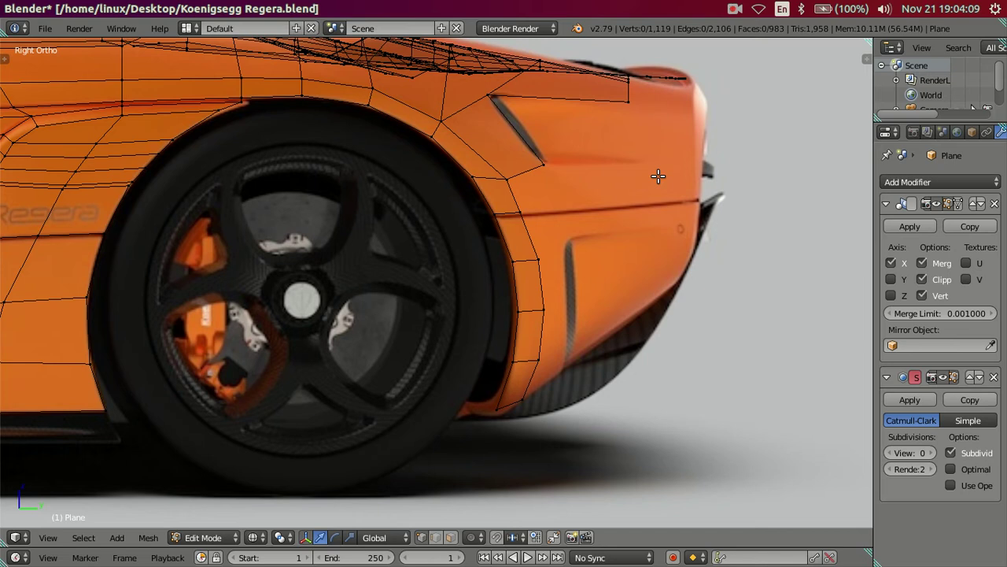
Step: Toggle Blender's window to fullscreen through the Window menu
{"action": "left_click", "coordinate": [117, 32]}
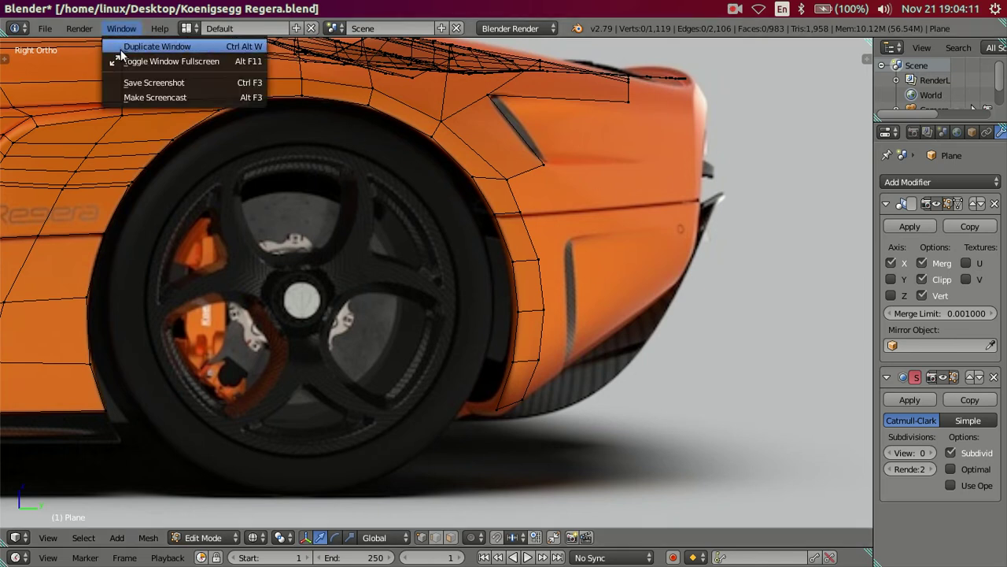
{"action": "left_click", "coordinate": [126, 61]}
{"action": "scroll", "coordinate": [531, 267], "scroll_direction": "up", "scroll_amount": 2}
{"action": "scroll", "coordinate": [531, 267], "scroll_direction": "down", "scroll_amount": 1}
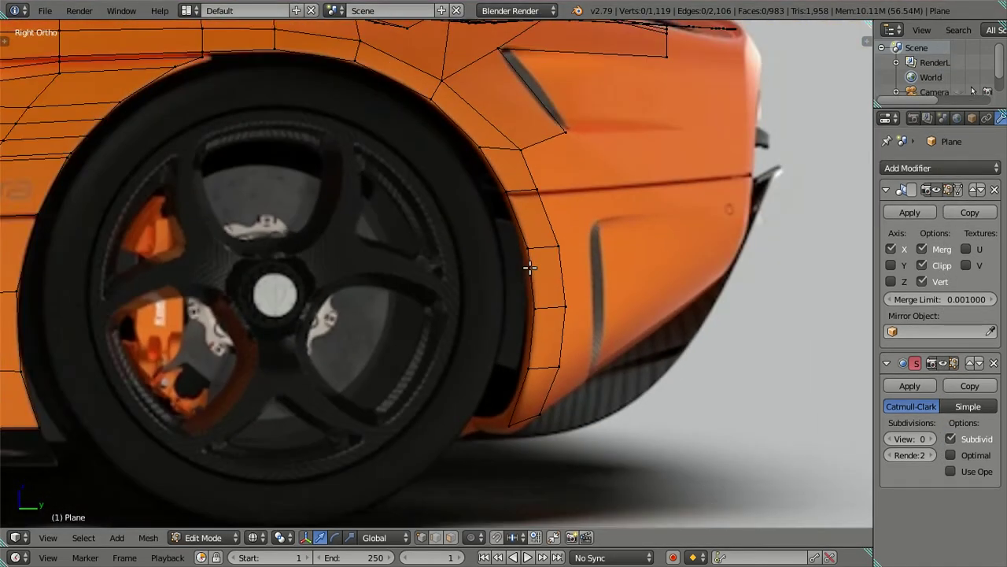
{"action": "scroll", "coordinate": [572, 297], "scroll_direction": "down", "scroll_amount": 2}
{"action": "scroll", "coordinate": [579, 265], "scroll_direction": "down", "scroll_amount": 1}
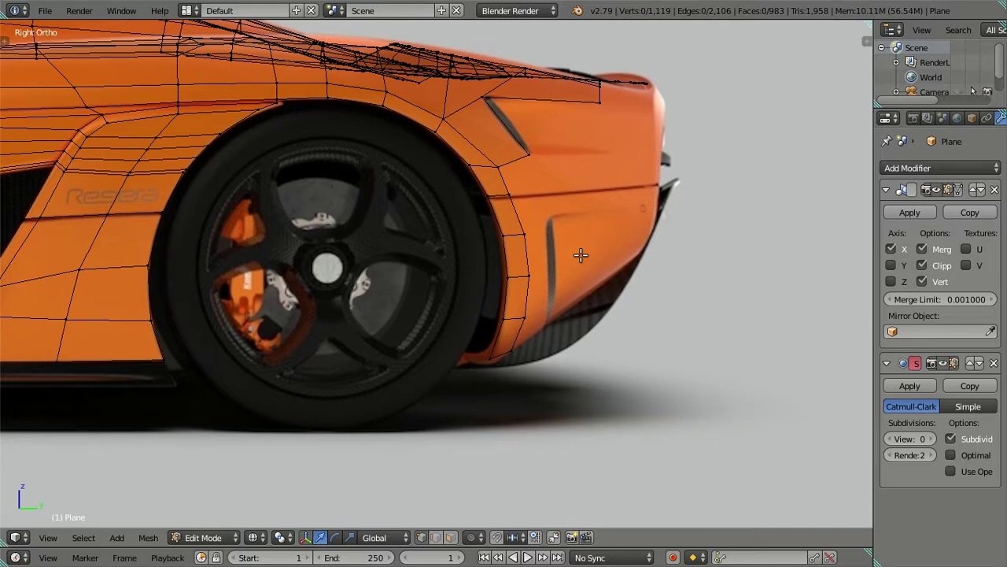
Step: Switch to Back Ortho and frame the car mesh's rear over the rear reference image
{"action": "key", "text": "KP_4"}
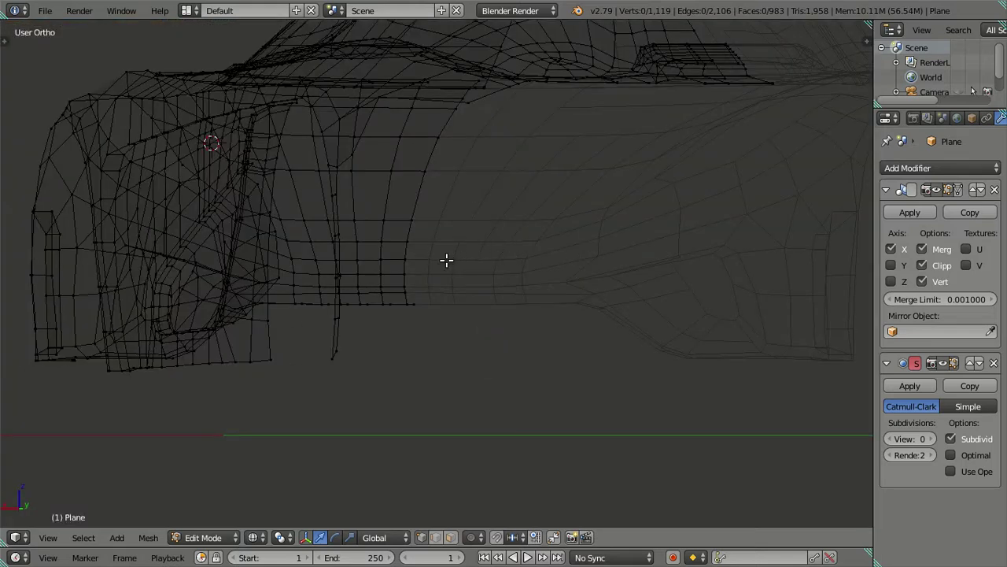
{"action": "key", "text": "ctrl+KP_1"}
{"action": "scroll", "coordinate": [432, 270], "scroll_direction": "up", "scroll_amount": 1}
{"action": "scroll", "coordinate": [432, 287], "scroll_direction": "up", "scroll_amount": 1}
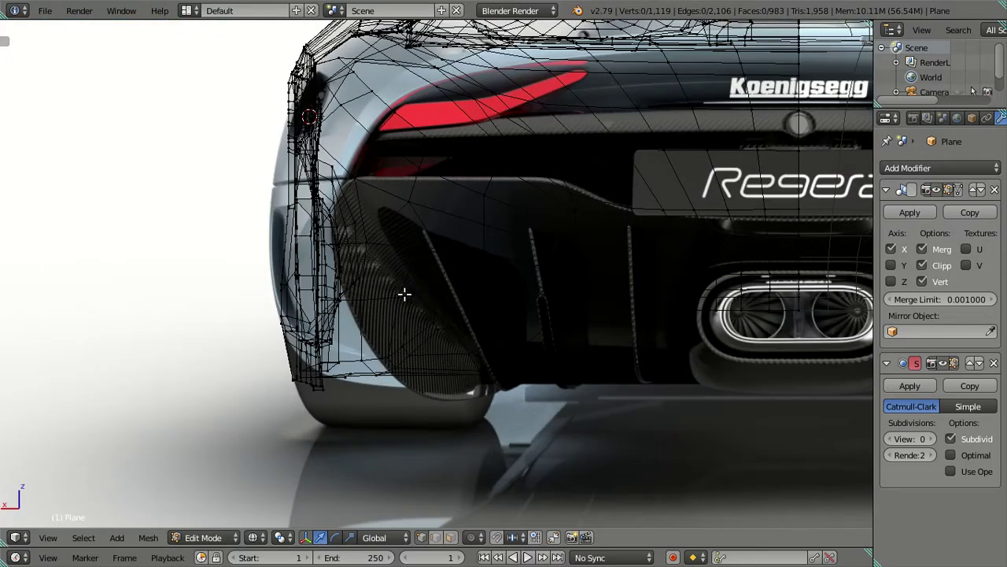
{"action": "scroll", "coordinate": [396, 286], "scroll_direction": "down", "scroll_amount": 1}
{"action": "scroll", "coordinate": [414, 279], "scroll_direction": "down", "scroll_amount": 1}
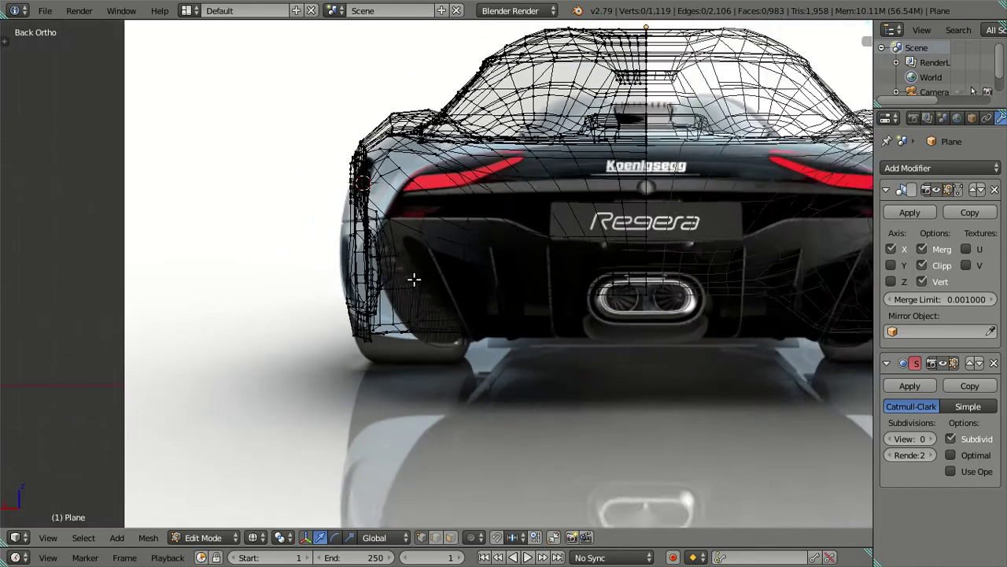
{"action": "scroll", "coordinate": [414, 279], "scroll_direction": "down", "scroll_amount": 1}
{"action": "scroll", "coordinate": [554, 270], "scroll_direction": "down", "scroll_amount": 2}
{"action": "scroll", "coordinate": [427, 308], "scroll_direction": "up", "scroll_amount": 1}
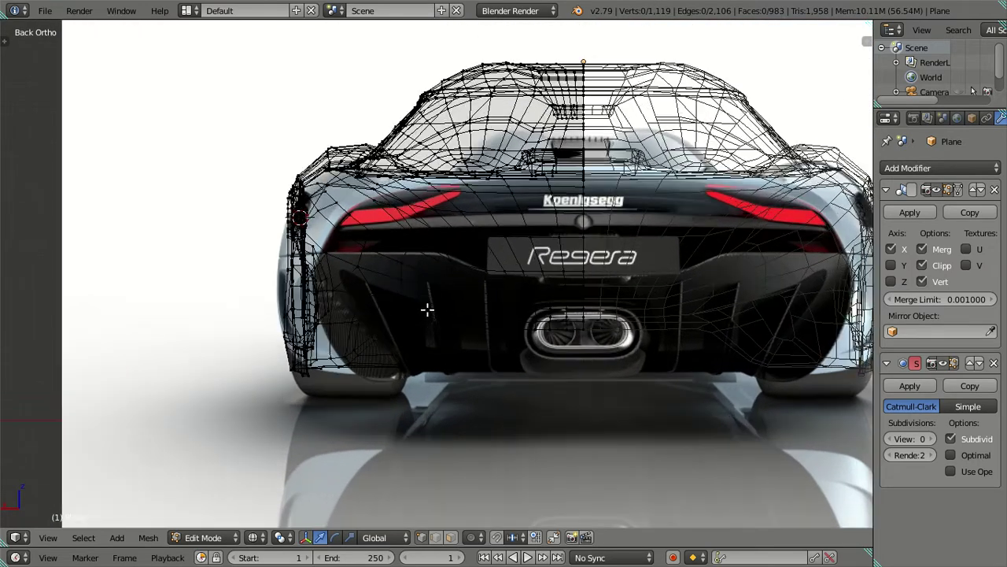
{"action": "scroll", "coordinate": [427, 310], "scroll_direction": "up", "scroll_amount": 1}
{"action": "middle_click_drag", "start_coordinate": [387, 246], "coordinate": [273, 299], "text": "shift"}
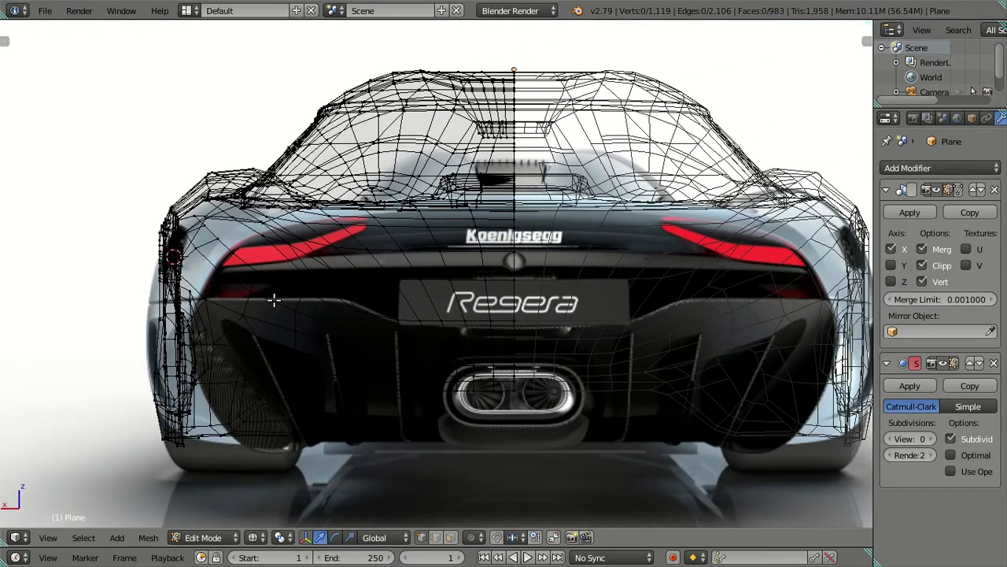
{"action": "middle_click_drag", "start_coordinate": [336, 262], "coordinate": [262, 250], "text": "shift"}
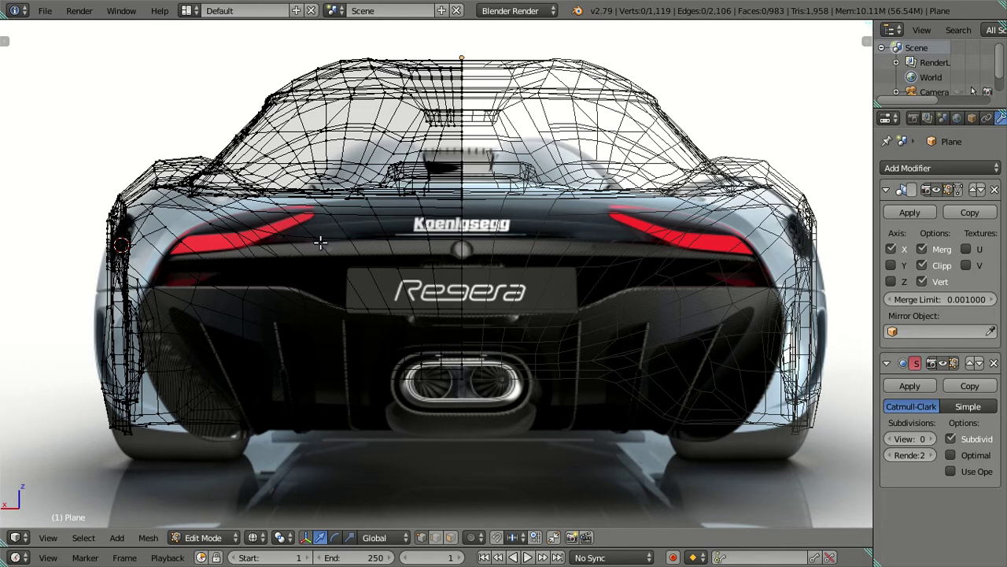
Step: Orbit to the rear body corner and slide the corner vertex along X
{"action": "key", "text": "KP_3"}
{"action": "mouse_move", "coordinate": [404, 289]}
{"action": "middle_mouse_down"}
{"action": "mouse_move", "coordinate": [490, 301]}
{"action": "mouse_move", "coordinate": [396, 301]}
{"action": "mouse_move", "coordinate": [386, 257]}
{"action": "middle_mouse_up"}
{"action": "scroll", "coordinate": [381, 343], "scroll_direction": "up", "scroll_amount": 3}
{"action": "mouse_move", "coordinate": [380, 344]}
{"action": "middle_mouse_down"}
{"action": "mouse_move", "coordinate": [384, 354]}
{"action": "mouse_move", "coordinate": [398, 327]}
{"action": "mouse_move", "coordinate": [394, 404]}
{"action": "mouse_move", "coordinate": [285, 284]}
{"action": "middle_mouse_up"}
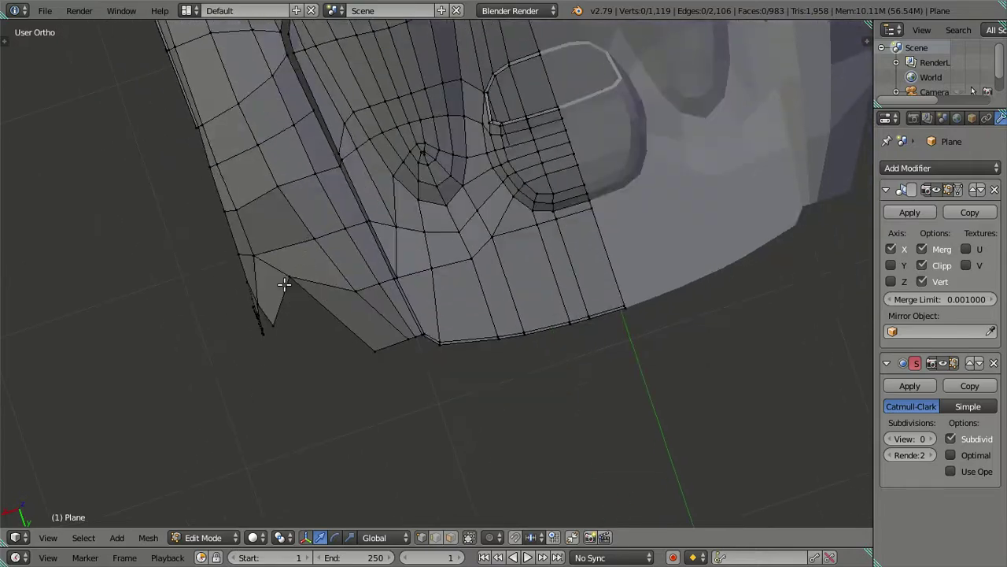
{"action": "key", "text": "g"}
{"action": "key", "text": "x"}
{"action": "left_click", "coordinate": [235, 338]}
Step: Nudge the corner vertex further along X, then preview the smooth subdivided body
{"action": "mouse_move", "coordinate": [353, 342]}
{"action": "middle_mouse_down"}
{"action": "mouse_move", "coordinate": [416, 344]}
{"action": "mouse_move", "coordinate": [355, 359]}
{"action": "mouse_move", "coordinate": [358, 173]}
{"action": "mouse_move", "coordinate": [299, 243]}
{"action": "mouse_move", "coordinate": [244, 207]}
{"action": "mouse_move", "coordinate": [231, 223]}
{"action": "mouse_move", "coordinate": [284, 183]}
{"action": "middle_mouse_up"}
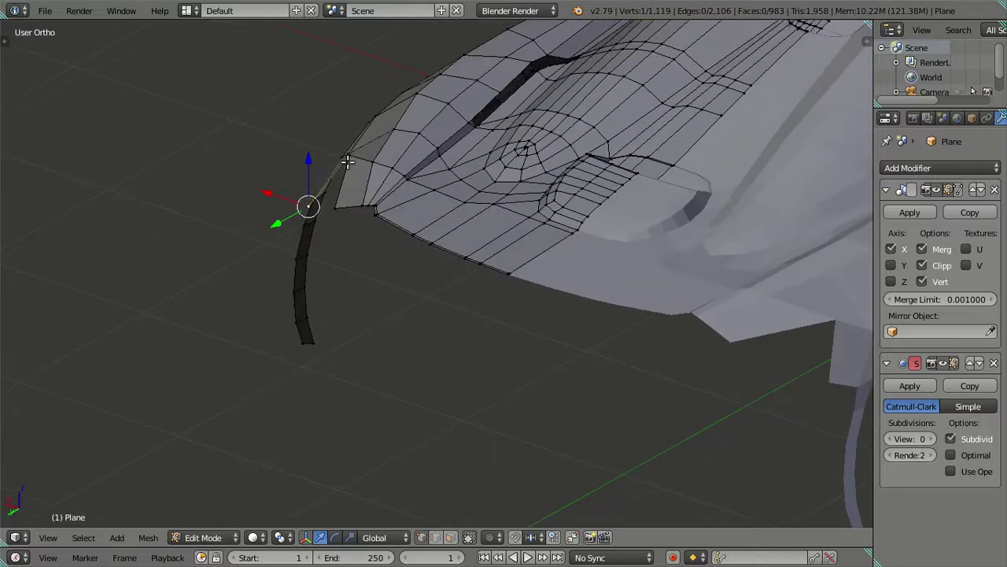
{"action": "left_click_drag", "start_coordinate": [309, 149], "coordinate": [318, 155]}
{"action": "left_click", "coordinate": [320, 157]}
{"action": "mouse_move", "coordinate": [321, 158]}
{"action": "middle_mouse_down"}
{"action": "mouse_move", "coordinate": [405, 244]}
{"action": "mouse_move", "coordinate": [406, 213]}
{"action": "mouse_move", "coordinate": [412, 250]}
{"action": "mouse_move", "coordinate": [440, 218]}
{"action": "mouse_move", "coordinate": [402, 147]}
{"action": "mouse_move", "coordinate": [384, 155]}
{"action": "mouse_move", "coordinate": [538, 166]}
{"action": "mouse_move", "coordinate": [548, 210]}
{"action": "mouse_move", "coordinate": [538, 241]}
{"action": "middle_mouse_up"}
{"action": "key", "text": "Tab"}
{"action": "key", "text": "Tab"}
Step: In the side view, move a single rear deck-edge vertex along Z to match the reference
{"action": "scroll", "coordinate": [371, 249], "scroll_direction": "up", "scroll_amount": 3}
{"action": "right_click", "coordinate": [336, 233], "text": "alt"}
{"action": "right_click", "coordinate": [340, 209], "text": "alt"}
{"action": "key", "text": "KP_3"}
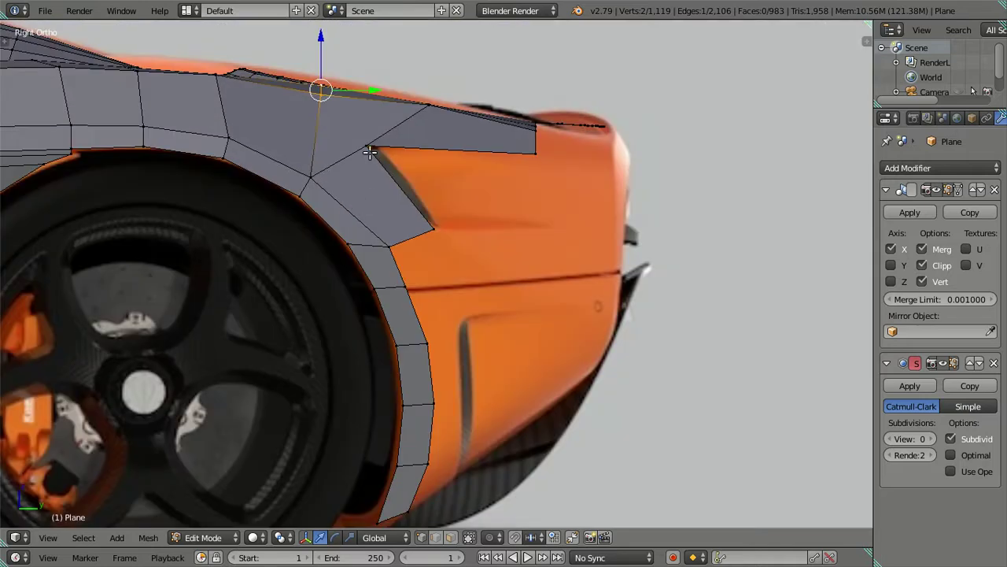
{"action": "scroll", "coordinate": [370, 154], "scroll_direction": "up", "scroll_amount": 2}
{"action": "scroll", "coordinate": [369, 165], "scroll_direction": "up", "scroll_amount": 2}
{"action": "scroll", "coordinate": [369, 181], "scroll_direction": "up", "scroll_amount": 1}
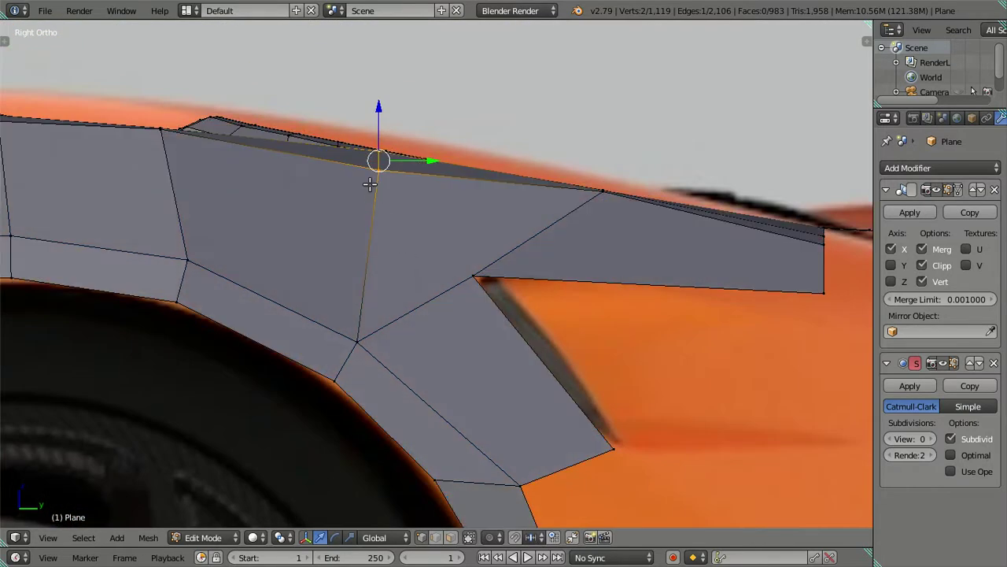
{"action": "right_click", "coordinate": [366, 181]}
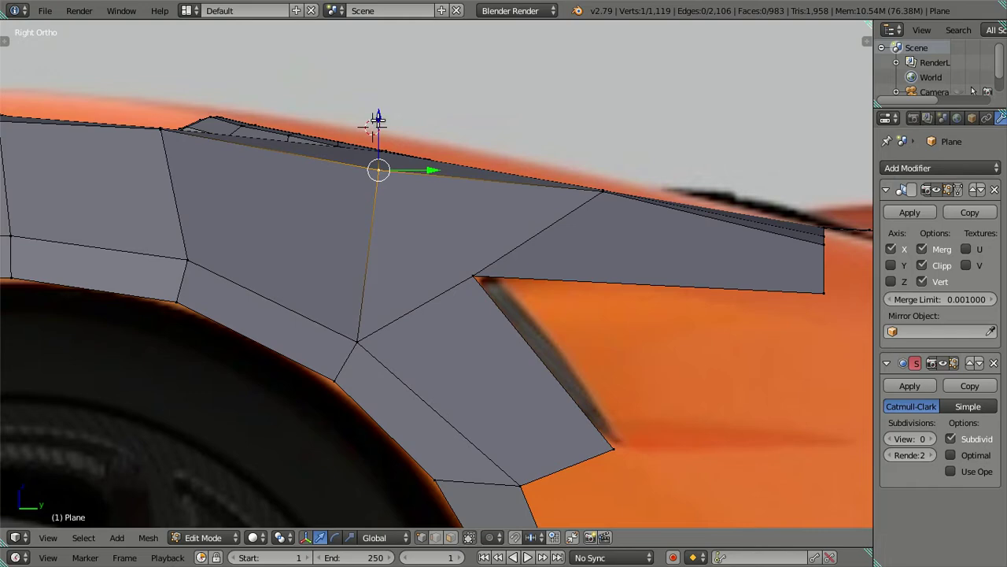
{"action": "key", "text": "g"}
{"action": "key", "text": "z"}
{"action": "left_click", "coordinate": [381, 110]}
Step: Preview the smooth subdivided body and orbit around toward the fender edge
{"action": "scroll", "coordinate": [366, 158], "scroll_direction": "down", "scroll_amount": 3}
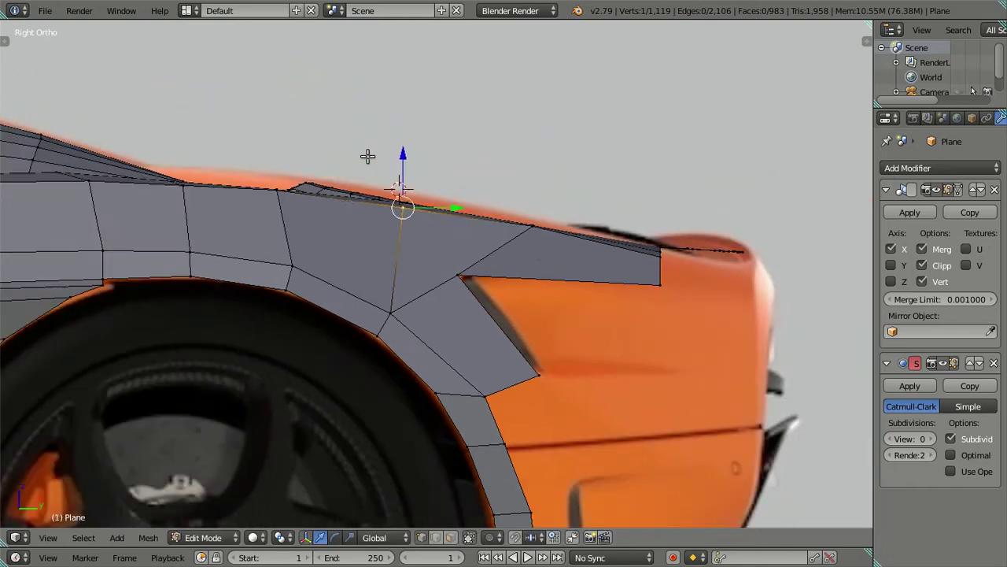
{"action": "middle_click_drag", "start_coordinate": [367, 158], "coordinate": [517, 288]}
{"action": "scroll", "coordinate": [434, 328], "scroll_direction": "up", "scroll_amount": 3}
{"action": "key", "text": "Tab"}
{"action": "scroll", "coordinate": [393, 280], "scroll_direction": "down", "scroll_amount": 3}
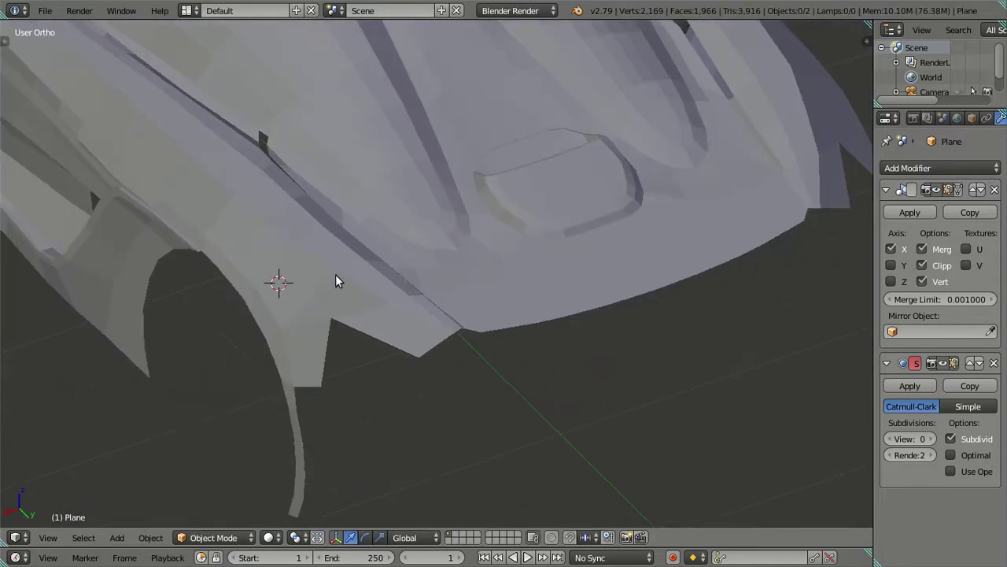
{"action": "mouse_move", "coordinate": [499, 328]}
{"action": "middle_mouse_down"}
{"action": "mouse_move", "coordinate": [427, 275]}
{"action": "mouse_move", "coordinate": [472, 365]}
{"action": "mouse_move", "coordinate": [423, 281]}
{"action": "mouse_move", "coordinate": [525, 230]}
{"action": "middle_mouse_up"}
{"action": "scroll", "coordinate": [428, 274], "scroll_direction": "up", "scroll_amount": 2}
{"action": "scroll", "coordinate": [415, 252], "scroll_direction": "down", "scroll_amount": 3}
{"action": "scroll", "coordinate": [472, 365], "scroll_direction": "up", "scroll_amount": 3}
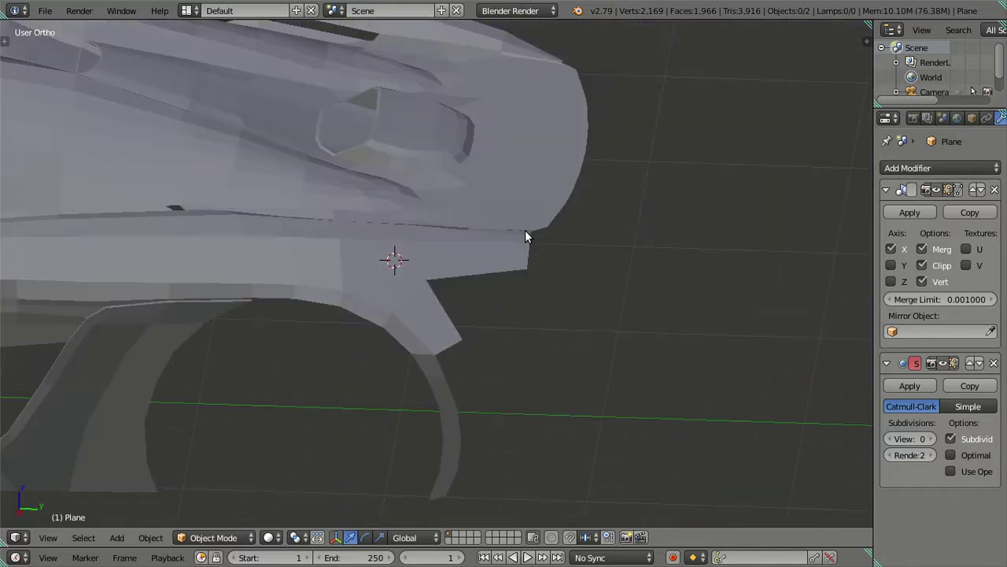
{"action": "scroll", "coordinate": [503, 323], "scroll_direction": "down", "scroll_amount": 2}
{"action": "middle_click_drag", "start_coordinate": [528, 311], "coordinate": [414, 290]}
Step: Back in Edit Mode, shift the fender strip's bottom face along X
{"action": "key", "text": "Tab"}
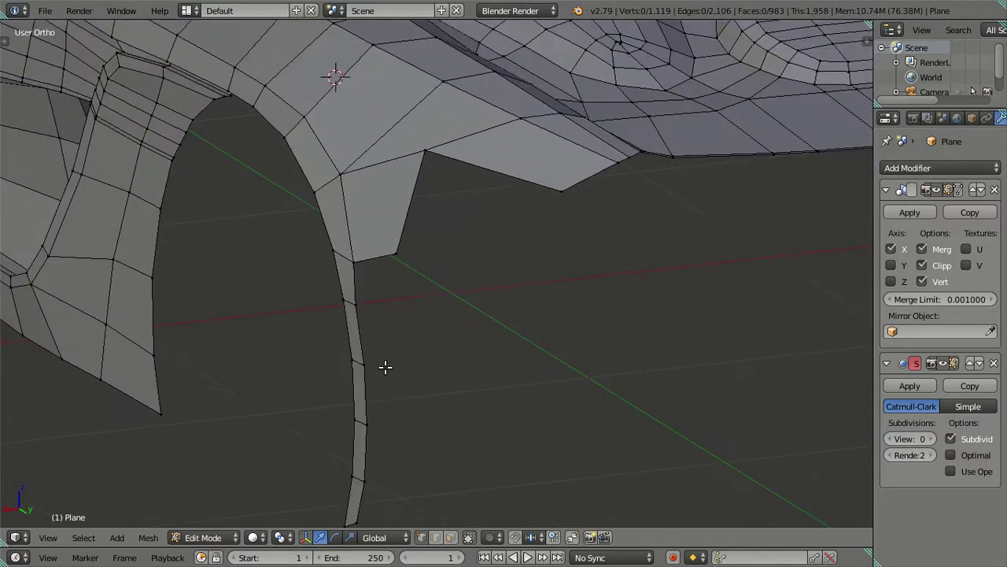
{"action": "scroll", "coordinate": [385, 367], "scroll_direction": "up", "scroll_amount": 3}
{"action": "middle_click_drag", "start_coordinate": [425, 223], "coordinate": [366, 324]}
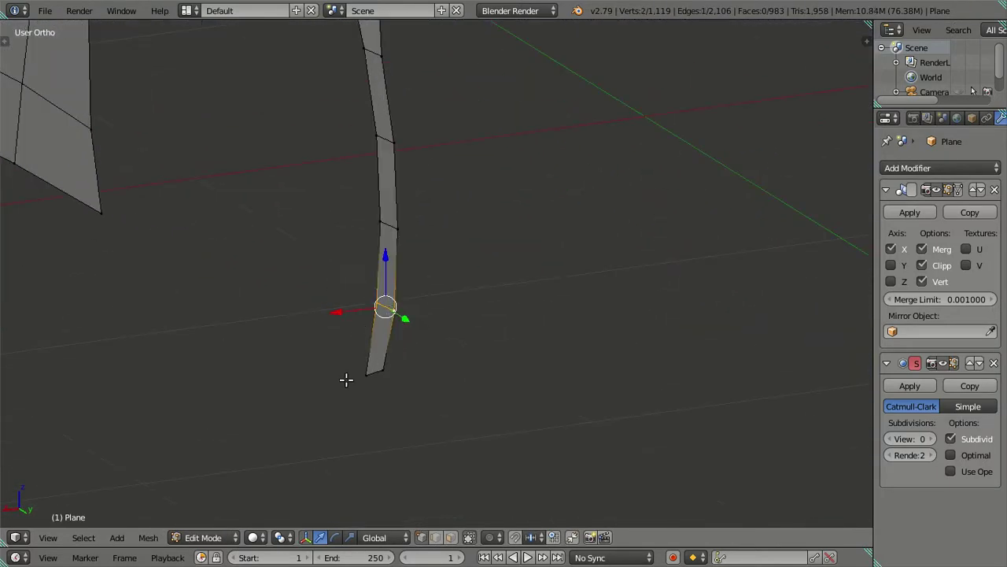
{"action": "right_click", "coordinate": [373, 368]}
{"action": "middle_click_drag", "start_coordinate": [456, 351], "coordinate": [431, 356]}
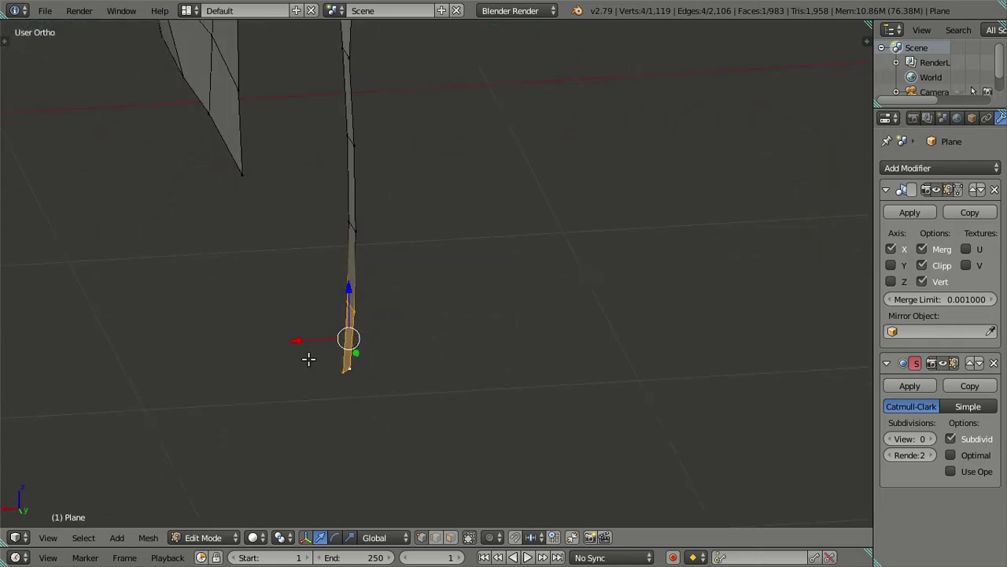
{"action": "key", "text": "g"}
{"action": "key", "text": "x"}
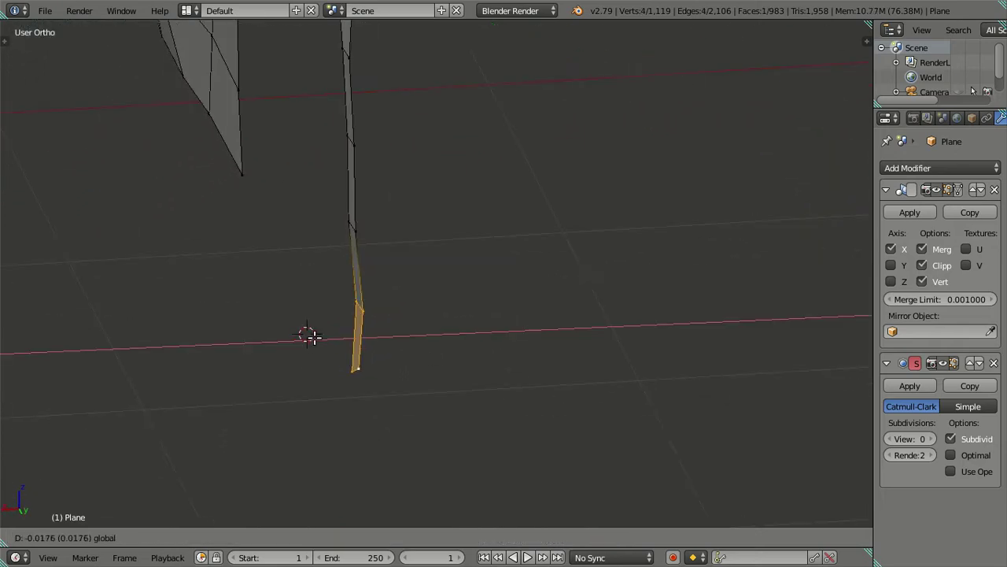
{"action": "left_click", "coordinate": [332, 339]}
Step: Shift the strip's bottom vertices along X
{"action": "right_click", "coordinate": [370, 374]}
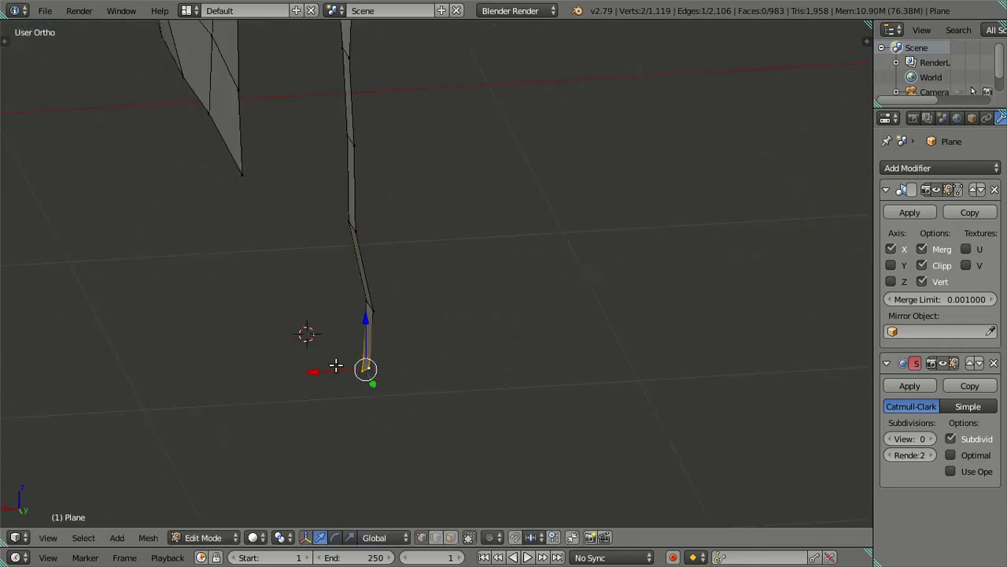
{"action": "key", "text": "g"}
{"action": "key", "text": "x"}
{"action": "left_click", "coordinate": [366, 369]}
{"action": "mouse_move", "coordinate": [367, 369]}
{"action": "middle_mouse_down"}
{"action": "mouse_move", "coordinate": [515, 432]}
{"action": "mouse_move", "coordinate": [456, 461]}
{"action": "mouse_move", "coordinate": [438, 432]}
{"action": "mouse_move", "coordinate": [444, 361]}
{"action": "mouse_move", "coordinate": [502, 403]}
{"action": "middle_mouse_up"}
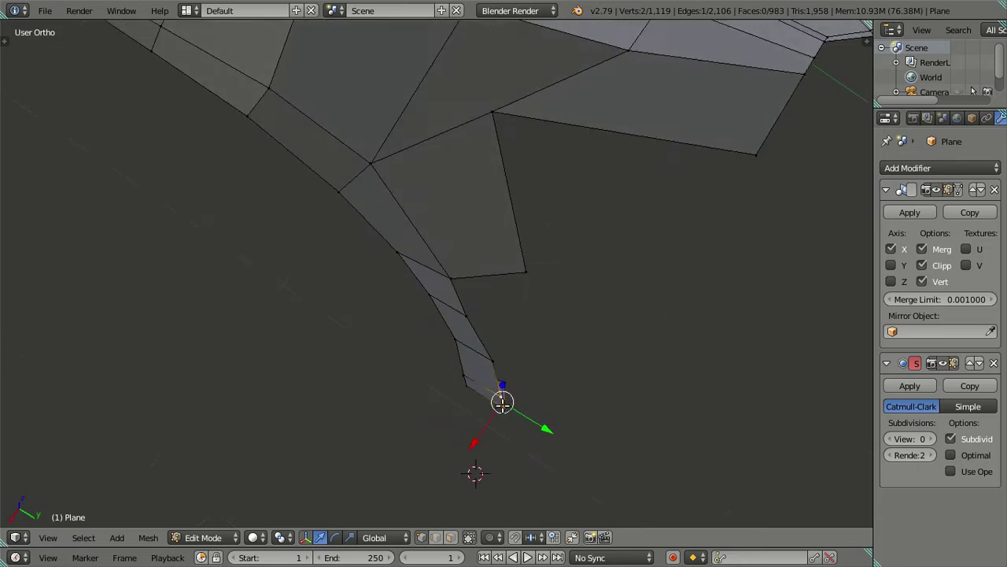
{"action": "key", "text": "g"}
{"action": "key", "text": "x"}
{"action": "left_click", "coordinate": [482, 441]}
Step: Move another strip vertex along X, preview the smoothed body, and slide a vertex down the strip
{"action": "mouse_move", "coordinate": [482, 441]}
{"action": "middle_mouse_down"}
{"action": "mouse_move", "coordinate": [450, 301]}
{"action": "mouse_move", "coordinate": [439, 307]}
{"action": "mouse_move", "coordinate": [466, 380]}
{"action": "mouse_move", "coordinate": [425, 324]}
{"action": "middle_mouse_up"}
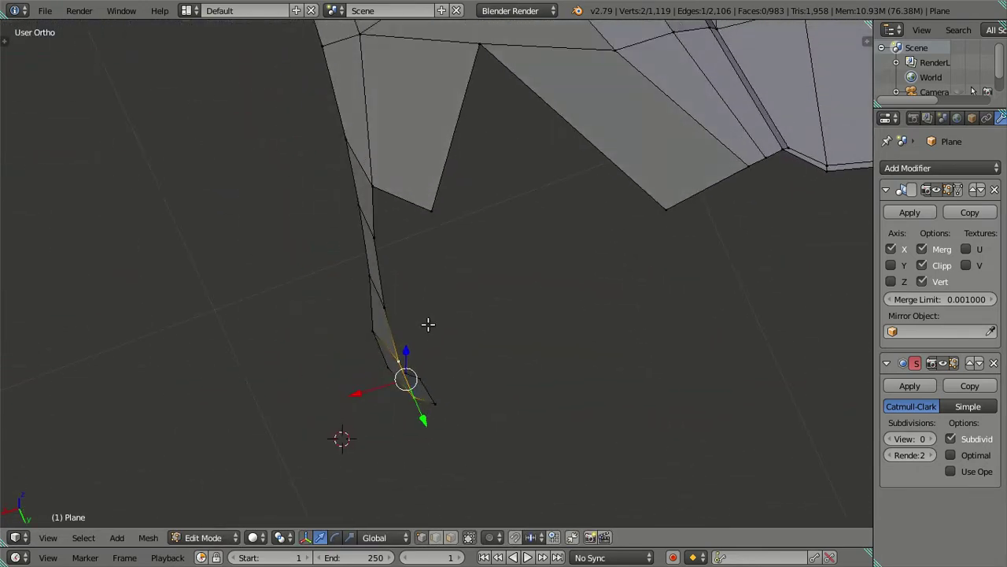
{"action": "mouse_move", "coordinate": [380, 244]}
{"action": "middle_mouse_down"}
{"action": "mouse_move", "coordinate": [415, 320]}
{"action": "mouse_move", "coordinate": [409, 330]}
{"action": "middle_mouse_up"}
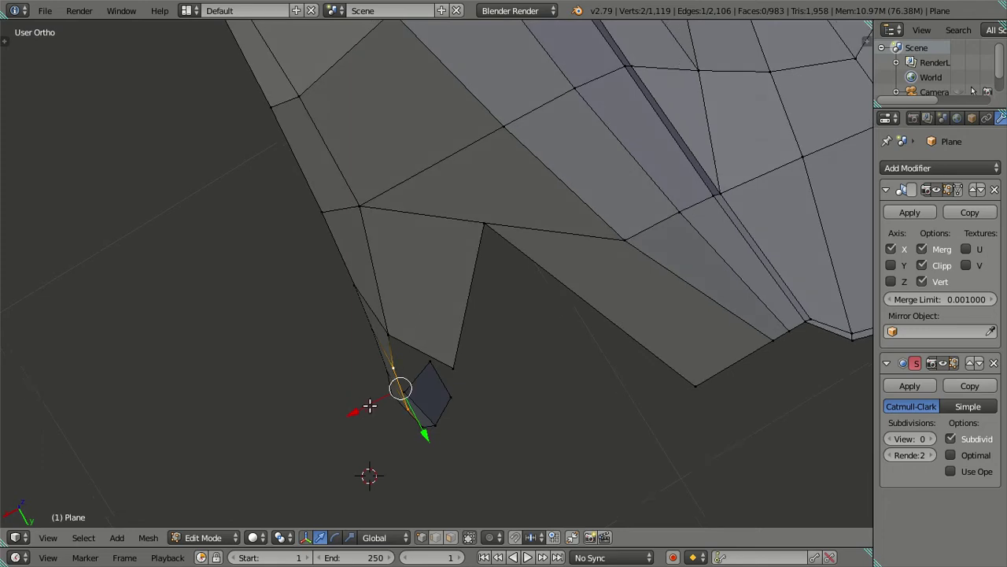
{"action": "key", "text": "g"}
{"action": "key", "text": "x"}
{"action": "left_click", "coordinate": [375, 399]}
{"action": "right_click", "coordinate": [386, 333]}
{"action": "key", "text": "g"}
{"action": "right_click", "coordinate": [391, 362]}
{"action": "mouse_move", "coordinate": [391, 362]}
{"action": "middle_mouse_down"}
{"action": "mouse_move", "coordinate": [456, 362]}
{"action": "mouse_move", "coordinate": [492, 292]}
{"action": "mouse_move", "coordinate": [506, 349]}
{"action": "mouse_move", "coordinate": [507, 216]}
{"action": "mouse_move", "coordinate": [528, 128]}
{"action": "mouse_move", "coordinate": [629, 150]}
{"action": "mouse_move", "coordinate": [684, 202]}
{"action": "mouse_move", "coordinate": [711, 249]}
{"action": "mouse_move", "coordinate": [718, 294]}
{"action": "mouse_move", "coordinate": [711, 319]}
{"action": "mouse_move", "coordinate": [646, 361]}
{"action": "mouse_move", "coordinate": [596, 306]}
{"action": "mouse_move", "coordinate": [466, 202]}
{"action": "mouse_move", "coordinate": [439, 209]}
{"action": "mouse_move", "coordinate": [433, 229]}
{"action": "mouse_move", "coordinate": [449, 262]}
{"action": "mouse_move", "coordinate": [447, 302]}
{"action": "middle_mouse_up"}
{"action": "key", "text": "Tab"}
{"action": "key", "text": "Tab"}
{"action": "key", "text": "g"}
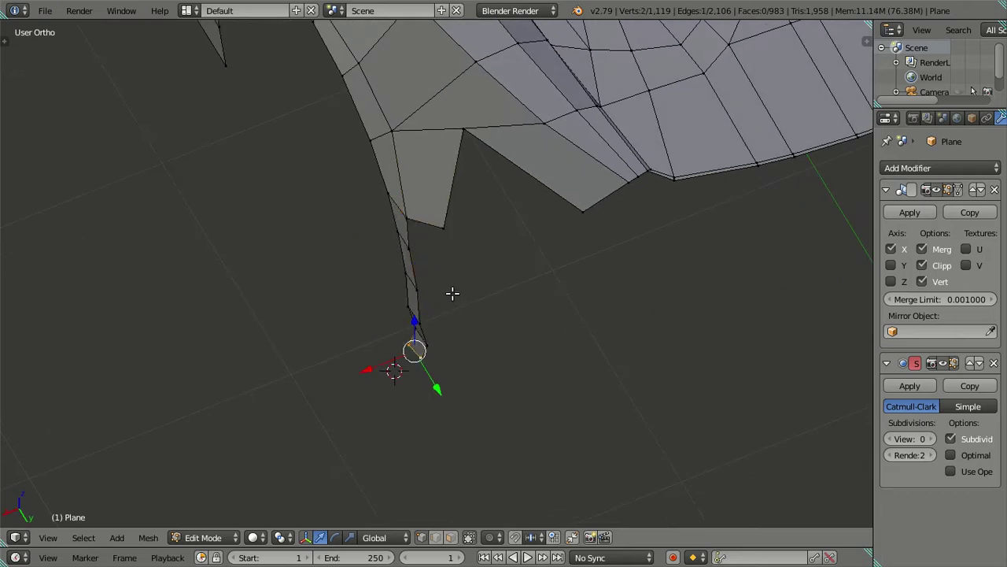
{"action": "middle_click_drag", "start_coordinate": [447, 285], "coordinate": [327, 365]}
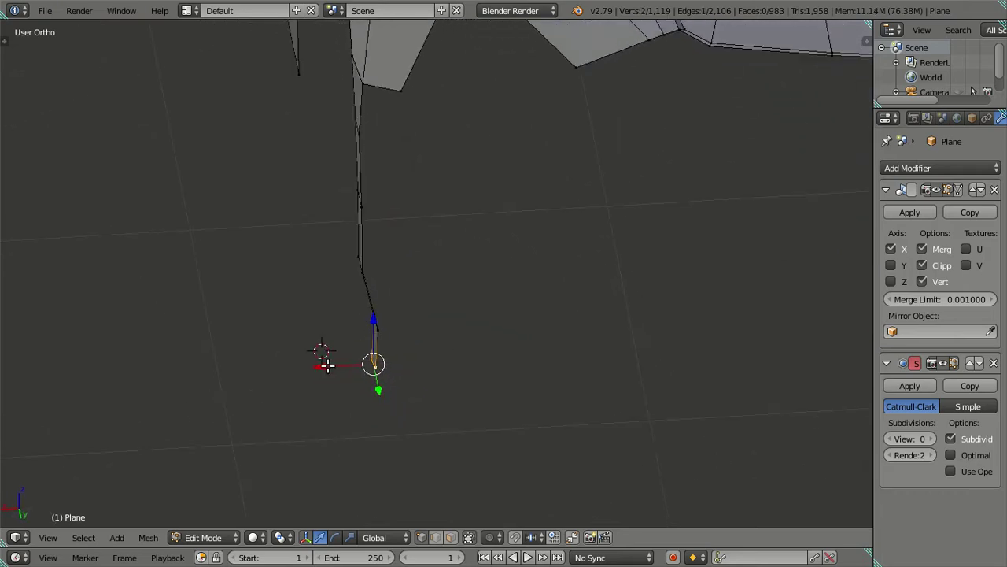
Step: Move the strip's tip vertex along X, then grow the selection to the bottom faces and shift them along X
{"action": "key", "text": "g"}
{"action": "key", "text": "x"}
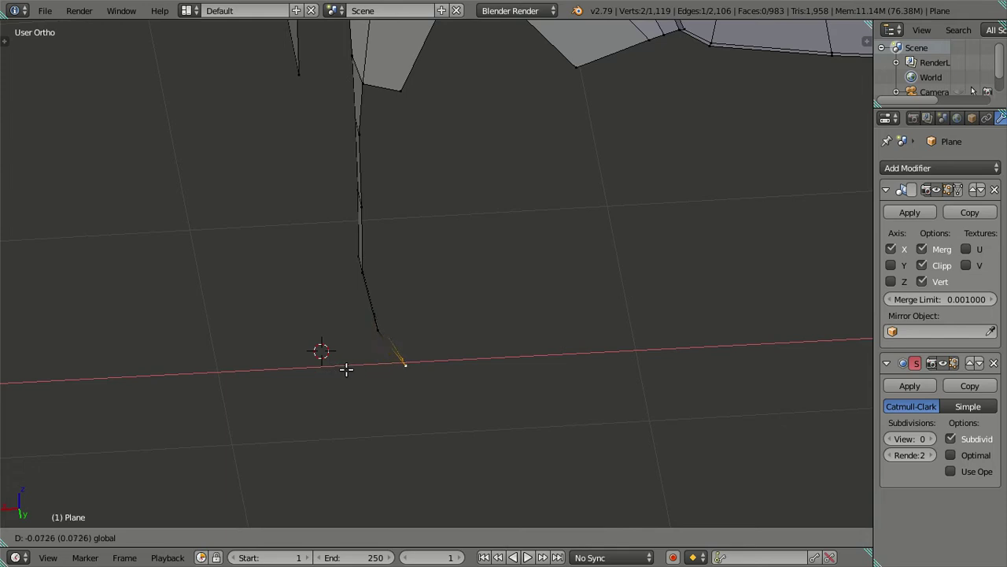
{"action": "left_click", "coordinate": [347, 369]}
{"action": "mouse_move", "coordinate": [349, 364]}
{"action": "middle_mouse_down"}
{"action": "mouse_move", "coordinate": [373, 320]}
{"action": "mouse_move", "coordinate": [396, 313]}
{"action": "mouse_move", "coordinate": [362, 268]}
{"action": "mouse_move", "coordinate": [401, 261]}
{"action": "mouse_move", "coordinate": [424, 293]}
{"action": "middle_mouse_up"}
{"action": "key", "text": "ctrl+KP_Add"}
{"action": "key", "text": "g"}
{"action": "key", "text": "x"}
{"action": "left_click", "coordinate": [353, 306]}
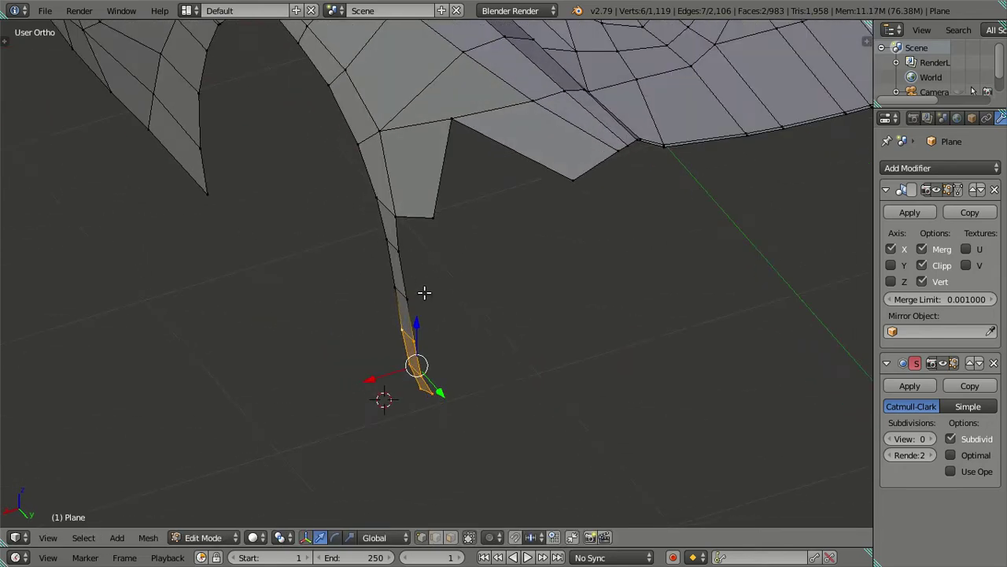
Step: Select the edge path along the notch and nudge it up and right
{"action": "right_click", "coordinate": [401, 215]}
{"action": "mouse_move", "coordinate": [457, 346]}
{"action": "middle_mouse_down"}
{"action": "mouse_move", "coordinate": [461, 405]}
{"action": "mouse_move", "coordinate": [485, 447]}
{"action": "mouse_move", "coordinate": [457, 472]}
{"action": "middle_mouse_up"}
{"action": "right_click", "coordinate": [451, 389], "text": "ctrl"}
{"action": "scroll", "coordinate": [454, 475], "scroll_direction": "up", "scroll_amount": 4}
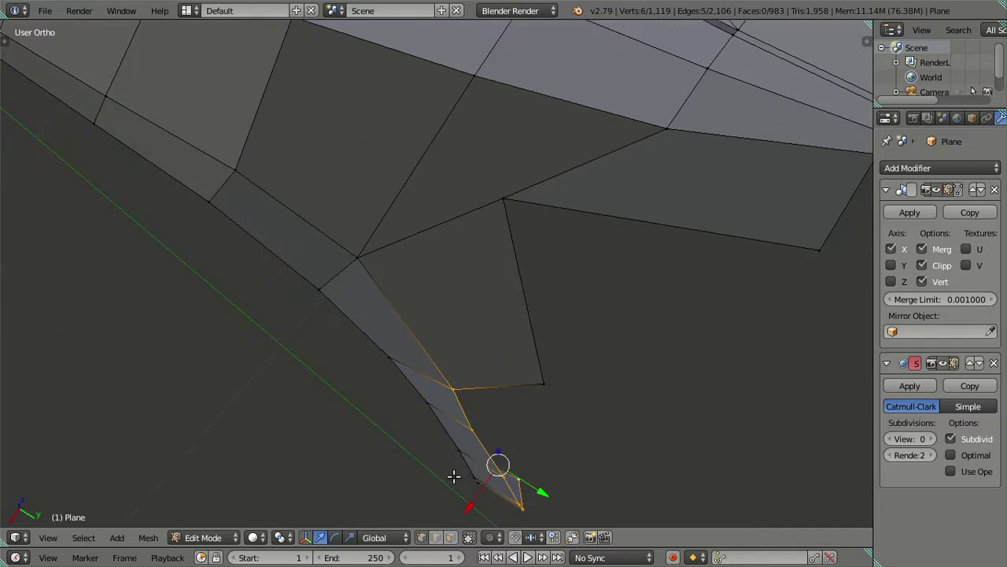
{"action": "key", "text": "g"}
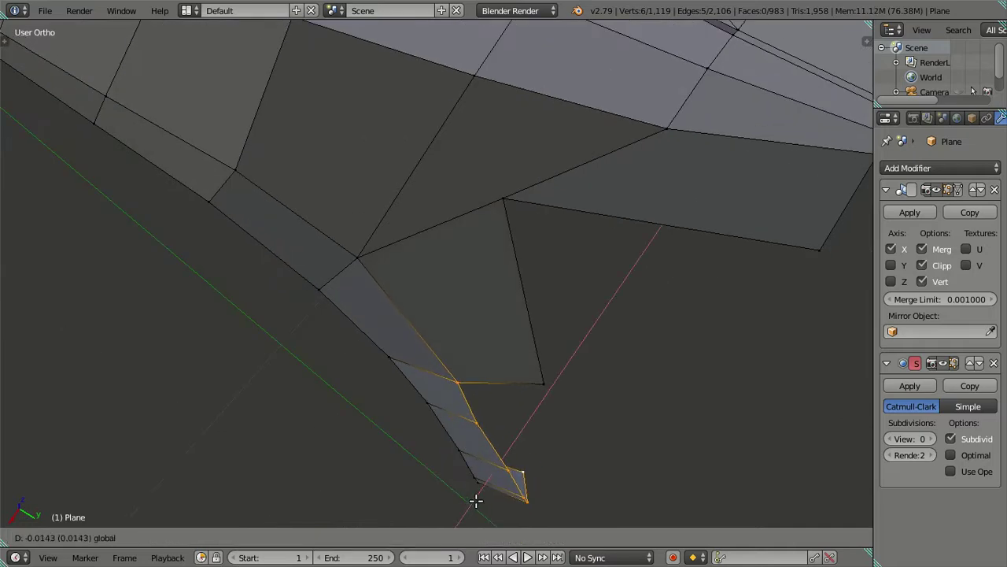
{"action": "left_click", "coordinate": [475, 493]}
{"action": "mouse_move", "coordinate": [532, 400]}
{"action": "middle_mouse_down"}
{"action": "mouse_move", "coordinate": [535, 348]}
{"action": "mouse_move", "coordinate": [490, 243]}
{"action": "mouse_move", "coordinate": [443, 139]}
{"action": "mouse_move", "coordinate": [396, 95]}
{"action": "mouse_move", "coordinate": [383, 121]}
{"action": "mouse_move", "coordinate": [407, 247]}
{"action": "mouse_move", "coordinate": [476, 257]}
{"action": "mouse_move", "coordinate": [498, 242]}
{"action": "mouse_move", "coordinate": [455, 331]}
{"action": "mouse_move", "coordinate": [452, 393]}
{"action": "middle_mouse_up"}
Step: Shift the row of strip vertices along X and check the shaded body in Object Mode
{"action": "key", "text": "a"}
{"action": "left_click", "coordinate": [457, 260], "text": "ctrl"}
{"action": "key", "text": "g"}
{"action": "key", "text": "x"}
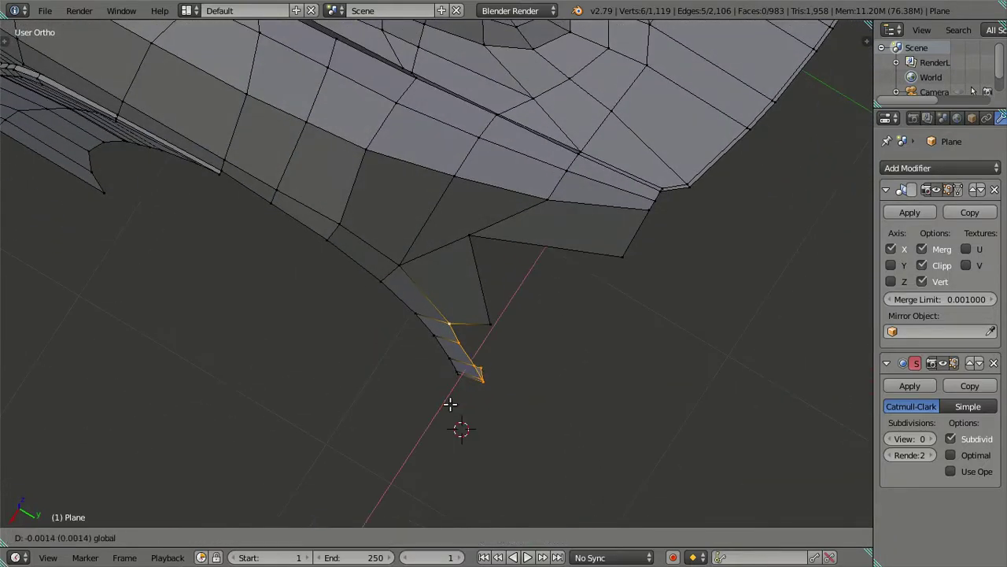
{"action": "left_click", "coordinate": [530, 375]}
{"action": "mouse_move", "coordinate": [531, 375]}
{"action": "middle_mouse_down"}
{"action": "mouse_move", "coordinate": [438, 162]}
{"action": "mouse_move", "coordinate": [540, 237]}
{"action": "mouse_move", "coordinate": [528, 158]}
{"action": "mouse_move", "coordinate": [456, 336]}
{"action": "middle_mouse_up"}
{"action": "key", "text": "Tab"}
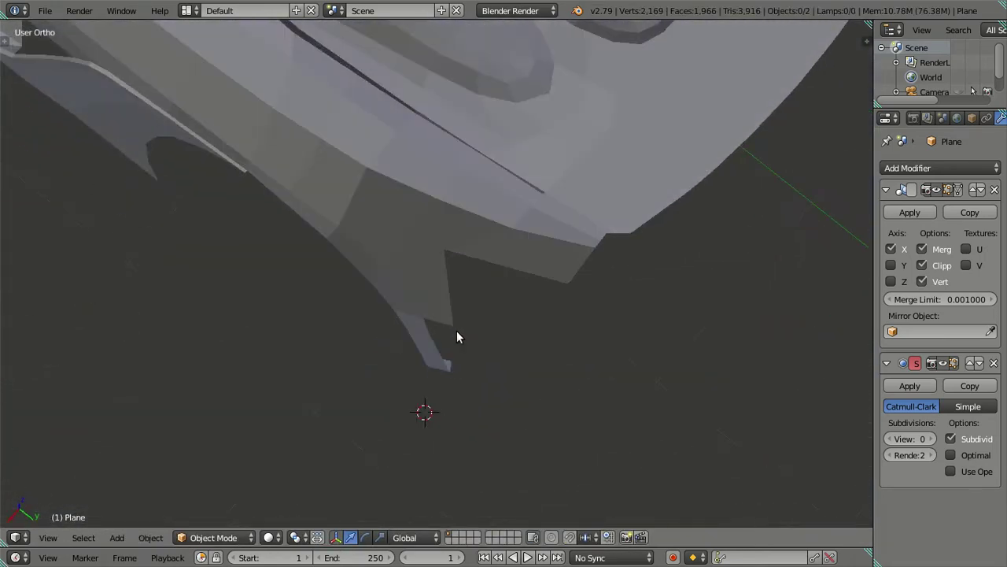
{"action": "key", "text": "Tab"}
{"action": "key", "text": "Tab"}
Step: Snap to Right Ortho with textured shading over the orange side reference, back in Edit Mode
{"action": "mouse_move", "coordinate": [443, 366]}
{"action": "middle_mouse_down"}
{"action": "mouse_move", "coordinate": [497, 189]}
{"action": "mouse_move", "coordinate": [537, 299]}
{"action": "mouse_move", "coordinate": [533, 216]}
{"action": "middle_mouse_up"}
{"action": "scroll", "coordinate": [496, 191], "scroll_direction": "down", "scroll_amount": 2}
{"action": "scroll", "coordinate": [533, 216], "scroll_direction": "down", "scroll_amount": 3}
{"action": "middle_click_drag", "start_coordinate": [472, 236], "coordinate": [402, 247]}
{"action": "key", "text": "KP_3"}
{"action": "scroll", "coordinate": [402, 247], "scroll_direction": "up", "scroll_amount": 3}
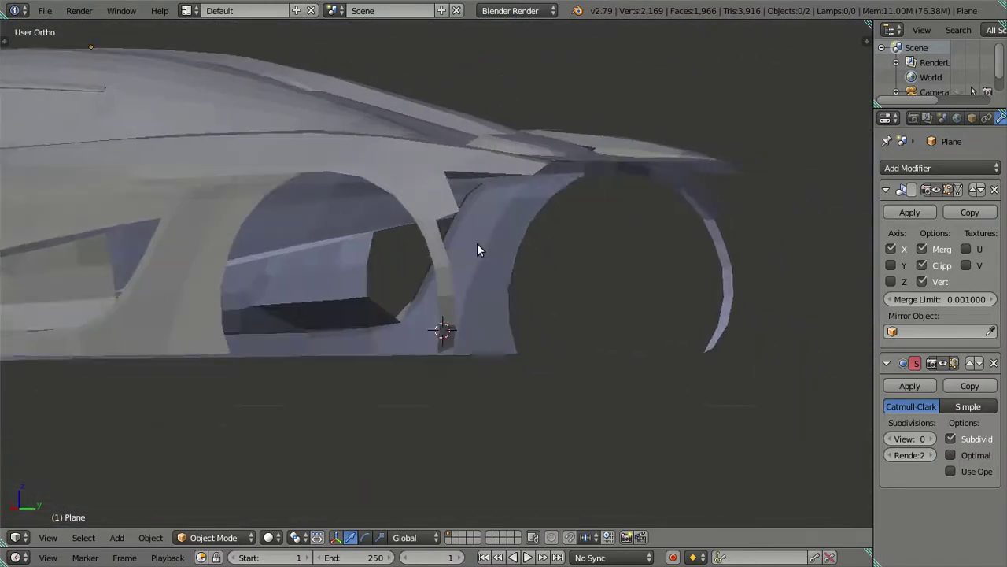
{"action": "key", "text": "shift+z"}
{"action": "key", "text": "Tab"}
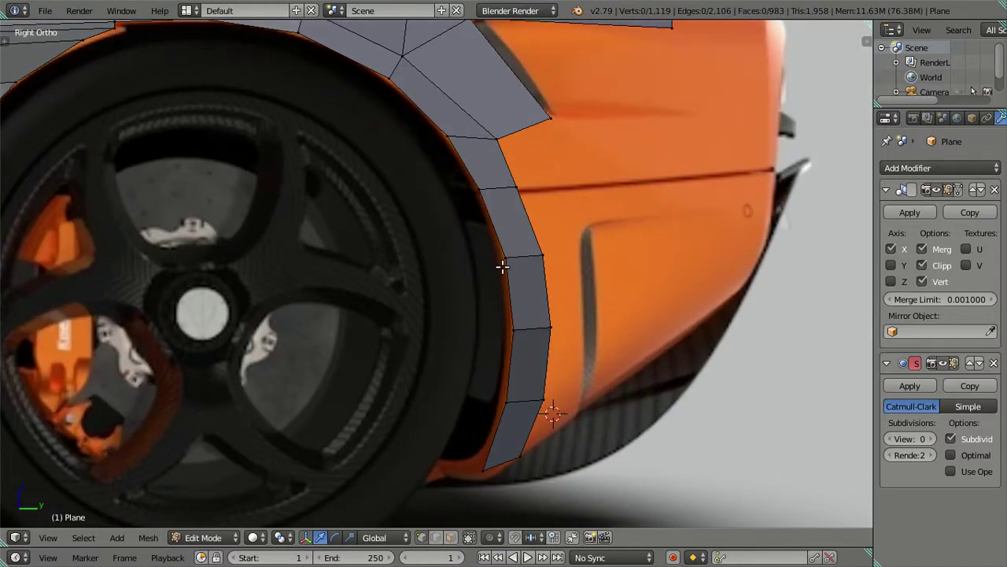
Step: Extrude the arch strip's edge path rearward toward the side vent
{"action": "scroll", "coordinate": [436, 193], "scroll_direction": "up", "scroll_amount": 2}
{"action": "mouse_move", "coordinate": [435, 126]}
{"action": "middle_mouse_down", "text": "shift"}
{"action": "mouse_move", "coordinate": [436, 193]}
{"action": "mouse_move", "coordinate": [458, 249]}
{"action": "middle_mouse_up", "text": "shift"}
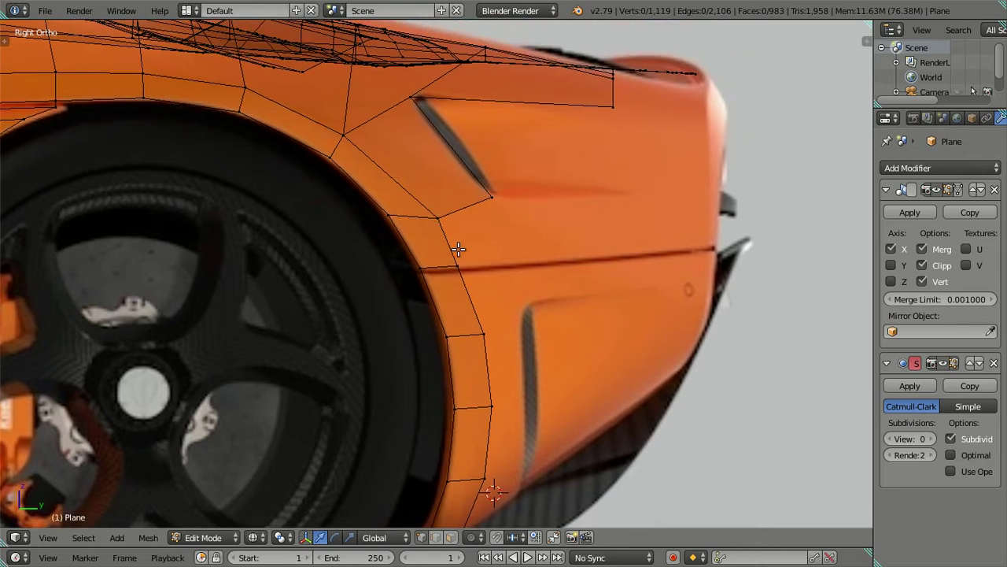
{"action": "key", "text": "e"}
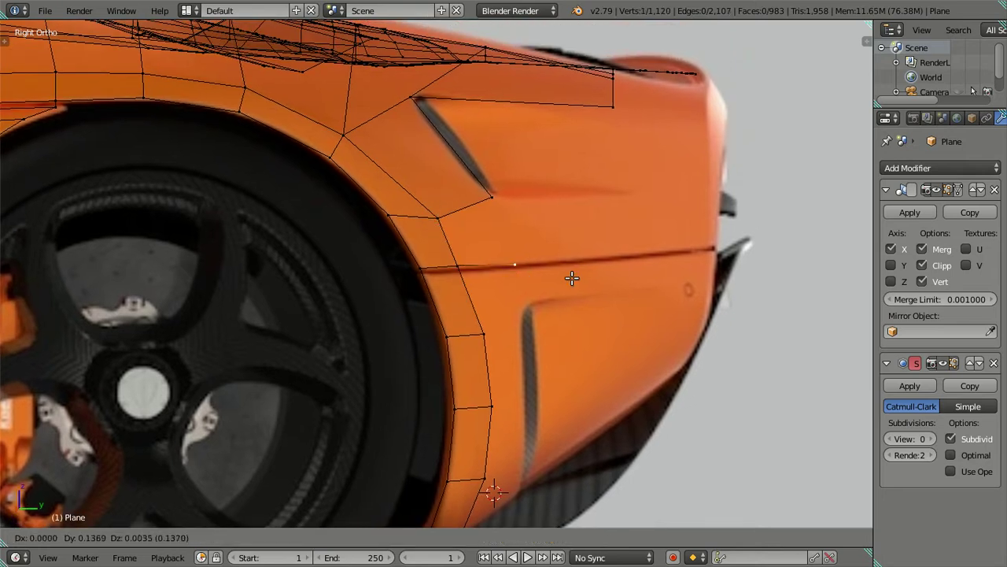
{"action": "right_click", "coordinate": [572, 278]}
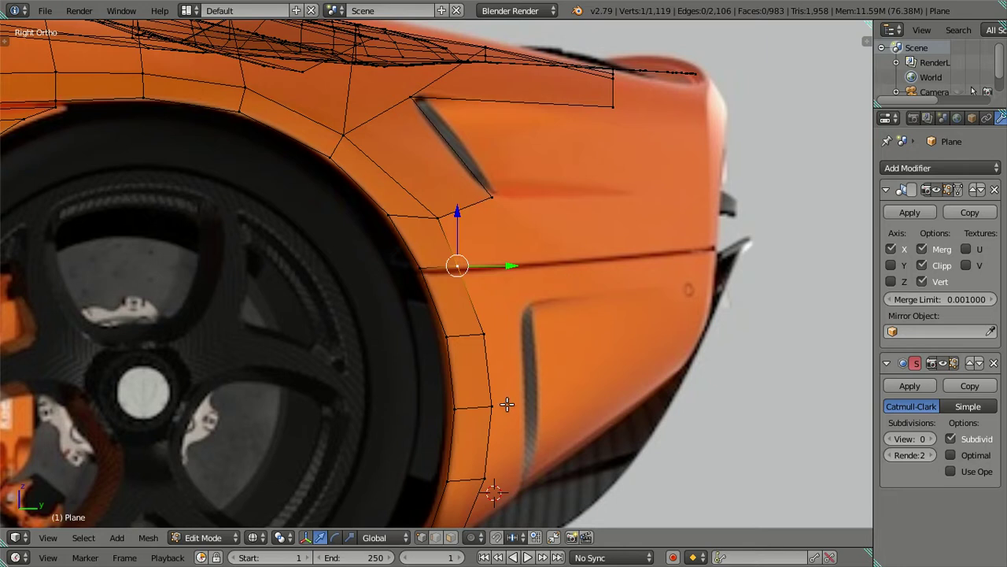
{"action": "middle_click_drag", "start_coordinate": [507, 405], "coordinate": [513, 250], "text": "shift"}
{"action": "right_click", "coordinate": [475, 376]}
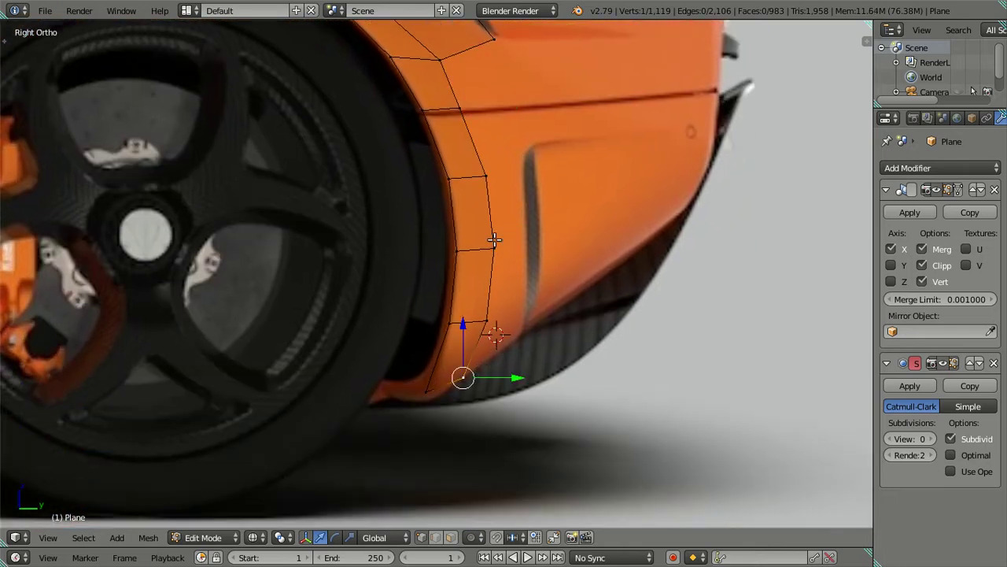
{"action": "right_click", "coordinate": [462, 110], "text": "ctrl"}
{"action": "key", "text": "e"}
{"action": "right_click", "coordinate": [550, 220]}
{"action": "left_click_drag", "start_coordinate": [536, 247], "coordinate": [562, 246]}
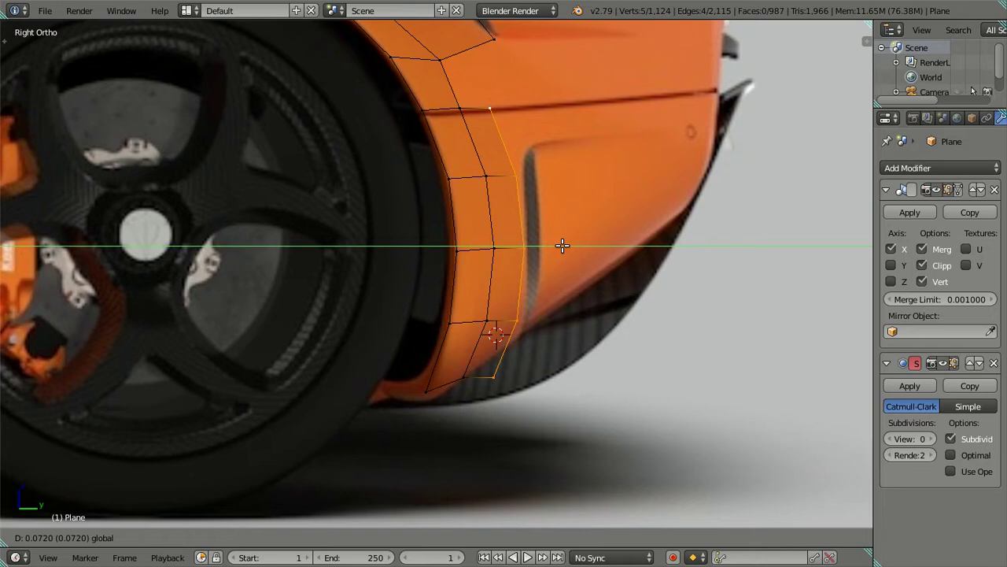
{"action": "left_click", "coordinate": [563, 245]}
Step: Move the new column's top vertices rearward along the body crease
{"action": "right_click", "coordinate": [485, 99]}
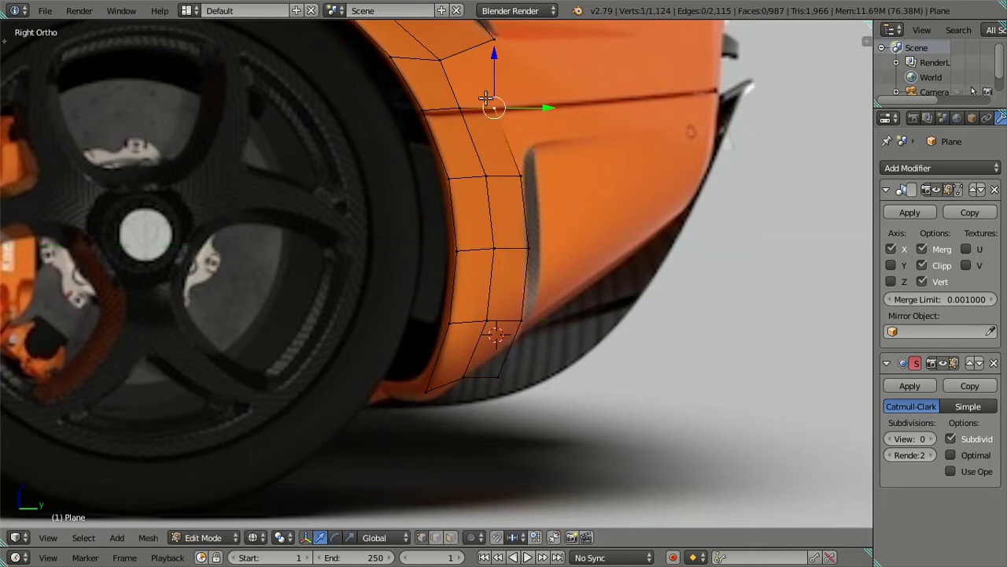
{"action": "left_click_drag", "start_coordinate": [546, 105], "coordinate": [561, 103]}
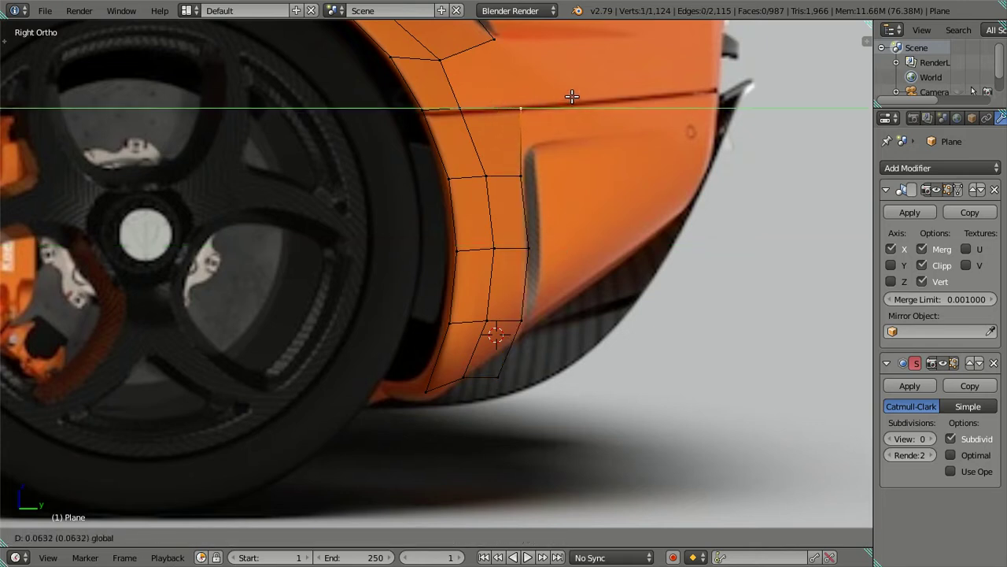
{"action": "left_click", "coordinate": [570, 96]}
{"action": "right_click", "coordinate": [523, 176], "text": "shift"}
{"action": "left_click_drag", "start_coordinate": [564, 143], "coordinate": [564, 140]}
Step: Adjust the lower vertices vertically to follow the vent's front edge
{"action": "right_click", "coordinate": [494, 37], "text": "ctrl"}
{"action": "scroll", "coordinate": [528, 211], "scroll_direction": "down", "scroll_amount": 2, "text": "shift"}
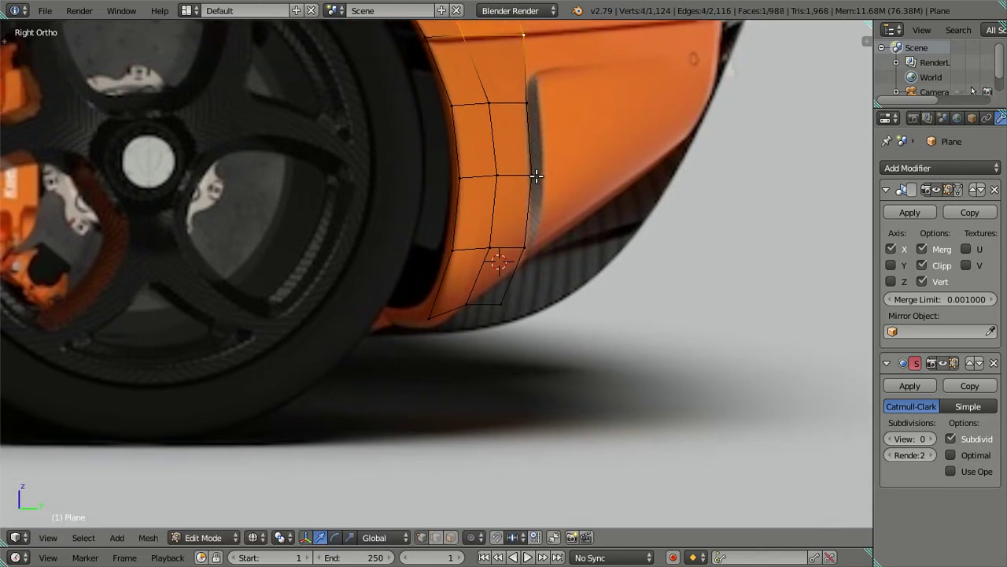
{"action": "scroll", "coordinate": [535, 176], "scroll_direction": "down", "scroll_amount": 1, "text": "shift"}
{"action": "right_click", "coordinate": [526, 217]}
{"action": "left_click_drag", "start_coordinate": [560, 216], "coordinate": [558, 228]}
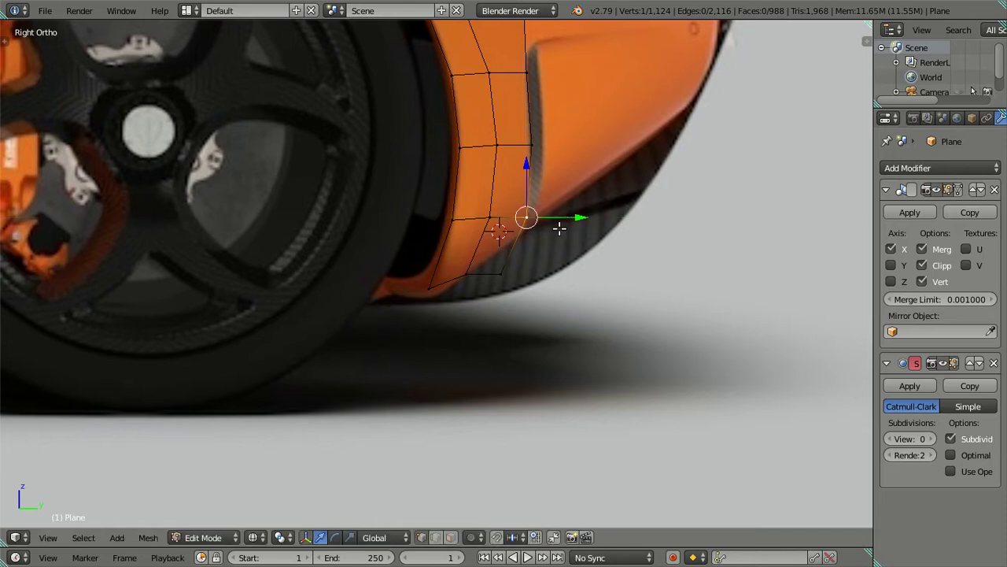
{"action": "right_click", "coordinate": [498, 277]}
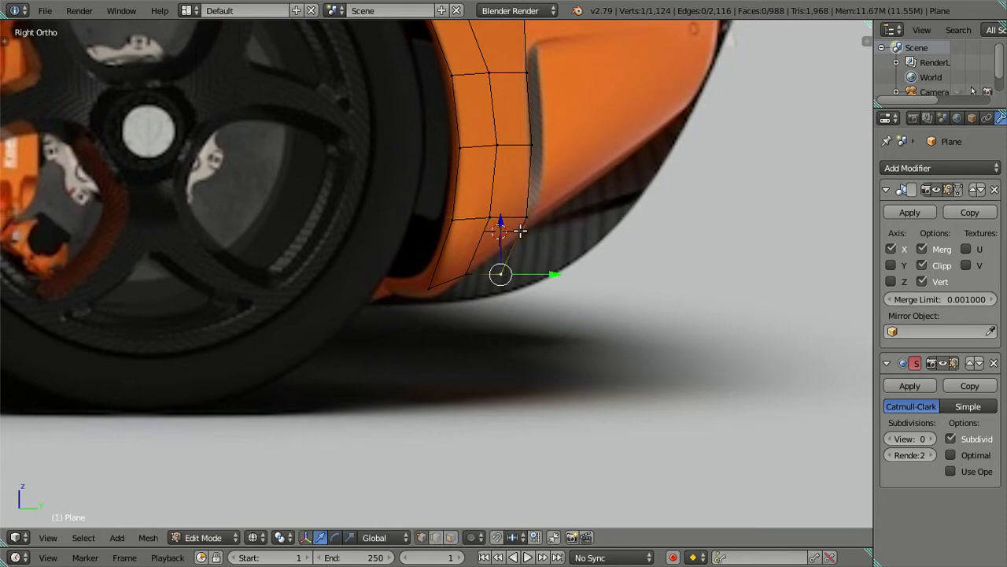
{"action": "mouse_move", "coordinate": [499, 224]}
{"action": "left_mouse_down"}
{"action": "mouse_move", "coordinate": [499, 206]}
{"action": "mouse_move", "coordinate": [517, 213]}
{"action": "left_mouse_up"}
Step: In wireframe, grow the selection at the strip's bottom corner and shift it along X
{"action": "key", "text": "z"}
{"action": "middle_click_drag", "start_coordinate": [593, 263], "coordinate": [479, 281]}
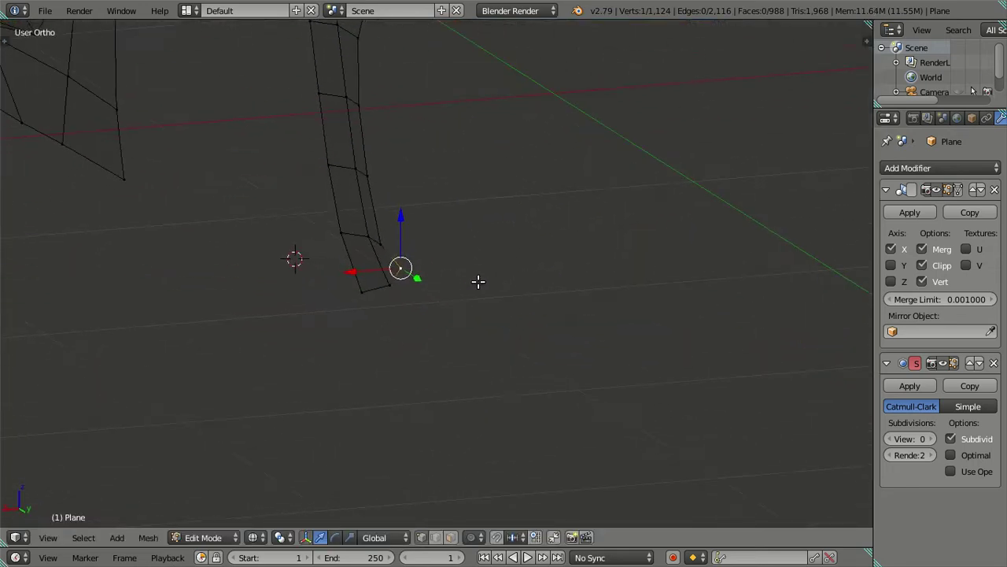
{"action": "mouse_move", "coordinate": [364, 264]}
{"action": "middle_mouse_down"}
{"action": "mouse_move", "coordinate": [385, 284]}
{"action": "mouse_move", "coordinate": [383, 340]}
{"action": "mouse_move", "coordinate": [416, 322]}
{"action": "mouse_move", "coordinate": [445, 332]}
{"action": "mouse_move", "coordinate": [449, 299]}
{"action": "mouse_move", "coordinate": [504, 202]}
{"action": "mouse_move", "coordinate": [542, 243]}
{"action": "mouse_move", "coordinate": [555, 295]}
{"action": "mouse_move", "coordinate": [517, 337]}
{"action": "mouse_move", "coordinate": [488, 349]}
{"action": "mouse_move", "coordinate": [473, 329]}
{"action": "mouse_move", "coordinate": [461, 357]}
{"action": "middle_mouse_up"}
{"action": "key", "text": "ctrl+KP_Add"}
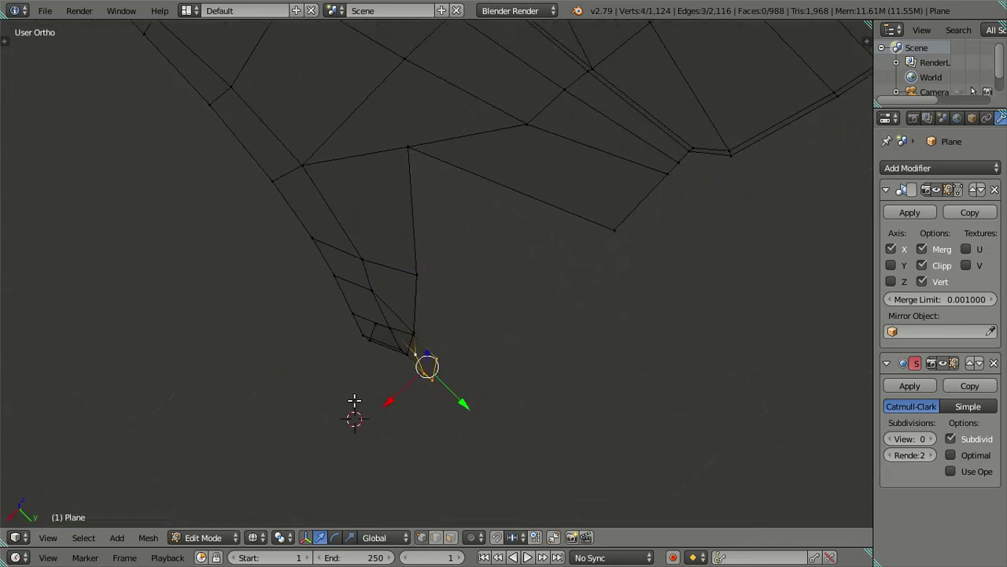
{"action": "key", "text": "g"}
{"action": "key", "text": "x"}
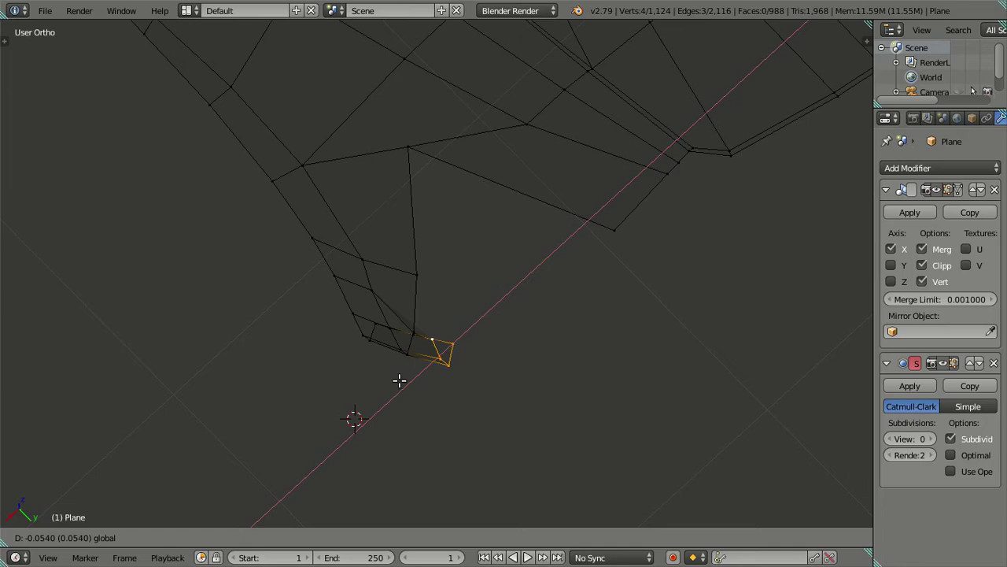
{"action": "left_click", "coordinate": [396, 381]}
Step: Shift one more bottom vertex along X, then return to solid shading and inspect the strip's lower end
{"action": "right_click", "coordinate": [409, 331]}
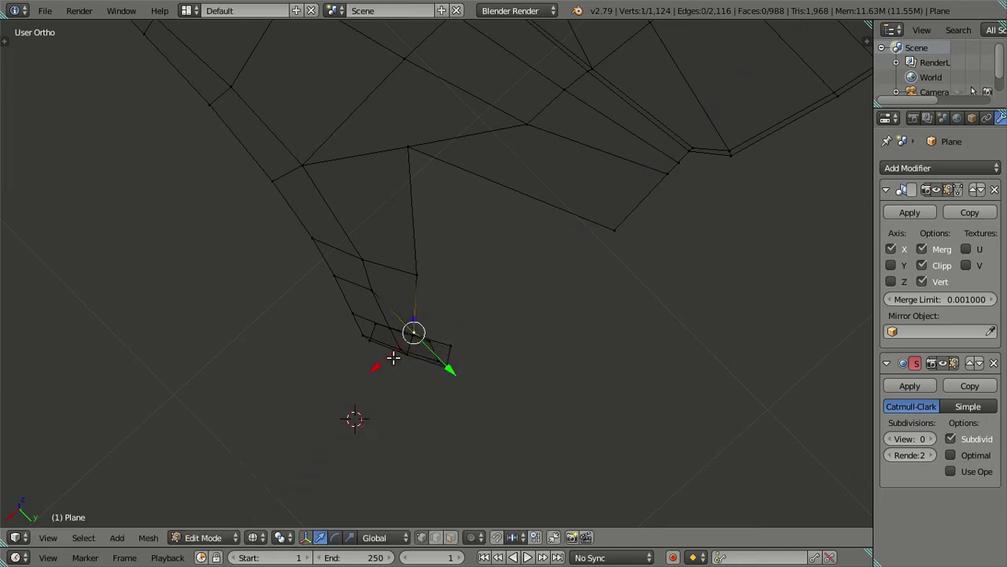
{"action": "key", "text": "g"}
{"action": "key", "text": "x"}
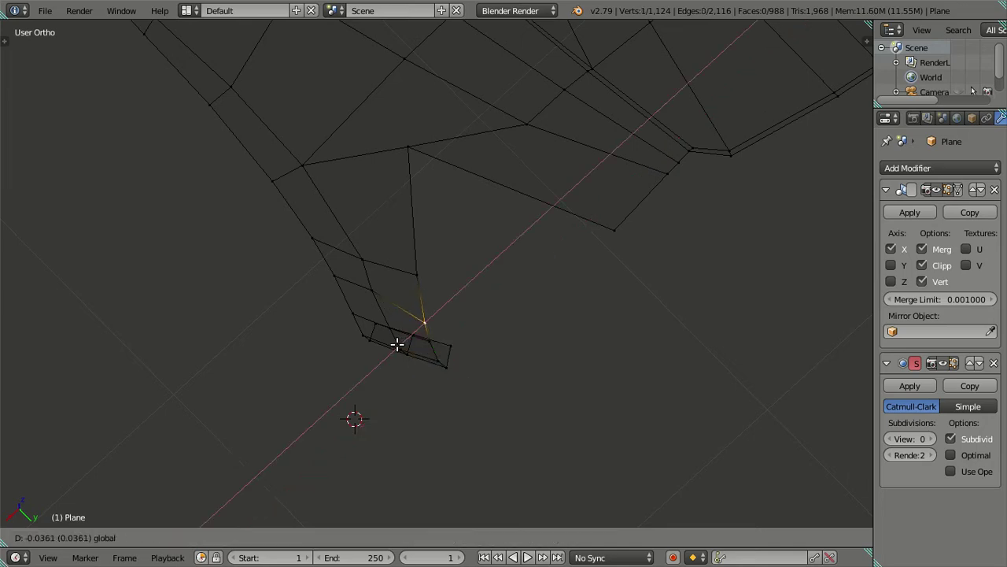
{"action": "left_click", "coordinate": [397, 343]}
{"action": "key", "text": "z"}
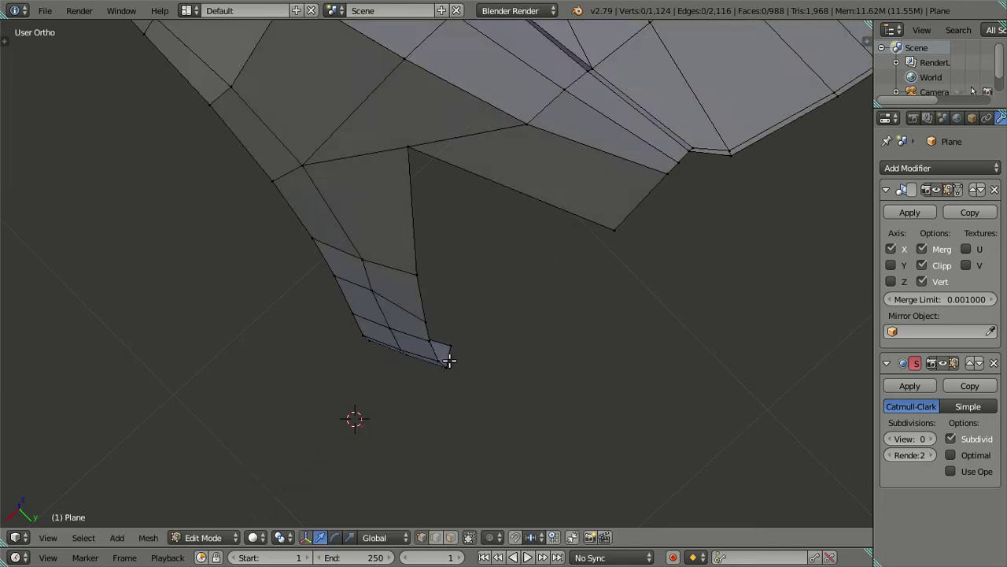
{"action": "scroll", "coordinate": [446, 360], "scroll_direction": "up", "scroll_amount": 3}
{"action": "scroll", "coordinate": [388, 224], "scroll_direction": "up", "scroll_amount": 2}
{"action": "mouse_move", "coordinate": [388, 225]}
{"action": "middle_mouse_down"}
{"action": "mouse_move", "coordinate": [369, 292]}
{"action": "mouse_move", "coordinate": [378, 315]}
{"action": "mouse_move", "coordinate": [450, 240]}
{"action": "middle_mouse_up"}
{"action": "right_click", "coordinate": [447, 321]}
{"action": "middle_click_drag", "start_coordinate": [488, 308], "coordinate": [499, 271]}
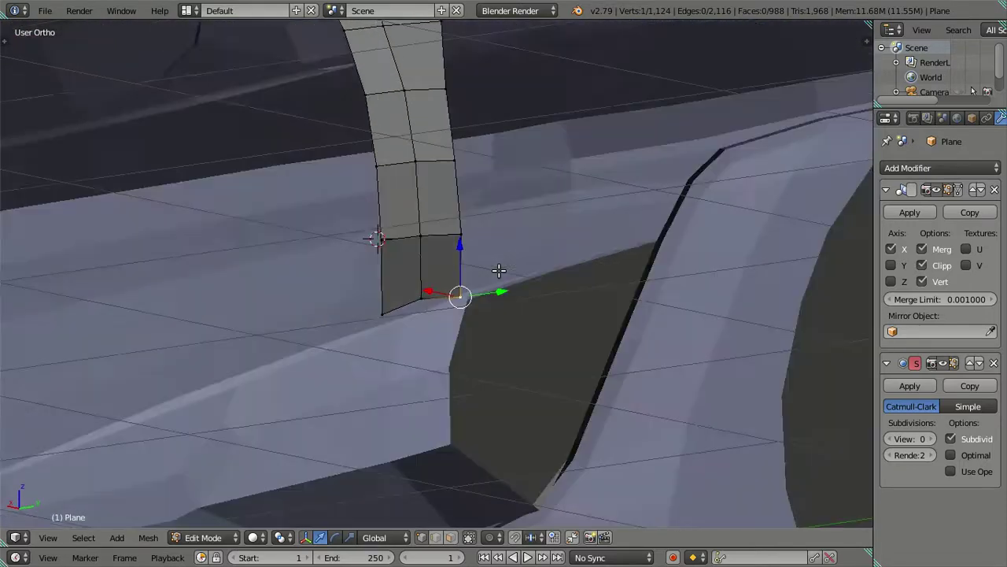
Step: In Right Ortho wireframe, raise the strip's lowest corner vertex along Z and check it in 3D
{"action": "key", "text": "KP_3"}
{"action": "key", "text": "z"}
{"action": "key", "text": "g"}
{"action": "key", "text": "z"}
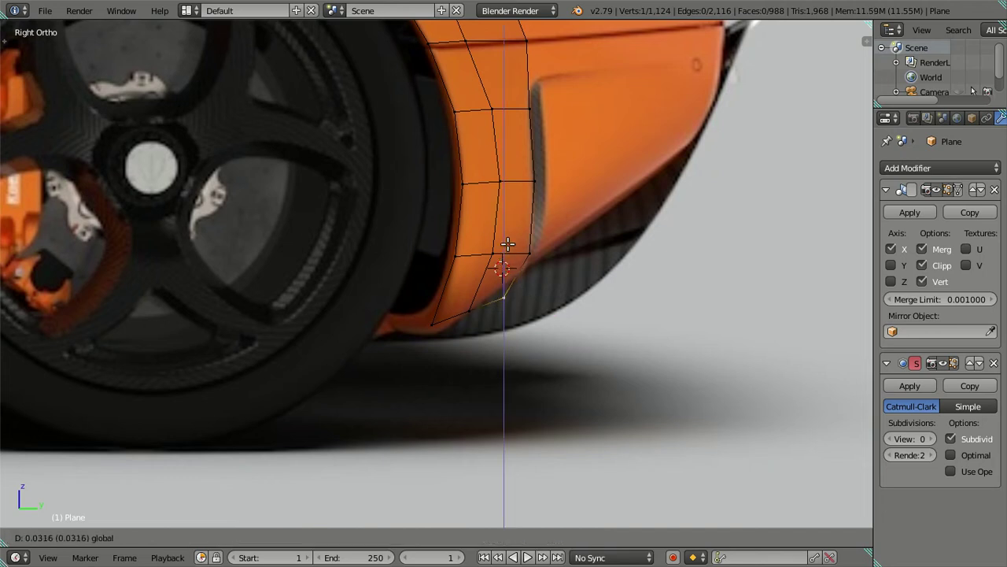
{"action": "left_click", "coordinate": [508, 238]}
{"action": "mouse_move", "coordinate": [507, 237]}
{"action": "middle_mouse_down"}
{"action": "mouse_move", "coordinate": [575, 315]}
{"action": "mouse_move", "coordinate": [483, 304]}
{"action": "mouse_move", "coordinate": [473, 339]}
{"action": "mouse_move", "coordinate": [493, 299]}
{"action": "mouse_move", "coordinate": [528, 288]}
{"action": "mouse_move", "coordinate": [512, 319]}
{"action": "mouse_move", "coordinate": [490, 322]}
{"action": "middle_mouse_up"}
{"action": "key", "text": "z"}
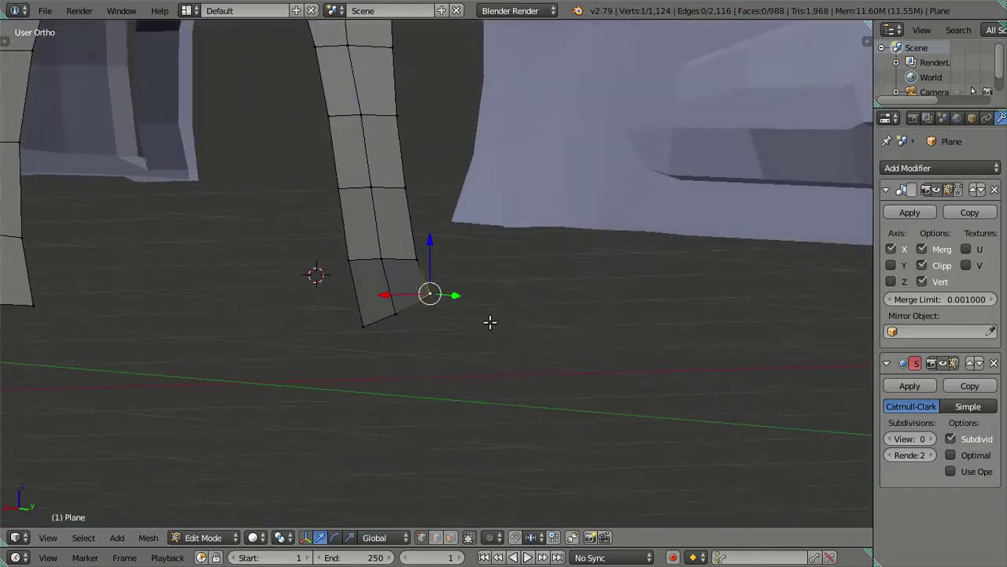
{"action": "scroll", "coordinate": [490, 322], "scroll_direction": "down", "scroll_amount": 3}
{"action": "scroll", "coordinate": [487, 316], "scroll_direction": "down", "scroll_amount": 1}
Step: Return to the right view with rendered reference shading and select the vertex at the vent's upper tip
{"action": "key", "text": "KP_3"}
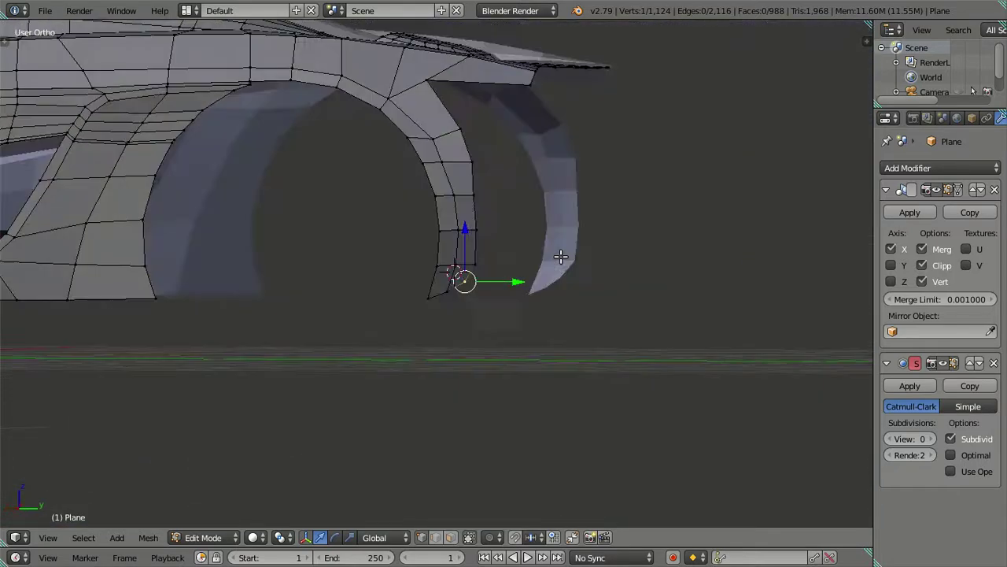
{"action": "key", "text": "shift+z"}
{"action": "middle_click_drag", "start_coordinate": [513, 241], "coordinate": [472, 345], "text": "shift"}
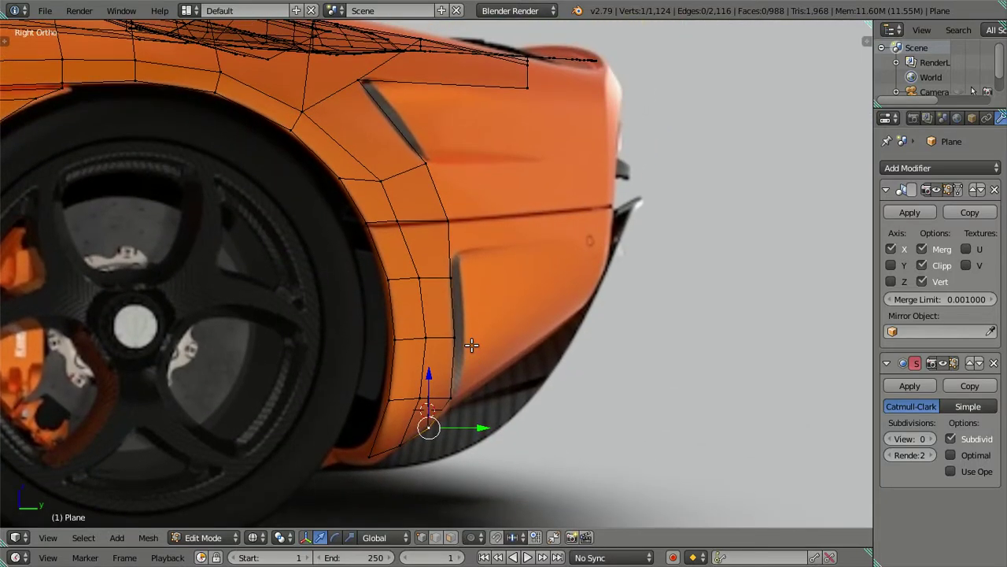
{"action": "scroll", "coordinate": [473, 303], "scroll_direction": "up", "scroll_amount": 1}
{"action": "scroll", "coordinate": [429, 271], "scroll_direction": "up", "scroll_amount": 3, "text": "shift"}
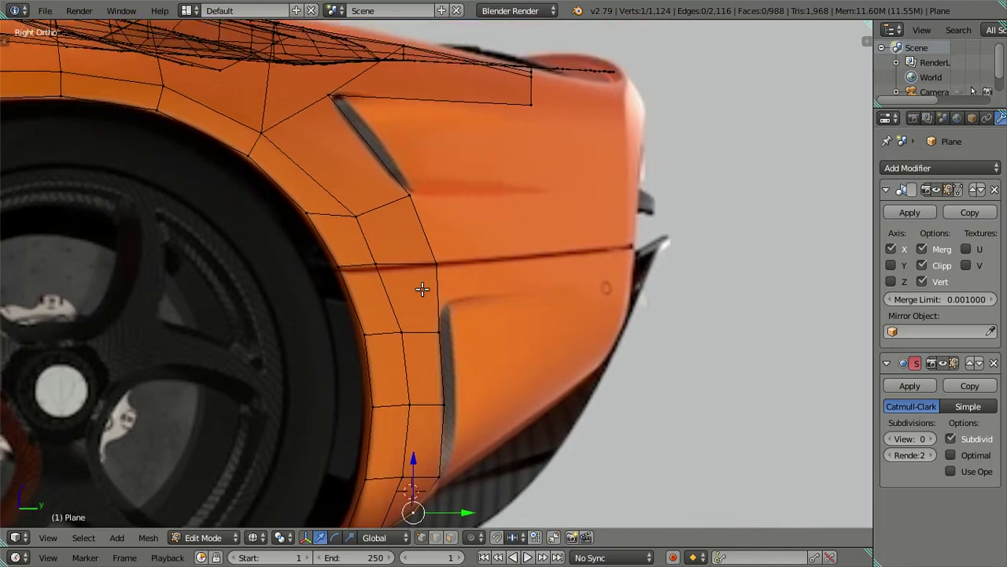
{"action": "scroll", "coordinate": [406, 224], "scroll_direction": "up", "scroll_amount": 1, "text": "shift"}
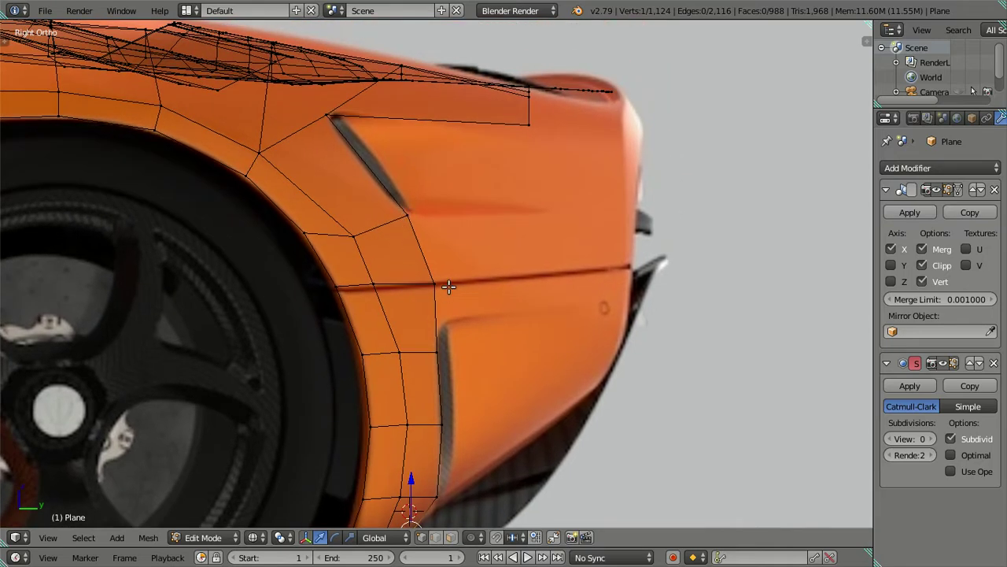
{"action": "scroll", "coordinate": [406, 158], "scroll_direction": "up", "scroll_amount": 1, "text": "shift"}
{"action": "right_click", "coordinate": [409, 234]}
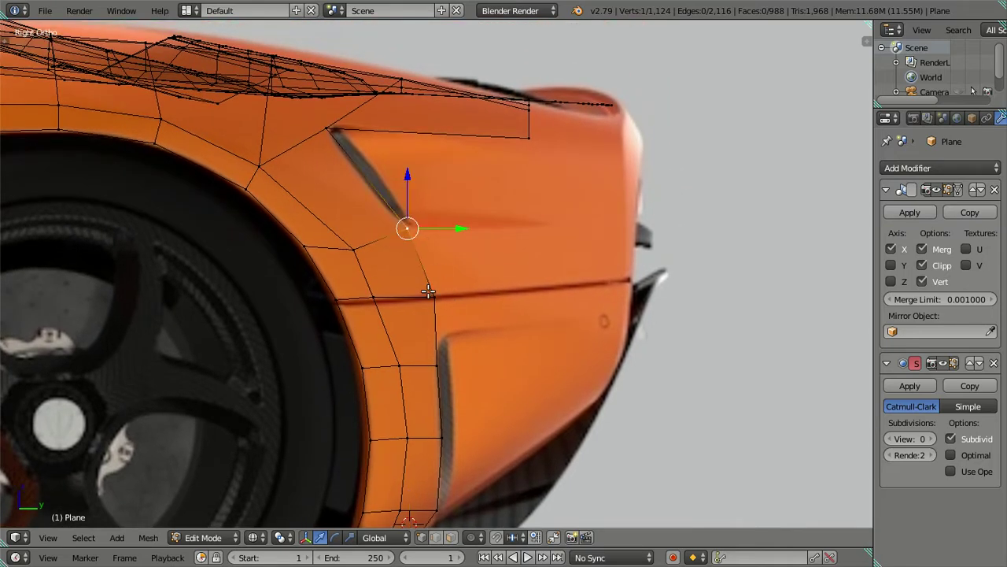
{"action": "scroll", "coordinate": [428, 292], "scroll_direction": "down", "scroll_amount": 2}
{"action": "scroll", "coordinate": [447, 231], "scroll_direction": "down", "scroll_amount": 2, "text": "shift"}
{"action": "scroll", "coordinate": [476, 207], "scroll_direction": "up", "scroll_amount": 2, "text": "shift"}
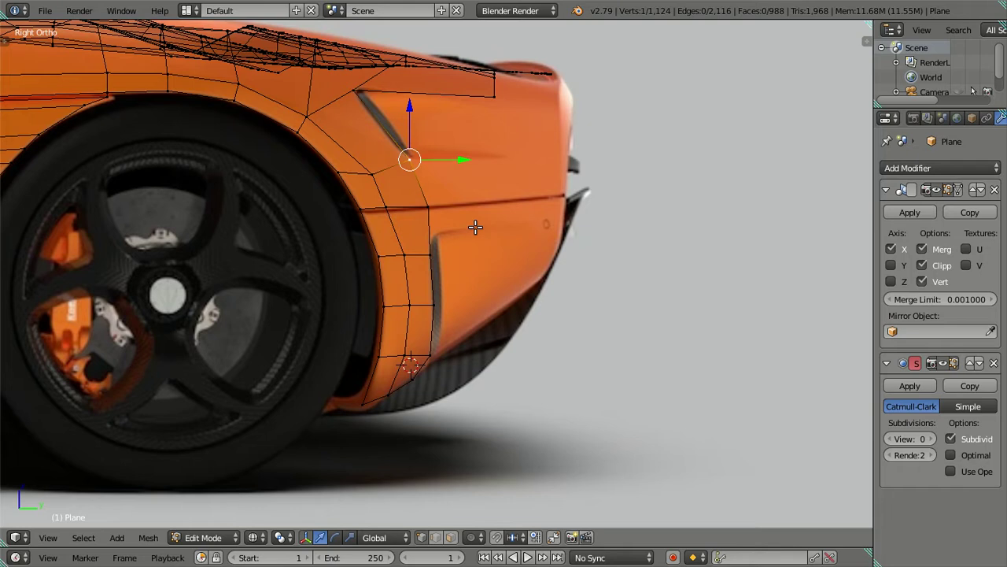
Step: Extrude the edge column down to the bottom along Y and slide it forward along the body
{"action": "right_click", "coordinate": [419, 380], "text": "ctrl"}
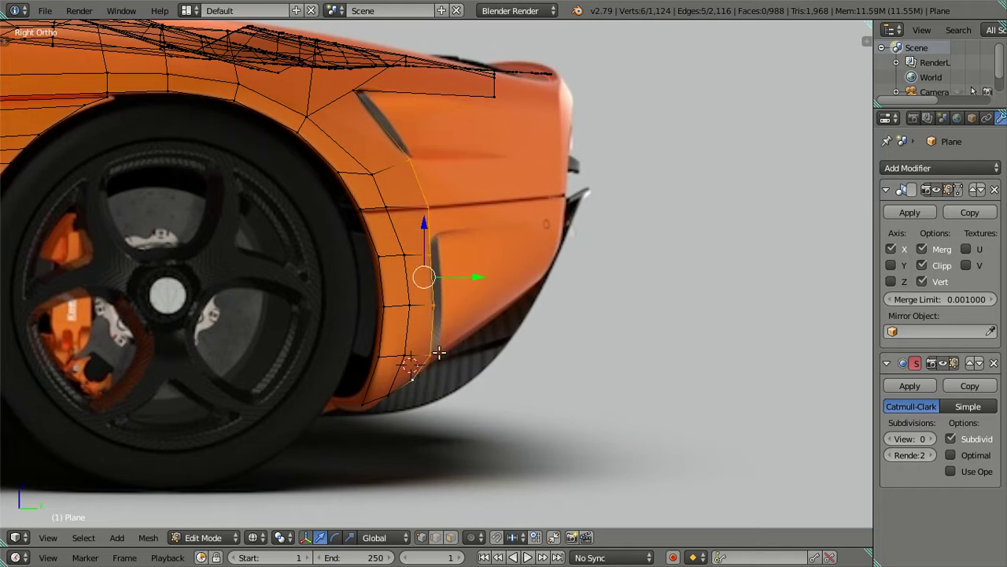
{"action": "key", "text": "e"}
{"action": "key", "text": "Escape"}
{"action": "key", "text": "g"}
{"action": "key", "text": "y"}
{"action": "left_click", "coordinate": [606, 240]}
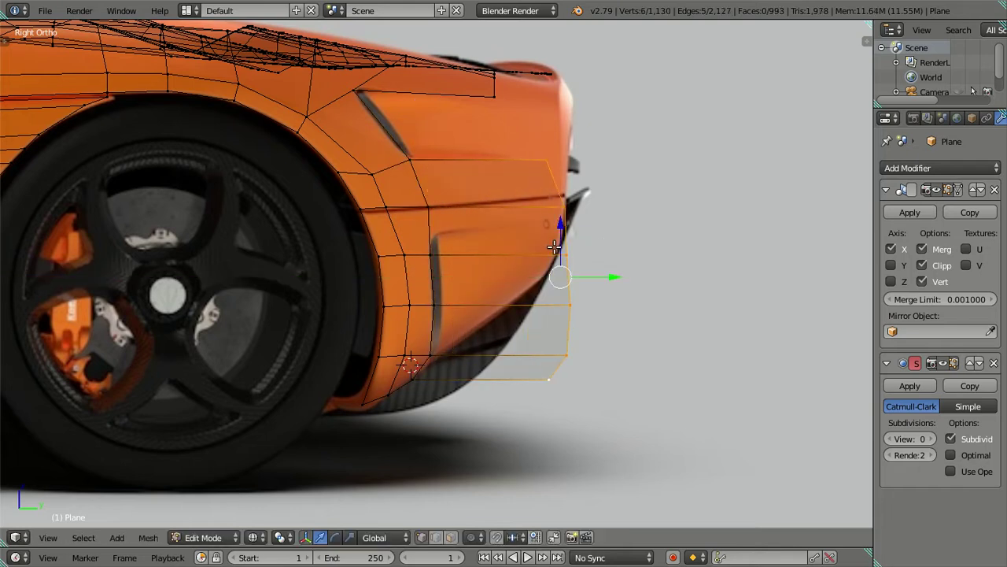
{"action": "scroll", "coordinate": [602, 213], "scroll_direction": "up", "scroll_amount": 2}
{"action": "scroll", "coordinate": [576, 285], "scroll_direction": "up", "scroll_amount": 1}
{"action": "middle_click_drag", "start_coordinate": [577, 285], "coordinate": [534, 313], "text": "shift"}
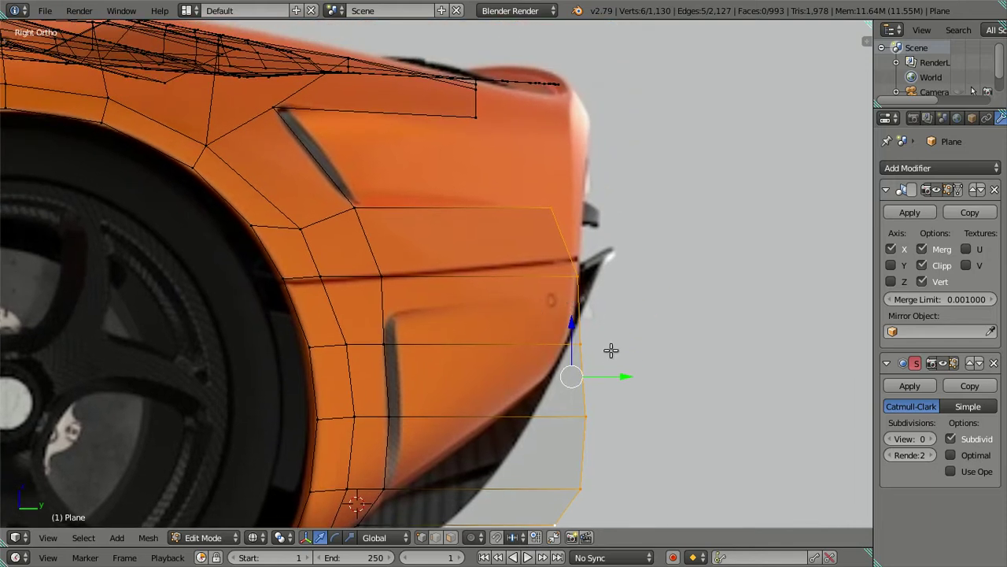
{"action": "mouse_move", "coordinate": [614, 372]}
{"action": "left_mouse_down"}
{"action": "mouse_move", "coordinate": [506, 336]}
{"action": "mouse_move", "coordinate": [480, 312]}
{"action": "left_mouse_up"}
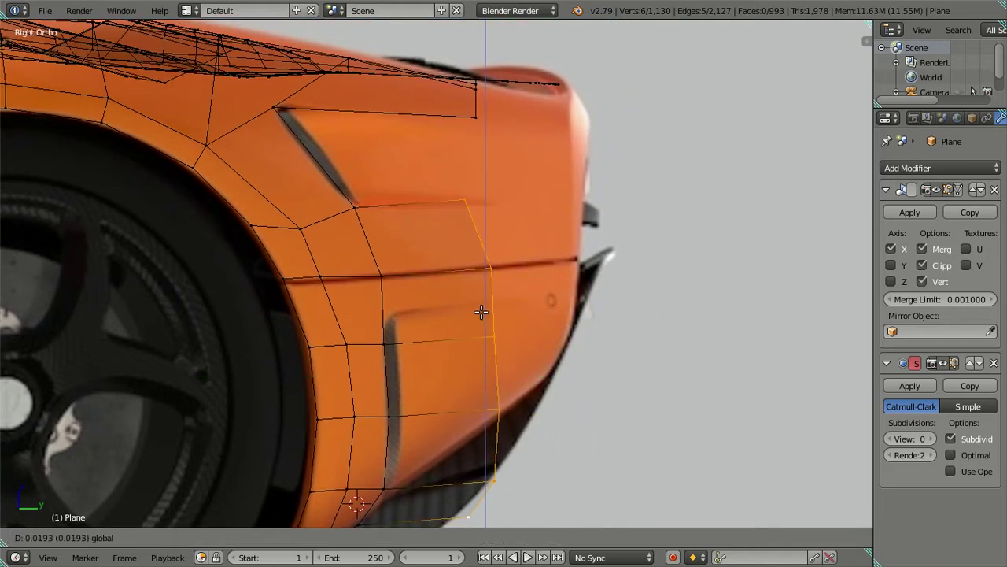
Step: Nudge the vent's rear corner vertex onto the reference and fill the vent opening with a face
{"action": "right_click", "coordinate": [463, 201]}
{"action": "left_click_drag", "start_coordinate": [510, 200], "coordinate": [526, 202]}
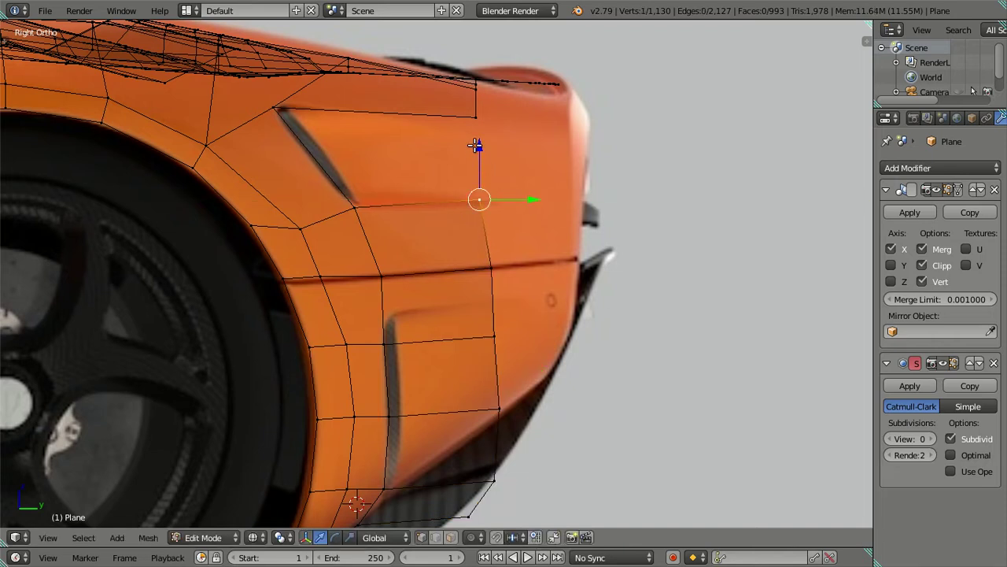
{"action": "left_click_drag", "start_coordinate": [476, 146], "coordinate": [480, 148]}
{"action": "right_click", "coordinate": [482, 117], "text": "alt"}
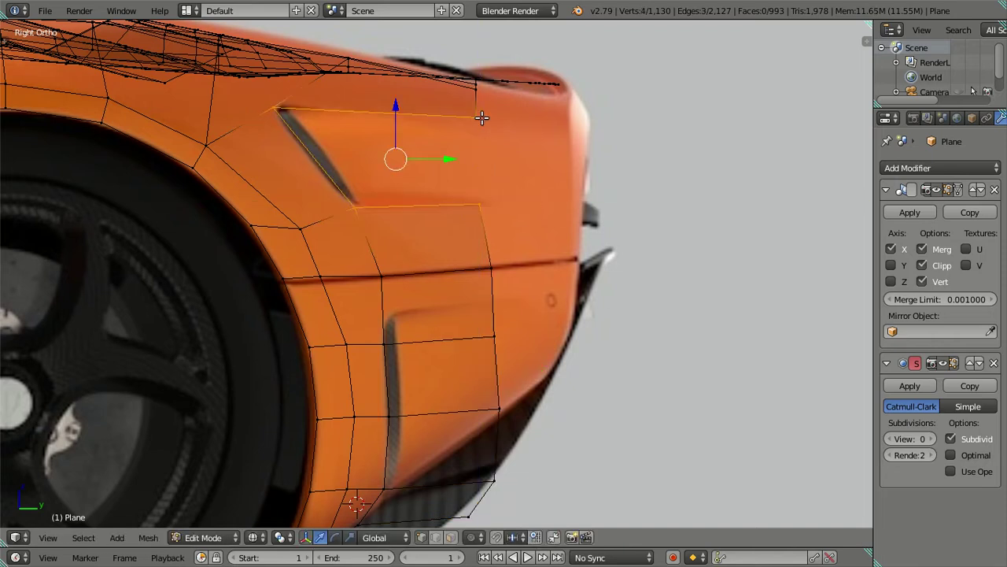
{"action": "key", "text": "f"}
{"action": "key", "text": "a"}
Step: Raise the deck's rear corner vertex along Z and shift the next deck-edge vertex along Y
{"action": "right_click", "coordinate": [474, 118]}
{"action": "key", "text": "g"}
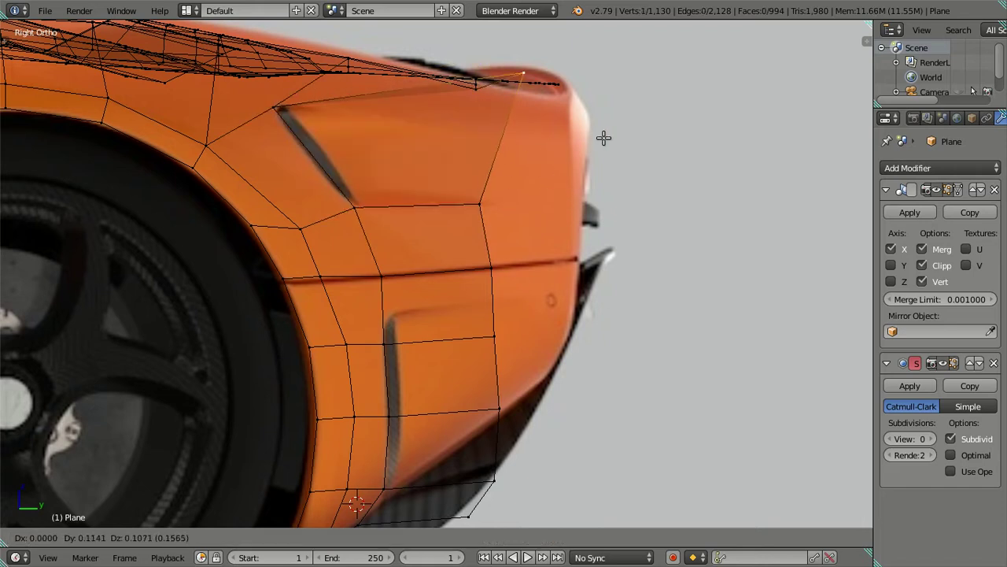
{"action": "key", "text": "Escape"}
{"action": "key", "text": "g"}
{"action": "key", "text": "z"}
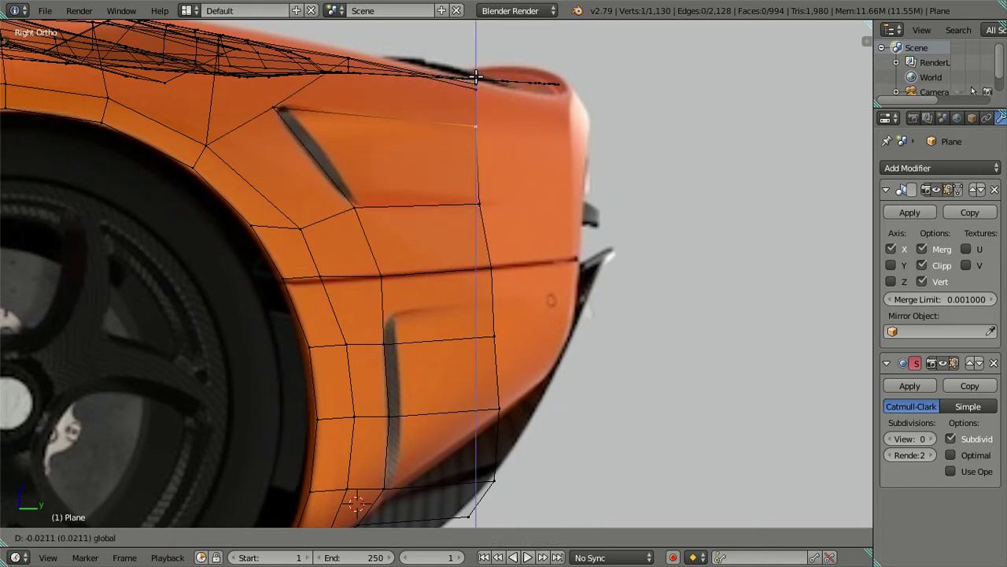
{"action": "left_click", "coordinate": [475, 77]}
{"action": "right_click", "coordinate": [274, 106]}
{"action": "key", "text": "g"}
{"action": "key", "text": "Escape"}
{"action": "key", "text": "g"}
{"action": "key", "text": "y"}
{"action": "left_click", "coordinate": [316, 110]}
{"action": "key", "text": "a"}
Step: Move the vertex on the vent's rear edge vertically to follow the reference deck line
{"action": "right_click", "coordinate": [479, 207]}
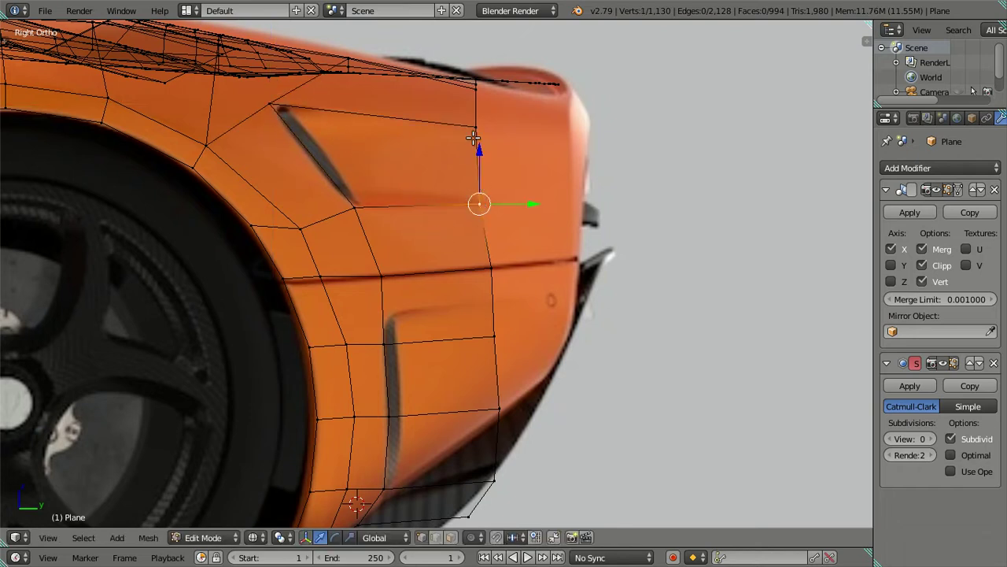
{"action": "key", "text": "g"}
{"action": "key", "text": "z"}
{"action": "left_click", "coordinate": [478, 139]}
{"action": "key", "text": "a"}
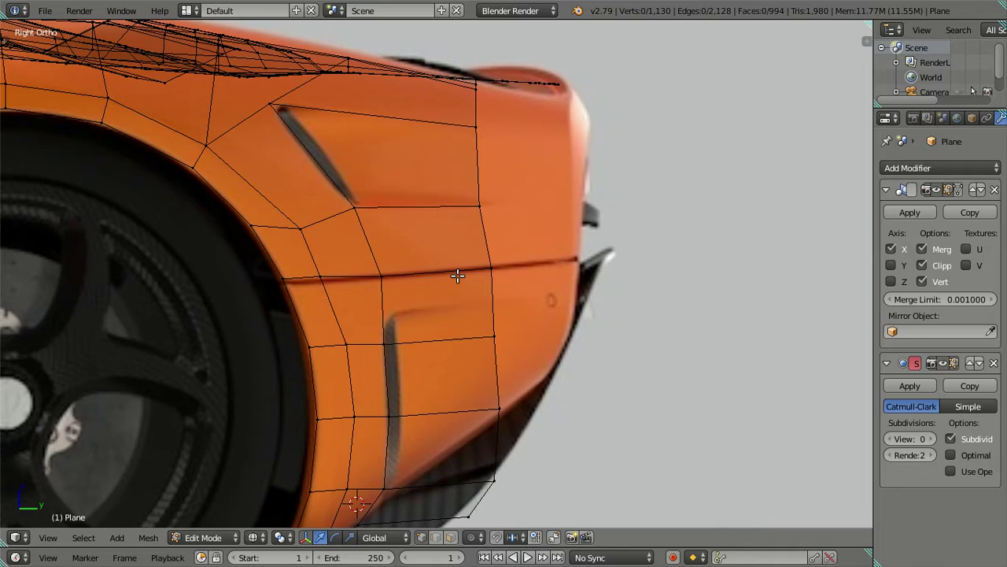
{"action": "middle_click_drag", "start_coordinate": [457, 275], "coordinate": [396, 236], "text": "shift"}
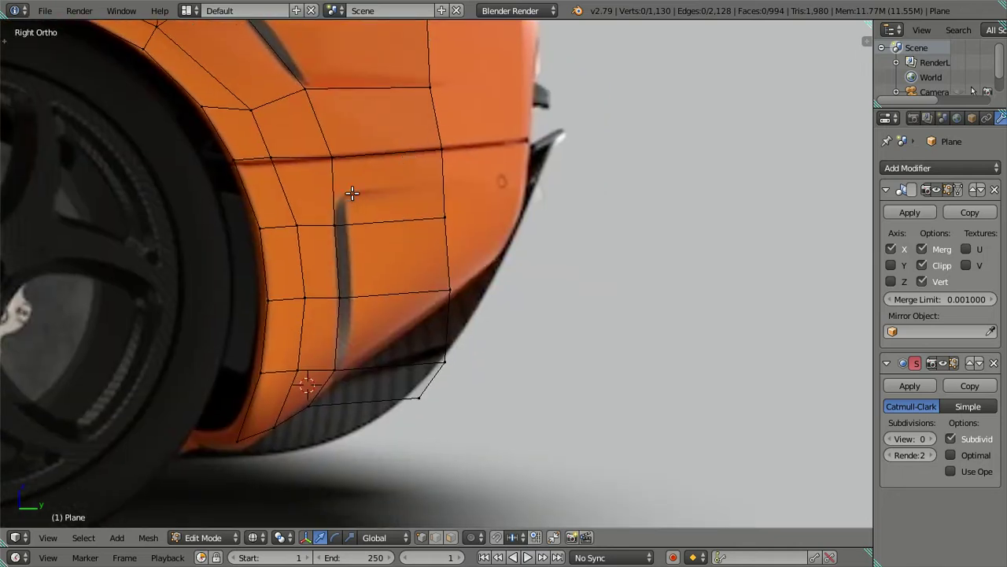
Step: Raise the edge loop across the lower fender along Z, then lift its right part slightly more
{"action": "scroll", "coordinate": [351, 193], "scroll_direction": "down", "scroll_amount": 2, "text": "shift"}
{"action": "right_click", "coordinate": [292, 203]}
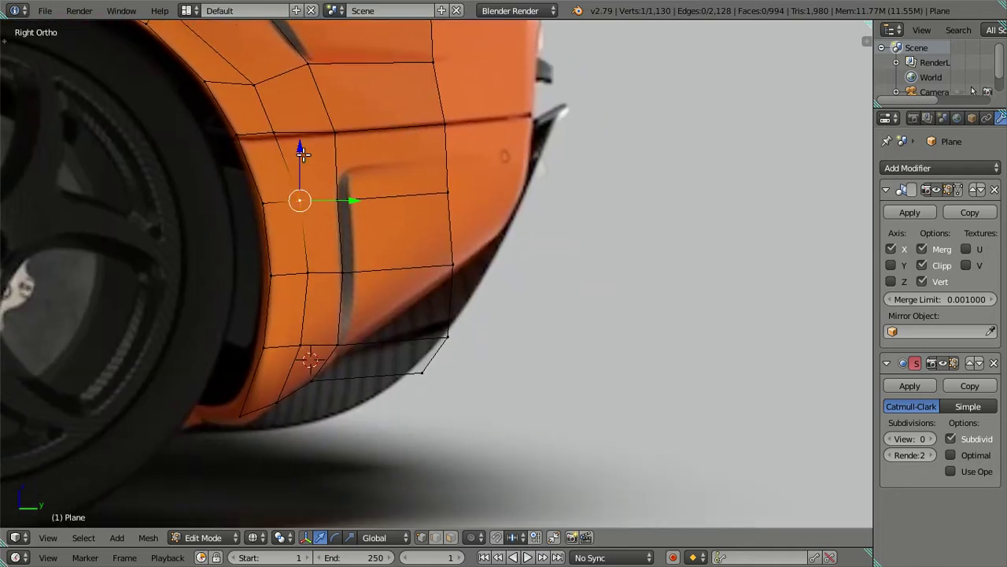
{"action": "right_click", "coordinate": [457, 188], "text": "alt"}
{"action": "key", "text": "g"}
{"action": "key", "text": "z"}
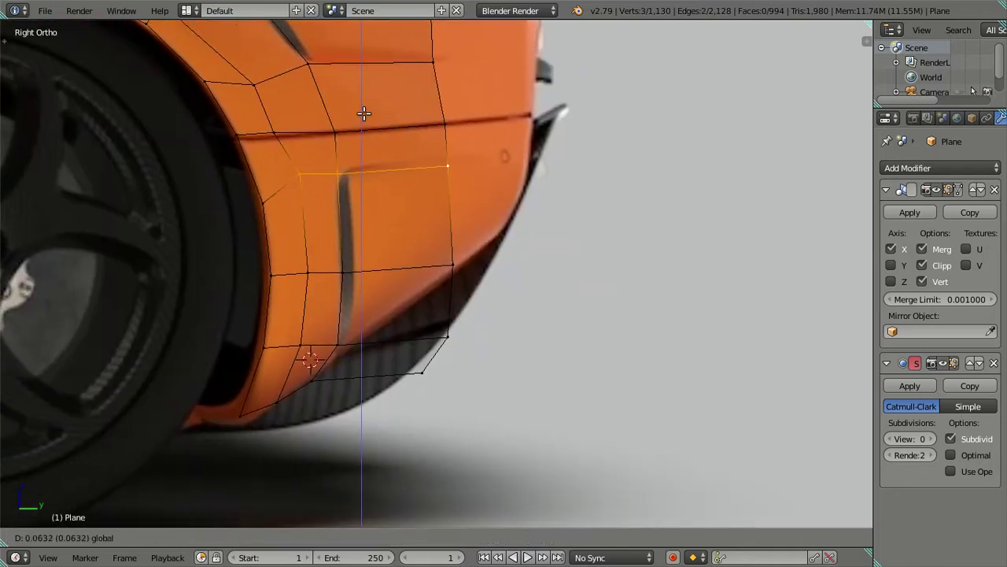
{"action": "left_click", "coordinate": [363, 115]}
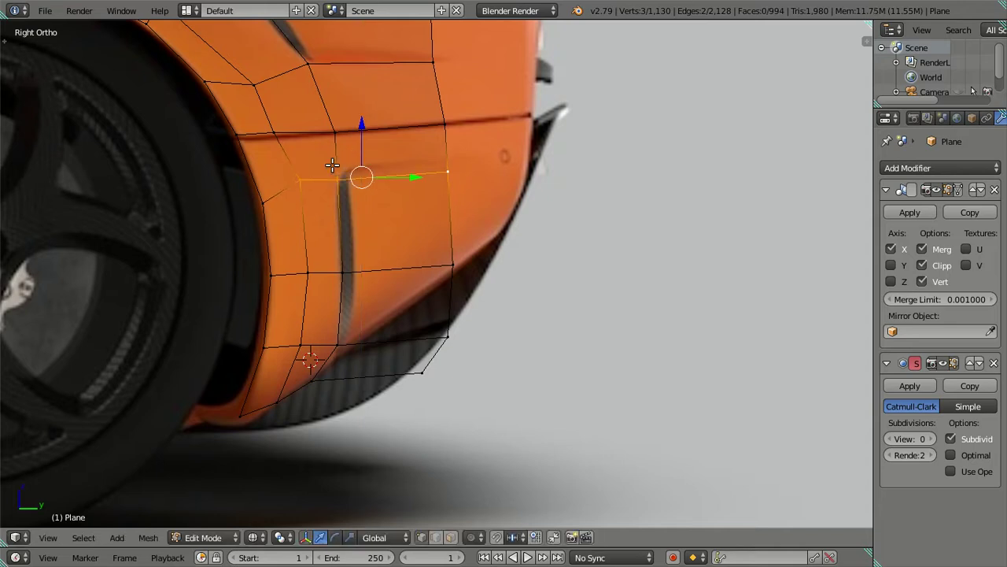
{"action": "right_click", "coordinate": [305, 178], "text": "shift"}
{"action": "left_click_drag", "start_coordinate": [390, 124], "coordinate": [390, 112]}
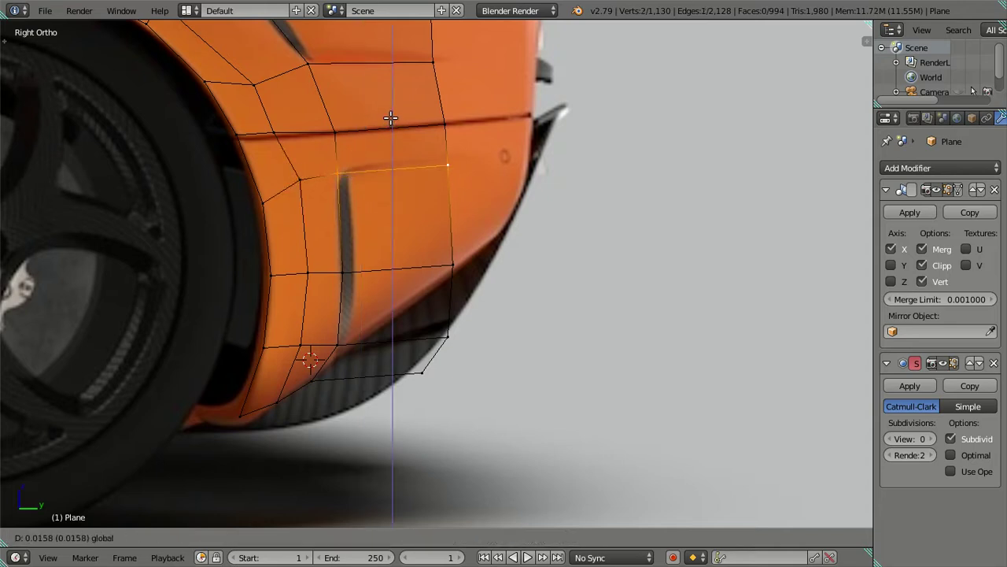
Step: Shift the vertices beside the vent along Y so they line up with the vertical vent line
{"action": "right_click", "coordinate": [346, 168]}
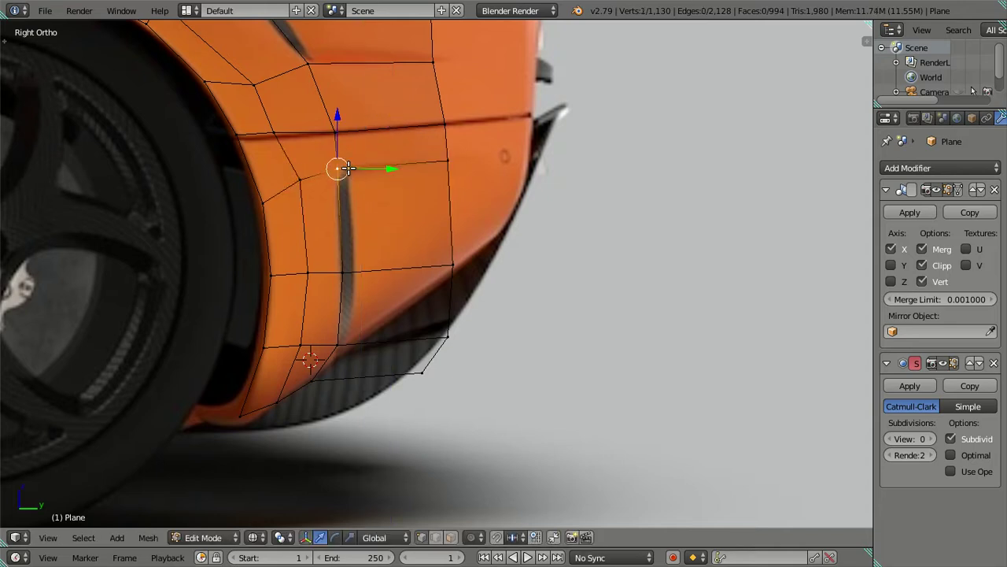
{"action": "left_click_drag", "start_coordinate": [383, 174], "coordinate": [381, 174]}
{"action": "right_click", "coordinate": [334, 132]}
{"action": "left_click_drag", "start_coordinate": [378, 132], "coordinate": [313, 128]}
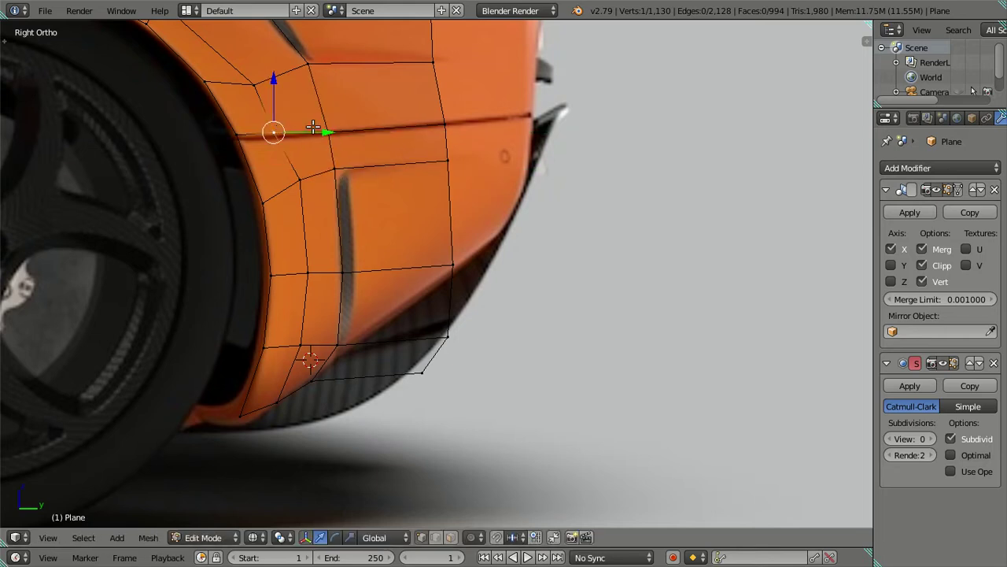
{"action": "key", "text": "a"}
{"action": "right_click", "coordinate": [259, 107]}
{"action": "right_click", "coordinate": [272, 131]}
{"action": "left_click_drag", "start_coordinate": [320, 131], "coordinate": [315, 130]}
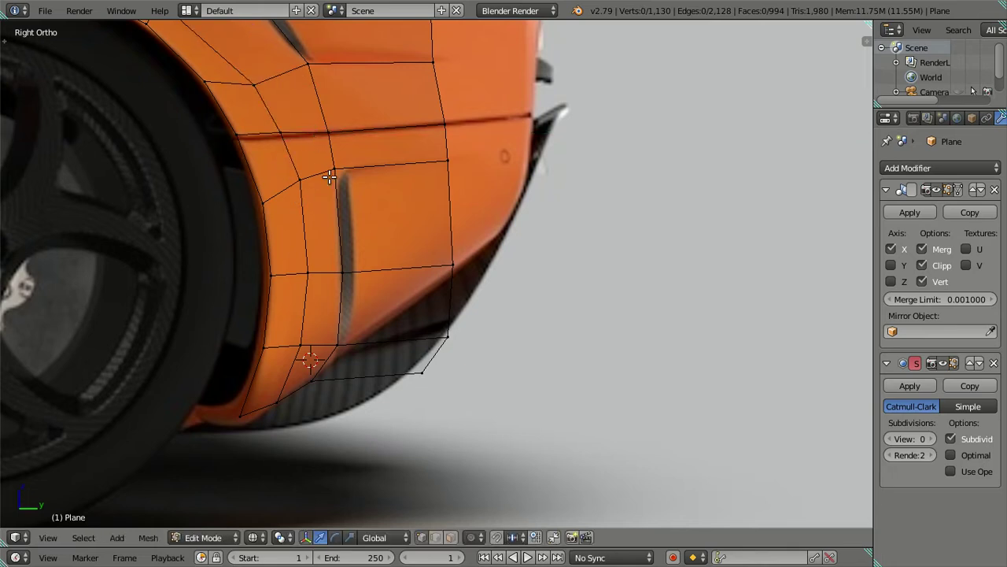
{"action": "key", "text": "a"}
Step: Move the fender's bottom corner vertex up and right, and raise the panel's lowest rear vertex
{"action": "scroll", "coordinate": [343, 189], "scroll_direction": "up", "scroll_amount": 2, "text": "shift"}
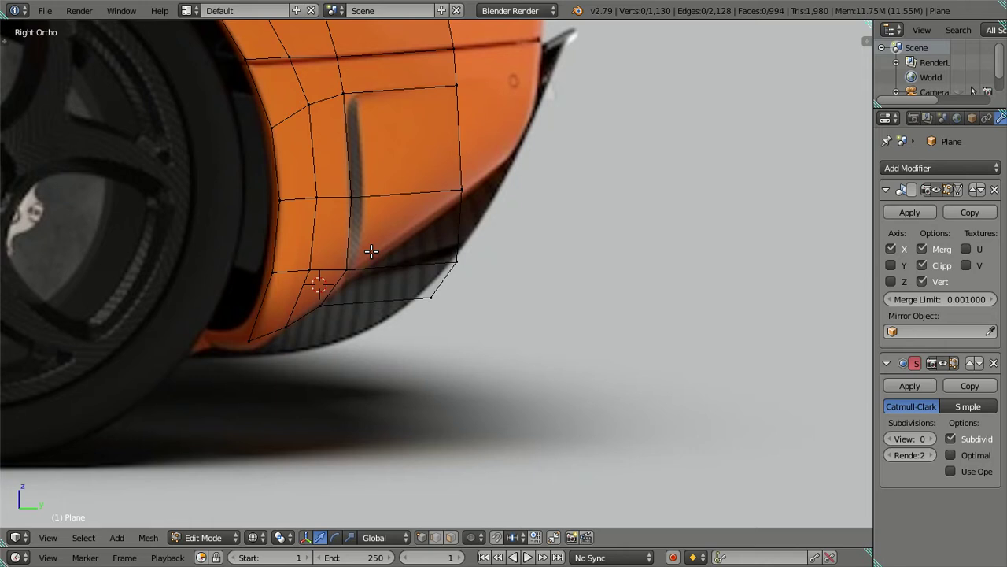
{"action": "right_click", "coordinate": [321, 306]}
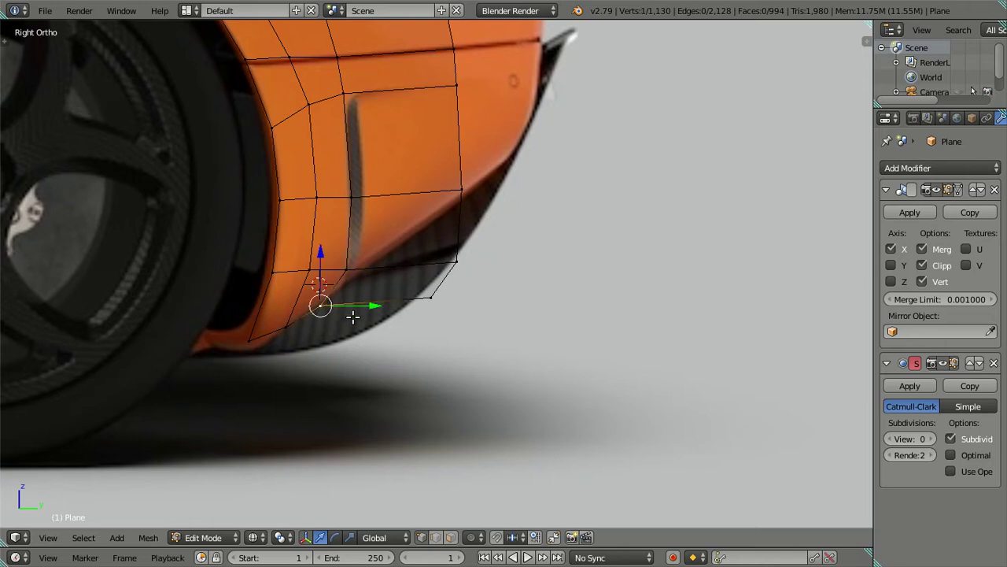
{"action": "key", "text": "g"}
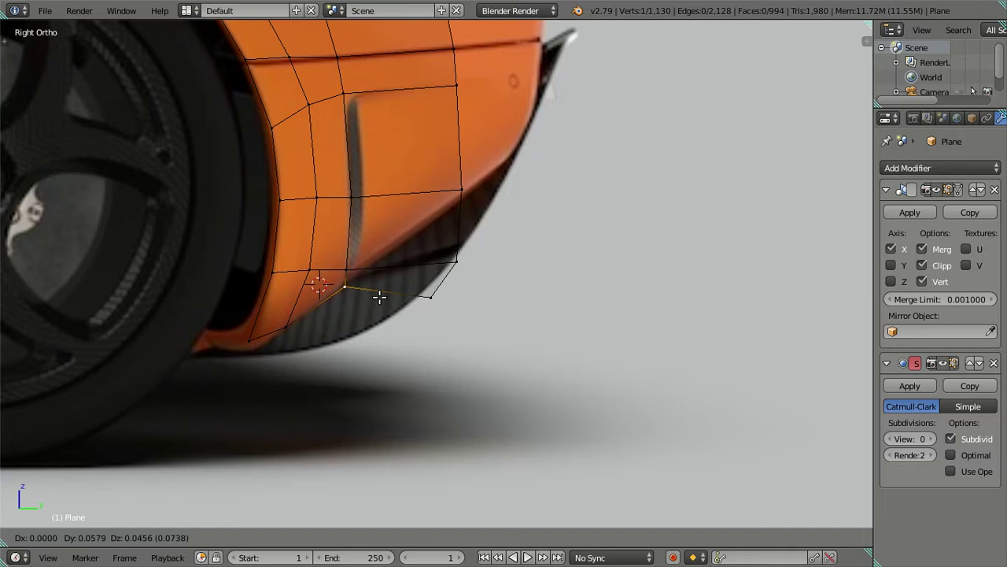
{"action": "left_click", "coordinate": [379, 295]}
{"action": "key", "text": "a"}
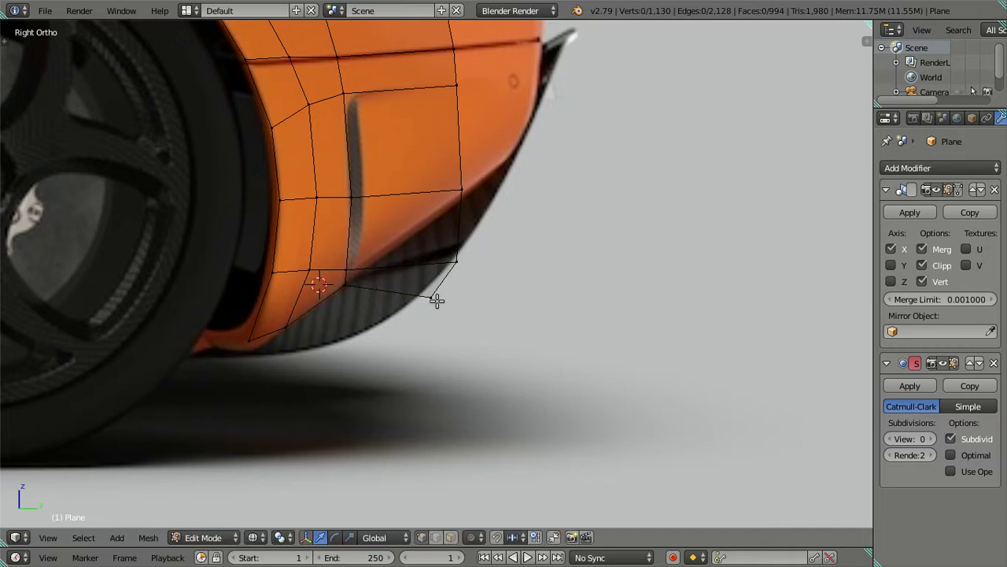
{"action": "right_click", "coordinate": [436, 300]}
{"action": "left_click_drag", "start_coordinate": [433, 251], "coordinate": [438, 239]}
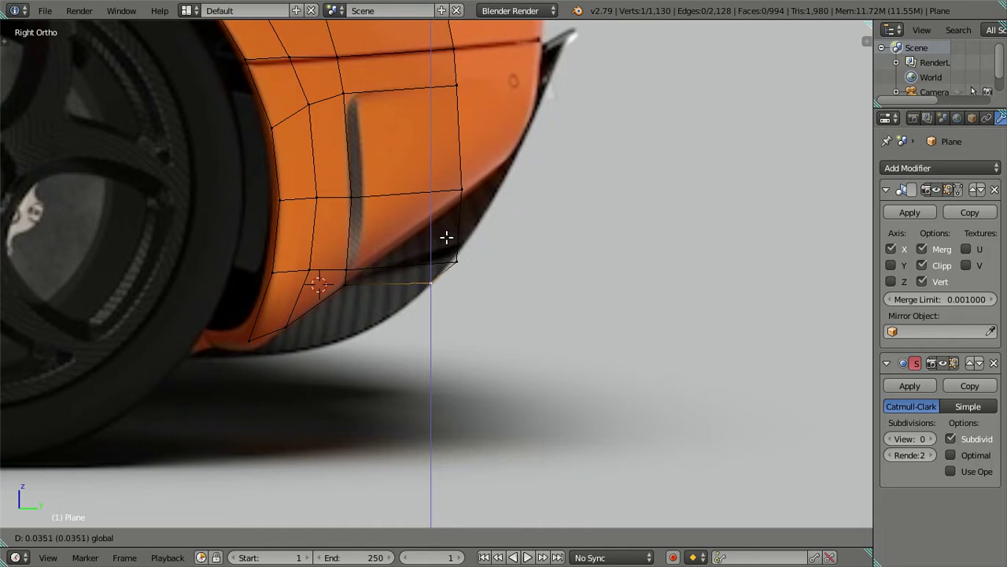
{"action": "left_click", "coordinate": [448, 239]}
{"action": "mouse_move", "coordinate": [448, 239]}
{"action": "middle_mouse_down"}
{"action": "mouse_move", "coordinate": [380, 296]}
{"action": "mouse_move", "coordinate": [434, 272]}
{"action": "mouse_move", "coordinate": [508, 176]}
{"action": "mouse_move", "coordinate": [516, 205]}
{"action": "mouse_move", "coordinate": [479, 344]}
{"action": "mouse_move", "coordinate": [427, 187]}
{"action": "mouse_move", "coordinate": [402, 288]}
{"action": "middle_mouse_up"}
Step: Select the vertex path along the panel's rear edge, minus the bottom vertex, and push it along X
{"action": "right_click", "coordinate": [402, 151]}
{"action": "right_click", "coordinate": [428, 290], "text": "ctrl"}
{"action": "right_click", "coordinate": [401, 274], "text": "shift"}
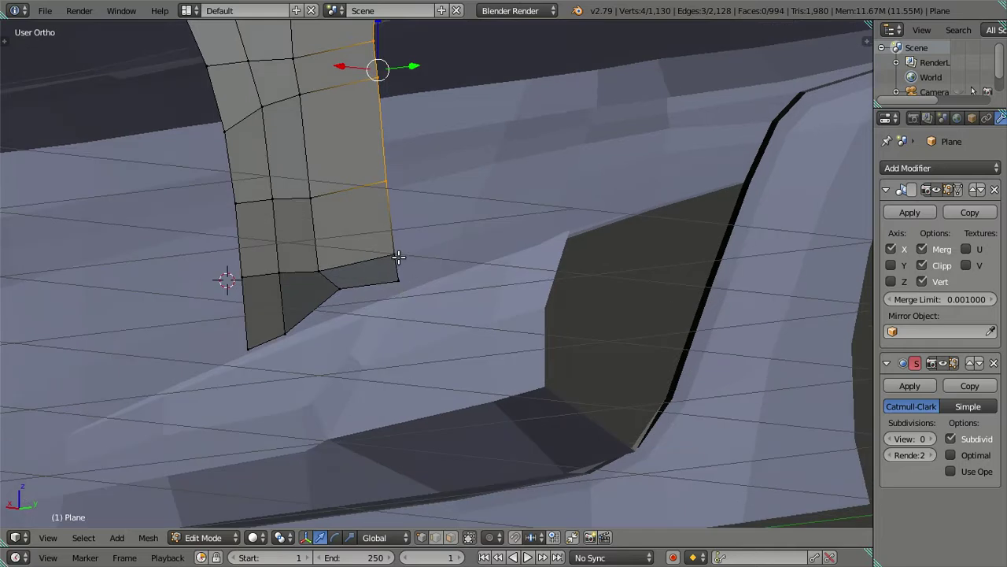
{"action": "middle_click_drag", "start_coordinate": [418, 241], "coordinate": [362, 355]}
{"action": "key", "text": "g"}
{"action": "key", "text": "x"}
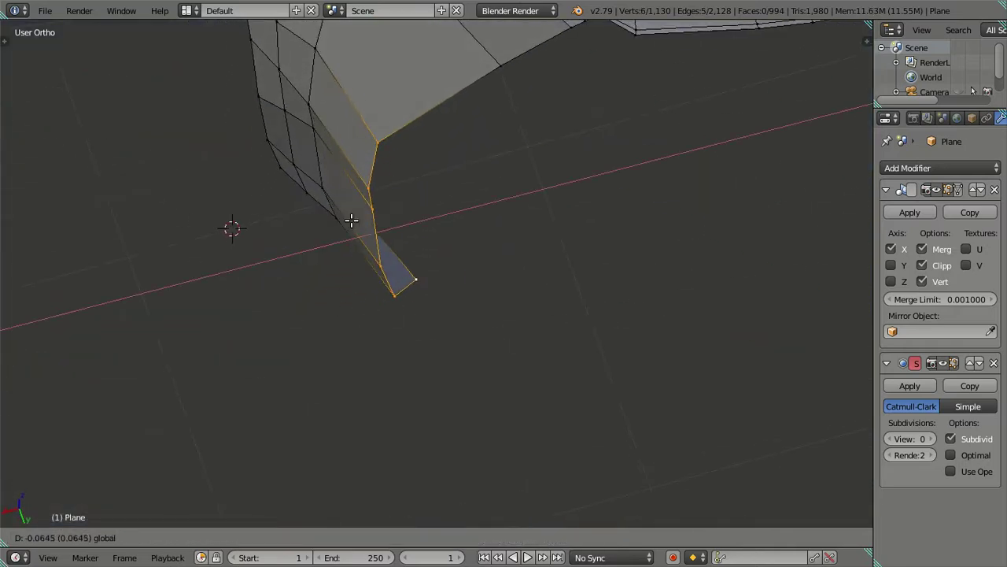
{"action": "left_click", "coordinate": [400, 202]}
Step: Shift two individual edge vertices along X, one after the other
{"action": "mouse_move", "coordinate": [400, 202]}
{"action": "middle_mouse_down"}
{"action": "mouse_move", "coordinate": [494, 261]}
{"action": "mouse_move", "coordinate": [537, 164]}
{"action": "mouse_move", "coordinate": [514, 97]}
{"action": "mouse_move", "coordinate": [479, 70]}
{"action": "mouse_move", "coordinate": [407, 107]}
{"action": "middle_mouse_up"}
{"action": "mouse_move", "coordinate": [357, 250]}
{"action": "middle_mouse_down"}
{"action": "mouse_move", "coordinate": [367, 231]}
{"action": "mouse_move", "coordinate": [405, 213]}
{"action": "mouse_move", "coordinate": [340, 326]}
{"action": "middle_mouse_up"}
{"action": "right_click", "coordinate": [341, 304]}
{"action": "key", "text": "g"}
{"action": "key", "text": "x"}
{"action": "left_click", "coordinate": [325, 295]}
{"action": "mouse_move", "coordinate": [325, 295]}
{"action": "middle_mouse_down"}
{"action": "mouse_move", "coordinate": [414, 445]}
{"action": "mouse_move", "coordinate": [364, 483]}
{"action": "mouse_move", "coordinate": [318, 456]}
{"action": "middle_mouse_up"}
{"action": "right_click", "coordinate": [317, 246]}
{"action": "left_click", "coordinate": [302, 262]}
{"action": "key", "text": "g"}
{"action": "key", "text": "x"}
{"action": "left_click", "coordinate": [307, 273]}
Step: Move a pair of vertices along X together and reposition the left bottom vertex
{"action": "right_click", "coordinate": [287, 302], "text": "shift"}
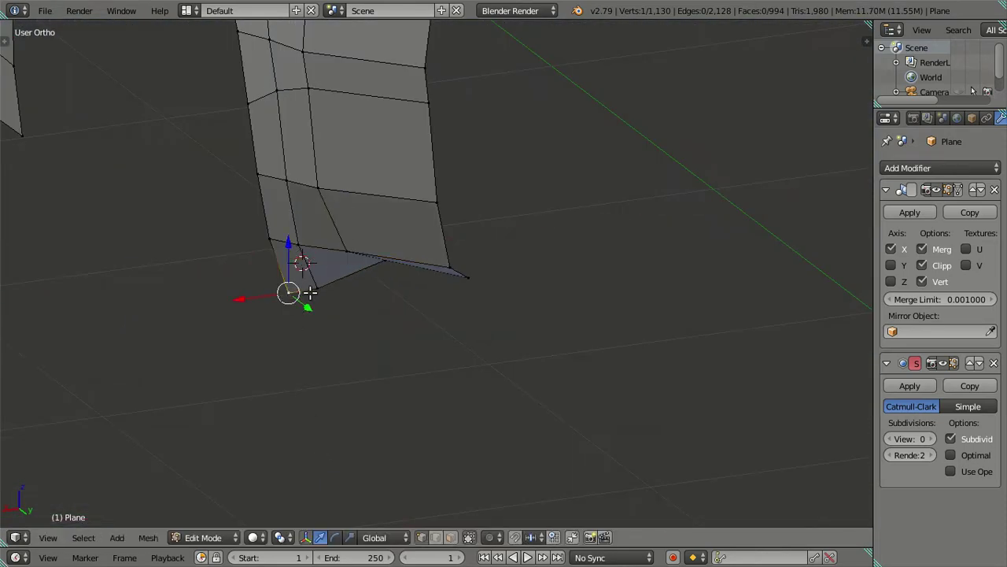
{"action": "middle_click_drag", "start_coordinate": [288, 299], "coordinate": [289, 308]}
{"action": "key", "text": "g"}
{"action": "key", "text": "x"}
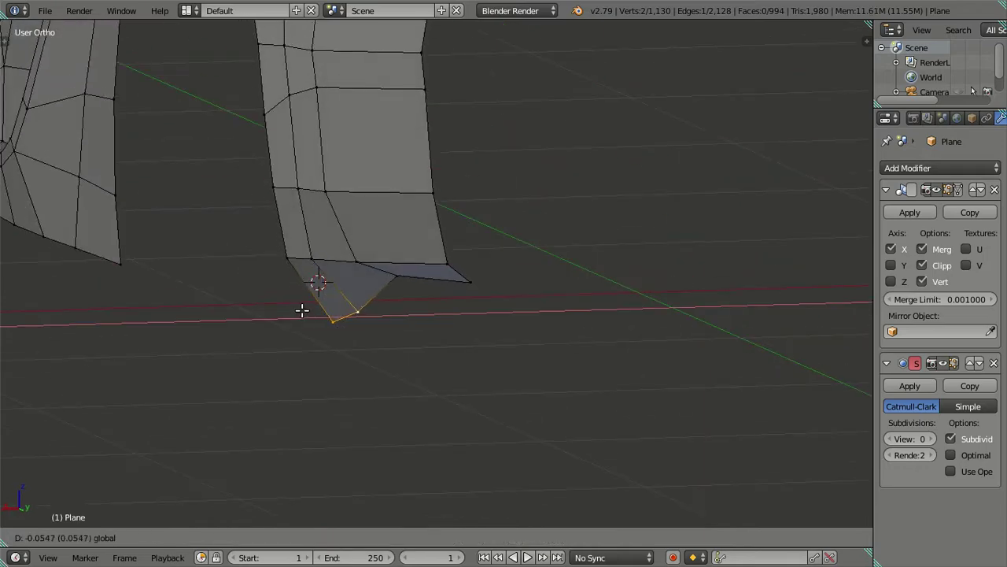
{"action": "left_click", "coordinate": [293, 310]}
{"action": "right_click", "coordinate": [292, 262]}
{"action": "key", "text": "g"}
{"action": "left_click", "coordinate": [325, 267]}
{"action": "key", "text": "a"}
Step: Slide one more panel-edge vertex outward along X and orbit around to inspect the mesh
{"action": "mouse_move", "coordinate": [449, 302]}
{"action": "middle_mouse_down"}
{"action": "mouse_move", "coordinate": [378, 228]}
{"action": "mouse_move", "coordinate": [394, 305]}
{"action": "middle_mouse_up"}
{"action": "right_click", "coordinate": [422, 319]}
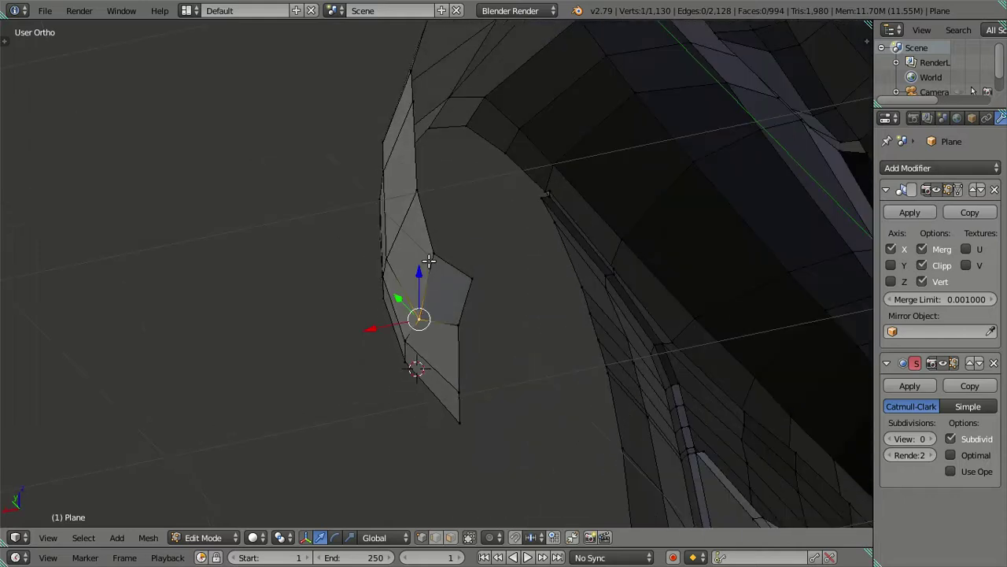
{"action": "left_click", "coordinate": [385, 329]}
{"action": "left_click", "coordinate": [382, 322]}
{"action": "mouse_move", "coordinate": [382, 329]}
{"action": "left_mouse_down"}
{"action": "mouse_move", "coordinate": [421, 334]}
{"action": "mouse_move", "coordinate": [412, 335]}
{"action": "left_mouse_up"}
{"action": "mouse_move", "coordinate": [412, 335]}
{"action": "middle_mouse_down"}
{"action": "mouse_move", "coordinate": [497, 389]}
{"action": "mouse_move", "coordinate": [596, 378]}
{"action": "middle_mouse_up"}
{"action": "mouse_move", "coordinate": [406, 288]}
{"action": "middle_mouse_down"}
{"action": "mouse_move", "coordinate": [493, 290]}
{"action": "mouse_move", "coordinate": [386, 252]}
{"action": "mouse_move", "coordinate": [349, 267]}
{"action": "mouse_move", "coordinate": [337, 294]}
{"action": "mouse_move", "coordinate": [363, 284]}
{"action": "middle_mouse_up"}
Step: In Right Ortho, raise the first lower rear-edge vertex onto the reference body line
{"action": "key", "text": "a"}
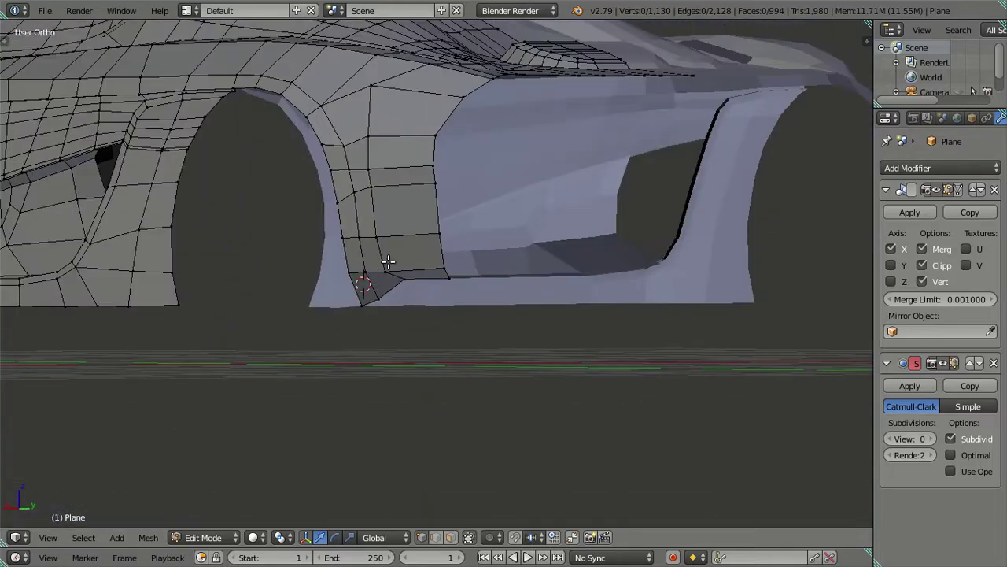
{"action": "key", "text": "KP_3"}
{"action": "scroll", "coordinate": [434, 247], "scroll_direction": "up", "scroll_amount": 1}
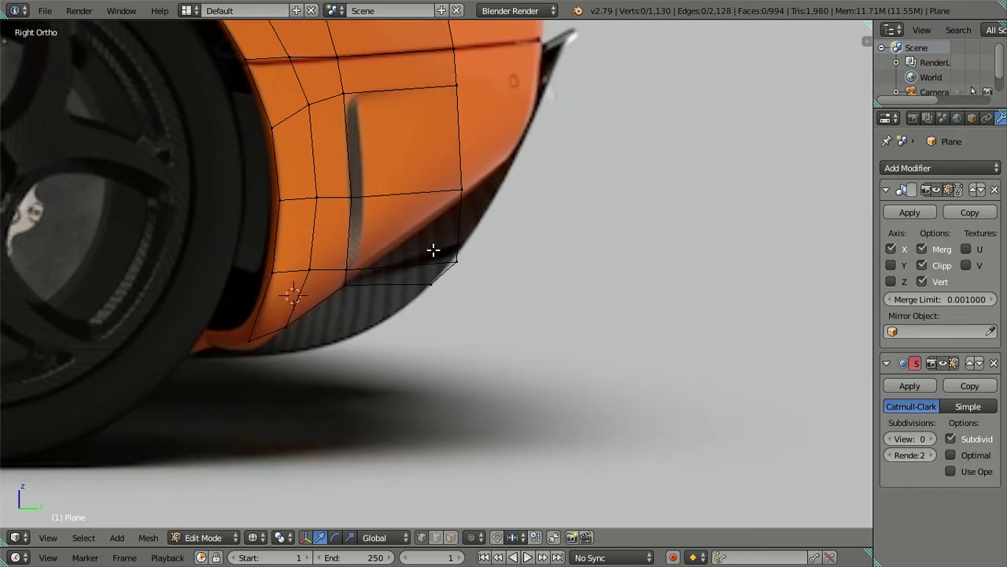
{"action": "scroll", "coordinate": [454, 359], "scroll_direction": "up", "scroll_amount": 2}
{"action": "right_click", "coordinate": [473, 340]}
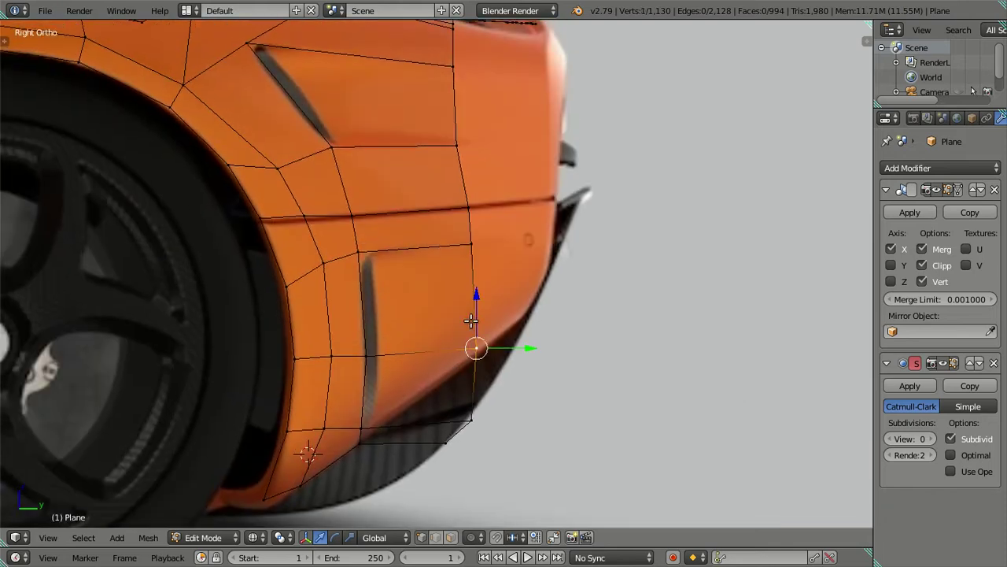
{"action": "left_click_drag", "start_coordinate": [472, 294], "coordinate": [473, 269]}
{"action": "left_click", "coordinate": [473, 275]}
Step: Lift the lower corner vertex vertically onto the reference car's lower body curve
{"action": "right_click", "coordinate": [462, 408]}
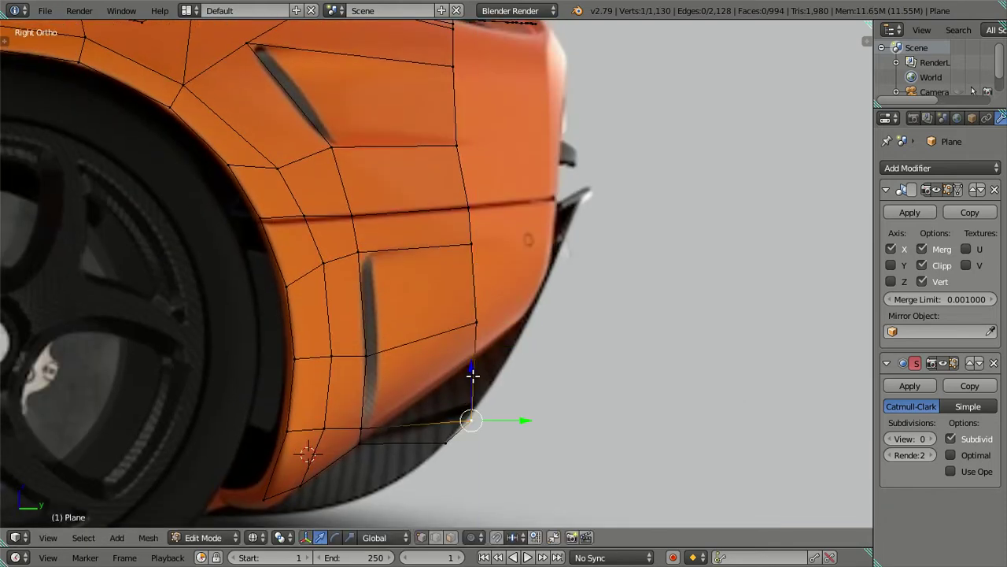
{"action": "key", "text": "g"}
{"action": "key", "text": "z"}
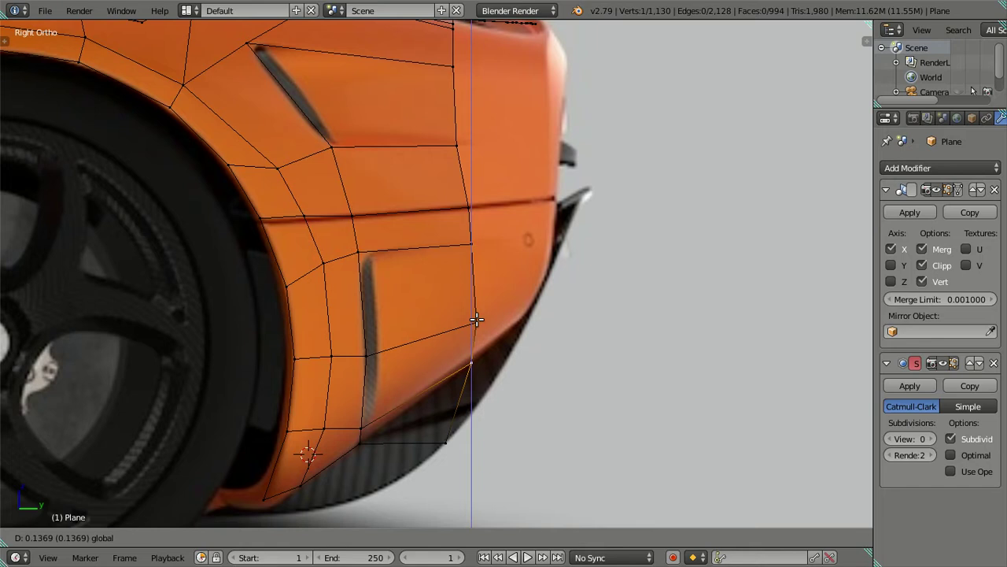
{"action": "left_click", "coordinate": [473, 318]}
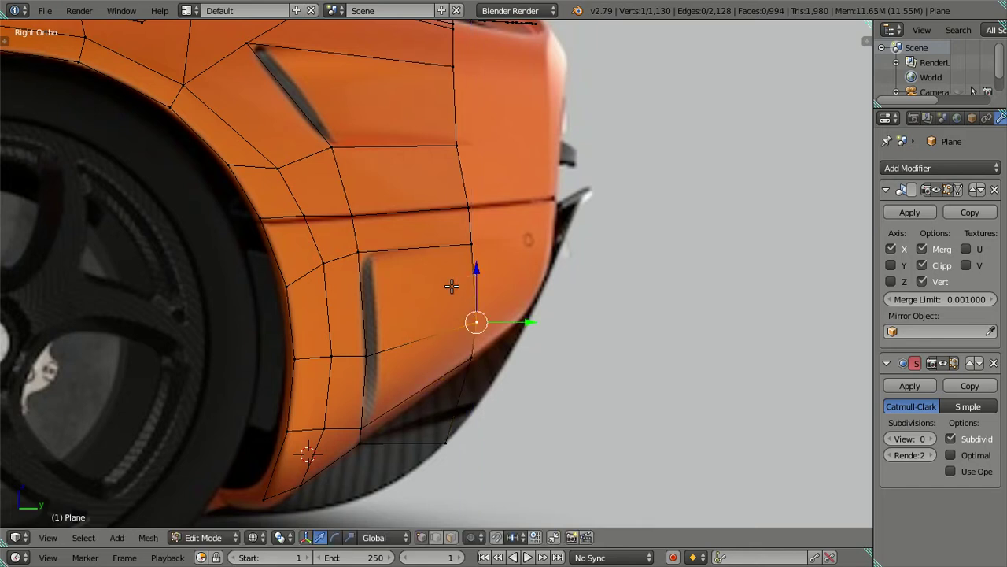
{"action": "key", "text": "g"}
{"action": "key", "text": "z"}
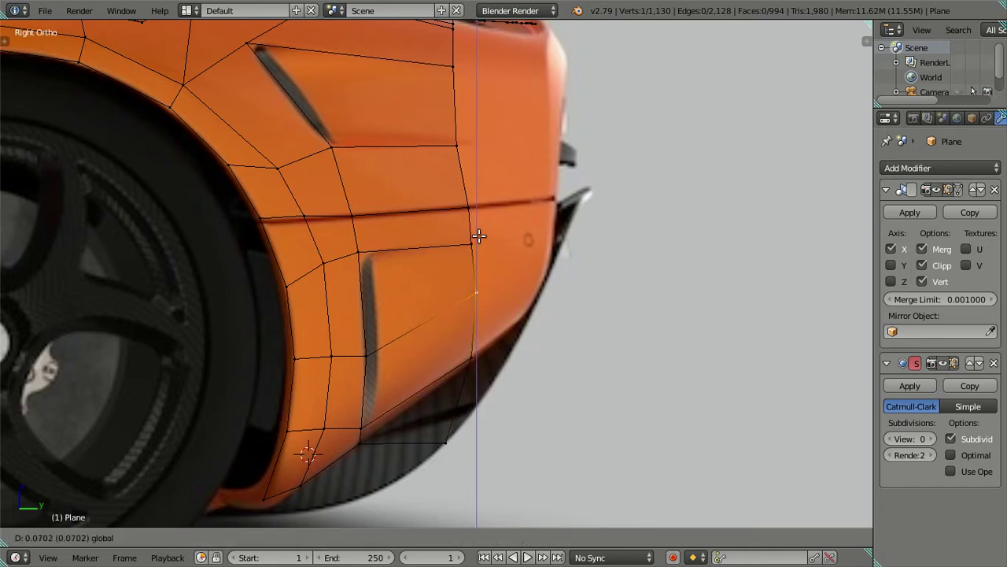
{"action": "left_click", "coordinate": [479, 234]}
{"action": "right_click", "coordinate": [443, 447]}
{"action": "mouse_move", "coordinate": [527, 461]}
{"action": "middle_mouse_down"}
{"action": "mouse_move", "coordinate": [387, 438]}
{"action": "mouse_move", "coordinate": [360, 349]}
{"action": "mouse_move", "coordinate": [329, 348]}
{"action": "mouse_move", "coordinate": [454, 295]}
{"action": "mouse_move", "coordinate": [490, 265]}
{"action": "middle_mouse_up"}
Step: Snap one rear fender vertex onto the lower corner vertex via the 3D cursor
{"action": "right_click", "coordinate": [410, 282]}
{"action": "key", "text": "shift+s"}
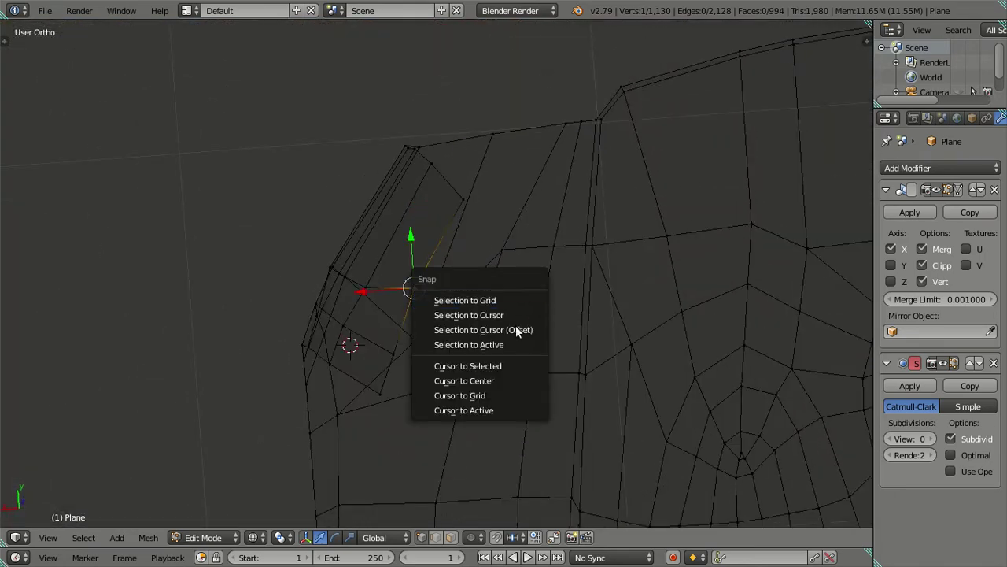
{"action": "left_click", "coordinate": [508, 365]}
{"action": "right_click", "coordinate": [463, 199]}
{"action": "key", "text": "shift+s"}
{"action": "left_click", "coordinate": [457, 169]}
{"action": "mouse_move", "coordinate": [499, 238]}
{"action": "middle_mouse_down"}
{"action": "mouse_move", "coordinate": [476, 341]}
{"action": "mouse_move", "coordinate": [566, 394]}
{"action": "mouse_move", "coordinate": [674, 346]}
{"action": "mouse_move", "coordinate": [574, 343]}
{"action": "mouse_move", "coordinate": [598, 404]}
{"action": "mouse_move", "coordinate": [621, 373]}
{"action": "mouse_move", "coordinate": [596, 351]}
{"action": "mouse_move", "coordinate": [580, 363]}
{"action": "mouse_move", "coordinate": [575, 394]}
{"action": "mouse_move", "coordinate": [590, 407]}
{"action": "mouse_move", "coordinate": [574, 365]}
{"action": "mouse_move", "coordinate": [554, 368]}
{"action": "mouse_move", "coordinate": [569, 338]}
{"action": "mouse_move", "coordinate": [603, 357]}
{"action": "mouse_move", "coordinate": [603, 438]}
{"action": "mouse_move", "coordinate": [571, 428]}
{"action": "middle_mouse_up"}
Step: Slide the snapped vertex along X and reposition it in solid shading
{"action": "key", "text": "g"}
{"action": "key", "text": "x"}
{"action": "left_click", "coordinate": [497, 341]}
{"action": "key", "text": "z"}
{"action": "key", "text": "g"}
{"action": "left_click", "coordinate": [485, 387]}
{"action": "mouse_move", "coordinate": [485, 386]}
{"action": "middle_mouse_down"}
{"action": "mouse_move", "coordinate": [520, 349]}
{"action": "mouse_move", "coordinate": [547, 442]}
{"action": "middle_mouse_up"}
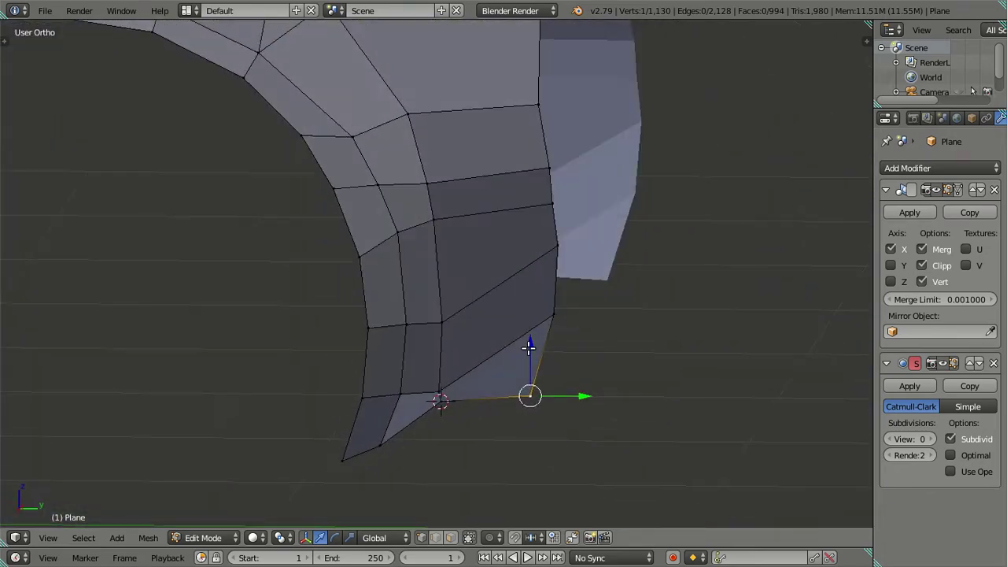
Step: Adjust the vertex height along Z and return the car body to Object Mode
{"action": "key", "text": "g"}
{"action": "key", "text": "z"}
{"action": "left_click", "coordinate": [531, 302]}
{"action": "mouse_move", "coordinate": [530, 302]}
{"action": "middle_mouse_down"}
{"action": "mouse_move", "coordinate": [458, 349]}
{"action": "mouse_move", "coordinate": [586, 307]}
{"action": "mouse_move", "coordinate": [611, 369]}
{"action": "mouse_move", "coordinate": [349, 357]}
{"action": "mouse_move", "coordinate": [425, 330]}
{"action": "middle_mouse_up"}
{"action": "key", "text": "Tab"}
{"action": "scroll", "coordinate": [456, 347], "scroll_direction": "down", "scroll_amount": 5}
Step: Exit fullscreen and minimize Blender to reveal the desktop
{"action": "left_click", "coordinate": [114, 10]}
{"action": "left_click", "coordinate": [131, 45]}
{"action": "left_click", "coordinate": [28, 10]}
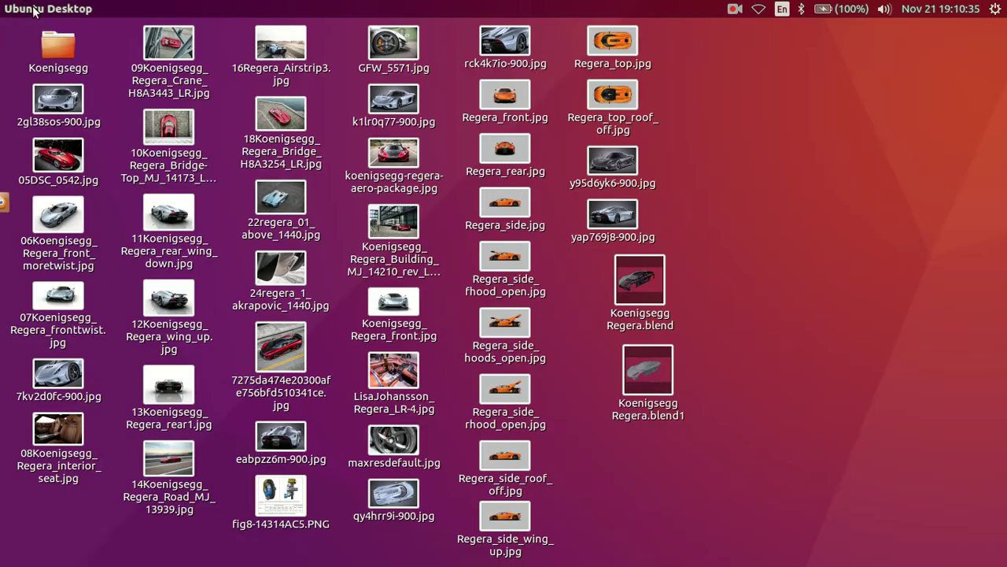
Step: View 12Koenigsegg_Regera_wing_up.jpg zoomed on the rear diffuser, then return to Blender
{"action": "left_click", "coordinate": [163, 296]}
{"action": "double_click", "coordinate": [164, 296]}
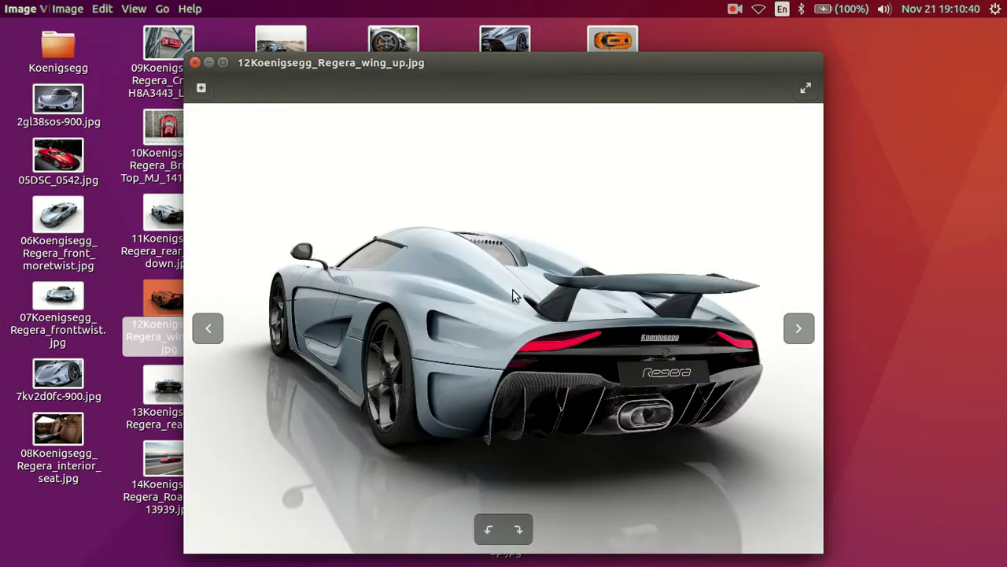
{"action": "scroll", "coordinate": [512, 289], "scroll_direction": "up", "scroll_amount": 2}
{"action": "scroll", "coordinate": [517, 316], "scroll_direction": "up", "scroll_amount": 2}
{"action": "mouse_move", "coordinate": [535, 365]}
{"action": "left_mouse_down"}
{"action": "mouse_move", "coordinate": [508, 213]}
{"action": "mouse_move", "coordinate": [488, 220]}
{"action": "left_mouse_up"}
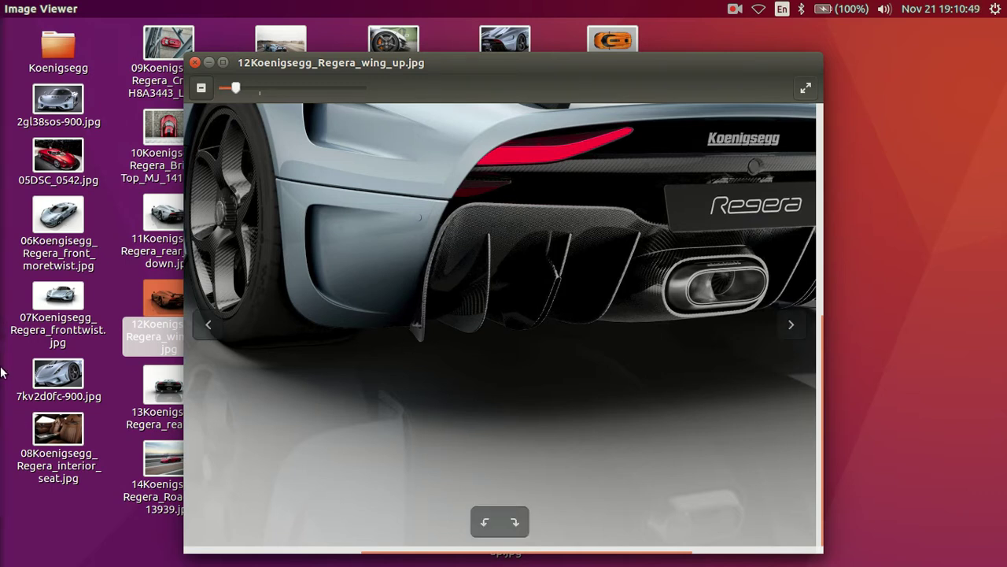
{"action": "left_click", "coordinate": [14, 202]}
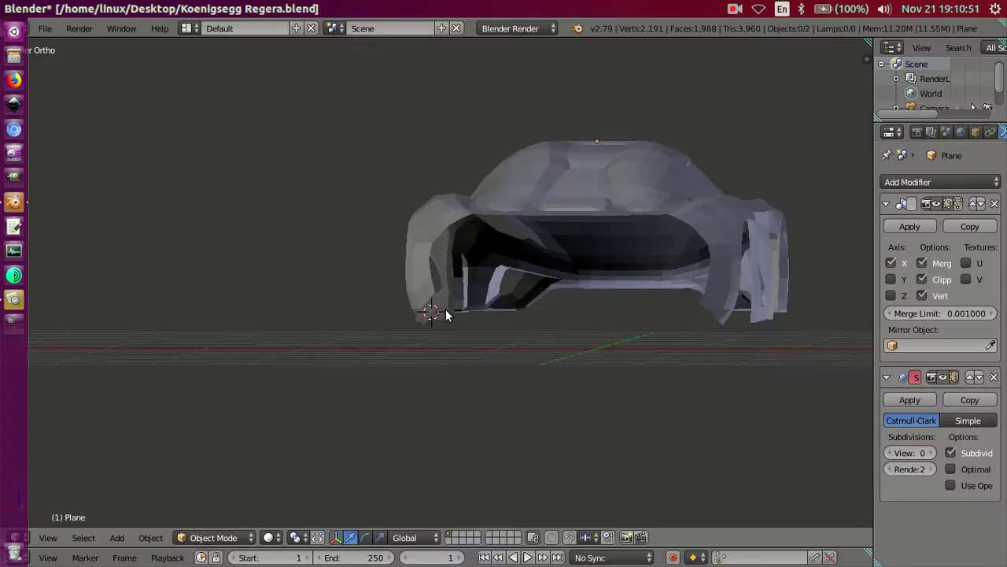
Step: Frame the car from behind in rendered shading and enter Edit Mode on the body
{"action": "middle_click_drag", "start_coordinate": [445, 315], "coordinate": [502, 296], "text": "shift"}
{"action": "key", "text": "shift+z"}
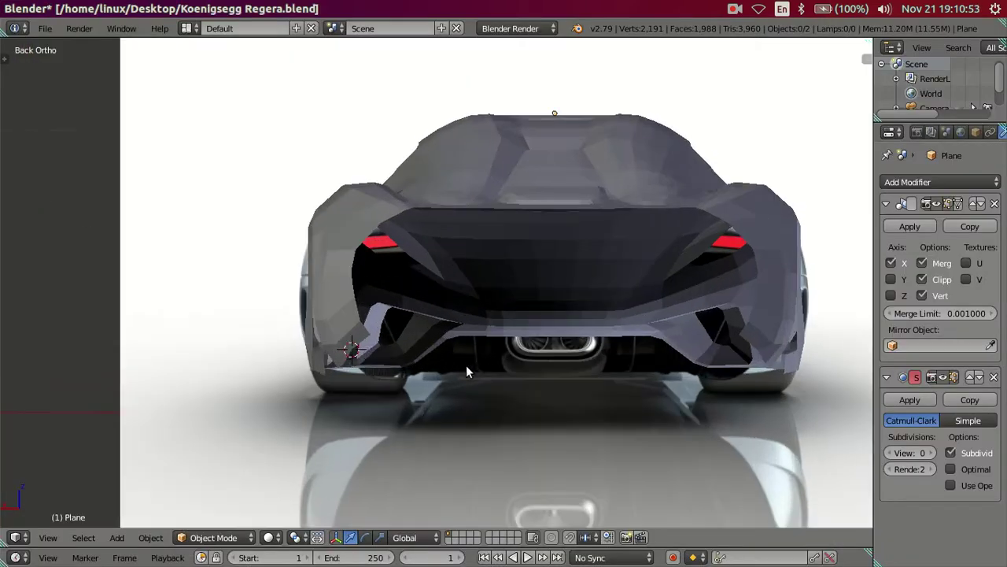
{"action": "scroll", "coordinate": [441, 370], "scroll_direction": "up", "scroll_amount": 3}
{"action": "scroll", "coordinate": [308, 400], "scroll_direction": "up", "scroll_amount": 2}
{"action": "key", "text": "Tab"}
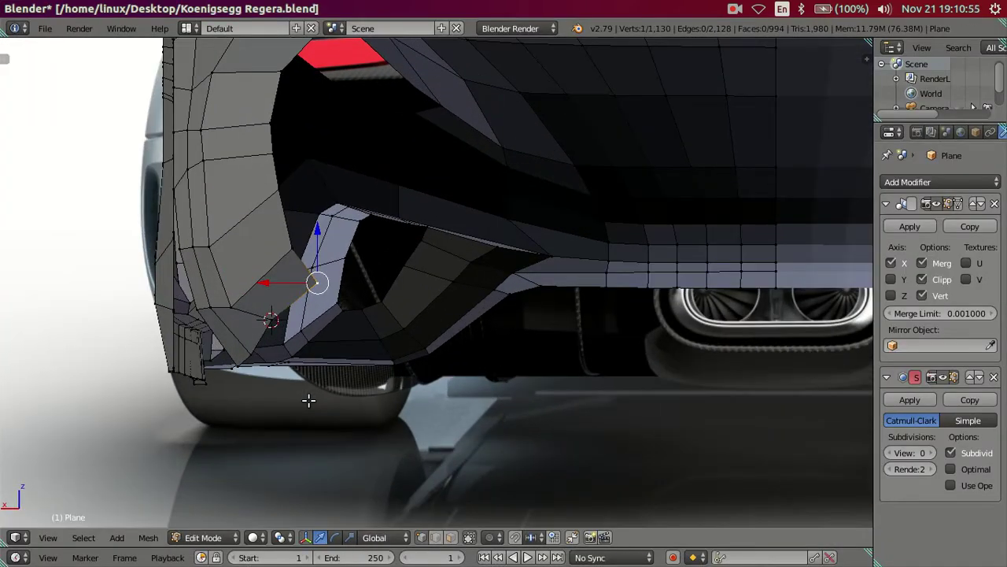
{"action": "scroll", "coordinate": [310, 400], "scroll_direction": "up", "scroll_amount": 2}
{"action": "scroll", "coordinate": [315, 394], "scroll_direction": "up", "scroll_amount": 2}
{"action": "middle_click_drag", "start_coordinate": [314, 393], "coordinate": [229, 394]}
Step: Select three vertices along the lower rear fender corner
{"action": "right_click", "coordinate": [157, 407]}
{"action": "right_click", "coordinate": [179, 382], "text": "shift"}
{"action": "right_click", "coordinate": [225, 343], "text": "shift"}
{"action": "scroll", "coordinate": [333, 333], "scroll_direction": "down", "scroll_amount": 2}
{"action": "scroll", "coordinate": [332, 333], "scroll_direction": "down", "scroll_amount": 2}
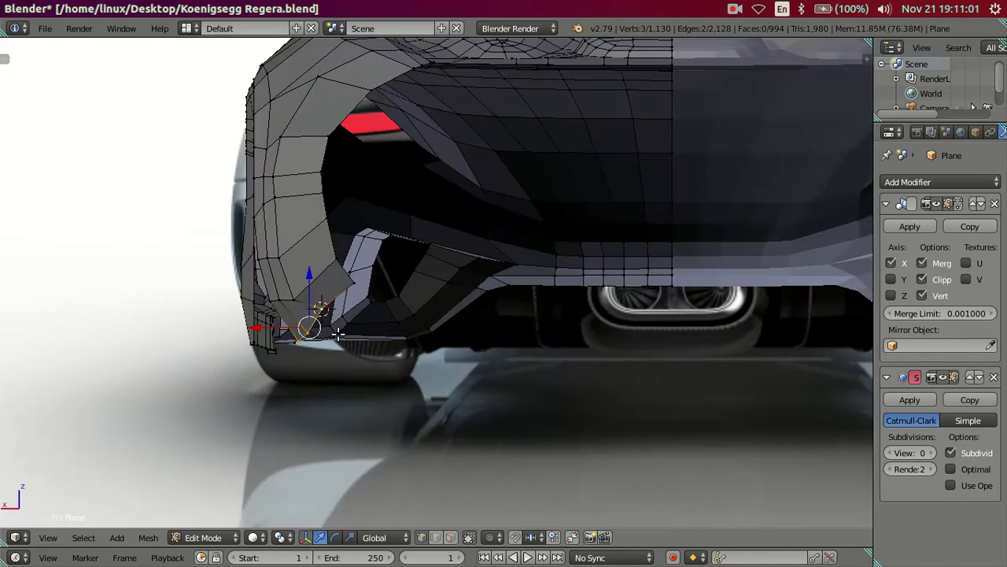
{"action": "scroll", "coordinate": [270, 407], "scroll_direction": "up", "scroll_amount": 2}
{"action": "scroll", "coordinate": [278, 401], "scroll_direction": "down", "scroll_amount": 3}
{"action": "scroll", "coordinate": [326, 353], "scroll_direction": "up", "scroll_amount": 2}
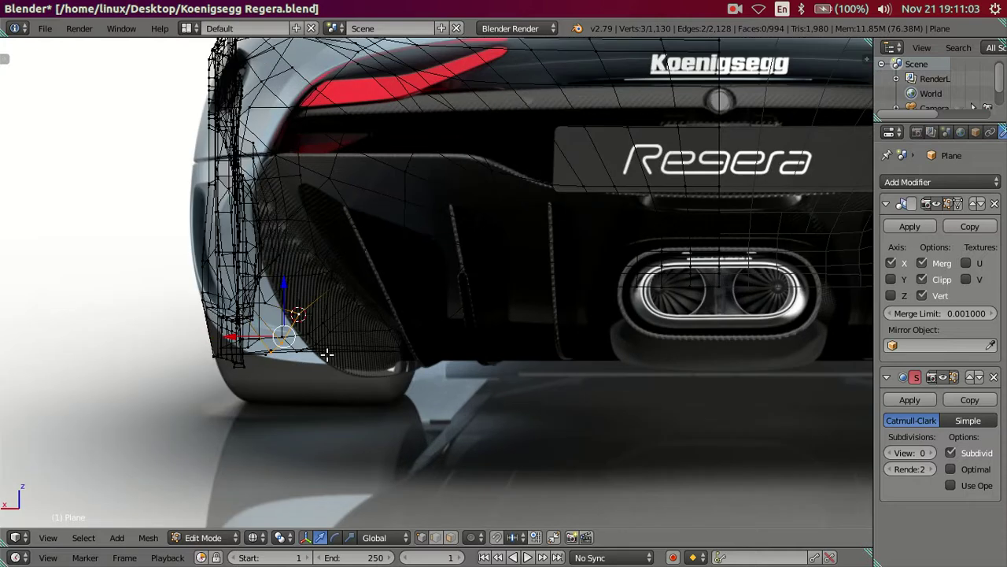
{"action": "scroll", "coordinate": [366, 359], "scroll_direction": "up", "scroll_amount": 2}
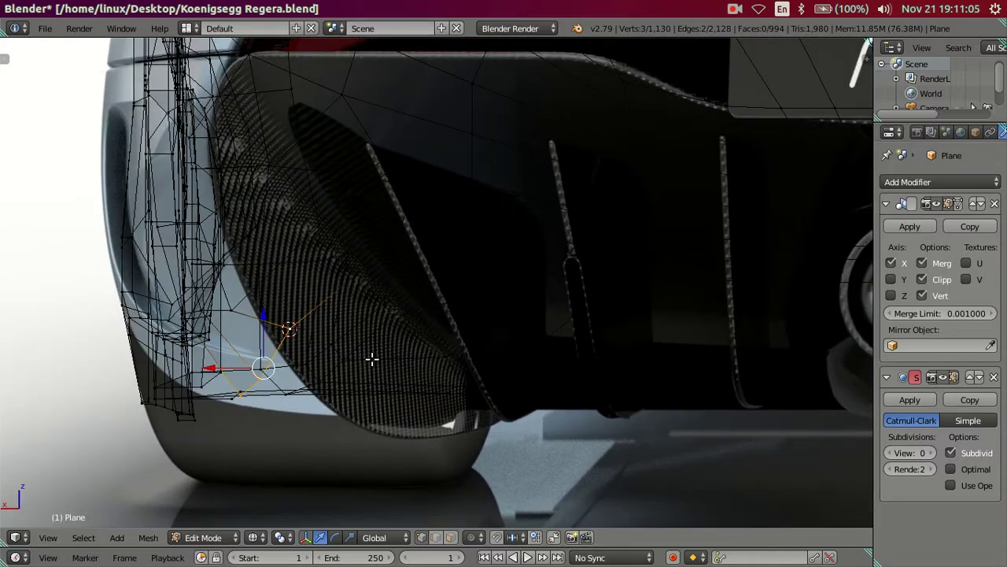
{"action": "key", "text": "shift+z"}
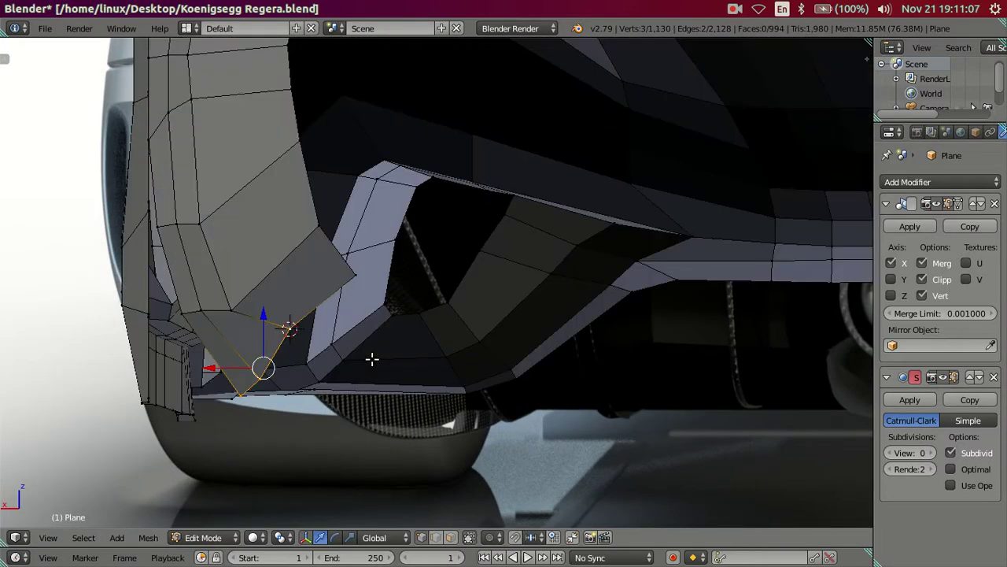
{"action": "key", "text": "shift+z"}
Step: Extrude the three vertices into new faces and shift them along X toward the diffuser
{"action": "key", "text": "e"}
{"action": "right_click", "coordinate": [275, 366]}
{"action": "key", "text": "g"}
{"action": "key", "text": "x"}
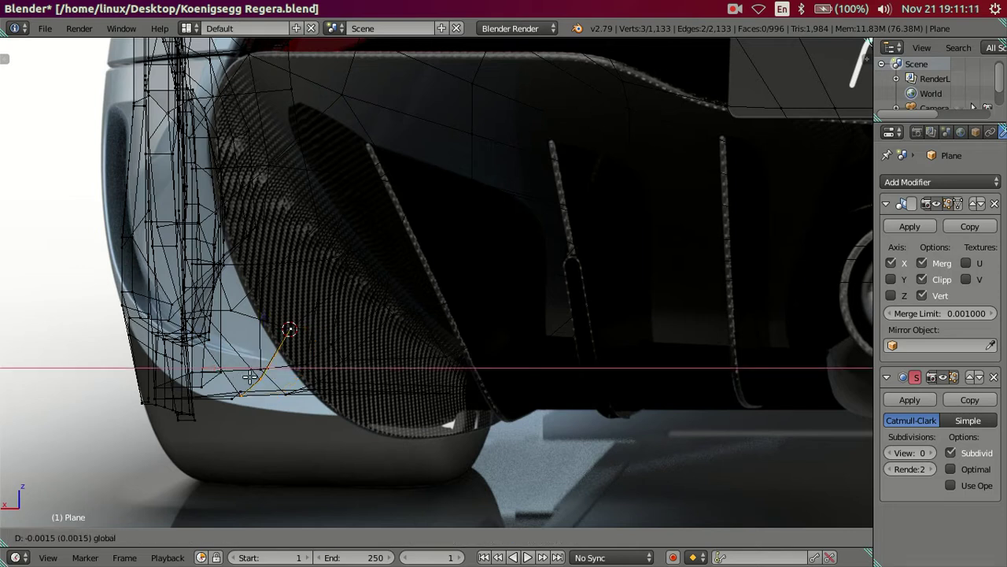
{"action": "left_click", "coordinate": [325, 327]}
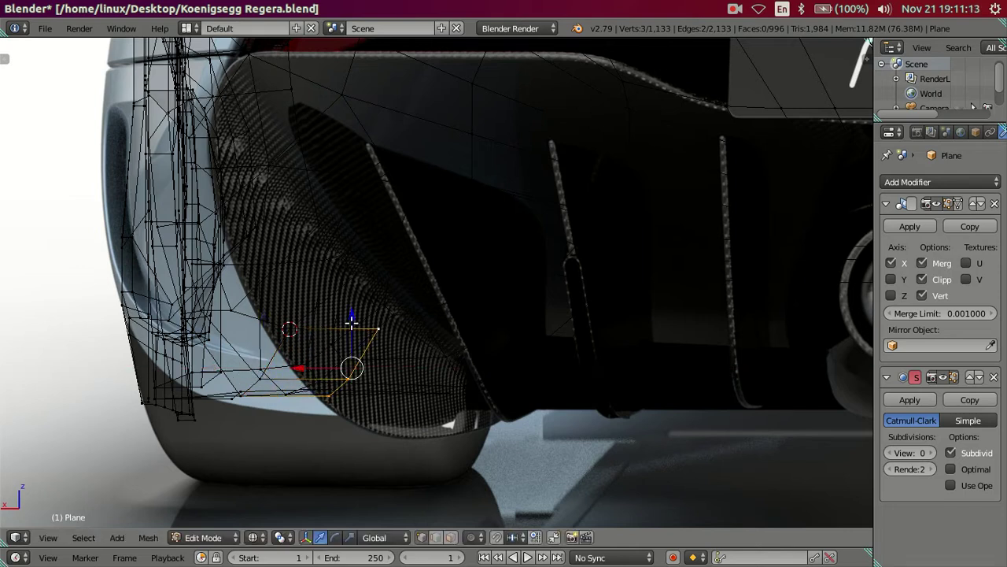
Step: Lower the new vertices along Z to match the diffuser edge, then check in wireframe
{"action": "key", "text": "g"}
{"action": "key", "text": "z"}
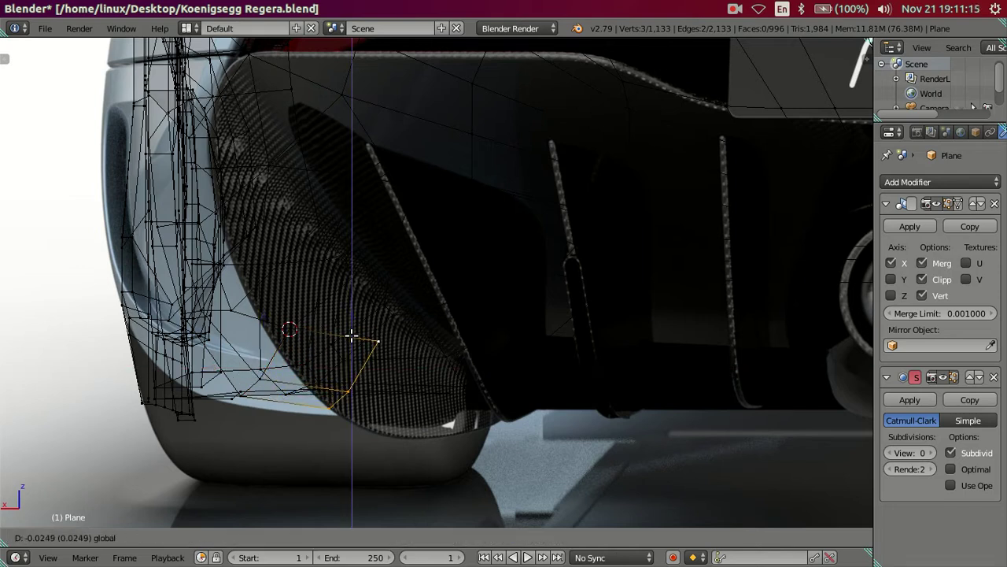
{"action": "left_click", "coordinate": [352, 336]}
{"action": "scroll", "coordinate": [312, 344], "scroll_direction": "down", "scroll_amount": 2}
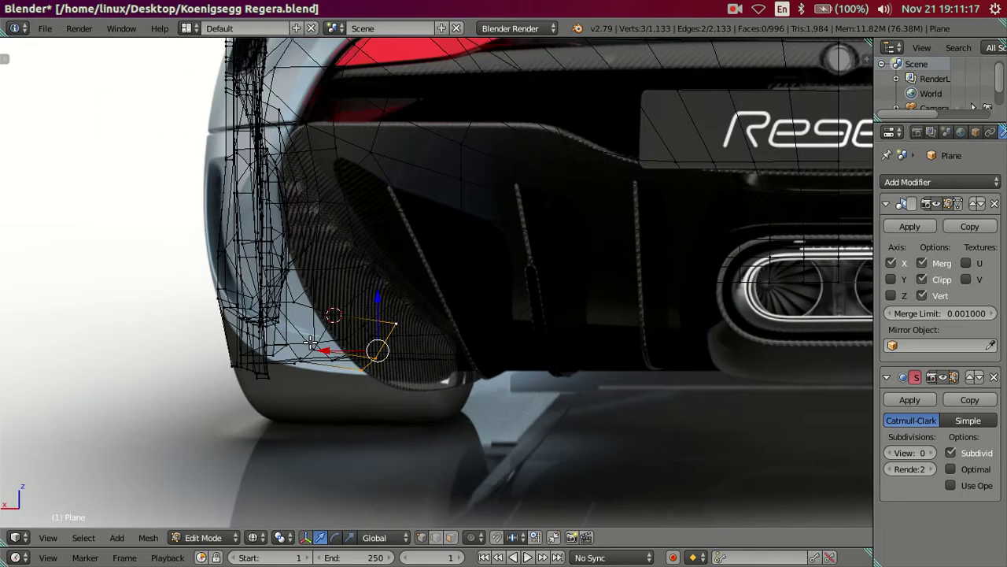
{"action": "scroll", "coordinate": [295, 297], "scroll_direction": "down", "scroll_amount": 2}
{"action": "key", "text": "KP_5"}
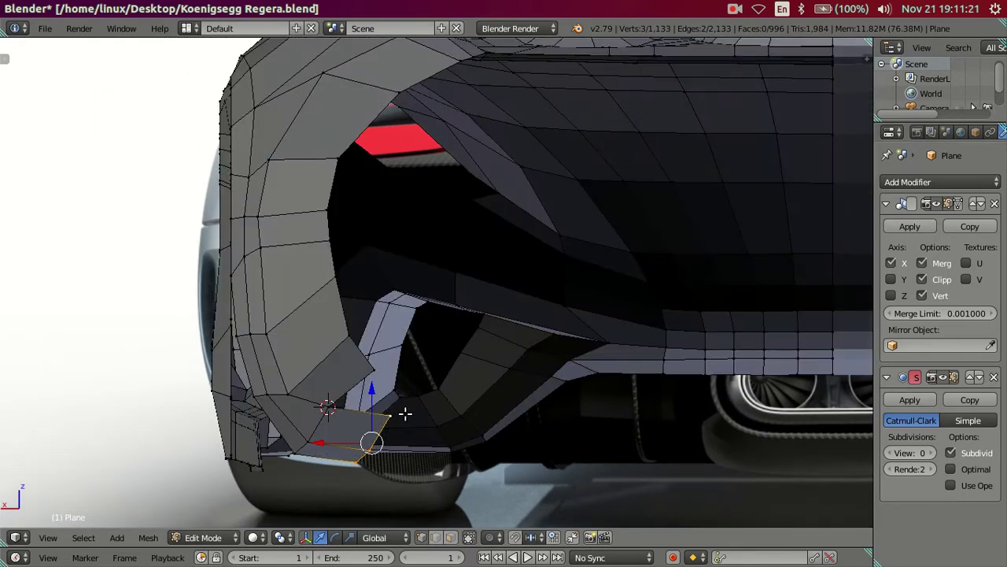
{"action": "key", "text": "z"}
{"action": "key", "text": "z"}
{"action": "scroll", "coordinate": [418, 423], "scroll_direction": "up", "scroll_amount": 3}
{"action": "mouse_move", "coordinate": [418, 422]}
{"action": "middle_mouse_down"}
{"action": "mouse_move", "coordinate": [427, 333]}
{"action": "mouse_move", "coordinate": [449, 306]}
{"action": "mouse_move", "coordinate": [410, 314]}
{"action": "middle_mouse_up"}
Step: Extrude a new vertex from the corner and fill a face closing the lower fender corner
{"action": "right_click", "coordinate": [402, 306]}
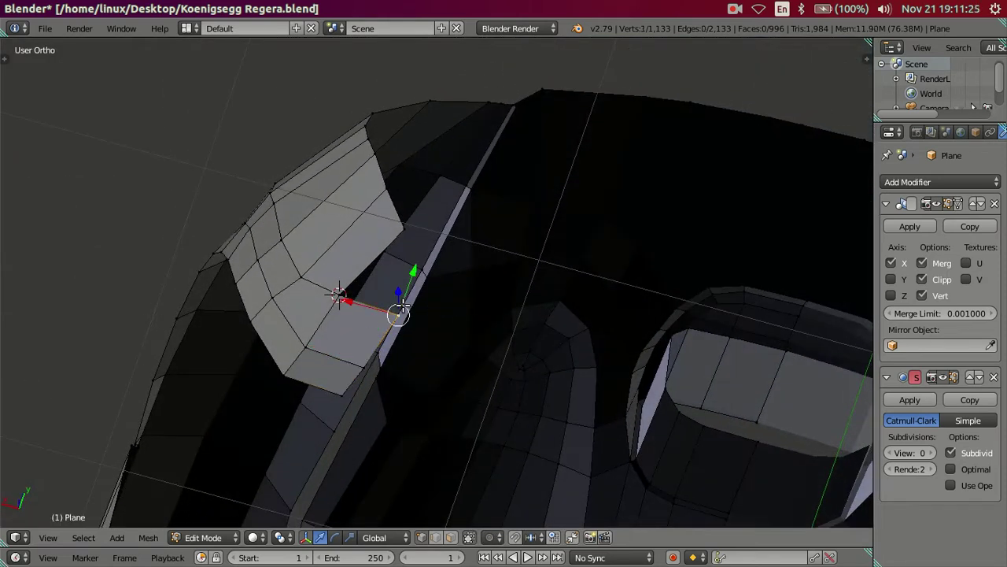
{"action": "key", "text": "e"}
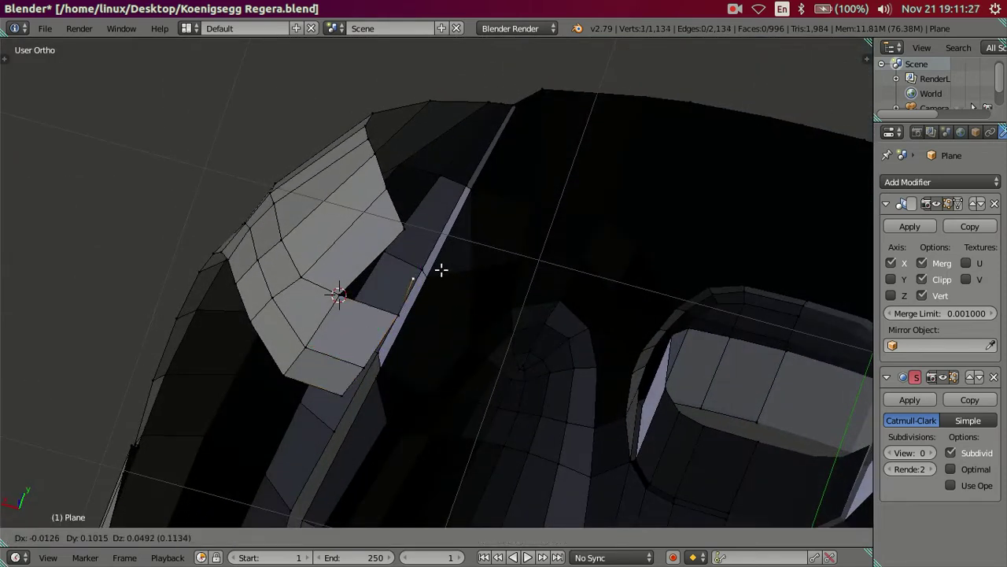
{"action": "left_click", "coordinate": [442, 270]}
{"action": "right_click", "coordinate": [404, 236], "text": "ctrl"}
{"action": "key", "text": "f"}
{"action": "key", "text": "a"}
{"action": "mouse_move", "coordinate": [428, 277]}
{"action": "middle_mouse_down"}
{"action": "mouse_move", "coordinate": [537, 416]}
{"action": "mouse_move", "coordinate": [571, 406]}
{"action": "mouse_move", "coordinate": [375, 337]}
{"action": "middle_mouse_up"}
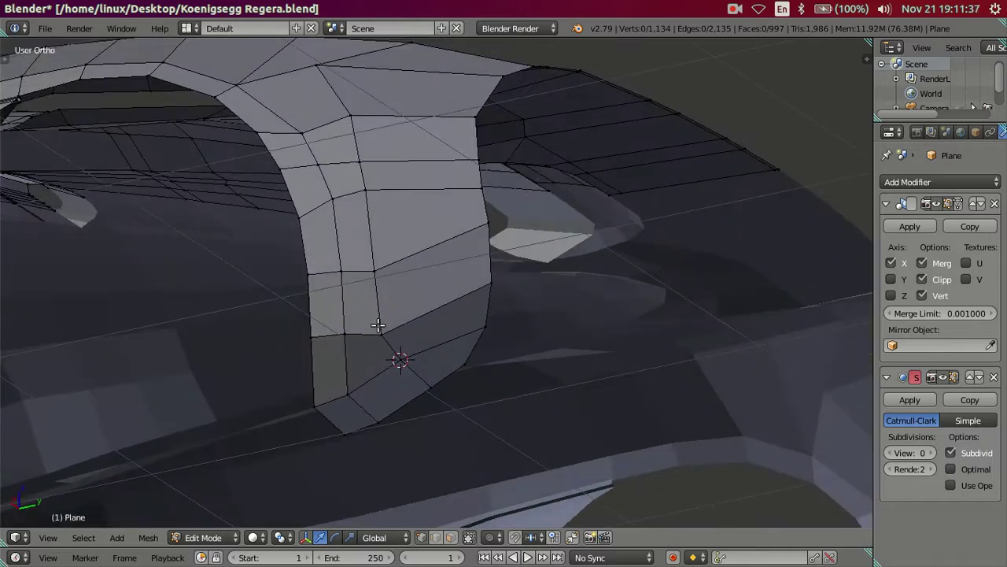
Step: Inspect the wheel arch, select two lower-edge vertices and show the textured side reference
{"action": "mouse_move", "coordinate": [431, 354]}
{"action": "middle_mouse_down"}
{"action": "mouse_move", "coordinate": [439, 371]}
{"action": "mouse_move", "coordinate": [420, 405]}
{"action": "mouse_move", "coordinate": [373, 344]}
{"action": "middle_mouse_up"}
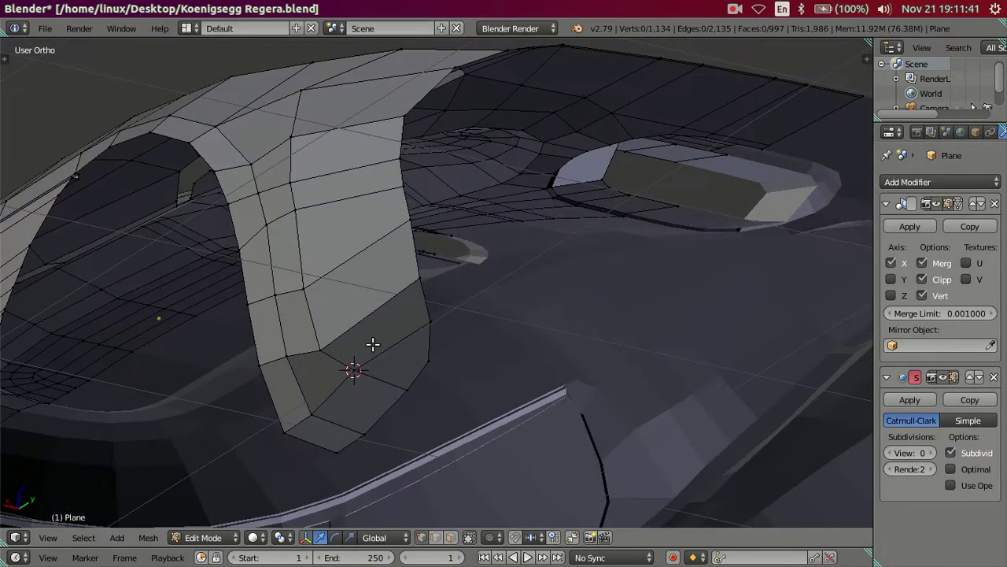
{"action": "key", "text": "ctrl+KP_1"}
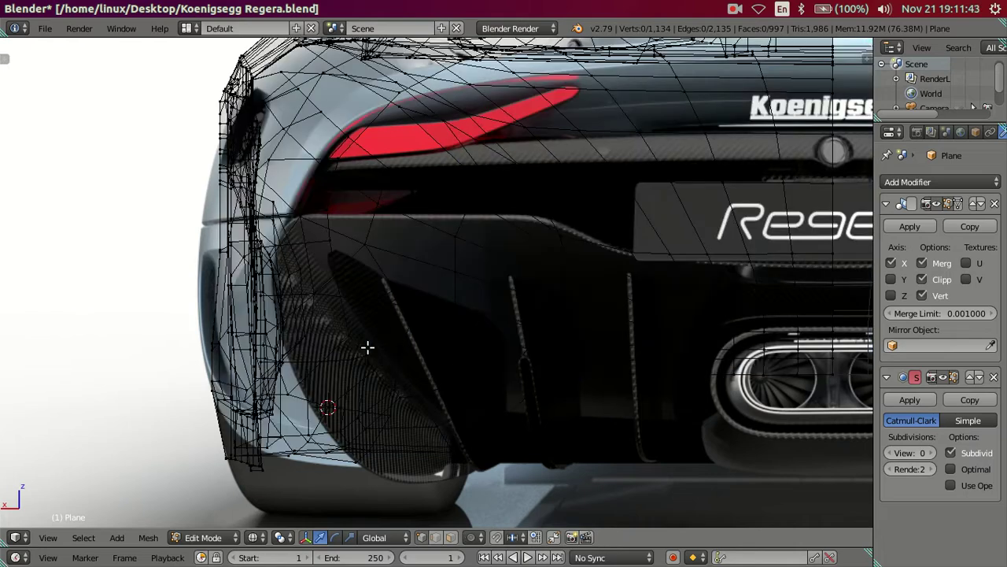
{"action": "mouse_move", "coordinate": [375, 363]}
{"action": "middle_mouse_down"}
{"action": "mouse_move", "coordinate": [375, 259]}
{"action": "mouse_move", "coordinate": [338, 315]}
{"action": "mouse_move", "coordinate": [466, 383]}
{"action": "mouse_move", "coordinate": [482, 445]}
{"action": "middle_mouse_up"}
{"action": "middle_click_drag", "start_coordinate": [468, 408], "coordinate": [429, 319]}
{"action": "right_click", "coordinate": [425, 329]}
{"action": "right_click", "coordinate": [416, 316], "text": "shift"}
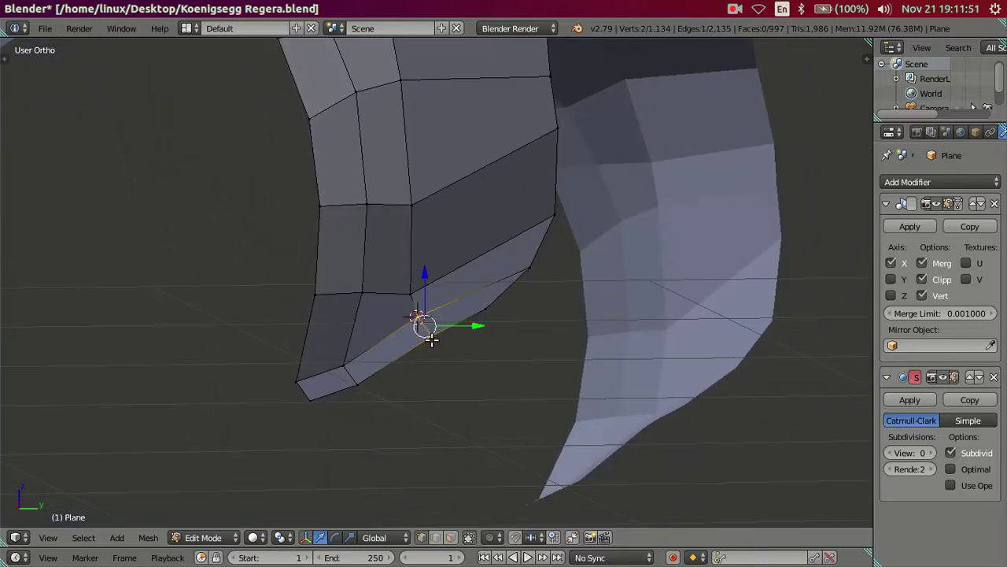
{"action": "key", "text": "KP_3"}
{"action": "key", "text": "alt+z"}
{"action": "scroll", "coordinate": [447, 361], "scroll_direction": "up", "scroll_amount": 2}
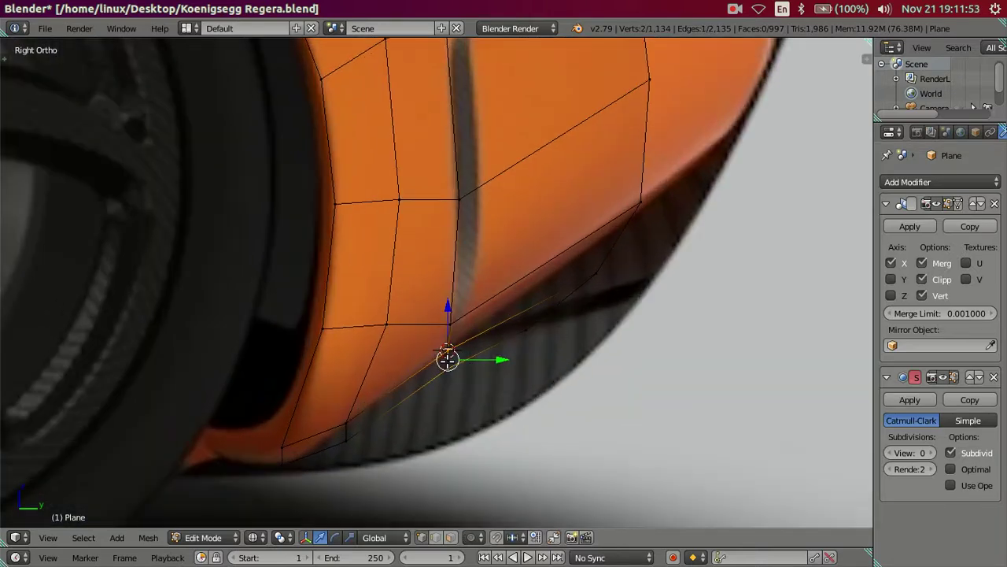
{"action": "scroll", "coordinate": [511, 348], "scroll_direction": "up", "scroll_amount": 2}
{"action": "right_click", "coordinate": [552, 337]}
{"action": "right_click", "coordinate": [598, 305]}
{"action": "right_click", "coordinate": [554, 347]}
{"action": "right_click", "coordinate": [604, 299], "text": "shift"}
{"action": "right_click", "coordinate": [636, 233], "text": "shift"}
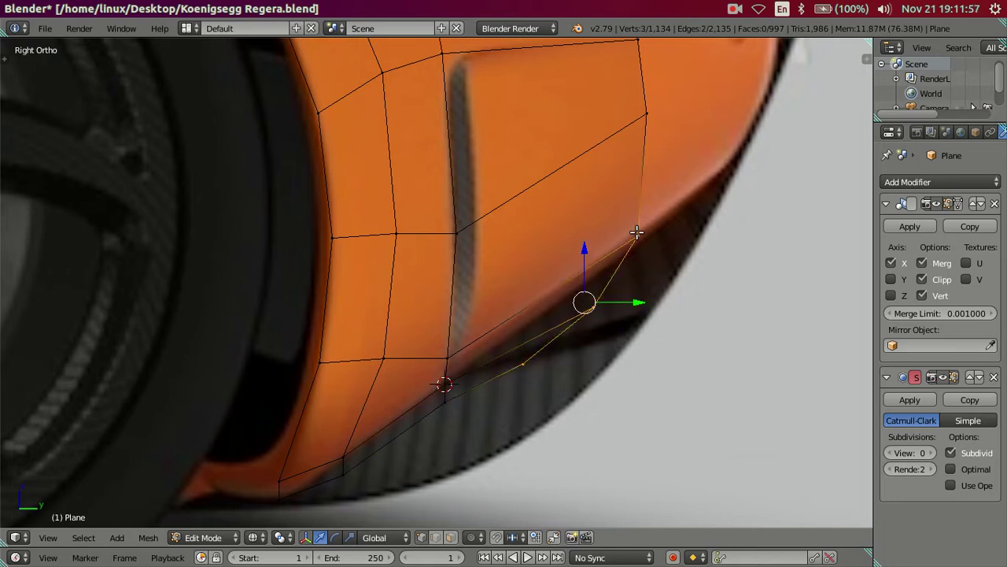
{"action": "key", "text": "g"}
{"action": "key", "text": "z"}
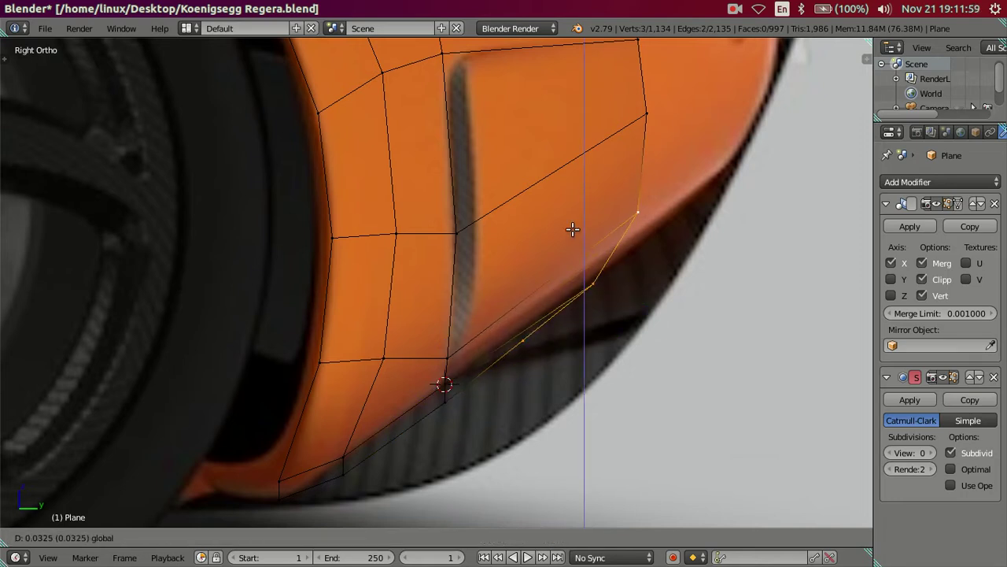
{"action": "left_click", "coordinate": [575, 238]}
{"action": "right_click", "coordinate": [597, 288]}
{"action": "right_click", "coordinate": [622, 222], "text": "shift"}
{"action": "key", "text": "g"}
{"action": "key", "text": "z"}
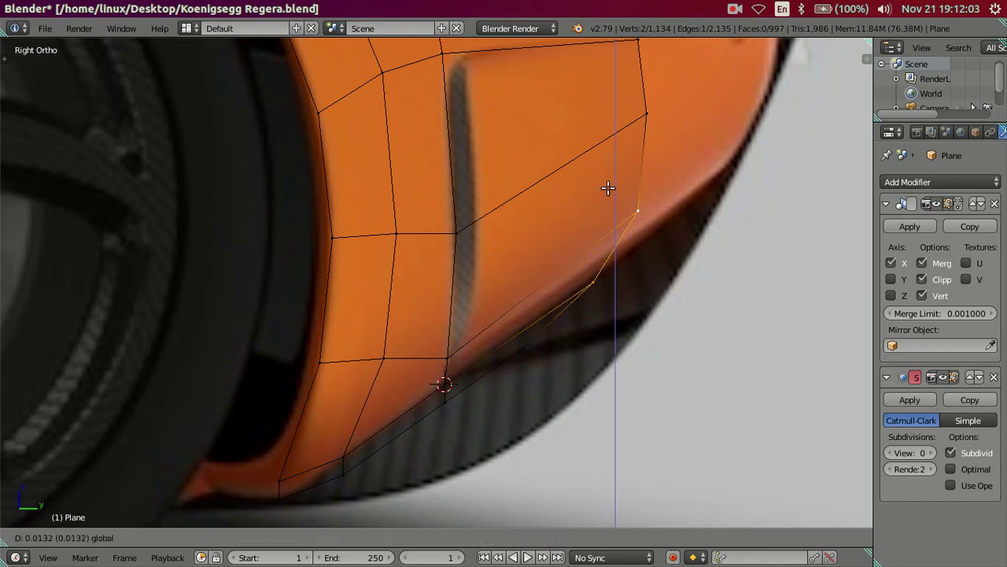
{"action": "left_click", "coordinate": [604, 185]}
{"action": "key", "text": "a"}
{"action": "scroll", "coordinate": [590, 173], "scroll_direction": "down", "scroll_amount": 3}
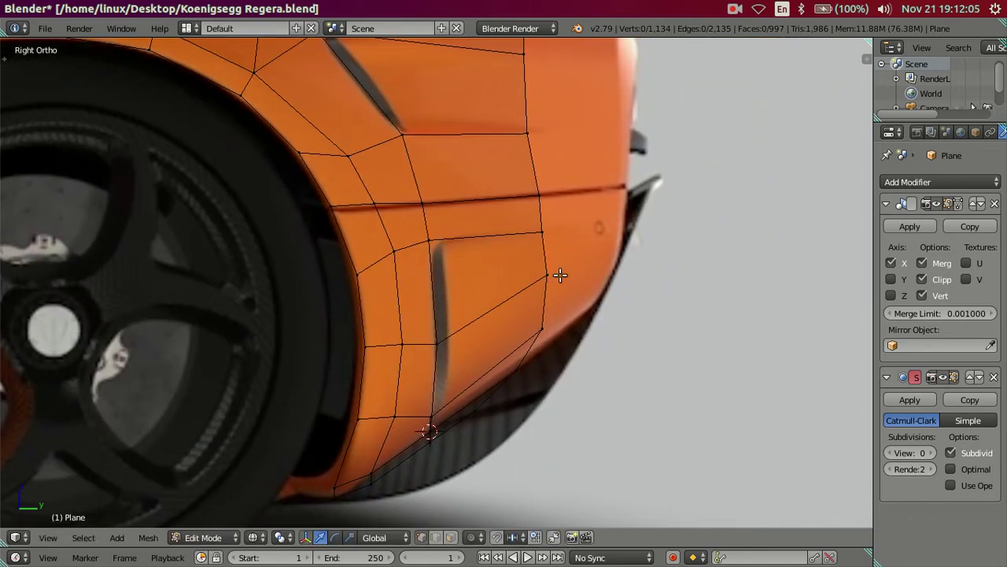
{"action": "scroll", "coordinate": [559, 274], "scroll_direction": "up", "scroll_amount": 1, "text": "shift"}
{"action": "right_click", "coordinate": [538, 249]}
{"action": "right_click", "coordinate": [534, 212]}
{"action": "key", "text": "g"}
{"action": "key", "text": "y"}
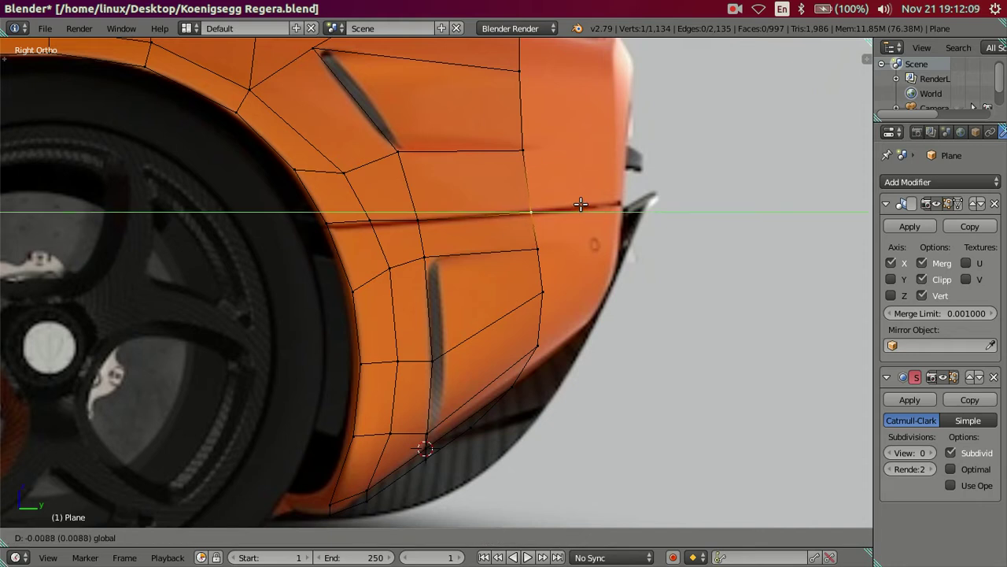
{"action": "left_click", "coordinate": [579, 209]}
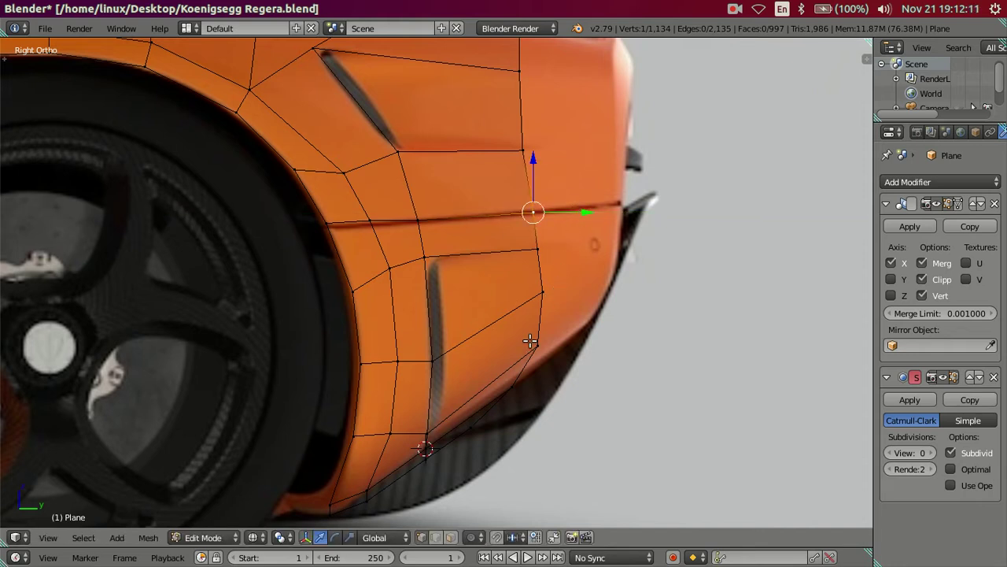
{"action": "scroll", "coordinate": [531, 340], "scroll_direction": "up", "scroll_amount": 1}
{"action": "right_click", "coordinate": [567, 338]}
{"action": "right_click", "coordinate": [566, 231], "text": "shift"}
{"action": "scroll", "coordinate": [574, 275], "scroll_direction": "up", "scroll_amount": 1, "text": "shift"}
{"action": "right_click", "coordinate": [555, 227], "text": "shift"}
{"action": "scroll", "coordinate": [637, 300], "scroll_direction": "up", "scroll_amount": 1}
{"action": "left_click_drag", "start_coordinate": [660, 301], "coordinate": [652, 297]}
{"action": "right_click", "coordinate": [616, 323]}
{"action": "left_click_drag", "start_coordinate": [661, 333], "coordinate": [661, 335]}
{"action": "key", "text": "a"}
{"action": "right_click", "coordinate": [608, 334]}
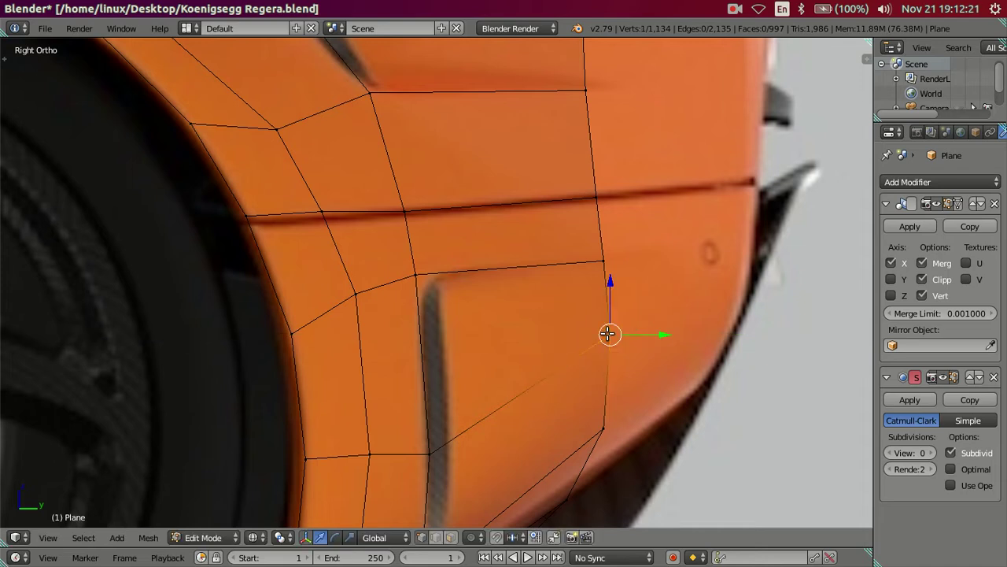
{"action": "left_click_drag", "start_coordinate": [609, 284], "coordinate": [606, 288]}
{"action": "key", "text": "a"}
{"action": "scroll", "coordinate": [606, 288], "scroll_direction": "down", "scroll_amount": 3}
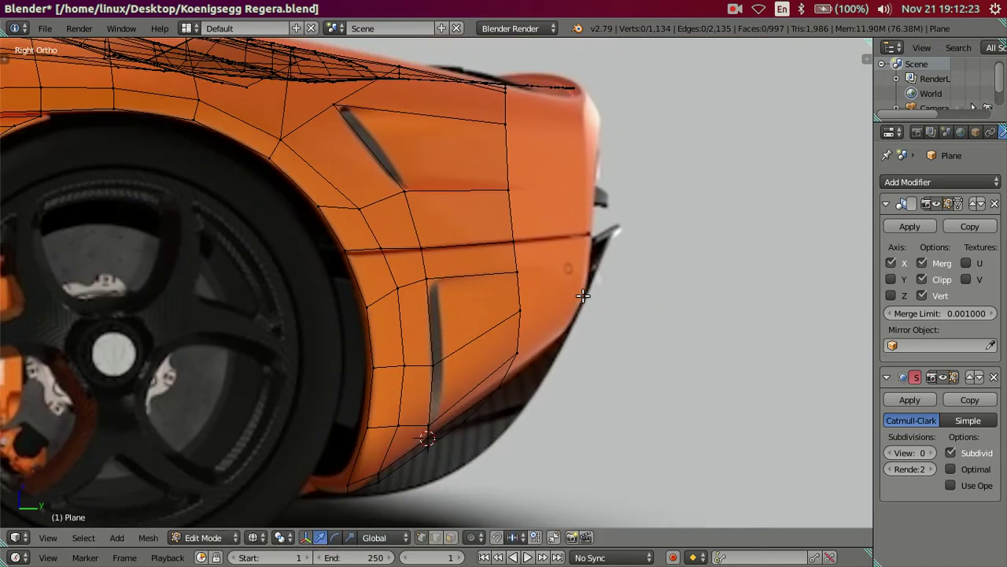
{"action": "middle_click_drag", "start_coordinate": [582, 294], "coordinate": [580, 292]}
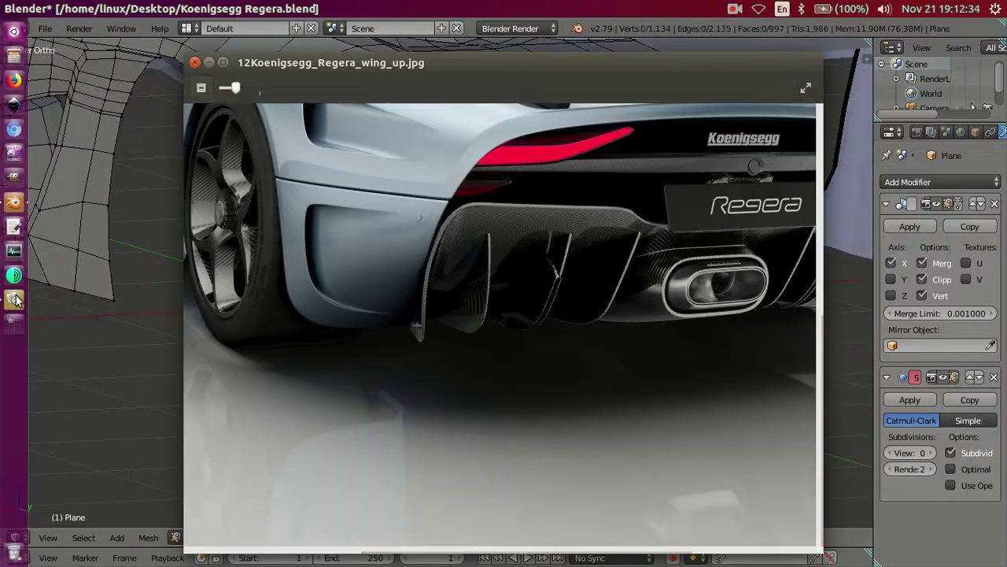
{"action": "mouse_move", "coordinate": [0, 438]}
{"action": "left_click", "coordinate": [16, 301]}
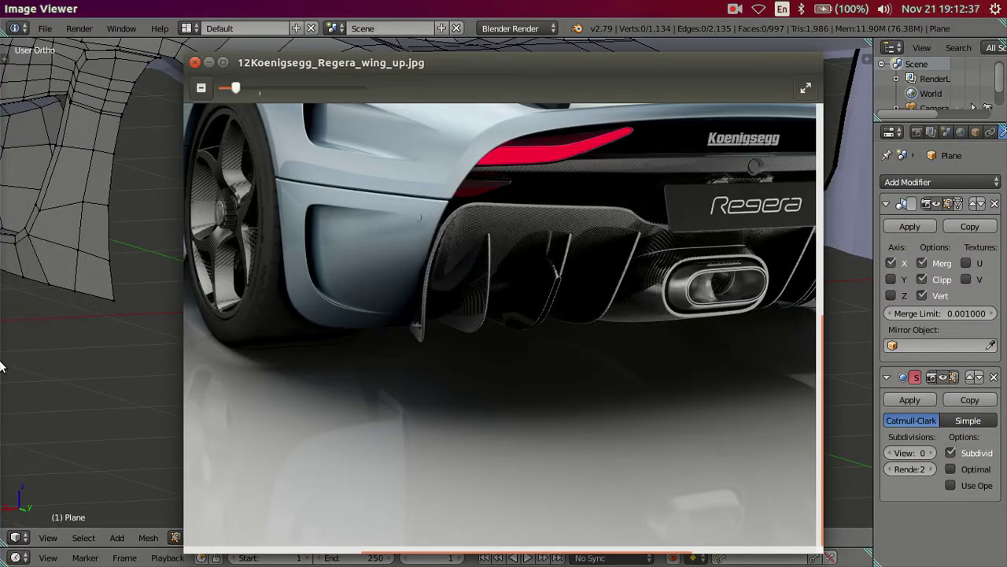
{"action": "scroll", "coordinate": [530, 287], "scroll_direction": "down", "scroll_amount": 2}
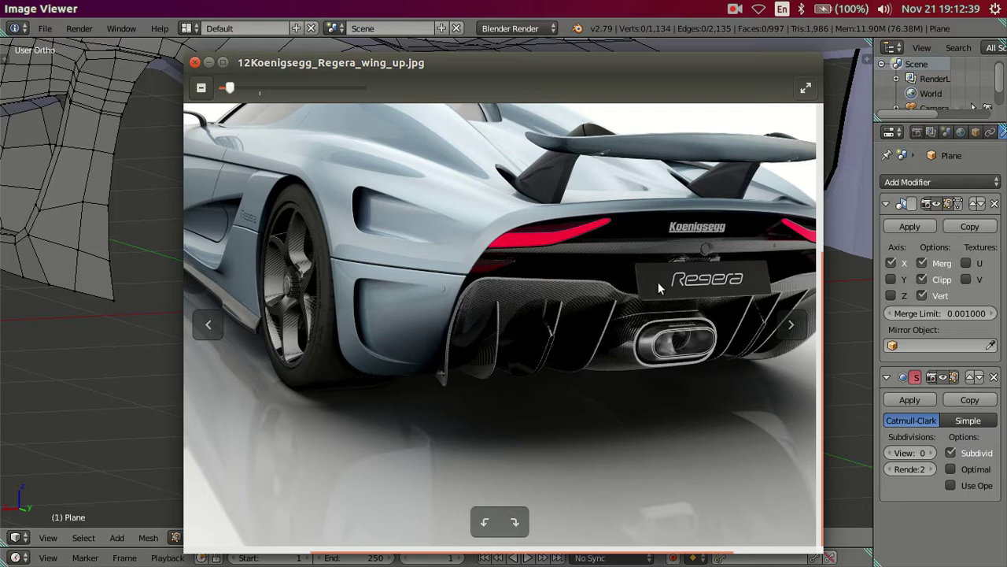
{"action": "scroll", "coordinate": [524, 301], "scroll_direction": "up", "scroll_amount": 1}
{"action": "scroll", "coordinate": [431, 365], "scroll_direction": "up", "scroll_amount": 1}
{"action": "scroll", "coordinate": [431, 365], "scroll_direction": "up", "scroll_amount": 1}
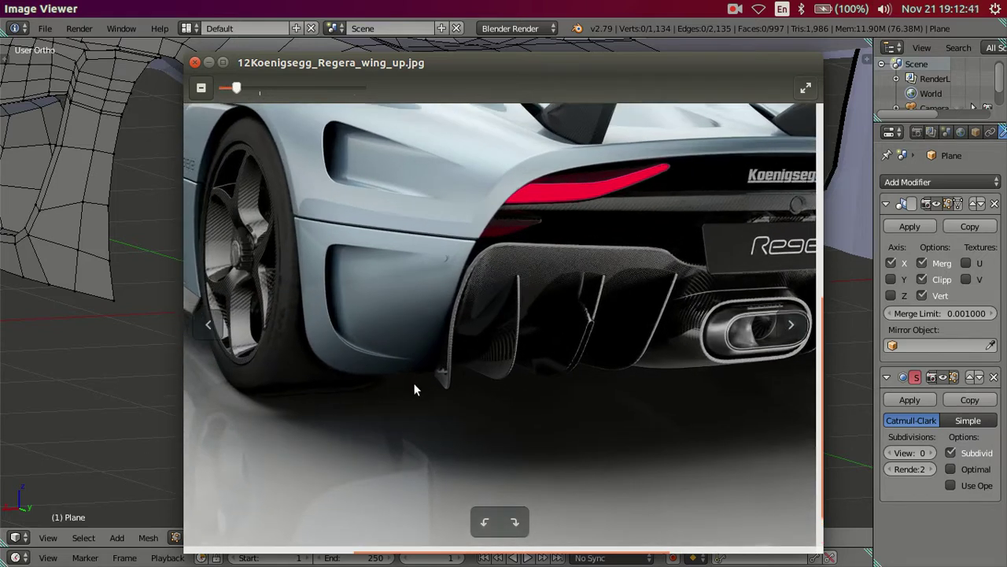
{"action": "scroll", "coordinate": [414, 382], "scroll_direction": "up", "scroll_amount": 1}
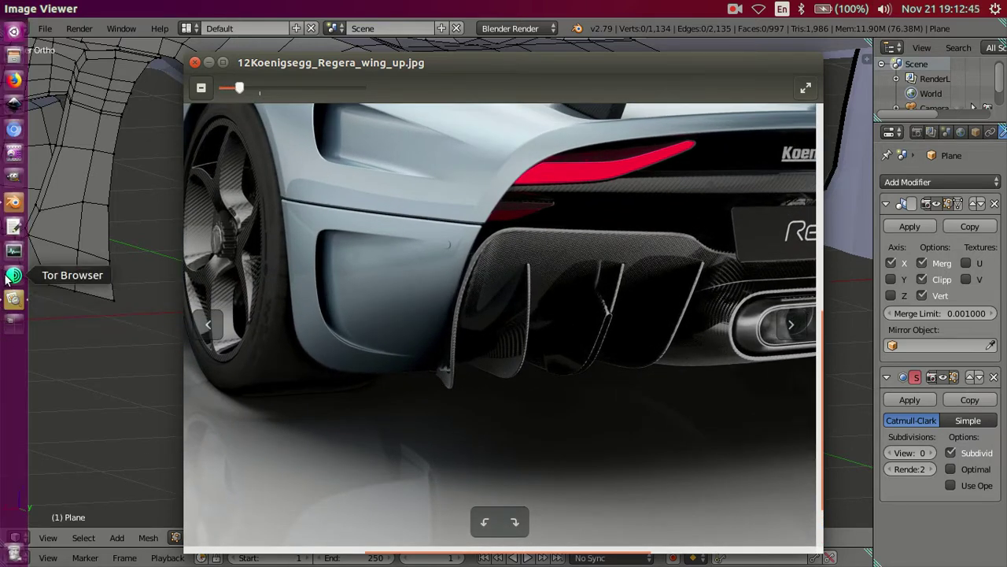
{"action": "left_click", "coordinate": [23, 203]}
{"action": "mouse_move", "coordinate": [135, 254]}
{"action": "middle_mouse_down"}
{"action": "mouse_move", "coordinate": [205, 236]}
{"action": "mouse_move", "coordinate": [153, 231]}
{"action": "mouse_move", "coordinate": [169, 223]}
{"action": "mouse_move", "coordinate": [258, 275]}
{"action": "mouse_move", "coordinate": [241, 278]}
{"action": "mouse_move", "coordinate": [275, 290]}
{"action": "mouse_move", "coordinate": [292, 238]}
{"action": "mouse_move", "coordinate": [386, 317]}
{"action": "mouse_move", "coordinate": [386, 290]}
{"action": "mouse_move", "coordinate": [360, 260]}
{"action": "mouse_move", "coordinate": [334, 277]}
{"action": "mouse_move", "coordinate": [325, 270]}
{"action": "middle_mouse_up"}
{"action": "middle_click_drag", "start_coordinate": [361, 349], "coordinate": [416, 481]}
{"action": "mouse_move", "coordinate": [391, 299]}
{"action": "middle_mouse_down"}
{"action": "mouse_move", "coordinate": [410, 331]}
{"action": "mouse_move", "coordinate": [420, 276]}
{"action": "middle_mouse_up"}
{"action": "key", "text": "KP_3"}
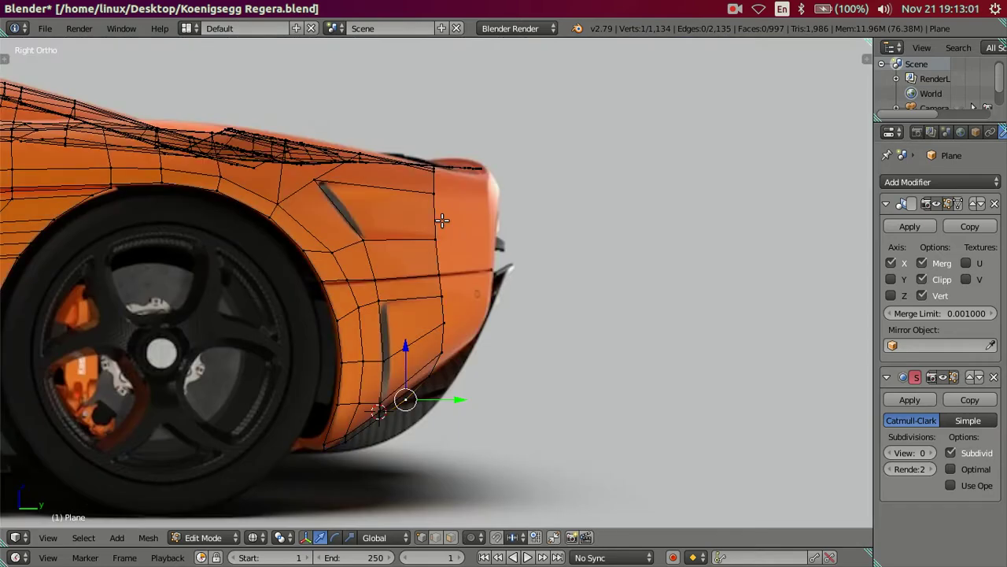
{"action": "mouse_move", "coordinate": [448, 209]}
{"action": "middle_mouse_down"}
{"action": "mouse_move", "coordinate": [436, 344]}
{"action": "mouse_move", "coordinate": [416, 313]}
{"action": "mouse_move", "coordinate": [449, 344]}
{"action": "middle_mouse_up"}
{"action": "key", "text": "KP_7"}
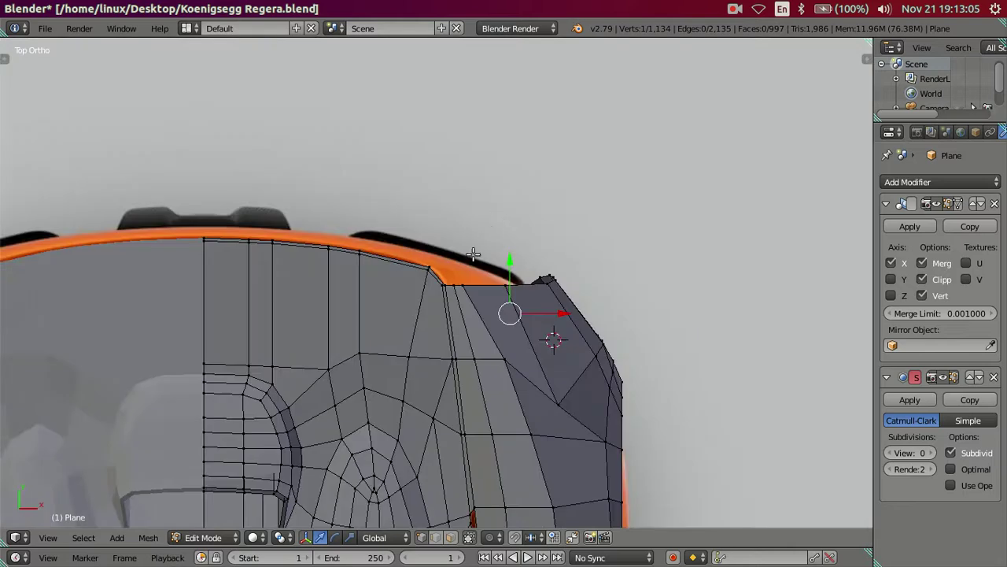
{"action": "scroll", "coordinate": [473, 254], "scroll_direction": "up", "scroll_amount": 3}
{"action": "scroll", "coordinate": [470, 258], "scroll_direction": "up", "scroll_amount": 3}
{"action": "scroll", "coordinate": [468, 265], "scroll_direction": "up", "scroll_amount": 2}
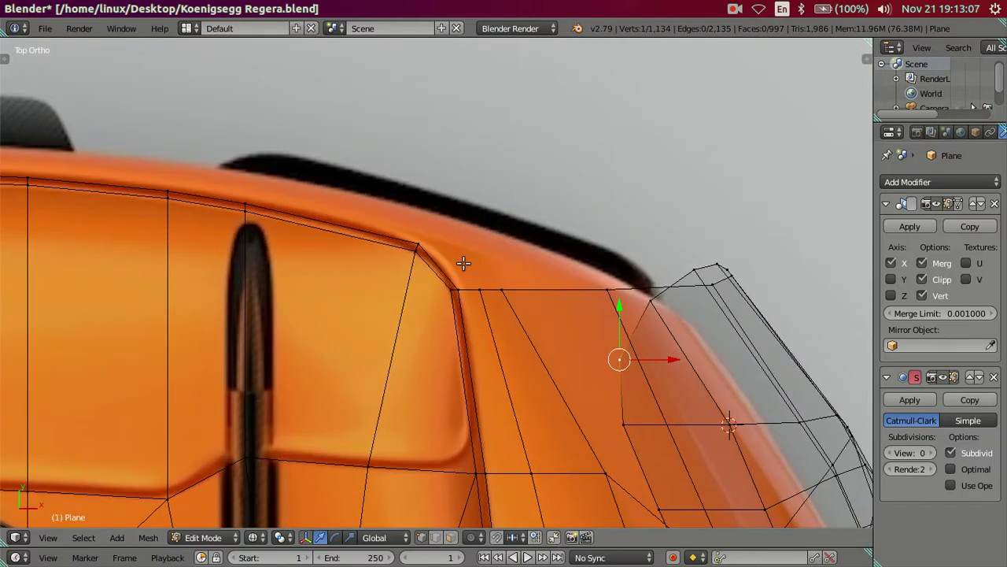
{"action": "right_click", "coordinate": [480, 284]}
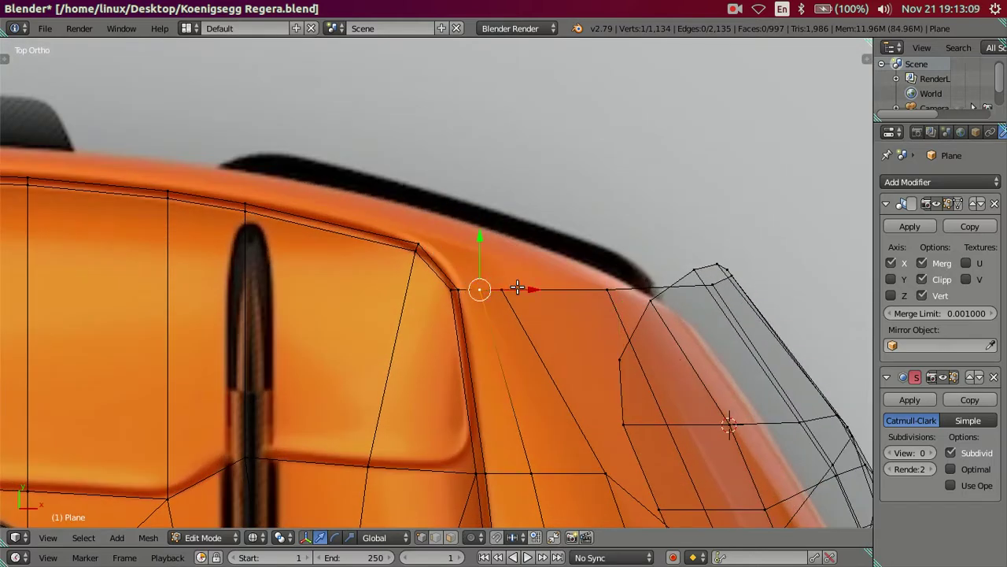
{"action": "key", "text": "z"}
{"action": "mouse_move", "coordinate": [589, 314]}
{"action": "middle_mouse_down"}
{"action": "mouse_move", "coordinate": [373, 175]}
{"action": "mouse_move", "coordinate": [361, 196]}
{"action": "middle_mouse_up"}
{"action": "middle_click_drag", "start_coordinate": [383, 337], "coordinate": [355, 221]}
{"action": "mouse_move", "coordinate": [366, 338]}
{"action": "middle_mouse_down"}
{"action": "mouse_move", "coordinate": [338, 370]}
{"action": "mouse_move", "coordinate": [354, 378]}
{"action": "mouse_move", "coordinate": [351, 398]}
{"action": "mouse_move", "coordinate": [412, 373]}
{"action": "mouse_move", "coordinate": [426, 411]}
{"action": "middle_mouse_up"}
Step: Extrude the rear fender edge chain and slide the new edge back along Y
{"action": "right_click", "coordinate": [353, 392], "text": "ctrl"}
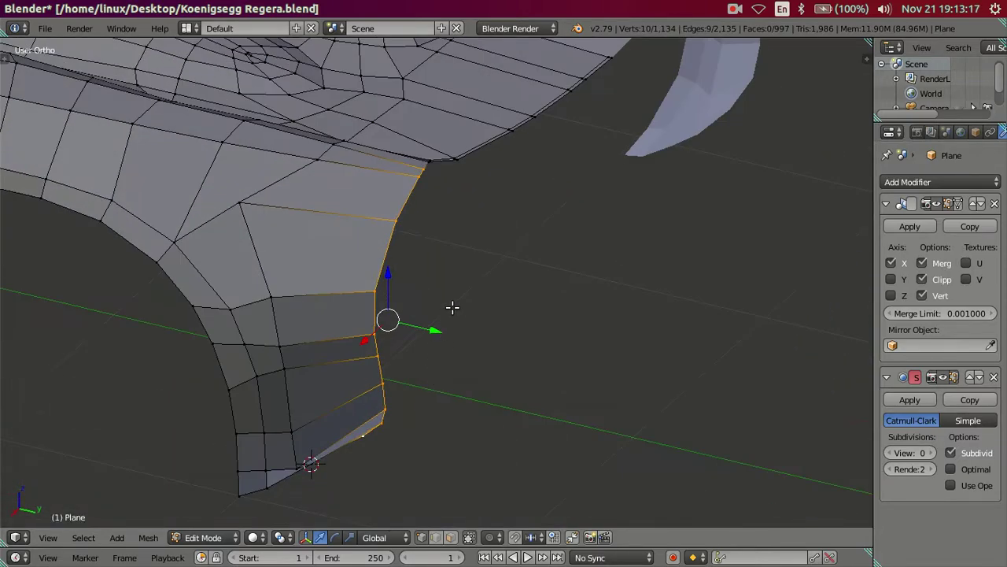
{"action": "key", "text": "e"}
{"action": "right_click", "coordinate": [488, 348]}
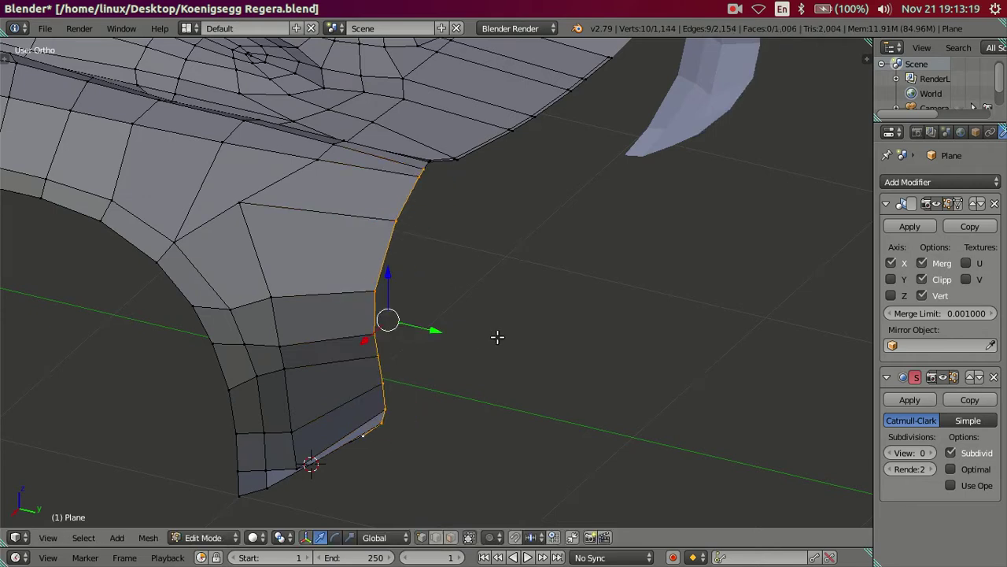
{"action": "key", "text": "KP_3"}
{"action": "left_click_drag", "start_coordinate": [482, 277], "coordinate": [572, 271]}
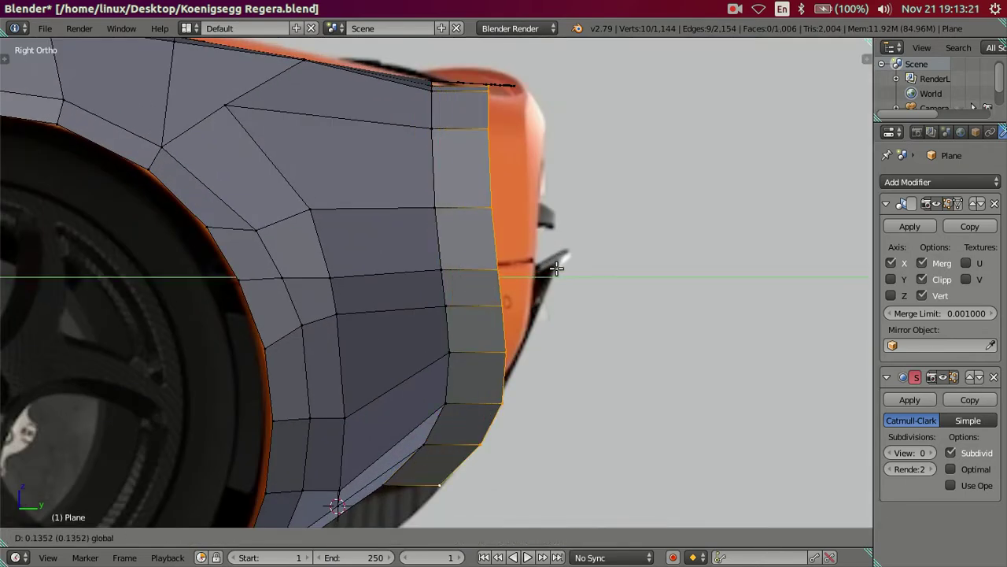
{"action": "left_click", "coordinate": [572, 270]}
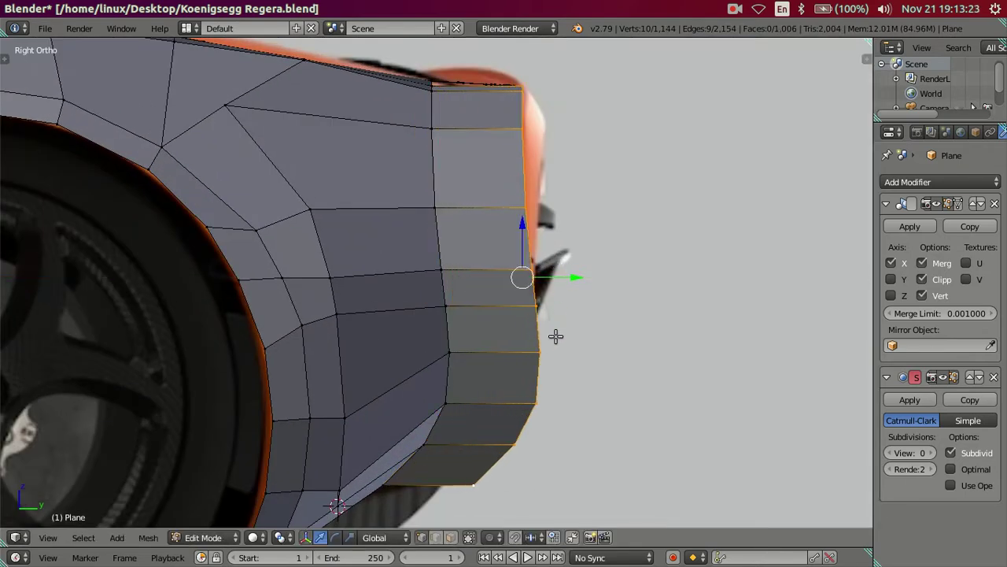
Step: In wireframe, keep only the new edge's lower vertices selected and raise them slightly
{"action": "scroll", "coordinate": [551, 330], "scroll_direction": "down", "scroll_amount": 2}
{"action": "scroll", "coordinate": [535, 319], "scroll_direction": "down", "scroll_amount": 1}
{"action": "scroll", "coordinate": [532, 316], "scroll_direction": "up", "scroll_amount": 1}
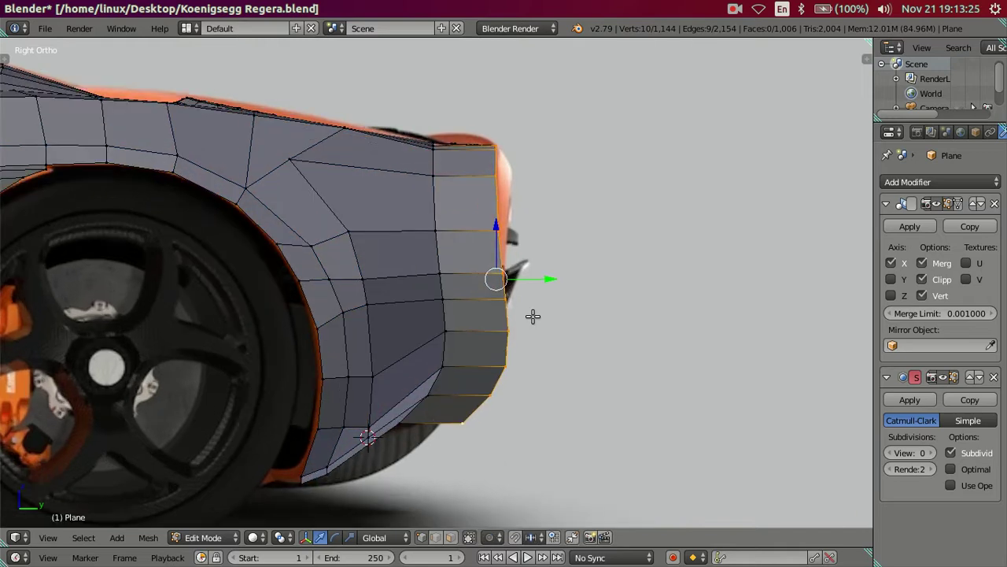
{"action": "scroll", "coordinate": [533, 317], "scroll_direction": "up", "scroll_amount": 1}
{"action": "key", "text": "z"}
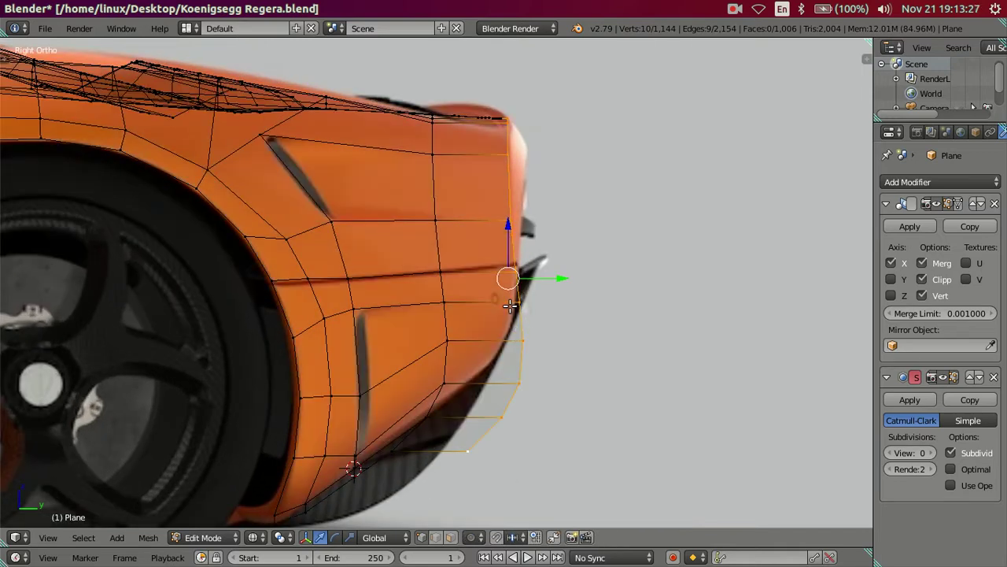
{"action": "scroll", "coordinate": [512, 170], "scroll_direction": "down", "scroll_amount": 2}
{"action": "middle_click_drag", "start_coordinate": [483, 124], "coordinate": [511, 255]}
{"action": "right_click", "coordinate": [513, 259]}
{"action": "right_click", "coordinate": [519, 268], "text": "shift"}
{"action": "scroll", "coordinate": [535, 349], "scroll_direction": "up", "scroll_amount": 1}
{"action": "left_click_drag", "start_coordinate": [535, 355], "coordinate": [534, 349]}
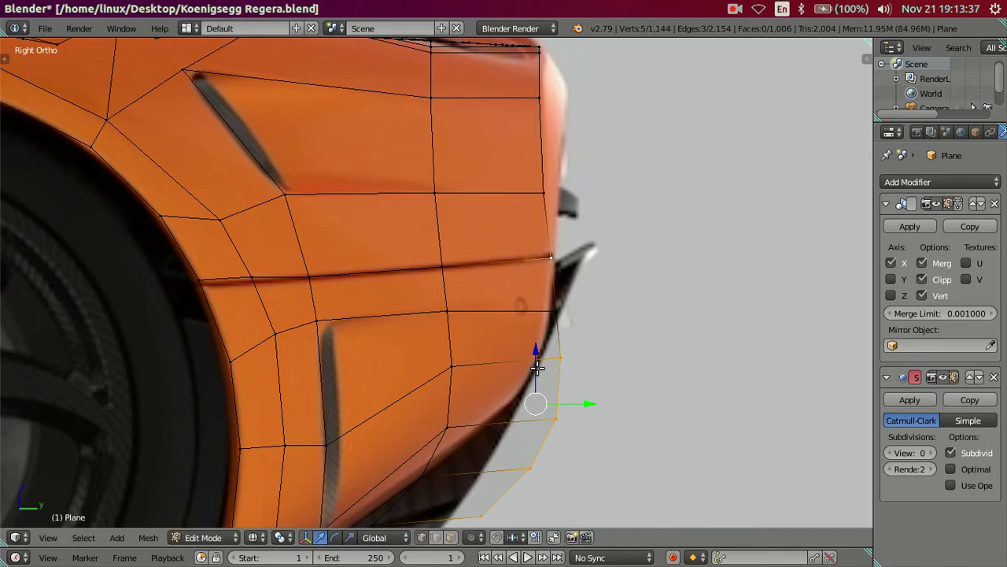
Step: Refine the selection, raise the vertices further, and shift the narrow tip inward along X
{"action": "scroll", "coordinate": [547, 130], "scroll_direction": "down", "scroll_amount": 3, "text": "shift"}
{"action": "middle_click_drag", "start_coordinate": [546, 180], "coordinate": [546, 198]}
{"action": "right_click", "coordinate": [561, 221]}
{"action": "scroll", "coordinate": [548, 199], "scroll_direction": "down", "scroll_amount": 4, "text": "shift"}
{"action": "right_click", "coordinate": [544, 186], "text": "shift"}
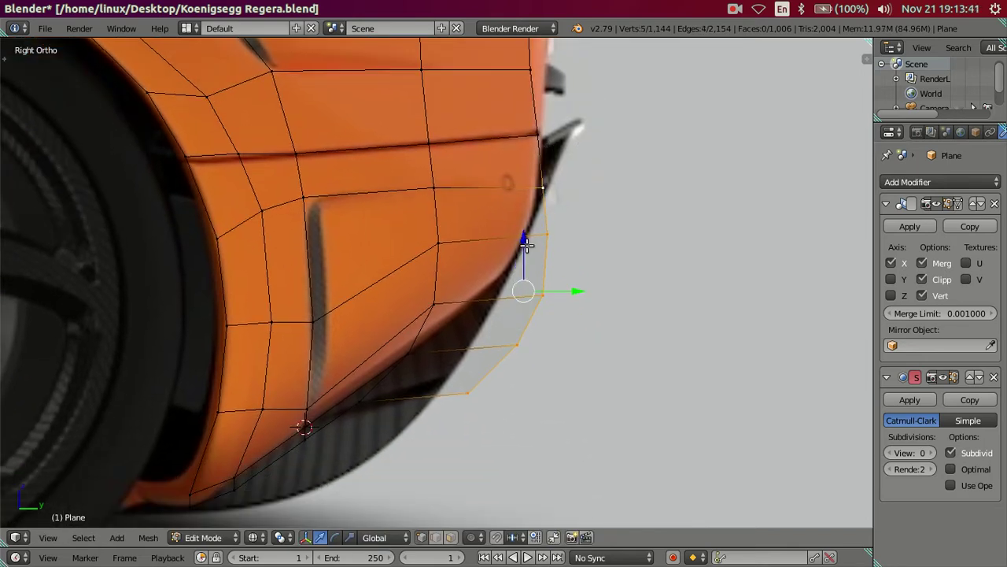
{"action": "left_click_drag", "start_coordinate": [522, 238], "coordinate": [522, 229]}
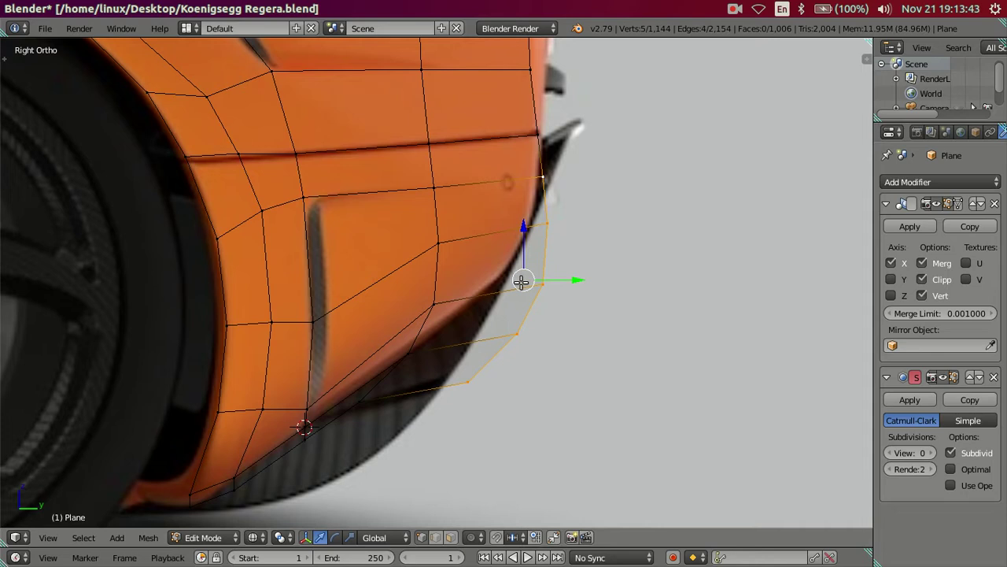
{"action": "scroll", "coordinate": [536, 258], "scroll_direction": "down", "scroll_amount": 3, "text": "shift"}
{"action": "mouse_move", "coordinate": [547, 273]}
{"action": "middle_mouse_down"}
{"action": "mouse_move", "coordinate": [592, 323]}
{"action": "mouse_move", "coordinate": [508, 360]}
{"action": "mouse_move", "coordinate": [409, 364]}
{"action": "mouse_move", "coordinate": [446, 357]}
{"action": "mouse_move", "coordinate": [443, 413]}
{"action": "middle_mouse_up"}
{"action": "left_click_drag", "start_coordinate": [267, 430], "coordinate": [317, 375]}
Step: Slide the fender strip's edge vertices inward along the X axis
{"action": "middle_click_drag", "start_coordinate": [318, 375], "coordinate": [319, 366]}
{"action": "key", "text": "z"}
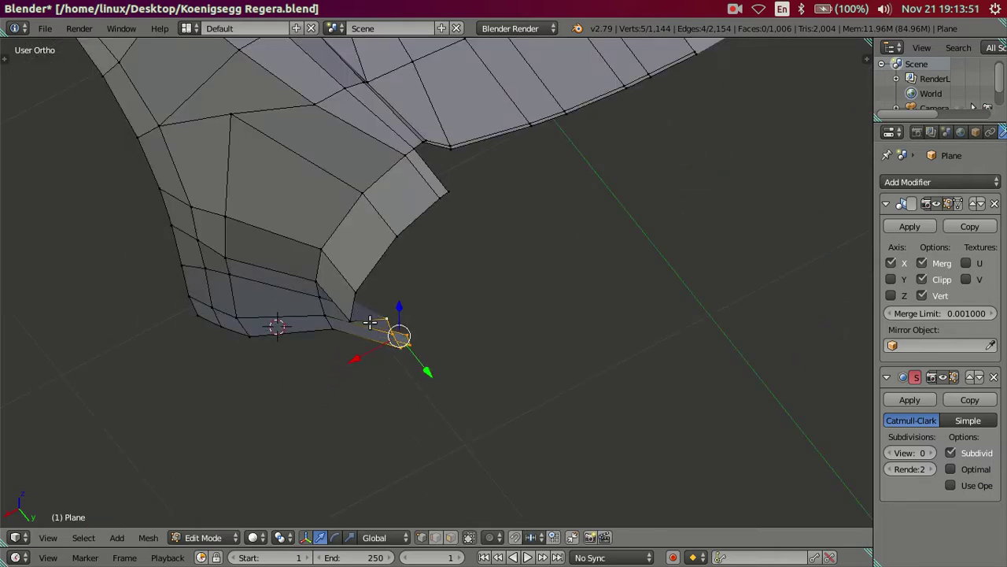
{"action": "left_click", "coordinate": [355, 292], "text": "shift"}
{"action": "left_click", "coordinate": [374, 267], "text": "shift"}
{"action": "left_click", "coordinate": [396, 236], "text": "shift"}
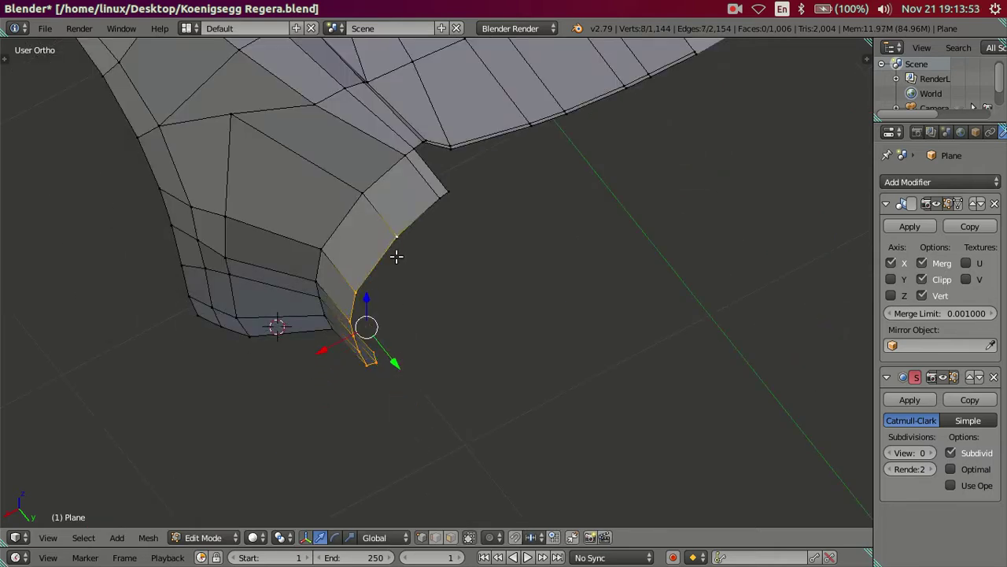
{"action": "key", "text": "z"}
{"action": "key", "text": "z"}
{"action": "key", "text": "g"}
{"action": "key", "text": "x"}
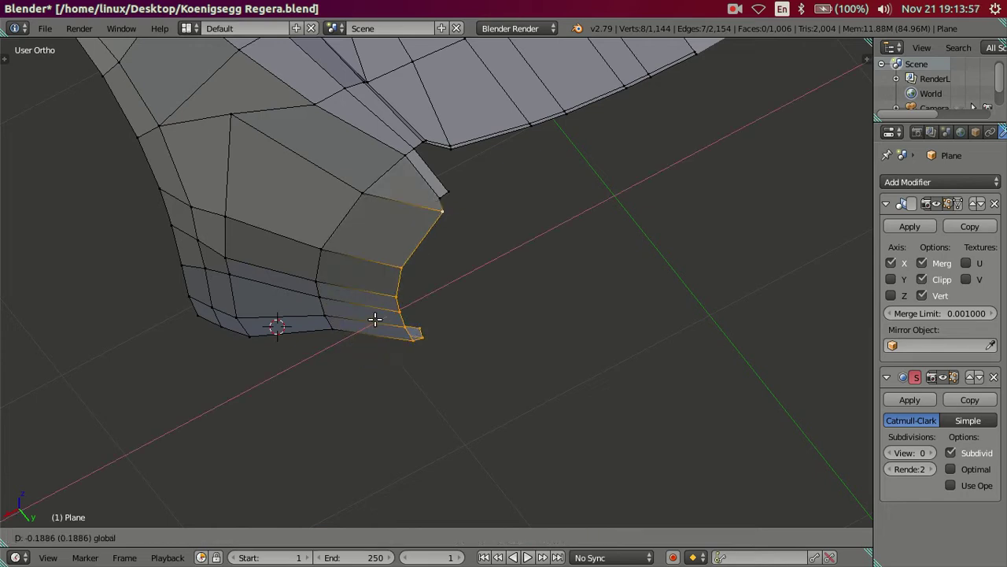
{"action": "left_click", "coordinate": [374, 318]}
{"action": "mouse_move", "coordinate": [375, 318]}
{"action": "middle_mouse_down"}
{"action": "mouse_move", "coordinate": [425, 218]}
{"action": "mouse_move", "coordinate": [427, 304]}
{"action": "mouse_move", "coordinate": [393, 263]}
{"action": "mouse_move", "coordinate": [366, 355]}
{"action": "middle_mouse_up"}
{"action": "key", "text": "a"}
Step: Move the edge loop across the fender strip along X
{"action": "right_click", "coordinate": [371, 280]}
{"action": "mouse_move", "coordinate": [369, 270]}
{"action": "middle_mouse_down"}
{"action": "mouse_move", "coordinate": [344, 220]}
{"action": "mouse_move", "coordinate": [342, 175]}
{"action": "mouse_move", "coordinate": [342, 393]}
{"action": "mouse_move", "coordinate": [330, 351]}
{"action": "middle_mouse_up"}
{"action": "right_click", "coordinate": [347, 284], "text": "alt"}
{"action": "left_click_drag", "start_coordinate": [307, 344], "coordinate": [300, 350]}
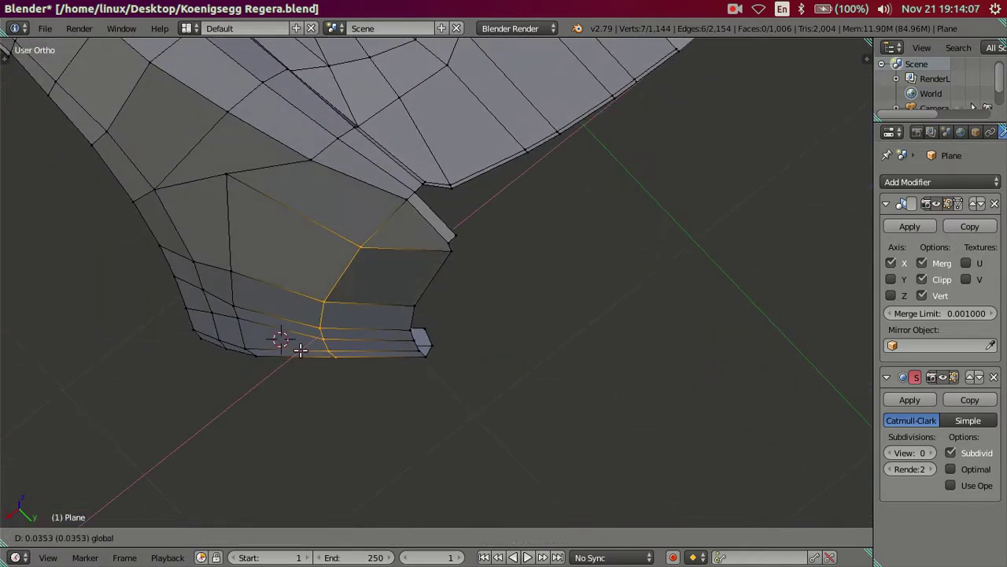
{"action": "mouse_move", "coordinate": [340, 350]}
{"action": "middle_mouse_down"}
{"action": "mouse_move", "coordinate": [312, 254]}
{"action": "mouse_move", "coordinate": [278, 269]}
{"action": "mouse_move", "coordinate": [317, 319]}
{"action": "mouse_move", "coordinate": [370, 342]}
{"action": "mouse_move", "coordinate": [434, 211]}
{"action": "middle_mouse_up"}
Step: Fill a new face across the four vertices at the strip's upper corner gap
{"action": "right_click", "coordinate": [473, 171]}
{"action": "middle_click_drag", "start_coordinate": [472, 171], "coordinate": [482, 324]}
{"action": "scroll", "coordinate": [482, 324], "scroll_direction": "up", "scroll_amount": 1}
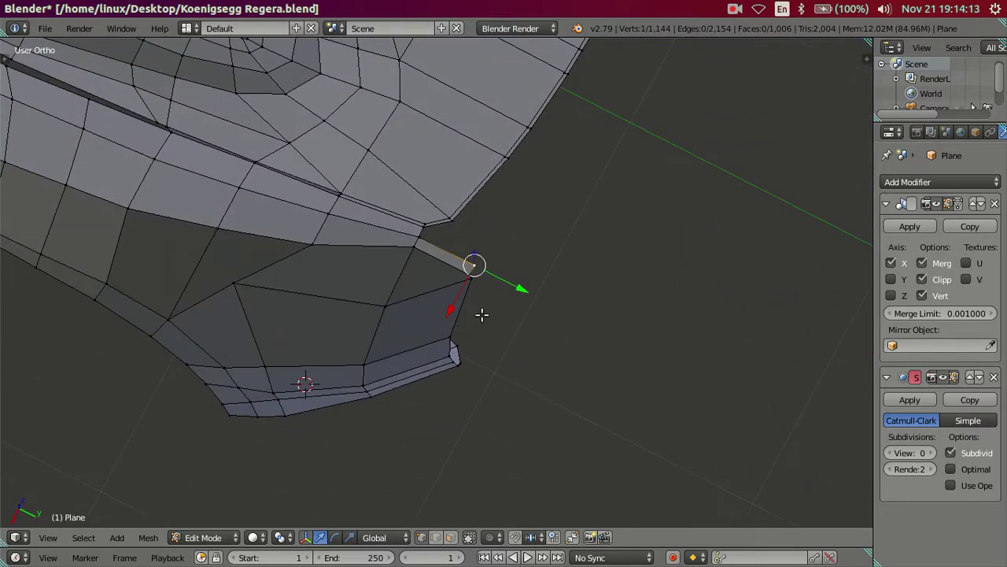
{"action": "scroll", "coordinate": [481, 313], "scroll_direction": "up", "scroll_amount": 1}
{"action": "scroll", "coordinate": [479, 288], "scroll_direction": "up", "scroll_amount": 1}
{"action": "right_click", "coordinate": [475, 159], "text": "ctrl"}
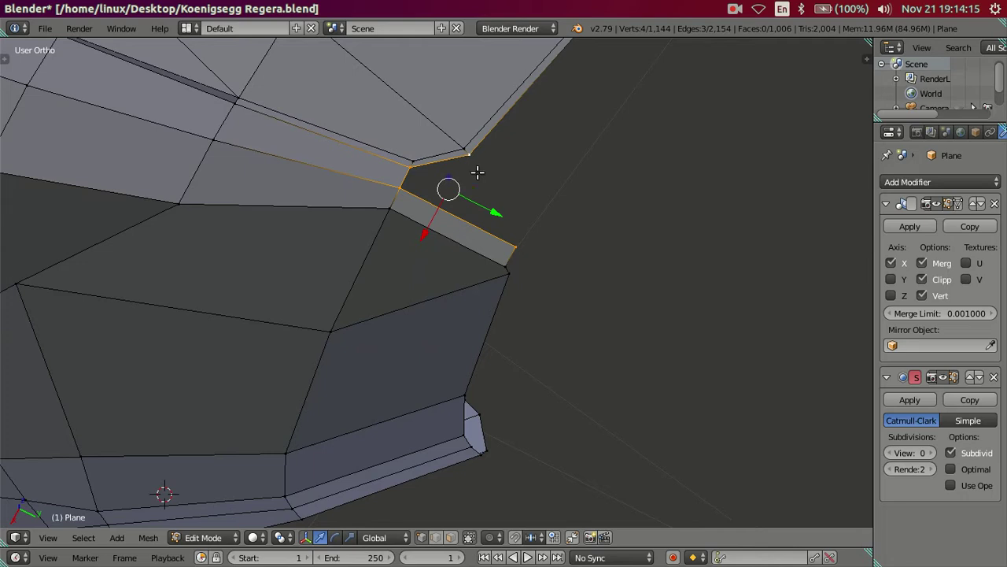
{"action": "key", "text": "f"}
{"action": "key", "text": "a"}
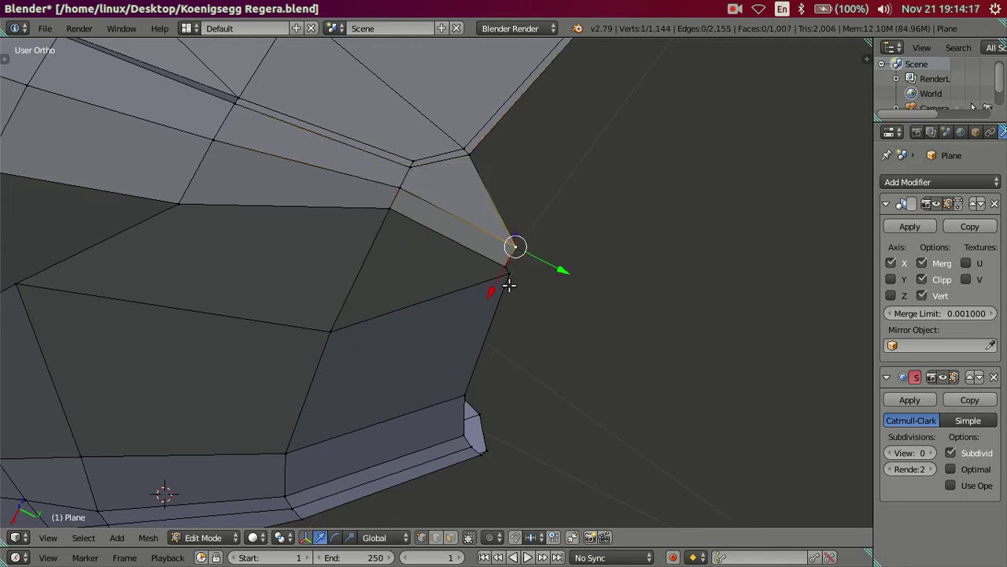
Step: Select the fender strip's vertical edge path and view it from the right side
{"action": "scroll", "coordinate": [509, 286], "scroll_direction": "down", "scroll_amount": 2}
{"action": "middle_click_drag", "start_coordinate": [458, 326], "coordinate": [445, 260]}
{"action": "right_click", "coordinate": [432, 300], "text": "ctrl"}
{"action": "scroll", "coordinate": [473, 373], "scroll_direction": "down", "scroll_amount": 1}
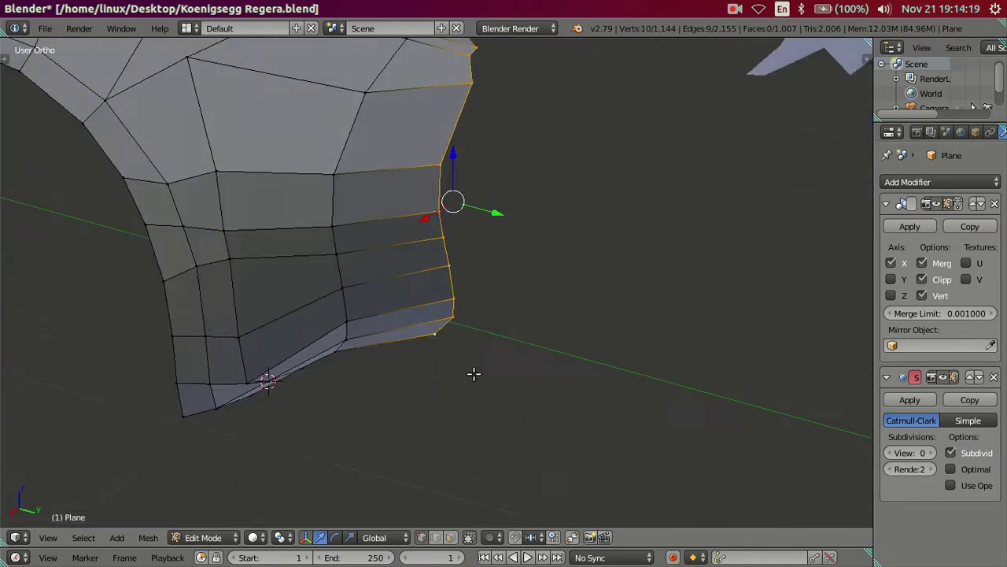
{"action": "middle_click_drag", "start_coordinate": [473, 373], "coordinate": [506, 407]}
{"action": "key", "text": "KP_3"}
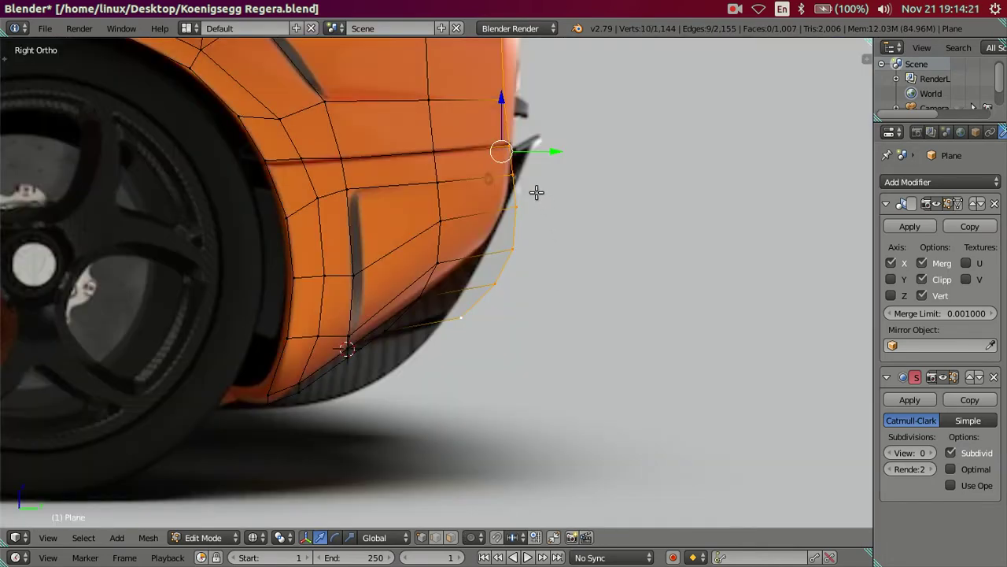
Step: Move the strip edge's lower vertices forward along Y, leaving the upper ones in place
{"action": "middle_click_drag", "start_coordinate": [536, 192], "coordinate": [509, 362], "text": "shift"}
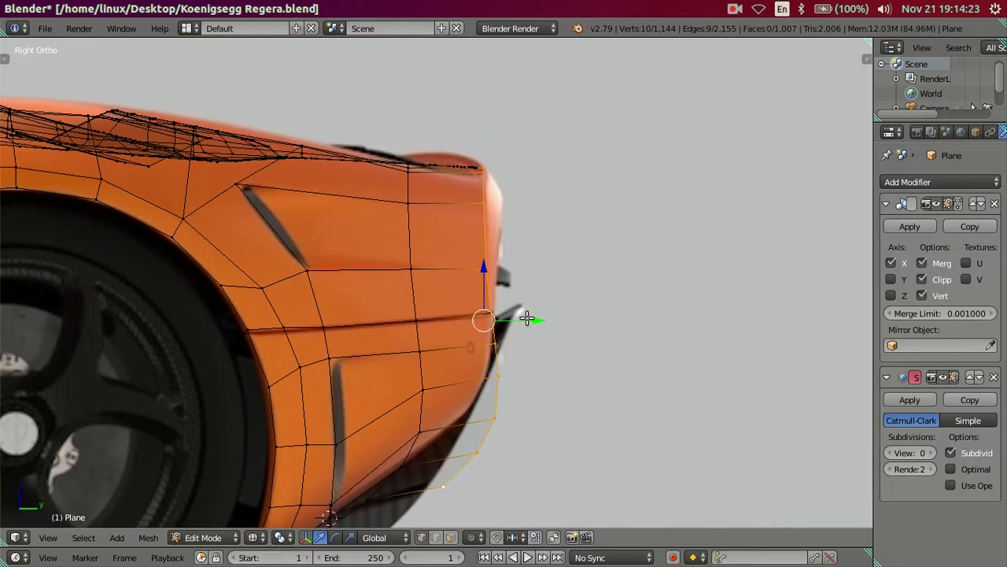
{"action": "middle_click_drag", "start_coordinate": [537, 333], "coordinate": [543, 295], "text": "shift"}
{"action": "key", "text": "c"}
{"action": "middle_click_drag", "start_coordinate": [482, 150], "coordinate": [492, 209]}
{"action": "right_click", "coordinate": [493, 210]}
{"action": "scroll", "coordinate": [553, 254], "scroll_direction": "up", "scroll_amount": 2}
{"action": "left_click_drag", "start_coordinate": [576, 301], "coordinate": [570, 302]}
{"action": "right_click", "coordinate": [546, 192], "text": "shift"}
{"action": "mouse_move", "coordinate": [574, 337]}
{"action": "left_mouse_down"}
{"action": "mouse_move", "coordinate": [526, 358]}
{"action": "mouse_move", "coordinate": [513, 351]}
{"action": "left_mouse_up"}
{"action": "right_click", "coordinate": [540, 228], "text": "shift"}
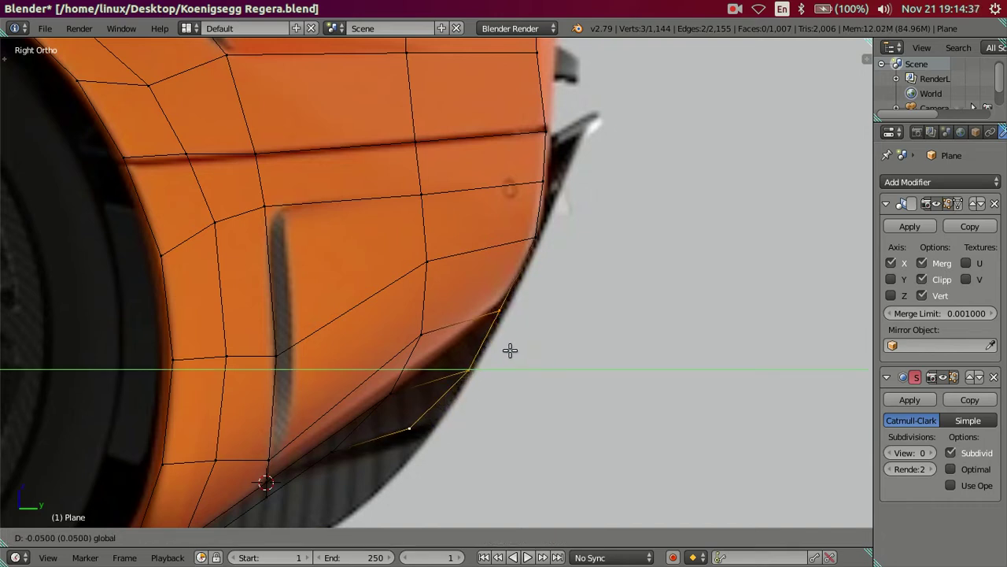
{"action": "left_click", "coordinate": [511, 351]}
{"action": "middle_click_drag", "start_coordinate": [522, 353], "coordinate": [509, 377], "text": "shift"}
Step: Adjust single lower-edge vertices along Z and Y to follow the reference curve
{"action": "right_click", "coordinate": [523, 252]}
{"action": "left_click_drag", "start_coordinate": [522, 227], "coordinate": [521, 205]}
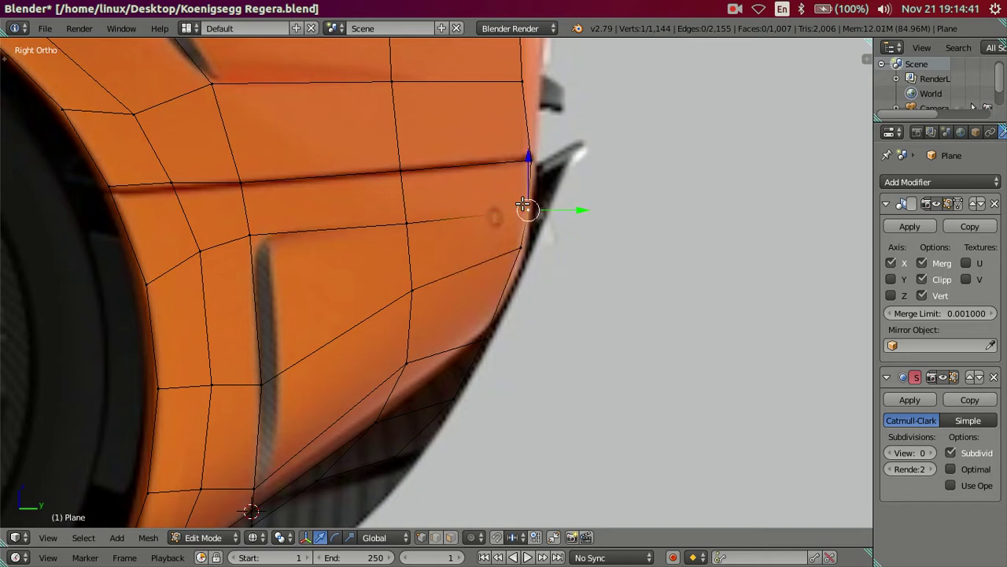
{"action": "right_click", "coordinate": [483, 336]}
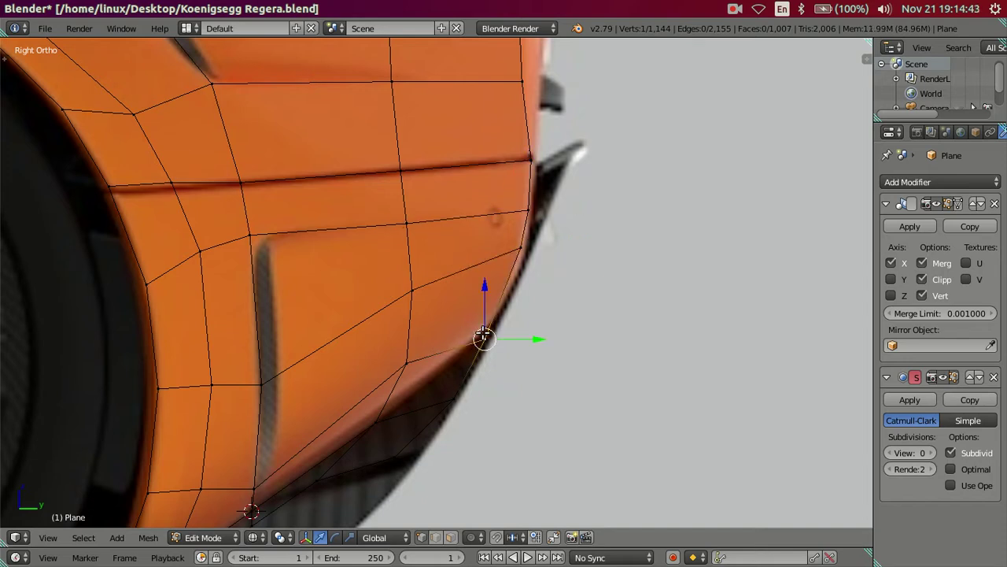
{"action": "mouse_move", "coordinate": [484, 287]}
{"action": "left_mouse_down"}
{"action": "mouse_move", "coordinate": [489, 267]}
{"action": "mouse_move", "coordinate": [496, 277]}
{"action": "left_mouse_up"}
{"action": "left_click_drag", "start_coordinate": [522, 324], "coordinate": [532, 315]}
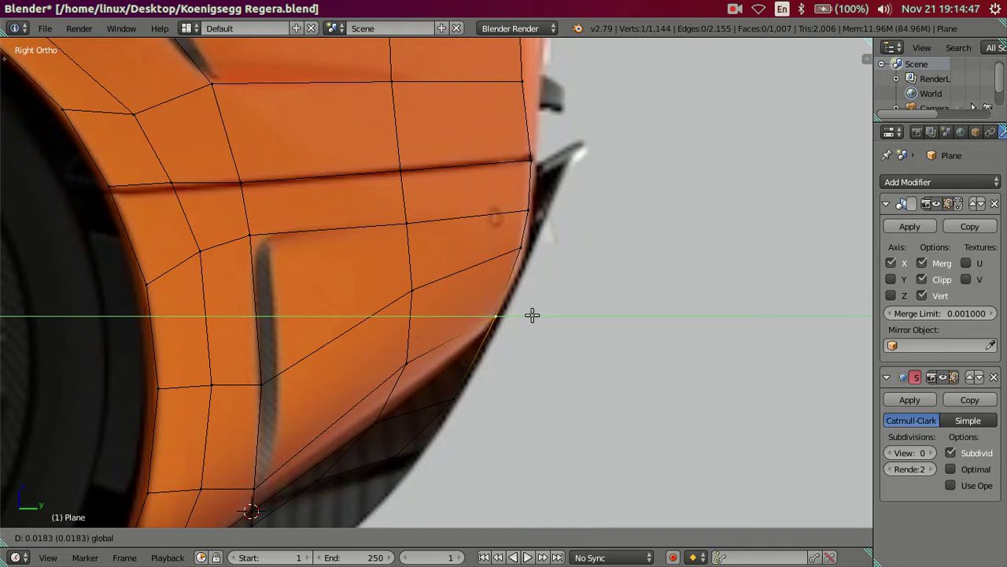
{"action": "right_click", "coordinate": [376, 356]}
{"action": "left_click_drag", "start_coordinate": [405, 310], "coordinate": [407, 320]}
{"action": "right_click", "coordinate": [412, 287]}
{"action": "left_click_drag", "start_coordinate": [411, 237], "coordinate": [424, 261]}
{"action": "left_click", "coordinate": [426, 262]}
{"action": "key", "text": "a"}
{"action": "key", "text": "alt+z"}
{"action": "mouse_move", "coordinate": [477, 326]}
{"action": "middle_mouse_down"}
{"action": "mouse_move", "coordinate": [451, 281]}
{"action": "mouse_move", "coordinate": [399, 254]}
{"action": "mouse_move", "coordinate": [343, 326]}
{"action": "mouse_move", "coordinate": [283, 301]}
{"action": "mouse_move", "coordinate": [272, 353]}
{"action": "mouse_move", "coordinate": [328, 367]}
{"action": "mouse_move", "coordinate": [413, 334]}
{"action": "mouse_move", "coordinate": [432, 310]}
{"action": "mouse_move", "coordinate": [449, 310]}
{"action": "mouse_move", "coordinate": [468, 229]}
{"action": "mouse_move", "coordinate": [367, 294]}
{"action": "mouse_move", "coordinate": [432, 274]}
{"action": "mouse_move", "coordinate": [415, 270]}
{"action": "middle_mouse_up"}
Step: Slide the fender panel's corner vertex along the X axis
{"action": "right_click", "coordinate": [415, 270]}
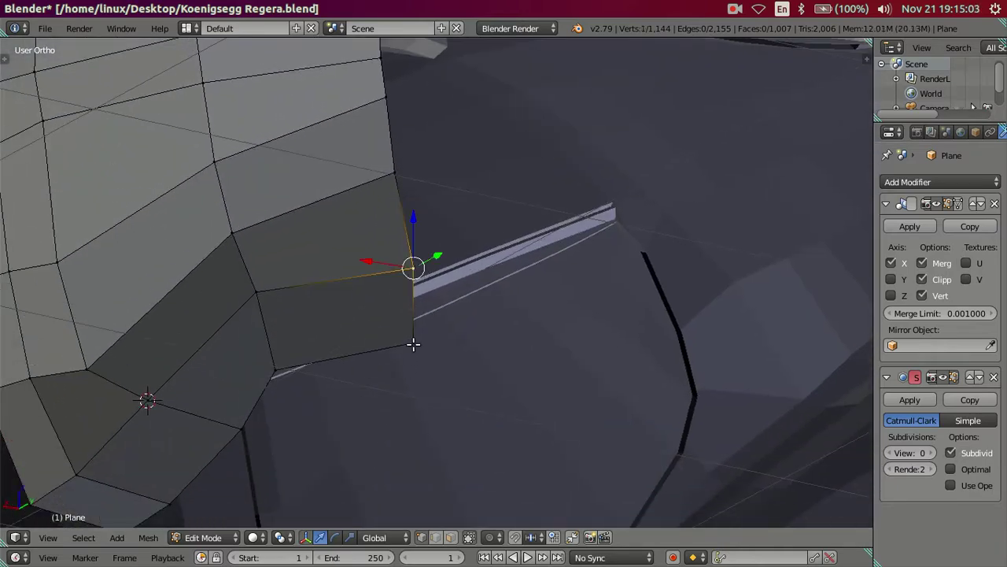
{"action": "right_click", "coordinate": [413, 344], "text": "shift"}
{"action": "mouse_move", "coordinate": [414, 342]}
{"action": "middle_mouse_down"}
{"action": "mouse_move", "coordinate": [422, 382]}
{"action": "mouse_move", "coordinate": [433, 366]}
{"action": "mouse_move", "coordinate": [394, 282]}
{"action": "middle_mouse_up"}
{"action": "scroll", "coordinate": [395, 282], "scroll_direction": "up", "scroll_amount": 1}
{"action": "scroll", "coordinate": [343, 362], "scroll_direction": "up", "scroll_amount": 2}
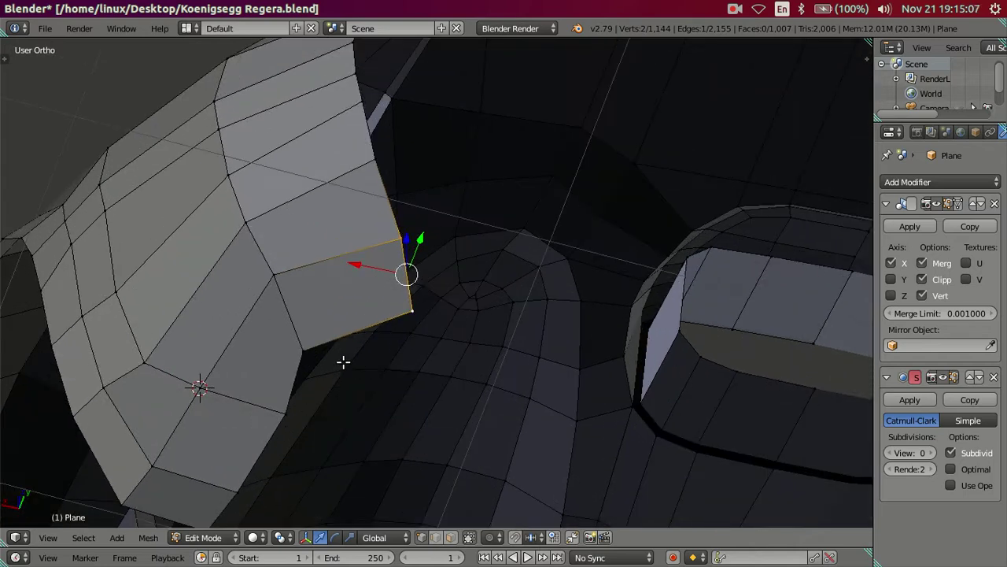
{"action": "right_click", "coordinate": [301, 356]}
{"action": "key", "text": "g"}
{"action": "key", "text": "x"}
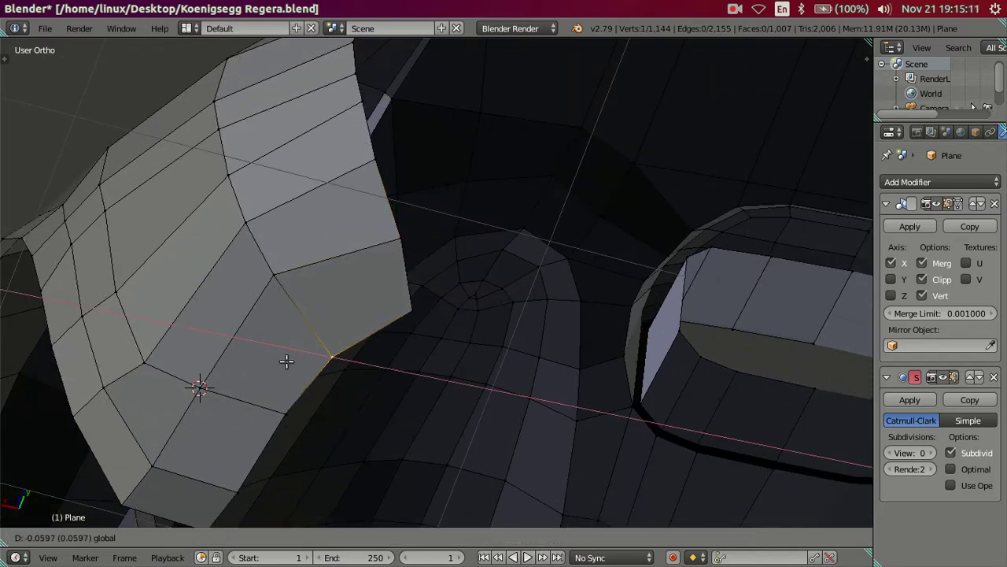
{"action": "left_click", "coordinate": [286, 360]}
Step: Slide the neighbouring panel edge inward along X
{"action": "right_click", "coordinate": [398, 289]}
{"action": "right_click", "coordinate": [398, 289], "text": "shift"}
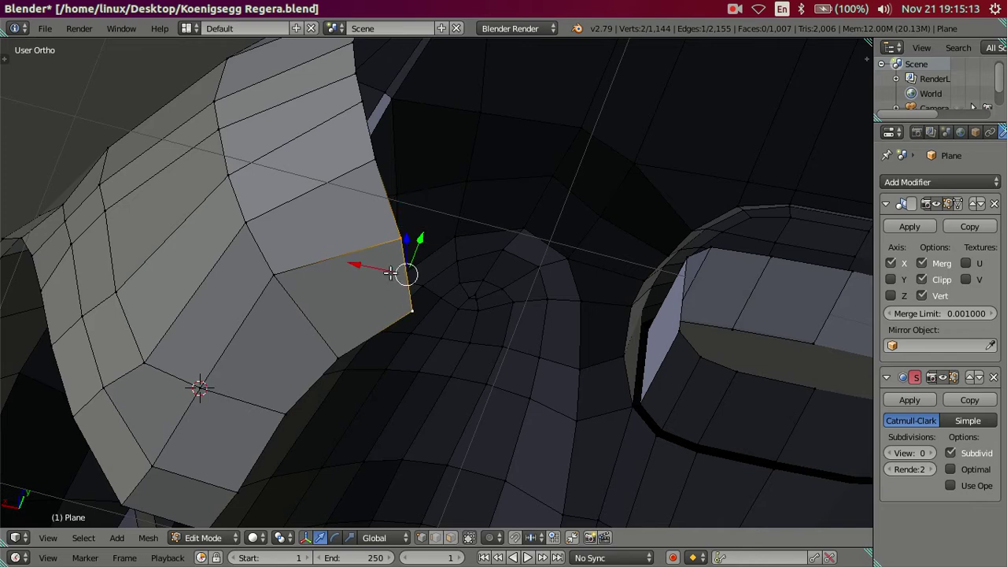
{"action": "key", "text": "g"}
{"action": "key", "text": "x"}
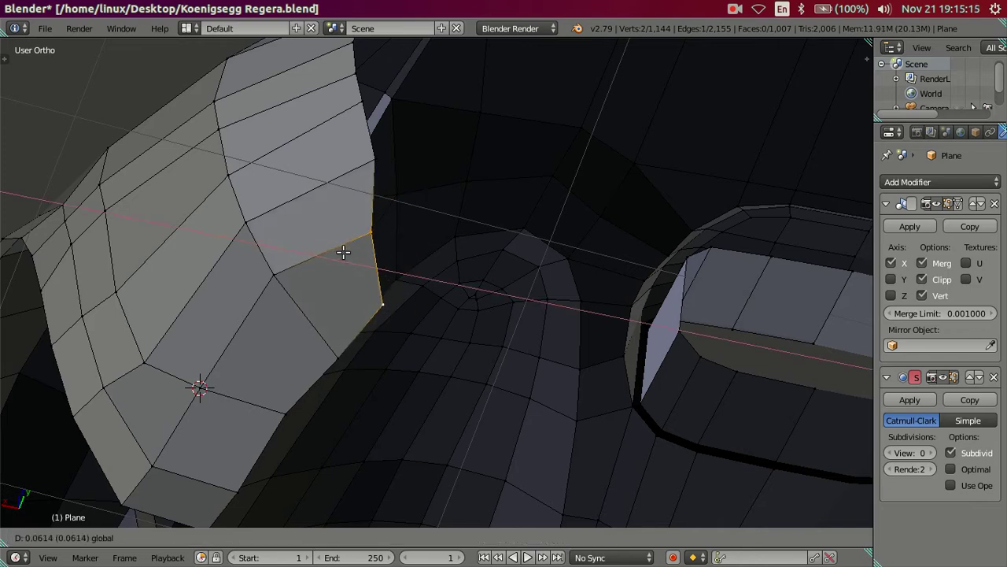
{"action": "left_click", "coordinate": [349, 252]}
Step: Raise the corner vertex along Z, then select a vertex at the wheel-arch corner
{"action": "middle_click_drag", "start_coordinate": [349, 251], "coordinate": [352, 406]}
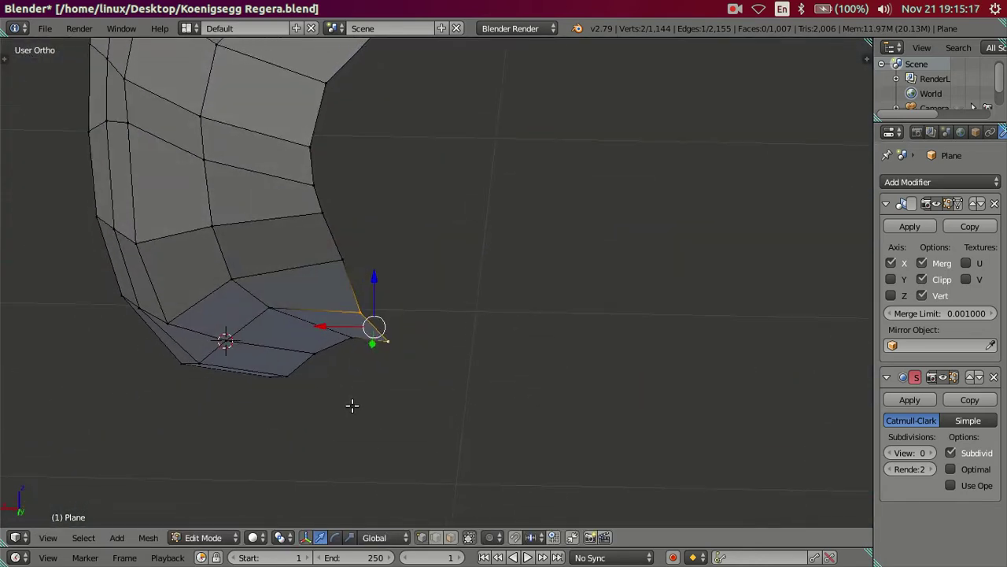
{"action": "key", "text": "g"}
{"action": "key", "text": "z"}
{"action": "left_click", "coordinate": [374, 254]}
{"action": "mouse_move", "coordinate": [374, 255]}
{"action": "middle_mouse_down"}
{"action": "mouse_move", "coordinate": [359, 267]}
{"action": "mouse_move", "coordinate": [367, 244]}
{"action": "mouse_move", "coordinate": [298, 337]}
{"action": "mouse_move", "coordinate": [461, 299]}
{"action": "mouse_move", "coordinate": [466, 256]}
{"action": "middle_mouse_up"}
{"action": "scroll", "coordinate": [457, 367], "scroll_direction": "up", "scroll_amount": 1}
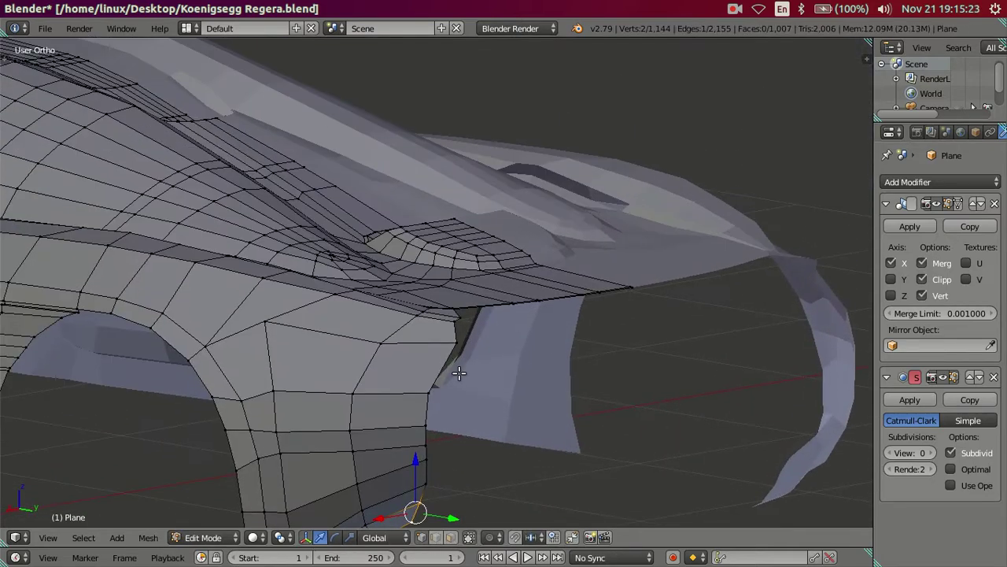
{"action": "scroll", "coordinate": [443, 405], "scroll_direction": "up", "scroll_amount": 1}
{"action": "scroll", "coordinate": [458, 422], "scroll_direction": "up", "scroll_amount": 1}
{"action": "right_click", "coordinate": [462, 450]}
Step: Select the deck corner vertex and frame it in top view over the wireframe reference
{"action": "right_click", "coordinate": [461, 466]}
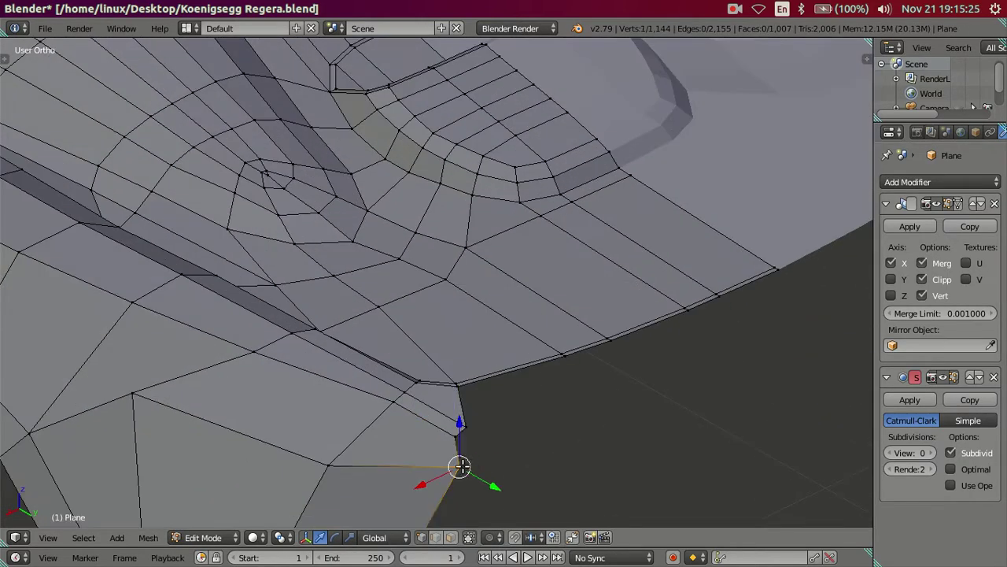
{"action": "key", "text": "KP_3"}
{"action": "mouse_move", "coordinate": [637, 361]}
{"action": "middle_mouse_down"}
{"action": "mouse_move", "coordinate": [641, 352]}
{"action": "mouse_move", "coordinate": [645, 403]}
{"action": "mouse_move", "coordinate": [672, 414]}
{"action": "mouse_move", "coordinate": [688, 317]}
{"action": "middle_mouse_up"}
{"action": "key", "text": "KP_7"}
{"action": "mouse_move", "coordinate": [607, 270]}
{"action": "middle_mouse_down", "text": "shift"}
{"action": "mouse_move", "coordinate": [595, 209]}
{"action": "mouse_move", "coordinate": [538, 299]}
{"action": "middle_mouse_up", "text": "shift"}
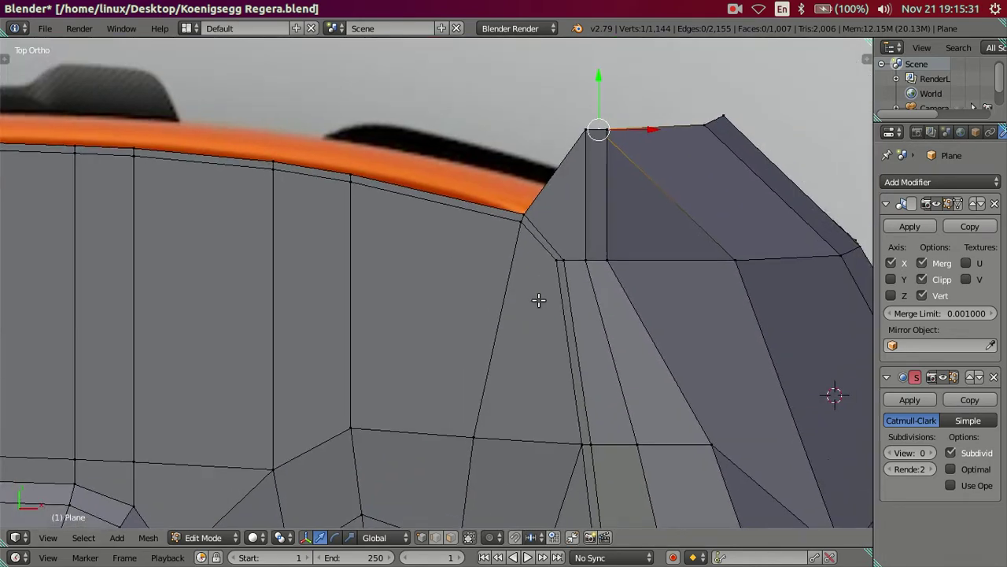
{"action": "key", "text": "z"}
{"action": "middle_click_drag", "start_coordinate": [585, 210], "coordinate": [541, 244], "text": "shift"}
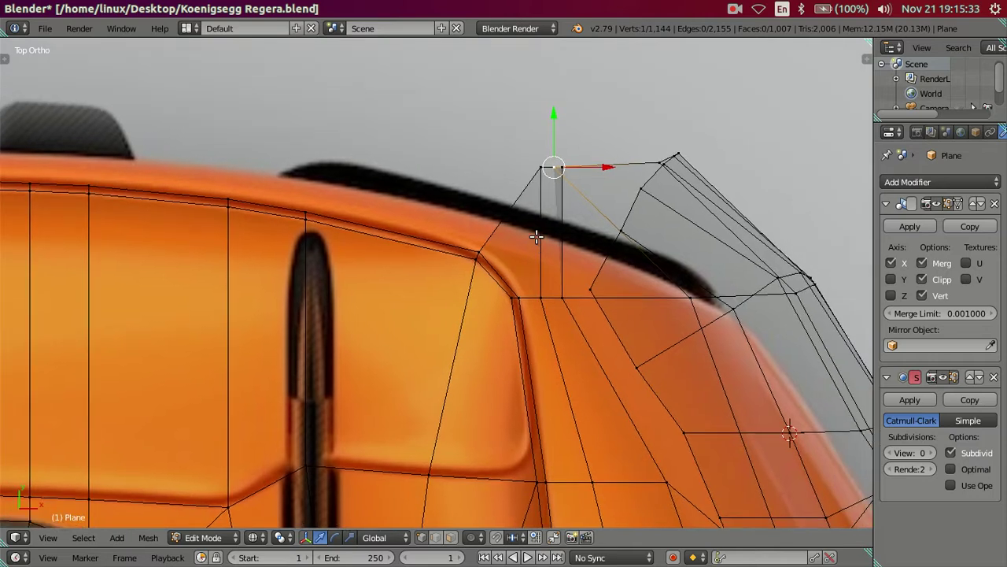
{"action": "scroll", "coordinate": [585, 209], "scroll_direction": "down", "scroll_amount": 2}
{"action": "scroll", "coordinate": [636, 252], "scroll_direction": "down", "scroll_amount": 2}
{"action": "scroll", "coordinate": [582, 335], "scroll_direction": "up", "scroll_amount": 2}
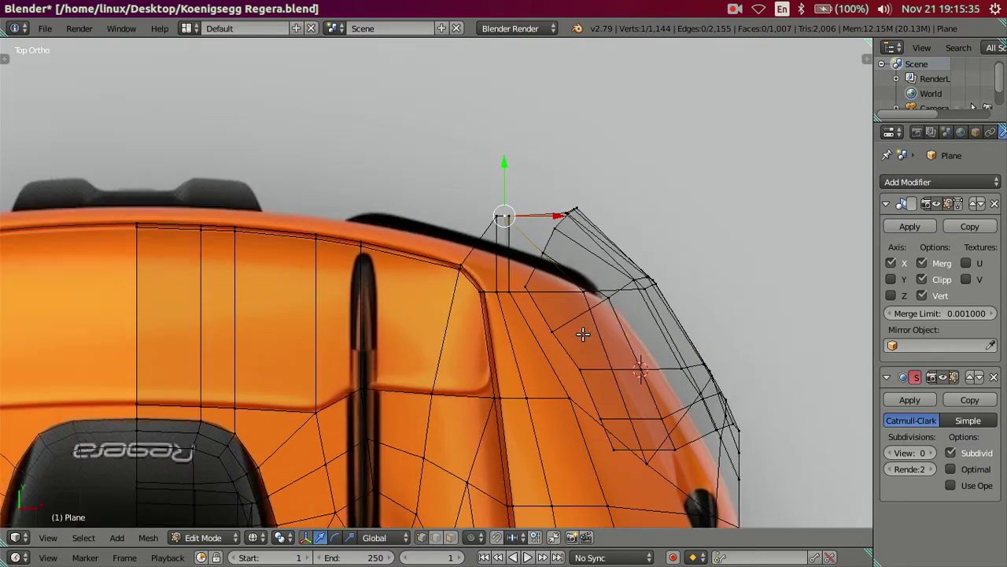
{"action": "key", "text": "z"}
{"action": "key", "text": "z"}
{"action": "middle_click_drag", "start_coordinate": [643, 358], "coordinate": [541, 263], "text": "shift"}
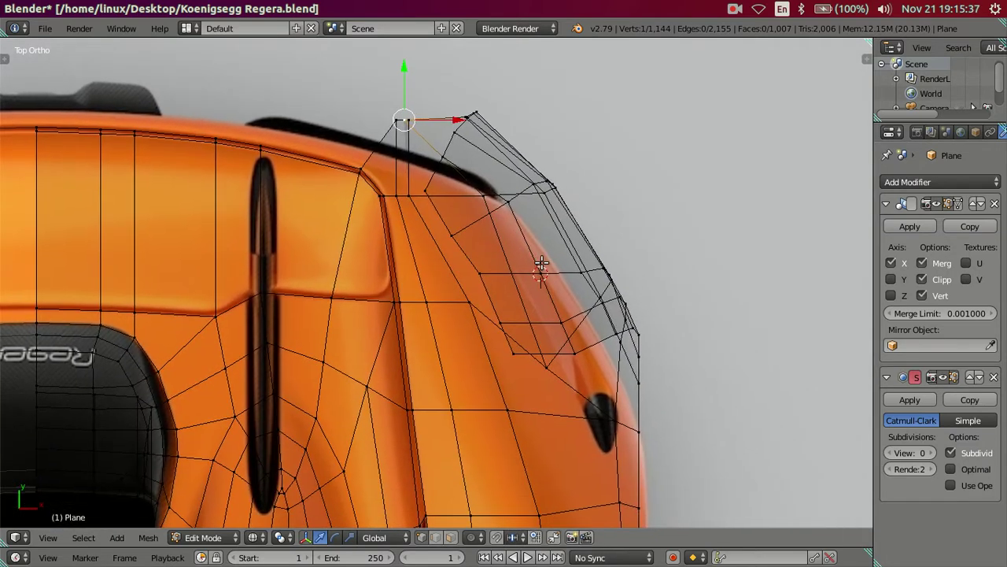
{"action": "key", "text": "z"}
{"action": "scroll", "coordinate": [539, 270], "scroll_direction": "up", "scroll_amount": 1}
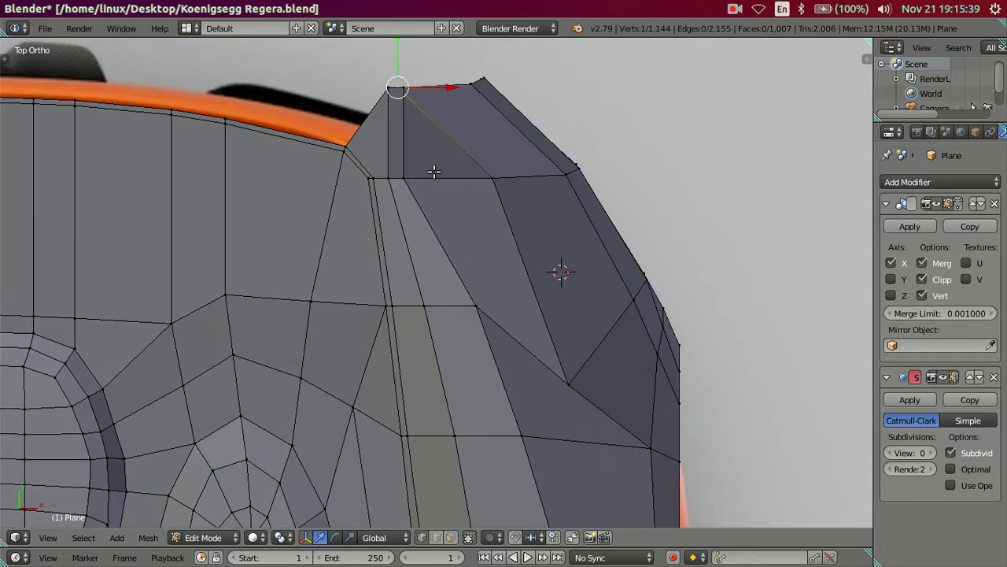
Step: Shift three corner vertices along Y to match the top reference outline
{"action": "right_click", "coordinate": [389, 181], "text": "shift"}
{"action": "right_click", "coordinate": [489, 179], "text": "shift"}
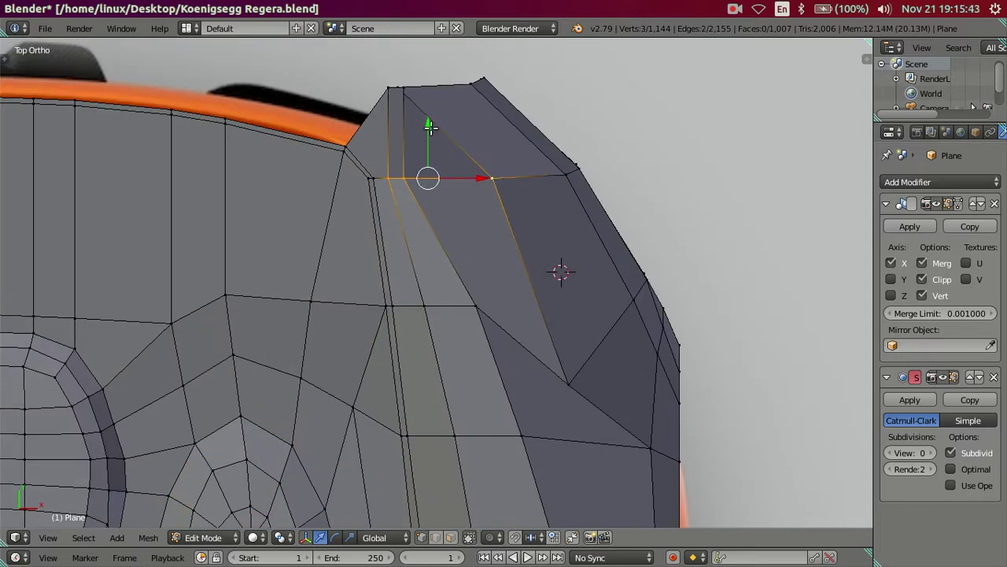
{"action": "key", "text": "z"}
{"action": "key", "text": "z"}
{"action": "mouse_move", "coordinate": [429, 129]}
{"action": "left_mouse_down"}
{"action": "mouse_move", "coordinate": [440, 122]}
{"action": "mouse_move", "coordinate": [500, 150]}
{"action": "left_mouse_up"}
{"action": "left_click", "coordinate": [443, 123]}
Step: Nudge individual deck-edge vertices along Y onto the orange reference car's outline
{"action": "right_click", "coordinate": [404, 170], "text": "shift"}
{"action": "right_click", "coordinate": [407, 188], "text": "shift"}
{"action": "right_click", "coordinate": [554, 156]}
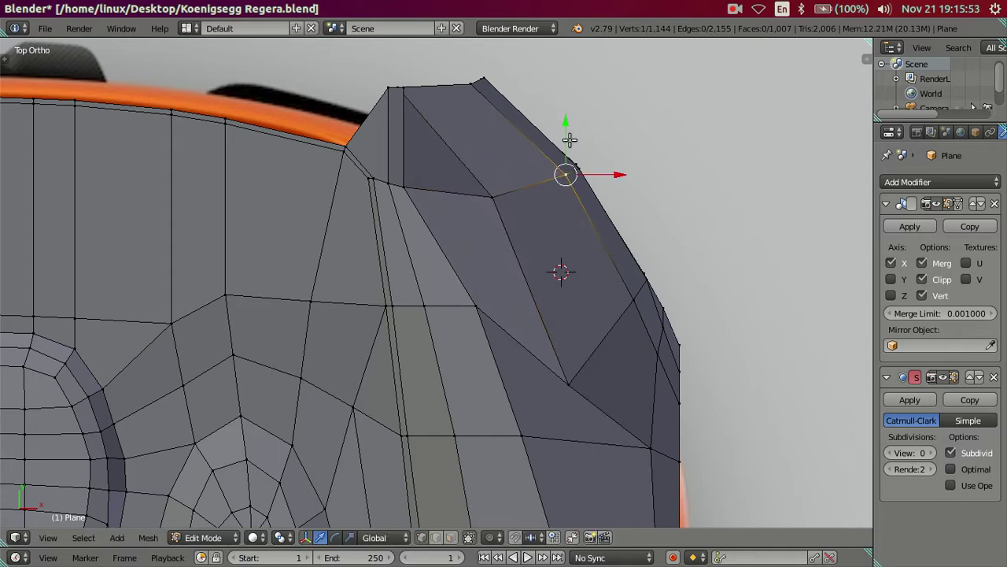
{"action": "left_click_drag", "start_coordinate": [569, 140], "coordinate": [582, 158]}
{"action": "key", "text": "a"}
{"action": "key", "text": "z"}
{"action": "middle_click_drag", "start_coordinate": [686, 242], "coordinate": [488, 144]}
Step: Slide the panel's vertical vertex column back along Y in side view
{"action": "key", "text": "z"}
{"action": "scroll", "coordinate": [494, 259], "scroll_direction": "up", "scroll_amount": 2}
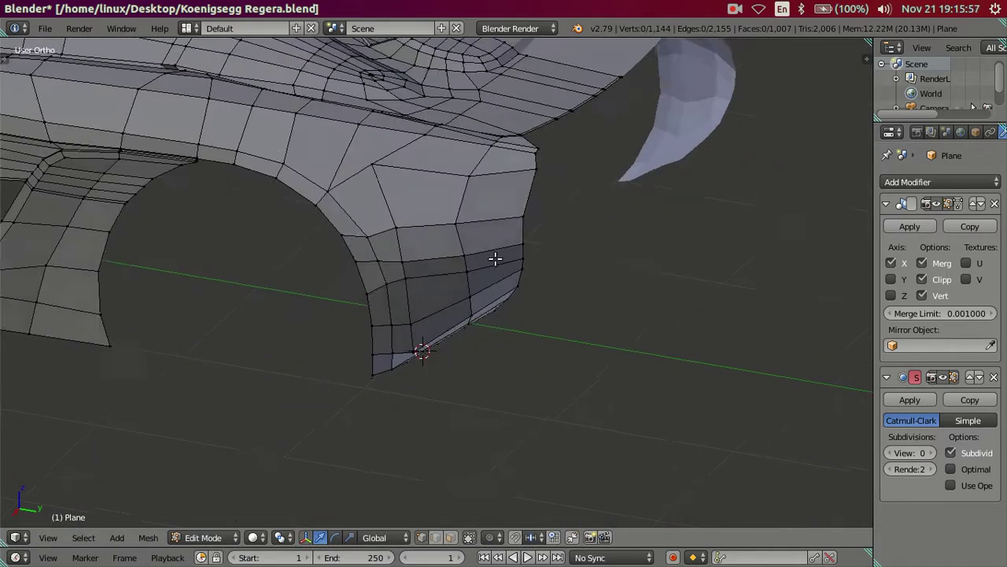
{"action": "middle_click_drag", "start_coordinate": [495, 259], "coordinate": [485, 234]}
{"action": "left_click", "coordinate": [461, 240]}
{"action": "left_click", "coordinate": [464, 262], "text": "shift"}
{"action": "left_click", "coordinate": [466, 285], "text": "shift"}
{"action": "left_click", "coordinate": [467, 303], "text": "shift"}
{"action": "left_click", "coordinate": [469, 325], "text": "shift"}
{"action": "left_click", "coordinate": [468, 346], "text": "shift"}
{"action": "key", "text": "KP_3"}
{"action": "key", "text": "shift+z"}
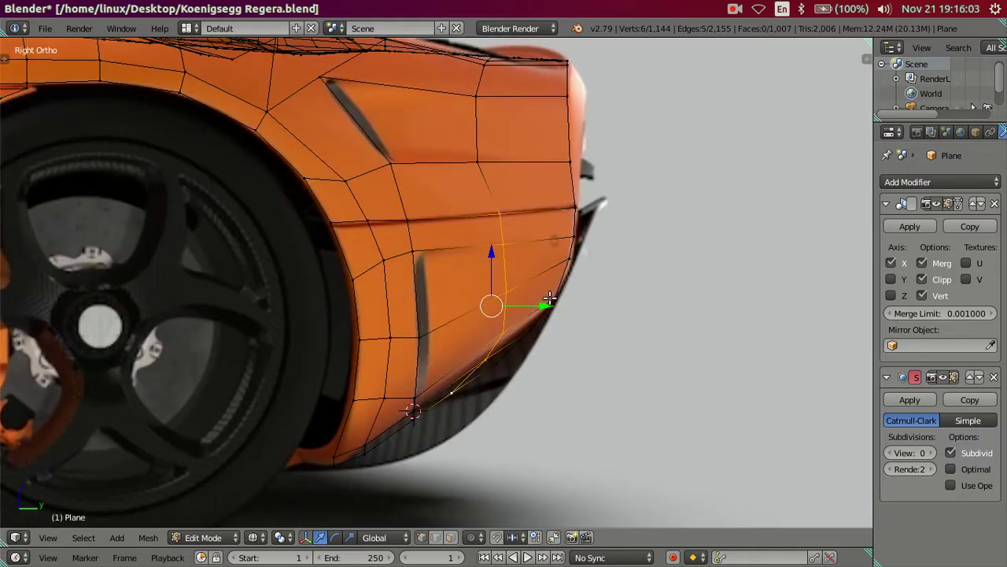
{"action": "left_click_drag", "start_coordinate": [544, 305], "coordinate": [528, 305]}
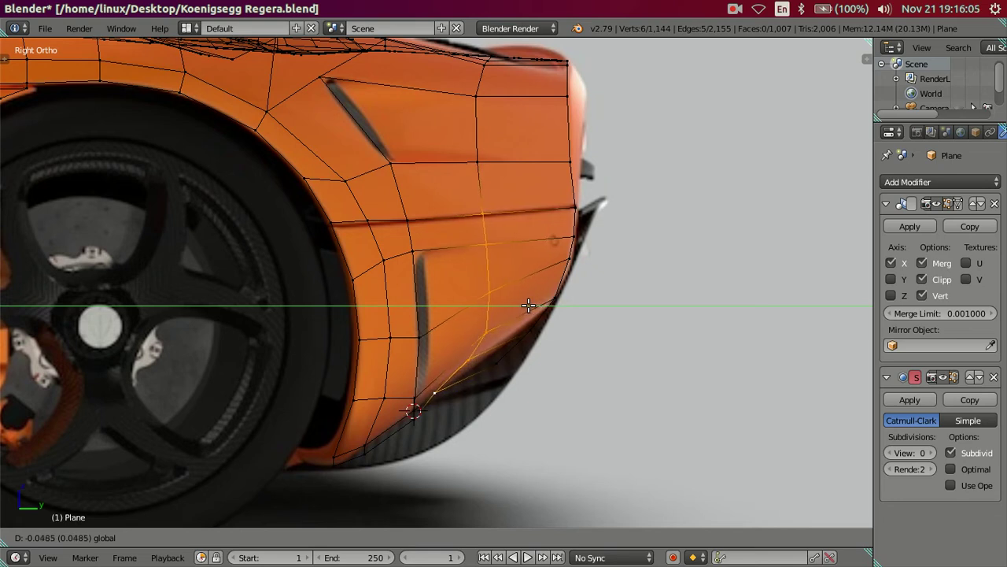
{"action": "left_click_drag", "start_coordinate": [528, 305], "coordinate": [528, 321]}
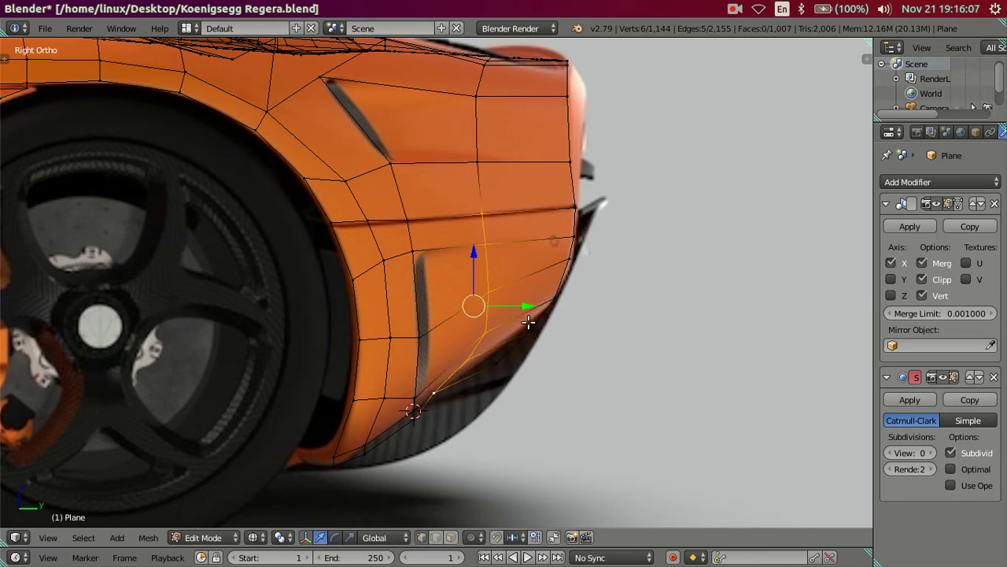
Step: Deselect the column's upper vertices and push the lower ones along Y and down
{"action": "key", "text": "c"}
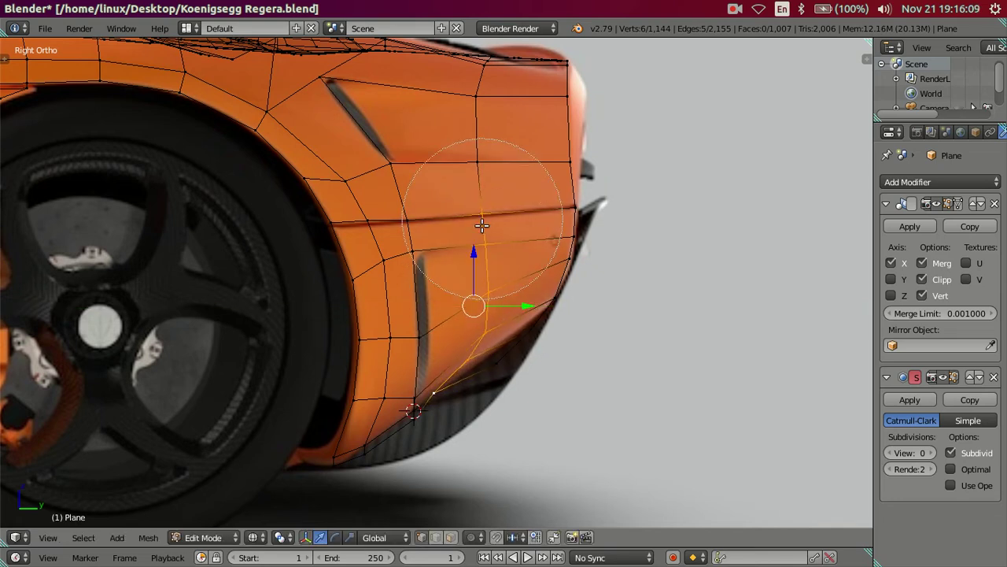
{"action": "mouse_move", "coordinate": [485, 262]}
{"action": "middle_mouse_down"}
{"action": "mouse_move", "coordinate": [477, 242]}
{"action": "mouse_move", "coordinate": [494, 218]}
{"action": "middle_mouse_up"}
{"action": "key", "text": "Escape"}
{"action": "scroll", "coordinate": [494, 219], "scroll_direction": "up", "scroll_amount": 3}
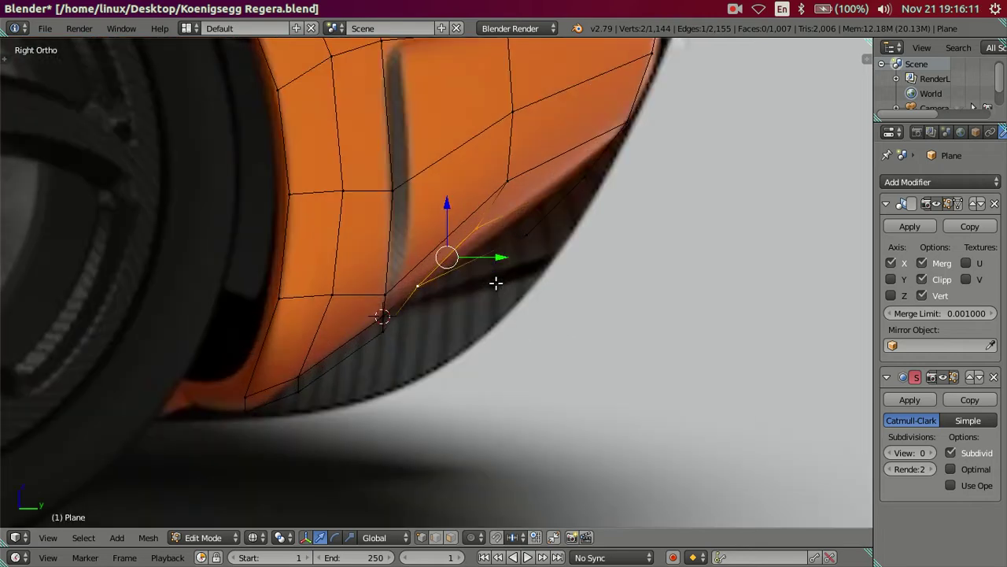
{"action": "left_click_drag", "start_coordinate": [497, 256], "coordinate": [512, 253]}
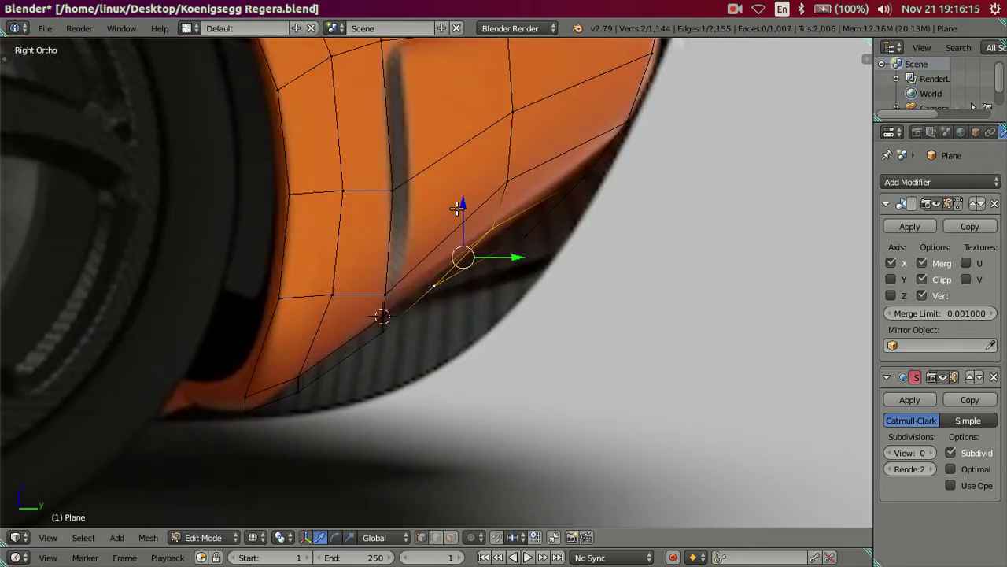
{"action": "left_click_drag", "start_coordinate": [457, 207], "coordinate": [468, 217]}
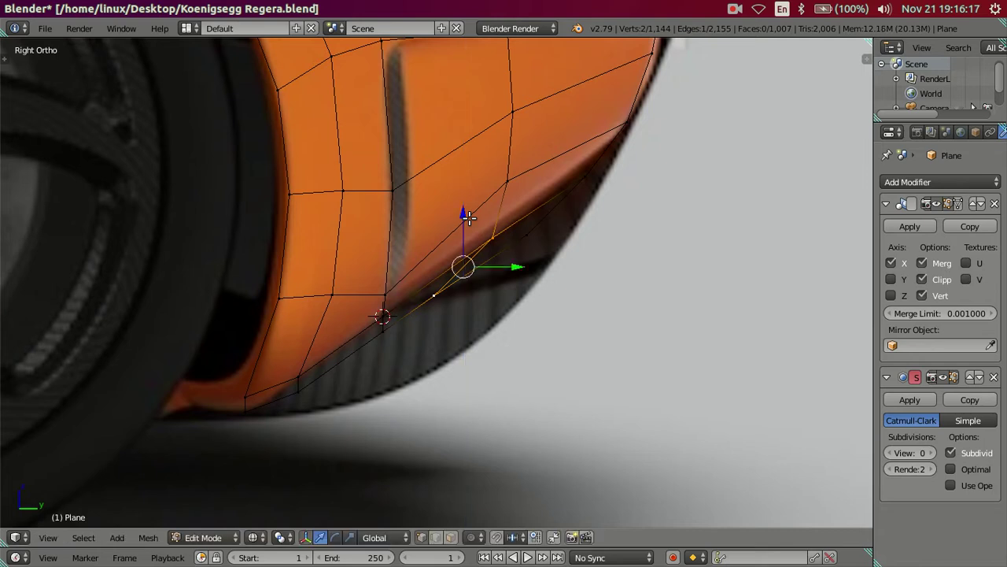
Step: Lower the vent recess vertices vertically and adjust the fender underside vertices
{"action": "right_click", "coordinate": [469, 217]}
{"action": "key", "text": "shift+z"}
{"action": "scroll", "coordinate": [488, 228], "scroll_direction": "down", "scroll_amount": 3}
{"action": "scroll", "coordinate": [496, 230], "scroll_direction": "up", "scroll_amount": 3}
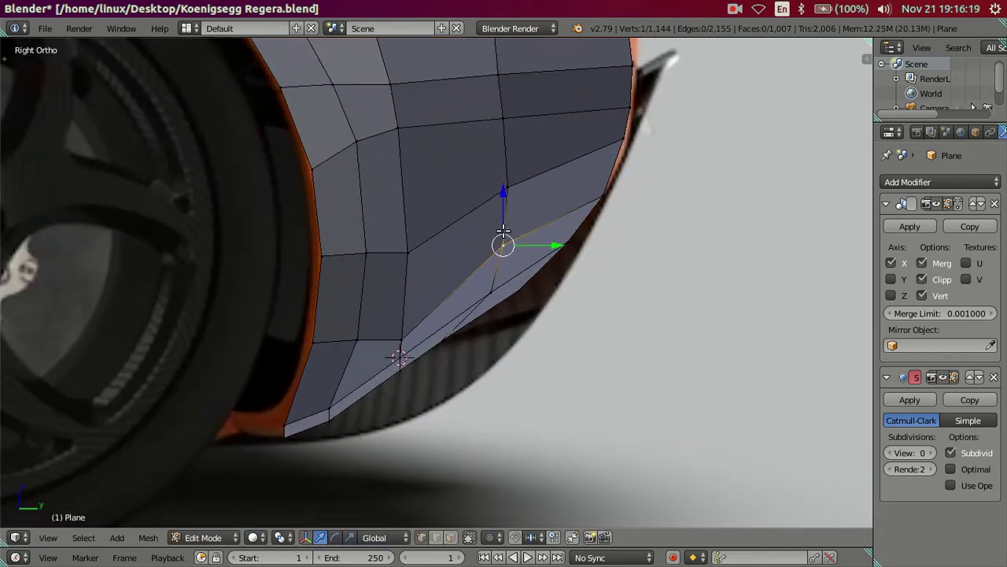
{"action": "right_click", "coordinate": [504, 181], "text": "shift"}
{"action": "left_click_drag", "start_coordinate": [505, 181], "coordinate": [517, 193]}
{"action": "middle_click_drag", "start_coordinate": [517, 194], "coordinate": [483, 275]}
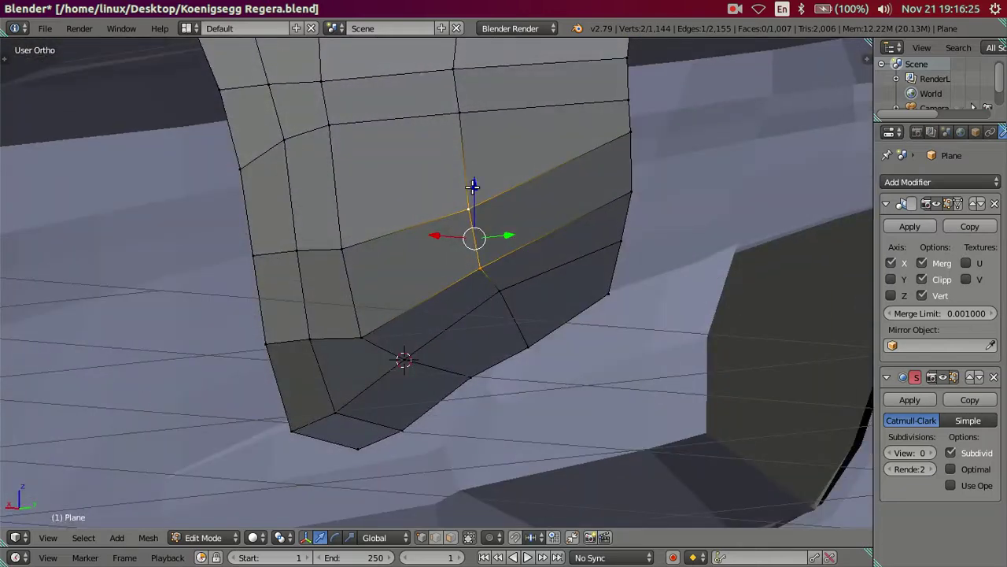
{"action": "mouse_move", "coordinate": [472, 186]}
{"action": "left_mouse_down"}
{"action": "mouse_move", "coordinate": [473, 173]}
{"action": "mouse_move", "coordinate": [480, 183]}
{"action": "left_mouse_up"}
{"action": "key", "text": "a"}
{"action": "mouse_move", "coordinate": [495, 232]}
{"action": "middle_mouse_down"}
{"action": "mouse_move", "coordinate": [470, 305]}
{"action": "mouse_move", "coordinate": [404, 285]}
{"action": "mouse_move", "coordinate": [457, 300]}
{"action": "middle_mouse_up"}
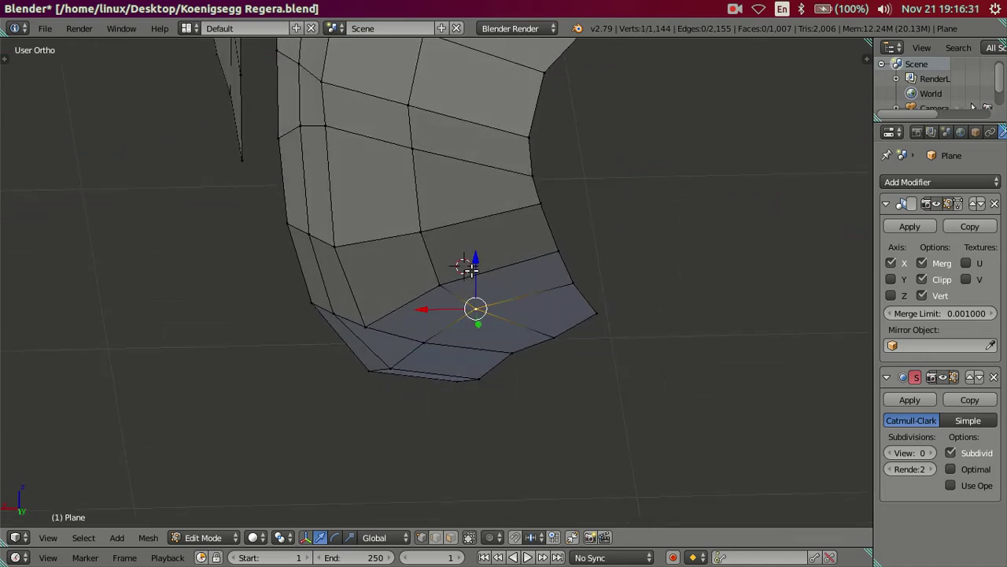
{"action": "left_click_drag", "start_coordinate": [478, 260], "coordinate": [472, 265]}
{"action": "mouse_move", "coordinate": [472, 265]}
{"action": "middle_mouse_down"}
{"action": "mouse_move", "coordinate": [544, 299]}
{"action": "mouse_move", "coordinate": [566, 267]}
{"action": "mouse_move", "coordinate": [634, 233]}
{"action": "mouse_move", "coordinate": [603, 207]}
{"action": "mouse_move", "coordinate": [539, 259]}
{"action": "mouse_move", "coordinate": [467, 272]}
{"action": "mouse_move", "coordinate": [454, 292]}
{"action": "mouse_move", "coordinate": [504, 323]}
{"action": "mouse_move", "coordinate": [493, 350]}
{"action": "mouse_move", "coordinate": [495, 247]}
{"action": "mouse_move", "coordinate": [454, 295]}
{"action": "mouse_move", "coordinate": [536, 331]}
{"action": "mouse_move", "coordinate": [611, 281]}
{"action": "mouse_move", "coordinate": [548, 274]}
{"action": "mouse_move", "coordinate": [416, 330]}
{"action": "mouse_move", "coordinate": [401, 299]}
{"action": "mouse_move", "coordinate": [370, 284]}
{"action": "mouse_move", "coordinate": [364, 307]}
{"action": "mouse_move", "coordinate": [349, 290]}
{"action": "middle_mouse_up"}
{"action": "key", "text": "a"}
{"action": "scroll", "coordinate": [467, 272], "scroll_direction": "down", "scroll_amount": 3}
Step: Switch to top view and frame the wheel-arch cage of the car mesh
{"action": "scroll", "coordinate": [350, 290], "scroll_direction": "down", "scroll_amount": 3}
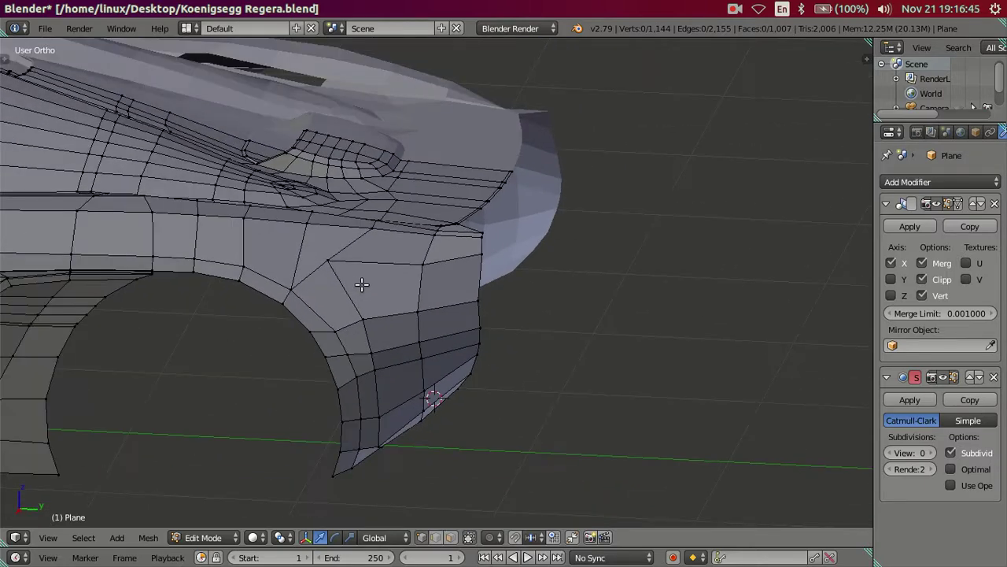
{"action": "key", "text": "KP_7"}
{"action": "scroll", "coordinate": [445, 284], "scroll_direction": "up", "scroll_amount": 2}
{"action": "middle_click_drag", "start_coordinate": [446, 284], "coordinate": [457, 301], "text": "shift"}
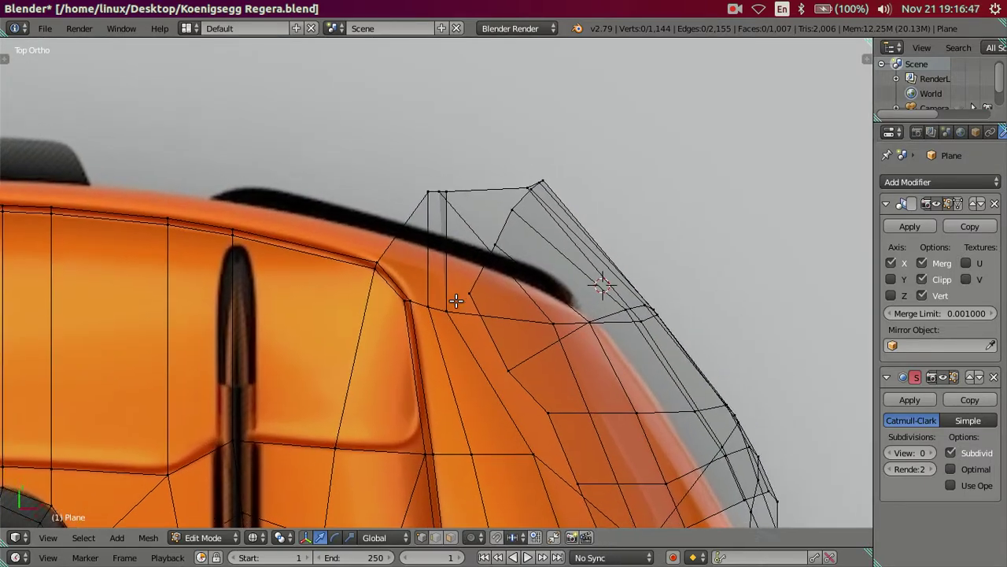
{"action": "scroll", "coordinate": [456, 301], "scroll_direction": "down", "scroll_amount": 3}
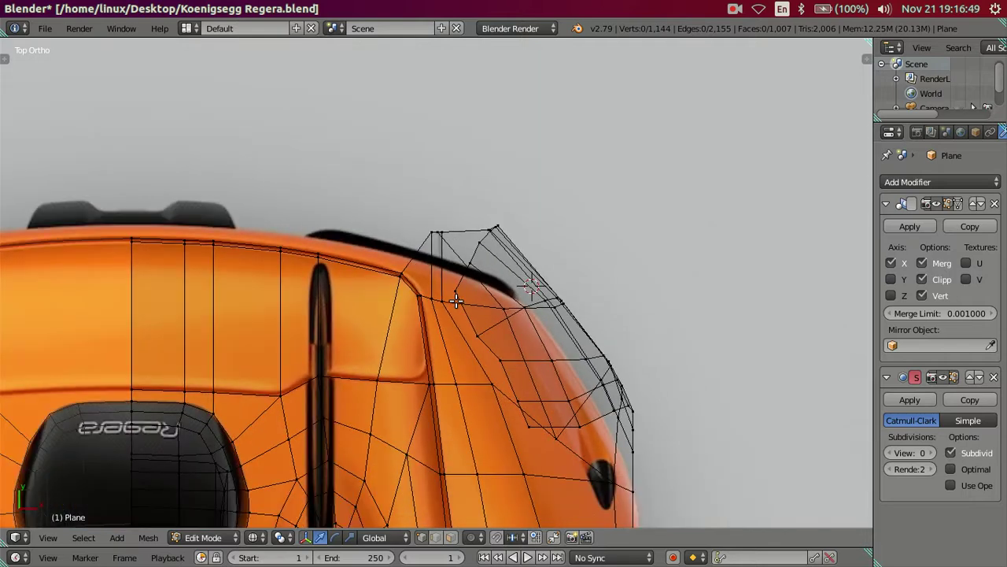
{"action": "scroll", "coordinate": [477, 330], "scroll_direction": "up", "scroll_amount": 1}
{"action": "scroll", "coordinate": [429, 212], "scroll_direction": "up", "scroll_amount": 1}
{"action": "scroll", "coordinate": [426, 221], "scroll_direction": "down", "scroll_amount": 3}
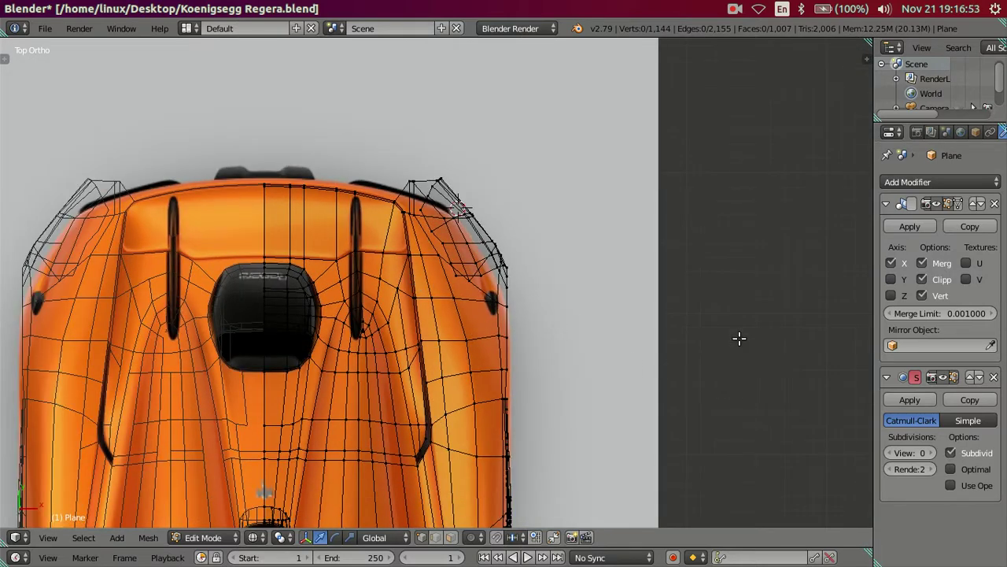
Step: In the sidebar, return the top reference image's vertical offset from 0.30 to 0.00
{"action": "key", "text": "n"}
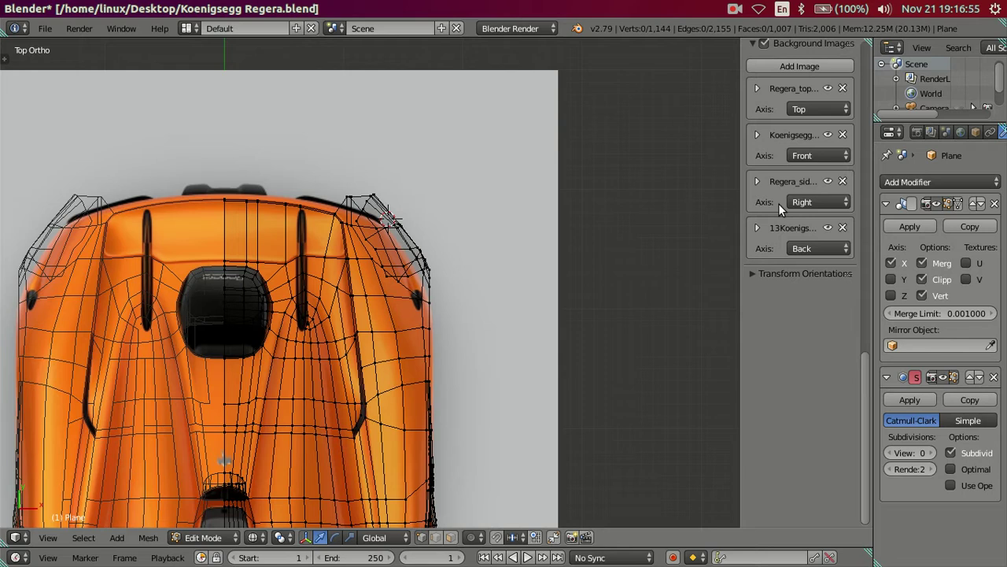
{"action": "scroll", "coordinate": [768, 112], "scroll_direction": "up", "scroll_amount": 1}
{"action": "left_click", "coordinate": [756, 118]}
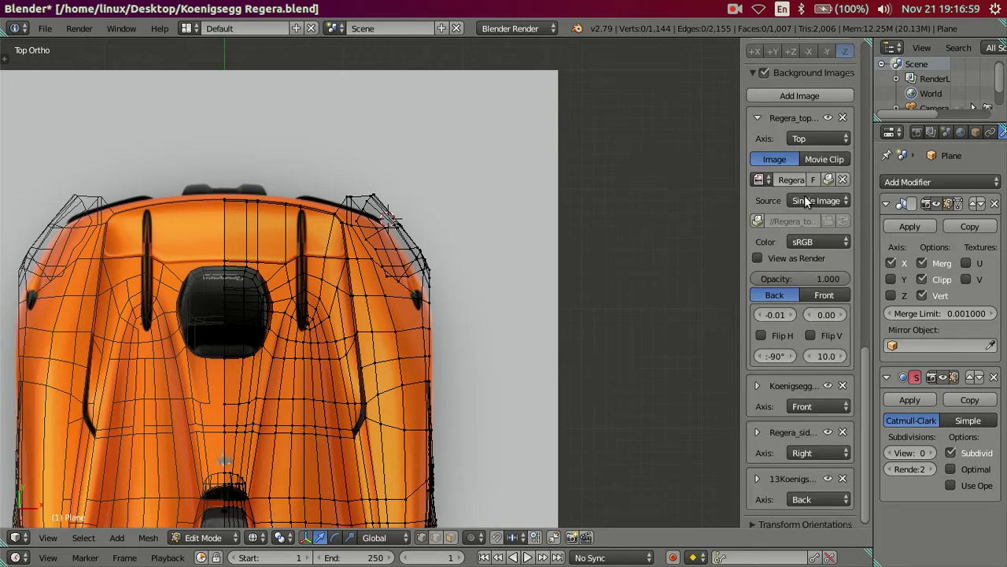
{"action": "left_click_drag", "start_coordinate": [809, 314], "coordinate": [842, 316]}
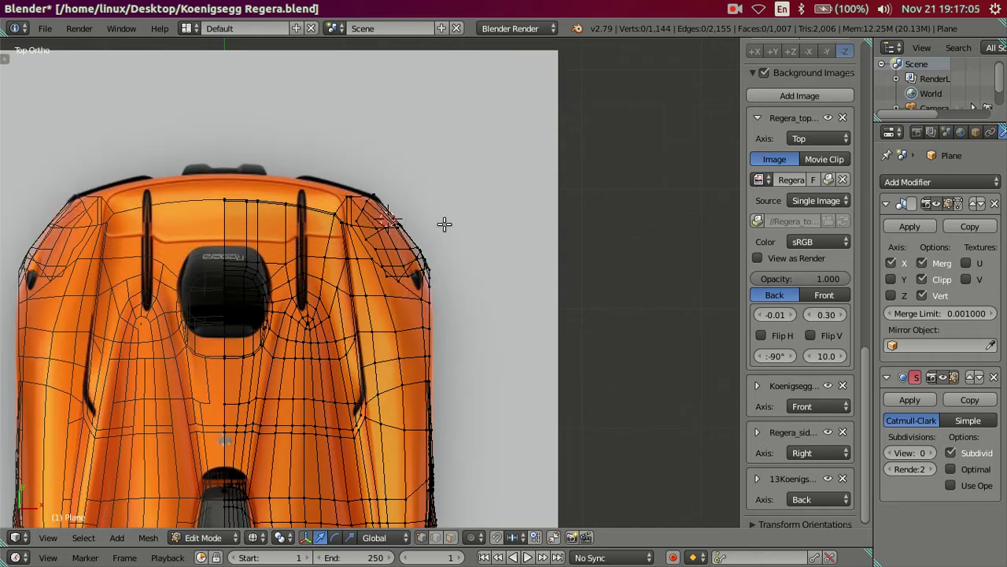
{"action": "scroll", "coordinate": [300, 209], "scroll_direction": "up", "scroll_amount": 2}
{"action": "scroll", "coordinate": [300, 209], "scroll_direction": "up", "scroll_amount": 1}
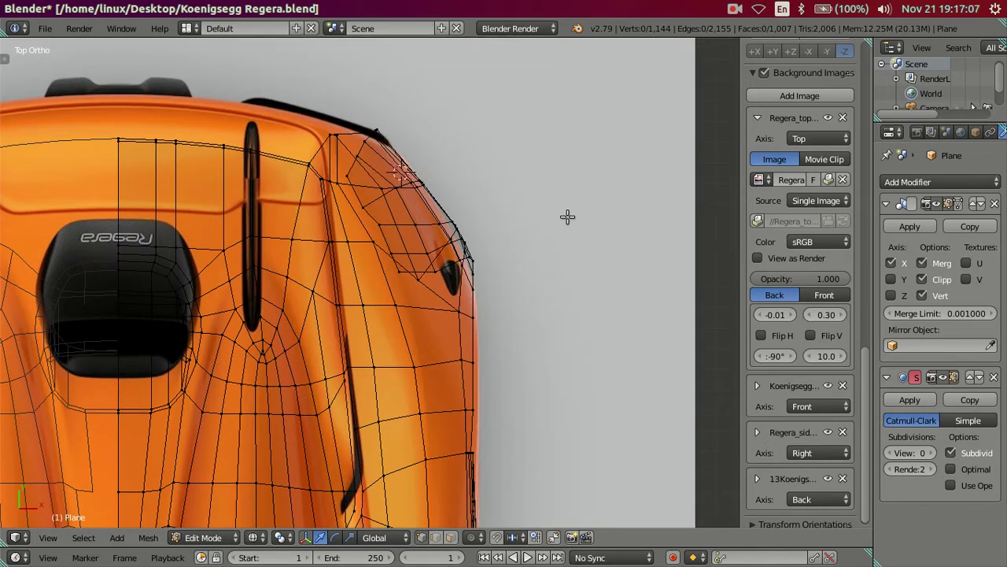
{"action": "left_click_drag", "start_coordinate": [842, 314], "coordinate": [842, 312]}
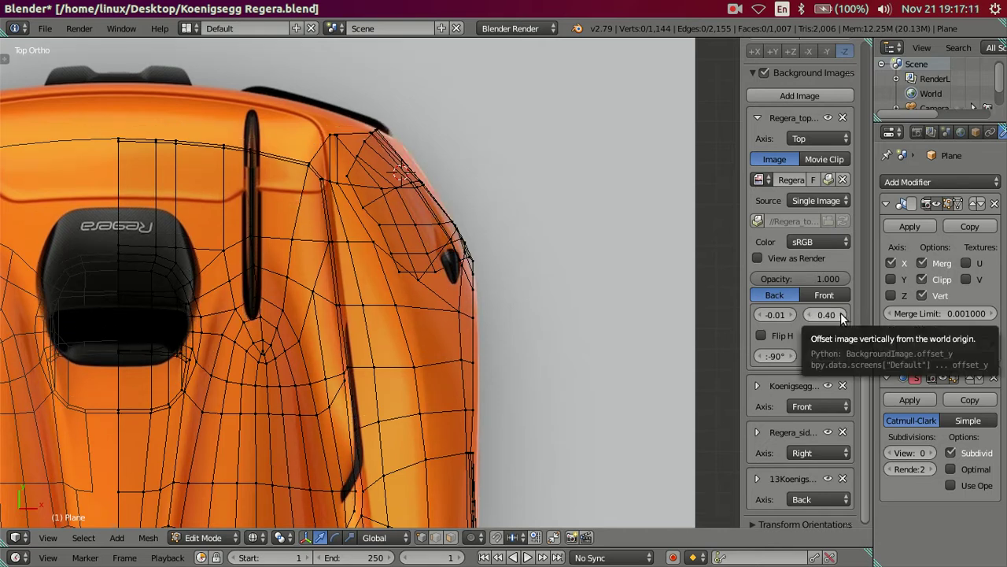
{"action": "left_click_drag", "start_coordinate": [805, 313], "coordinate": [795, 313]}
{"action": "scroll", "coordinate": [634, 241], "scroll_direction": "down", "scroll_amount": 1}
{"action": "scroll", "coordinate": [639, 242], "scroll_direction": "down", "scroll_amount": 2}
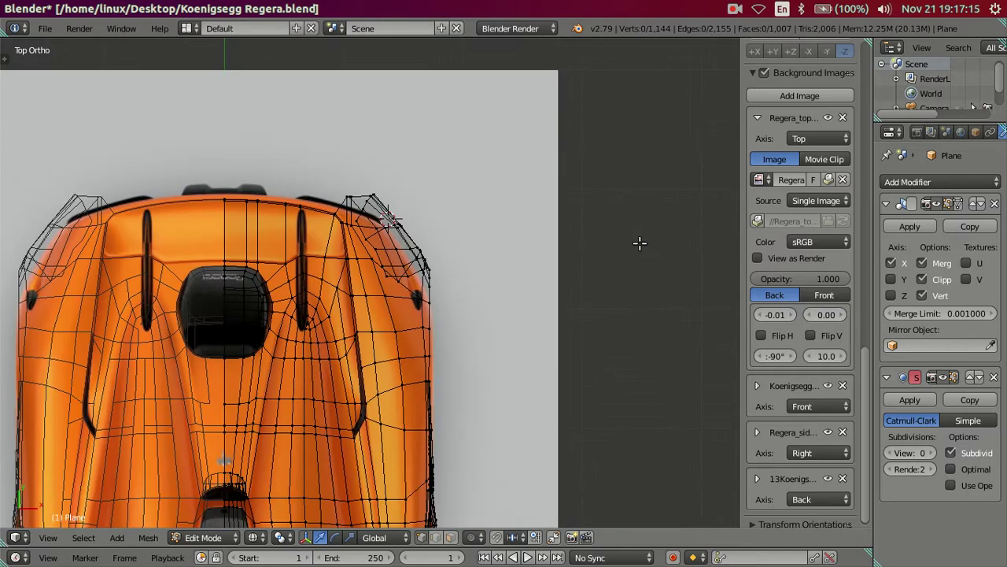
Step: Collapse the image settings, hide the sidebar, and orbit to an angled view of the body
{"action": "left_click", "coordinate": [757, 117]}
{"action": "key", "text": "n"}
{"action": "scroll", "coordinate": [535, 237], "scroll_direction": "up", "scroll_amount": 1}
{"action": "scroll", "coordinate": [551, 284], "scroll_direction": "up", "scroll_amount": 1}
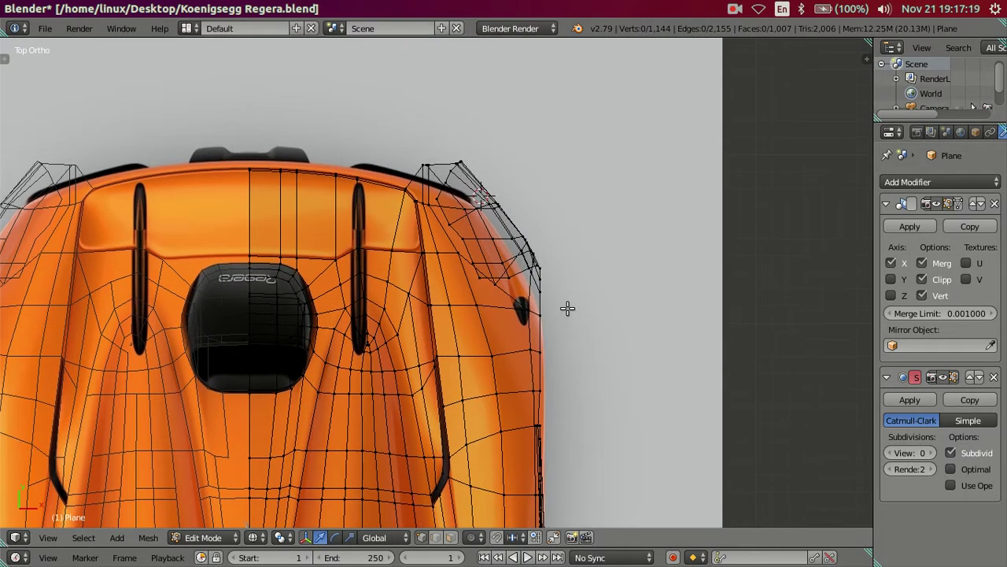
{"action": "middle_click_drag", "start_coordinate": [567, 308], "coordinate": [379, 399]}
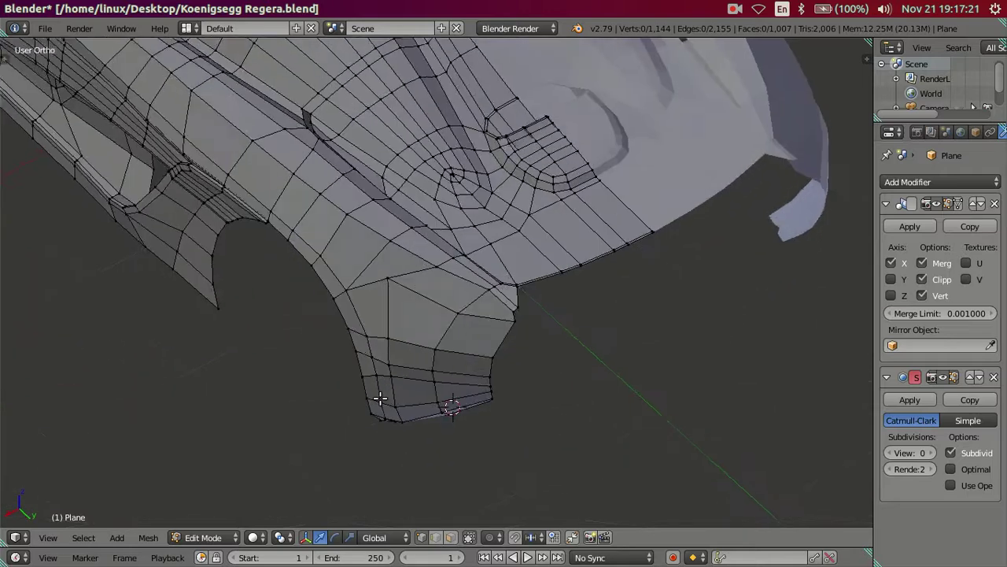
Step: Go to the right side view and orbit around to the lower rear corner
{"action": "scroll", "coordinate": [517, 367], "scroll_direction": "up", "scroll_amount": 2}
{"action": "scroll", "coordinate": [473, 394], "scroll_direction": "up", "scroll_amount": 1}
{"action": "scroll", "coordinate": [491, 353], "scroll_direction": "up", "scroll_amount": 2}
{"action": "scroll", "coordinate": [512, 379], "scroll_direction": "up", "scroll_amount": 2}
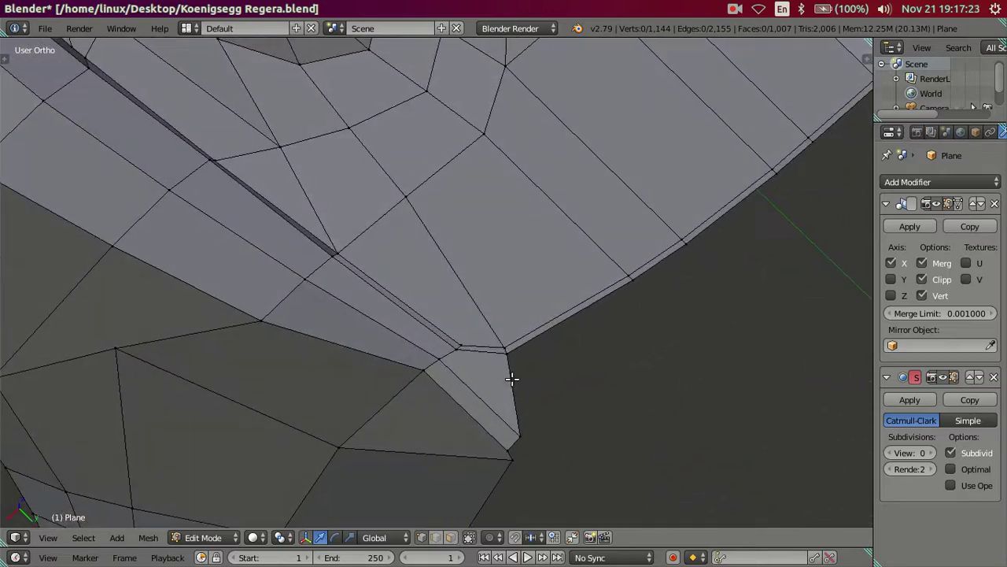
{"action": "scroll", "coordinate": [512, 380], "scroll_direction": "down", "scroll_amount": 2}
{"action": "scroll", "coordinate": [530, 304], "scroll_direction": "down", "scroll_amount": 1}
{"action": "key", "text": "KP_3"}
{"action": "scroll", "coordinate": [571, 209], "scroll_direction": "up", "scroll_amount": 1}
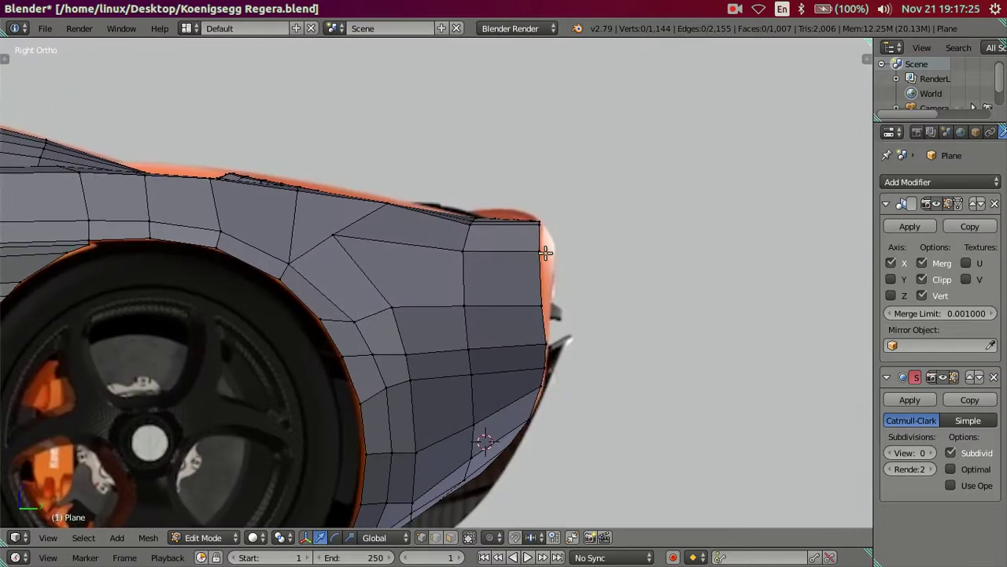
{"action": "scroll", "coordinate": [545, 253], "scroll_direction": "up", "scroll_amount": 1}
{"action": "mouse_move", "coordinate": [542, 251]}
{"action": "middle_mouse_down"}
{"action": "mouse_move", "coordinate": [547, 312]}
{"action": "mouse_move", "coordinate": [433, 326]}
{"action": "mouse_move", "coordinate": [359, 272]}
{"action": "mouse_move", "coordinate": [350, 253]}
{"action": "middle_mouse_up"}
{"action": "middle_click_drag", "start_coordinate": [345, 248], "coordinate": [263, 232]}
Step: Select the four vertices of the lower rear corner face
{"action": "right_click", "coordinate": [251, 238]}
{"action": "right_click", "coordinate": [181, 316], "text": "shift"}
{"action": "right_click", "coordinate": [315, 244], "text": "shift"}
{"action": "right_click", "coordinate": [243, 319], "text": "shift"}
{"action": "mouse_move", "coordinate": [242, 319]}
{"action": "middle_mouse_down"}
{"action": "mouse_move", "coordinate": [383, 292]}
{"action": "mouse_move", "coordinate": [409, 260]}
{"action": "mouse_move", "coordinate": [439, 312]}
{"action": "mouse_move", "coordinate": [438, 299]}
{"action": "middle_mouse_up"}
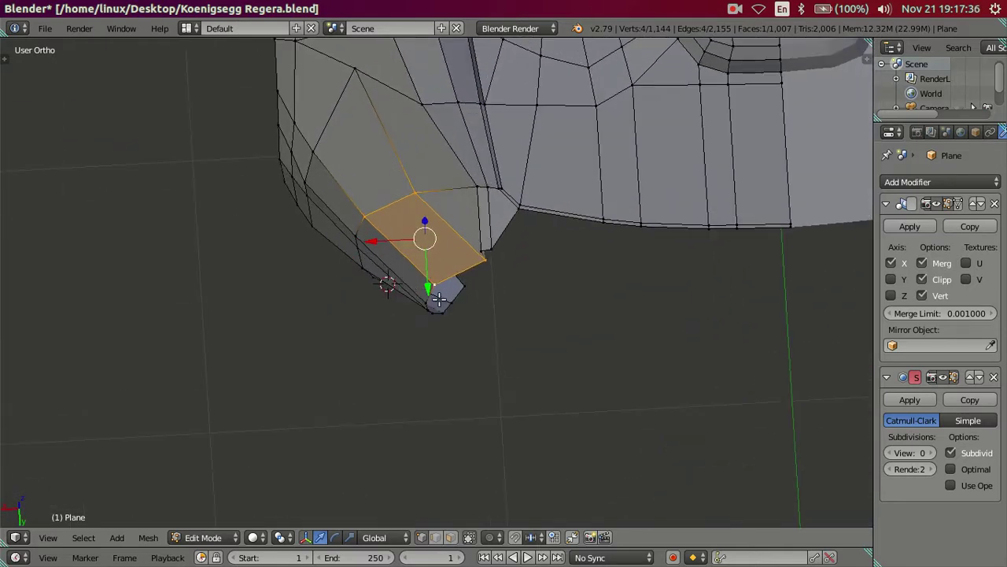
Step: Move the corner tip vertex sideways along X
{"action": "right_click", "coordinate": [481, 262]}
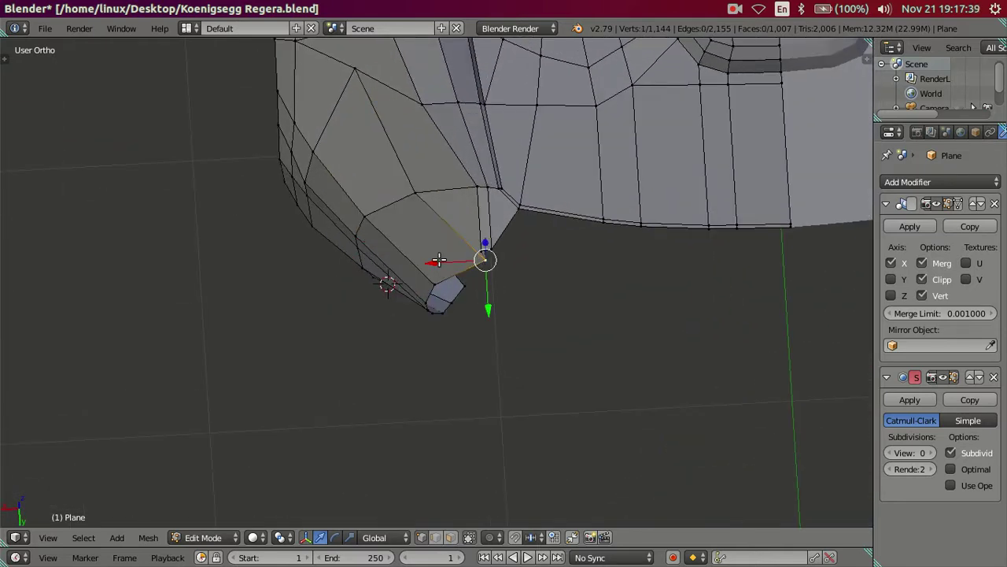
{"action": "key", "text": "g"}
{"action": "key", "text": "x"}
{"action": "left_click", "coordinate": [420, 252]}
{"action": "mouse_move", "coordinate": [420, 252]}
{"action": "middle_mouse_down"}
{"action": "mouse_move", "coordinate": [446, 207]}
{"action": "mouse_move", "coordinate": [441, 162]}
{"action": "mouse_move", "coordinate": [432, 223]}
{"action": "middle_mouse_up"}
{"action": "scroll", "coordinate": [426, 224], "scroll_direction": "up", "scroll_amount": 2}
Step: In top view, slide the selected corner vertices left along X over the wireframe reference
{"action": "right_click", "coordinate": [450, 156], "text": "shift"}
{"action": "mouse_move", "coordinate": [450, 161]}
{"action": "middle_mouse_down"}
{"action": "mouse_move", "coordinate": [499, 252]}
{"action": "mouse_move", "coordinate": [595, 292]}
{"action": "middle_mouse_up"}
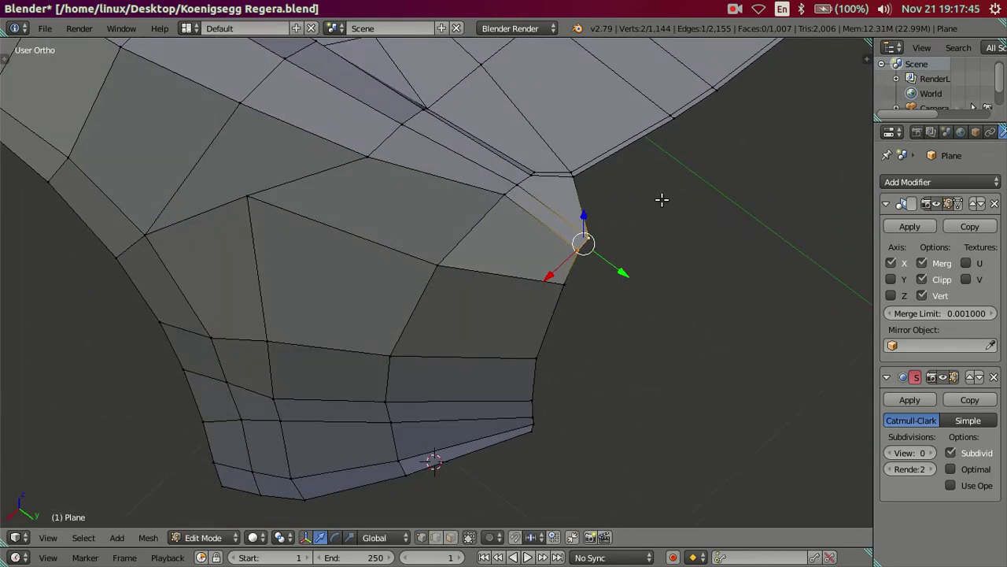
{"action": "key", "text": "KP_7"}
{"action": "scroll", "coordinate": [430, 141], "scroll_direction": "up", "scroll_amount": 2}
{"action": "left_click_drag", "start_coordinate": [446, 174], "coordinate": [396, 174]}
{"action": "key", "text": "z"}
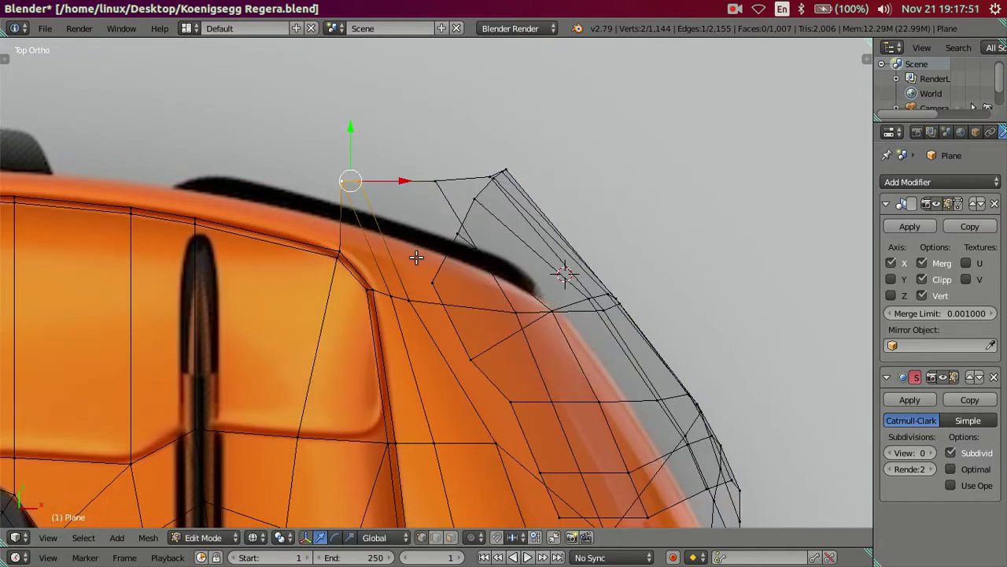
Step: Move the deck-edge vertex along Y onto the reference car's top outline
{"action": "key", "text": "g"}
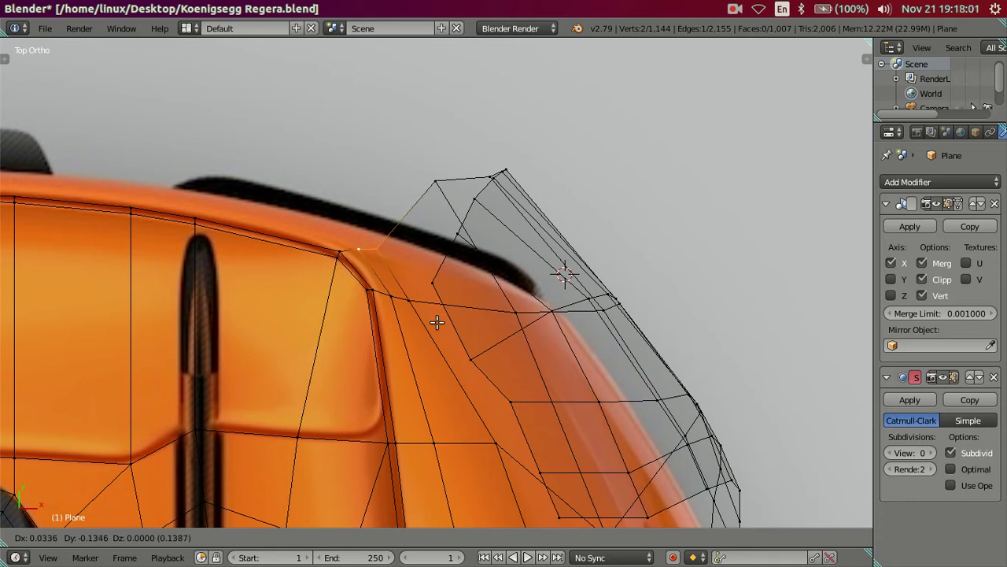
{"action": "left_click", "coordinate": [436, 322]}
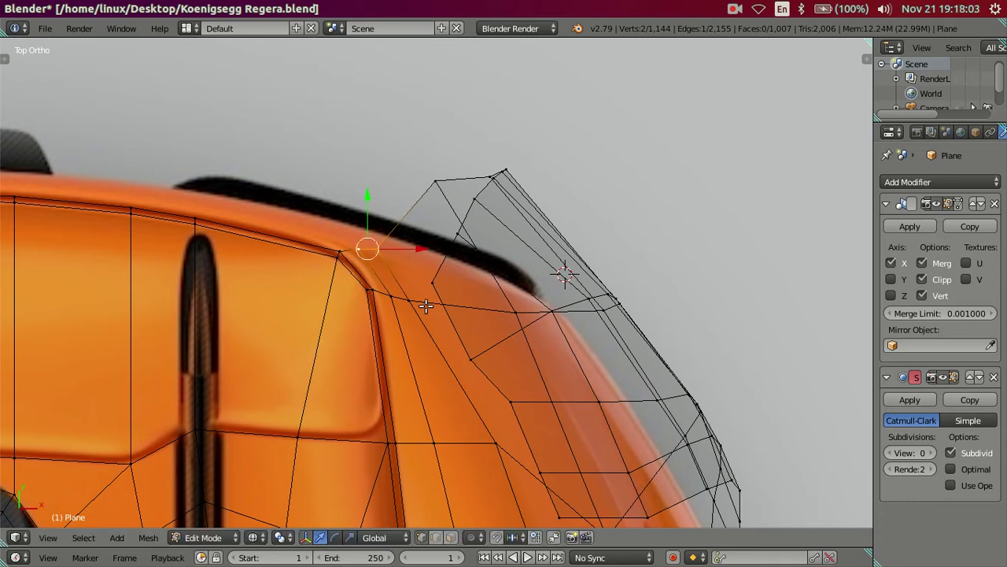
{"action": "middle_click_drag", "start_coordinate": [402, 282], "coordinate": [529, 319], "text": "shift"}
{"action": "key", "text": "g"}
{"action": "left_click", "coordinate": [528, 335]}
{"action": "key", "text": "g"}
{"action": "key", "text": "y"}
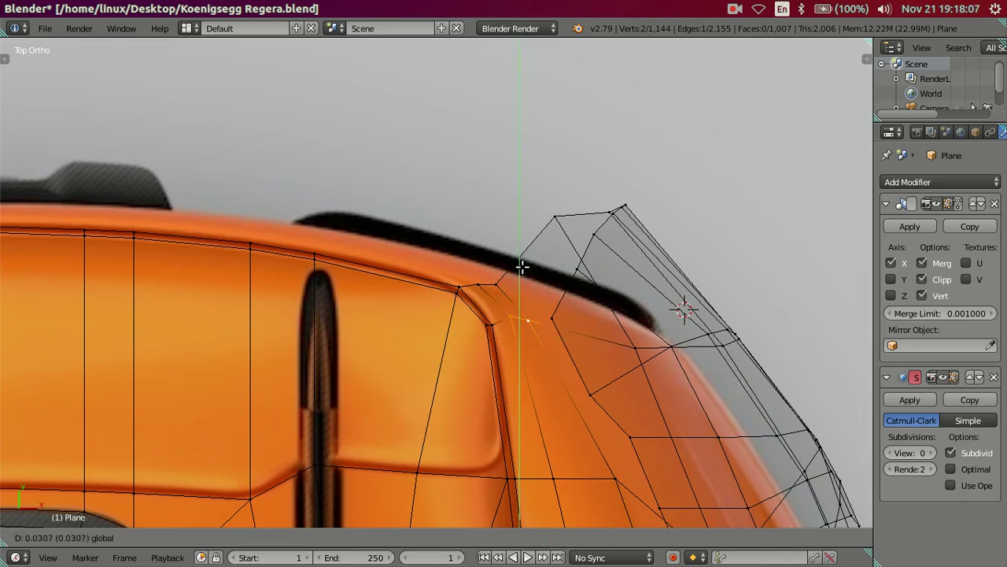
{"action": "left_click", "coordinate": [531, 289]}
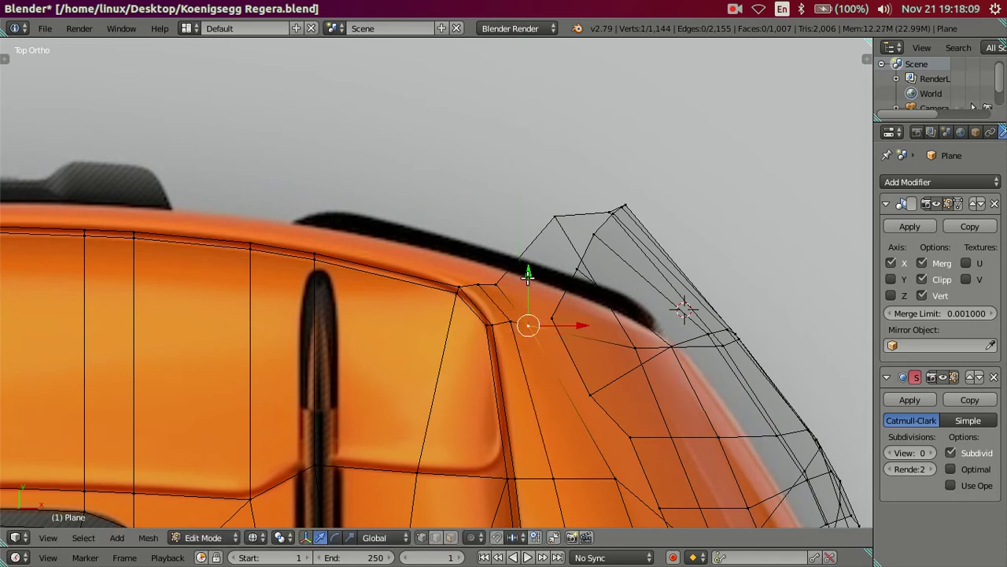
{"action": "key", "text": "g"}
{"action": "key", "text": "y"}
{"action": "left_click", "coordinate": [549, 287]}
Step: Raise the next outline vertex along Y, then compare the deck in solid and wireframe
{"action": "right_click", "coordinate": [635, 346]}
{"action": "key", "text": "g"}
{"action": "key", "text": "y"}
{"action": "left_click", "coordinate": [634, 275]}
{"action": "right_click", "coordinate": [512, 313]}
{"action": "key", "text": "z"}
{"action": "key", "text": "z"}
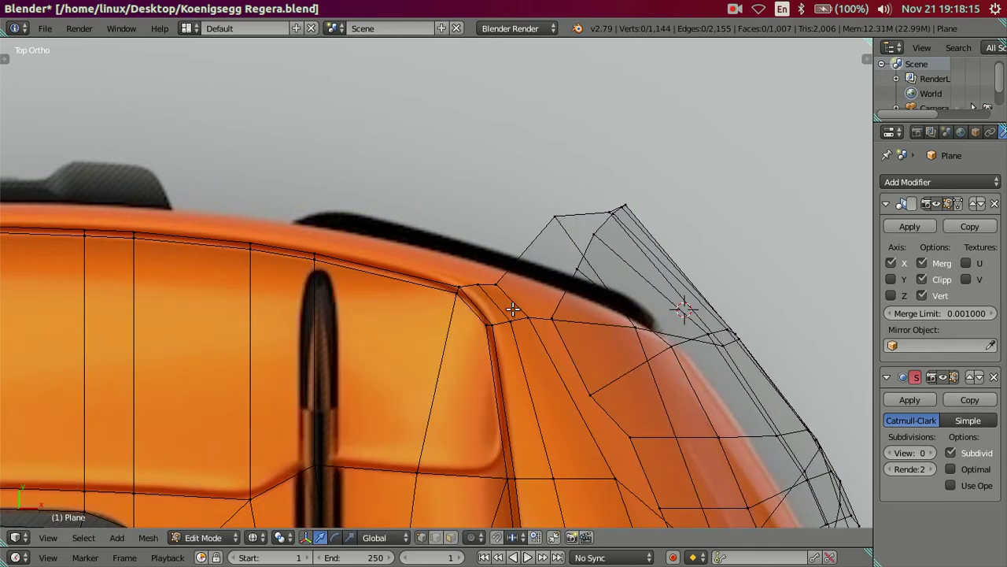
{"action": "middle_click_drag", "start_coordinate": [476, 286], "coordinate": [504, 310], "text": "shift"}
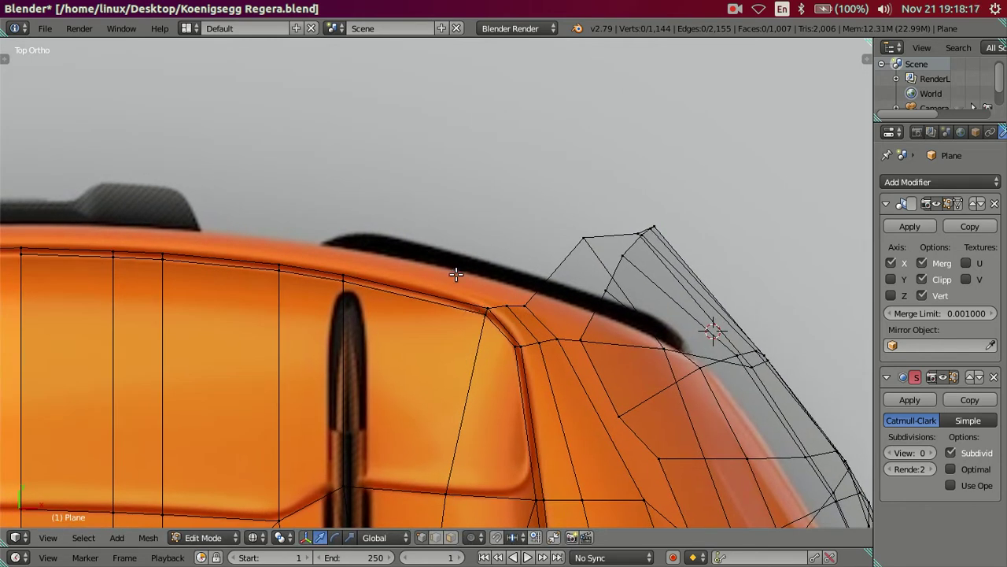
{"action": "key", "text": "z"}
{"action": "key", "text": "z"}
{"action": "middle_click_drag", "start_coordinate": [533, 304], "coordinate": [559, 336], "text": "shift"}
{"action": "key", "text": "z"}
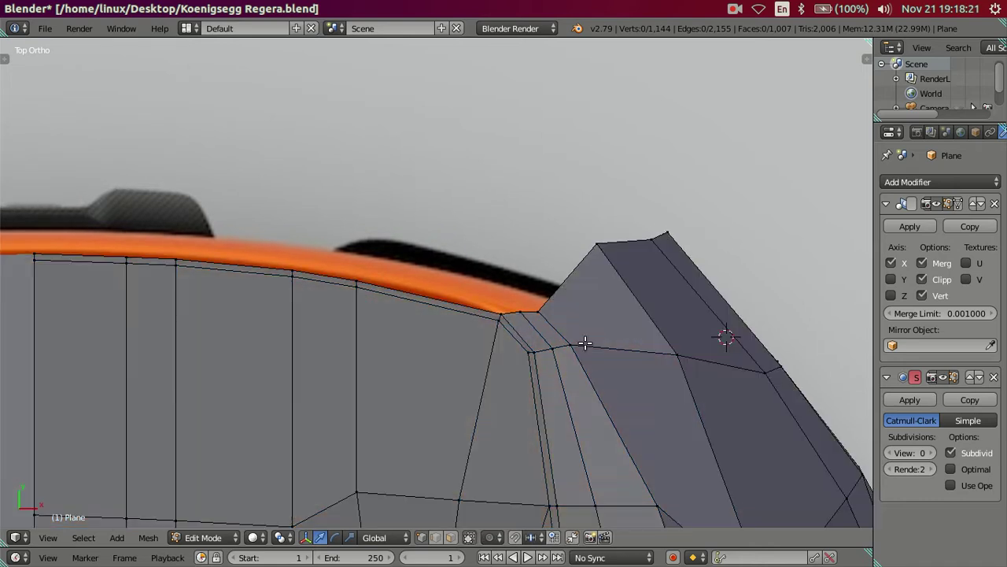
{"action": "scroll", "coordinate": [567, 338], "scroll_direction": "down", "scroll_amount": 3}
{"action": "scroll", "coordinate": [524, 338], "scroll_direction": "up", "scroll_amount": 3}
{"action": "middle_click_drag", "start_coordinate": [524, 338], "coordinate": [572, 363], "text": "shift"}
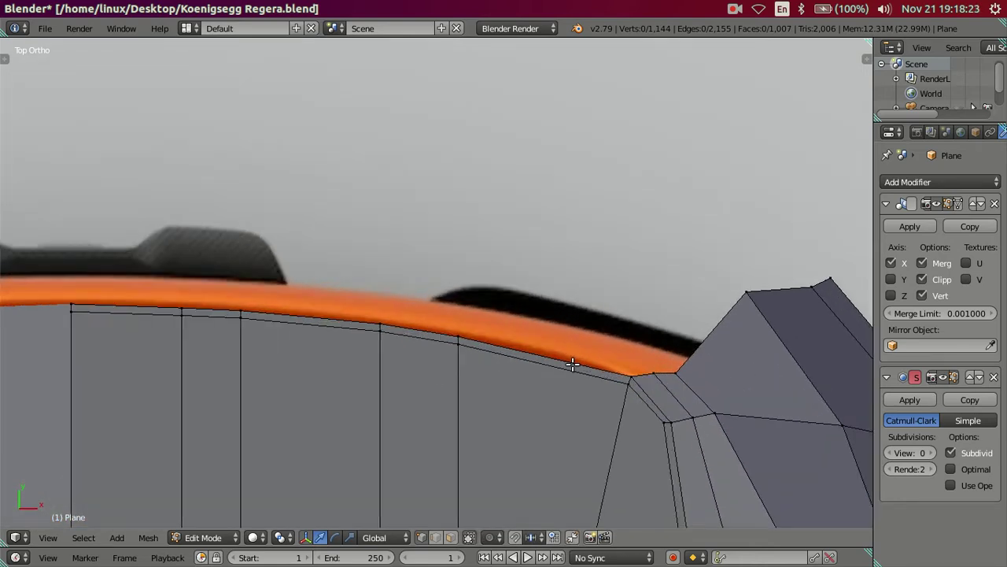
Step: Extrude the deck's top edge loop and raise the new edge along Y to the orange body edge
{"action": "right_click", "coordinate": [75, 300]}
{"action": "right_click", "coordinate": [461, 327], "text": "alt"}
{"action": "key", "text": "e"}
{"action": "key", "text": "Escape"}
{"action": "key", "text": "alt+z"}
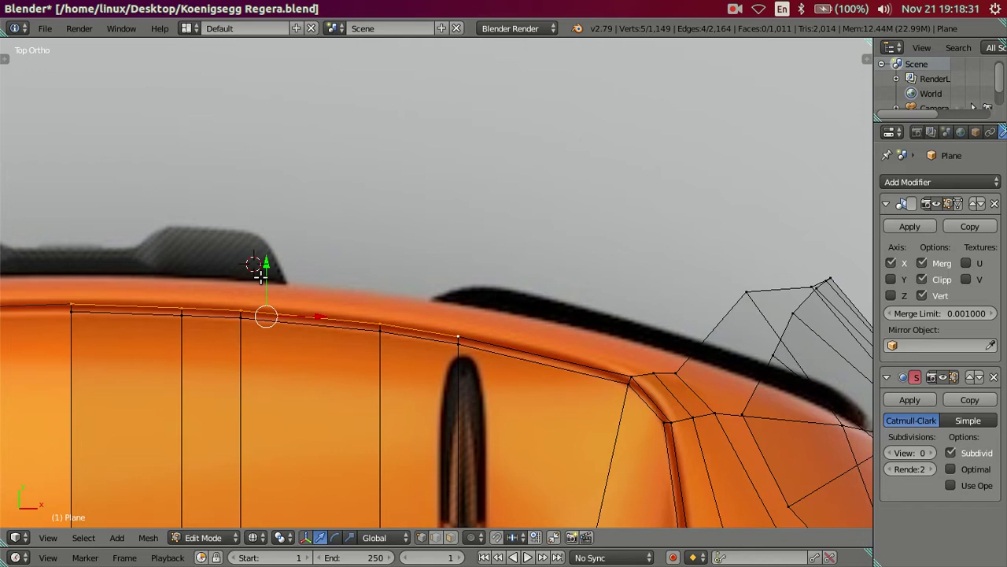
{"action": "scroll", "coordinate": [259, 276], "scroll_direction": "down", "scroll_amount": 2}
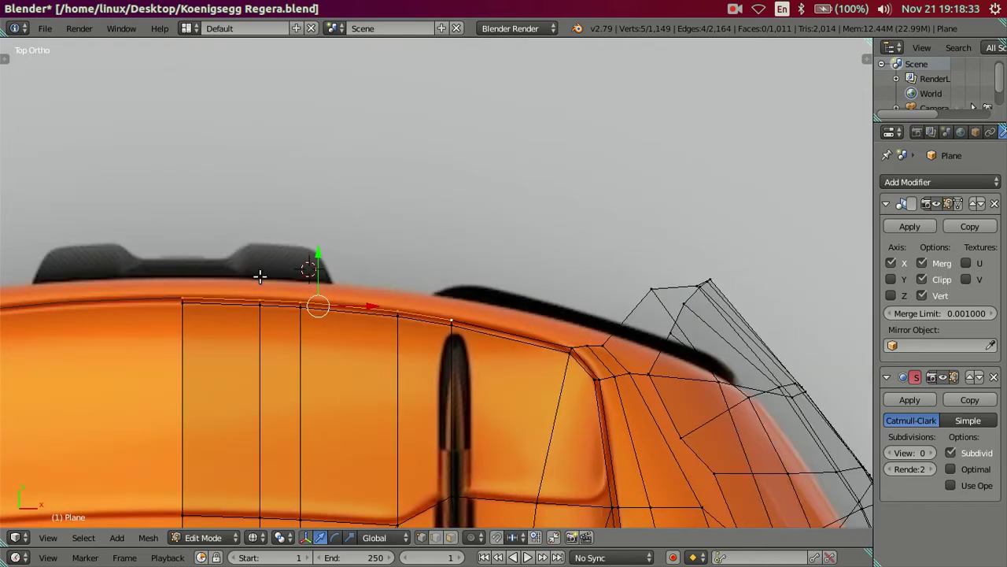
{"action": "scroll", "coordinate": [259, 275], "scroll_direction": "up", "scroll_amount": 2}
{"action": "key", "text": "alt+z"}
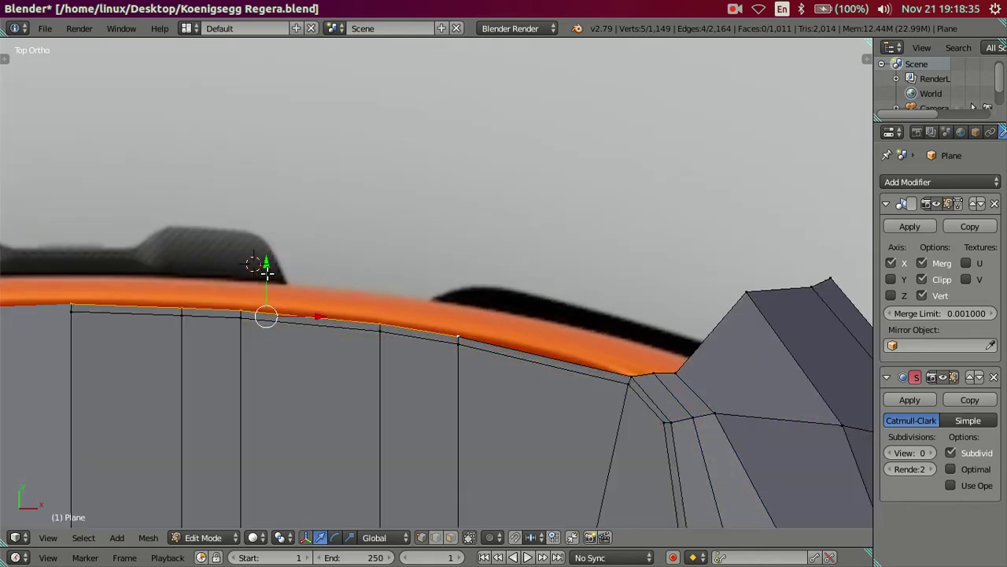
{"action": "key", "text": "g"}
{"action": "key", "text": "y"}
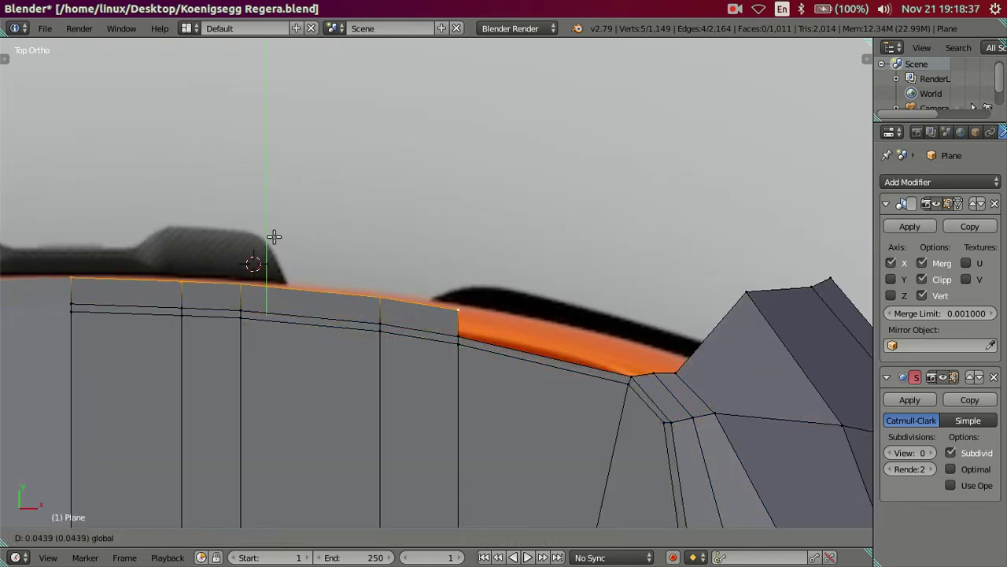
{"action": "left_click", "coordinate": [286, 243]}
{"action": "mouse_move", "coordinate": [377, 344]}
{"action": "middle_mouse_down"}
{"action": "mouse_move", "coordinate": [231, 293]}
{"action": "mouse_move", "coordinate": [191, 225]}
{"action": "mouse_move", "coordinate": [254, 409]}
{"action": "mouse_move", "coordinate": [423, 197]}
{"action": "middle_mouse_up"}
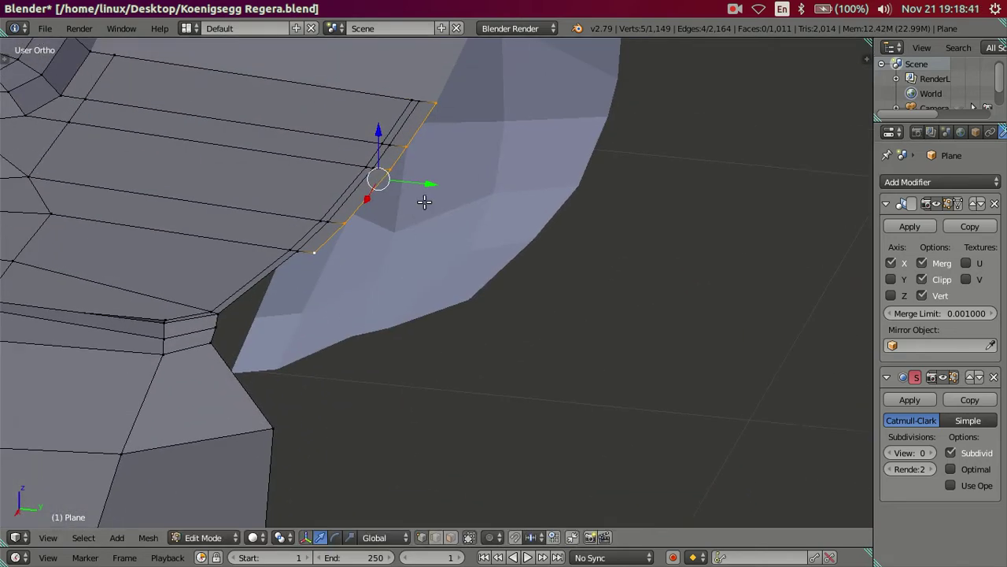
Step: Reposition the new edge along Y, then lower it along Z in the back view
{"action": "key", "text": "g"}
{"action": "key", "text": "y"}
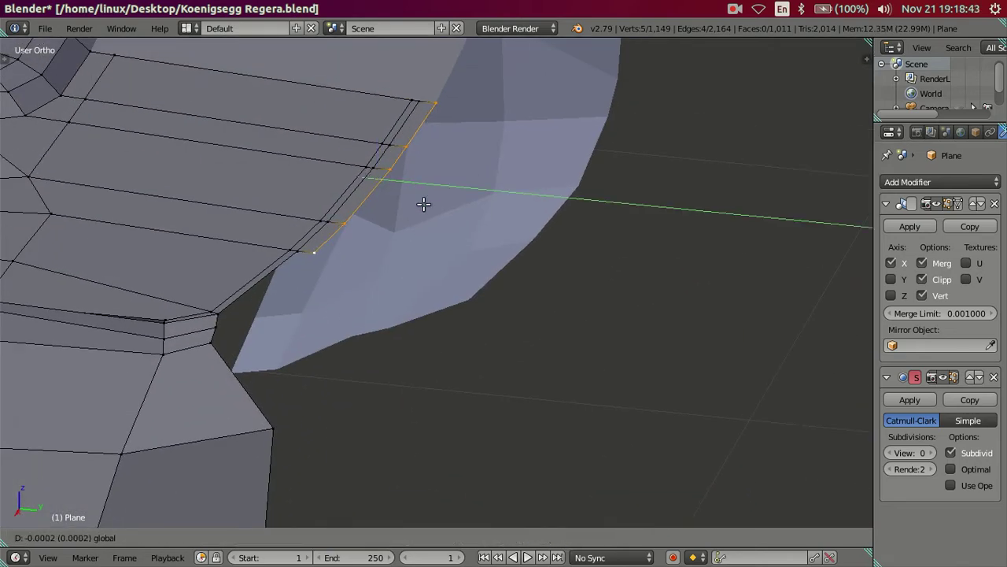
{"action": "left_click", "coordinate": [420, 203]}
{"action": "key", "text": "ctrl+KP_1"}
{"action": "key", "text": "z"}
{"action": "key", "text": "z"}
{"action": "key", "text": "z"}
{"action": "middle_click_drag", "start_coordinate": [522, 231], "coordinate": [356, 247], "text": "shift"}
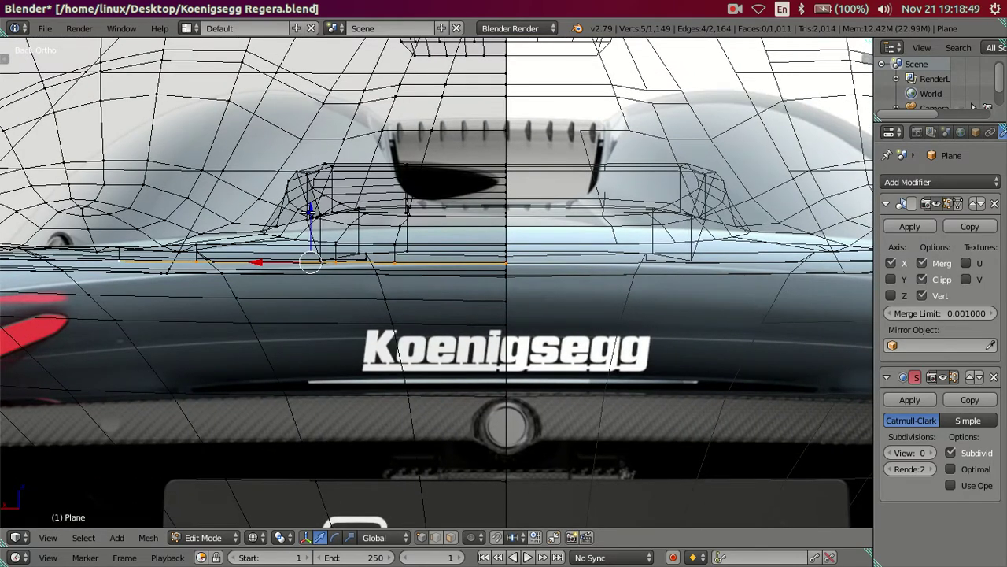
{"action": "left_click_drag", "start_coordinate": [311, 211], "coordinate": [311, 233]}
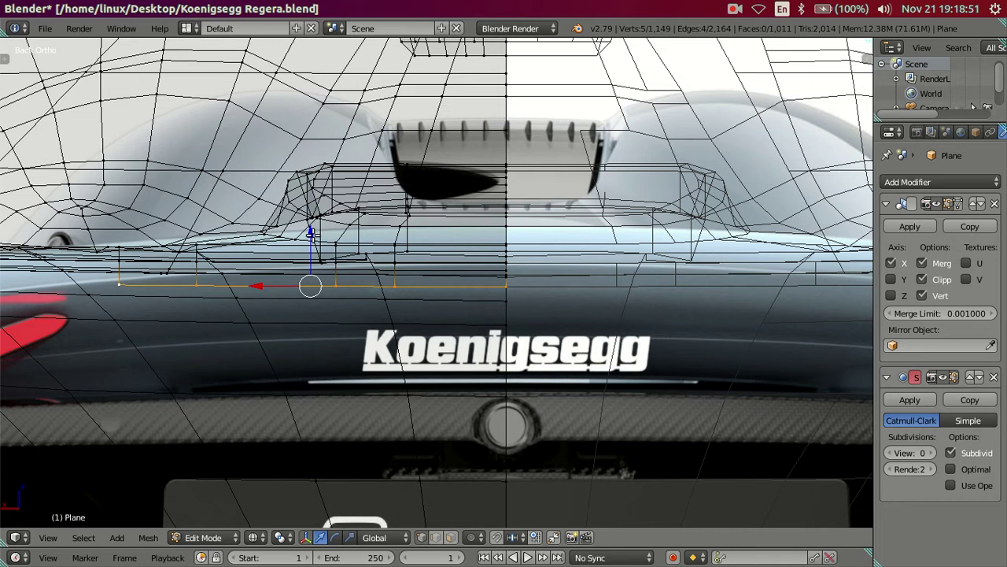
Step: Slide the edge loop along Y and check it from around the rear fender
{"action": "key", "text": "z"}
{"action": "mouse_move", "coordinate": [311, 233]}
{"action": "middle_mouse_down"}
{"action": "mouse_move", "coordinate": [388, 270]}
{"action": "mouse_move", "coordinate": [487, 285]}
{"action": "mouse_move", "coordinate": [453, 309]}
{"action": "middle_mouse_up"}
{"action": "left_click_drag", "start_coordinate": [414, 321], "coordinate": [404, 322]}
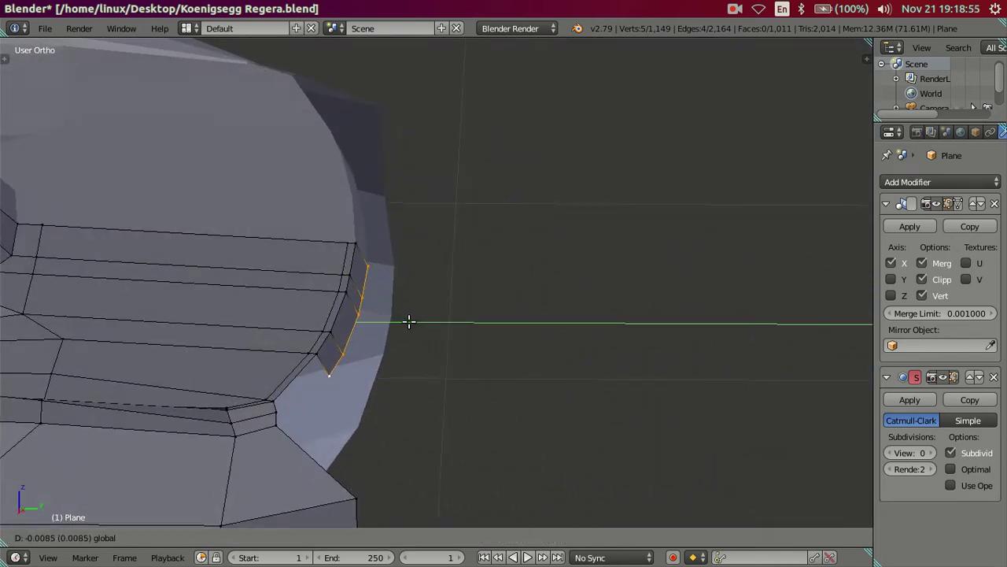
{"action": "mouse_move", "coordinate": [404, 322]}
{"action": "middle_mouse_down"}
{"action": "mouse_move", "coordinate": [351, 346]}
{"action": "mouse_move", "coordinate": [335, 341]}
{"action": "mouse_move", "coordinate": [301, 295]}
{"action": "middle_mouse_up"}
{"action": "mouse_move", "coordinate": [294, 244]}
{"action": "middle_mouse_down"}
{"action": "mouse_move", "coordinate": [294, 233]}
{"action": "mouse_move", "coordinate": [344, 321]}
{"action": "mouse_move", "coordinate": [428, 295]}
{"action": "middle_mouse_up"}
{"action": "key", "text": "g"}
{"action": "key", "text": "y"}
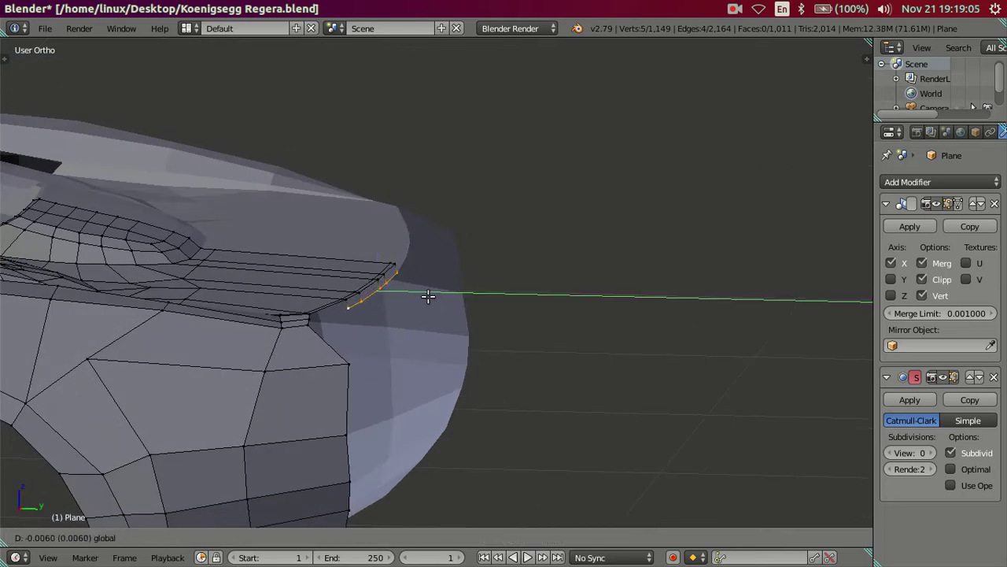
{"action": "left_click", "coordinate": [428, 295]}
{"action": "mouse_move", "coordinate": [428, 295]}
{"action": "middle_mouse_down"}
{"action": "mouse_move", "coordinate": [456, 288]}
{"action": "mouse_move", "coordinate": [459, 346]}
{"action": "mouse_move", "coordinate": [432, 353]}
{"action": "mouse_move", "coordinate": [483, 281]}
{"action": "mouse_move", "coordinate": [386, 292]}
{"action": "mouse_move", "coordinate": [333, 256]}
{"action": "mouse_move", "coordinate": [333, 283]}
{"action": "mouse_move", "coordinate": [359, 332]}
{"action": "mouse_move", "coordinate": [437, 289]}
{"action": "middle_mouse_up"}
Step: Fill a face between the fender corner vertices
{"action": "key", "text": "a"}
{"action": "scroll", "coordinate": [464, 280], "scroll_direction": "up", "scroll_amount": 2}
{"action": "right_click", "coordinate": [421, 254]}
{"action": "right_click", "coordinate": [495, 199], "text": "ctrl"}
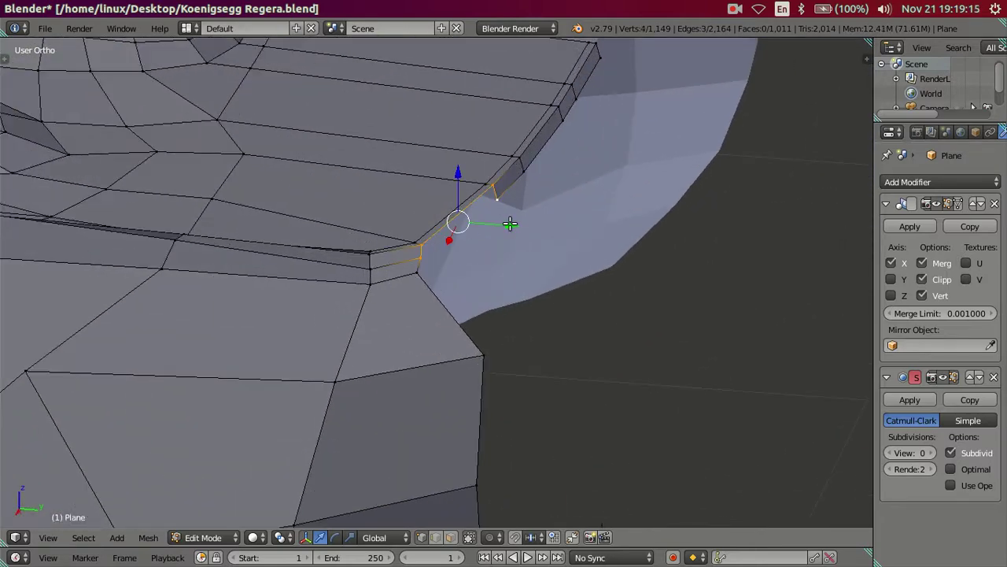
{"action": "key", "text": "f"}
Step: Nudge a fender edge vertex along Y and frame the rear wheel-arch corner
{"action": "right_click", "coordinate": [426, 258]}
{"action": "mouse_move", "coordinate": [425, 258]}
{"action": "middle_mouse_down"}
{"action": "mouse_move", "coordinate": [513, 272]}
{"action": "mouse_move", "coordinate": [539, 189]}
{"action": "mouse_move", "coordinate": [495, 336]}
{"action": "middle_mouse_up"}
{"action": "scroll", "coordinate": [495, 336], "scroll_direction": "up", "scroll_amount": 2}
{"action": "mouse_move", "coordinate": [600, 274]}
{"action": "left_mouse_down"}
{"action": "mouse_move", "coordinate": [546, 233]}
{"action": "mouse_move", "coordinate": [552, 271]}
{"action": "mouse_move", "coordinate": [555, 258]}
{"action": "left_mouse_up"}
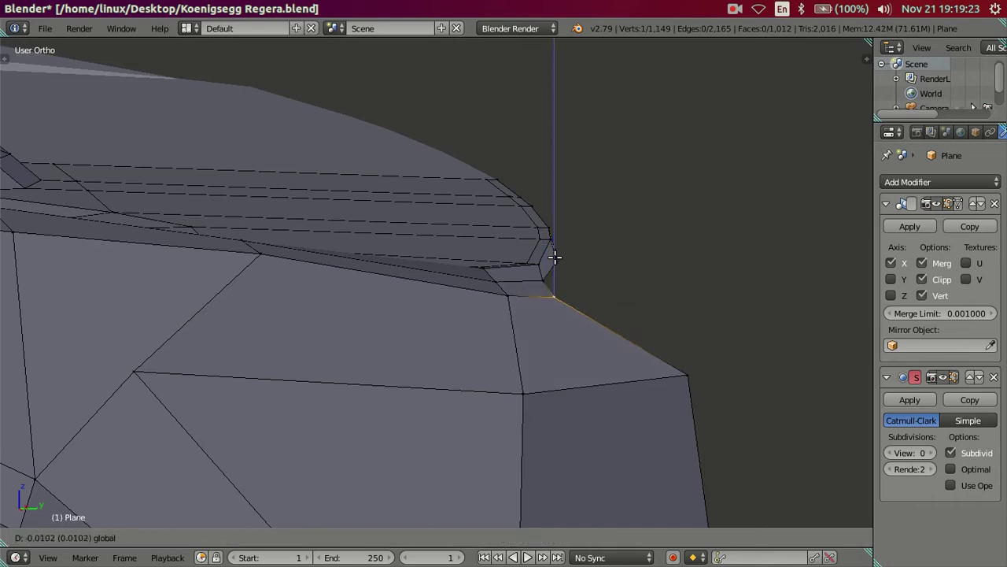
{"action": "mouse_move", "coordinate": [555, 258]}
{"action": "middle_mouse_down"}
{"action": "mouse_move", "coordinate": [582, 344]}
{"action": "mouse_move", "coordinate": [562, 355]}
{"action": "mouse_move", "coordinate": [492, 355]}
{"action": "mouse_move", "coordinate": [553, 260]}
{"action": "mouse_move", "coordinate": [485, 277]}
{"action": "mouse_move", "coordinate": [446, 355]}
{"action": "mouse_move", "coordinate": [466, 245]}
{"action": "mouse_move", "coordinate": [472, 334]}
{"action": "mouse_move", "coordinate": [447, 409]}
{"action": "mouse_move", "coordinate": [441, 366]}
{"action": "mouse_move", "coordinate": [421, 406]}
{"action": "mouse_move", "coordinate": [408, 332]}
{"action": "mouse_move", "coordinate": [386, 330]}
{"action": "mouse_move", "coordinate": [396, 276]}
{"action": "mouse_move", "coordinate": [387, 220]}
{"action": "mouse_move", "coordinate": [360, 240]}
{"action": "mouse_move", "coordinate": [428, 294]}
{"action": "middle_mouse_up"}
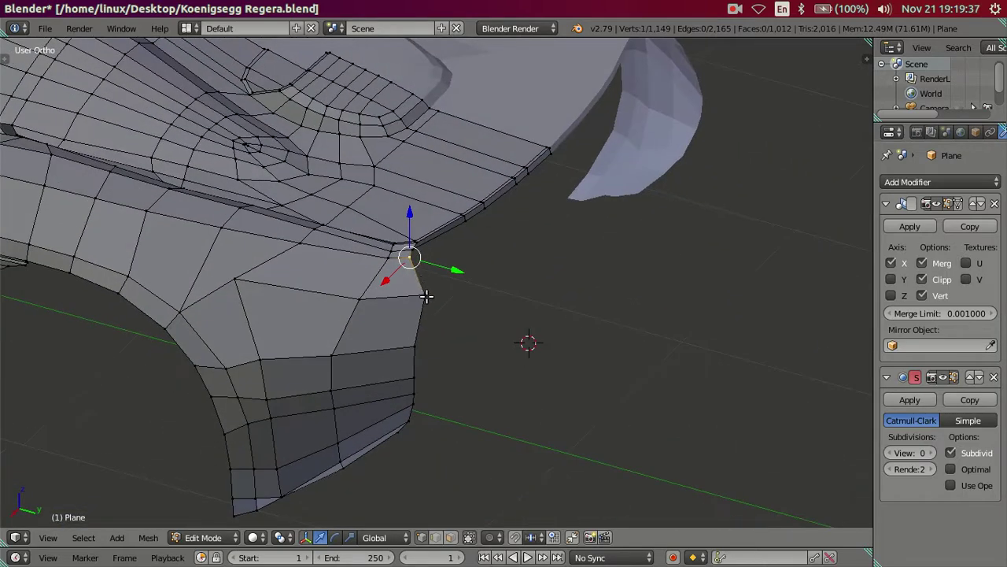
{"action": "mouse_move", "coordinate": [445, 333]}
{"action": "middle_mouse_down"}
{"action": "mouse_move", "coordinate": [462, 366]}
{"action": "mouse_move", "coordinate": [458, 339]}
{"action": "middle_mouse_up"}
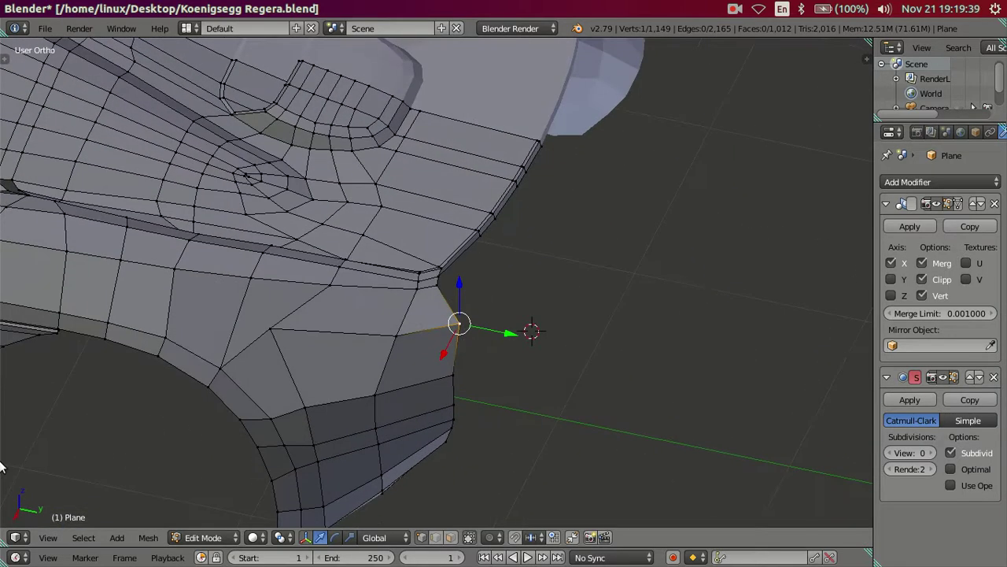
Step: View 12Koenigsegg_Regera_wing_up.jpg zoomed in on the rear fender vent, tail light and diffuser
{"action": "left_click", "coordinate": [14, 297]}
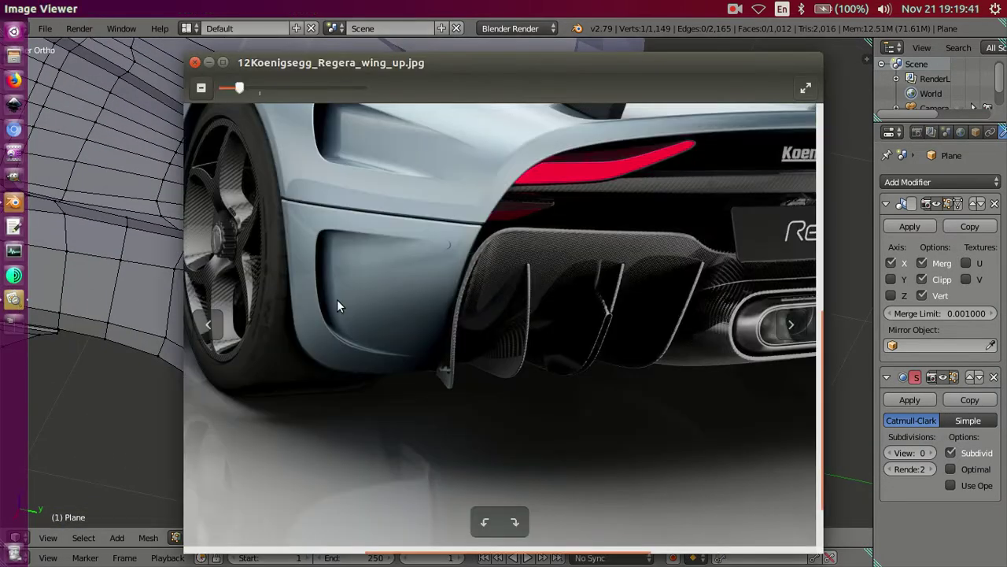
{"action": "scroll", "coordinate": [544, 265], "scroll_direction": "up", "scroll_amount": 2}
{"action": "scroll", "coordinate": [528, 315], "scroll_direction": "up", "scroll_amount": 2}
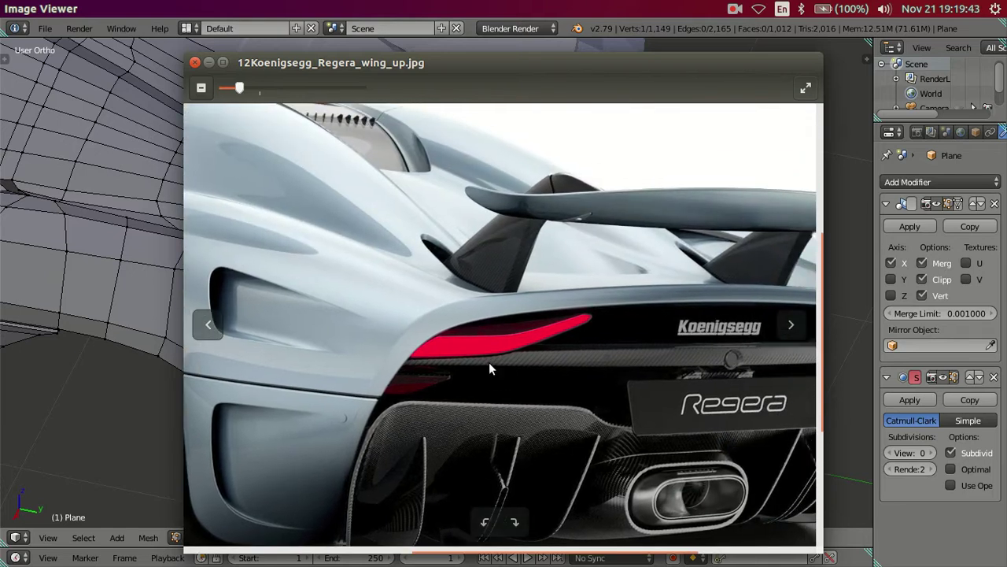
{"action": "left_click_drag", "start_coordinate": [488, 362], "coordinate": [512, 323]}
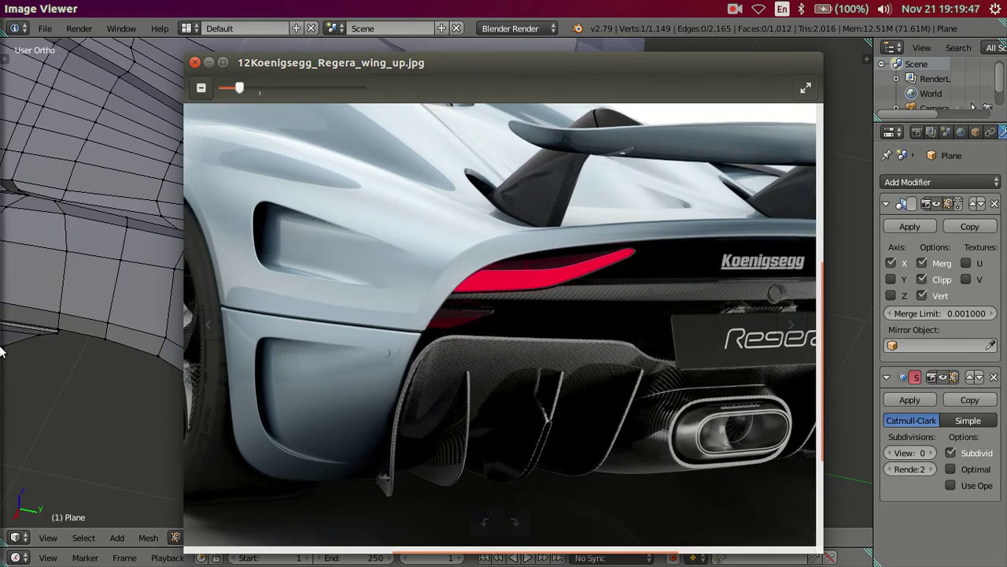
Step: Back in Blender, select every vertex of the rear fender's vertical edge loop
{"action": "left_click", "coordinate": [12, 203]}
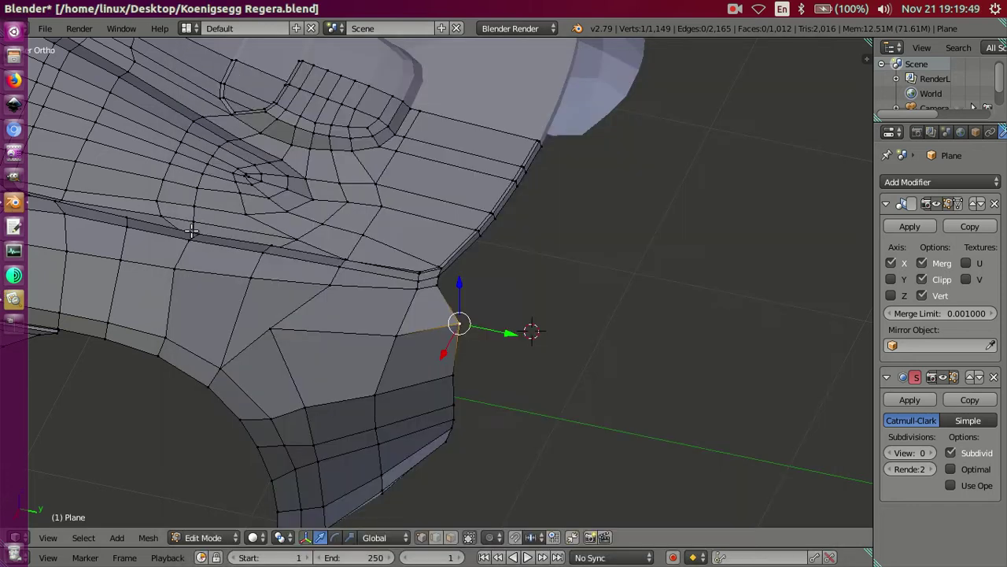
{"action": "scroll", "coordinate": [449, 228], "scroll_direction": "down", "scroll_amount": 3, "text": "shift"}
{"action": "right_click", "coordinate": [487, 301], "text": "shift"}
{"action": "right_click", "coordinate": [488, 346], "text": "shift"}
{"action": "mouse_move", "coordinate": [490, 355]}
{"action": "middle_mouse_down"}
{"action": "mouse_move", "coordinate": [477, 284]}
{"action": "mouse_move", "coordinate": [444, 216]}
{"action": "middle_mouse_up"}
{"action": "right_click", "coordinate": [441, 206], "text": "shift"}
{"action": "right_click", "coordinate": [435, 243], "text": "shift"}
{"action": "right_click", "coordinate": [426, 260], "text": "shift"}
{"action": "right_click", "coordinate": [418, 277], "text": "shift"}
{"action": "right_click", "coordinate": [398, 306], "text": "shift"}
{"action": "mouse_move", "coordinate": [399, 308]}
{"action": "middle_mouse_down"}
{"action": "mouse_move", "coordinate": [512, 263]}
{"action": "mouse_move", "coordinate": [454, 366]}
{"action": "mouse_move", "coordinate": [502, 379]}
{"action": "middle_mouse_up"}
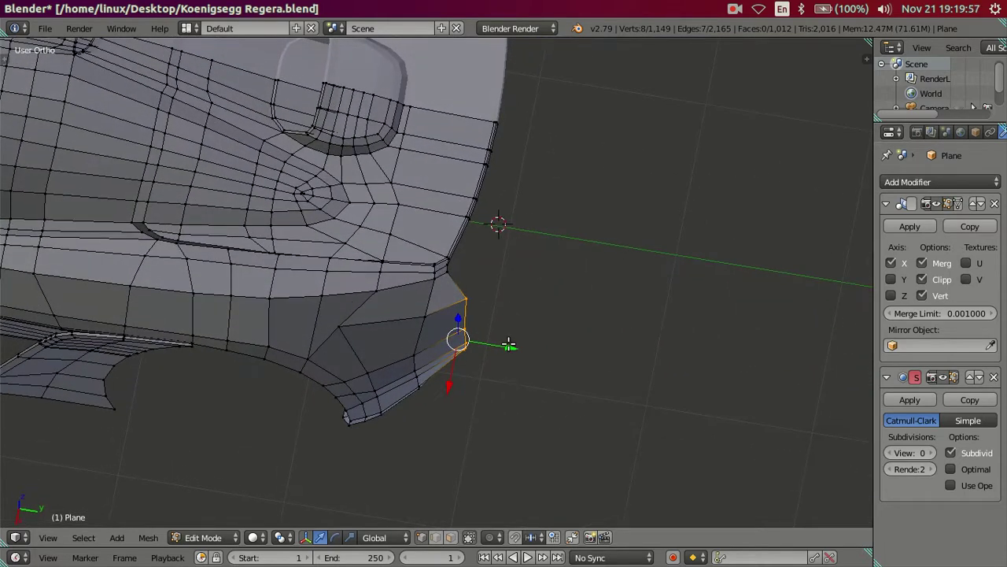
Step: View the rear fender from the right over the orange reference and compare with the rear photo
{"action": "key", "text": "KP_3"}
{"action": "key", "text": "shift+z"}
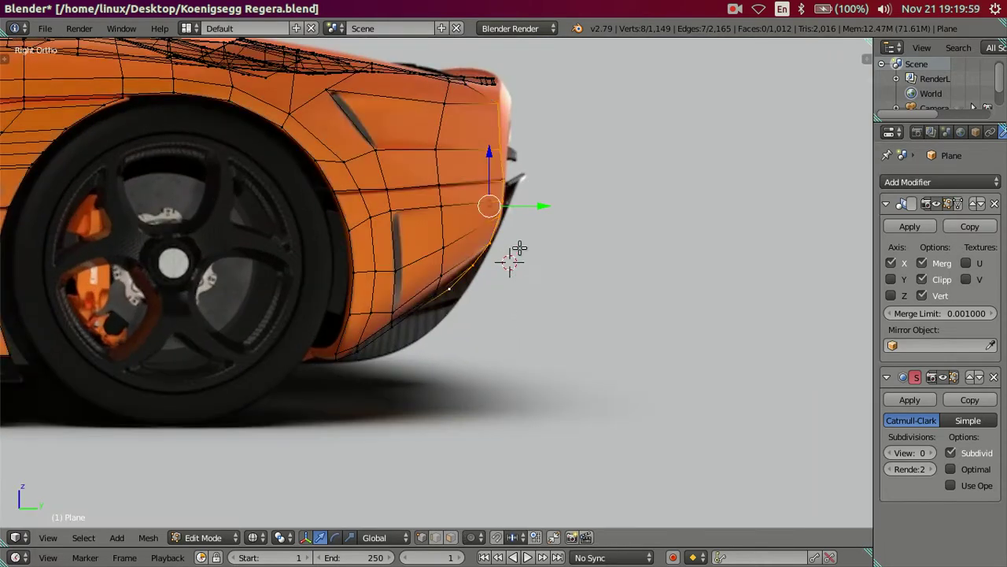
{"action": "middle_click_drag", "start_coordinate": [513, 259], "coordinate": [469, 330], "text": "shift"}
{"action": "scroll", "coordinate": [441, 381], "scroll_direction": "up", "scroll_amount": 2}
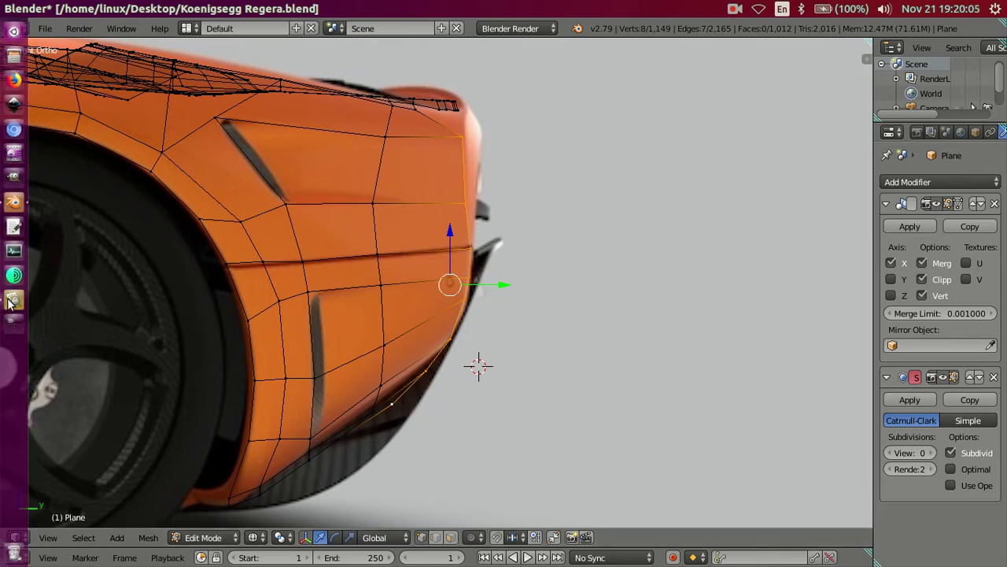
{"action": "left_click", "coordinate": [10, 302]}
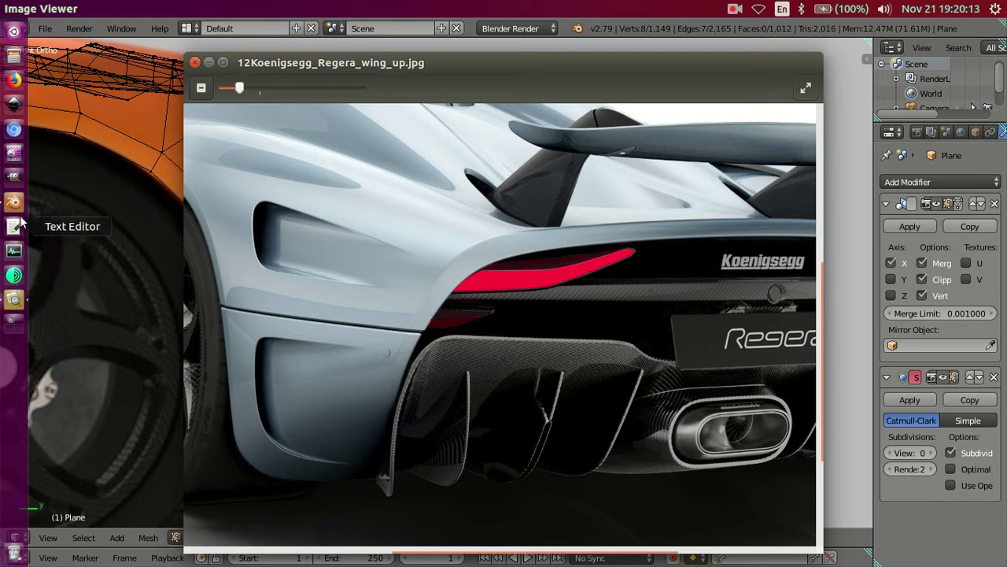
{"action": "left_click", "coordinate": [13, 202]}
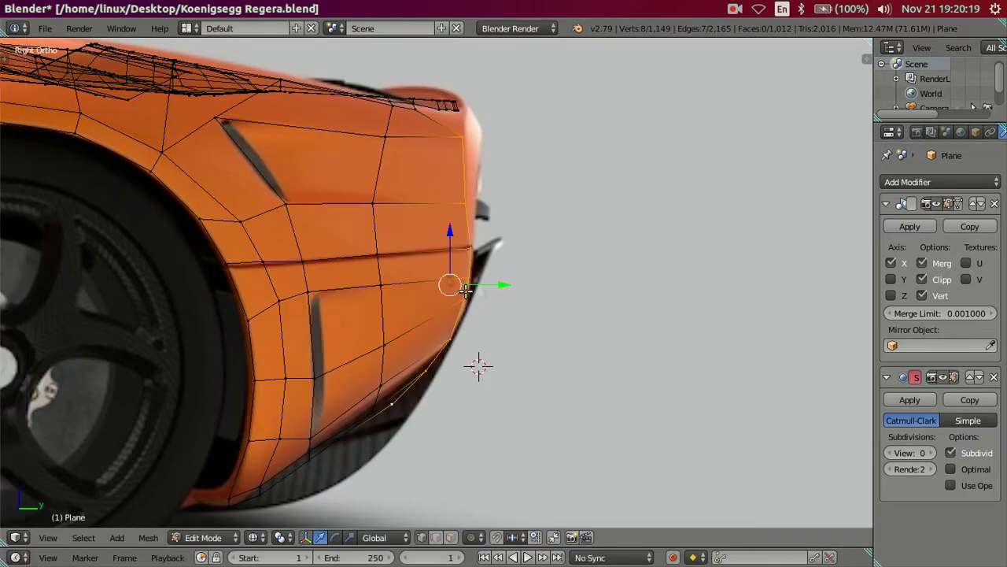
Step: Slide the rear fender edge loop along Y to match the reference
{"action": "scroll", "coordinate": [487, 238], "scroll_direction": "up", "scroll_amount": 1}
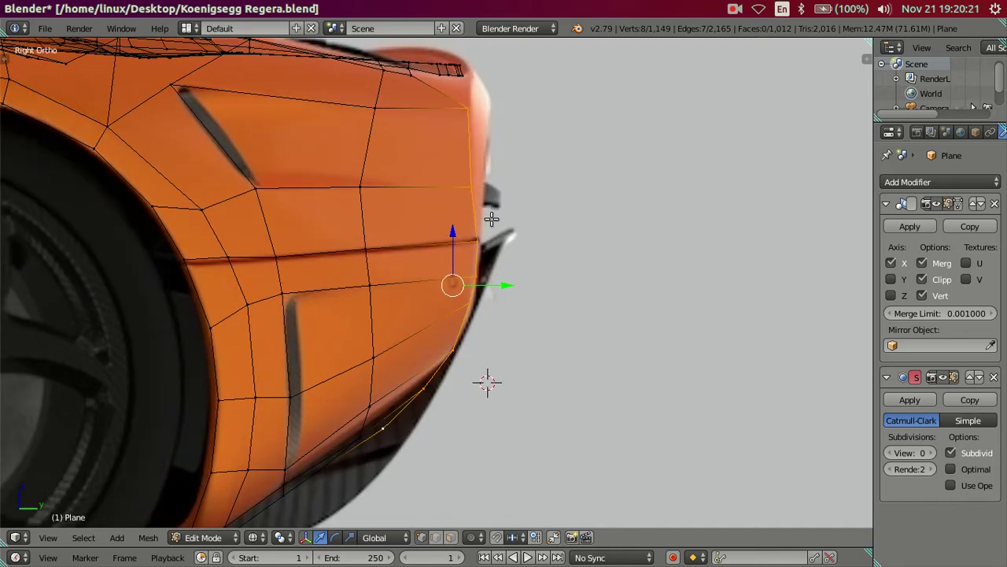
{"action": "middle_click_drag", "start_coordinate": [491, 218], "coordinate": [499, 244], "text": "shift"}
{"action": "left_click_drag", "start_coordinate": [512, 298], "coordinate": [460, 293]}
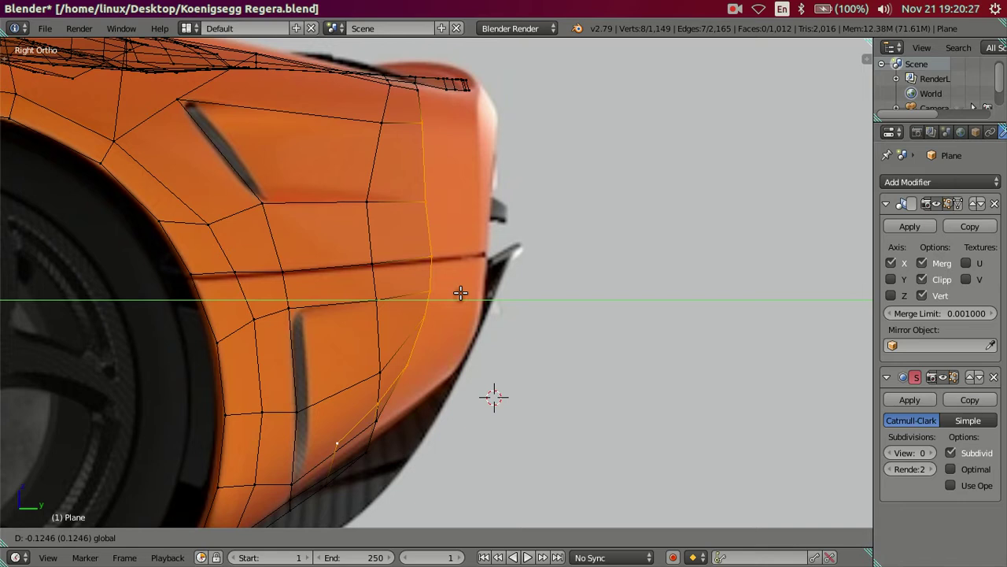
{"action": "left_click_drag", "start_coordinate": [463, 292], "coordinate": [516, 292]}
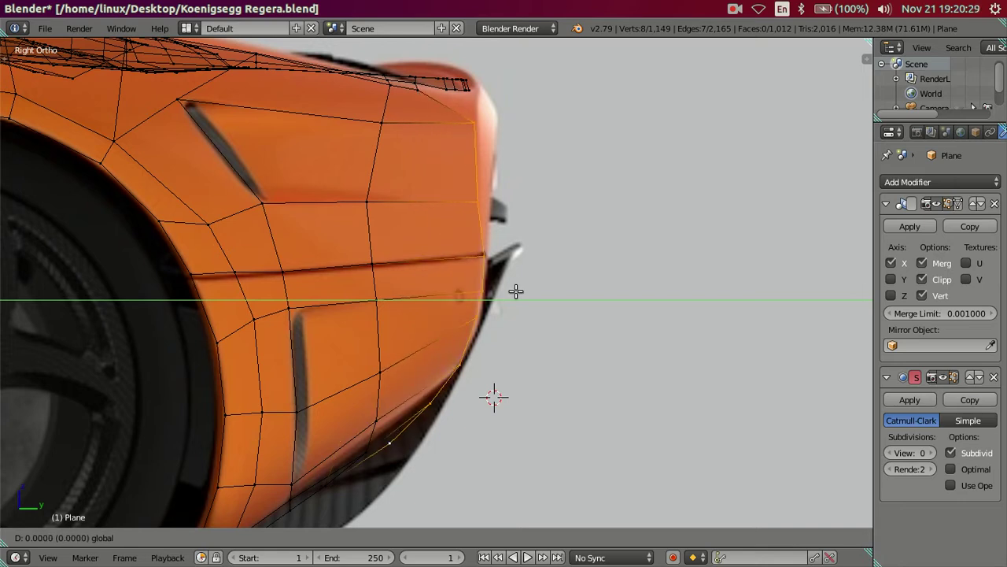
{"action": "left_click", "coordinate": [516, 292]}
Step: Brush-select the deck edge strip up to the wheel-arch tip and move it along Z
{"action": "mouse_move", "coordinate": [515, 292]}
{"action": "middle_mouse_down"}
{"action": "mouse_move", "coordinate": [330, 351]}
{"action": "mouse_move", "coordinate": [355, 329]}
{"action": "mouse_move", "coordinate": [388, 357]}
{"action": "middle_mouse_up"}
{"action": "key", "text": "a"}
{"action": "scroll", "coordinate": [389, 357], "scroll_direction": "up", "scroll_amount": 3}
{"action": "key", "text": "z"}
{"action": "key", "text": "c"}
{"action": "scroll", "coordinate": [356, 271], "scroll_direction": "up", "scroll_amount": 3}
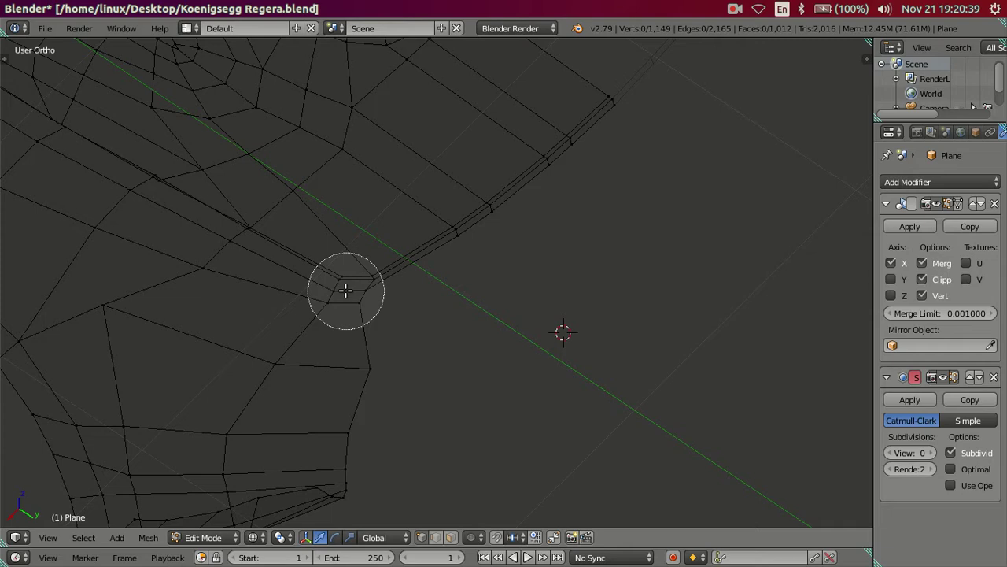
{"action": "left_click_drag", "start_coordinate": [345, 290], "coordinate": [604, 107]}
{"action": "right_click", "coordinate": [608, 117]}
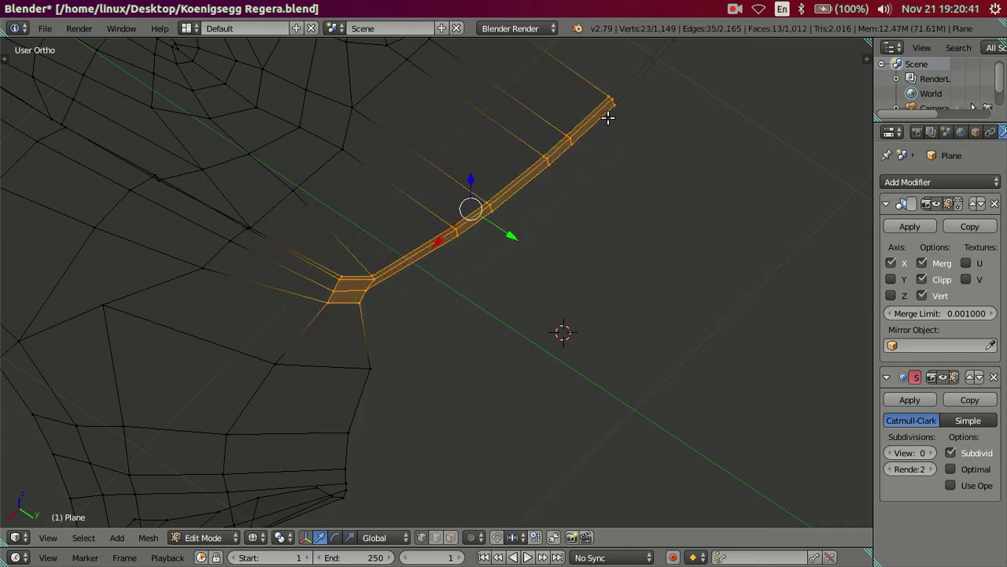
{"action": "key", "text": "g"}
{"action": "key", "text": "z"}
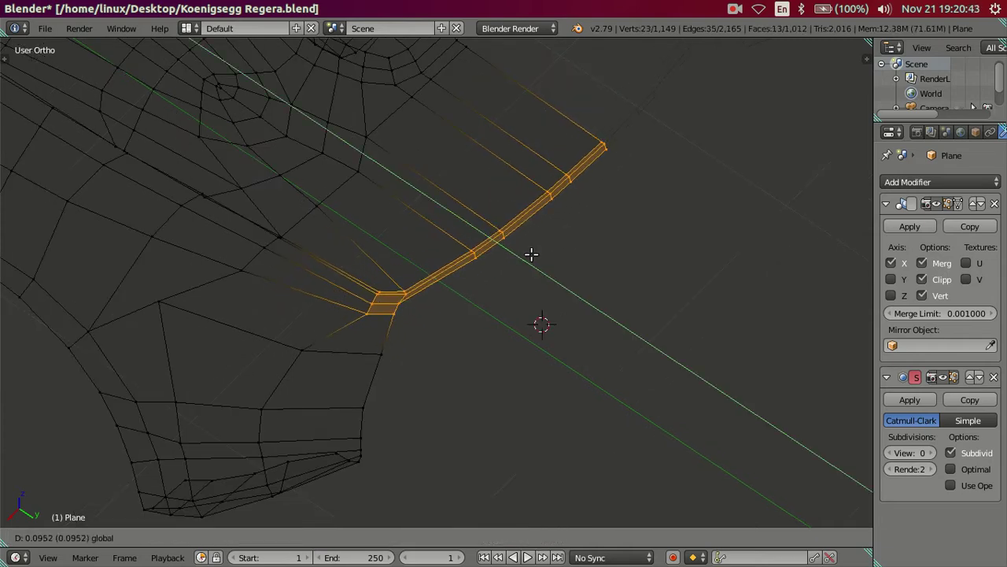
{"action": "left_click", "coordinate": [531, 254]}
{"action": "key", "text": "a"}
{"action": "key", "text": "z"}
Step: Show the rear deck in Top view with the orange reference behind the mesh
{"action": "mouse_move", "coordinate": [425, 281]}
{"action": "middle_mouse_down"}
{"action": "mouse_move", "coordinate": [443, 261]}
{"action": "mouse_move", "coordinate": [356, 342]}
{"action": "mouse_move", "coordinate": [440, 307]}
{"action": "mouse_move", "coordinate": [474, 359]}
{"action": "mouse_move", "coordinate": [461, 275]}
{"action": "mouse_move", "coordinate": [418, 293]}
{"action": "mouse_move", "coordinate": [440, 359]}
{"action": "mouse_move", "coordinate": [449, 336]}
{"action": "middle_mouse_up"}
{"action": "scroll", "coordinate": [434, 341], "scroll_direction": "up", "scroll_amount": 2}
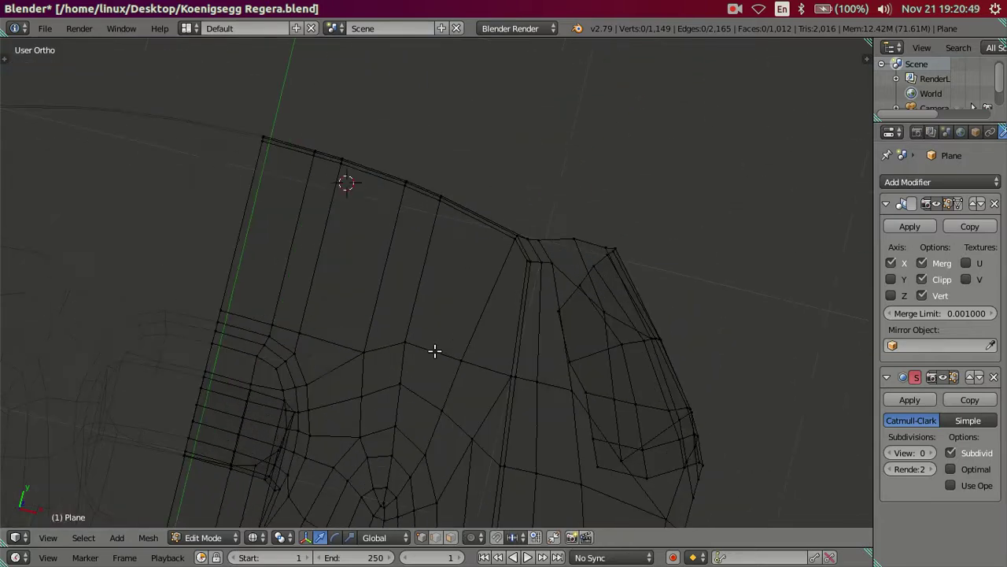
{"action": "mouse_move", "coordinate": [479, 377]}
{"action": "middle_mouse_down"}
{"action": "mouse_move", "coordinate": [512, 355]}
{"action": "mouse_move", "coordinate": [449, 314]}
{"action": "mouse_move", "coordinate": [416, 308]}
{"action": "mouse_move", "coordinate": [388, 354]}
{"action": "mouse_move", "coordinate": [375, 288]}
{"action": "mouse_move", "coordinate": [398, 379]}
{"action": "mouse_move", "coordinate": [380, 301]}
{"action": "middle_mouse_up"}
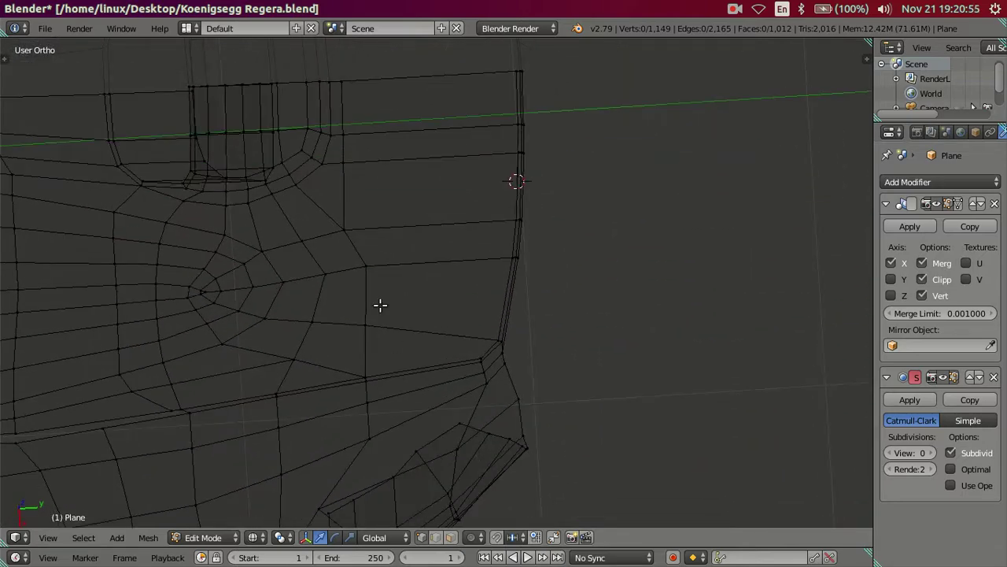
{"action": "key", "text": "z"}
{"action": "key", "text": "KP_7"}
{"action": "key", "text": "alt+z"}
{"action": "scroll", "coordinate": [473, 274], "scroll_direction": "up", "scroll_amount": 3}
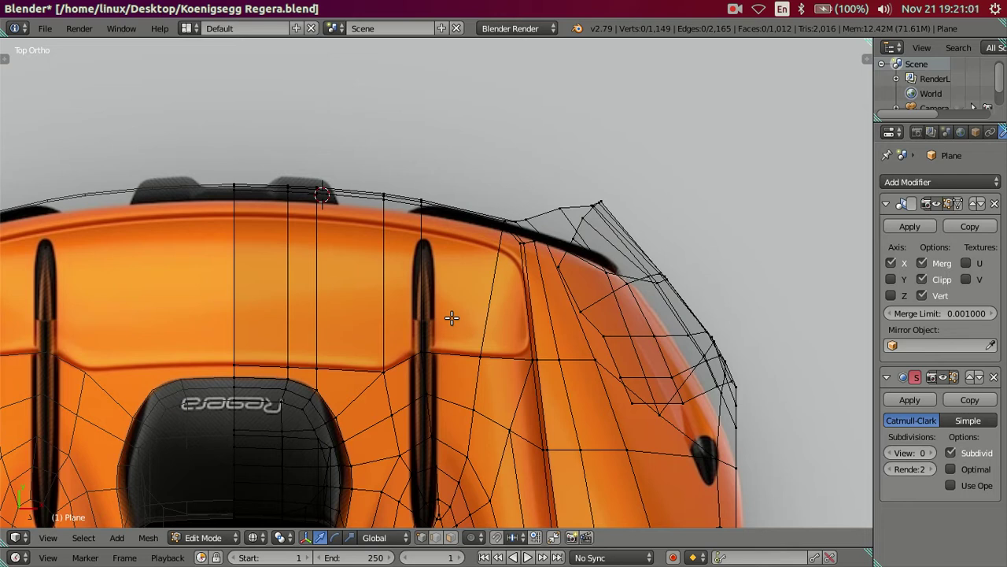
Step: Select the deck's top edge loop and nudge it down along Y
{"action": "scroll", "coordinate": [452, 317], "scroll_direction": "up", "scroll_amount": 2}
{"action": "key", "text": "alt+z"}
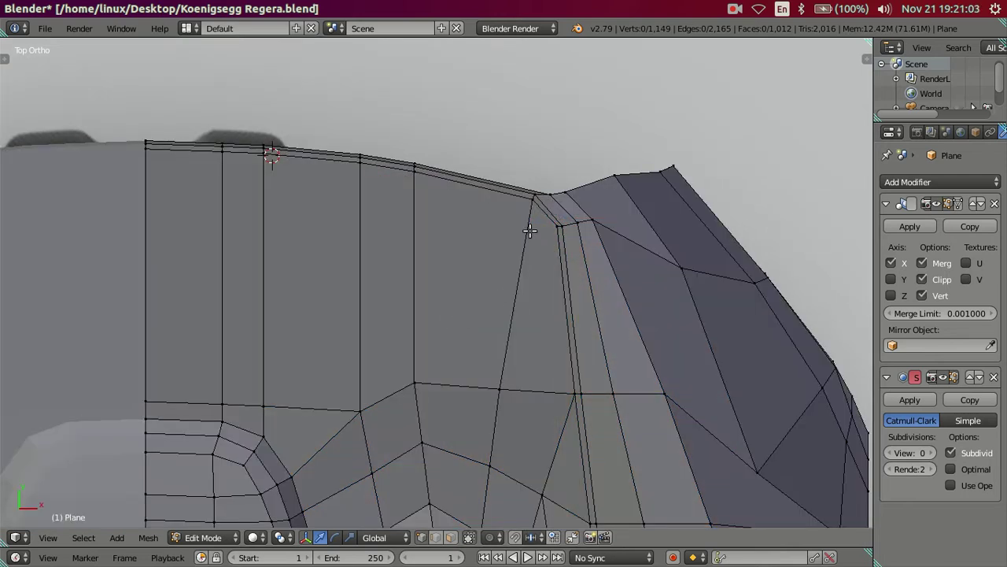
{"action": "left_click", "coordinate": [550, 228]}
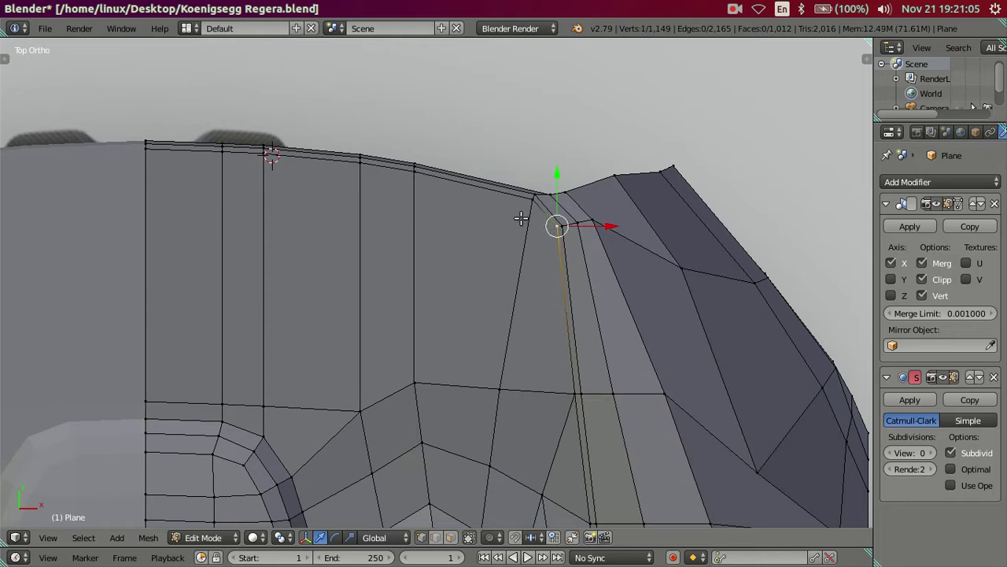
{"action": "left_click", "coordinate": [148, 155], "text": "alt"}
{"action": "left_click_drag", "start_coordinate": [354, 129], "coordinate": [360, 128]}
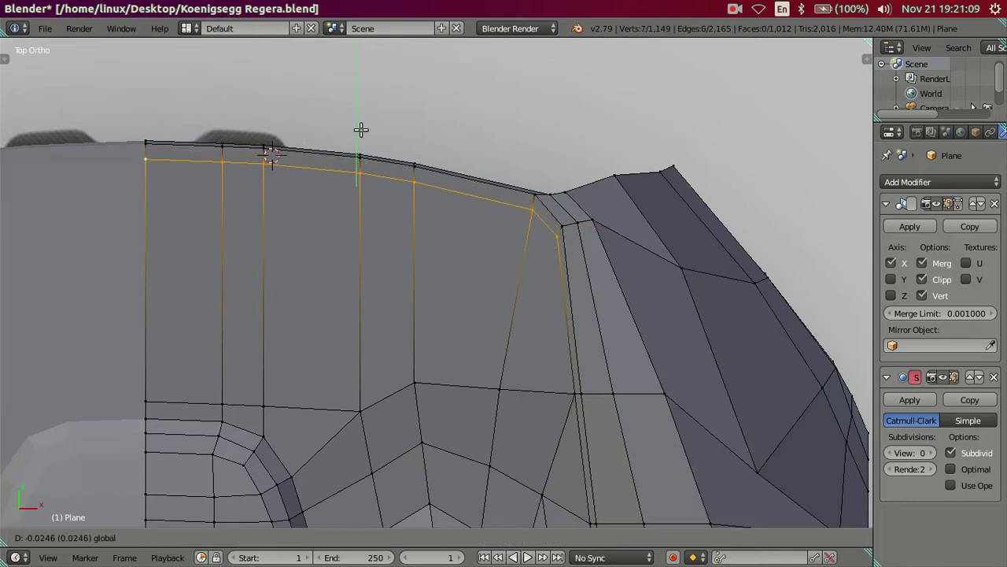
{"action": "left_click", "coordinate": [360, 129]}
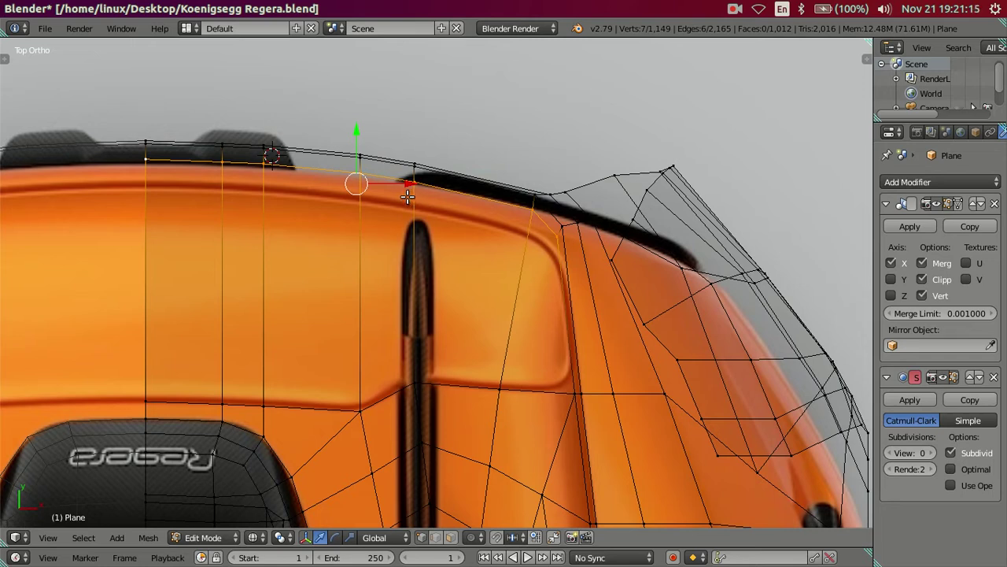
{"action": "key", "text": "a"}
Step: Undo and raise the top edge loop slightly along Y instead
{"action": "scroll", "coordinate": [408, 227], "scroll_direction": "down", "scroll_amount": 2}
{"action": "scroll", "coordinate": [409, 226], "scroll_direction": "down", "scroll_amount": 1}
{"action": "scroll", "coordinate": [332, 342], "scroll_direction": "down", "scroll_amount": 1}
{"action": "scroll", "coordinate": [332, 342], "scroll_direction": "up", "scroll_amount": 3}
{"action": "key", "text": "ctrl+z"}
{"action": "key", "text": "ctrl+z"}
{"action": "key", "text": "ctrl+z"}
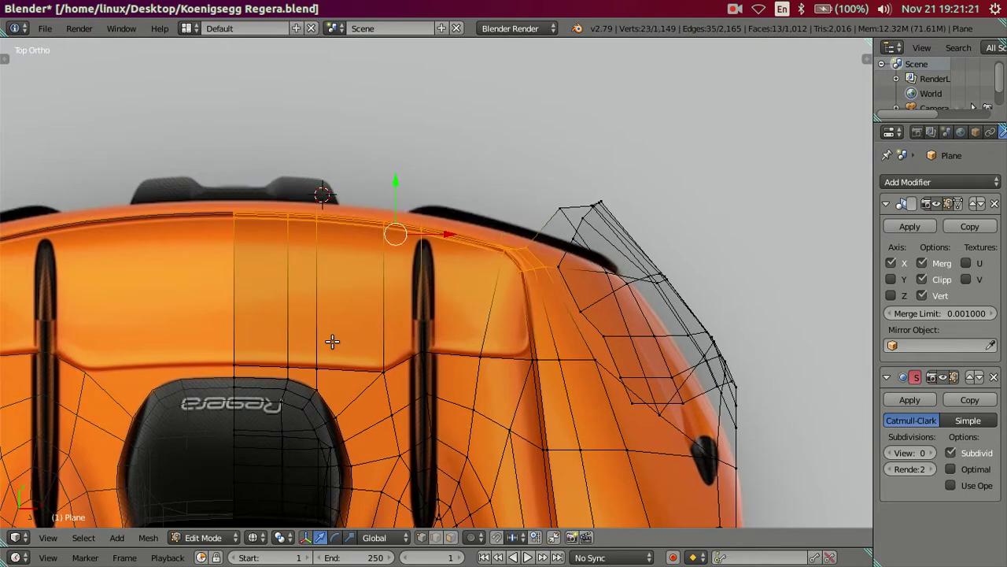
{"action": "left_click", "coordinate": [404, 170]}
{"action": "left_click_drag", "start_coordinate": [405, 171], "coordinate": [407, 168]}
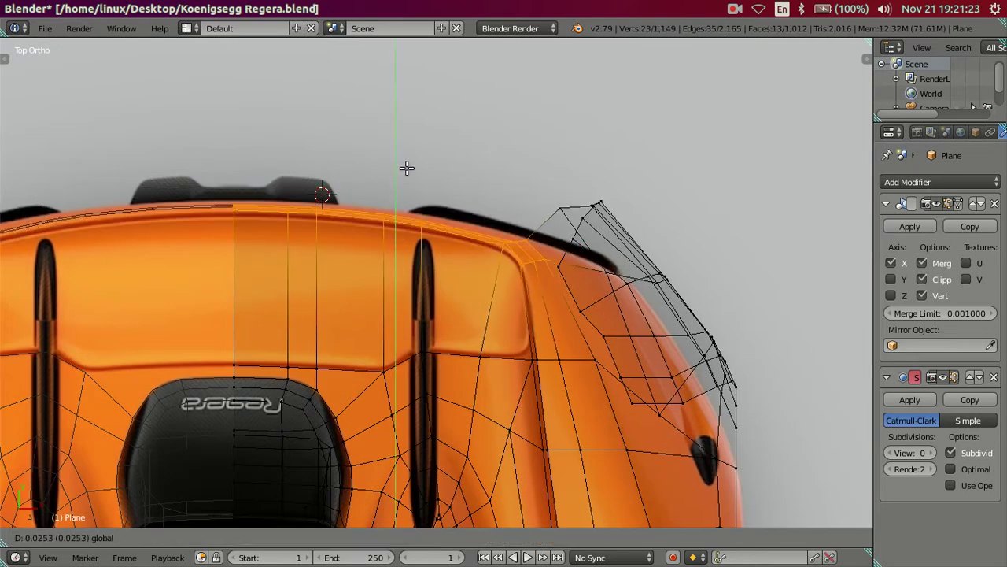
{"action": "left_click", "coordinate": [407, 167]}
Step: Drop the corner and end vertices from the selection and move the rest along Y
{"action": "scroll", "coordinate": [407, 168], "scroll_direction": "up", "scroll_amount": 2}
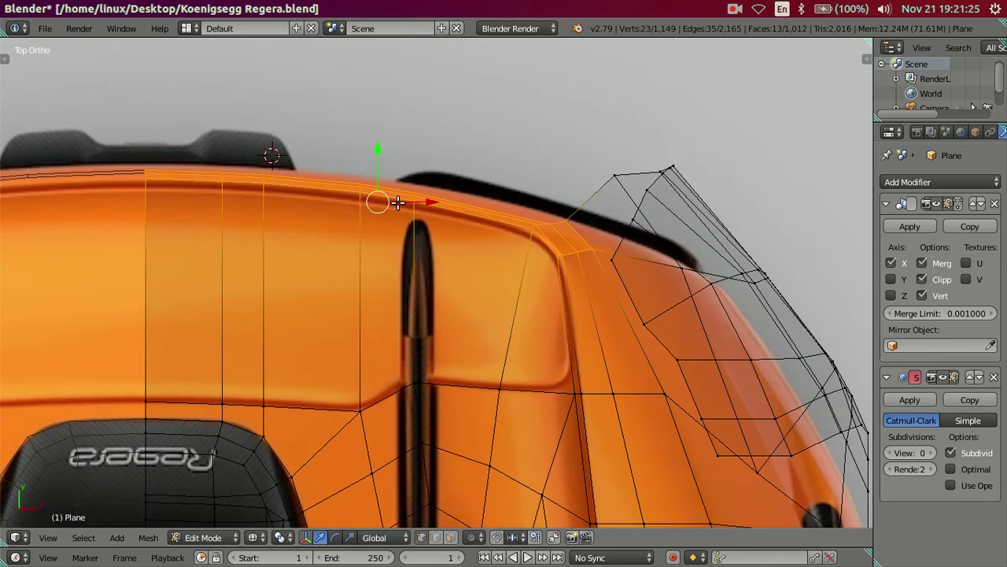
{"action": "right_click", "coordinate": [529, 232], "text": "shift"}
{"action": "right_click", "coordinate": [503, 227], "text": "shift"}
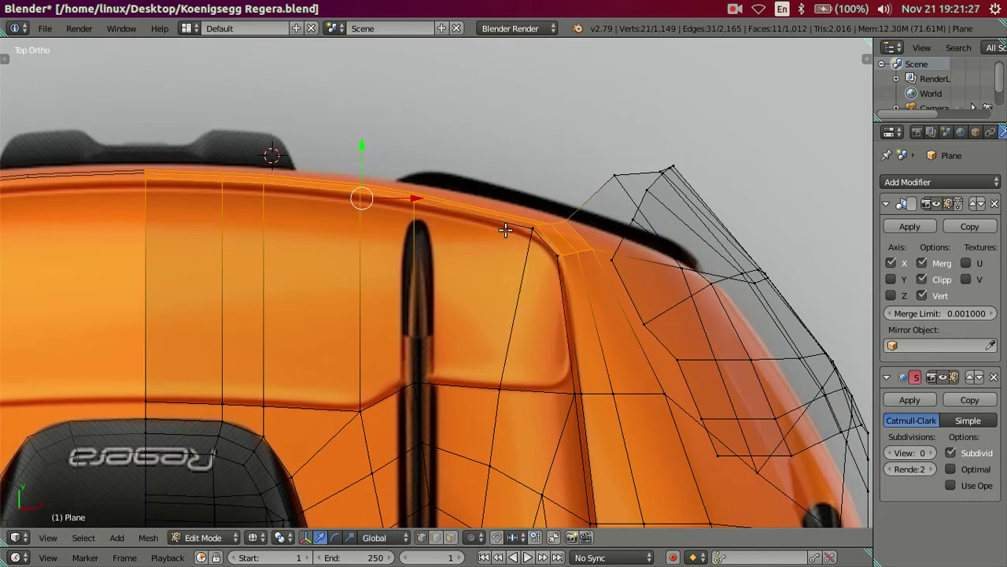
{"action": "right_click", "coordinate": [401, 203], "text": "shift"}
{"action": "right_click", "coordinate": [349, 203], "text": "shift"}
{"action": "right_click", "coordinate": [246, 191], "text": "shift"}
{"action": "right_click", "coordinate": [209, 190], "text": "shift"}
{"action": "right_click", "coordinate": [144, 190], "text": "shift"}
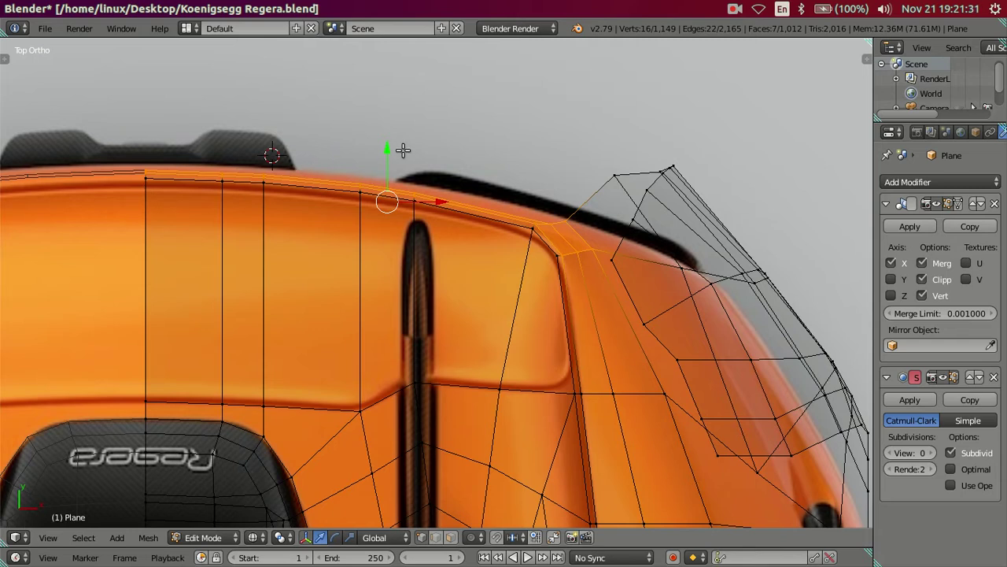
{"action": "key", "text": "g"}
{"action": "key", "text": "y"}
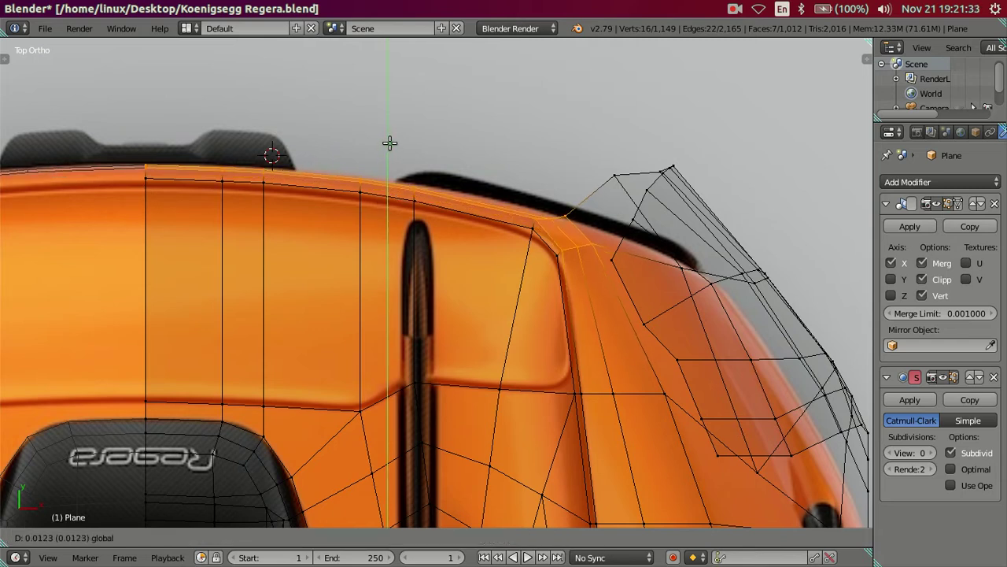
{"action": "left_click", "coordinate": [388, 143]}
{"action": "key", "text": "a"}
Step: Select the top edge as a shortest path and move it onto the reference outline in Top view
{"action": "right_click", "coordinate": [546, 221]}
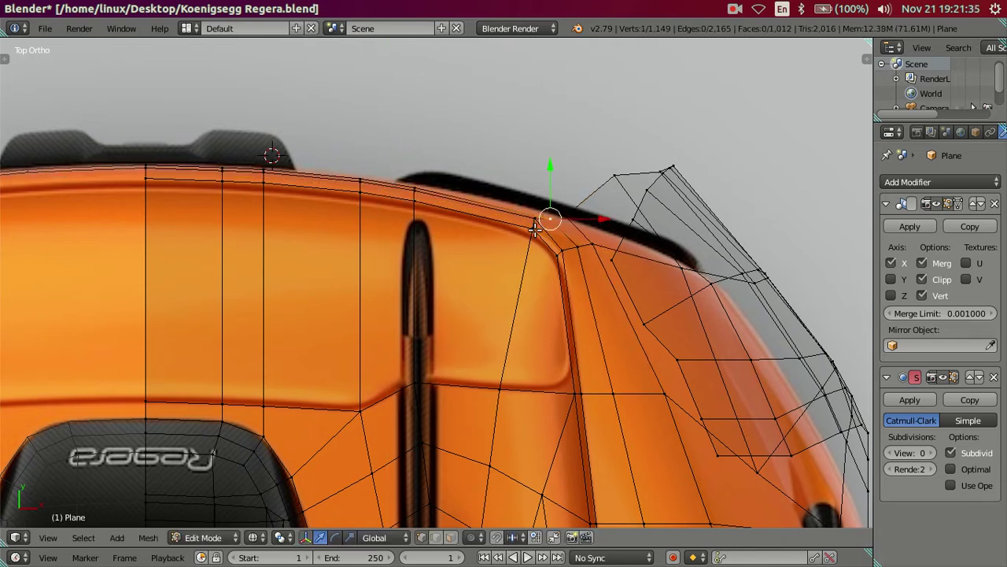
{"action": "middle_click_drag", "start_coordinate": [546, 222], "coordinate": [291, 247]}
{"action": "right_click", "coordinate": [141, 213], "text": "ctrl"}
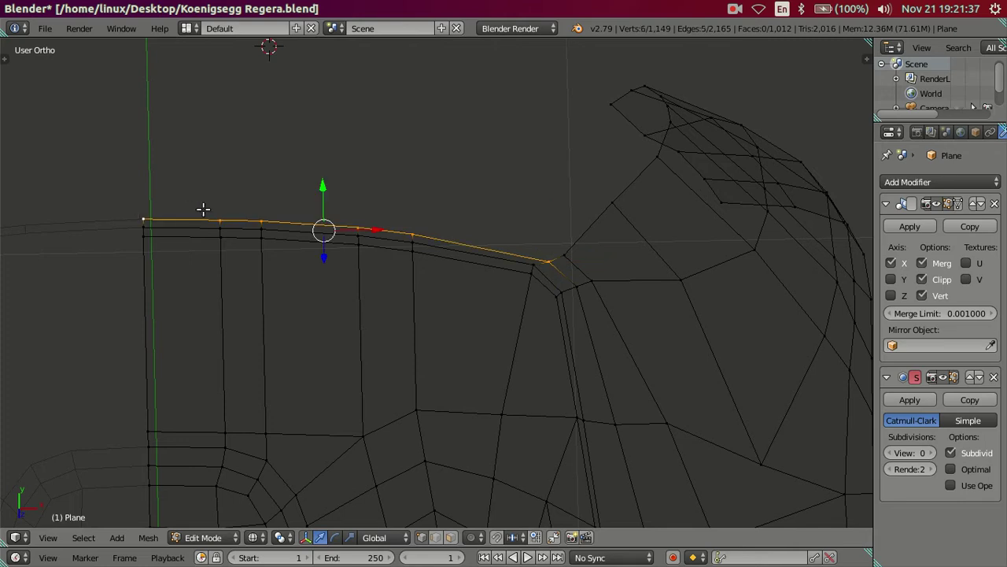
{"action": "key", "text": "KP_7"}
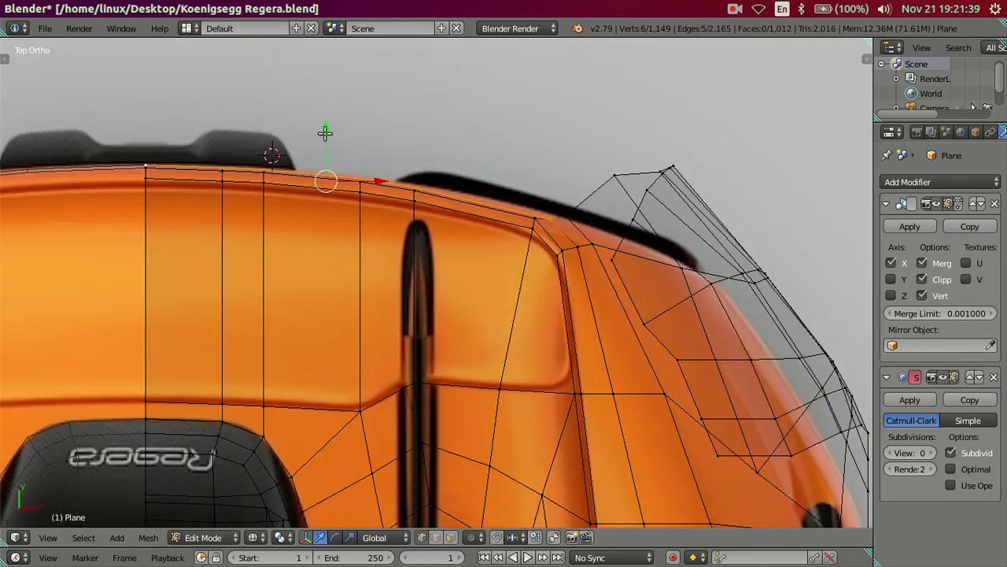
{"action": "left_click_drag", "start_coordinate": [325, 132], "coordinate": [335, 125]}
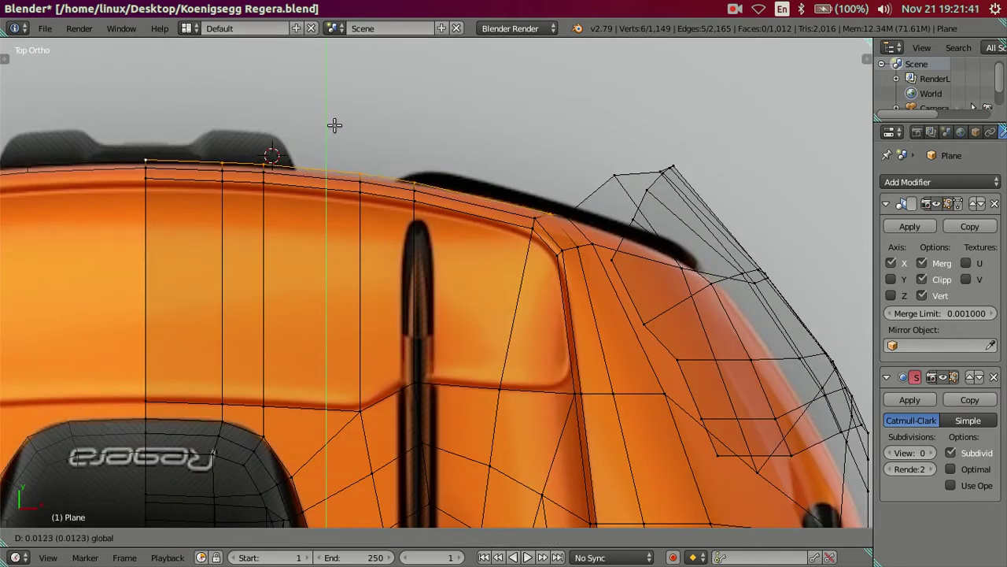
{"action": "left_click_drag", "start_coordinate": [335, 125], "coordinate": [333, 124]}
Step: Isolate the wheel-arch mesh, orbit around it, and zoom into Right Ortho over the orange reference
{"action": "key", "text": "a"}
{"action": "mouse_move", "coordinate": [381, 163]}
{"action": "middle_mouse_down"}
{"action": "mouse_move", "coordinate": [433, 220]}
{"action": "mouse_move", "coordinate": [600, 297]}
{"action": "mouse_move", "coordinate": [404, 203]}
{"action": "mouse_move", "coordinate": [445, 195]}
{"action": "mouse_move", "coordinate": [432, 165]}
{"action": "mouse_move", "coordinate": [401, 171]}
{"action": "mouse_move", "coordinate": [364, 132]}
{"action": "mouse_move", "coordinate": [378, 181]}
{"action": "mouse_move", "coordinate": [367, 252]}
{"action": "mouse_move", "coordinate": [463, 200]}
{"action": "mouse_move", "coordinate": [378, 335]}
{"action": "mouse_move", "coordinate": [434, 307]}
{"action": "mouse_move", "coordinate": [439, 184]}
{"action": "mouse_move", "coordinate": [432, 272]}
{"action": "mouse_move", "coordinate": [407, 304]}
{"action": "mouse_move", "coordinate": [360, 332]}
{"action": "mouse_move", "coordinate": [359, 344]}
{"action": "mouse_move", "coordinate": [369, 326]}
{"action": "mouse_move", "coordinate": [427, 448]}
{"action": "mouse_move", "coordinate": [430, 407]}
{"action": "mouse_move", "coordinate": [392, 330]}
{"action": "middle_mouse_up"}
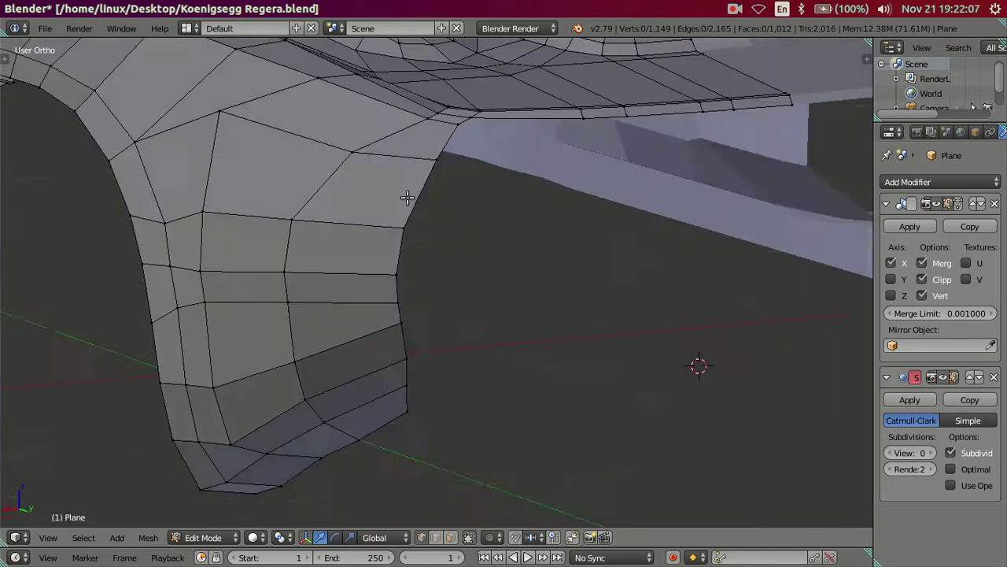
{"action": "key", "text": "KP_Divide"}
{"action": "middle_click_drag", "start_coordinate": [411, 221], "coordinate": [423, 223]}
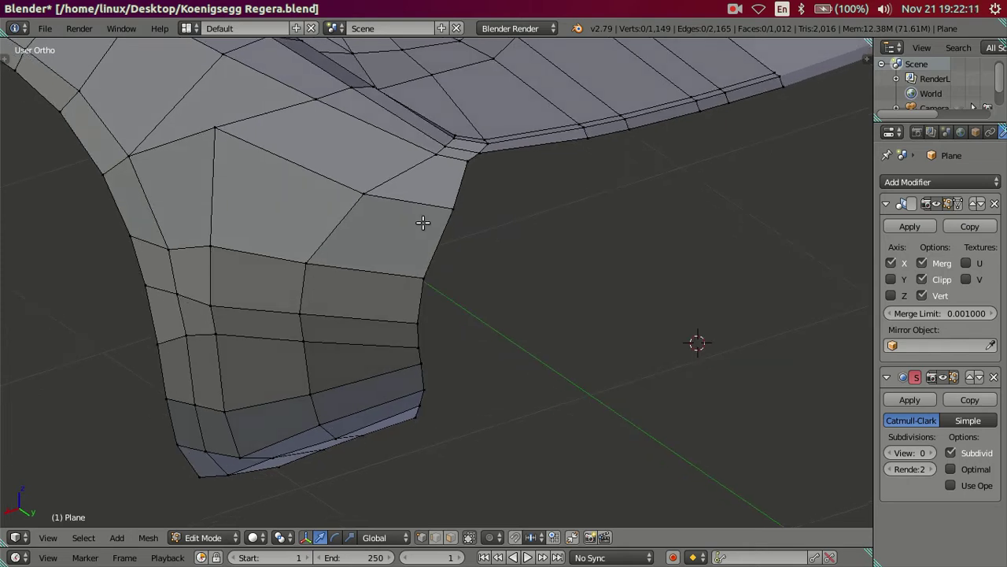
{"action": "mouse_move", "coordinate": [246, 433]}
{"action": "middle_mouse_down"}
{"action": "mouse_move", "coordinate": [273, 393]}
{"action": "mouse_move", "coordinate": [323, 370]}
{"action": "middle_mouse_up"}
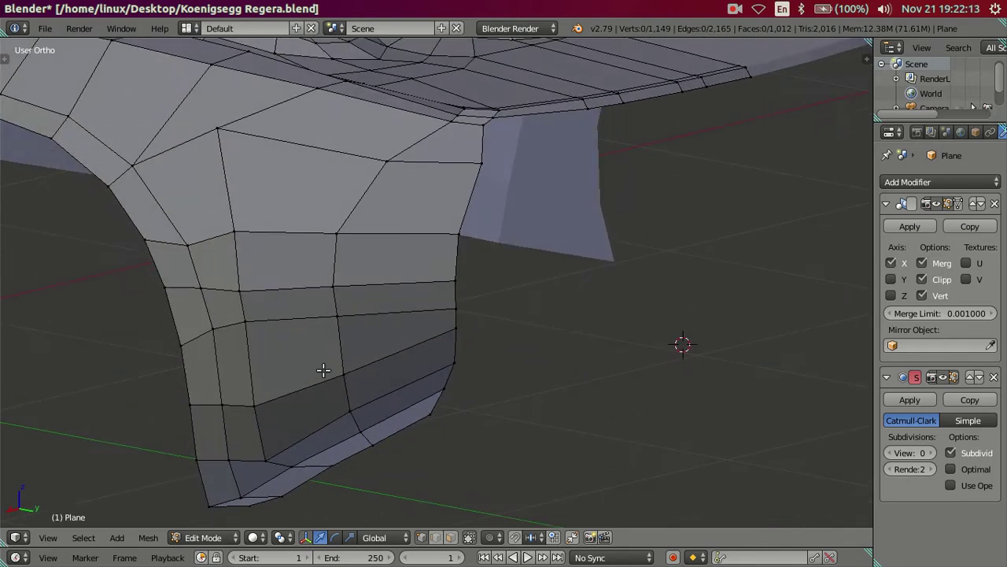
{"action": "key", "text": "KP_6"}
{"action": "key", "text": "KP_6"}
{"action": "key", "text": "KP_3"}
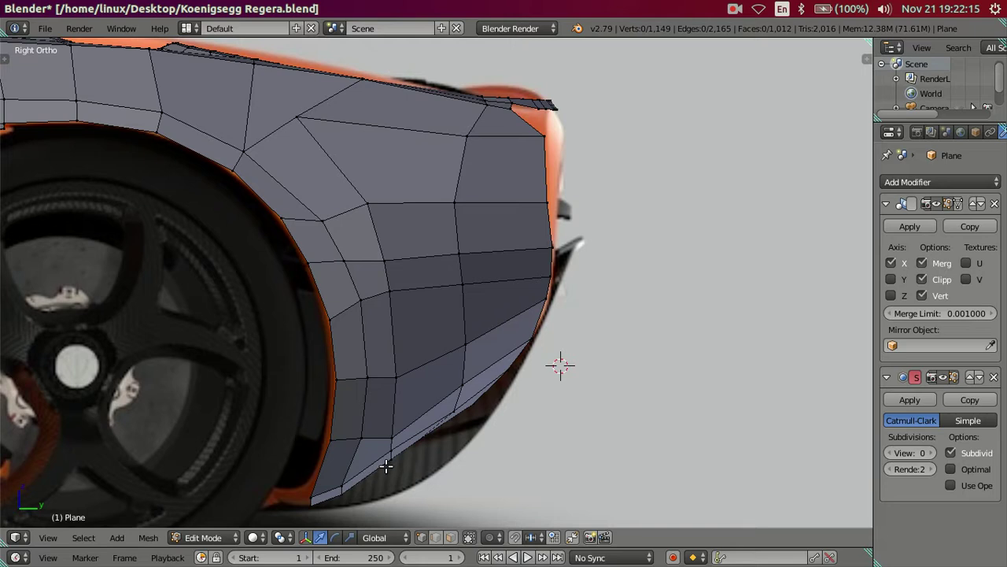
{"action": "scroll", "coordinate": [381, 369], "scroll_direction": "up", "scroll_amount": 1}
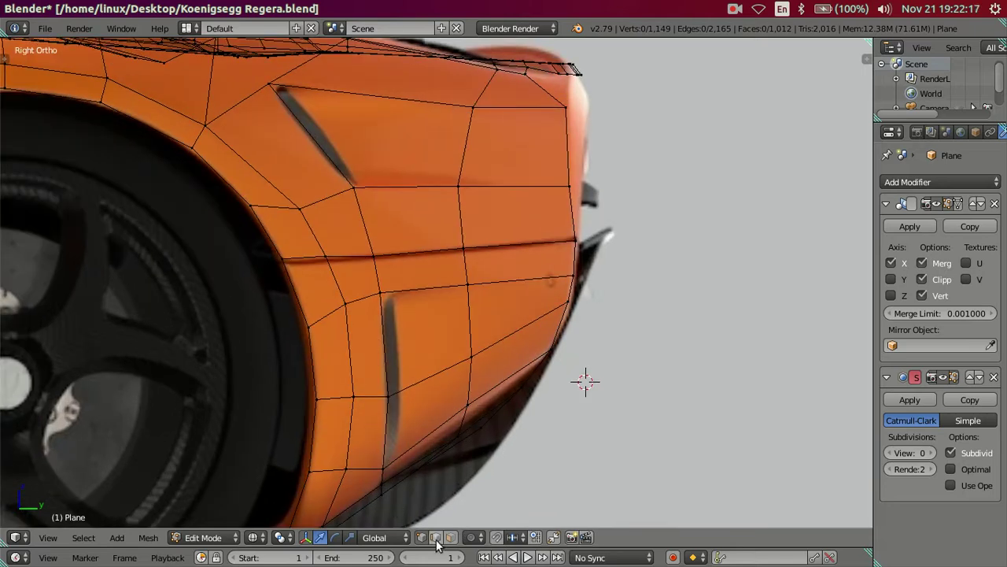
Step: Select two fender vertices and orbit to inspect the fender surface
{"action": "right_click", "coordinate": [345, 179]}
{"action": "right_click", "coordinate": [274, 92], "text": "shift"}
{"action": "mouse_move", "coordinate": [292, 126]}
{"action": "middle_mouse_down"}
{"action": "mouse_move", "coordinate": [383, 276]}
{"action": "mouse_move", "coordinate": [337, 314]}
{"action": "middle_mouse_up"}
{"action": "middle_click_drag", "start_coordinate": [290, 267], "coordinate": [256, 253]}
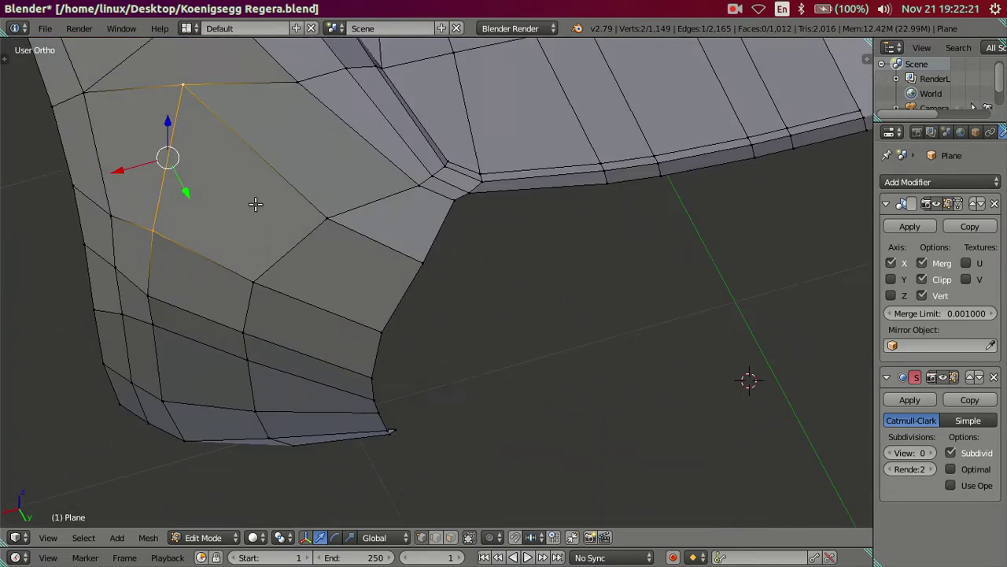
{"action": "key", "text": "Tab"}
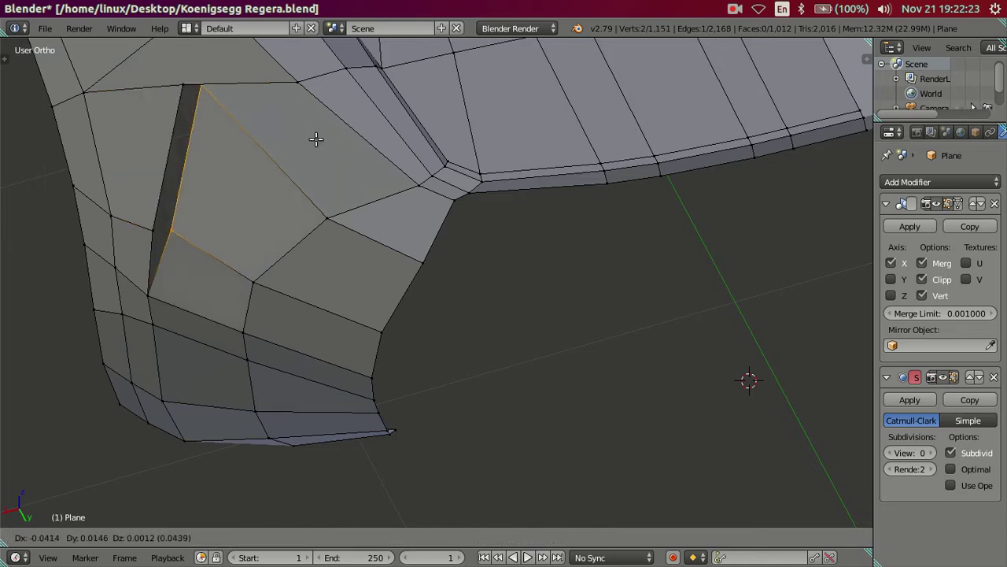
{"action": "key", "text": "Tab"}
{"action": "mouse_move", "coordinate": [292, 189]}
{"action": "middle_mouse_down"}
{"action": "mouse_move", "coordinate": [344, 307]}
{"action": "mouse_move", "coordinate": [251, 261]}
{"action": "middle_mouse_up"}
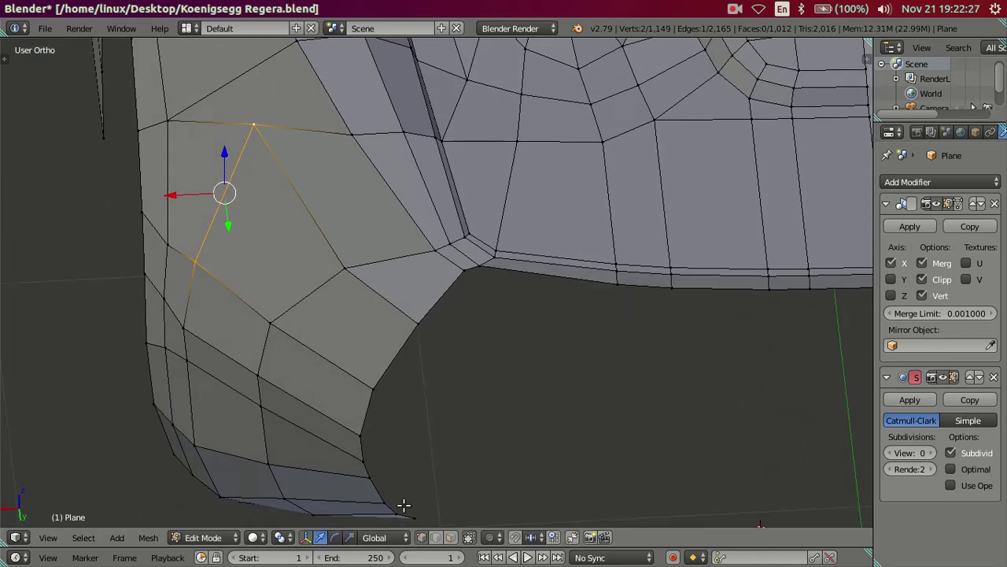
Step: Try edge and vertex selections around the diamond area on the fender
{"action": "left_click", "coordinate": [320, 537]}
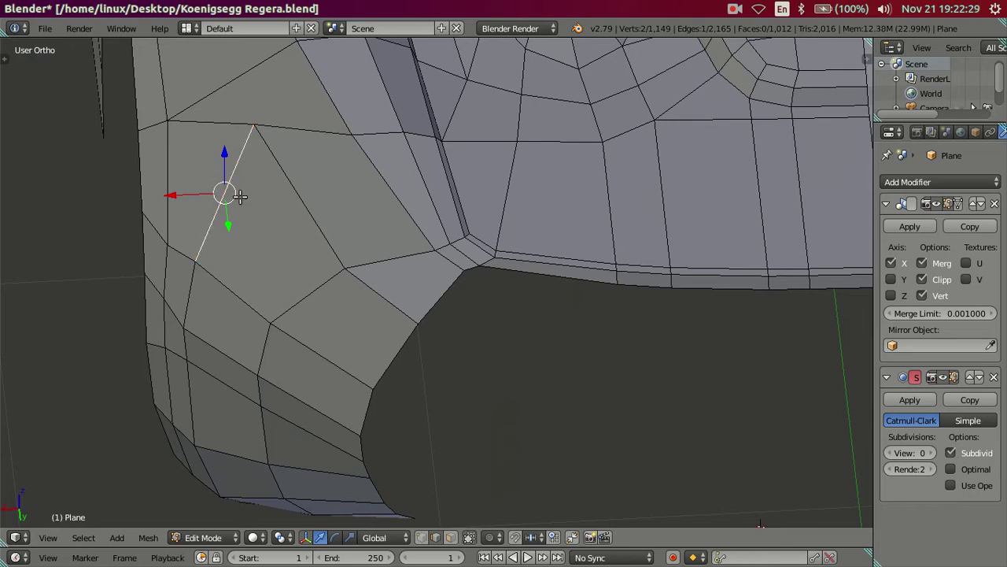
{"action": "left_click", "coordinate": [228, 273], "text": "shift"}
{"action": "left_click", "coordinate": [276, 181], "text": "shift"}
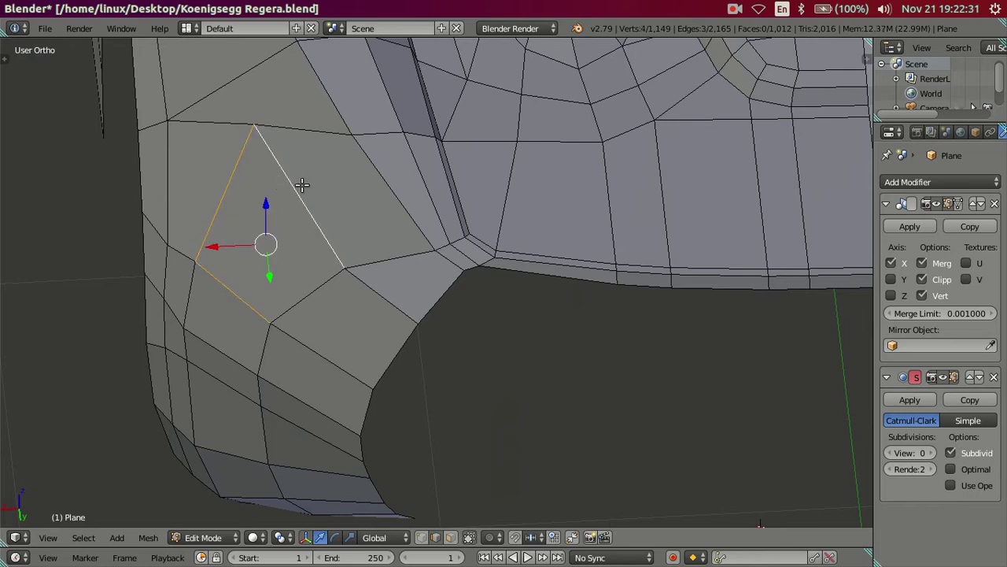
{"action": "right_click", "coordinate": [200, 246]}
{"action": "right_click", "coordinate": [203, 264]}
{"action": "right_click", "coordinate": [228, 290], "text": "alt"}
{"action": "right_click", "coordinate": [250, 132], "text": "shift"}
{"action": "right_click", "coordinate": [267, 307], "text": "shift"}
{"action": "key", "text": "Tab"}
{"action": "key", "text": "Tab"}
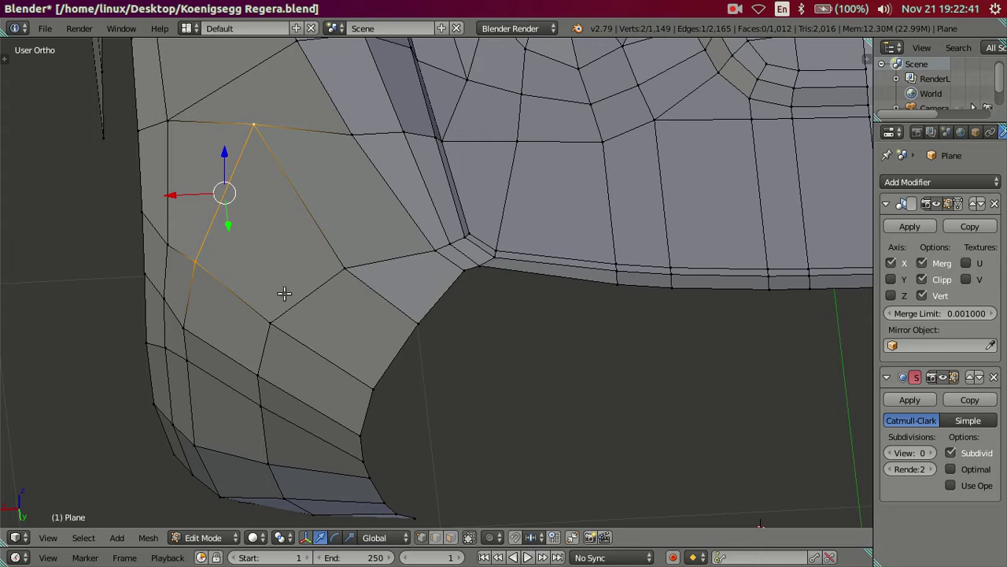
Step: Delete the diamond-shaped face on the fender to open a hole
{"action": "left_click", "coordinate": [451, 536]}
{"action": "scroll", "coordinate": [259, 281], "scroll_direction": "up", "scroll_amount": 2}
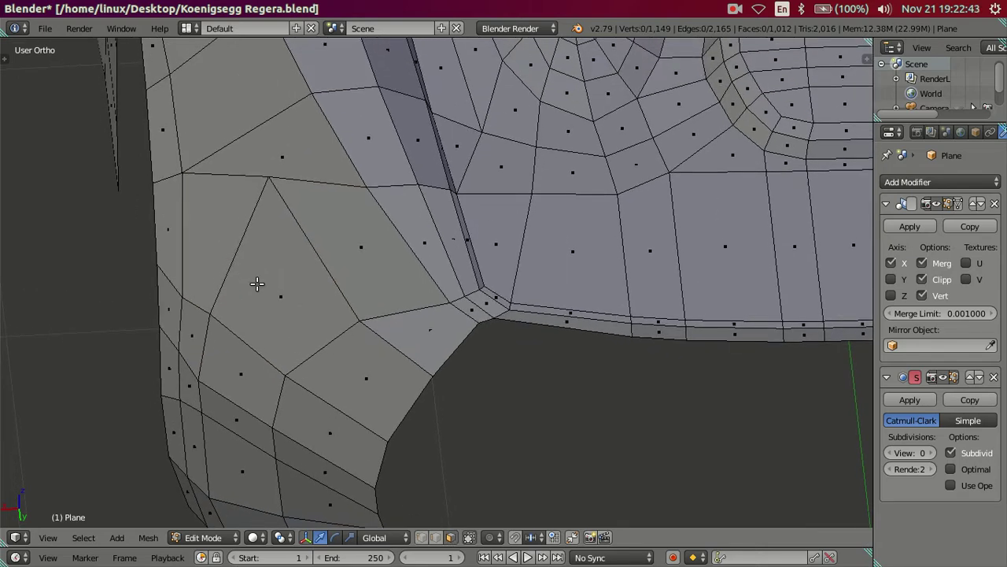
{"action": "right_click", "coordinate": [271, 277]}
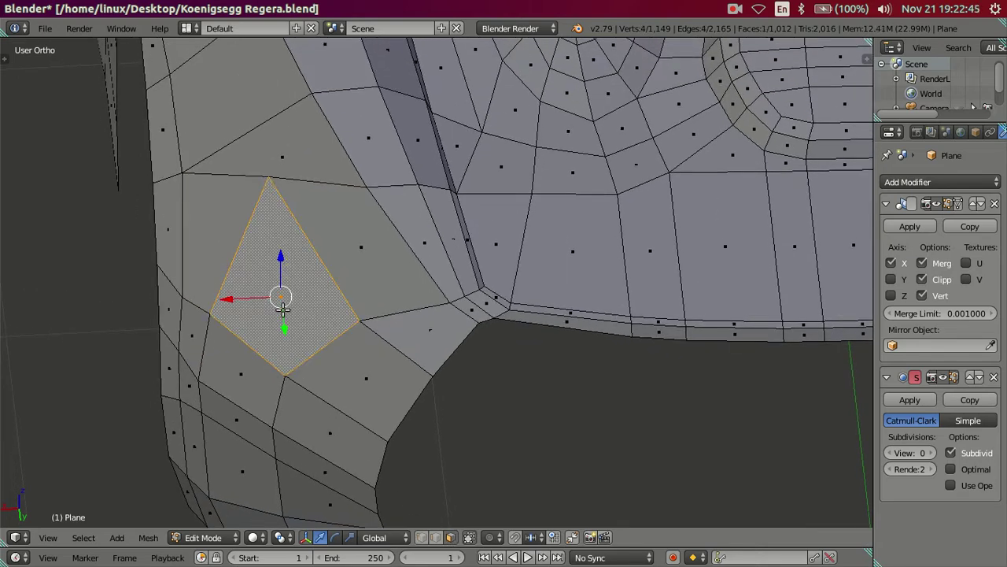
{"action": "key", "text": "x"}
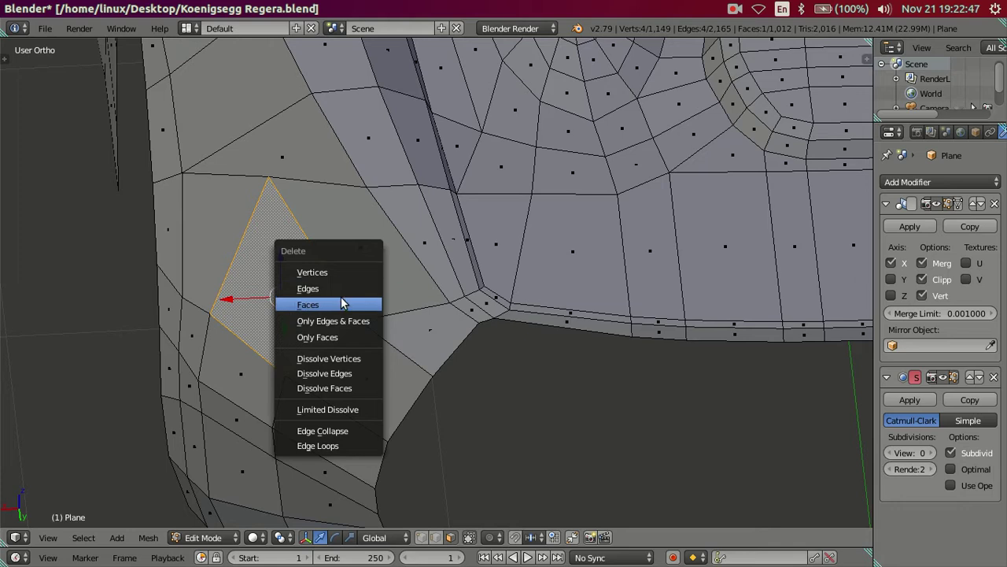
{"action": "left_click", "coordinate": [342, 304]}
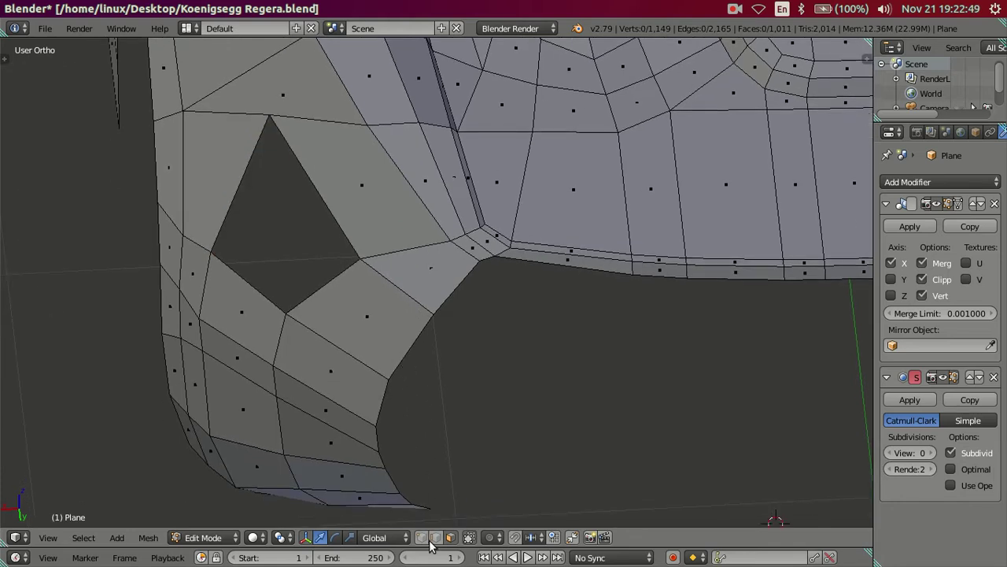
Step: Select the hole's lower and top corner vertices in vertex select mode
{"action": "left_click", "coordinate": [423, 537]}
{"action": "right_click", "coordinate": [224, 318]}
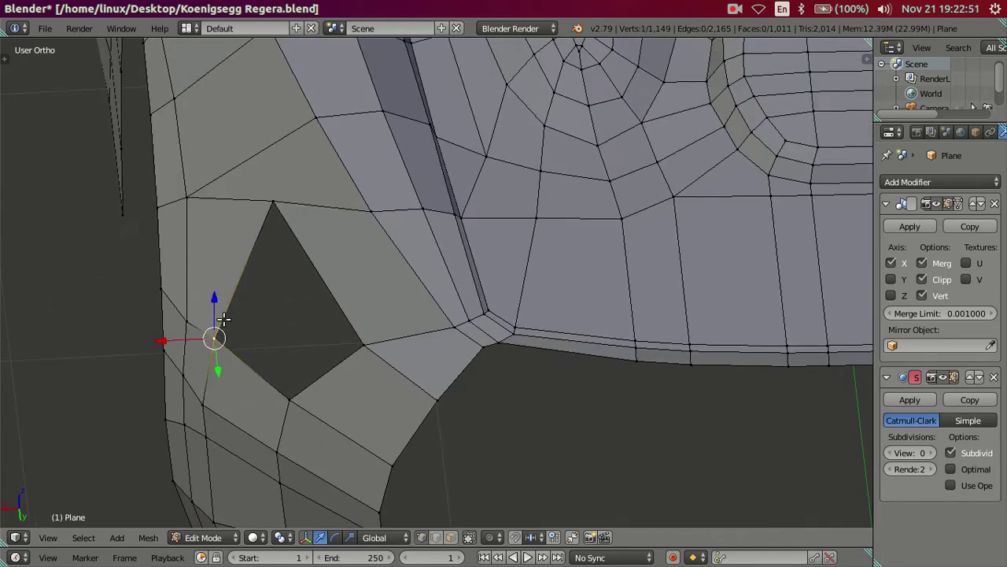
{"action": "right_click", "coordinate": [270, 207], "text": "shift"}
{"action": "mouse_move", "coordinate": [277, 270]}
{"action": "middle_mouse_down"}
{"action": "mouse_move", "coordinate": [275, 253]}
{"action": "mouse_move", "coordinate": [236, 304]}
{"action": "mouse_move", "coordinate": [283, 211]}
{"action": "mouse_move", "coordinate": [254, 239]}
{"action": "mouse_move", "coordinate": [258, 247]}
{"action": "middle_mouse_up"}
Step: Add a new edge inside the hole and move it into place
{"action": "key", "text": "j"}
{"action": "key", "text": "g"}
{"action": "left_click", "coordinate": [215, 274]}
{"action": "key", "text": "g"}
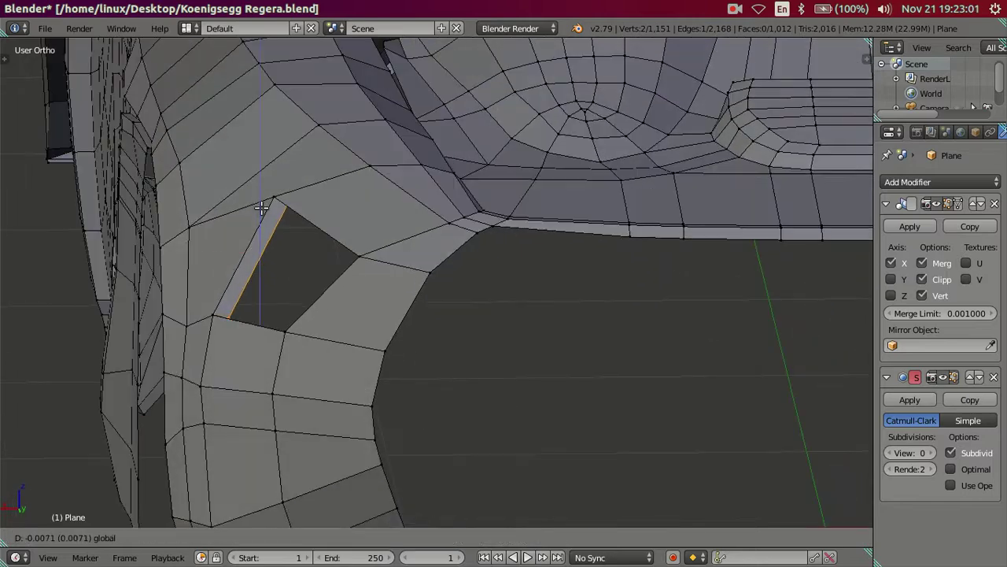
{"action": "left_click", "coordinate": [261, 207]}
{"action": "mouse_move", "coordinate": [261, 207]}
{"action": "middle_mouse_down"}
{"action": "mouse_move", "coordinate": [298, 220]}
{"action": "mouse_move", "coordinate": [304, 204]}
{"action": "mouse_move", "coordinate": [322, 205]}
{"action": "middle_mouse_up"}
Step: Fill a triangle and a second face between the hole's edge vertices
{"action": "right_click", "coordinate": [281, 201]}
{"action": "right_click", "coordinate": [431, 209], "text": "shift"}
{"action": "key", "text": "f"}
{"action": "middle_click_drag", "start_coordinate": [400, 247], "coordinate": [256, 353]}
{"action": "right_click", "coordinate": [235, 350]}
{"action": "right_click", "coordinate": [291, 402], "text": "shift"}
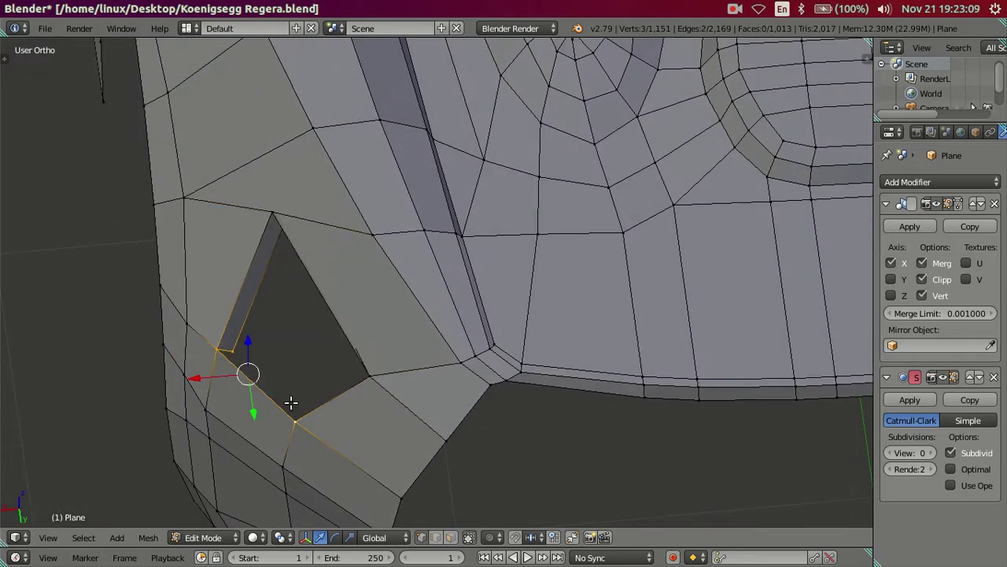
{"action": "key", "text": "f"}
Step: Fill the remaining four-corner gap in the opening with a face
{"action": "right_click", "coordinate": [241, 349], "text": "shift"}
{"action": "mouse_move", "coordinate": [241, 349]}
{"action": "middle_mouse_down"}
{"action": "mouse_move", "coordinate": [299, 228]}
{"action": "mouse_move", "coordinate": [309, 180]}
{"action": "middle_mouse_up"}
{"action": "right_click", "coordinate": [401, 196], "text": "shift"}
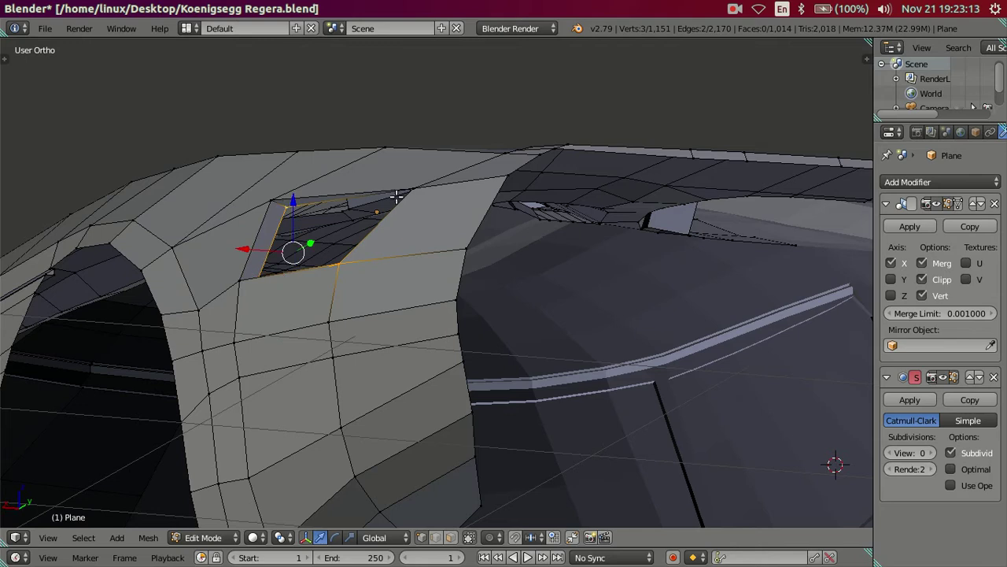
{"action": "right_click", "coordinate": [413, 189], "text": "shift"}
{"action": "scroll", "coordinate": [416, 280], "scroll_direction": "up", "scroll_amount": 3}
{"action": "middle_click_drag", "start_coordinate": [416, 281], "coordinate": [406, 355]}
{"action": "key", "text": "f"}
Step: Select only the thin sliver face along the opening's front edge
{"action": "key", "text": "a"}
{"action": "left_click", "coordinate": [447, 538]}
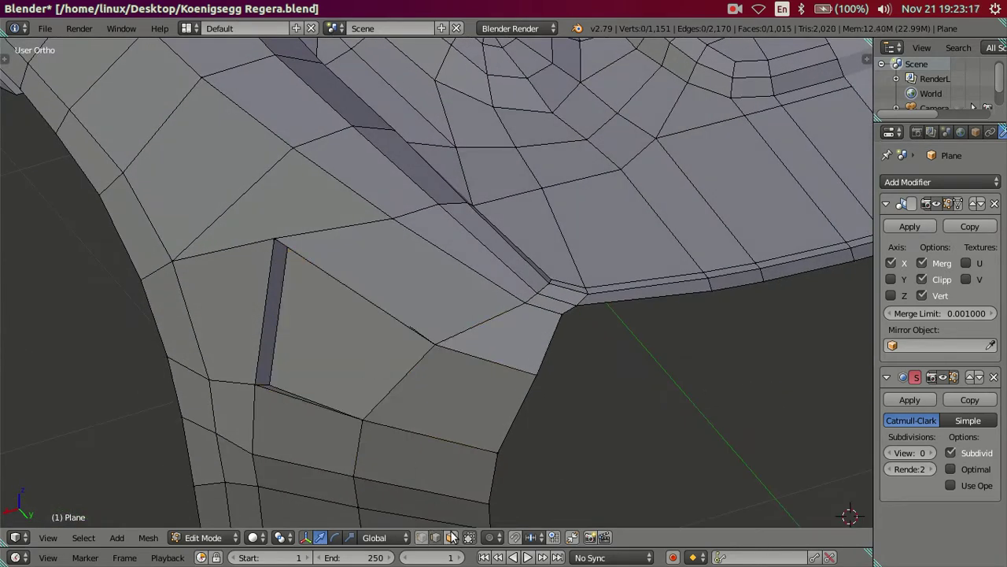
{"action": "right_click", "coordinate": [269, 305]}
Step: Delete the sliver face to cut the thin vent slot and exit Edit Mode
{"action": "key", "text": "x"}
{"action": "left_click", "coordinate": [394, 241]}
{"action": "scroll", "coordinate": [366, 275], "scroll_direction": "down", "scroll_amount": 1}
{"action": "key", "text": "Tab"}
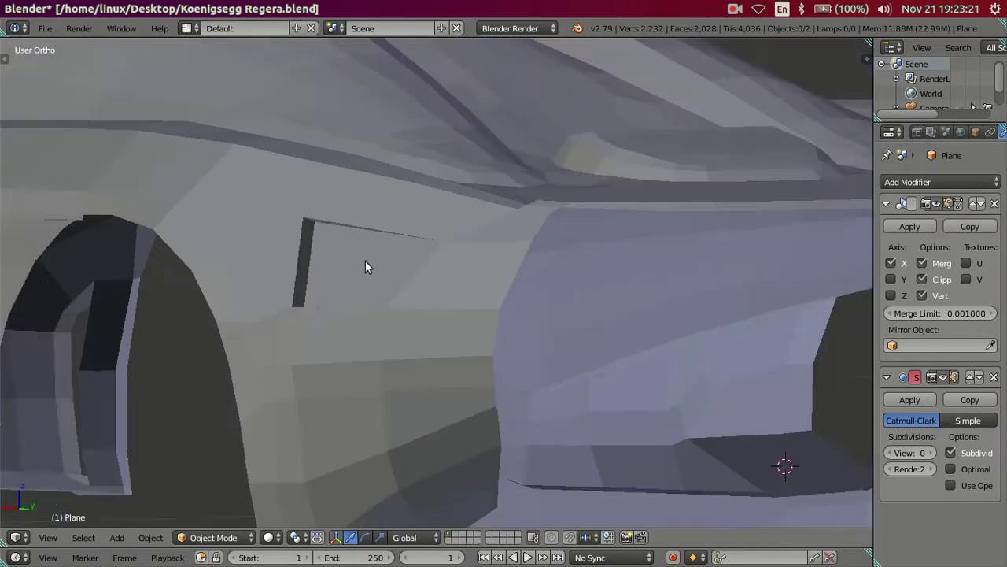
{"action": "scroll", "coordinate": [365, 260], "scroll_direction": "down", "scroll_amount": 5}
Step: View the car from the right side with the orange reference behind it
{"action": "mouse_move", "coordinate": [392, 268]}
{"action": "middle_mouse_down"}
{"action": "mouse_move", "coordinate": [429, 370]}
{"action": "mouse_move", "coordinate": [518, 325]}
{"action": "mouse_move", "coordinate": [526, 295]}
{"action": "mouse_move", "coordinate": [472, 336]}
{"action": "mouse_move", "coordinate": [455, 299]}
{"action": "mouse_move", "coordinate": [418, 342]}
{"action": "middle_mouse_up"}
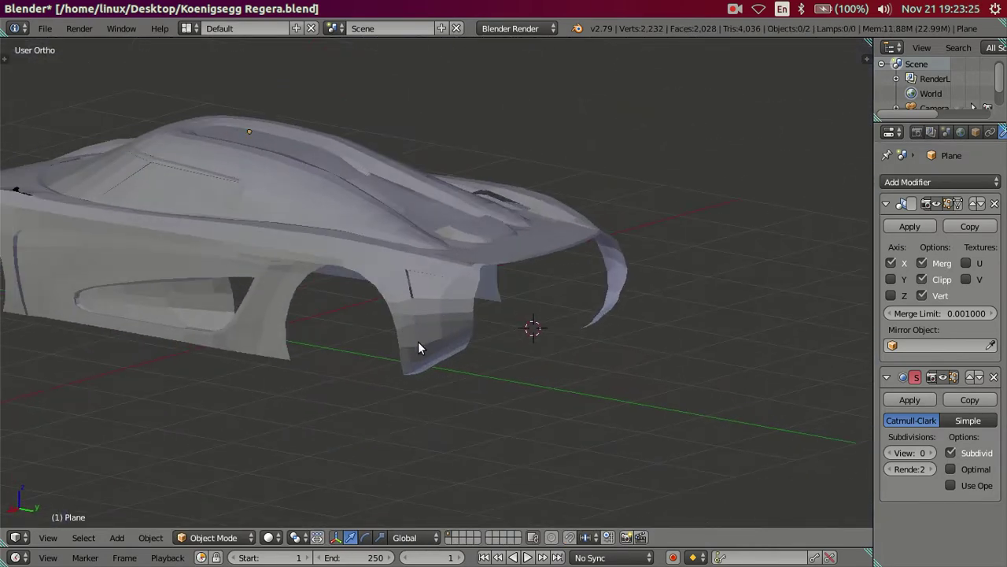
{"action": "scroll", "coordinate": [418, 348], "scroll_direction": "up", "scroll_amount": 3}
{"action": "scroll", "coordinate": [443, 299], "scroll_direction": "up", "scroll_amount": 2}
{"action": "key", "text": "KP_3"}
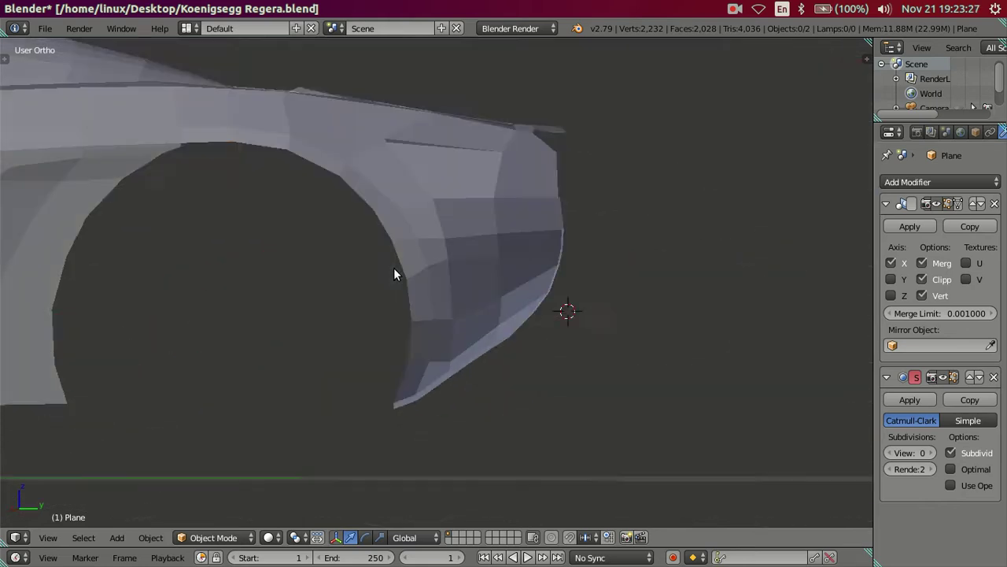
{"action": "key", "text": "shift+z"}
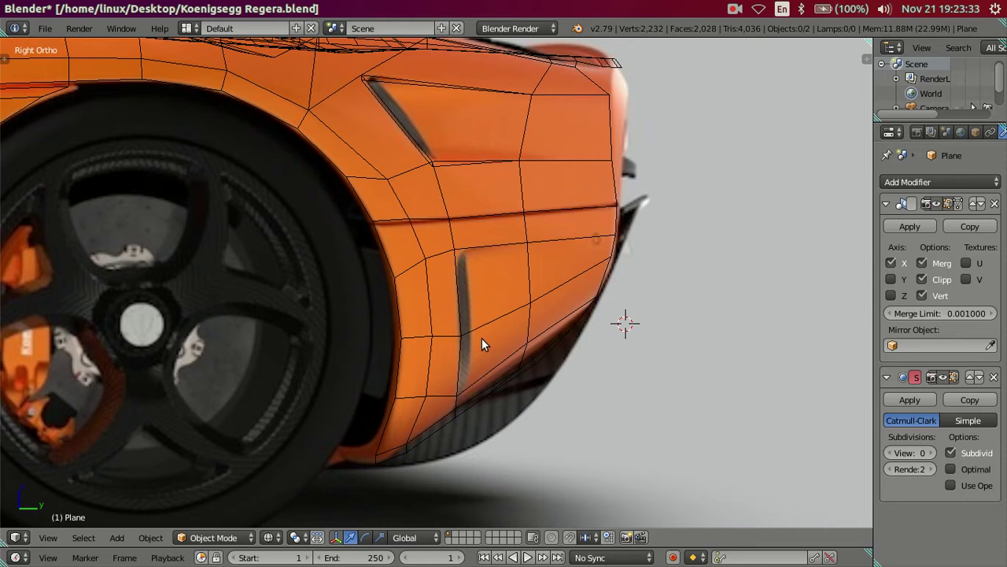
Step: Extrude the wheel arch's lower-corner edges outward, then open the rear reference photo
{"action": "left_click", "coordinate": [458, 359]}
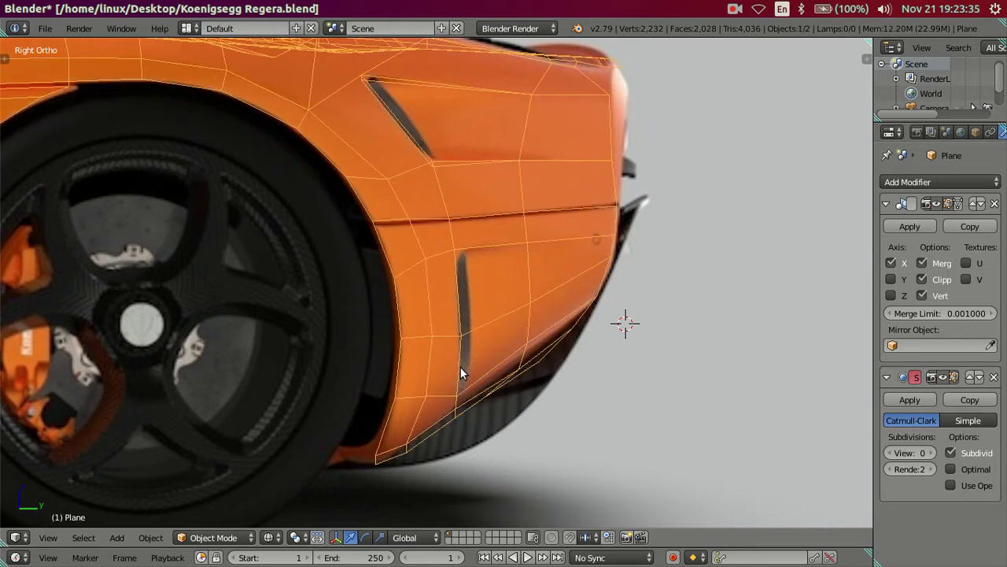
{"action": "key", "text": "Tab"}
{"action": "key", "text": "2"}
{"action": "left_click", "coordinate": [456, 350]}
{"action": "key", "text": "z"}
{"action": "mouse_move", "coordinate": [457, 362]}
{"action": "middle_mouse_down"}
{"action": "mouse_move", "coordinate": [348, 401]}
{"action": "mouse_move", "coordinate": [426, 378]}
{"action": "mouse_move", "coordinate": [386, 396]}
{"action": "mouse_move", "coordinate": [362, 376]}
{"action": "mouse_move", "coordinate": [293, 354]}
{"action": "middle_mouse_up"}
{"action": "key", "text": "z"}
{"action": "key", "text": "e"}
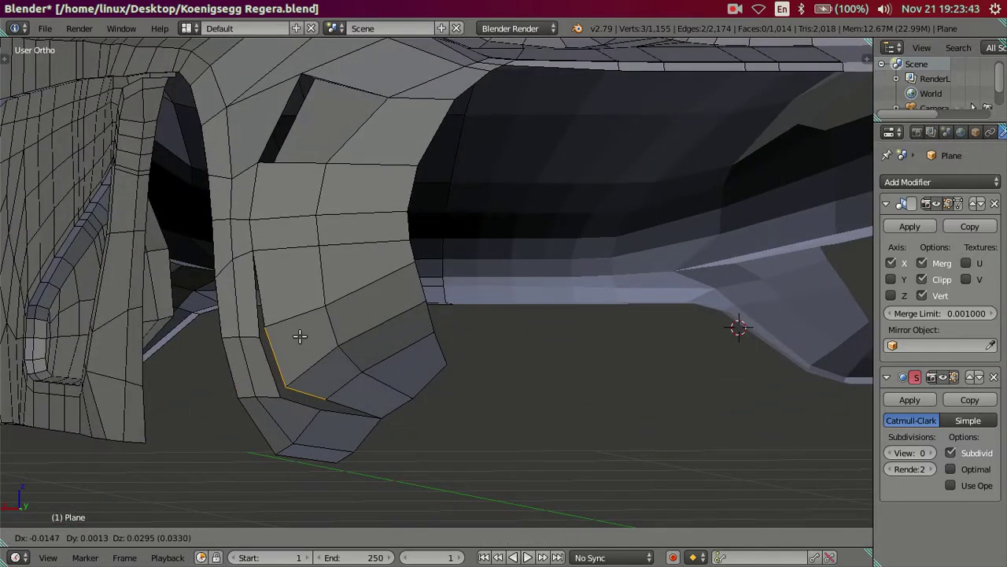
{"action": "left_click", "coordinate": [300, 336]}
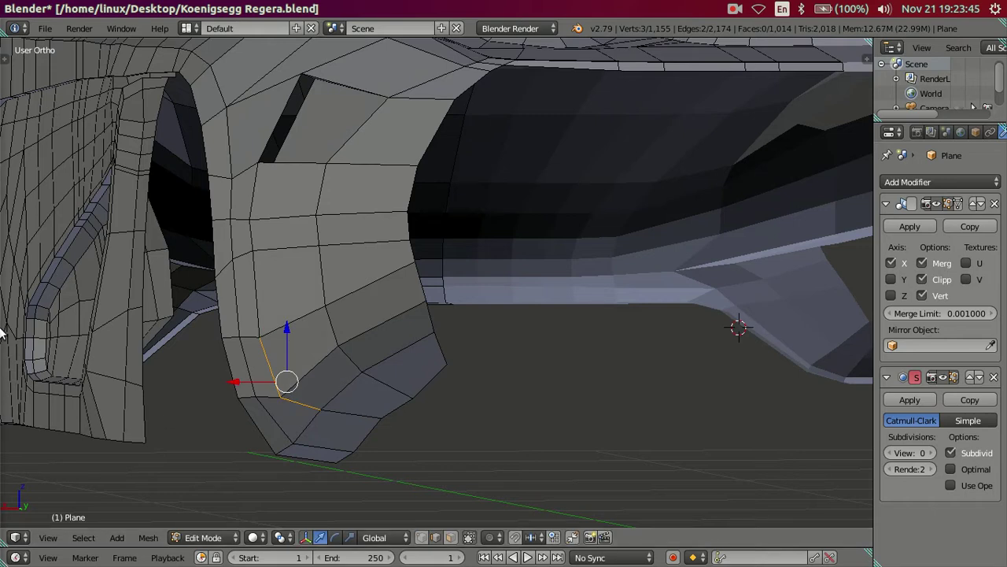
{"action": "left_click", "coordinate": [11, 301]}
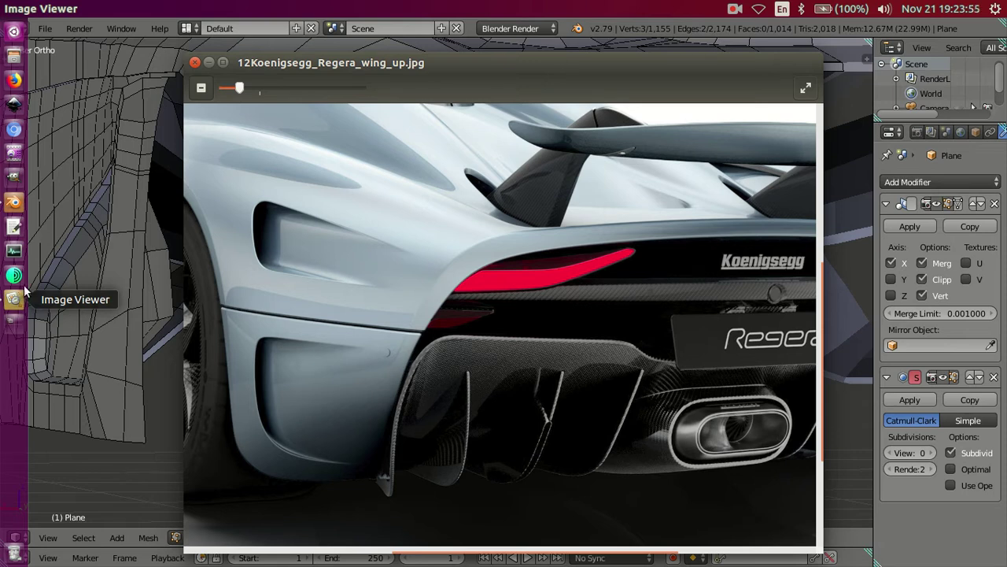
Step: Nudge the selected vent edges and extrude a single new vertex from the vent edge
{"action": "left_click", "coordinate": [14, 202]}
{"action": "mouse_move", "coordinate": [291, 311]}
{"action": "middle_mouse_down", "text": "shift"}
{"action": "mouse_move", "coordinate": [295, 303]}
{"action": "mouse_move", "coordinate": [285, 311]}
{"action": "middle_mouse_up", "text": "shift"}
{"action": "key", "text": "g"}
{"action": "left_click", "coordinate": [266, 354]}
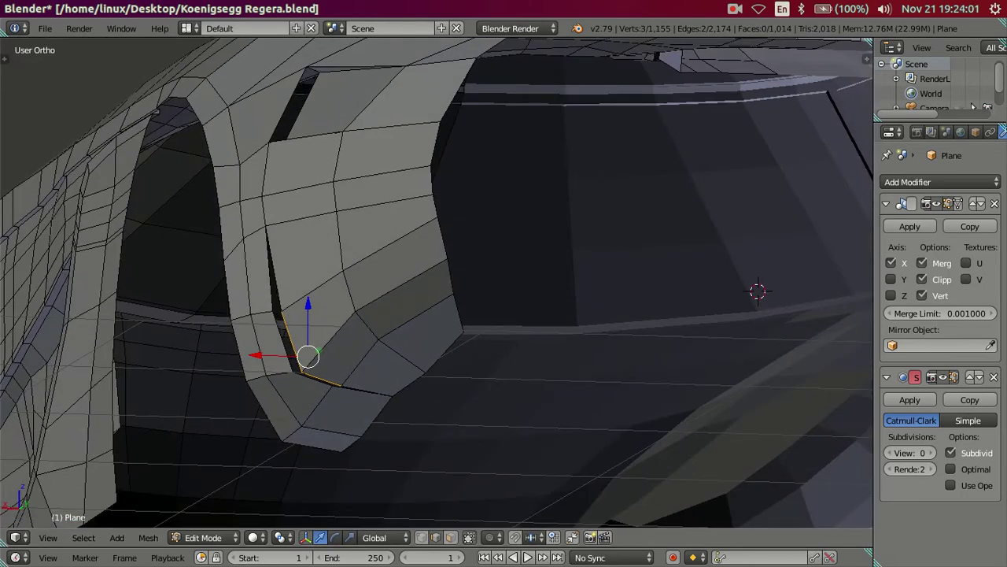
{"action": "right_click", "coordinate": [267, 233]}
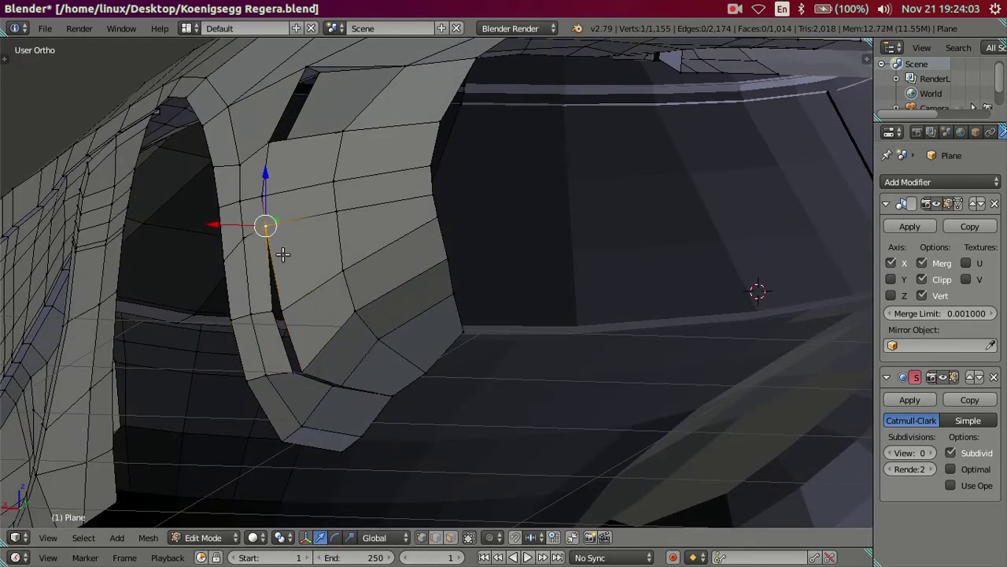
{"action": "key", "text": "e"}
{"action": "right_click", "coordinate": [307, 266]}
{"action": "middle_click_drag", "start_coordinate": [308, 266], "coordinate": [331, 301]}
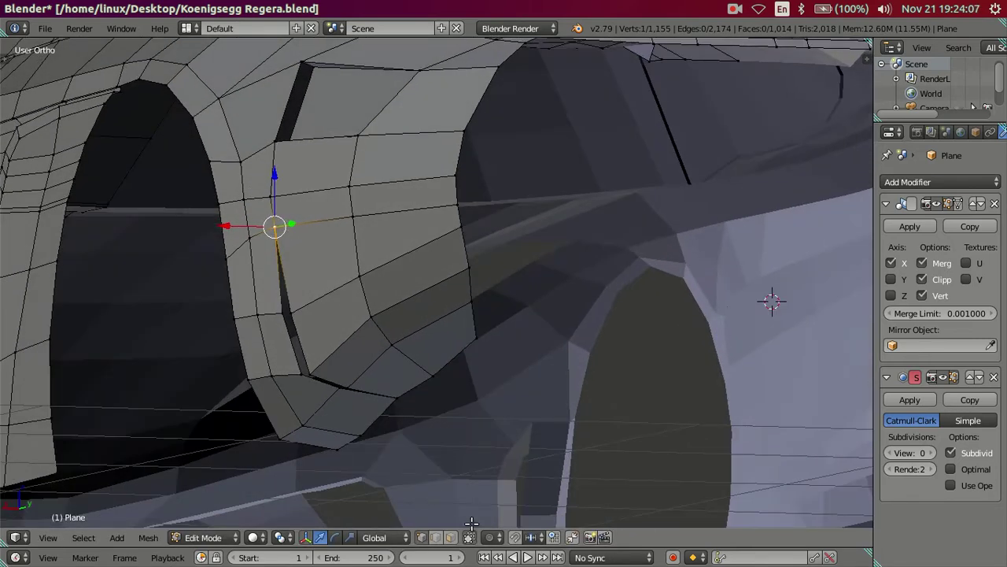
Step: Delete one inner face of the vent mesh to open a hole
{"action": "left_click", "coordinate": [450, 537]}
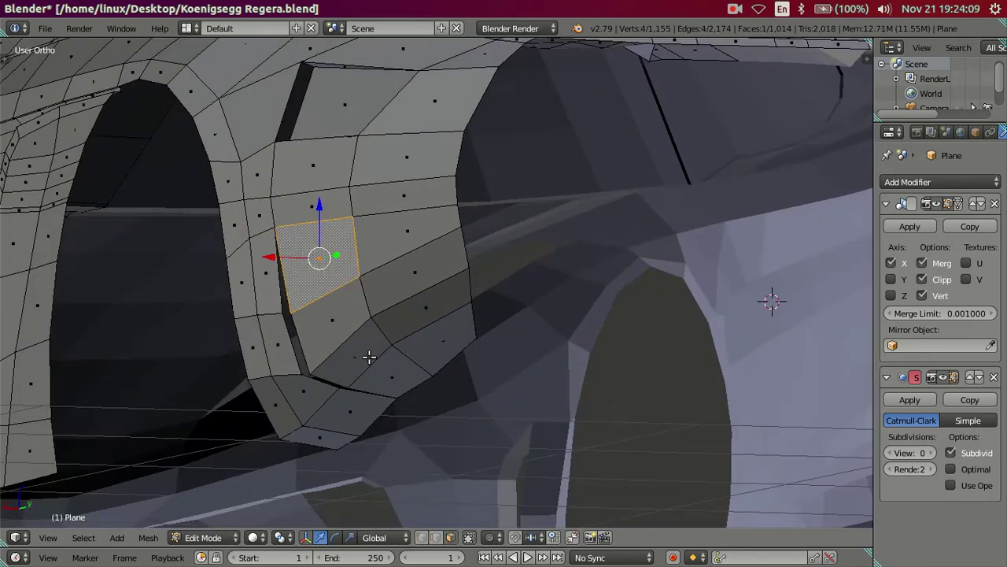
{"action": "mouse_move", "coordinate": [367, 362]}
{"action": "middle_mouse_down"}
{"action": "mouse_move", "coordinate": [351, 396]}
{"action": "mouse_move", "coordinate": [335, 299]}
{"action": "middle_mouse_up"}
{"action": "key", "text": "x"}
{"action": "left_click", "coordinate": [333, 294]}
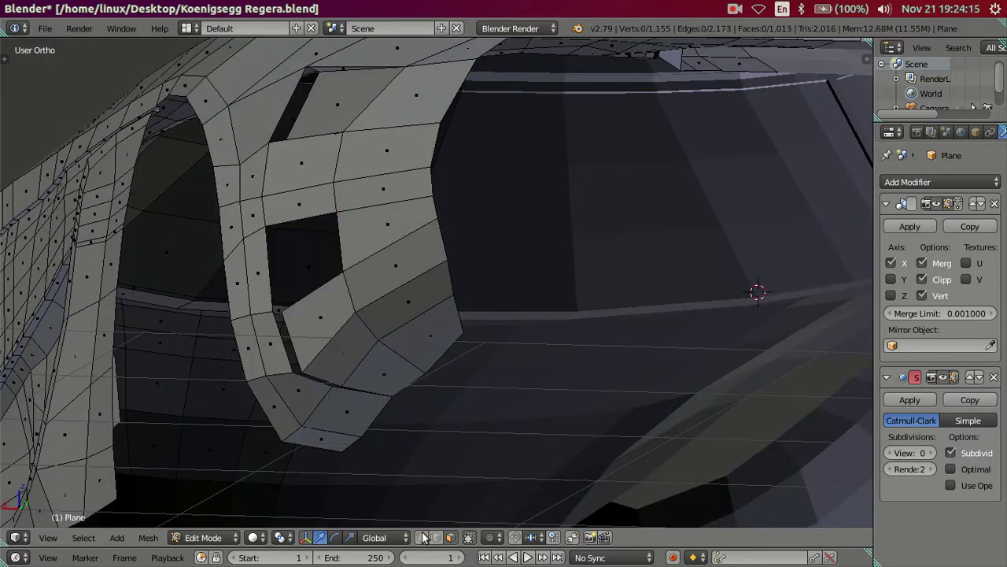
{"action": "mouse_move", "coordinate": [291, 346]}
{"action": "middle_mouse_down"}
{"action": "mouse_move", "coordinate": [283, 292]}
{"action": "mouse_move", "coordinate": [241, 258]}
{"action": "mouse_move", "coordinate": [264, 248]}
{"action": "mouse_move", "coordinate": [274, 268]}
{"action": "middle_mouse_up"}
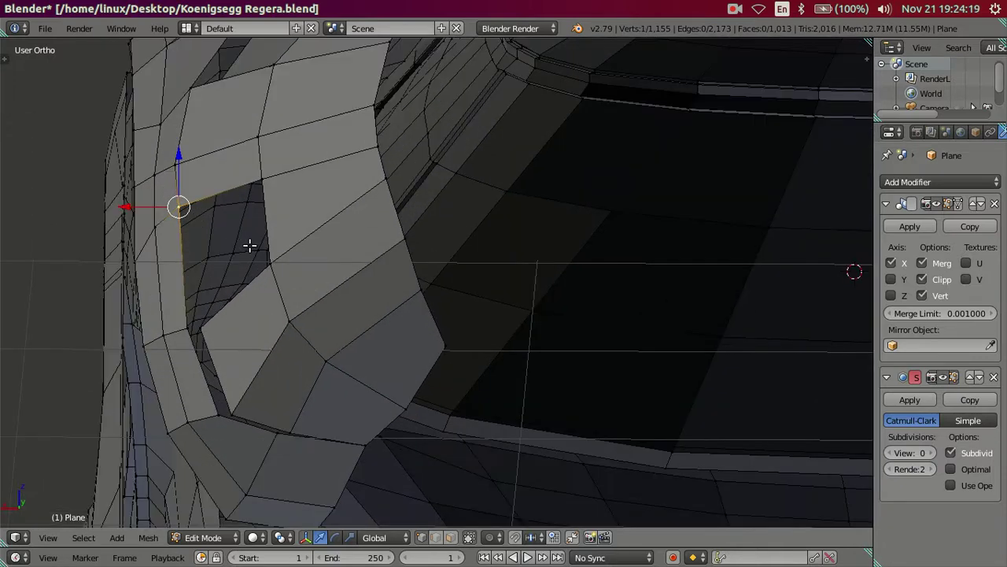
Step: Extrude a new vertex into the gap and slide it along the X axis
{"action": "key", "text": "e"}
{"action": "right_click", "coordinate": [214, 230]}
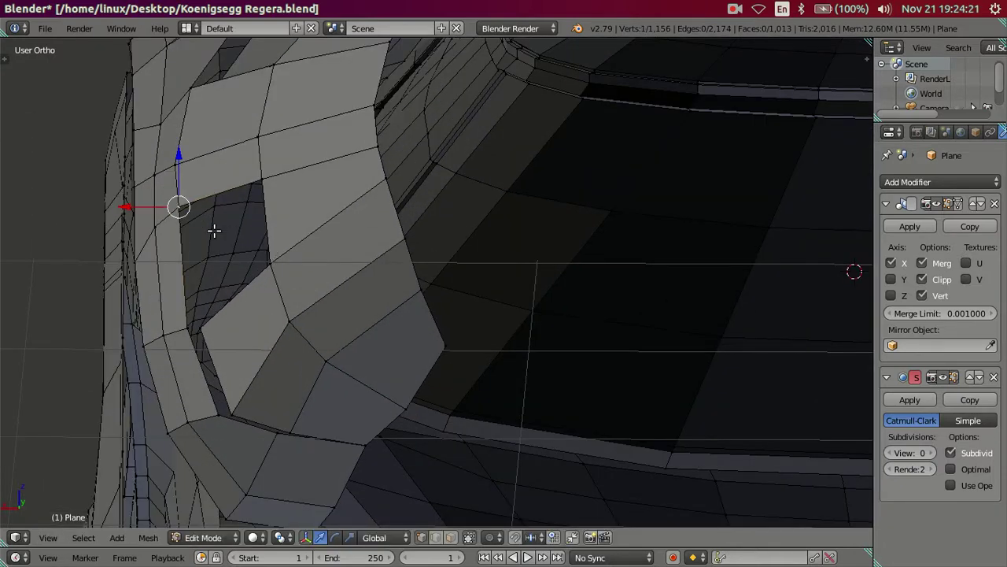
{"action": "key", "text": "g"}
{"action": "key", "text": "x"}
{"action": "left_click", "coordinate": [151, 211]}
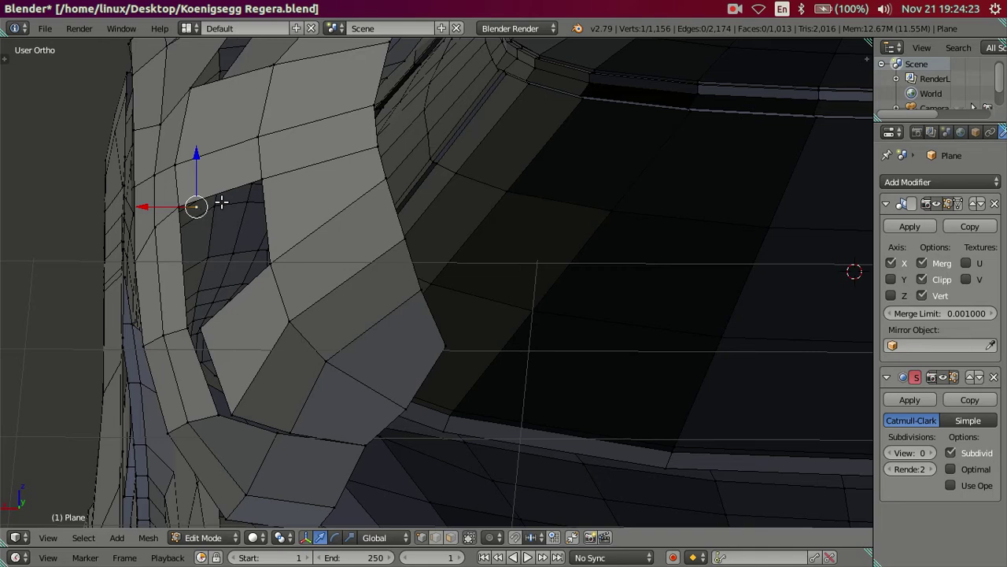
Step: Fill a four-vertex face across the gap and check the result
{"action": "right_click", "coordinate": [267, 181], "text": "ctrl"}
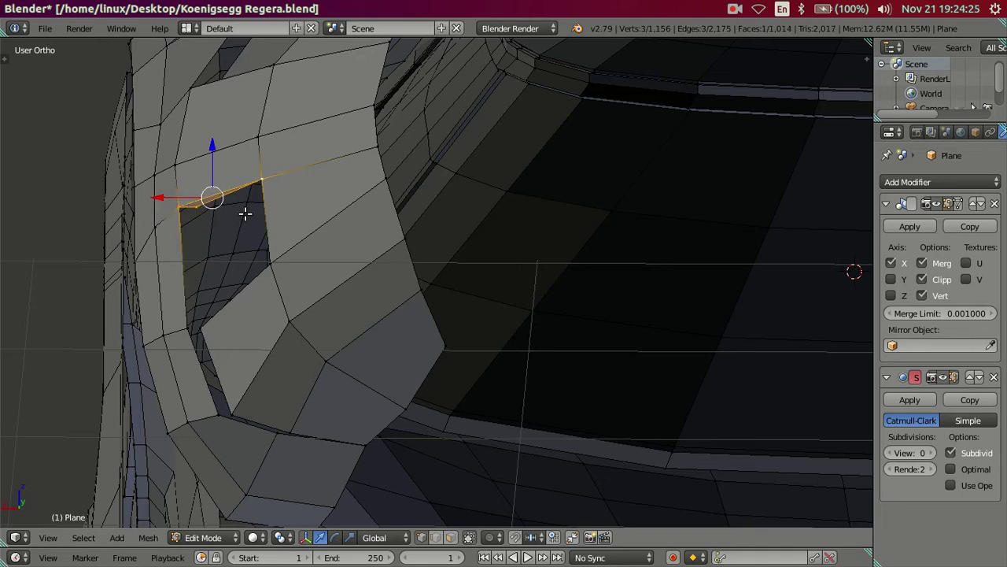
{"action": "right_click", "coordinate": [201, 319]}
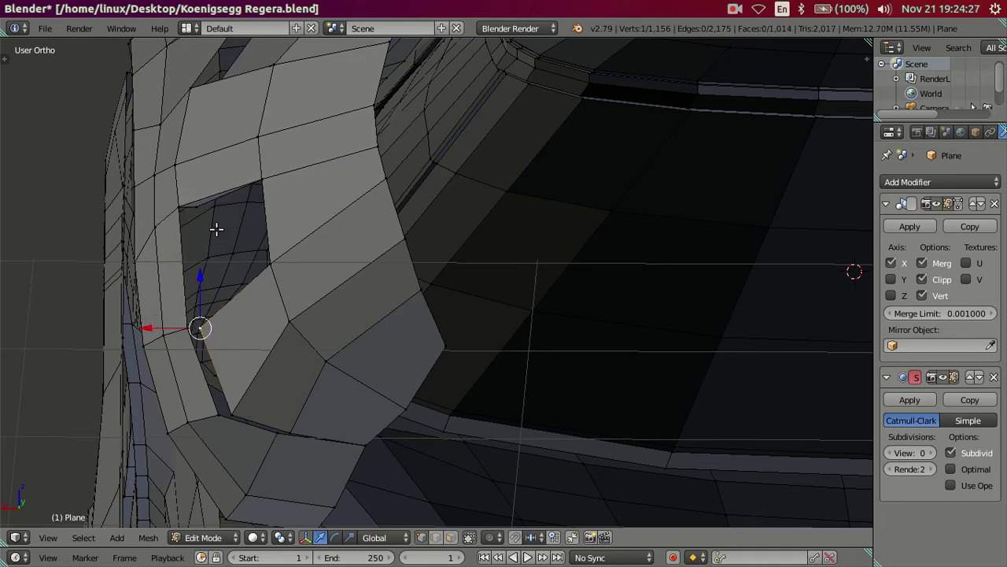
{"action": "right_click", "coordinate": [197, 206], "text": "ctrl"}
{"action": "key", "text": "f"}
{"action": "key", "text": "a"}
{"action": "mouse_move", "coordinate": [256, 286]}
{"action": "middle_mouse_down"}
{"action": "mouse_move", "coordinate": [304, 296]}
{"action": "mouse_move", "coordinate": [320, 279]}
{"action": "middle_mouse_up"}
Step: In Right Ortho with reference shading, align the vent's top vertex to the reference
{"action": "right_click", "coordinate": [262, 182]}
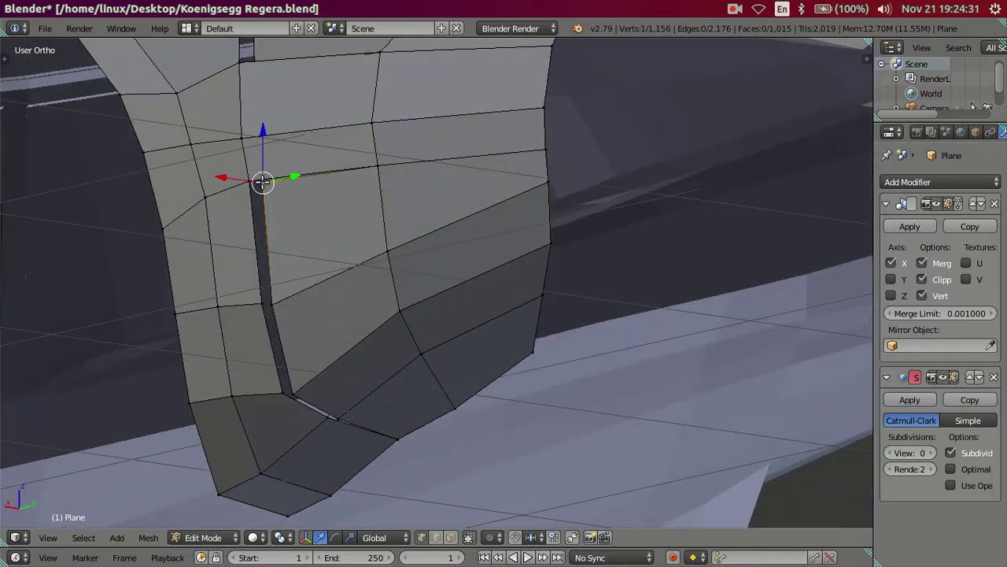
{"action": "key", "text": "KP_3"}
{"action": "key", "text": "shift+z"}
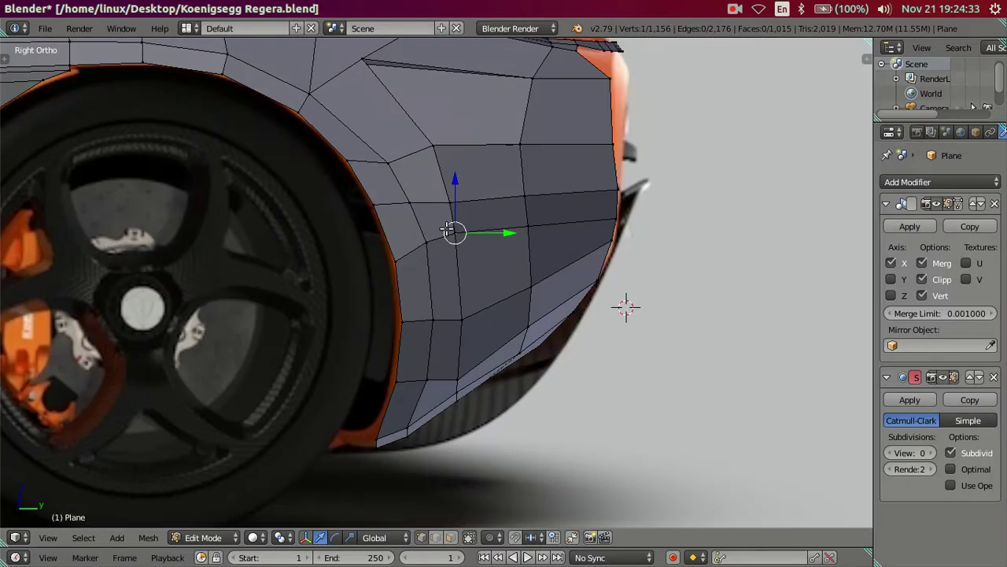
{"action": "left_click_drag", "start_coordinate": [454, 178], "coordinate": [457, 183]}
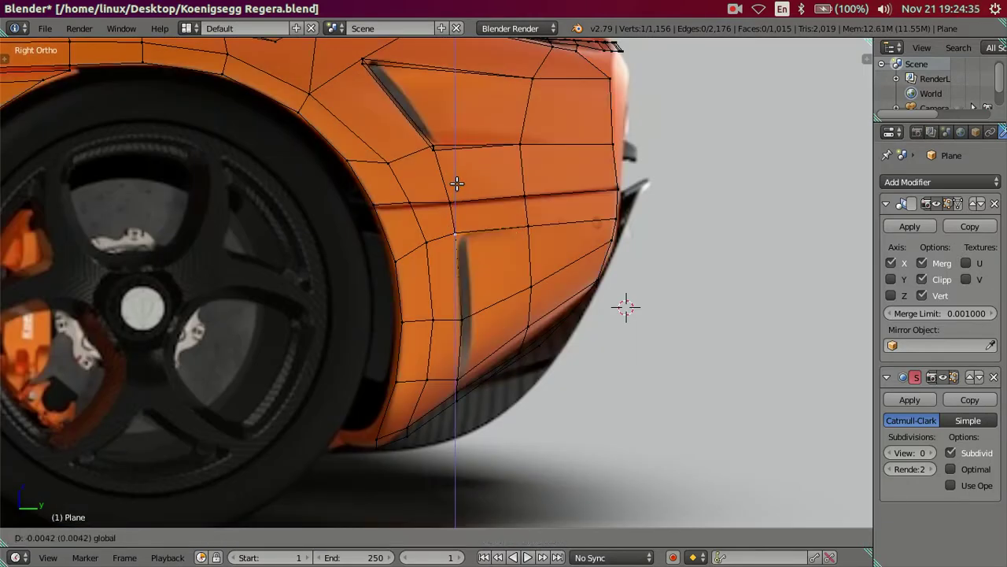
{"action": "left_click", "coordinate": [460, 186]}
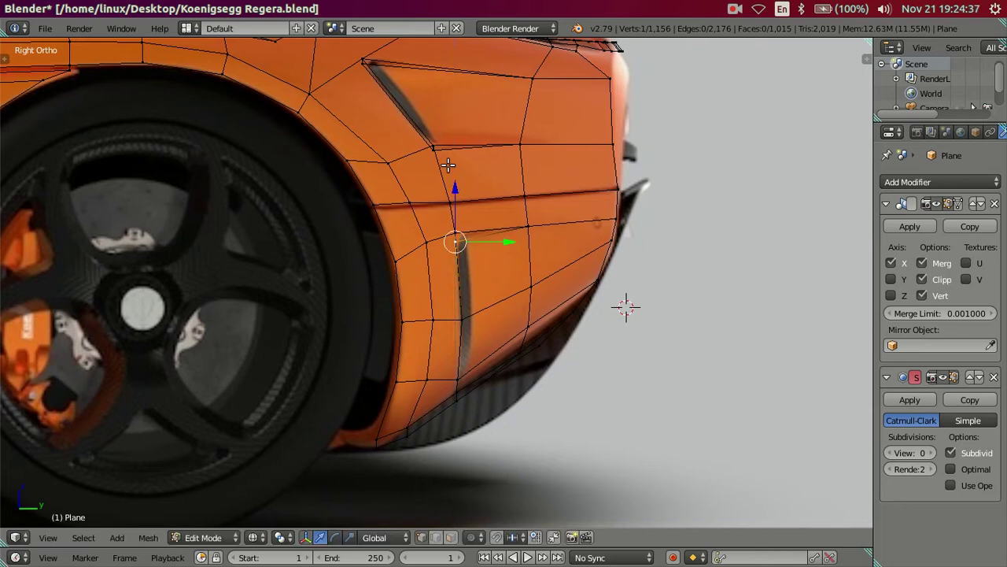
{"action": "scroll", "coordinate": [450, 168], "scroll_direction": "up", "scroll_amount": 3, "text": "shift"}
{"action": "scroll", "coordinate": [367, 169], "scroll_direction": "up", "scroll_amount": 2, "text": "shift"}
{"action": "key", "text": "shift+z"}
{"action": "key", "text": "shift+z"}
{"action": "mouse_move", "coordinate": [380, 223]}
{"action": "middle_mouse_down"}
{"action": "mouse_move", "coordinate": [317, 239]}
{"action": "mouse_move", "coordinate": [325, 221]}
{"action": "mouse_move", "coordinate": [333, 321]}
{"action": "mouse_move", "coordinate": [328, 259]}
{"action": "middle_mouse_up"}
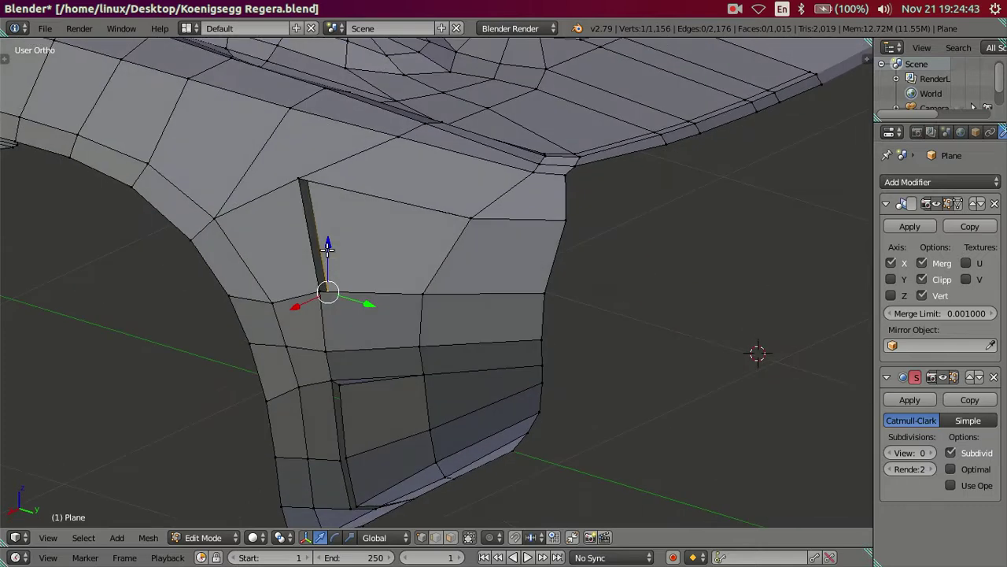
Step: Fine-tune the vertex's height with two vertical (Z-constrained) moves
{"action": "key", "text": "g"}
{"action": "key", "text": "z"}
{"action": "left_click", "coordinate": [326, 238]}
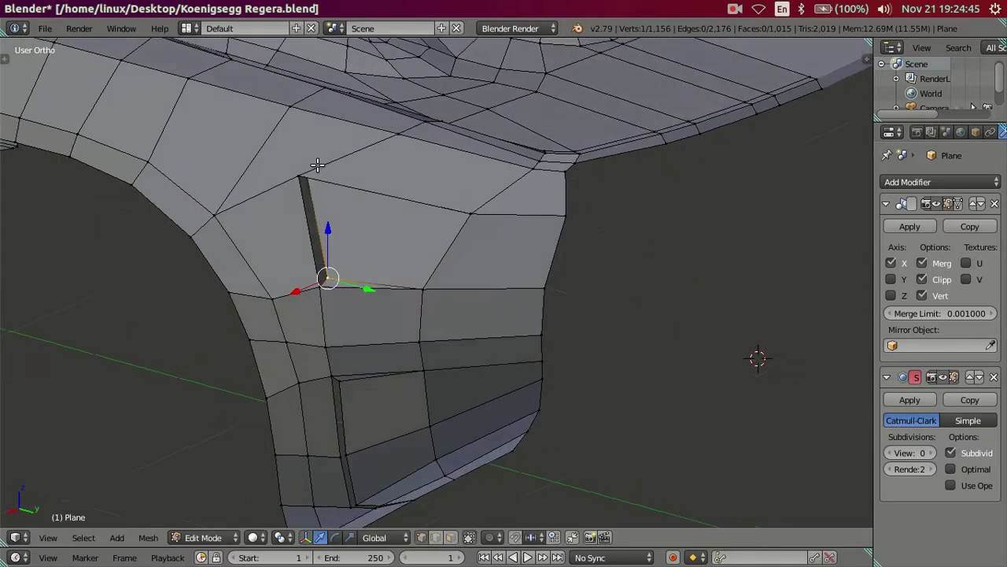
{"action": "middle_click_drag", "start_coordinate": [318, 164], "coordinate": [315, 158]}
{"action": "key", "text": "g"}
{"action": "key", "text": "z"}
{"action": "left_click", "coordinate": [308, 118]}
Step: Preview the car body in Object Mode, then return to Edit Mode
{"action": "key", "text": "Tab"}
{"action": "mouse_move", "coordinate": [308, 118]}
{"action": "middle_mouse_down"}
{"action": "mouse_move", "coordinate": [387, 313]}
{"action": "mouse_move", "coordinate": [320, 304]}
{"action": "mouse_move", "coordinate": [310, 278]}
{"action": "mouse_move", "coordinate": [346, 321]}
{"action": "mouse_move", "coordinate": [357, 270]}
{"action": "mouse_move", "coordinate": [336, 272]}
{"action": "mouse_move", "coordinate": [337, 322]}
{"action": "middle_mouse_up"}
{"action": "scroll", "coordinate": [303, 356], "scroll_direction": "up", "scroll_amount": 2}
{"action": "scroll", "coordinate": [295, 218], "scroll_direction": "up", "scroll_amount": 2}
{"action": "key", "text": "Tab"}
Step: Reposition a vertex on the side vent's edge
{"action": "right_click", "coordinate": [215, 212]}
{"action": "key", "text": "g"}
{"action": "right_click", "coordinate": [241, 185]}
{"action": "mouse_move", "coordinate": [240, 184]}
{"action": "middle_mouse_down"}
{"action": "mouse_move", "coordinate": [249, 181]}
{"action": "mouse_move", "coordinate": [272, 240]}
{"action": "mouse_move", "coordinate": [291, 197]}
{"action": "mouse_move", "coordinate": [241, 335]}
{"action": "middle_mouse_up"}
{"action": "key", "text": "a"}
{"action": "right_click", "coordinate": [227, 354]}
{"action": "key", "text": "g"}
{"action": "left_click", "coordinate": [221, 304]}
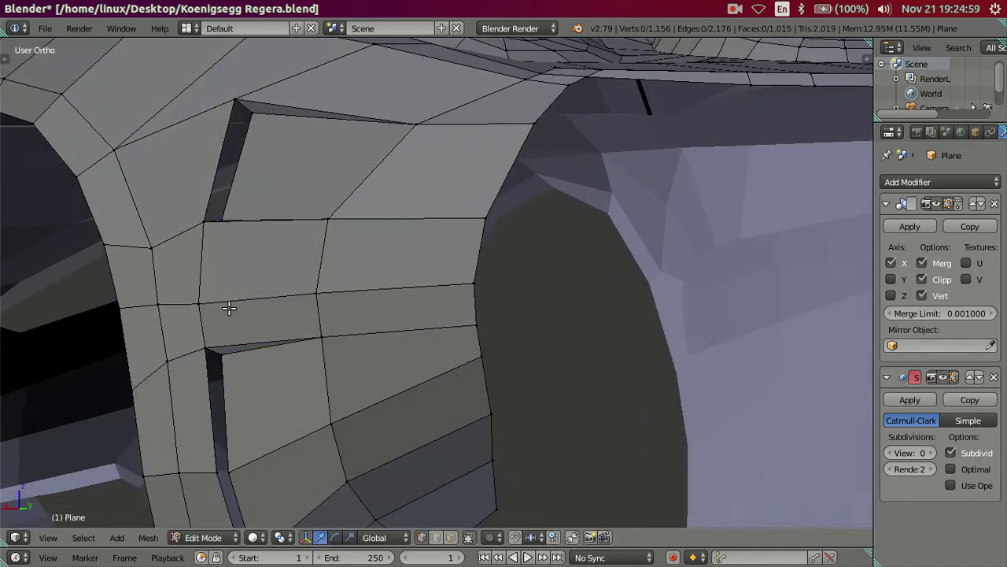
Step: Check the shape, then move a two-vertex vent edge vertically along Z
{"action": "key", "text": "Tab"}
{"action": "scroll", "coordinate": [236, 315], "scroll_direction": "down", "scroll_amount": 5}
{"action": "mouse_move", "coordinate": [310, 332]}
{"action": "middle_mouse_down"}
{"action": "mouse_move", "coordinate": [362, 347]}
{"action": "mouse_move", "coordinate": [375, 338]}
{"action": "mouse_move", "coordinate": [330, 370]}
{"action": "mouse_move", "coordinate": [309, 367]}
{"action": "mouse_move", "coordinate": [333, 379]}
{"action": "mouse_move", "coordinate": [303, 415]}
{"action": "mouse_move", "coordinate": [260, 418]}
{"action": "middle_mouse_up"}
{"action": "key", "text": "Tab"}
{"action": "scroll", "coordinate": [333, 380], "scroll_direction": "up", "scroll_amount": 3}
{"action": "right_click", "coordinate": [321, 399], "text": "shift"}
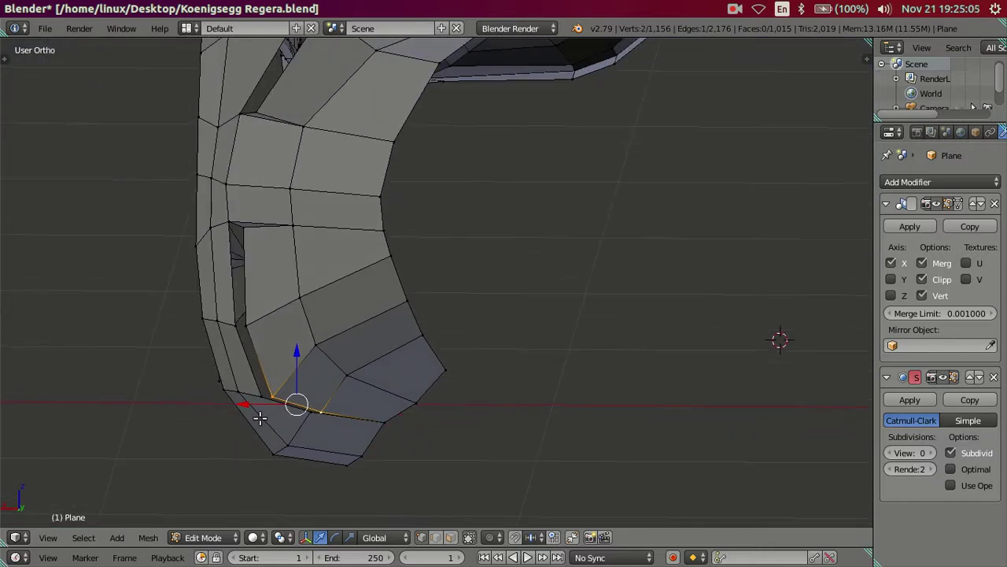
{"action": "key", "text": "g"}
{"action": "right_click", "coordinate": [243, 403]}
{"action": "key", "text": "g"}
{"action": "key", "text": "z"}
{"action": "right_click", "coordinate": [289, 345]}
Step: Inspect the opening's edge loop, then bring up the rear Regera reference photo
{"action": "right_click", "coordinate": [247, 324]}
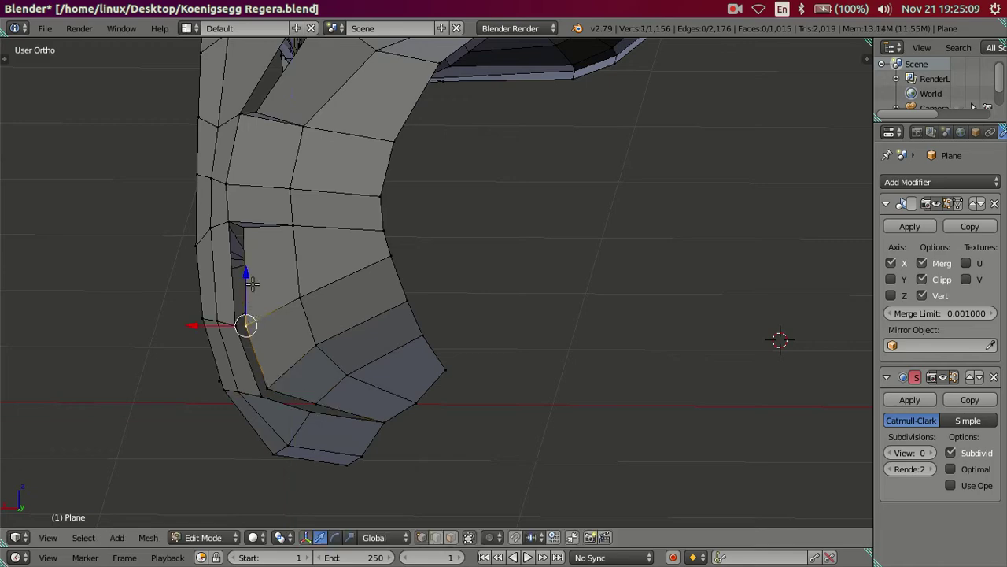
{"action": "mouse_move", "coordinate": [267, 322]}
{"action": "middle_mouse_down"}
{"action": "mouse_move", "coordinate": [299, 382]}
{"action": "mouse_move", "coordinate": [248, 346]}
{"action": "mouse_move", "coordinate": [319, 331]}
{"action": "mouse_move", "coordinate": [394, 333]}
{"action": "mouse_move", "coordinate": [412, 355]}
{"action": "mouse_move", "coordinate": [386, 416]}
{"action": "mouse_move", "coordinate": [292, 360]}
{"action": "mouse_move", "coordinate": [281, 332]}
{"action": "mouse_move", "coordinate": [301, 419]}
{"action": "middle_mouse_up"}
{"action": "right_click", "coordinate": [317, 402], "text": "alt"}
{"action": "key", "text": "a"}
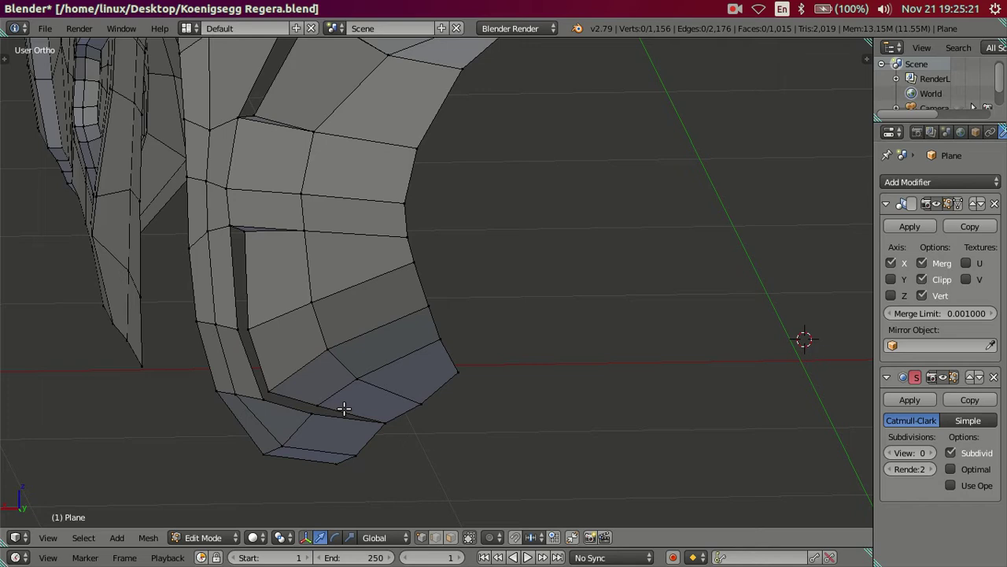
{"action": "left_click", "coordinate": [14, 302]}
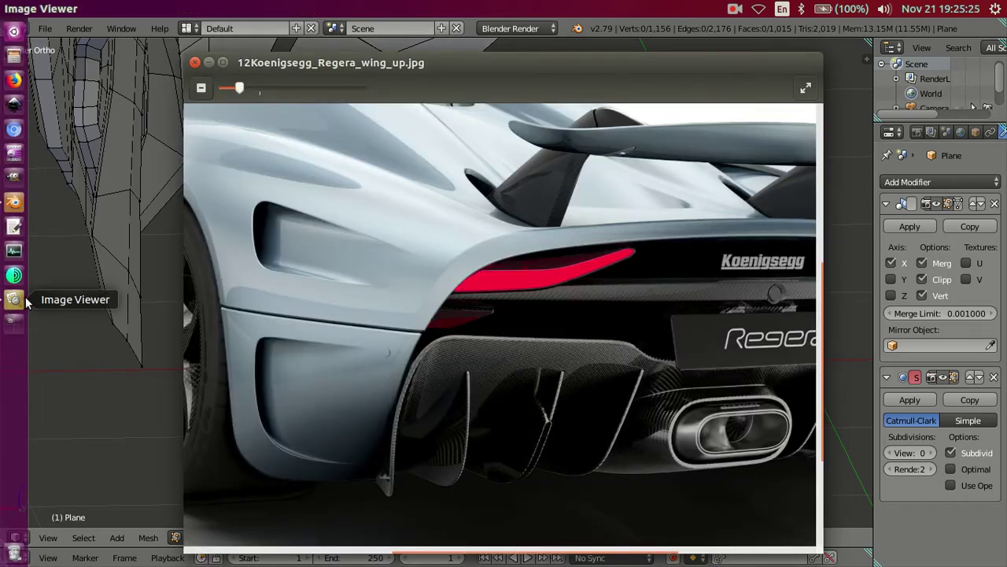
Step: Compare the opening's vertices against the right-side reference view
{"action": "left_click", "coordinate": [74, 348]}
{"action": "mouse_move", "coordinate": [241, 362]}
{"action": "middle_mouse_down"}
{"action": "mouse_move", "coordinate": [335, 405]}
{"action": "mouse_move", "coordinate": [364, 318]}
{"action": "middle_mouse_up"}
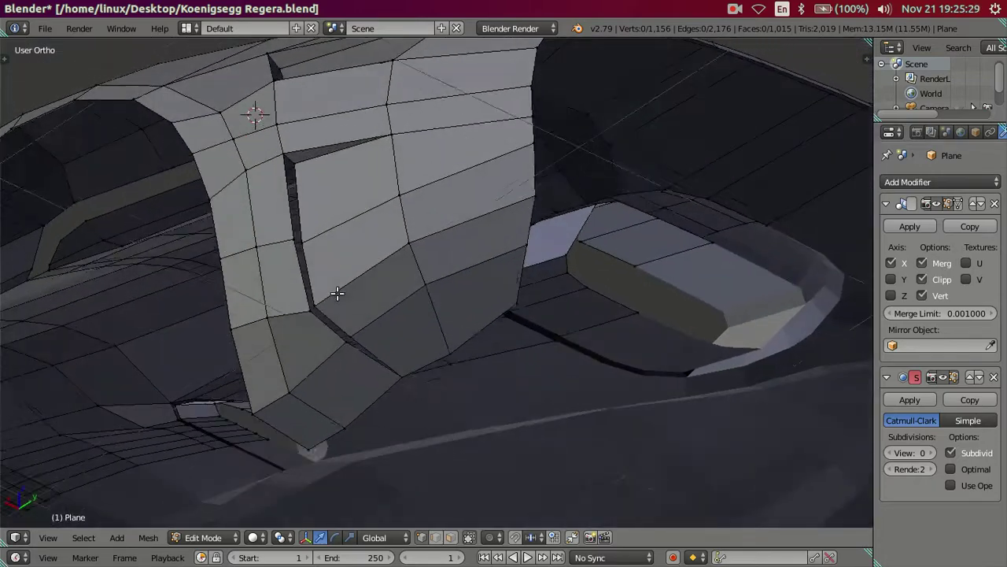
{"action": "right_click", "coordinate": [329, 302], "text": "shift"}
{"action": "mouse_move", "coordinate": [329, 301]}
{"action": "middle_mouse_down"}
{"action": "mouse_move", "coordinate": [428, 362]}
{"action": "mouse_move", "coordinate": [440, 358]}
{"action": "middle_mouse_up"}
{"action": "key", "text": "KP_3"}
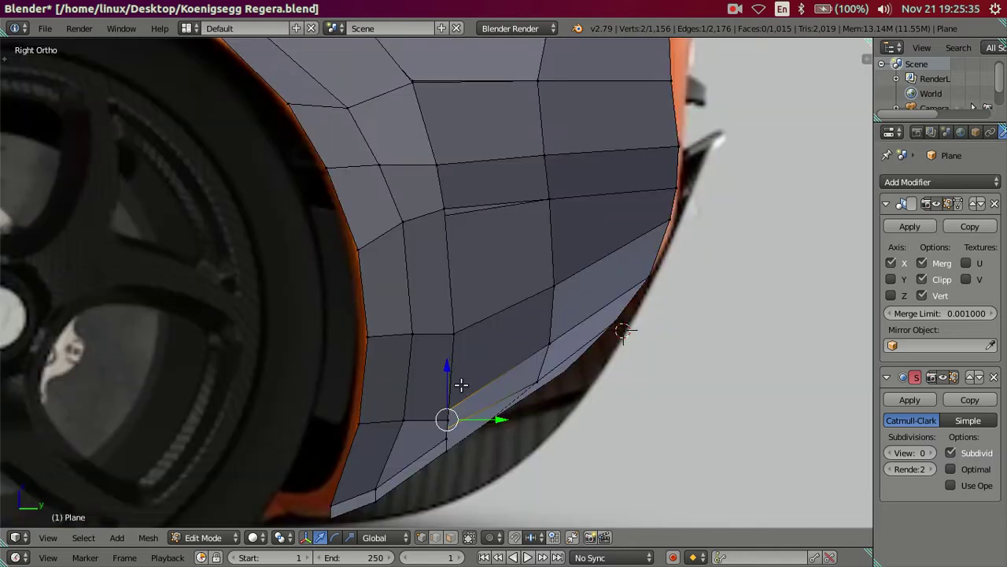
{"action": "key", "text": "a"}
{"action": "mouse_move", "coordinate": [489, 393]}
{"action": "middle_mouse_down"}
{"action": "mouse_move", "coordinate": [218, 355]}
{"action": "mouse_move", "coordinate": [348, 432]}
{"action": "mouse_move", "coordinate": [285, 449]}
{"action": "mouse_move", "coordinate": [299, 349]}
{"action": "mouse_move", "coordinate": [293, 358]}
{"action": "middle_mouse_up"}
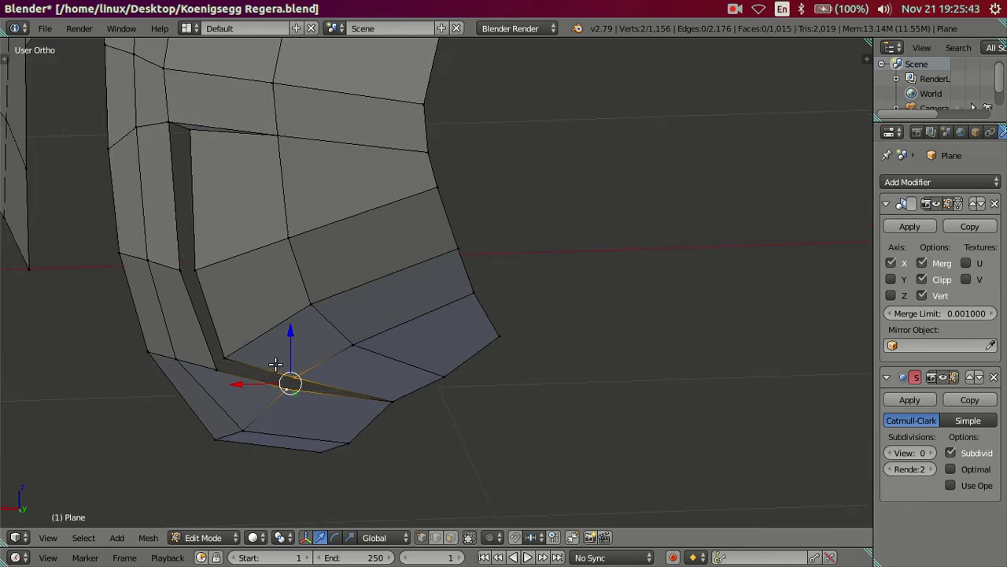
{"action": "right_click", "coordinate": [373, 395], "text": "shift"}
{"action": "mouse_move", "coordinate": [410, 398]}
{"action": "middle_mouse_down"}
{"action": "mouse_move", "coordinate": [402, 355]}
{"action": "mouse_move", "coordinate": [411, 339]}
{"action": "mouse_move", "coordinate": [402, 396]}
{"action": "middle_mouse_up"}
Step: Merge two lower-corner vertices at their centre in wireframe view
{"action": "right_click", "coordinate": [381, 402]}
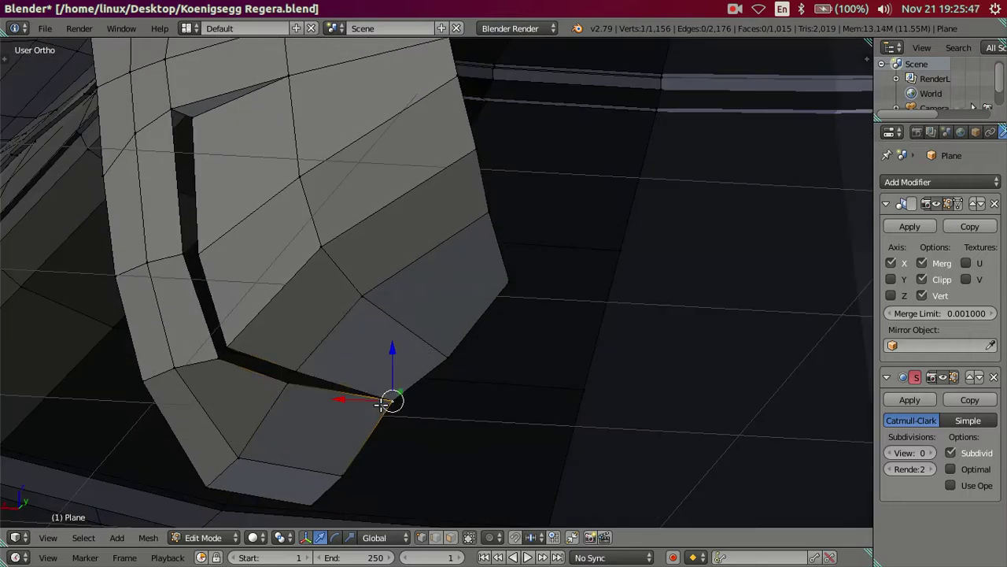
{"action": "key", "text": "g"}
{"action": "right_click", "coordinate": [348, 443]}
{"action": "key", "text": "z"}
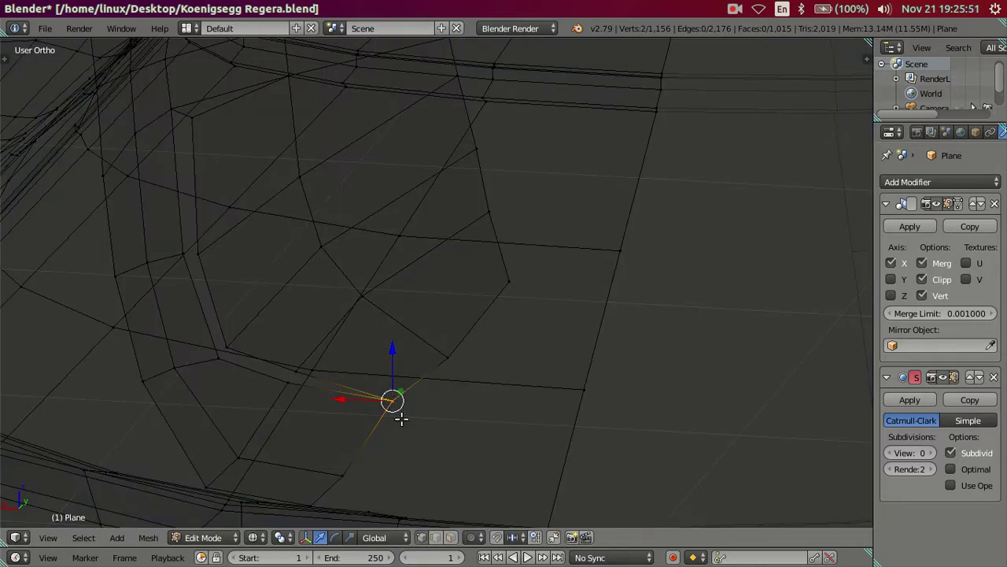
{"action": "key", "text": "alt+m"}
{"action": "left_click", "coordinate": [384, 450]}
Step: Fill a new face from the vertices around the gap
{"action": "right_click", "coordinate": [292, 368], "text": "shift"}
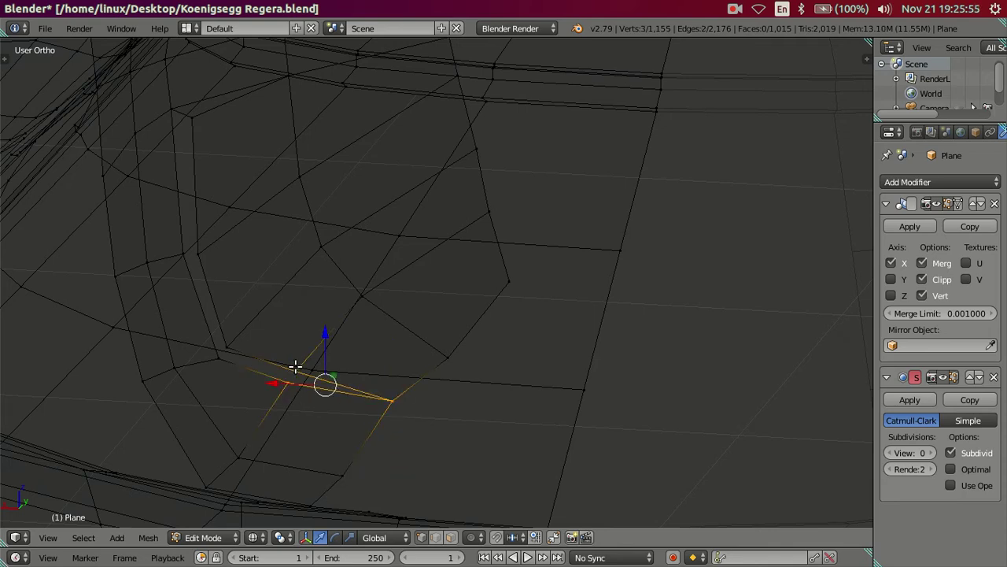
{"action": "right_click", "coordinate": [226, 356], "text": "shift"}
{"action": "key", "text": "f"}
{"action": "key", "text": "z"}
{"action": "key", "text": "a"}
{"action": "mouse_move", "coordinate": [272, 355]}
{"action": "middle_mouse_down"}
{"action": "mouse_move", "coordinate": [270, 420]}
{"action": "mouse_move", "coordinate": [221, 407]}
{"action": "mouse_move", "coordinate": [277, 404]}
{"action": "mouse_move", "coordinate": [320, 436]}
{"action": "mouse_move", "coordinate": [299, 382]}
{"action": "mouse_move", "coordinate": [375, 417]}
{"action": "mouse_move", "coordinate": [330, 425]}
{"action": "mouse_move", "coordinate": [330, 441]}
{"action": "mouse_move", "coordinate": [304, 421]}
{"action": "mouse_move", "coordinate": [355, 412]}
{"action": "mouse_move", "coordinate": [355, 421]}
{"action": "mouse_move", "coordinate": [405, 422]}
{"action": "middle_mouse_up"}
Step: Shift the lower haunch panel vertices, including its top vertex, along the Y axis
{"action": "right_click", "coordinate": [403, 427], "text": "shift"}
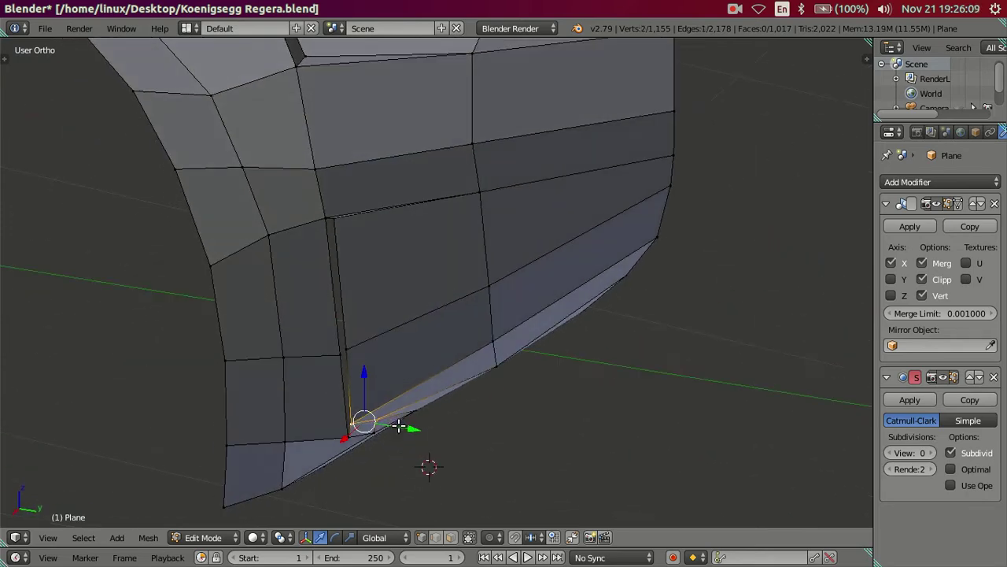
{"action": "key", "text": "g"}
{"action": "key", "text": "y"}
{"action": "left_click", "coordinate": [391, 426]}
{"action": "right_click", "coordinate": [352, 348], "text": "shift"}
{"action": "right_click", "coordinate": [345, 222], "text": "shift"}
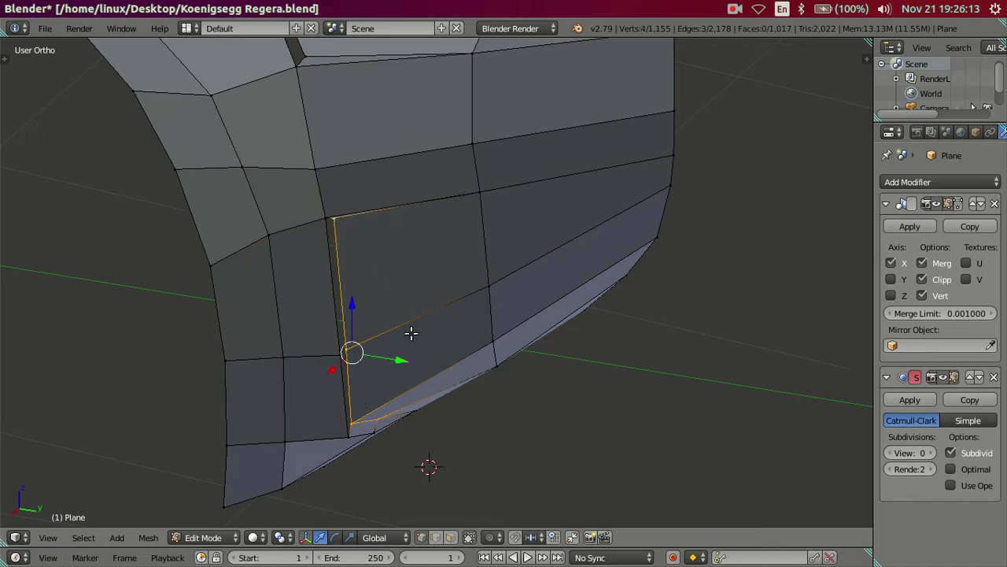
{"action": "key", "text": "g"}
{"action": "key", "text": "y"}
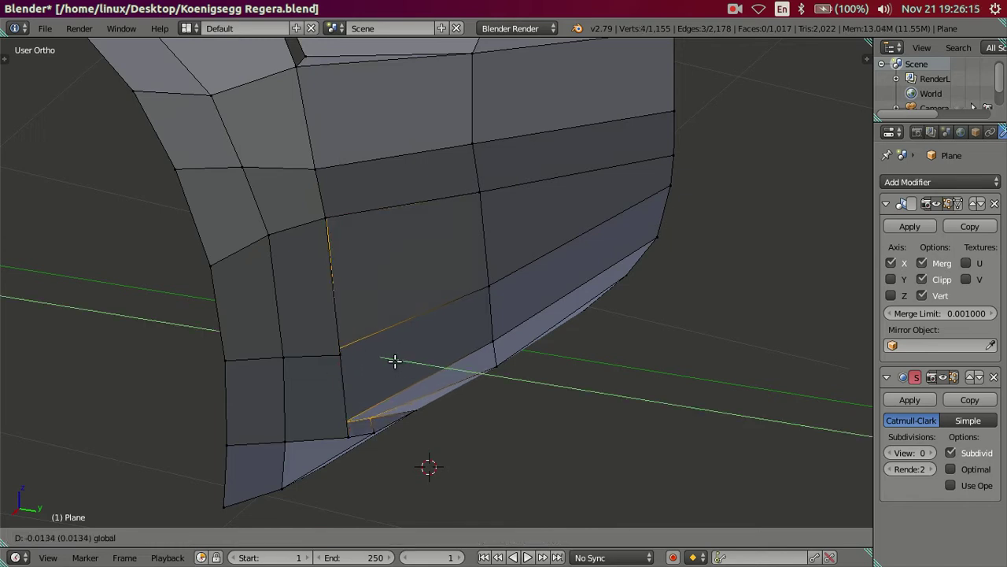
{"action": "left_click", "coordinate": [393, 360]}
Step: Switch to Object Mode and inspect the smoothed rear haunch
{"action": "mouse_move", "coordinate": [416, 333]}
{"action": "middle_mouse_down"}
{"action": "mouse_move", "coordinate": [396, 325]}
{"action": "mouse_move", "coordinate": [387, 293]}
{"action": "mouse_move", "coordinate": [360, 280]}
{"action": "middle_mouse_up"}
{"action": "key", "text": "Tab"}
{"action": "key", "text": "a"}
{"action": "mouse_move", "coordinate": [371, 230]}
{"action": "middle_mouse_down"}
{"action": "mouse_move", "coordinate": [321, 280]}
{"action": "mouse_move", "coordinate": [317, 305]}
{"action": "mouse_move", "coordinate": [367, 238]}
{"action": "mouse_move", "coordinate": [370, 282]}
{"action": "mouse_move", "coordinate": [388, 243]}
{"action": "mouse_move", "coordinate": [437, 268]}
{"action": "mouse_move", "coordinate": [400, 247]}
{"action": "mouse_move", "coordinate": [371, 252]}
{"action": "mouse_move", "coordinate": [358, 271]}
{"action": "middle_mouse_up"}
{"action": "mouse_move", "coordinate": [2, 510]}
{"action": "middle_mouse_down"}
{"action": "mouse_move", "coordinate": [155, 344]}
{"action": "mouse_move", "coordinate": [337, 288]}
{"action": "mouse_move", "coordinate": [320, 282]}
{"action": "mouse_move", "coordinate": [337, 288]}
{"action": "mouse_move", "coordinate": [330, 321]}
{"action": "middle_mouse_up"}
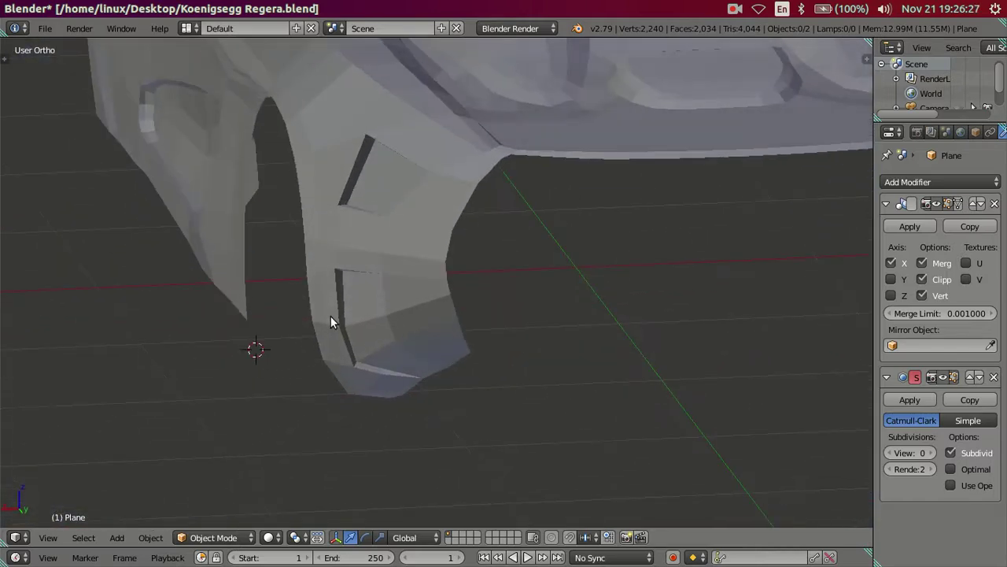
Step: Show 12Koenigsegg_Regera_wing_up.jpg, hide it to view the model from below, then reopen it
{"action": "mouse_move", "coordinate": [1, 300]}
{"action": "left_click", "coordinate": [12, 300]}
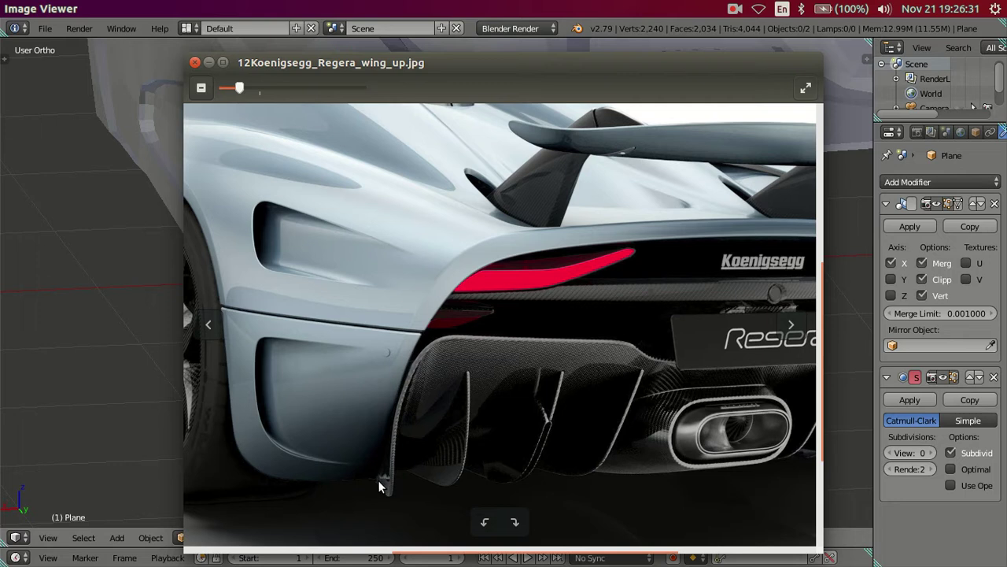
{"action": "left_click", "coordinate": [12, 213]}
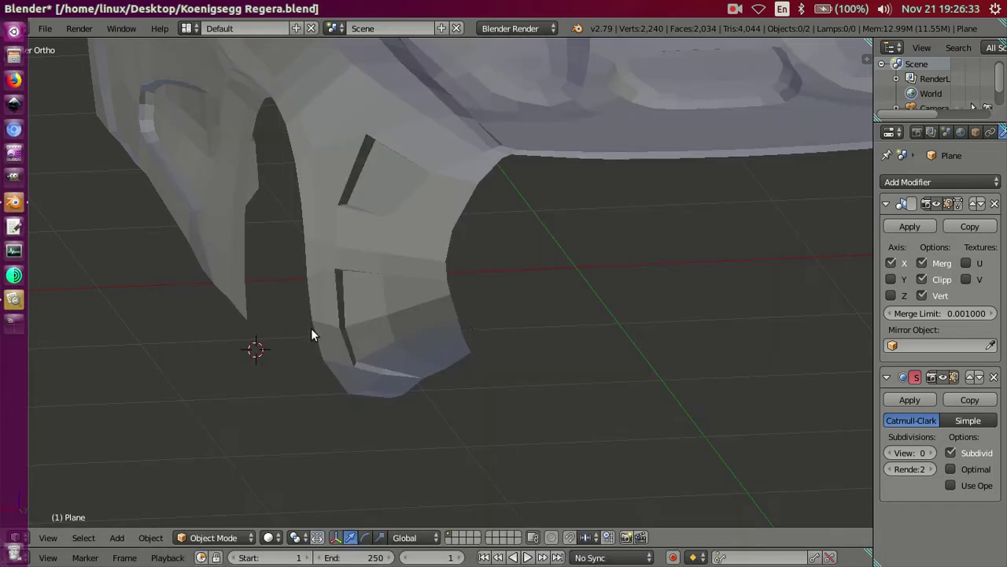
{"action": "scroll", "coordinate": [494, 340], "scroll_direction": "up", "scroll_amount": 2}
{"action": "mouse_move", "coordinate": [449, 371]}
{"action": "middle_mouse_down"}
{"action": "mouse_move", "coordinate": [509, 362]}
{"action": "mouse_move", "coordinate": [538, 374]}
{"action": "mouse_move", "coordinate": [454, 367]}
{"action": "mouse_move", "coordinate": [441, 380]}
{"action": "middle_mouse_up"}
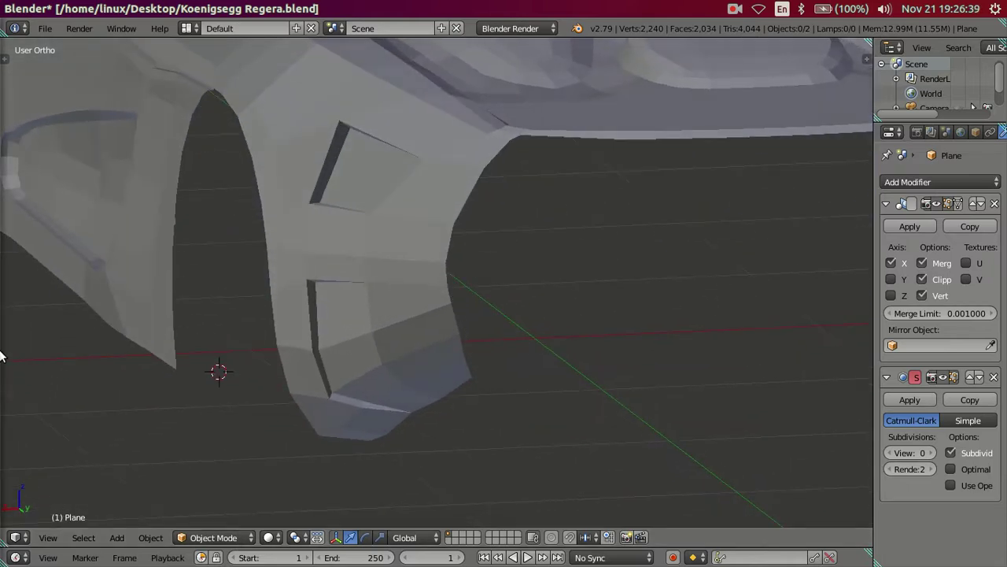
{"action": "left_click", "coordinate": [12, 300]}
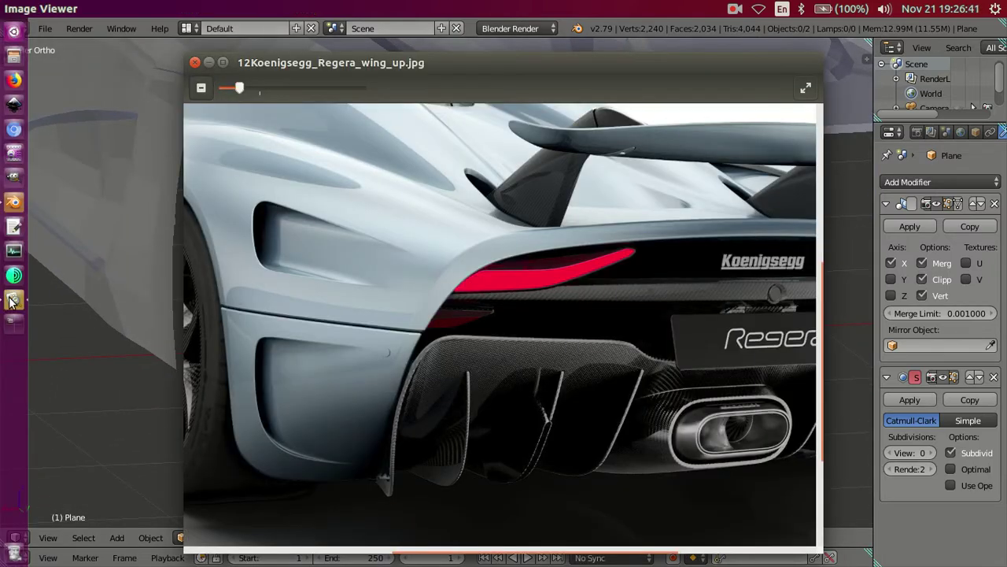
Step: Hide the reference photo, enter Edit Mode, and nudge the selected vertex along X
{"action": "left_click", "coordinate": [12, 206]}
{"action": "mouse_move", "coordinate": [92, 260]}
{"action": "middle_mouse_down"}
{"action": "mouse_move", "coordinate": [200, 285]}
{"action": "mouse_move", "coordinate": [207, 272]}
{"action": "mouse_move", "coordinate": [331, 346]}
{"action": "mouse_move", "coordinate": [404, 371]}
{"action": "mouse_move", "coordinate": [461, 456]}
{"action": "mouse_move", "coordinate": [483, 411]}
{"action": "mouse_move", "coordinate": [438, 396]}
{"action": "mouse_move", "coordinate": [349, 393]}
{"action": "mouse_move", "coordinate": [353, 338]}
{"action": "middle_mouse_up"}
{"action": "key", "text": "Tab"}
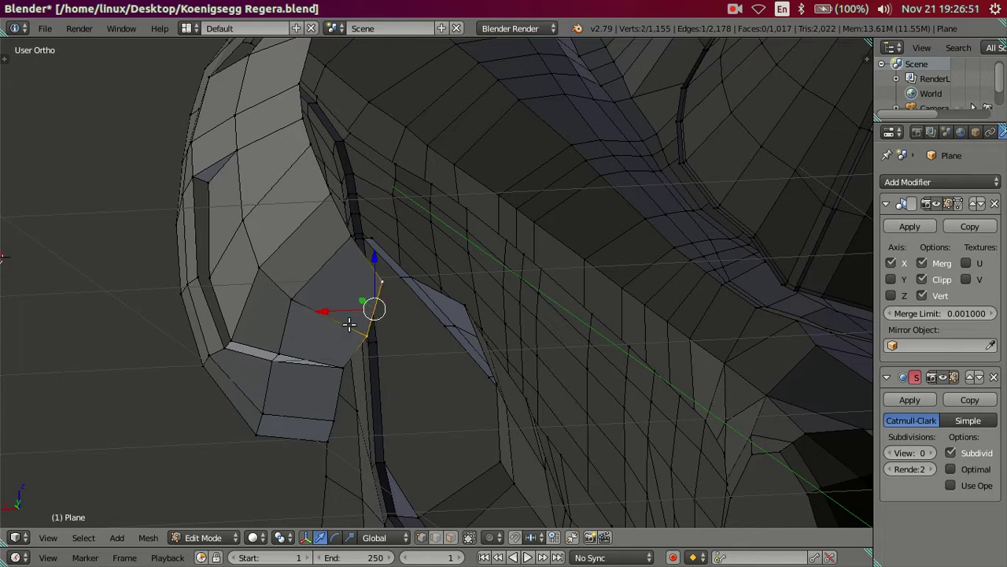
{"action": "key", "text": "g"}
{"action": "key", "text": "x"}
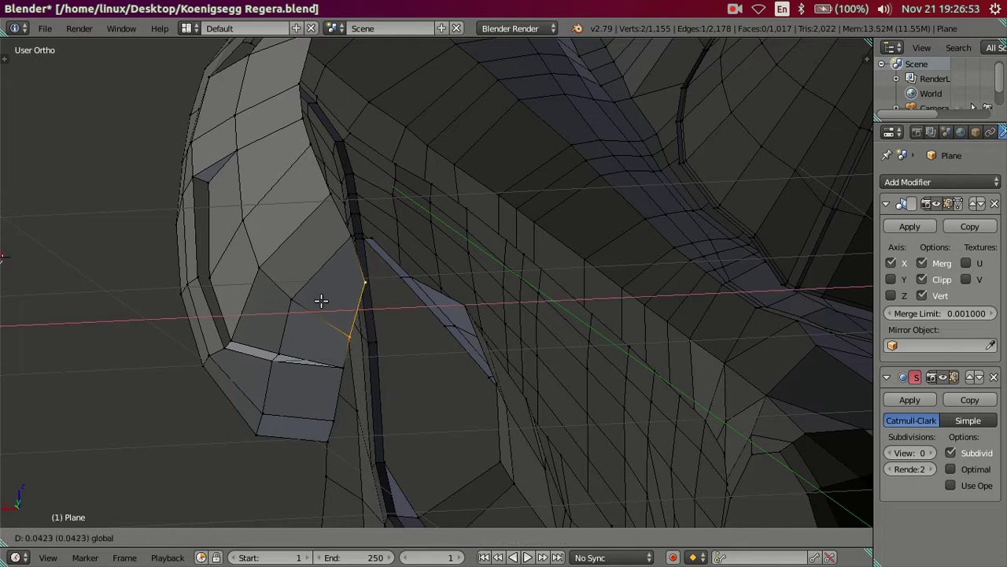
{"action": "left_click", "coordinate": [322, 300]}
Step: Select two wheel-arch lip vertices and move them along X, cancelling a stray move
{"action": "right_click", "coordinate": [338, 243]}
{"action": "mouse_move", "coordinate": [369, 284]}
{"action": "middle_mouse_down"}
{"action": "mouse_move", "coordinate": [389, 304]}
{"action": "mouse_move", "coordinate": [374, 353]}
{"action": "middle_mouse_up"}
{"action": "right_click", "coordinate": [359, 334], "text": "shift"}
{"action": "key", "text": "g"}
{"action": "key", "text": "x"}
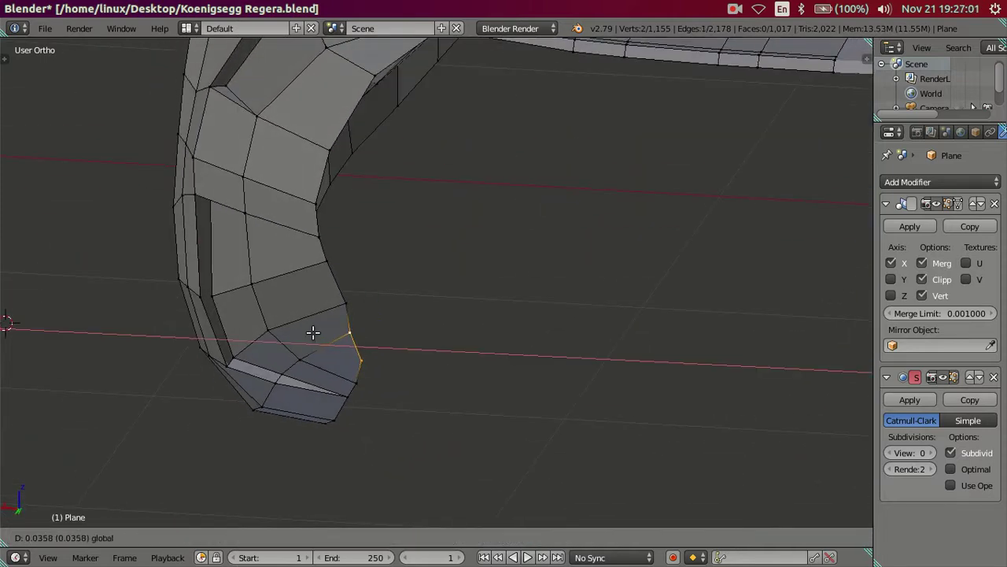
{"action": "left_click", "coordinate": [312, 332]}
{"action": "key", "text": "g"}
{"action": "right_click", "coordinate": [354, 331]}
Step: In Right Ortho with textured shading, shift the arch-edge vertices along Y and Z onto the reference
{"action": "mouse_move", "coordinate": [354, 331]}
{"action": "middle_mouse_down"}
{"action": "mouse_move", "coordinate": [395, 300]}
{"action": "mouse_move", "coordinate": [428, 301]}
{"action": "mouse_move", "coordinate": [342, 252]}
{"action": "mouse_move", "coordinate": [401, 270]}
{"action": "mouse_move", "coordinate": [382, 285]}
{"action": "mouse_move", "coordinate": [395, 243]}
{"action": "mouse_move", "coordinate": [446, 234]}
{"action": "mouse_move", "coordinate": [491, 250]}
{"action": "mouse_move", "coordinate": [509, 290]}
{"action": "middle_mouse_up"}
{"action": "key", "text": "a"}
{"action": "middle_click_drag", "start_coordinate": [446, 372], "coordinate": [426, 342]}
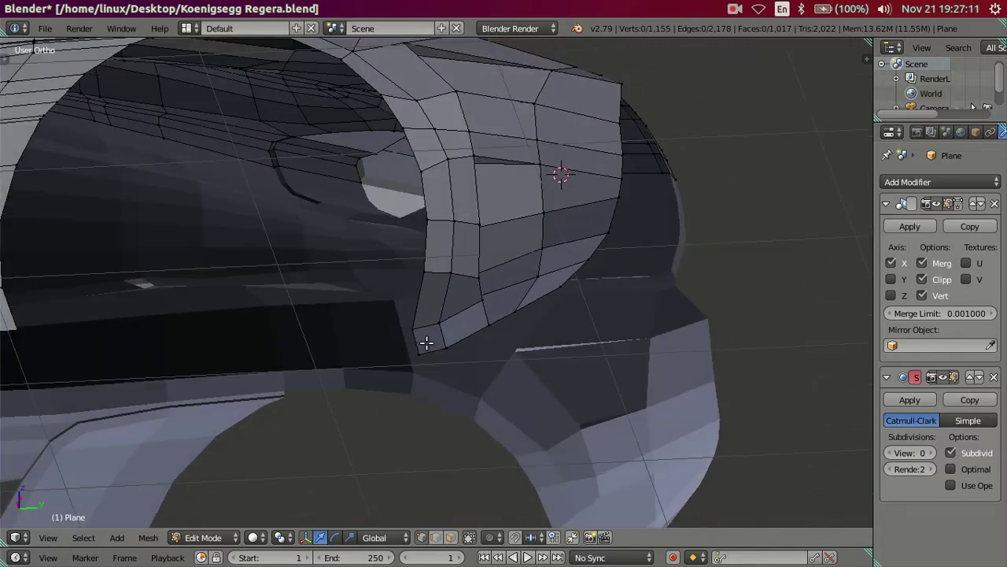
{"action": "left_click", "coordinate": [446, 344], "text": "shift"}
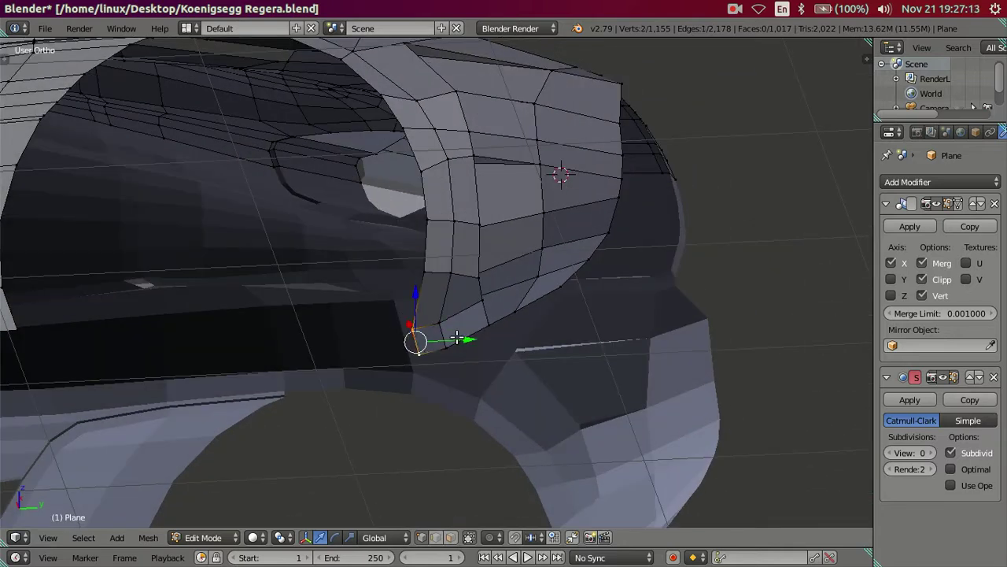
{"action": "key", "text": "KP_3"}
{"action": "key", "text": "alt+z"}
{"action": "scroll", "coordinate": [441, 404], "scroll_direction": "up", "scroll_amount": 3}
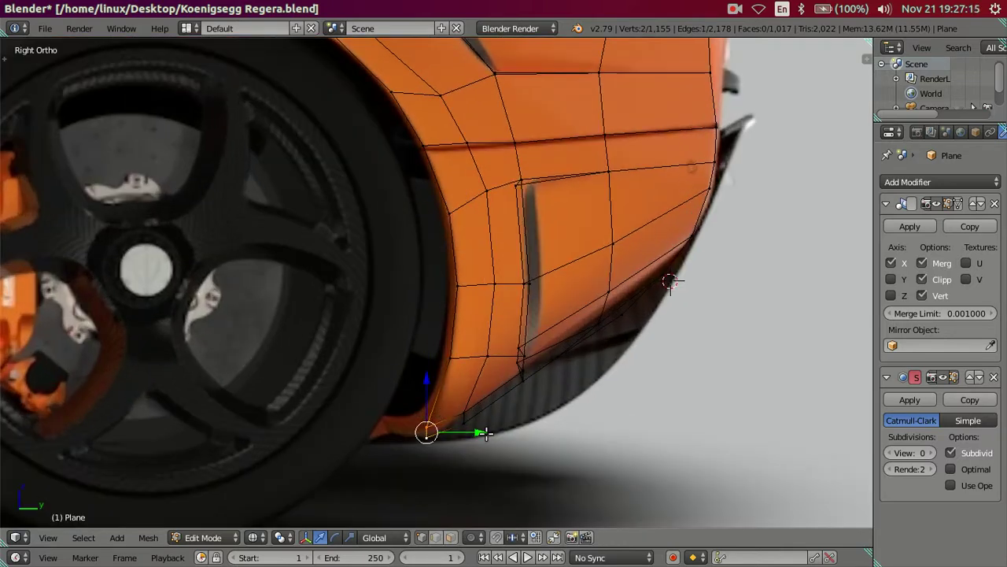
{"action": "left_click_drag", "start_coordinate": [476, 431], "coordinate": [484, 426]}
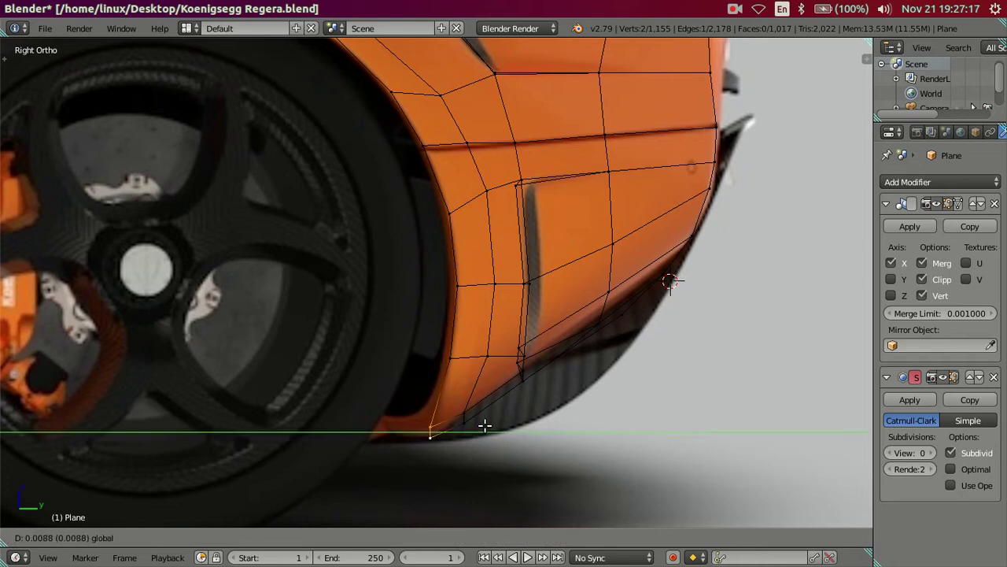
{"action": "key", "text": "z"}
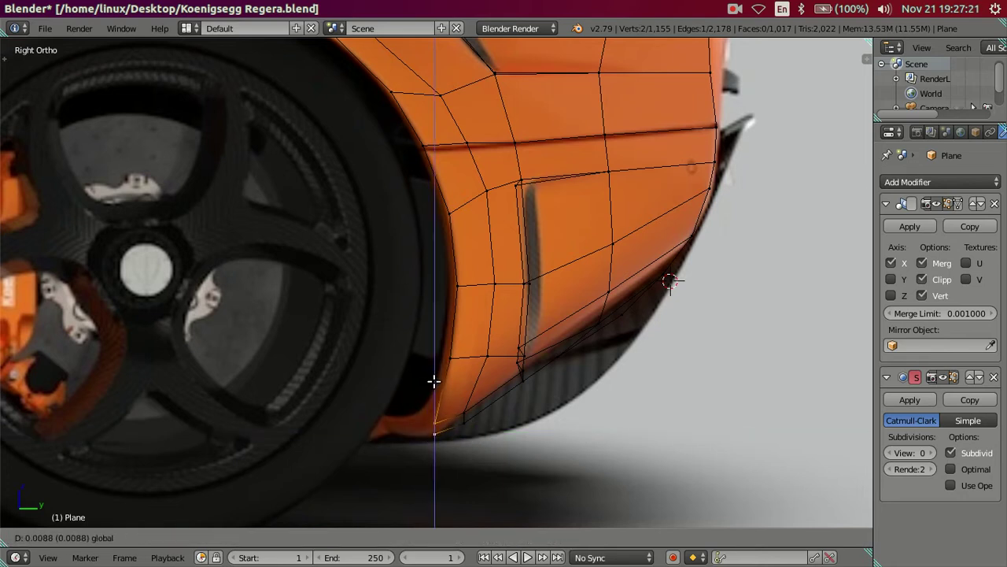
{"action": "left_click", "coordinate": [435, 381]}
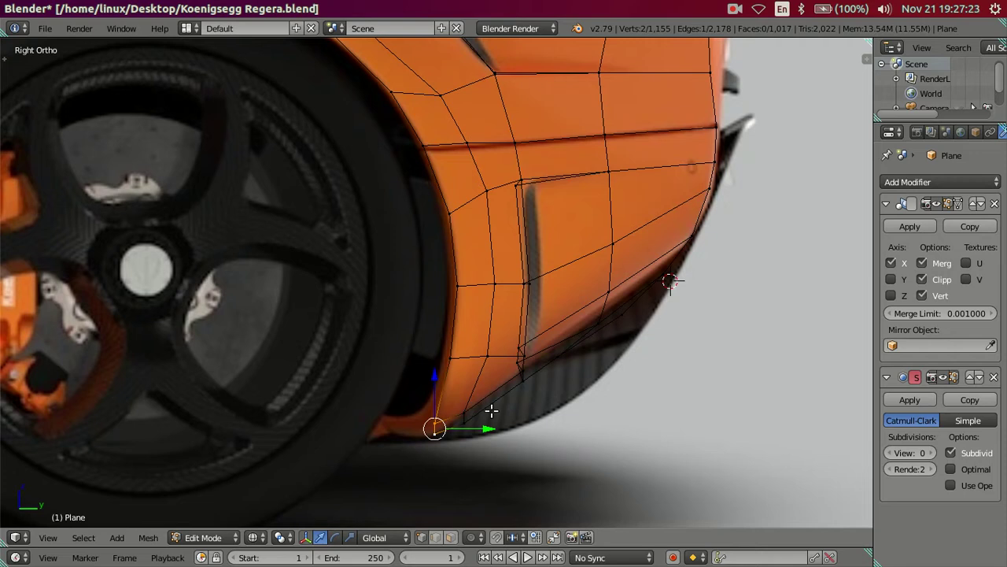
Step: In solid shading, move the arch corner vertex along Y and then vertically
{"action": "key", "text": "alt+z"}
{"action": "key", "text": "a"}
{"action": "left_click_drag", "start_coordinate": [492, 416], "coordinate": [503, 410]}
{"action": "key", "text": "g"}
{"action": "key", "text": "z"}
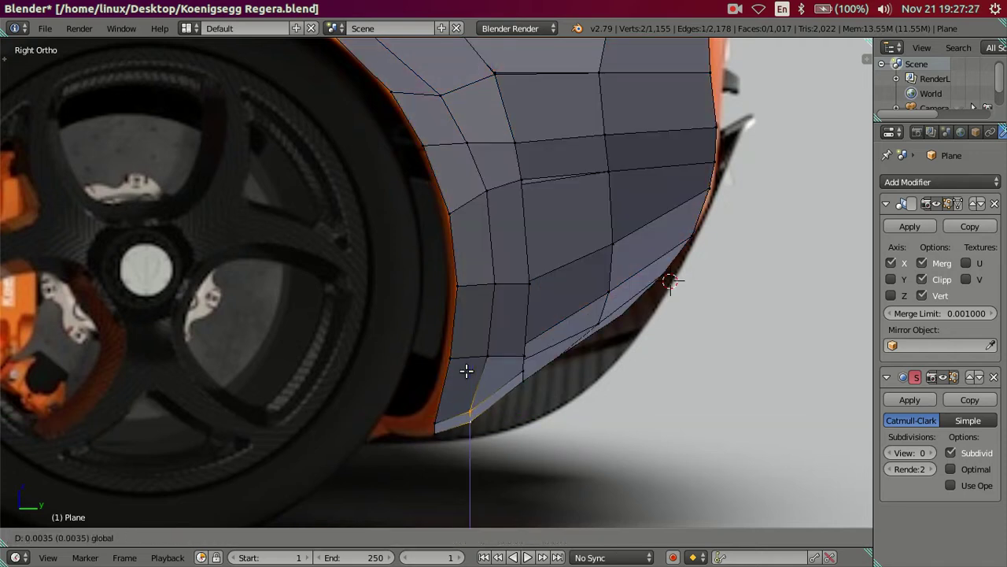
{"action": "left_click", "coordinate": [496, 393]}
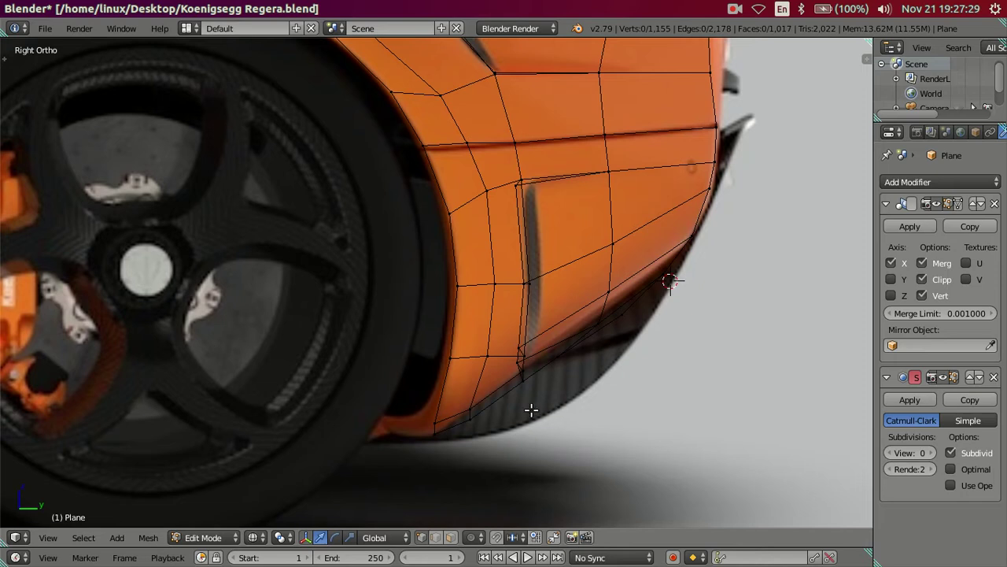
Step: Check the corner in 3D, then realign the vertex along Y and Z over the reference
{"action": "key", "text": "alt+z"}
{"action": "mouse_move", "coordinate": [469, 417]}
{"action": "middle_mouse_down"}
{"action": "mouse_move", "coordinate": [472, 367]}
{"action": "mouse_move", "coordinate": [461, 385]}
{"action": "mouse_move", "coordinate": [451, 369]}
{"action": "middle_mouse_up"}
{"action": "key", "text": "KP_3"}
{"action": "key", "text": "alt+z"}
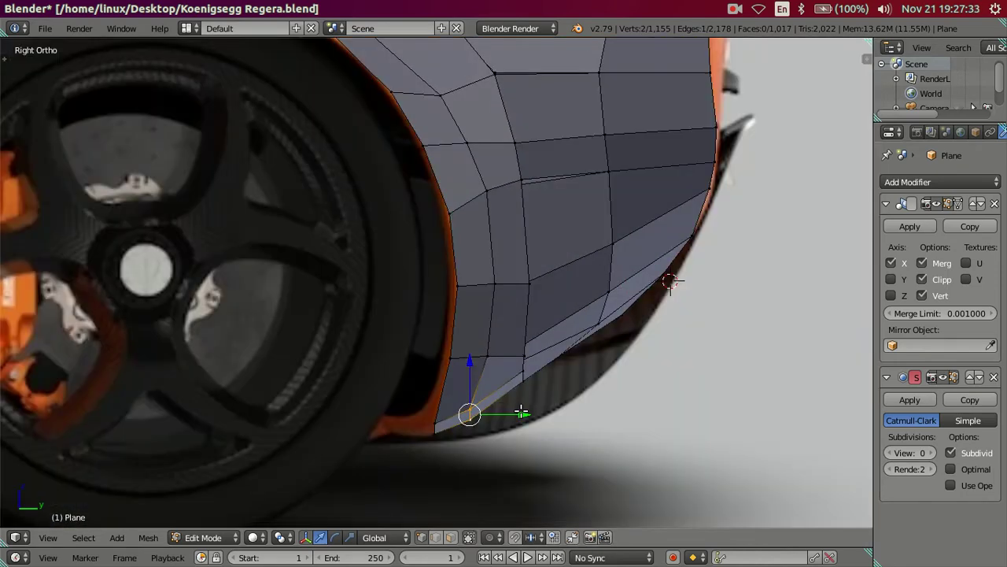
{"action": "left_click_drag", "start_coordinate": [521, 412], "coordinate": [526, 410]}
{"action": "key", "text": "z"}
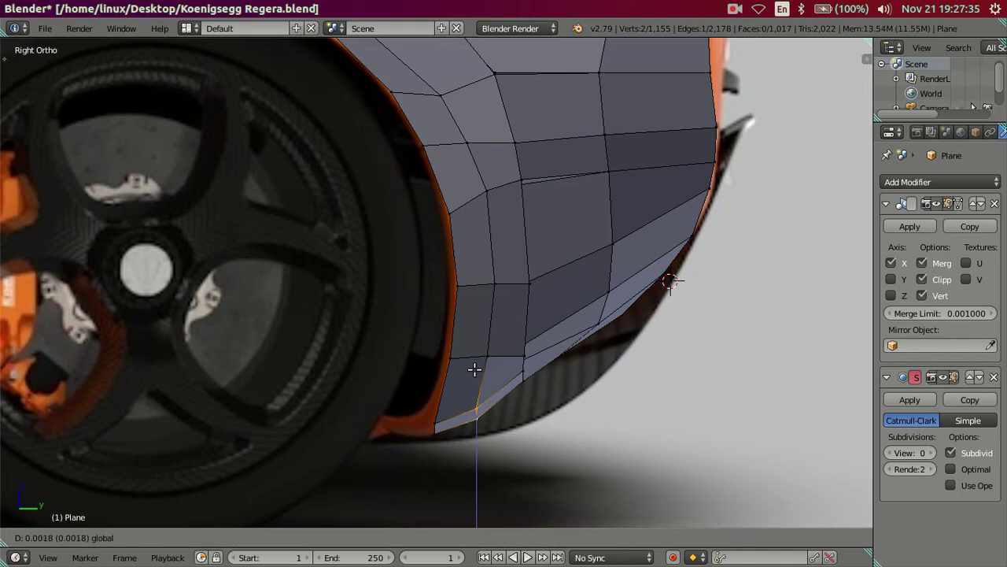
{"action": "left_click", "coordinate": [474, 366]}
Step: Return to solid shading and Object Mode, viewing the rear of the car
{"action": "key", "text": "z"}
{"action": "key", "text": "Tab"}
{"action": "scroll", "coordinate": [325, 382], "scroll_direction": "down", "scroll_amount": 3}
{"action": "key", "text": "z"}
{"action": "mouse_move", "coordinate": [326, 378]}
{"action": "middle_mouse_down"}
{"action": "mouse_move", "coordinate": [358, 333]}
{"action": "mouse_move", "coordinate": [290, 339]}
{"action": "mouse_move", "coordinate": [313, 307]}
{"action": "mouse_move", "coordinate": [339, 334]}
{"action": "mouse_move", "coordinate": [349, 254]}
{"action": "mouse_move", "coordinate": [367, 254]}
{"action": "mouse_move", "coordinate": [385, 294]}
{"action": "middle_mouse_up"}
{"action": "mouse_move", "coordinate": [2, 299]}
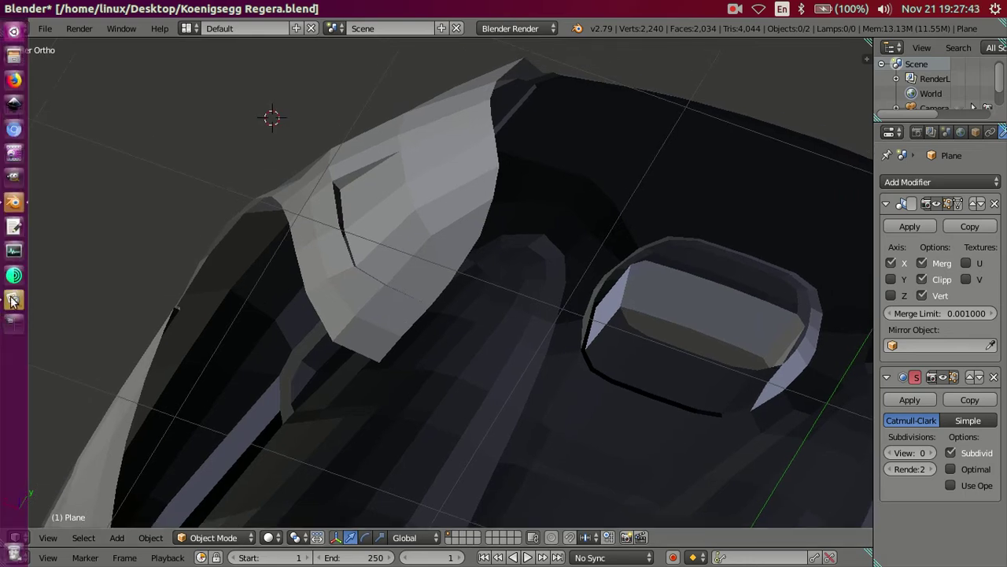
Step: Glance at the rear reference photo, hide it, and reopen the body mesh in Edit Mode
{"action": "left_click", "coordinate": [11, 300]}
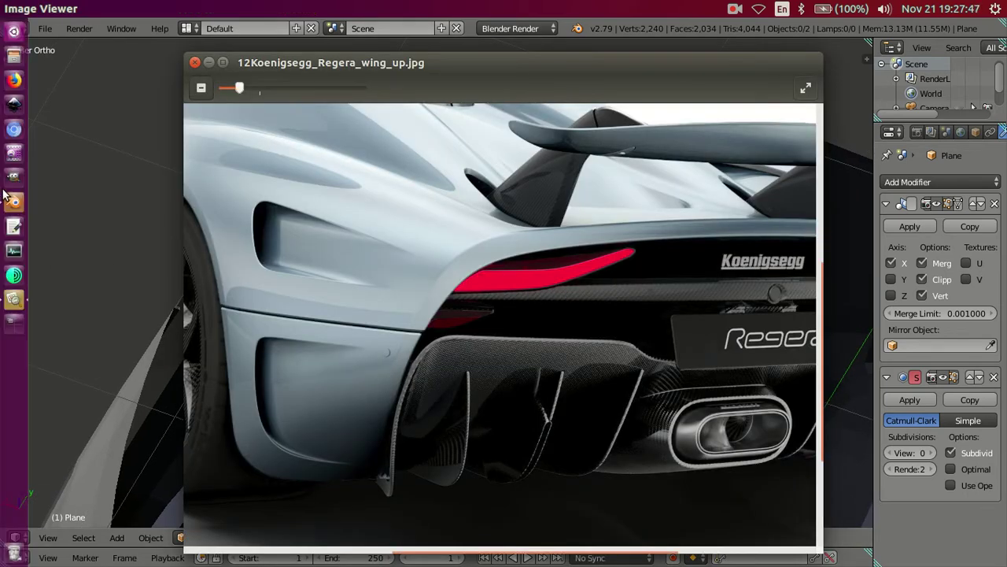
{"action": "left_click", "coordinate": [9, 203]}
{"action": "mouse_move", "coordinate": [429, 366]}
{"action": "middle_mouse_down"}
{"action": "mouse_move", "coordinate": [491, 408]}
{"action": "mouse_move", "coordinate": [498, 352]}
{"action": "mouse_move", "coordinate": [534, 414]}
{"action": "mouse_move", "coordinate": [493, 459]}
{"action": "mouse_move", "coordinate": [473, 401]}
{"action": "middle_mouse_up"}
{"action": "key", "text": "Tab"}
Step: Select the intake's front edge and lower it vertically in Right Ortho to match the reference outline
{"action": "scroll", "coordinate": [398, 364], "scroll_direction": "up", "scroll_amount": 2}
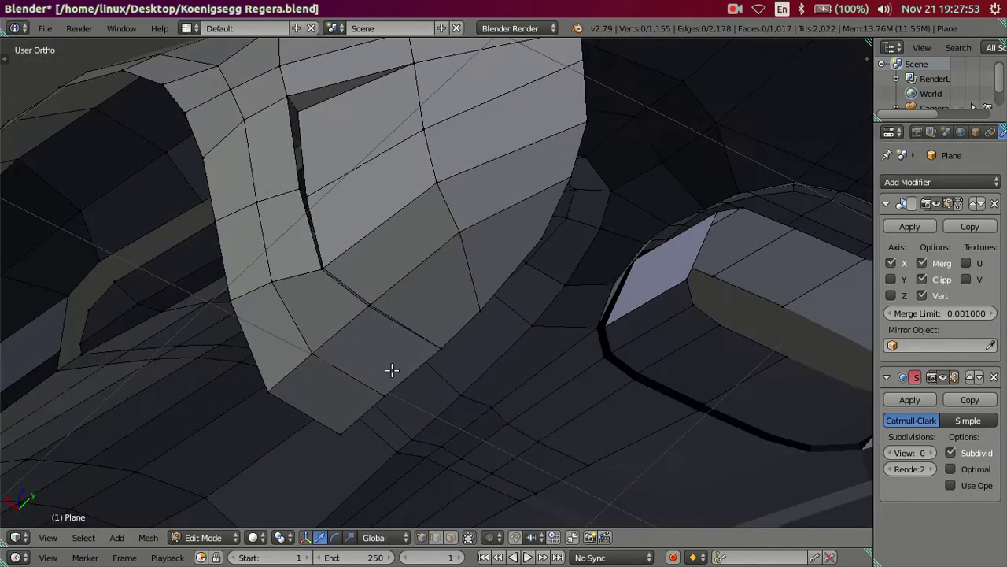
{"action": "scroll", "coordinate": [389, 371], "scroll_direction": "up", "scroll_amount": 2}
{"action": "scroll", "coordinate": [411, 330], "scroll_direction": "up", "scroll_amount": 1}
{"action": "middle_click_drag", "start_coordinate": [419, 326], "coordinate": [344, 278]}
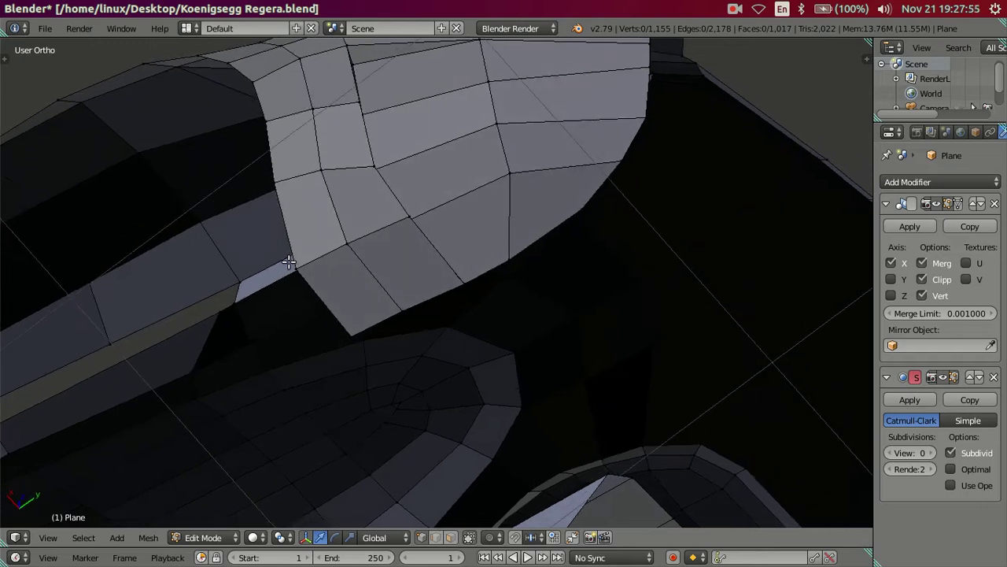
{"action": "mouse_move", "coordinate": [358, 318]}
{"action": "middle_mouse_down"}
{"action": "mouse_move", "coordinate": [412, 366]}
{"action": "mouse_move", "coordinate": [413, 337]}
{"action": "mouse_move", "coordinate": [449, 365]}
{"action": "mouse_move", "coordinate": [431, 389]}
{"action": "mouse_move", "coordinate": [340, 381]}
{"action": "mouse_move", "coordinate": [317, 346]}
{"action": "middle_mouse_up"}
{"action": "left_click", "coordinate": [405, 361]}
{"action": "key", "text": "Tab"}
{"action": "key", "text": "Tab"}
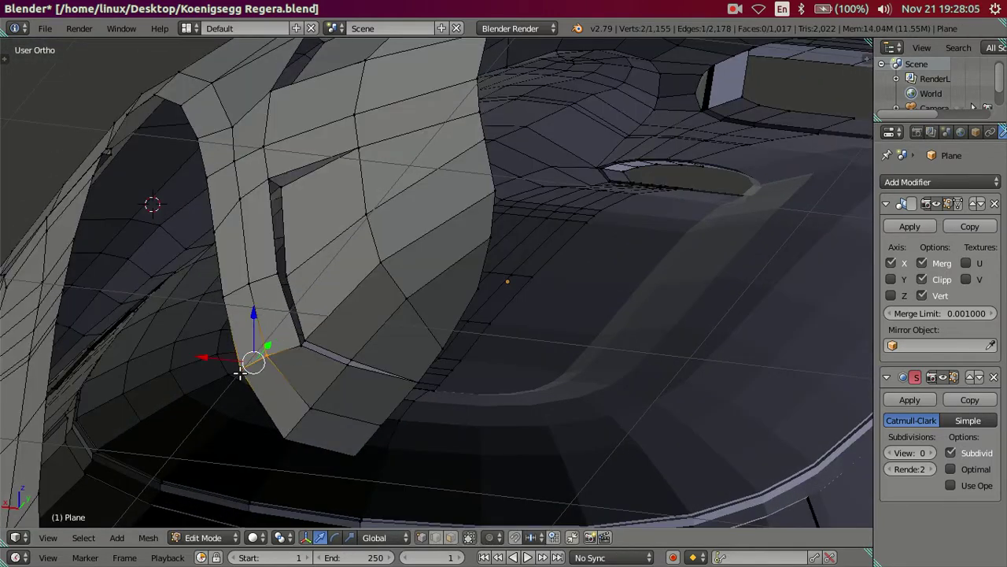
{"action": "key", "text": "KP_3"}
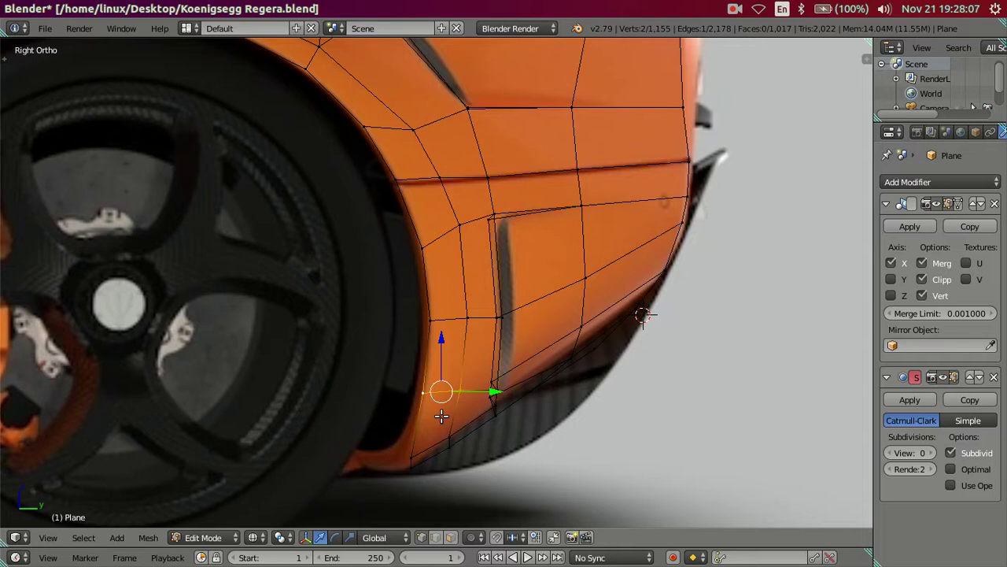
{"action": "scroll", "coordinate": [441, 417], "scroll_direction": "up", "scroll_amount": 2}
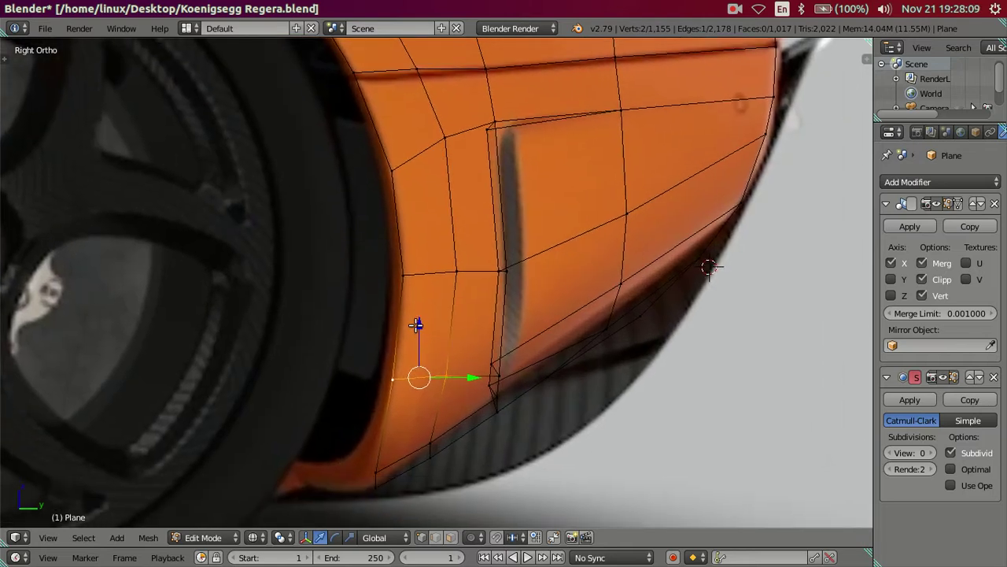
{"action": "left_click_drag", "start_coordinate": [416, 325], "coordinate": [415, 336]}
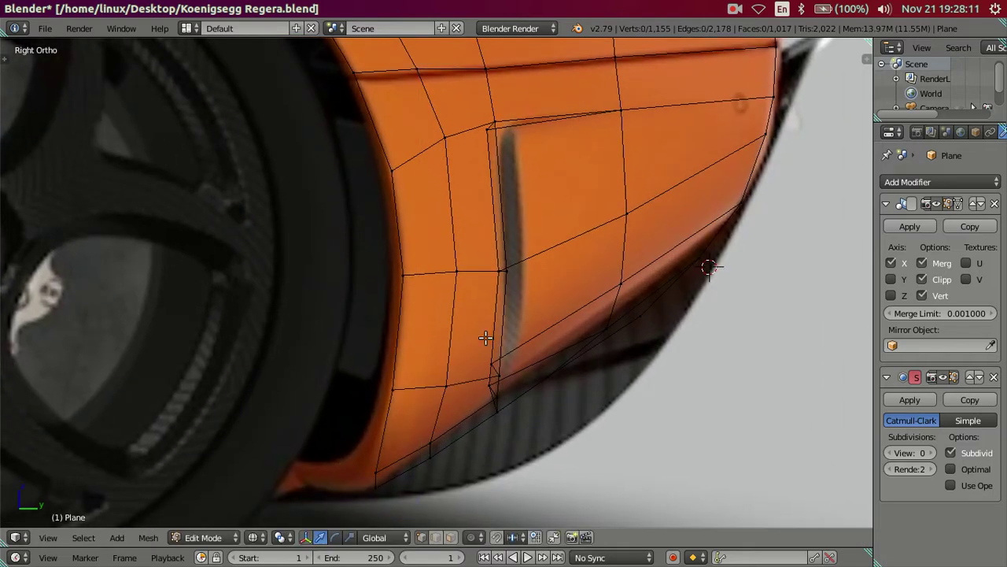
{"action": "key", "text": "alt+z"}
{"action": "mouse_move", "coordinate": [531, 418]}
{"action": "middle_mouse_down"}
{"action": "mouse_move", "coordinate": [535, 396]}
{"action": "mouse_move", "coordinate": [465, 345]}
{"action": "mouse_move", "coordinate": [407, 353]}
{"action": "mouse_move", "coordinate": [351, 312]}
{"action": "mouse_move", "coordinate": [341, 281]}
{"action": "mouse_move", "coordinate": [309, 284]}
{"action": "mouse_move", "coordinate": [304, 319]}
{"action": "mouse_move", "coordinate": [367, 434]}
{"action": "mouse_move", "coordinate": [383, 383]}
{"action": "mouse_move", "coordinate": [395, 396]}
{"action": "mouse_move", "coordinate": [359, 391]}
{"action": "mouse_move", "coordinate": [396, 312]}
{"action": "mouse_move", "coordinate": [332, 418]}
{"action": "mouse_move", "coordinate": [457, 209]}
{"action": "mouse_move", "coordinate": [276, 281]}
{"action": "mouse_move", "coordinate": [288, 342]}
{"action": "mouse_move", "coordinate": [260, 355]}
{"action": "mouse_move", "coordinate": [254, 386]}
{"action": "mouse_move", "coordinate": [241, 338]}
{"action": "mouse_move", "coordinate": [248, 323]}
{"action": "middle_mouse_up"}
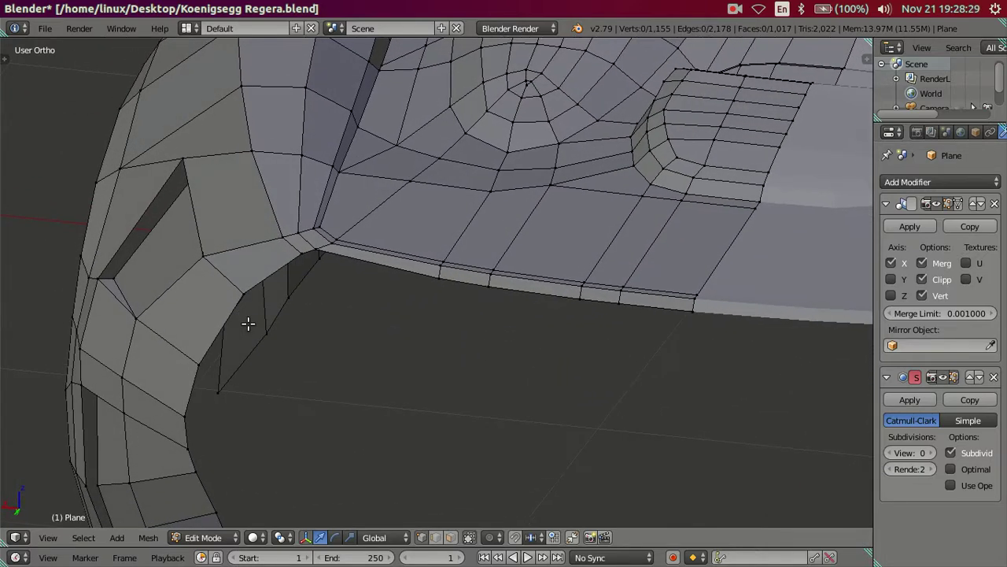
Step: Slide a panel-corner vertex on the fender's rear edge along Y
{"action": "scroll", "coordinate": [348, 281], "scroll_direction": "up", "scroll_amount": 2}
{"action": "scroll", "coordinate": [370, 303], "scroll_direction": "up", "scroll_amount": 2}
{"action": "mouse_move", "coordinate": [370, 304]}
{"action": "middle_mouse_down"}
{"action": "mouse_move", "coordinate": [474, 335]}
{"action": "mouse_move", "coordinate": [528, 277]}
{"action": "mouse_move", "coordinate": [499, 292]}
{"action": "mouse_move", "coordinate": [524, 339]}
{"action": "mouse_move", "coordinate": [575, 321]}
{"action": "middle_mouse_up"}
{"action": "right_click", "coordinate": [496, 293]}
{"action": "key", "text": "g"}
{"action": "key", "text": "y"}
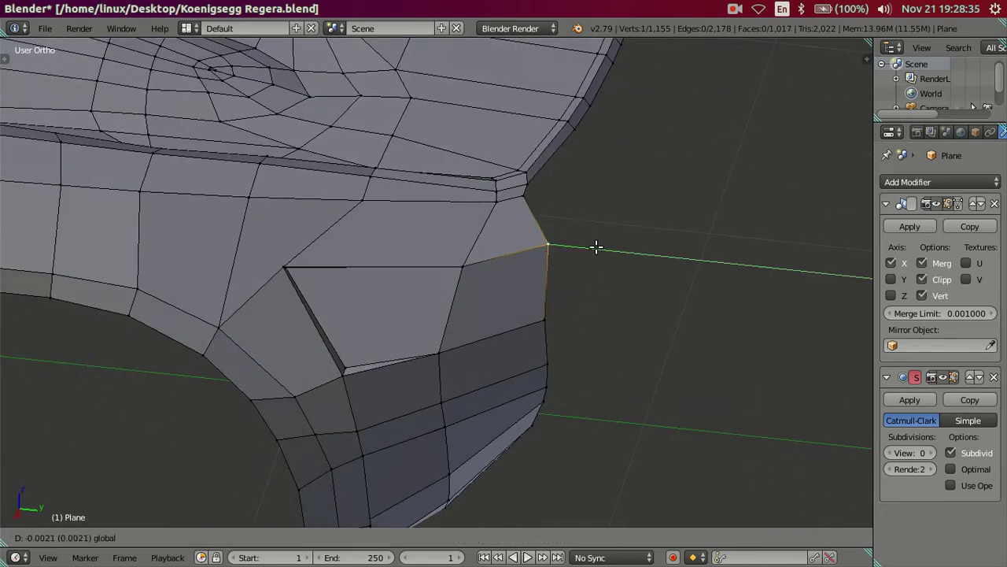
{"action": "left_click", "coordinate": [588, 247]}
{"action": "scroll", "coordinate": [578, 276], "scroll_direction": "down", "scroll_amount": 2}
{"action": "key", "text": "a"}
{"action": "mouse_move", "coordinate": [566, 297]}
{"action": "middle_mouse_down"}
{"action": "mouse_move", "coordinate": [574, 220]}
{"action": "mouse_move", "coordinate": [544, 207]}
{"action": "mouse_move", "coordinate": [524, 265]}
{"action": "mouse_move", "coordinate": [535, 272]}
{"action": "mouse_move", "coordinate": [512, 313]}
{"action": "middle_mouse_up"}
{"action": "mouse_move", "coordinate": [476, 260]}
{"action": "middle_mouse_down"}
{"action": "mouse_move", "coordinate": [492, 288]}
{"action": "mouse_move", "coordinate": [493, 241]}
{"action": "mouse_move", "coordinate": [439, 323]}
{"action": "mouse_move", "coordinate": [501, 414]}
{"action": "middle_mouse_up"}
Step: Select the fender trailing-edge vertex path and shift it along Y over the reference in wireframe
{"action": "right_click", "coordinate": [435, 333], "text": "ctrl"}
{"action": "key", "text": "KP_3"}
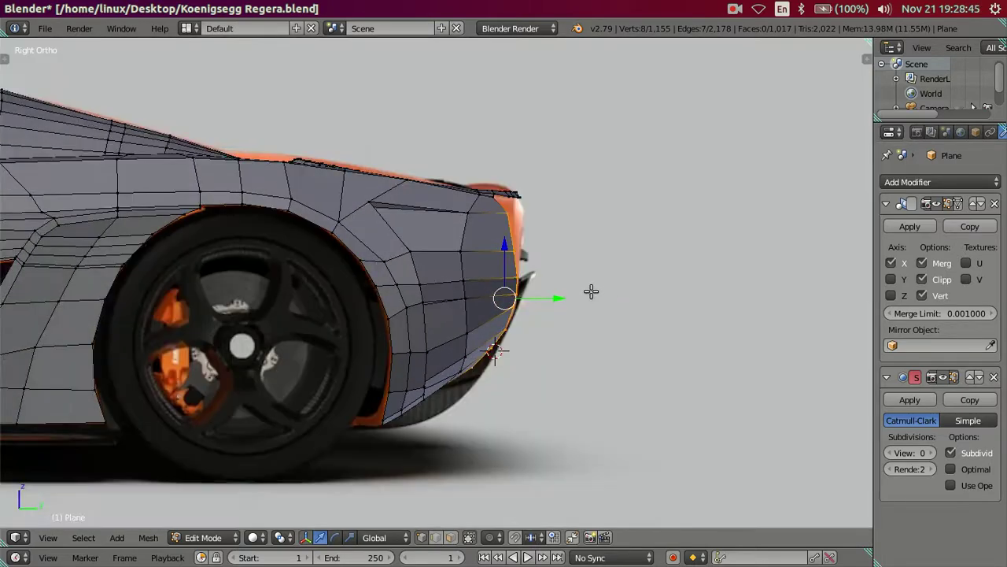
{"action": "key", "text": "g"}
{"action": "key", "text": "y"}
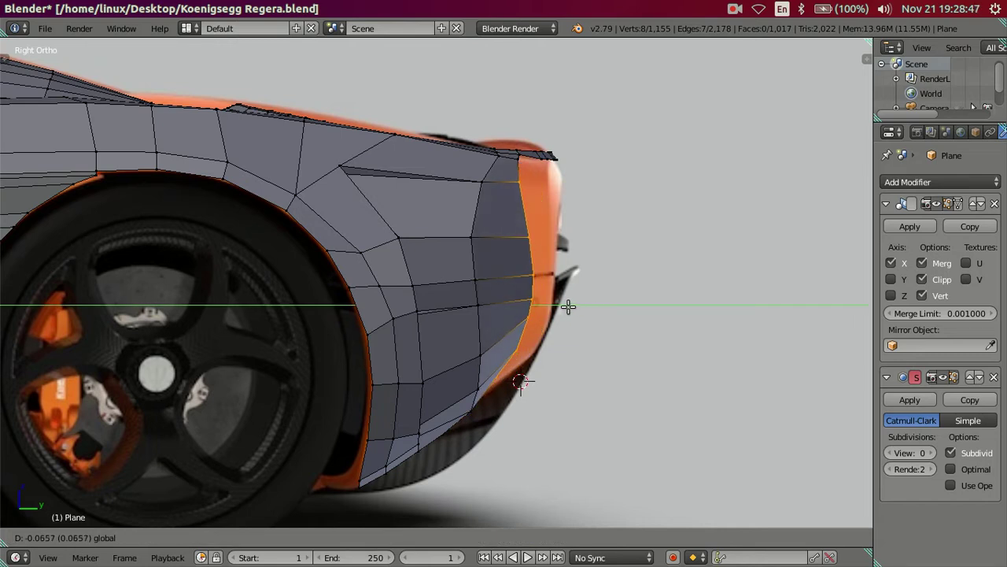
{"action": "left_click", "coordinate": [568, 306]}
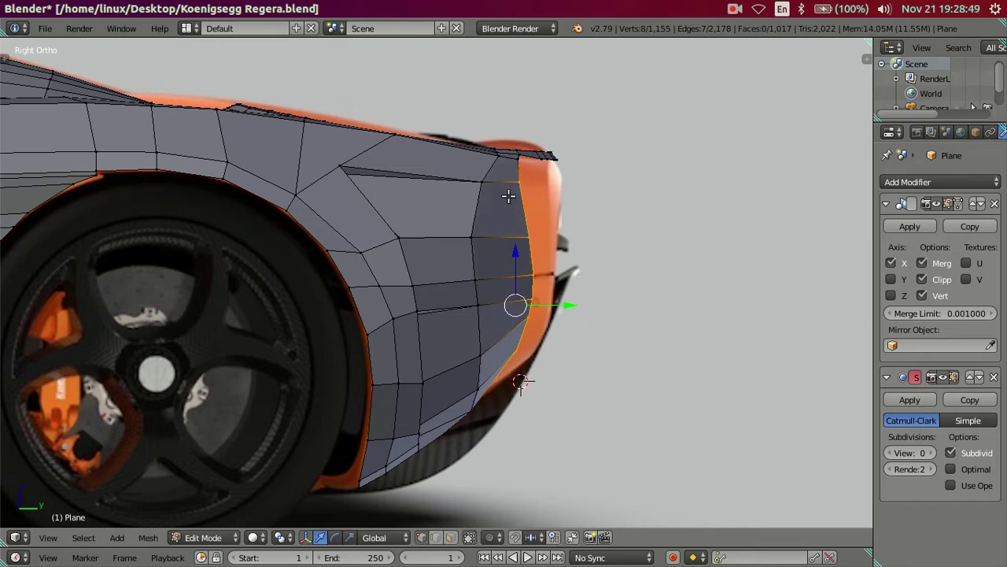
{"action": "key", "text": "z"}
{"action": "scroll", "coordinate": [582, 295], "scroll_direction": "up", "scroll_amount": 3}
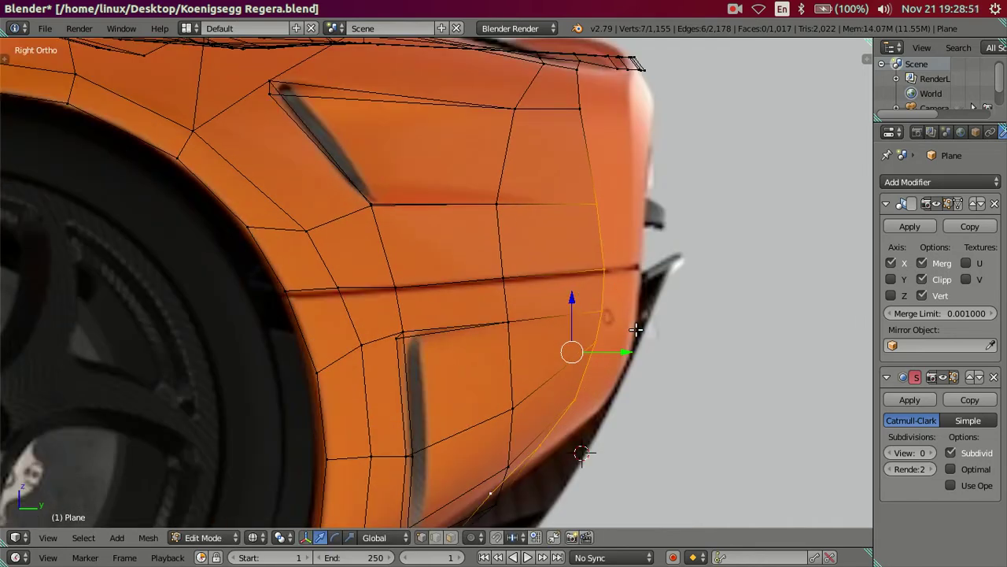
{"action": "left_click_drag", "start_coordinate": [626, 351], "coordinate": [618, 354]}
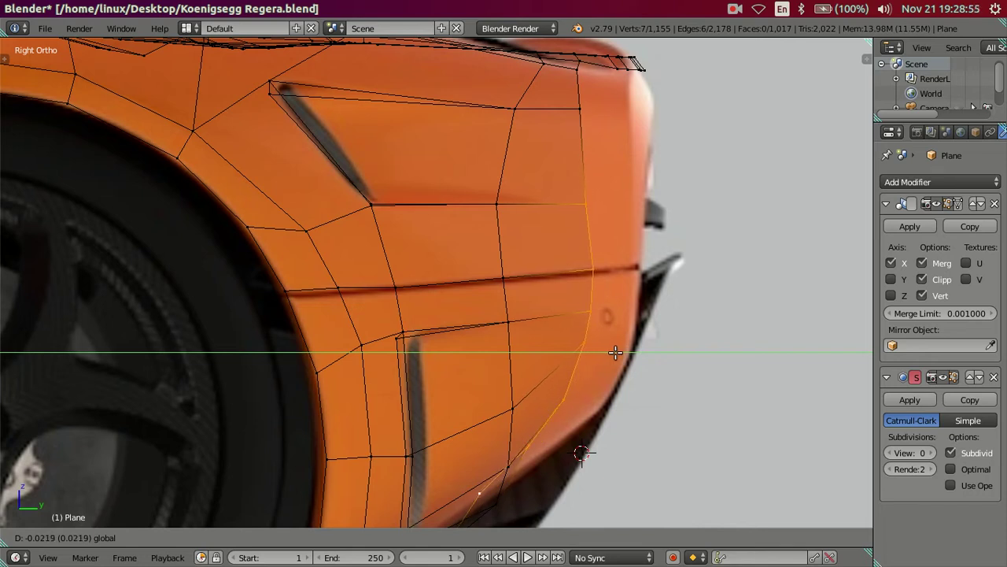
{"action": "left_click", "coordinate": [615, 351]}
{"action": "left_click_drag", "start_coordinate": [617, 377], "coordinate": [612, 377]}
{"action": "scroll", "coordinate": [597, 381], "scroll_direction": "down", "scroll_amount": 5}
{"action": "mouse_move", "coordinate": [606, 404]}
{"action": "middle_mouse_down"}
{"action": "mouse_move", "coordinate": [535, 373]}
{"action": "mouse_move", "coordinate": [462, 448]}
{"action": "mouse_move", "coordinate": [425, 423]}
{"action": "mouse_move", "coordinate": [333, 396]}
{"action": "mouse_move", "coordinate": [328, 420]}
{"action": "mouse_move", "coordinate": [417, 472]}
{"action": "mouse_move", "coordinate": [388, 427]}
{"action": "middle_mouse_up"}
{"action": "mouse_move", "coordinate": [334, 410]}
{"action": "left_mouse_down"}
{"action": "mouse_move", "coordinate": [335, 420]}
{"action": "mouse_move", "coordinate": [339, 370]}
{"action": "left_mouse_up"}
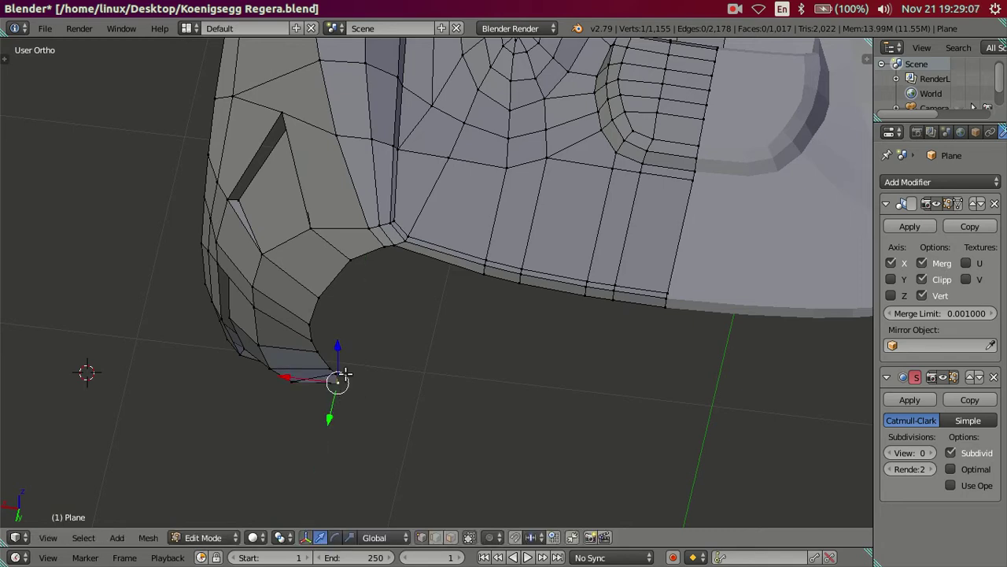
Step: In Right Ortho wireframe, slide the lower arch vertex and a higher edge vertex along Y
{"action": "scroll", "coordinate": [335, 384], "scroll_direction": "up", "scroll_amount": 2}
{"action": "scroll", "coordinate": [362, 407], "scroll_direction": "up", "scroll_amount": 2}
{"action": "mouse_move", "coordinate": [411, 354]}
{"action": "middle_mouse_down"}
{"action": "mouse_move", "coordinate": [454, 405]}
{"action": "mouse_move", "coordinate": [448, 325]}
{"action": "middle_mouse_up"}
{"action": "scroll", "coordinate": [446, 338], "scroll_direction": "up", "scroll_amount": 2}
{"action": "key", "text": "KP_3"}
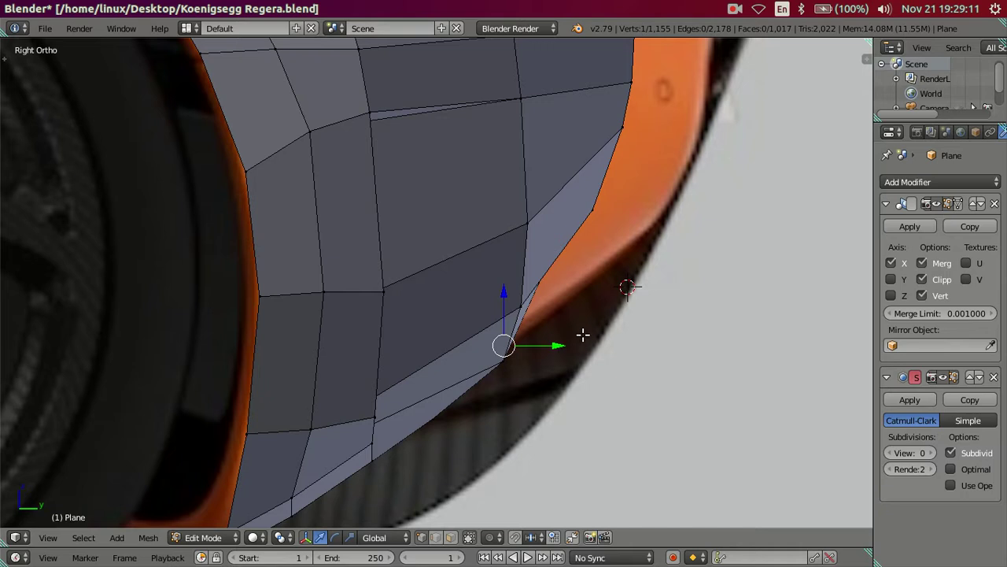
{"action": "key", "text": "z"}
{"action": "middle_click_drag", "start_coordinate": [574, 289], "coordinate": [560, 298], "text": "shift"}
{"action": "left_click_drag", "start_coordinate": [538, 355], "coordinate": [547, 358]}
{"action": "left_click_drag", "start_coordinate": [575, 286], "coordinate": [599, 297]}
{"action": "right_click", "coordinate": [576, 220]}
{"action": "left_click_drag", "start_coordinate": [621, 222], "coordinate": [630, 224]}
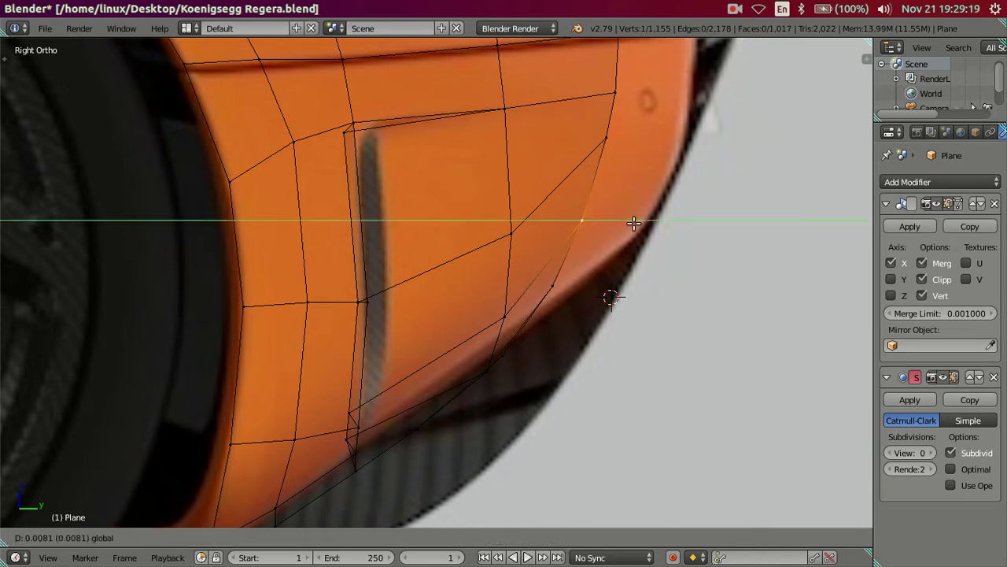
{"action": "left_click", "coordinate": [633, 223]}
{"action": "key", "text": "alt+z"}
{"action": "mouse_move", "coordinate": [570, 297]}
{"action": "middle_mouse_down"}
{"action": "mouse_move", "coordinate": [416, 278]}
{"action": "mouse_move", "coordinate": [371, 337]}
{"action": "mouse_move", "coordinate": [412, 367]}
{"action": "mouse_move", "coordinate": [506, 288]}
{"action": "mouse_move", "coordinate": [493, 362]}
{"action": "mouse_move", "coordinate": [451, 344]}
{"action": "mouse_move", "coordinate": [461, 338]}
{"action": "mouse_move", "coordinate": [450, 371]}
{"action": "mouse_move", "coordinate": [371, 272]}
{"action": "mouse_move", "coordinate": [387, 229]}
{"action": "mouse_move", "coordinate": [393, 347]}
{"action": "mouse_move", "coordinate": [399, 216]}
{"action": "mouse_move", "coordinate": [414, 312]}
{"action": "mouse_move", "coordinate": [407, 281]}
{"action": "mouse_move", "coordinate": [416, 268]}
{"action": "mouse_move", "coordinate": [407, 316]}
{"action": "mouse_move", "coordinate": [429, 314]}
{"action": "middle_mouse_up"}
Step: Adjust the lower corner vertices along X from angled views, then leave Edit Mode
{"action": "key", "text": "Tab"}
{"action": "key", "text": "Tab"}
{"action": "left_click_drag", "start_coordinate": [361, 259], "coordinate": [340, 254]}
{"action": "mouse_move", "coordinate": [340, 254]}
{"action": "middle_mouse_down"}
{"action": "mouse_move", "coordinate": [409, 412]}
{"action": "mouse_move", "coordinate": [407, 386]}
{"action": "mouse_move", "coordinate": [385, 372]}
{"action": "middle_mouse_up"}
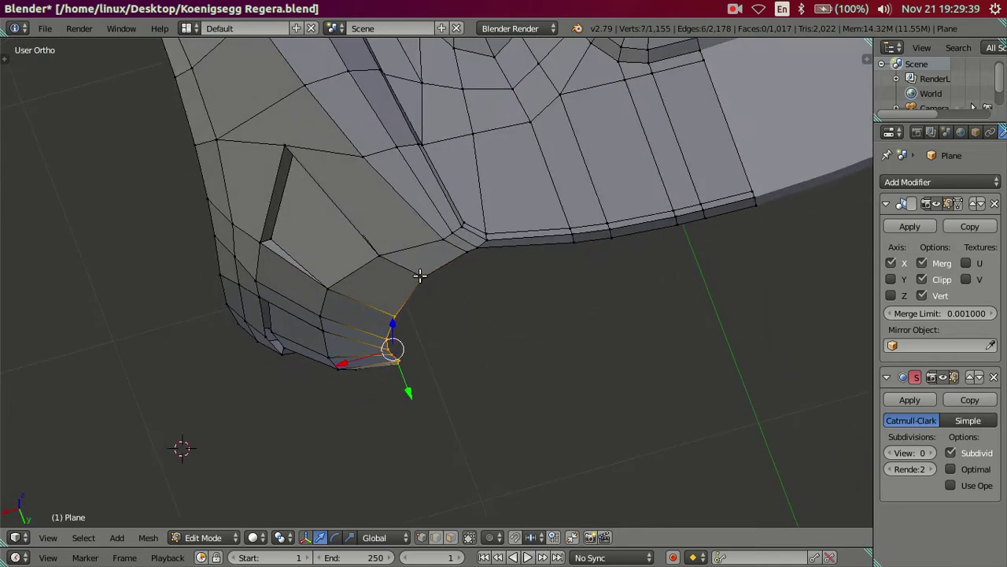
{"action": "middle_click_drag", "start_coordinate": [393, 325], "coordinate": [396, 364]}
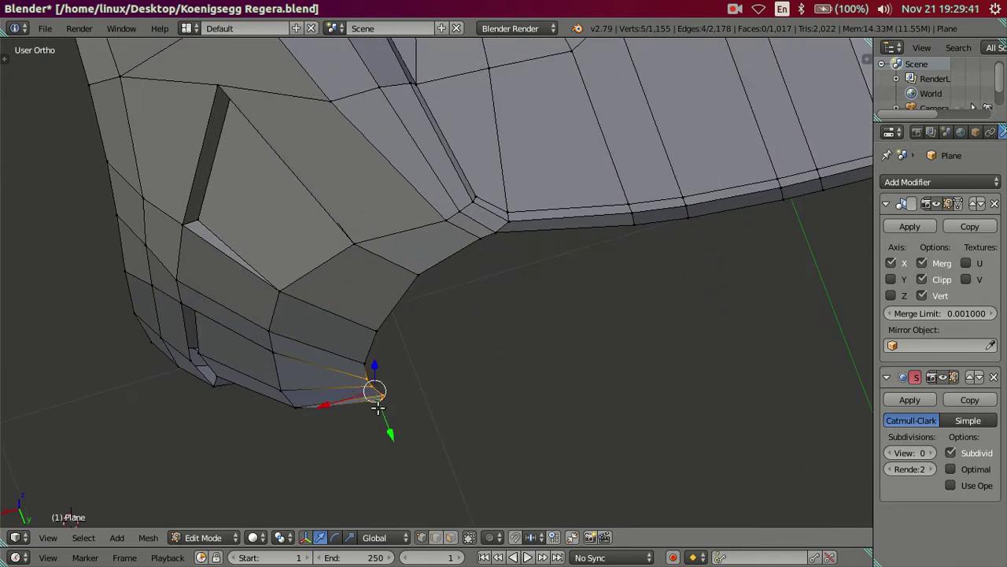
{"action": "left_click_drag", "start_coordinate": [331, 405], "coordinate": [362, 380]}
{"action": "left_click_drag", "start_coordinate": [323, 408], "coordinate": [318, 411]}
{"action": "middle_click_drag", "start_coordinate": [318, 411], "coordinate": [364, 312]}
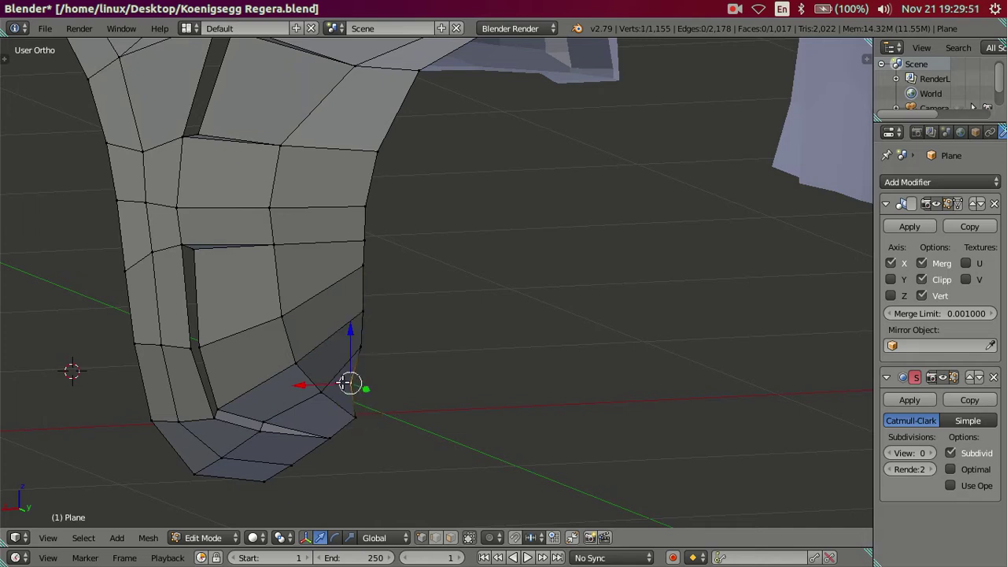
{"action": "mouse_move", "coordinate": [307, 383]}
{"action": "left_mouse_down"}
{"action": "mouse_move", "coordinate": [319, 382]}
{"action": "mouse_move", "coordinate": [315, 410]}
{"action": "left_mouse_up"}
{"action": "scroll", "coordinate": [382, 359], "scroll_direction": "down", "scroll_amount": 4}
{"action": "mouse_move", "coordinate": [452, 380]}
{"action": "middle_mouse_down"}
{"action": "mouse_move", "coordinate": [462, 355]}
{"action": "mouse_move", "coordinate": [411, 259]}
{"action": "mouse_move", "coordinate": [352, 253]}
{"action": "mouse_move", "coordinate": [404, 243]}
{"action": "mouse_move", "coordinate": [441, 208]}
{"action": "mouse_move", "coordinate": [538, 232]}
{"action": "mouse_move", "coordinate": [562, 225]}
{"action": "mouse_move", "coordinate": [607, 270]}
{"action": "mouse_move", "coordinate": [625, 333]}
{"action": "mouse_move", "coordinate": [609, 360]}
{"action": "mouse_move", "coordinate": [618, 366]}
{"action": "middle_mouse_up"}
{"action": "key", "text": "Tab"}
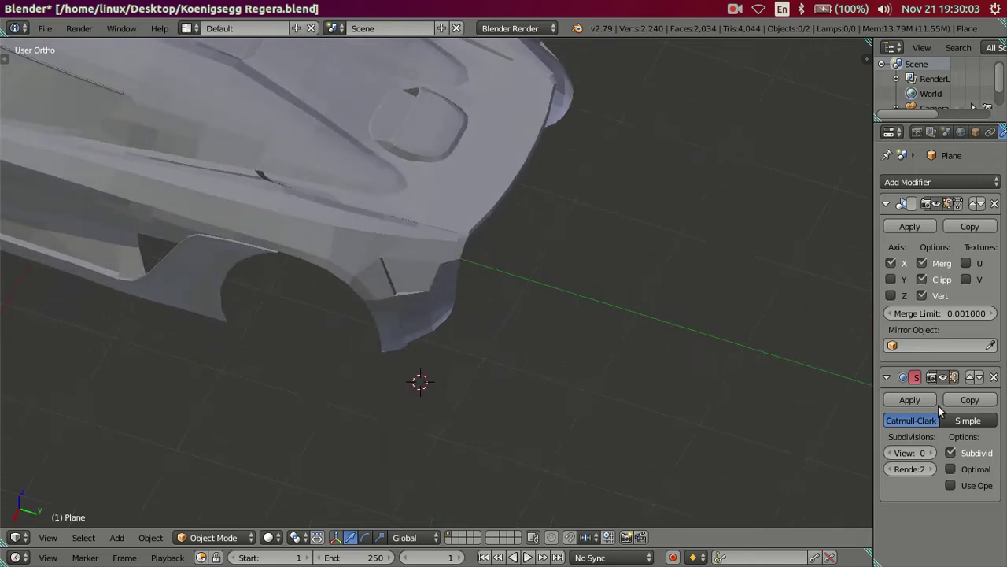
Step: Raise the subdivision preview to level 2 and orbit over the smoothed rear deck
{"action": "left_click", "coordinate": [931, 453]}
{"action": "left_click", "coordinate": [931, 453]}
{"action": "mouse_move", "coordinate": [492, 382]}
{"action": "middle_mouse_down"}
{"action": "mouse_move", "coordinate": [454, 259]}
{"action": "mouse_move", "coordinate": [402, 278]}
{"action": "middle_mouse_up"}
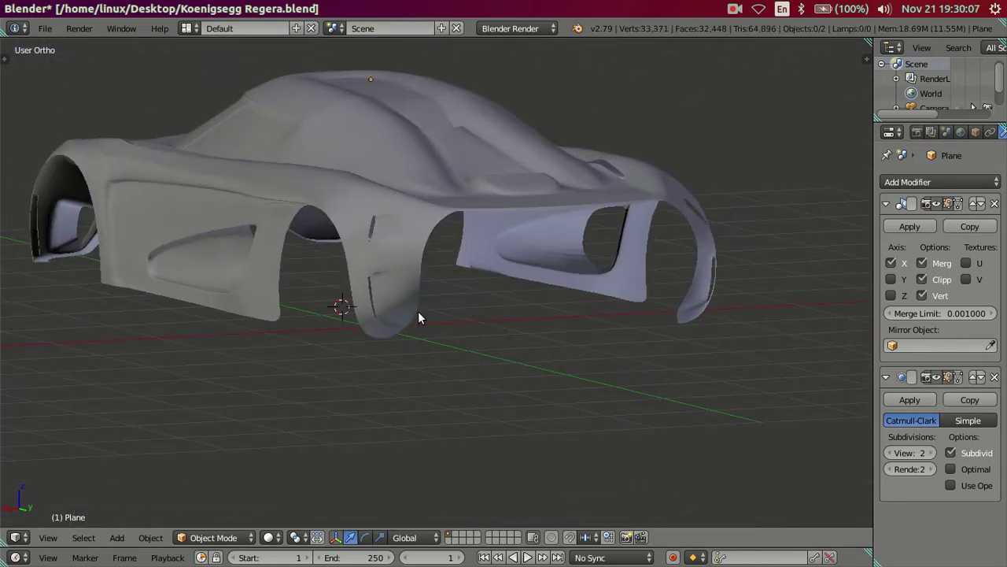
{"action": "scroll", "coordinate": [418, 311], "scroll_direction": "up", "scroll_amount": 4}
{"action": "scroll", "coordinate": [418, 313], "scroll_direction": "down", "scroll_amount": 1}
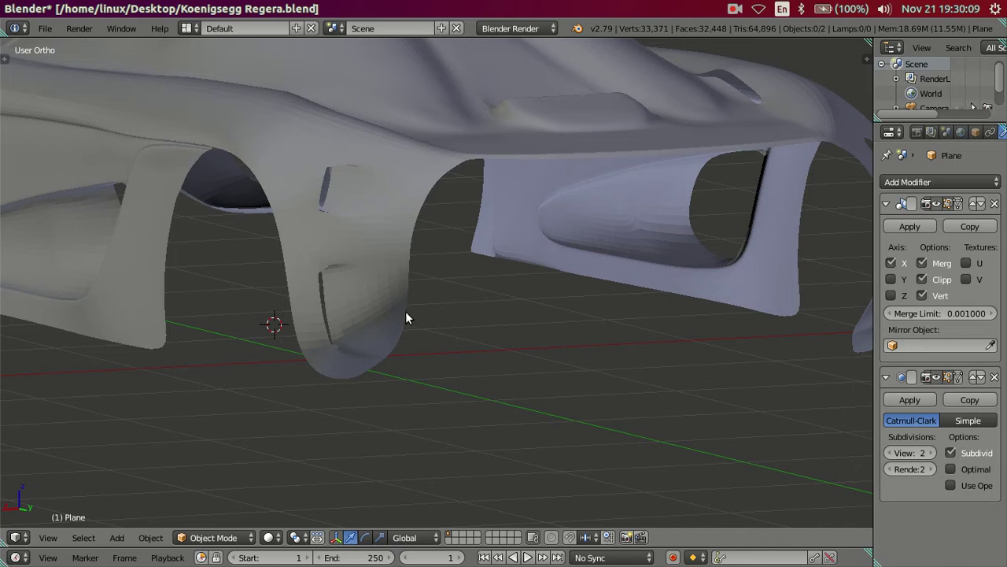
{"action": "mouse_move", "coordinate": [405, 311]}
{"action": "middle_mouse_down"}
{"action": "mouse_move", "coordinate": [378, 172]}
{"action": "mouse_move", "coordinate": [338, 142]}
{"action": "mouse_move", "coordinate": [325, 180]}
{"action": "mouse_move", "coordinate": [438, 193]}
{"action": "mouse_move", "coordinate": [417, 234]}
{"action": "middle_mouse_up"}
{"action": "mouse_move", "coordinate": [0, 408]}
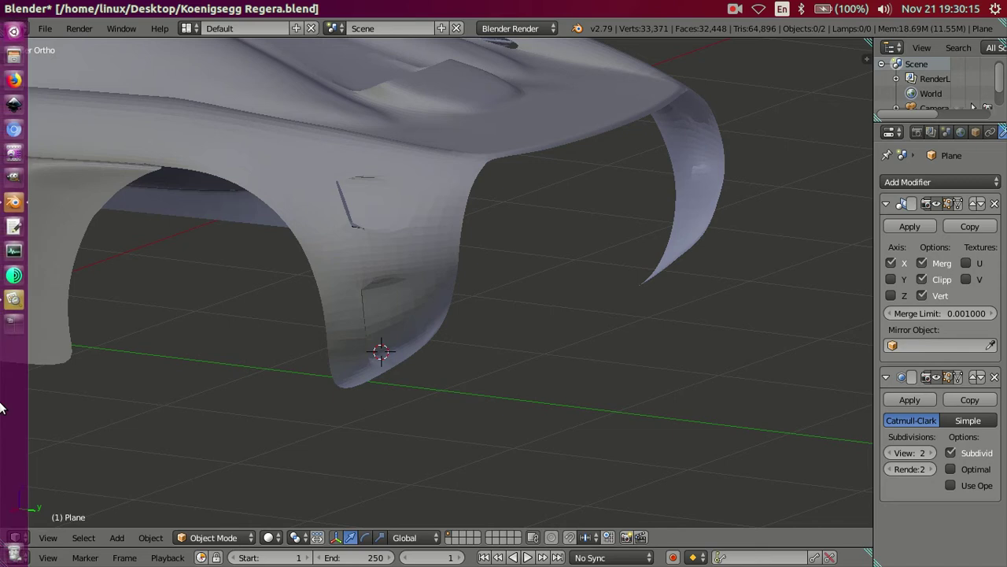
Step: Compare the smoothed body against the rear reference photo, then minimize the photo
{"action": "left_click", "coordinate": [5, 303]}
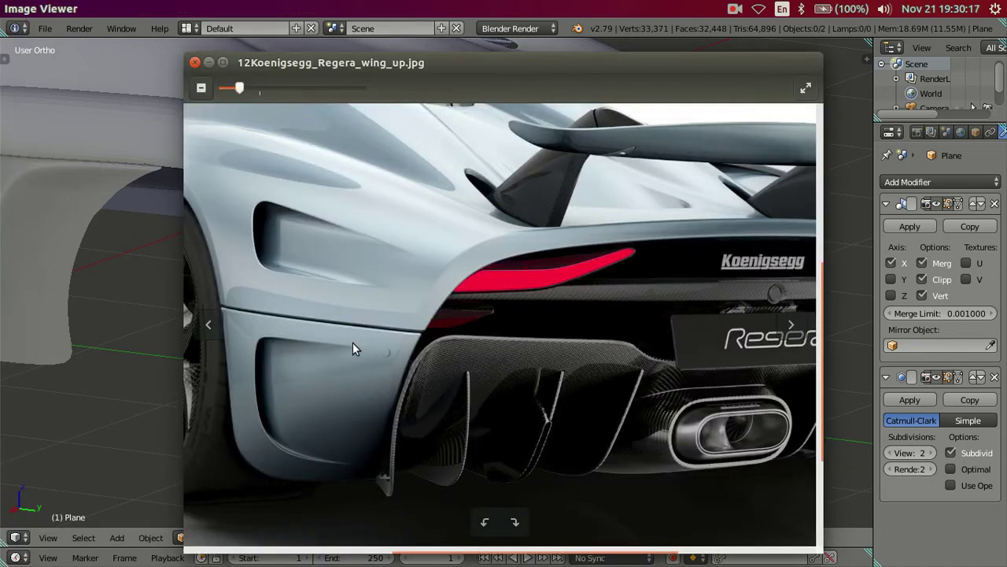
{"action": "mouse_move", "coordinate": [118, 350]}
{"action": "middle_mouse_down"}
{"action": "mouse_move", "coordinate": [113, 329]}
{"action": "mouse_move", "coordinate": [342, 288]}
{"action": "mouse_move", "coordinate": [299, 298]}
{"action": "middle_mouse_up"}
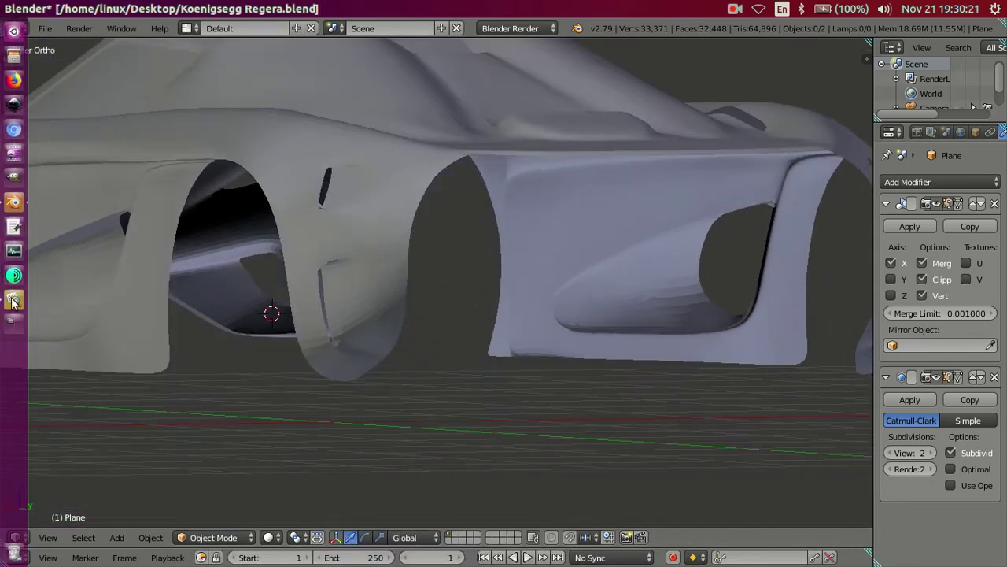
{"action": "left_click", "coordinate": [12, 301]}
{"action": "scroll", "coordinate": [473, 318], "scroll_direction": "down", "scroll_amount": 2}
{"action": "scroll", "coordinate": [535, 332], "scroll_direction": "down", "scroll_amount": 2}
{"action": "scroll", "coordinate": [518, 309], "scroll_direction": "up", "scroll_amount": 3}
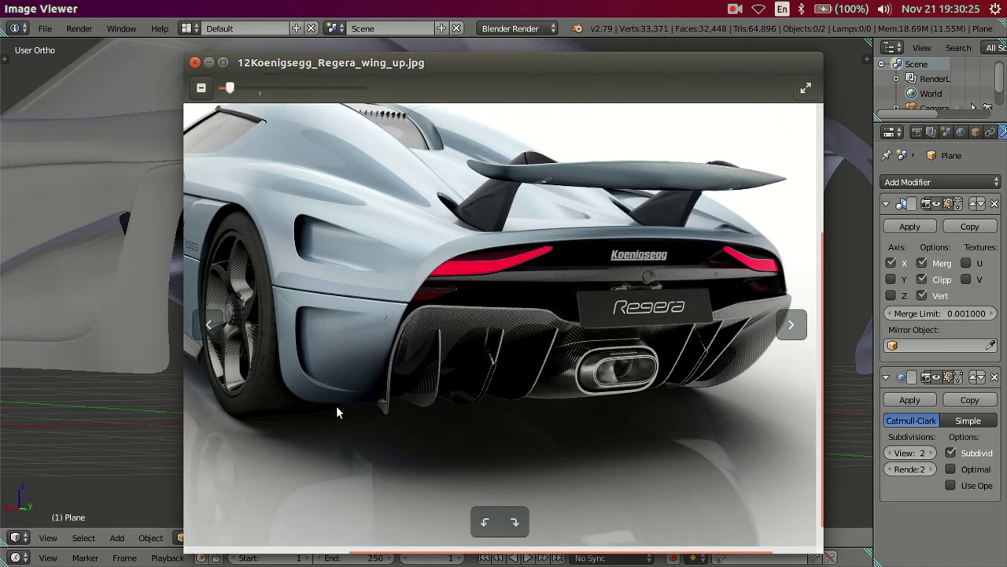
{"action": "left_click", "coordinate": [207, 62]}
{"action": "scroll", "coordinate": [525, 331], "scroll_direction": "up", "scroll_amount": 3}
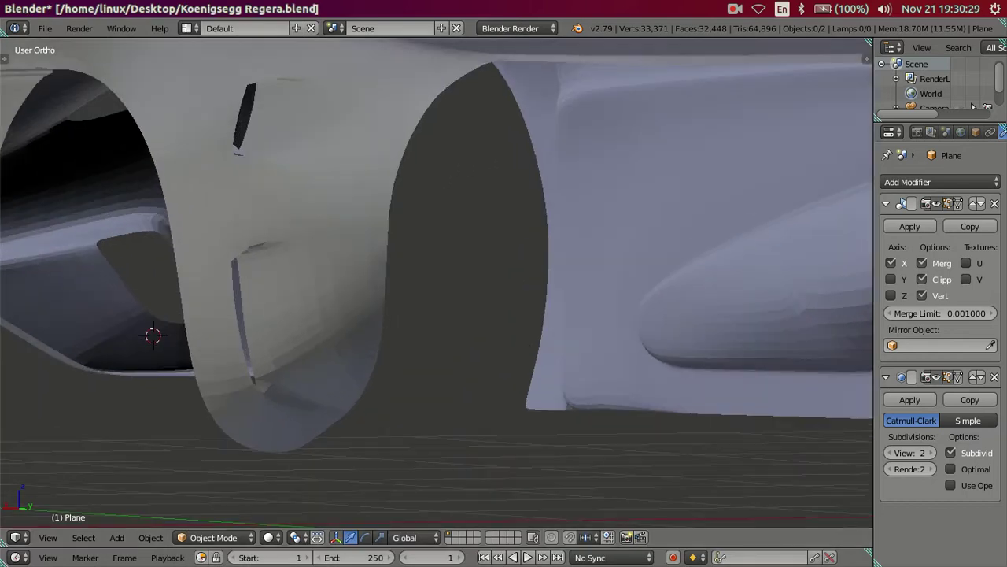
Step: Drop the subdivision preview to level 0 with Ctrl+0 and reopen the body in Edit Mode
{"action": "key", "text": "ctrl+0"}
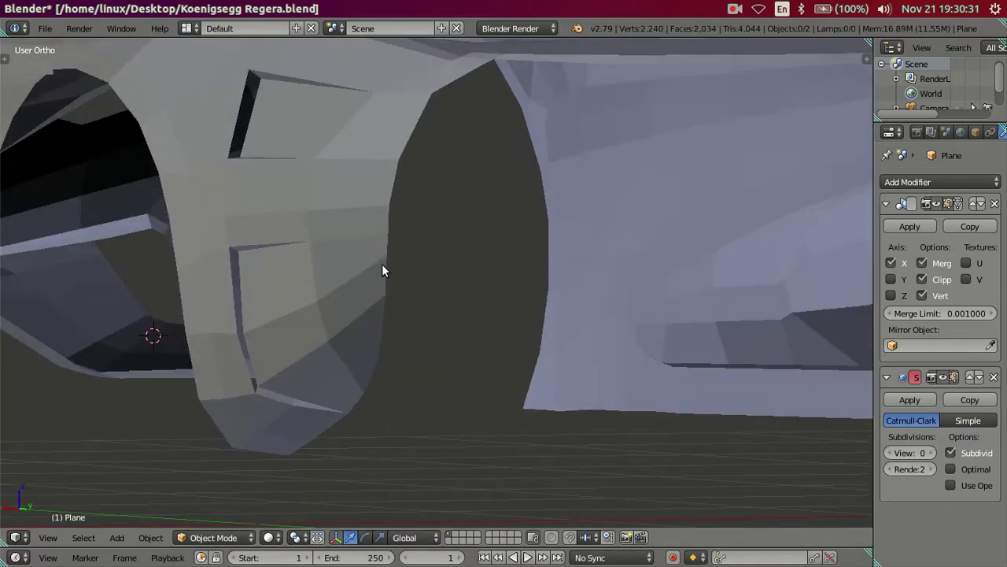
{"action": "mouse_move", "coordinate": [302, 159]}
{"action": "middle_mouse_down"}
{"action": "mouse_move", "coordinate": [443, 281]}
{"action": "mouse_move", "coordinate": [432, 278]}
{"action": "middle_mouse_up"}
{"action": "key", "text": "Tab"}
{"action": "mouse_move", "coordinate": [466, 162]}
{"action": "middle_mouse_down"}
{"action": "mouse_move", "coordinate": [420, 205]}
{"action": "mouse_move", "coordinate": [452, 186]}
{"action": "mouse_move", "coordinate": [393, 359]}
{"action": "mouse_move", "coordinate": [408, 245]}
{"action": "middle_mouse_up"}
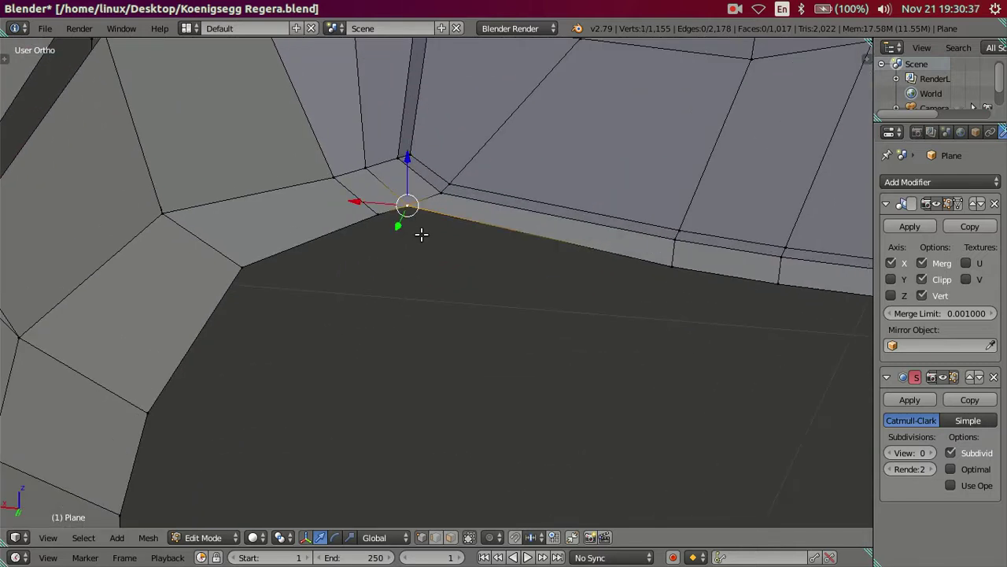
Step: Undo a stray vertex extrusion and delete the thin face strip beside the spoiler
{"action": "key", "text": "e"}
{"action": "key", "text": "Escape"}
{"action": "key", "text": "ctrl+z"}
{"action": "key", "text": "ctrl+Tab"}
{"action": "left_click", "coordinate": [502, 371]}
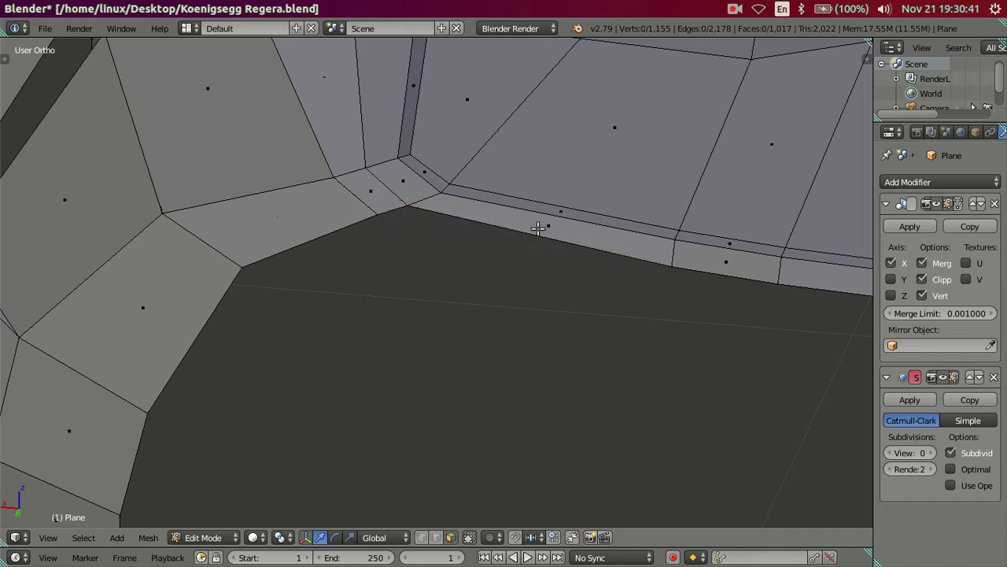
{"action": "right_click", "coordinate": [540, 228]}
{"action": "key", "text": "x"}
{"action": "left_click", "coordinate": [524, 229]}
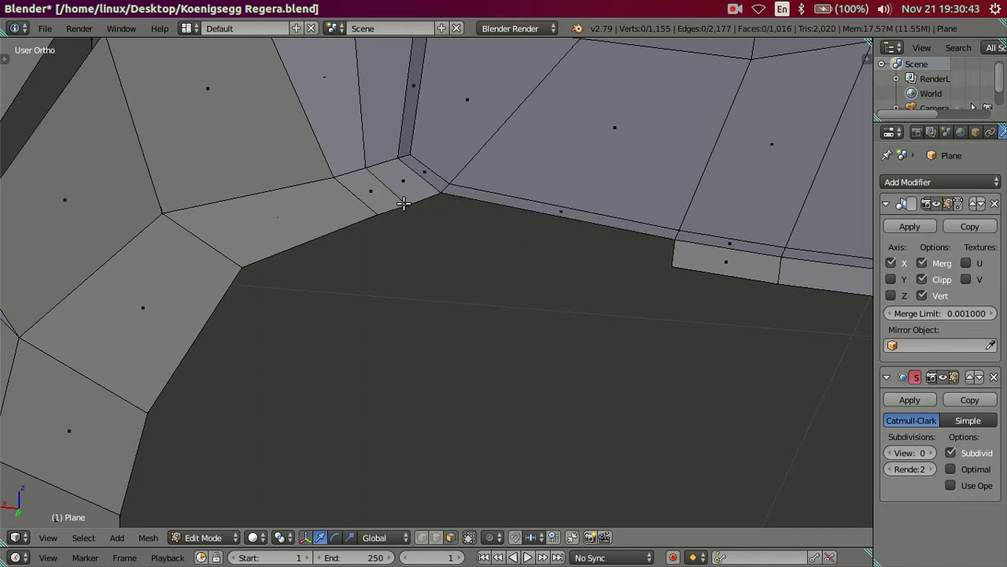
Step: In top view, move the rear-deck corner vertex onto the reference outline
{"action": "scroll", "coordinate": [403, 203], "scroll_direction": "down", "scroll_amount": 1}
{"action": "scroll", "coordinate": [421, 180], "scroll_direction": "down", "scroll_amount": 1}
{"action": "scroll", "coordinate": [421, 178], "scroll_direction": "down", "scroll_amount": 1}
{"action": "scroll", "coordinate": [435, 191], "scroll_direction": "down", "scroll_amount": 1}
{"action": "mouse_move", "coordinate": [445, 225]}
{"action": "middle_mouse_down"}
{"action": "mouse_move", "coordinate": [434, 275]}
{"action": "mouse_move", "coordinate": [445, 240]}
{"action": "middle_mouse_up"}
{"action": "key", "text": "ctrl+Tab"}
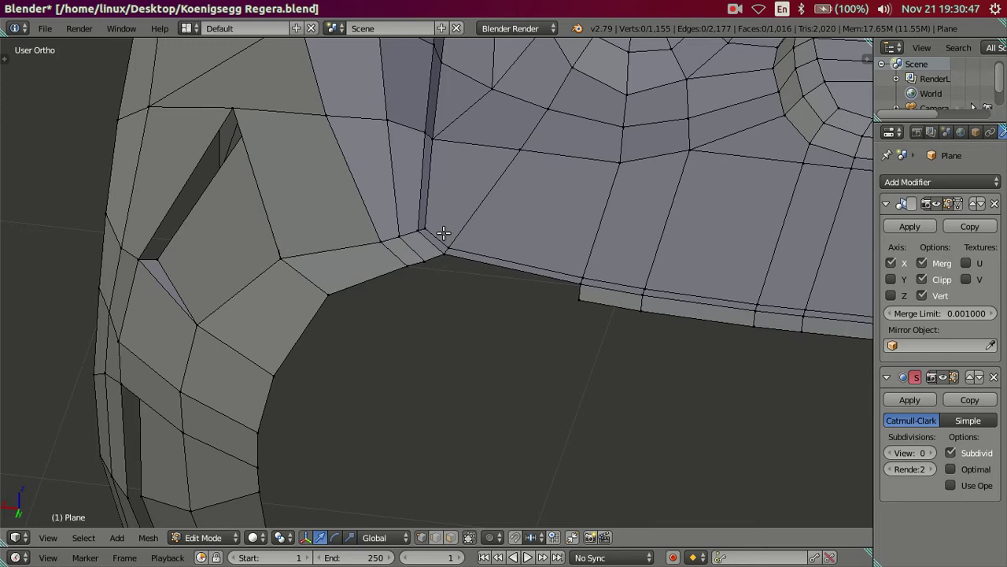
{"action": "mouse_move", "coordinate": [446, 326]}
{"action": "middle_mouse_down"}
{"action": "mouse_move", "coordinate": [556, 308]}
{"action": "mouse_move", "coordinate": [610, 240]}
{"action": "middle_mouse_up"}
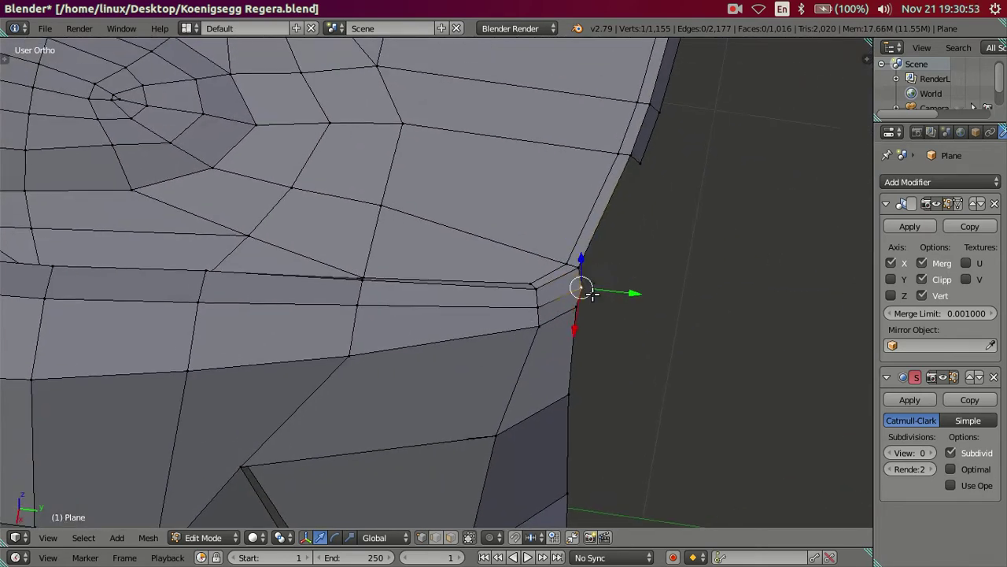
{"action": "key", "text": "KP_7"}
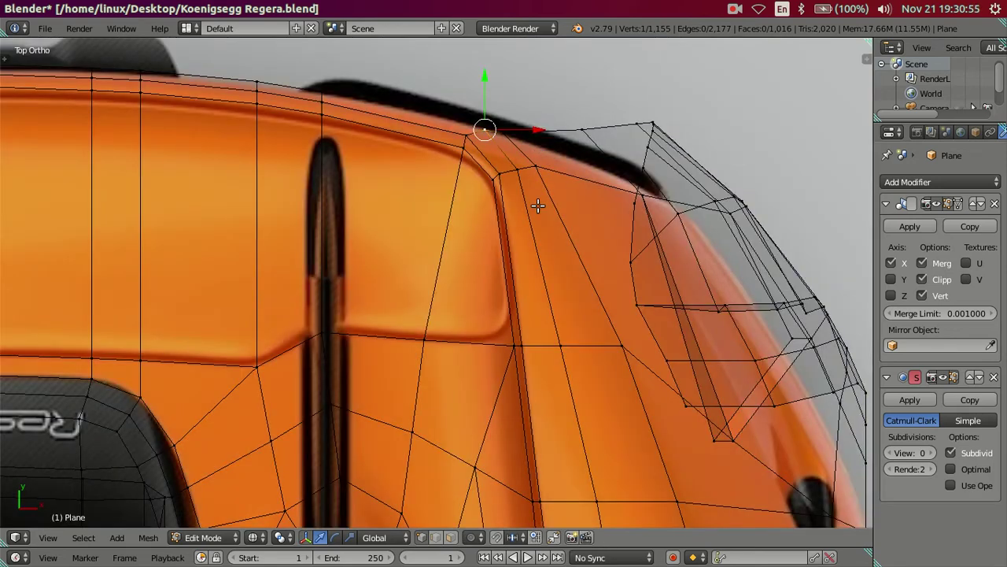
{"action": "scroll", "coordinate": [537, 205], "scroll_direction": "up", "scroll_amount": 5, "text": "shift"}
{"action": "scroll", "coordinate": [512, 265], "scroll_direction": "up", "scroll_amount": 1}
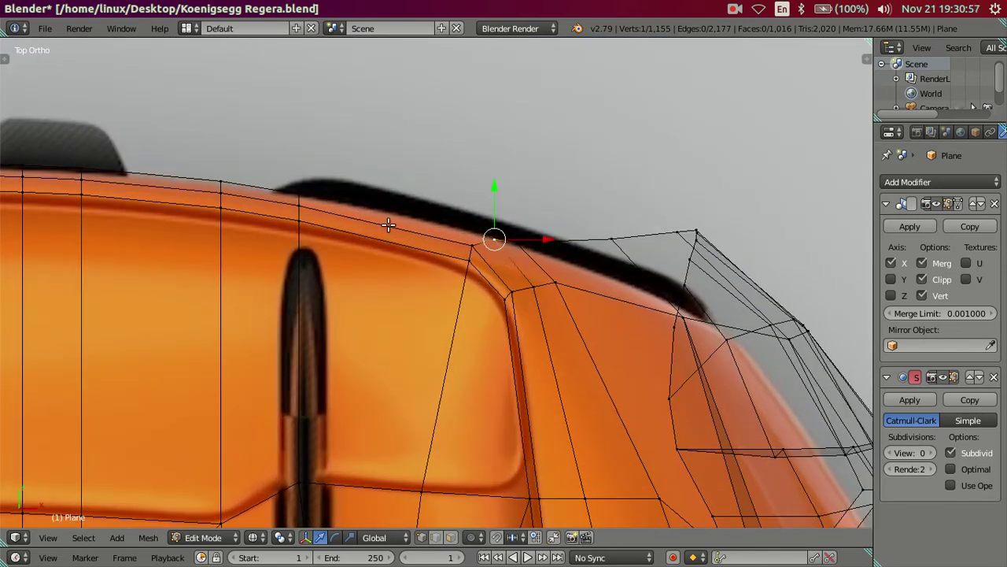
{"action": "key", "text": "g"}
{"action": "left_click", "coordinate": [473, 238]}
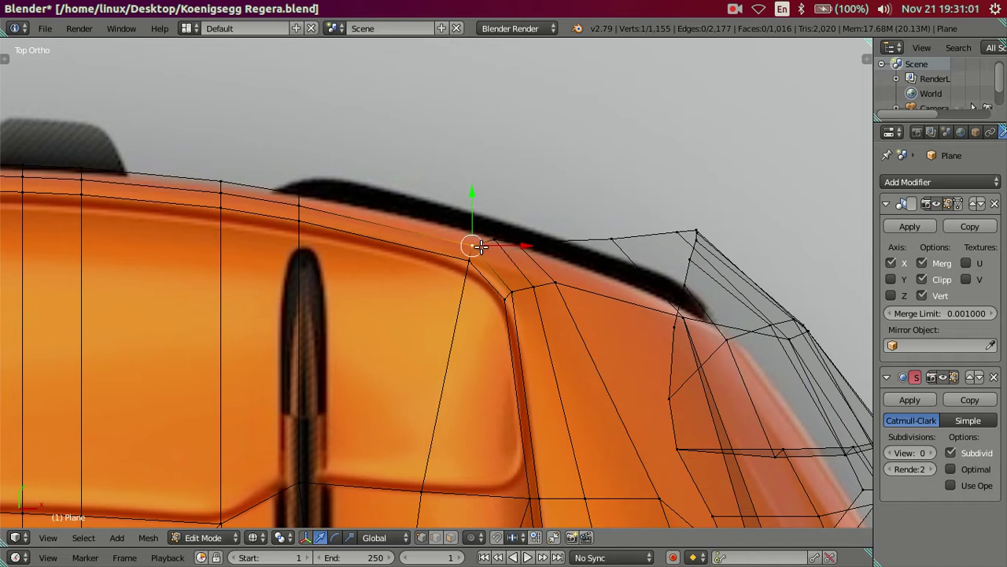
Step: Slide a single deck-edge vertex along X toward the reference outline
{"action": "mouse_move", "coordinate": [489, 243]}
{"action": "middle_mouse_down"}
{"action": "mouse_move", "coordinate": [320, 134]}
{"action": "mouse_move", "coordinate": [247, 117]}
{"action": "mouse_move", "coordinate": [228, 128]}
{"action": "middle_mouse_up"}
{"action": "mouse_move", "coordinate": [447, 225]}
{"action": "middle_mouse_down"}
{"action": "mouse_move", "coordinate": [432, 292]}
{"action": "mouse_move", "coordinate": [539, 289]}
{"action": "middle_mouse_up"}
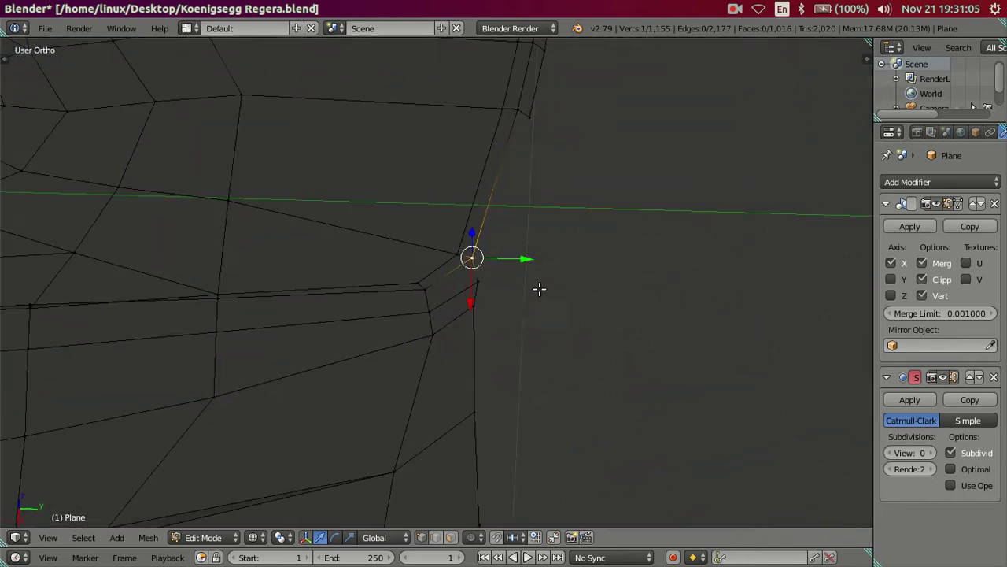
{"action": "key", "text": "KP_7"}
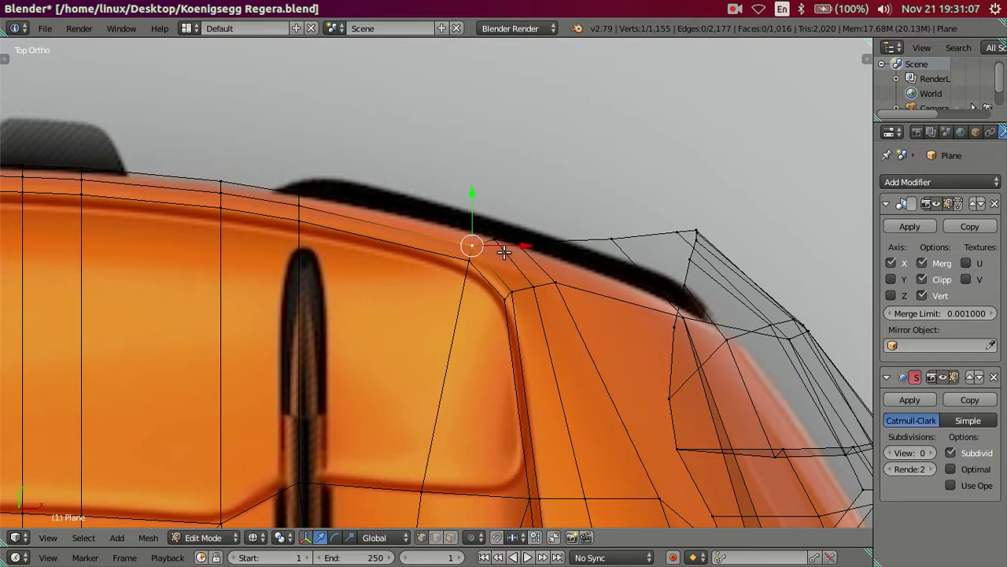
{"action": "scroll", "coordinate": [503, 252], "scroll_direction": "down", "scroll_amount": 1}
{"action": "right_click", "coordinate": [523, 243], "text": "shift"}
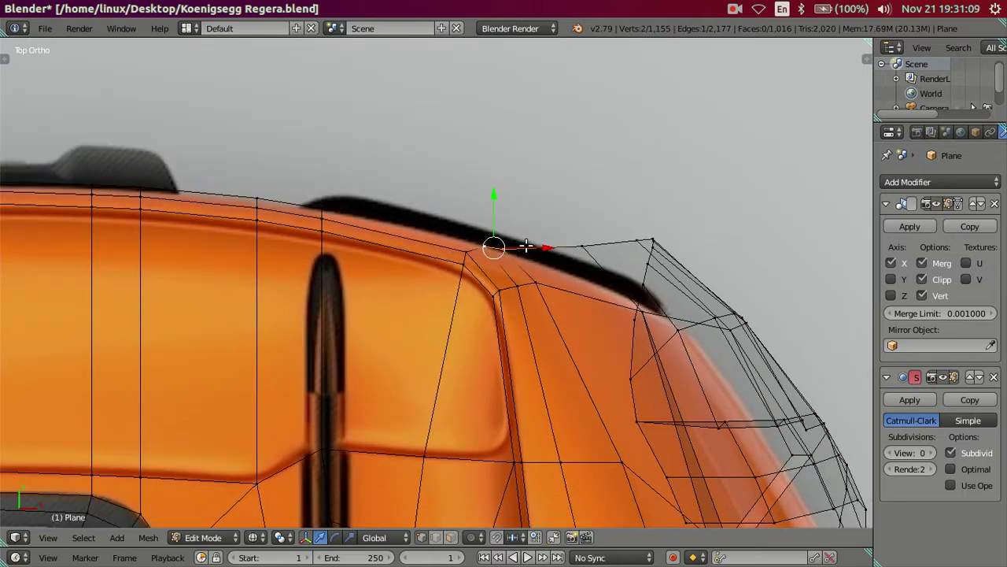
{"action": "right_click", "coordinate": [477, 250], "text": "shift"}
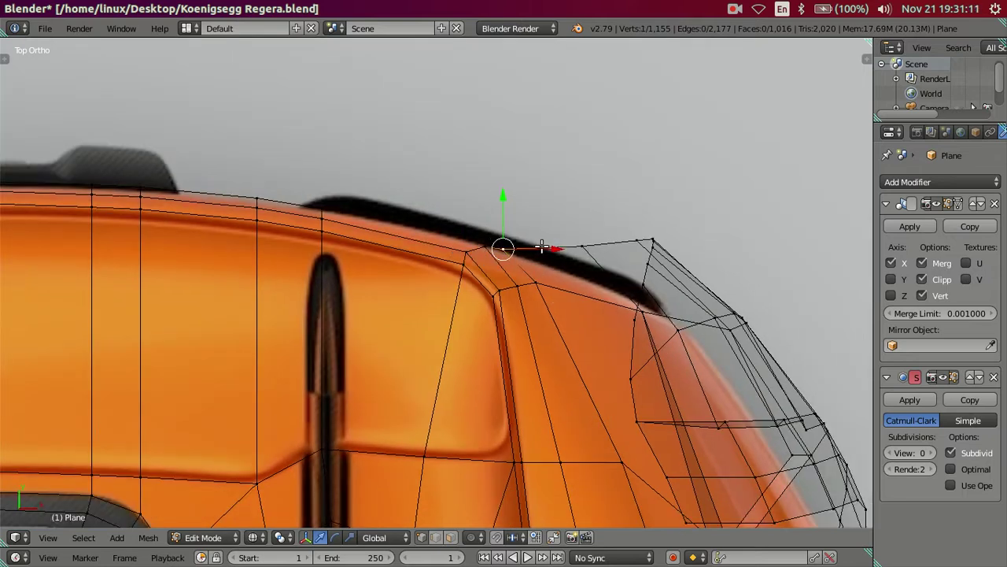
{"action": "key", "text": "g"}
{"action": "key", "text": "x"}
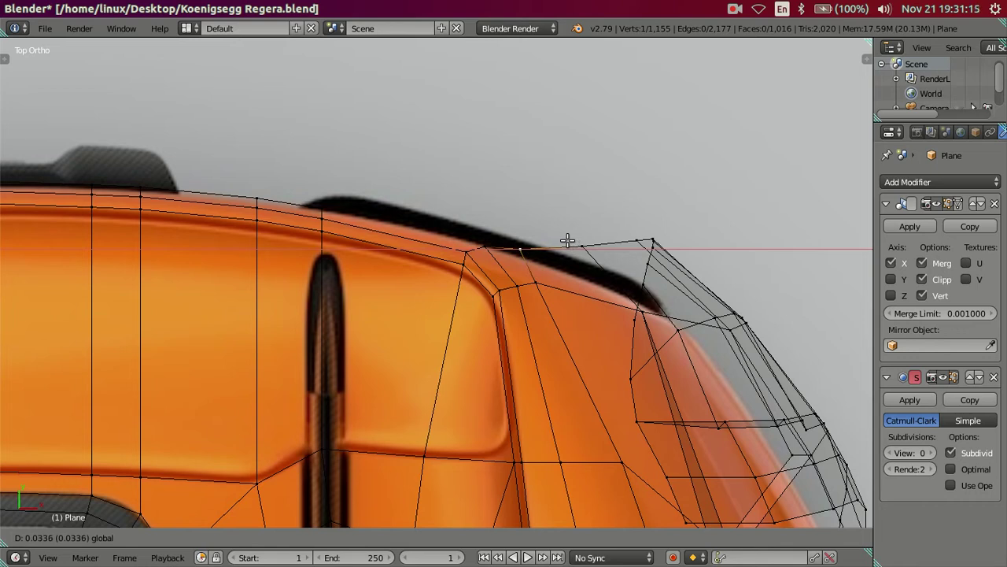
{"action": "left_click", "coordinate": [568, 240]}
Step: Retry that vertex's placement, trying X and Y slides, and settle it along X
{"action": "key", "text": "ctrl+z"}
{"action": "key", "text": "g"}
{"action": "key", "text": "x"}
{"action": "right_click", "coordinate": [531, 241]}
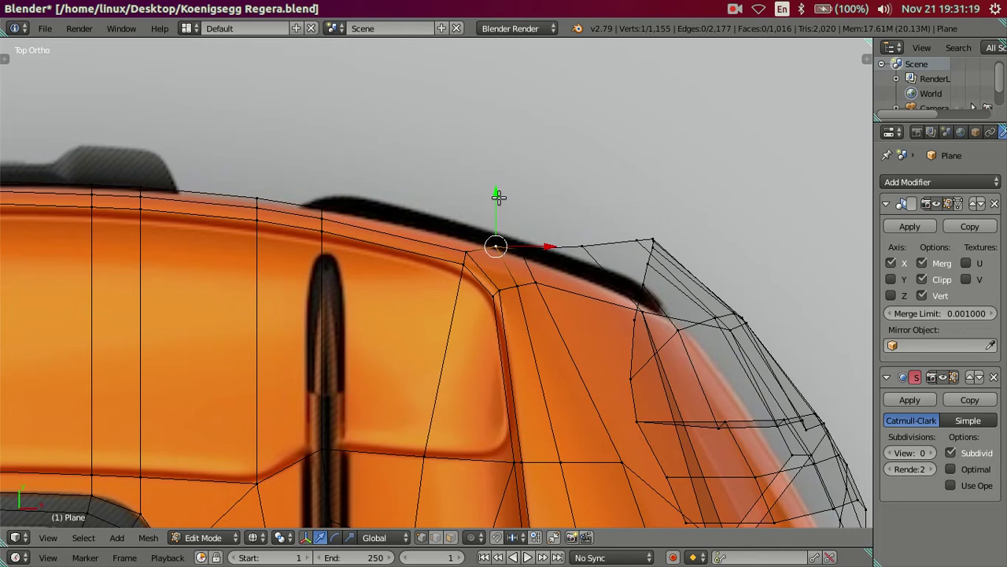
{"action": "key", "text": "g"}
{"action": "key", "text": "y"}
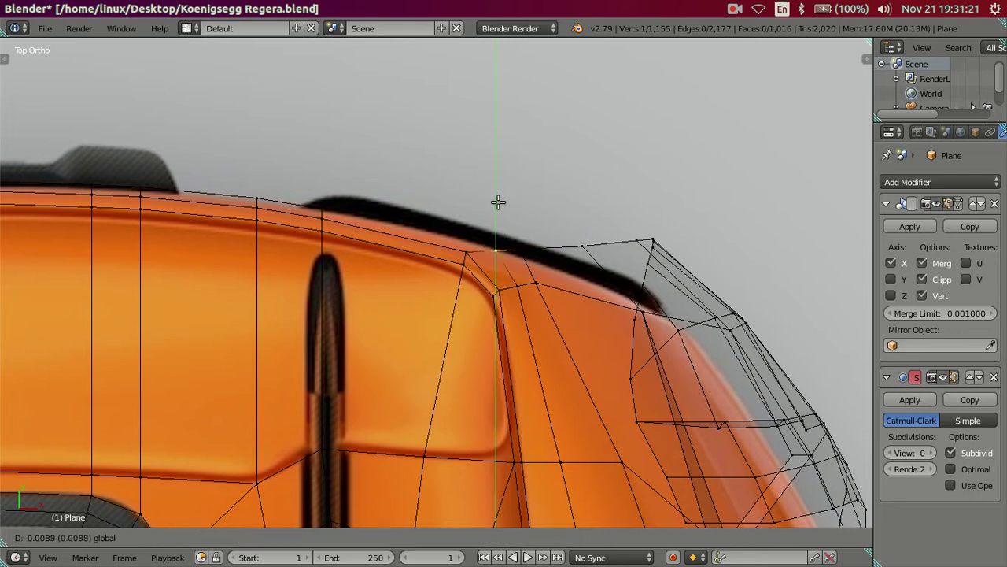
{"action": "right_click", "coordinate": [498, 202]}
{"action": "key", "text": "ctrl+z"}
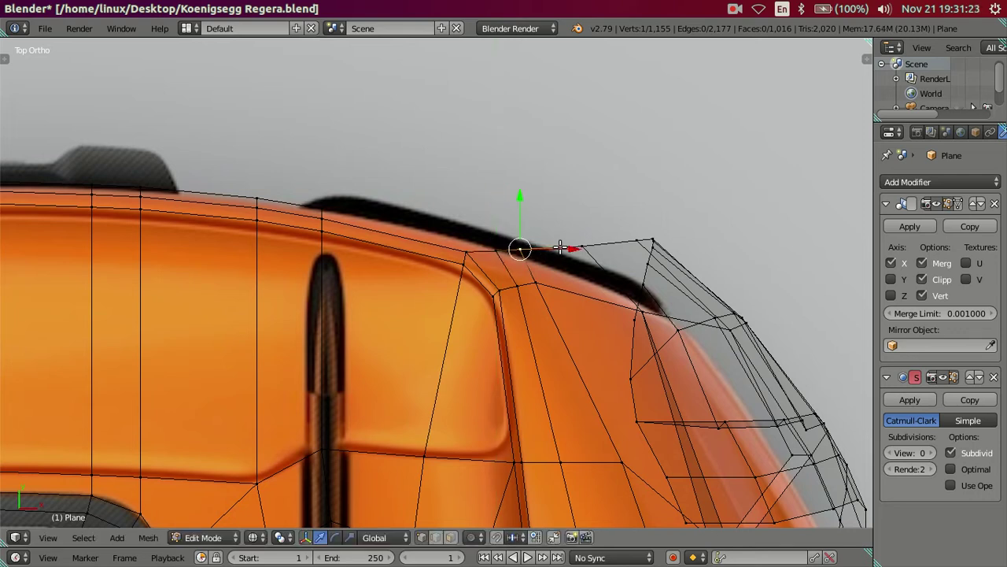
{"action": "key", "text": "g"}
{"action": "key", "text": "x"}
{"action": "left_click", "coordinate": [567, 248]}
Step: Slide the next deck-edge vertex along X to match the reference
{"action": "right_click", "coordinate": [540, 281]}
{"action": "key", "text": "g"}
{"action": "key", "text": "x"}
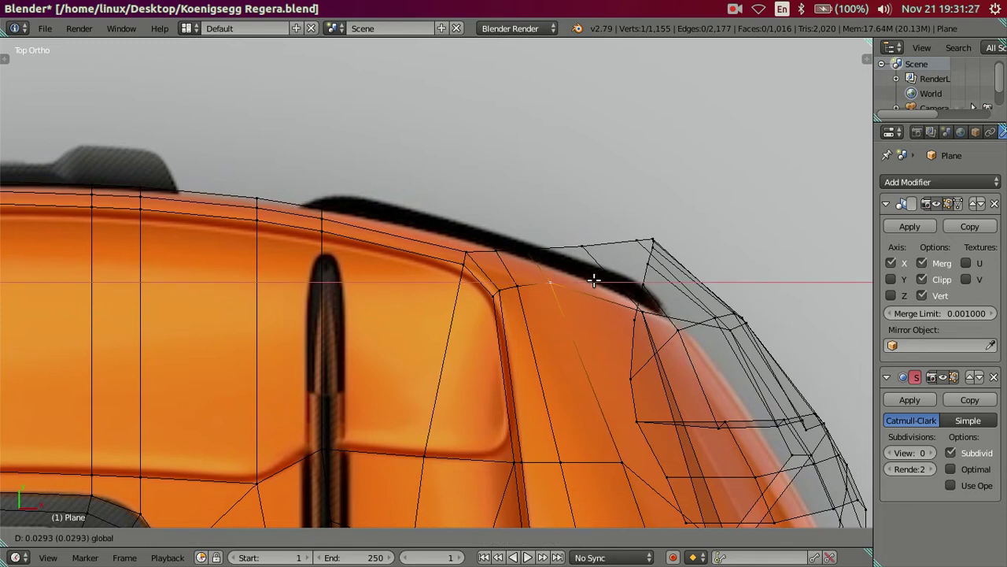
{"action": "left_click", "coordinate": [589, 277]}
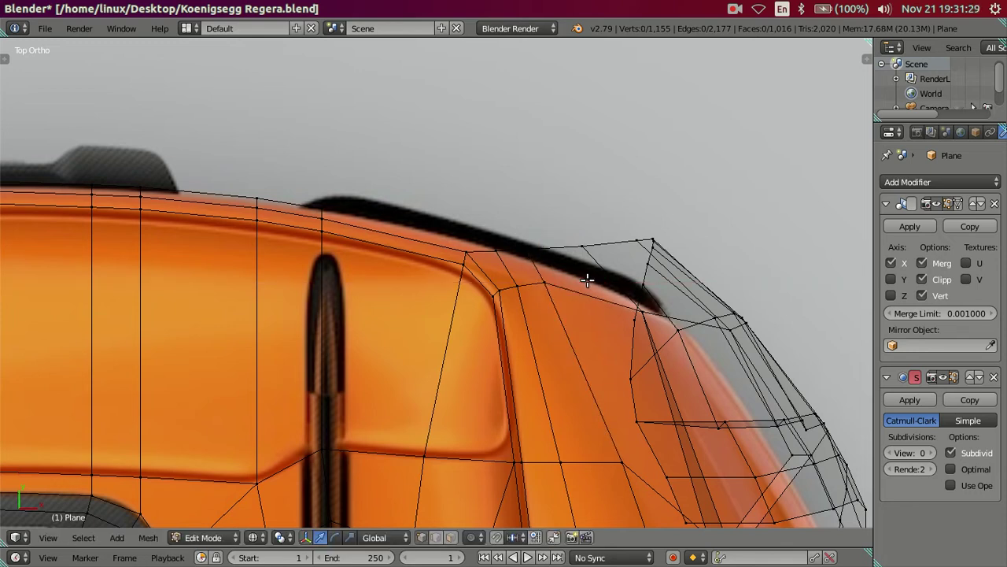
Step: In solid shading, extrude a new vertex from the deck corner vertex beside the spoiler
{"action": "key", "text": "z"}
{"action": "key", "text": "a"}
{"action": "right_click", "coordinate": [472, 244]}
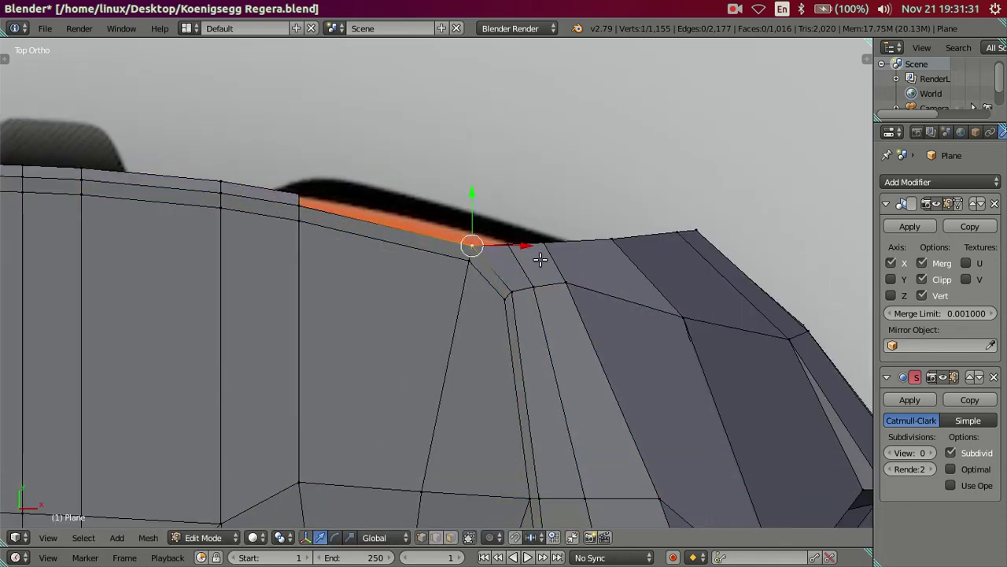
{"action": "mouse_move", "coordinate": [582, 290]}
{"action": "middle_mouse_down"}
{"action": "mouse_move", "coordinate": [342, 221]}
{"action": "mouse_move", "coordinate": [280, 157]}
{"action": "mouse_move", "coordinate": [439, 313]}
{"action": "mouse_move", "coordinate": [425, 269]}
{"action": "middle_mouse_up"}
{"action": "key", "text": "e"}
{"action": "right_click", "coordinate": [436, 246]}
Step: Position the new vertex by moving it along Z, then along Y in top view
{"action": "key", "text": "g"}
{"action": "key", "text": "z"}
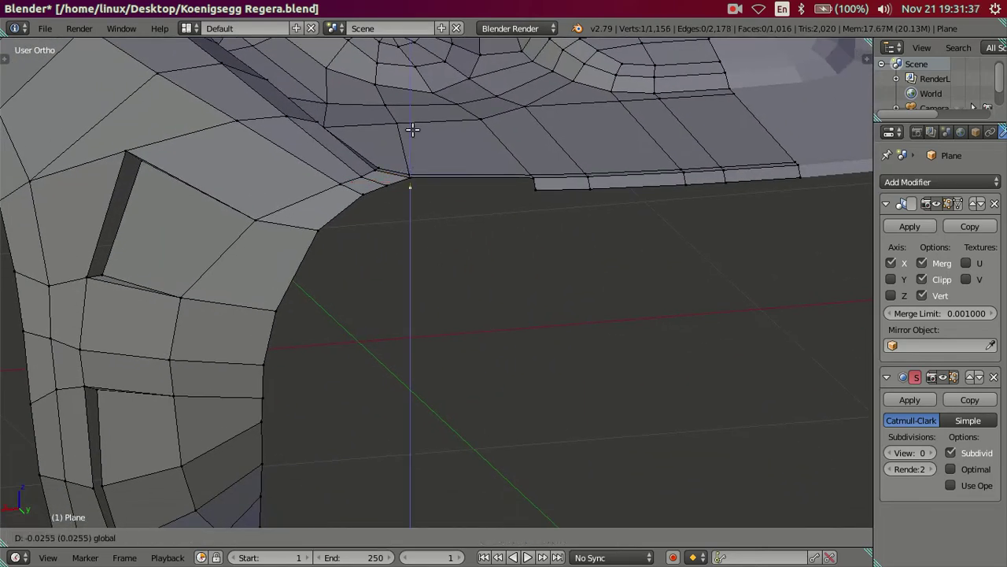
{"action": "left_click", "coordinate": [418, 135]}
{"action": "key", "text": "KP_7"}
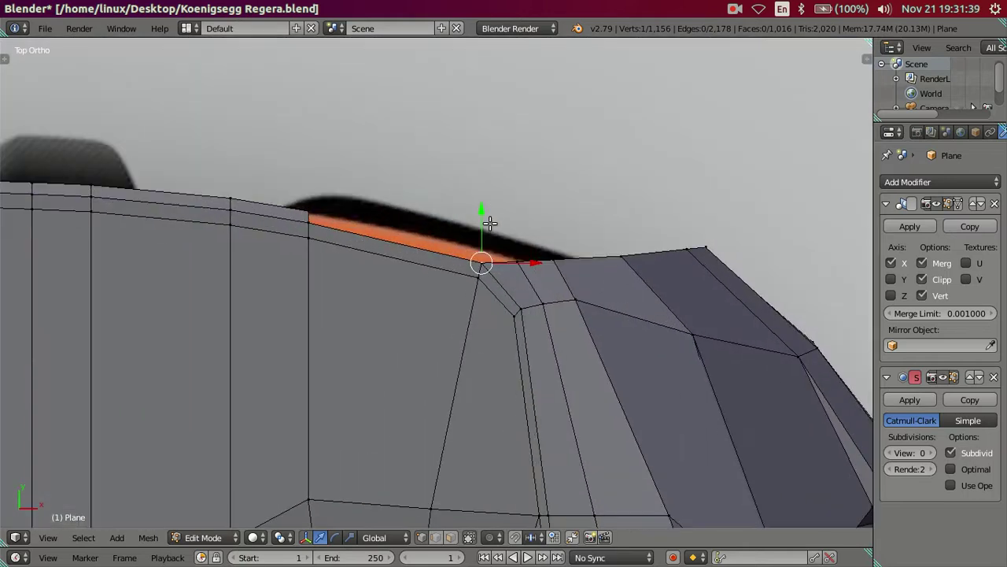
{"action": "key", "text": "g"}
{"action": "key", "text": "y"}
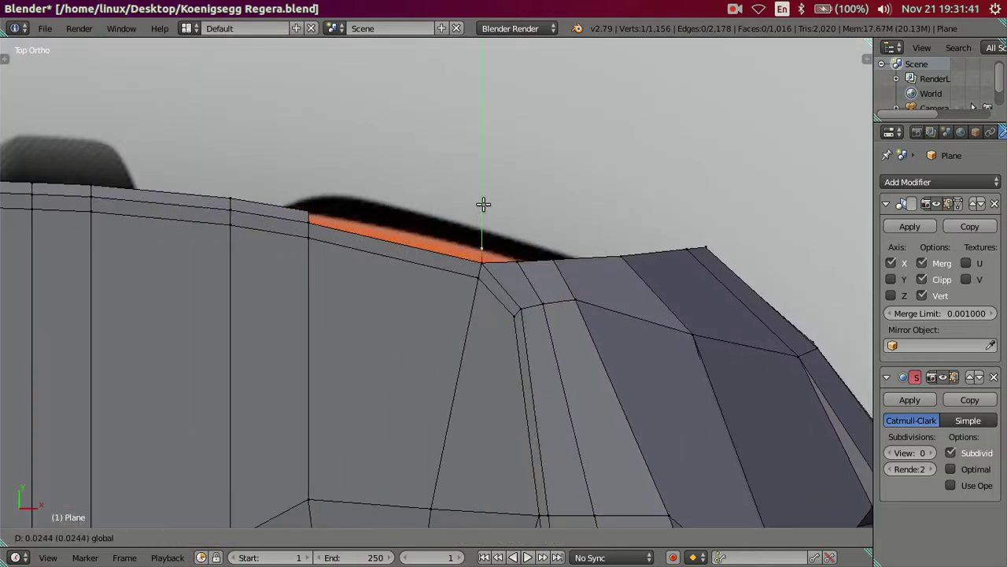
{"action": "left_click", "coordinate": [487, 206]}
Step: Select the rear deck's bottom edge path and extrude it downward into a new strip
{"action": "right_click", "coordinate": [305, 203]}
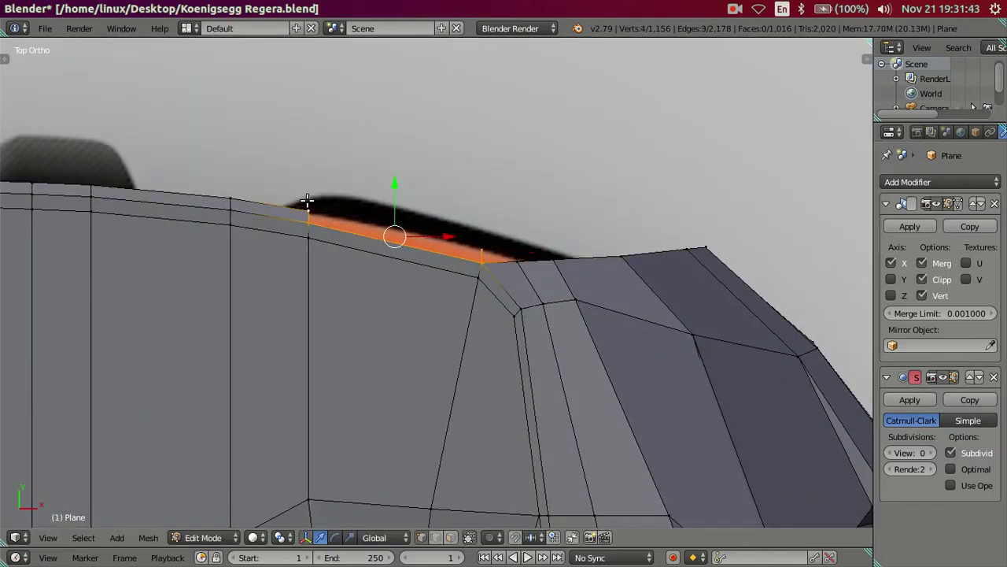
{"action": "right_click", "coordinate": [507, 255]}
{"action": "mouse_move", "coordinate": [507, 256]}
{"action": "middle_mouse_down"}
{"action": "mouse_move", "coordinate": [450, 367]}
{"action": "mouse_move", "coordinate": [410, 215]}
{"action": "middle_mouse_up"}
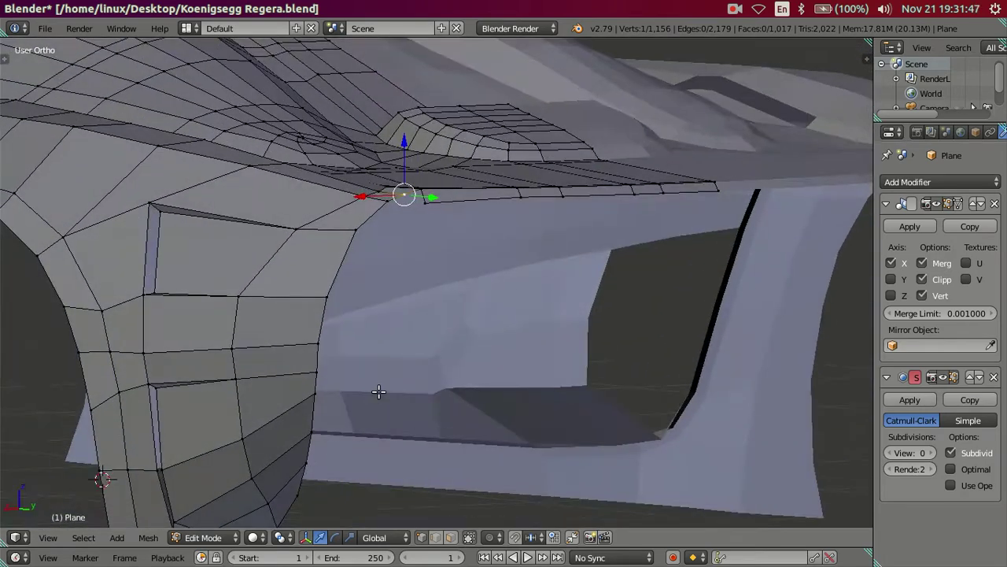
{"action": "right_click", "coordinate": [411, 215]}
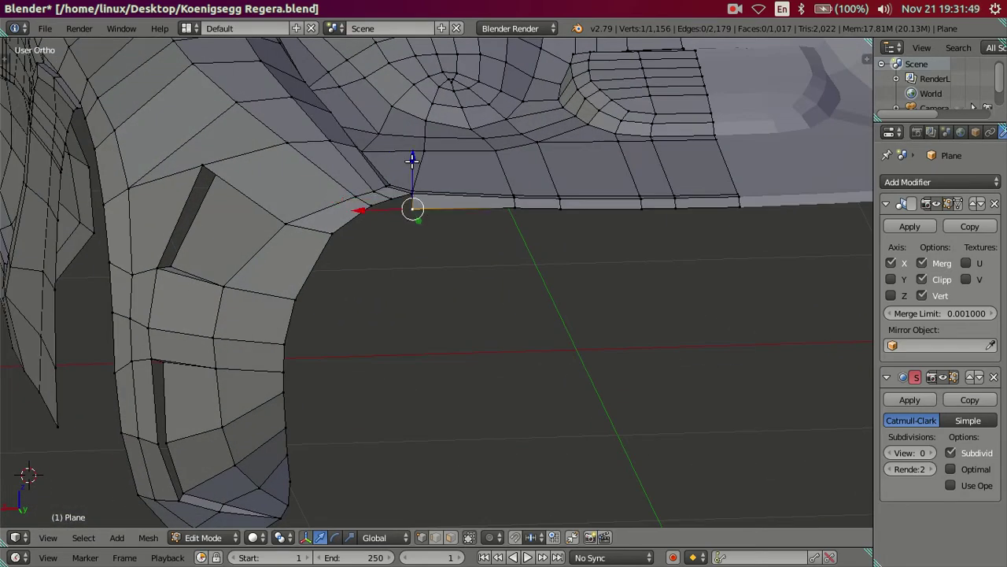
{"action": "right_click", "coordinate": [742, 208], "text": "ctrl"}
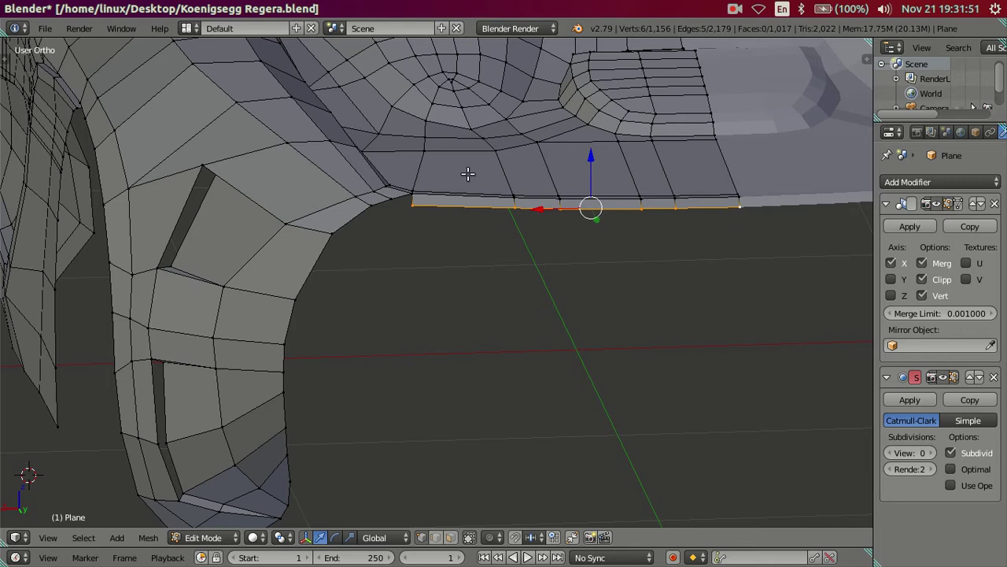
{"action": "key", "text": "e"}
{"action": "left_click", "coordinate": [565, 221]}
Step: Select the rear fender's boundary edge loop
{"action": "mouse_move", "coordinate": [565, 220]}
{"action": "middle_mouse_down"}
{"action": "mouse_move", "coordinate": [337, 267]}
{"action": "mouse_move", "coordinate": [407, 144]}
{"action": "mouse_move", "coordinate": [376, 367]}
{"action": "mouse_move", "coordinate": [421, 353]}
{"action": "mouse_move", "coordinate": [443, 386]}
{"action": "mouse_move", "coordinate": [366, 338]}
{"action": "mouse_move", "coordinate": [441, 255]}
{"action": "middle_mouse_up"}
{"action": "right_click", "coordinate": [420, 133]}
{"action": "right_click", "coordinate": [386, 326], "text": "alt"}
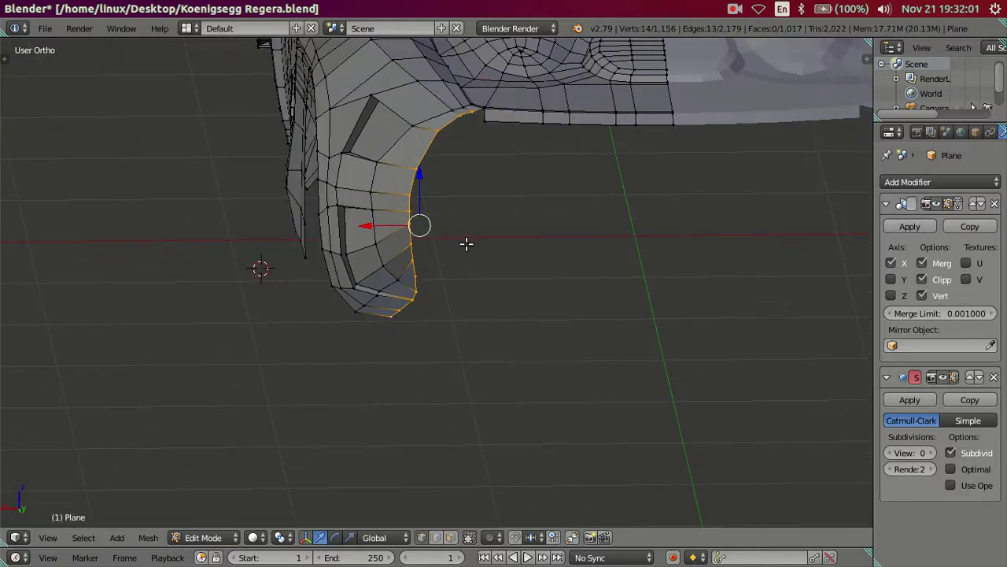
Step: Extrude the fender's boundary loop, offset it along X, then nudge it slightly inward
{"action": "key", "text": "e"}
{"action": "right_click", "coordinate": [491, 249]}
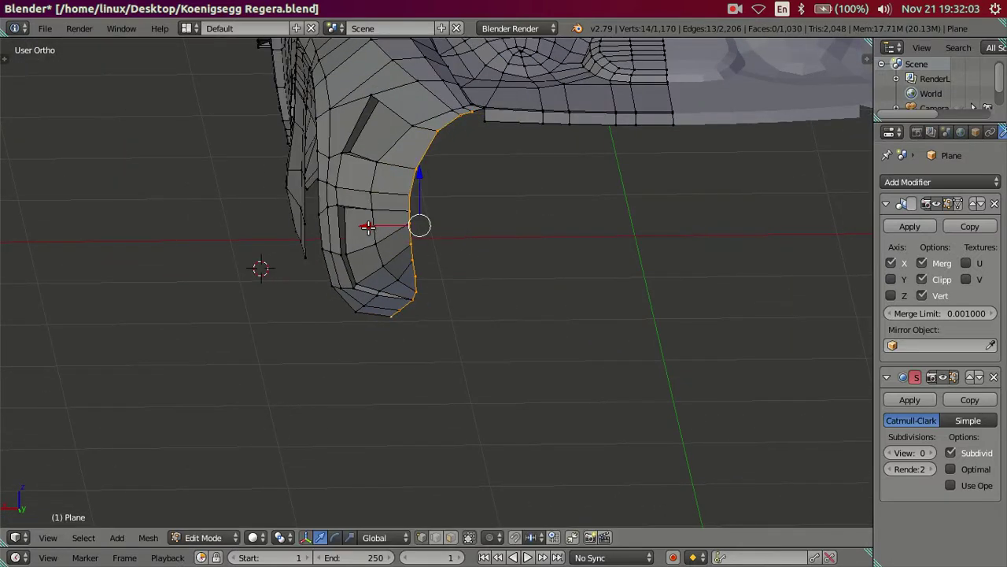
{"action": "key", "text": "g"}
{"action": "key", "text": "x"}
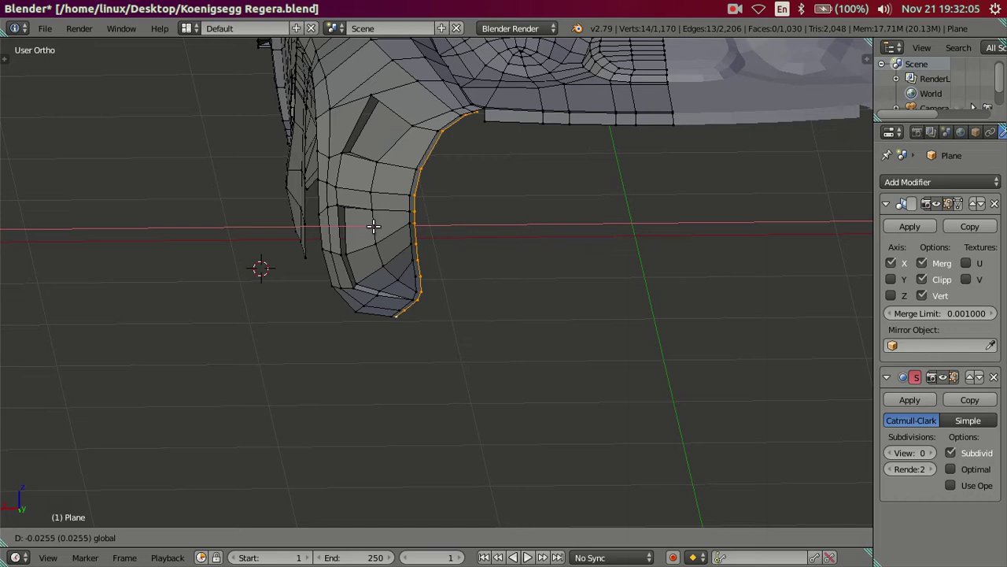
{"action": "left_click", "coordinate": [375, 226]}
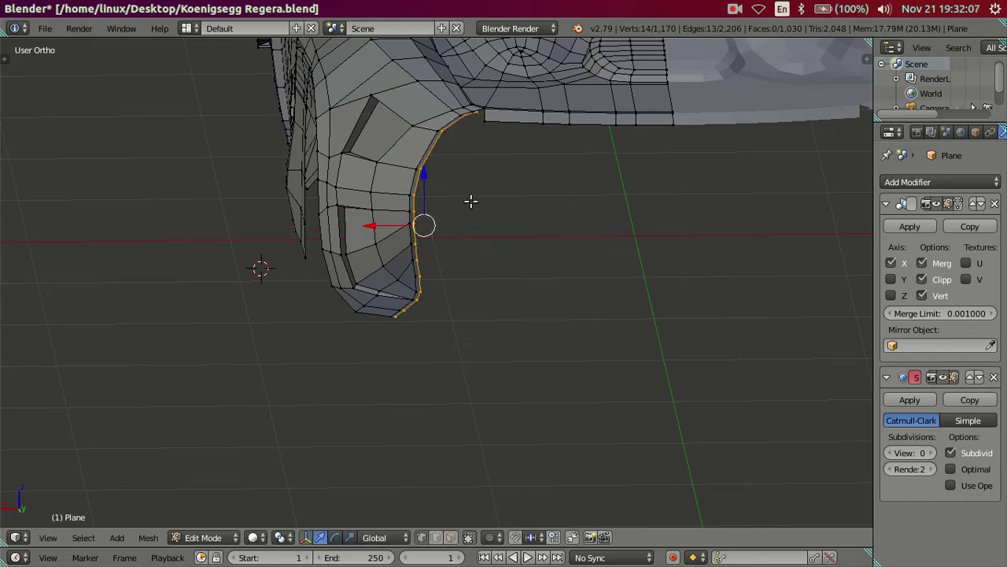
{"action": "middle_click_drag", "start_coordinate": [472, 203], "coordinate": [477, 232], "text": "shift"}
{"action": "scroll", "coordinate": [477, 232], "scroll_direction": "up", "scroll_amount": 1}
{"action": "scroll", "coordinate": [465, 261], "scroll_direction": "up", "scroll_amount": 1}
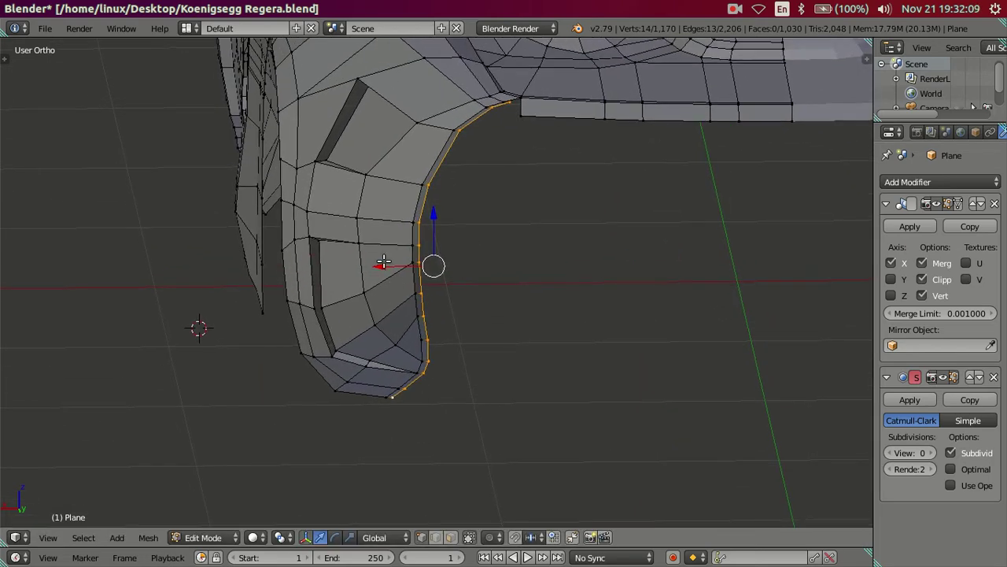
{"action": "key", "text": "g"}
{"action": "left_click", "coordinate": [423, 250]}
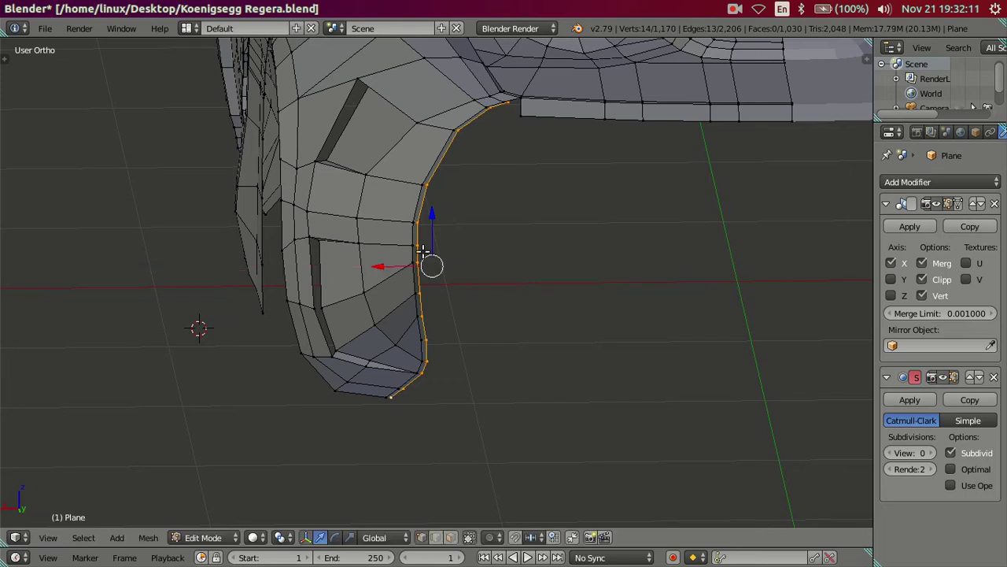
Step: In wireframe, brush-deselect the lower vertices of the new loop
{"action": "key", "text": "z"}
{"action": "key", "text": "c"}
{"action": "middle_click_drag", "start_coordinate": [415, 383], "coordinate": [417, 394]}
{"action": "key", "text": "Escape"}
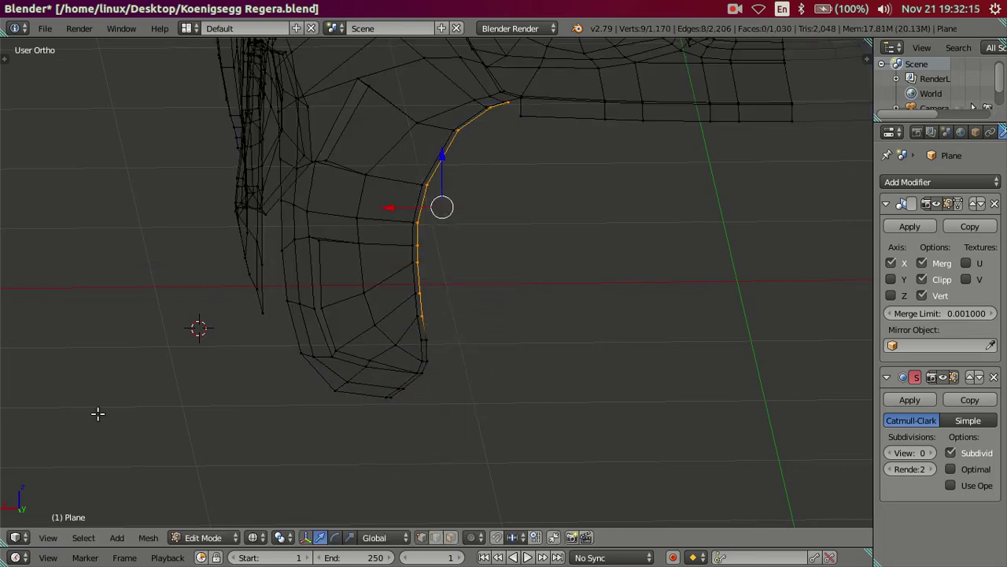
Step: View the 12Koenigsegg_Regera_wing_up.jpg reference zoomed onto the rear haunch
{"action": "left_click", "coordinate": [12, 303]}
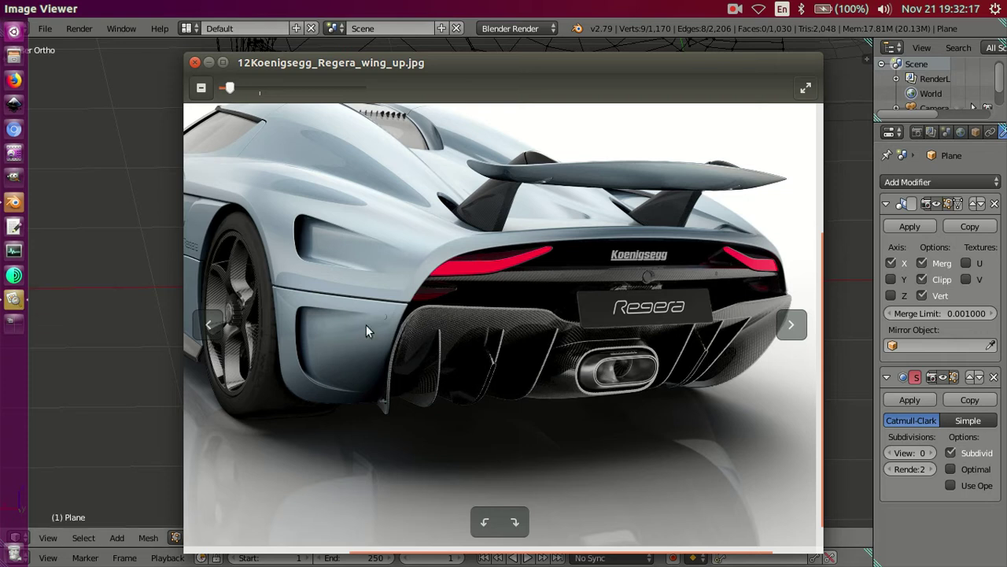
{"action": "scroll", "coordinate": [366, 324], "scroll_direction": "up", "scroll_amount": 2}
{"action": "scroll", "coordinate": [408, 360], "scroll_direction": "up", "scroll_amount": 2}
{"action": "scroll", "coordinate": [367, 330], "scroll_direction": "up", "scroll_amount": 1}
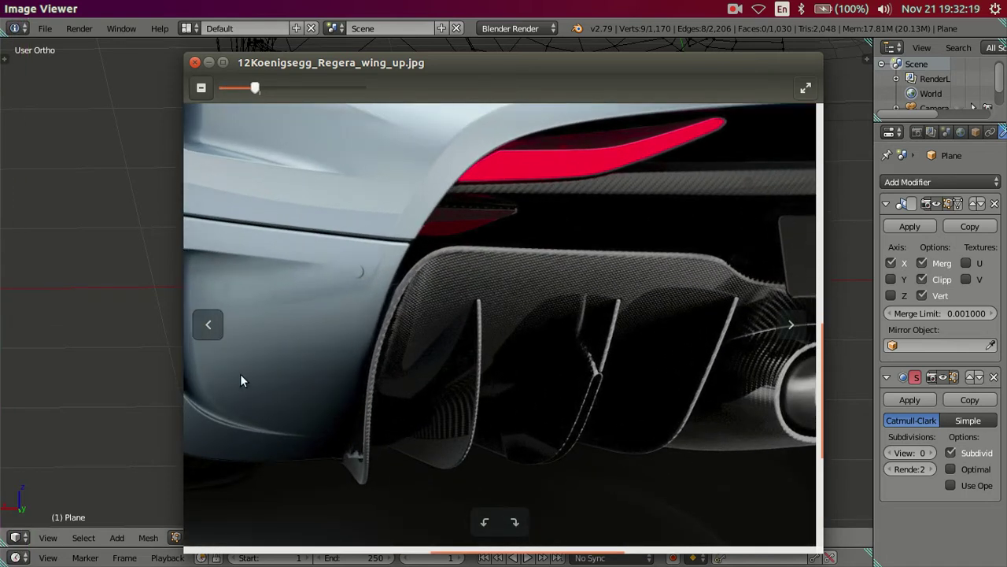
Step: Shift the selected wheel-arch edges right and deselect the chain's lower part
{"action": "left_click", "coordinate": [13, 202]}
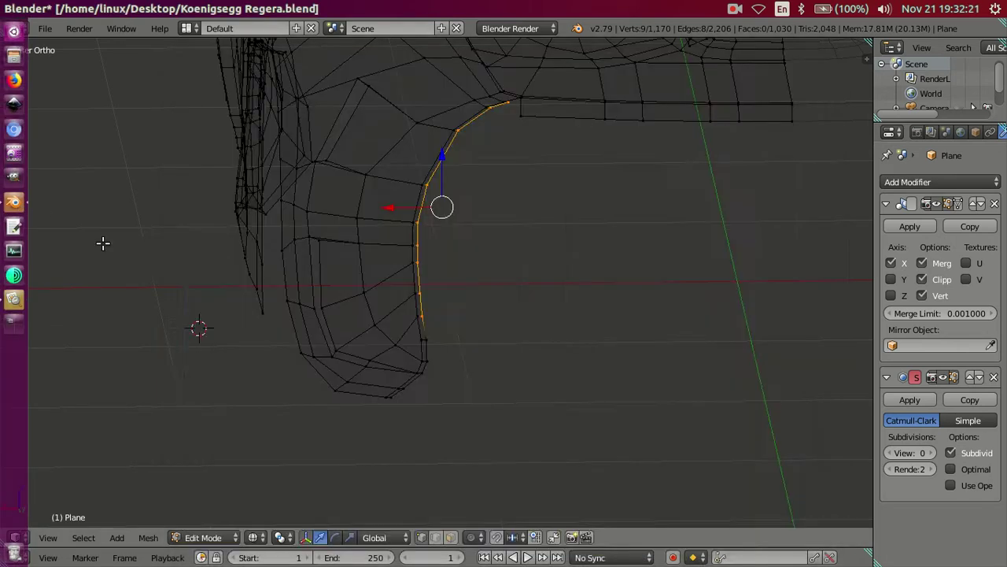
{"action": "key", "text": "g"}
{"action": "left_click", "coordinate": [399, 204]}
{"action": "middle_click_drag", "start_coordinate": [448, 203], "coordinate": [444, 224], "text": "shift"}
{"action": "key", "text": "c"}
{"action": "middle_click_drag", "start_coordinate": [428, 315], "coordinate": [423, 286]}
{"action": "right_click", "coordinate": [423, 285]}
Step: Lower the arch-corner vertices along Z, shift one along X, and nudge the corner vertex
{"action": "left_click_drag", "start_coordinate": [477, 104], "coordinate": [477, 106]}
{"action": "scroll", "coordinate": [474, 241], "scroll_direction": "up", "scroll_amount": 2}
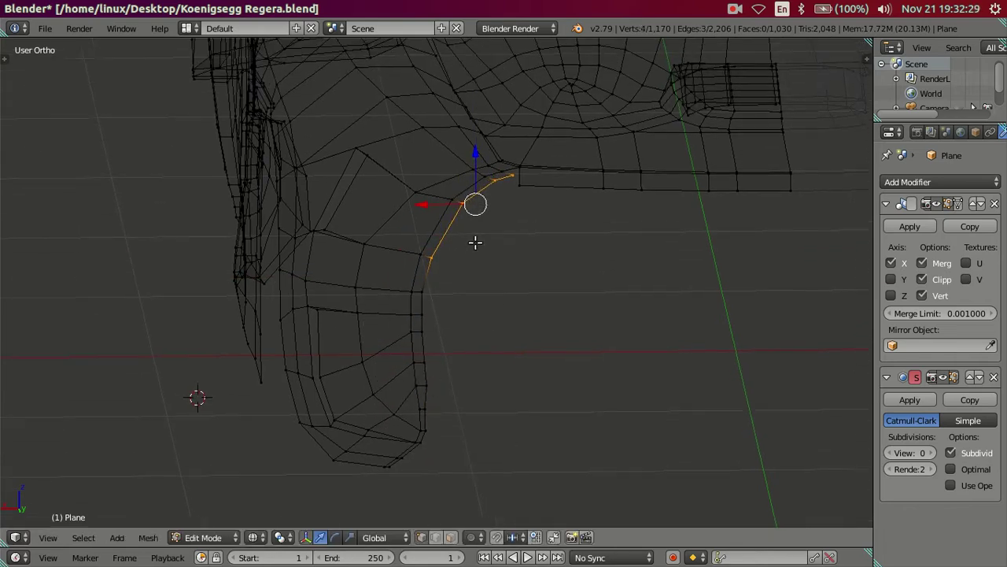
{"action": "middle_click_drag", "start_coordinate": [475, 241], "coordinate": [439, 290], "text": "shift"}
{"action": "right_click", "coordinate": [423, 313], "text": "shift"}
{"action": "right_click", "coordinate": [469, 230], "text": "shift"}
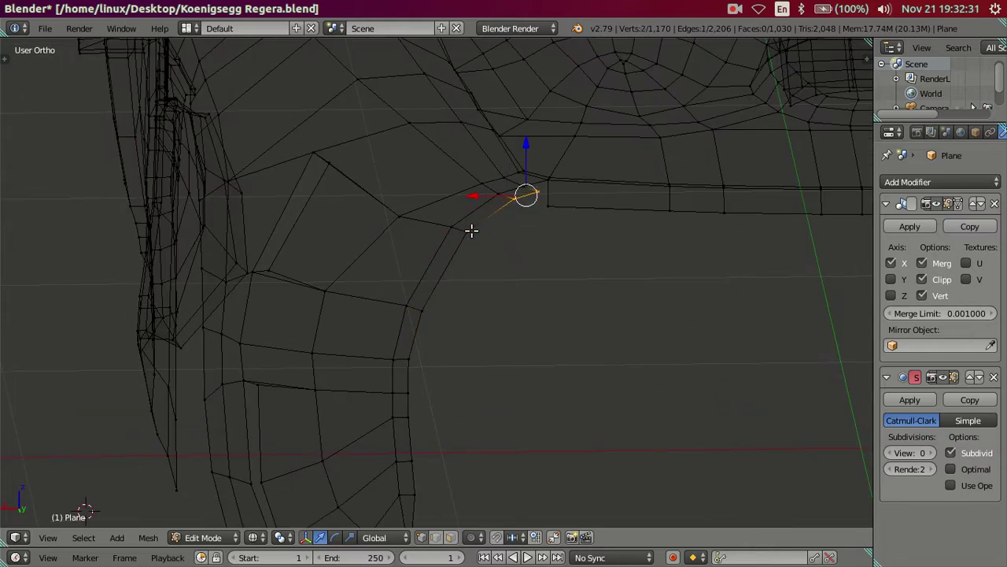
{"action": "left_click_drag", "start_coordinate": [523, 154], "coordinate": [522, 168]}
{"action": "left_click_drag", "start_coordinate": [485, 208], "coordinate": [475, 208]}
{"action": "left_click_drag", "start_coordinate": [491, 206], "coordinate": [493, 205]}
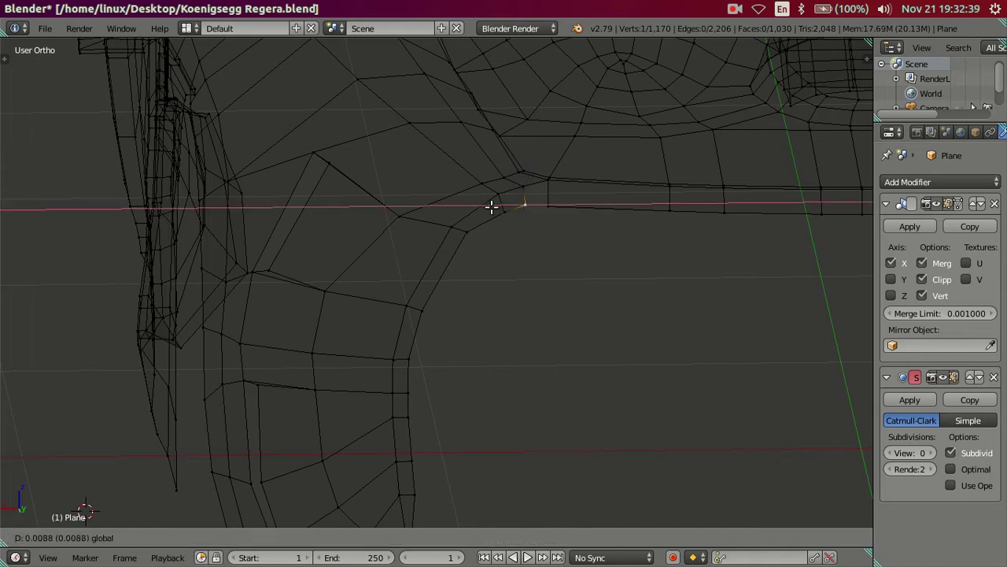
{"action": "left_click_drag", "start_coordinate": [524, 155], "coordinate": [527, 165]}
{"action": "right_click", "coordinate": [548, 207], "text": "ctrl"}
{"action": "right_click", "coordinate": [469, 243]}
{"action": "left_click_drag", "start_coordinate": [458, 190], "coordinate": [472, 193]}
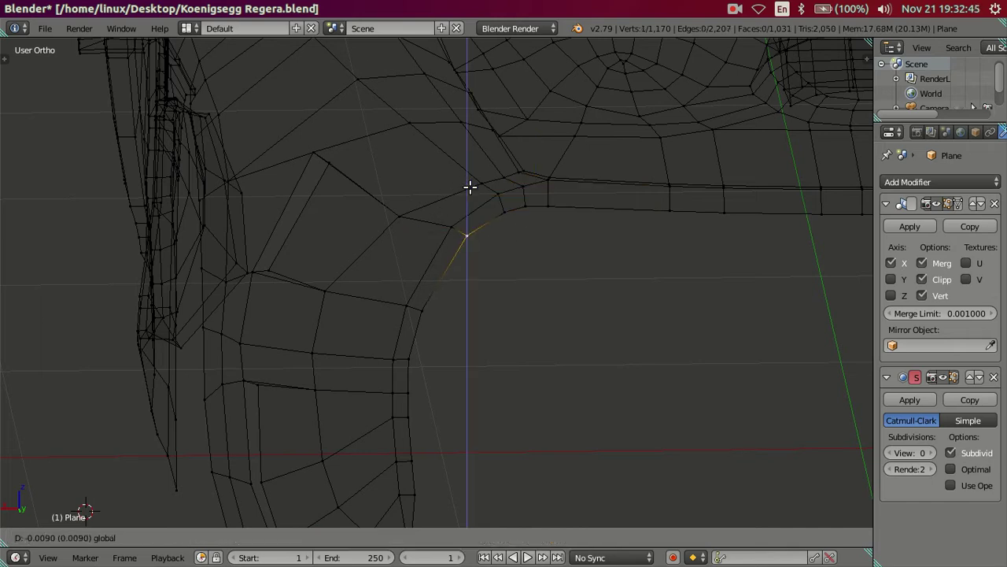
Step: Deselect all and inspect the solid-shaded car body around the wheel arch in Object Mode
{"action": "key", "text": "a"}
{"action": "key", "text": "z"}
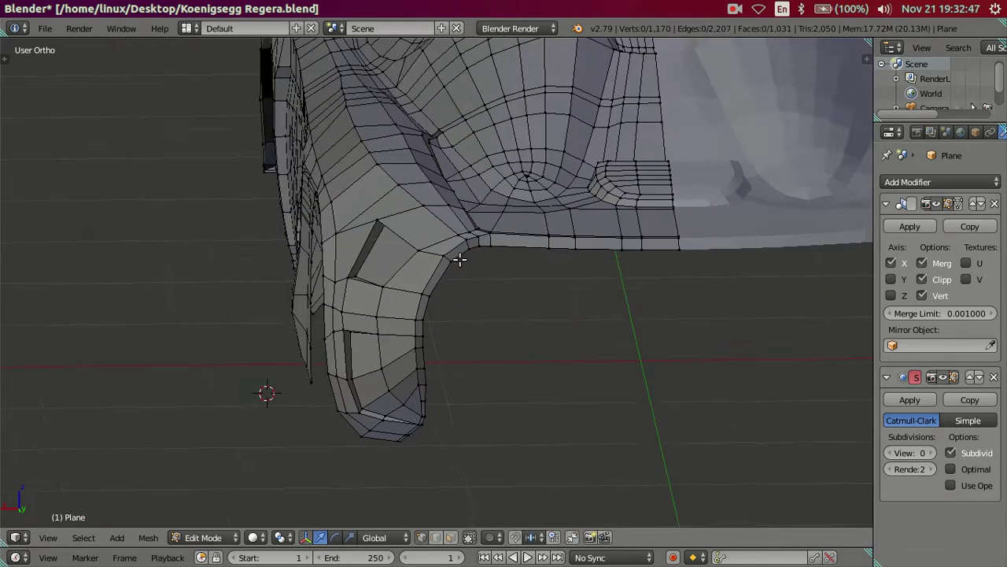
{"action": "scroll", "coordinate": [488, 252], "scroll_direction": "down", "scroll_amount": 3}
{"action": "key", "text": "Tab"}
{"action": "scroll", "coordinate": [535, 260], "scroll_direction": "down", "scroll_amount": 2}
{"action": "scroll", "coordinate": [516, 271], "scroll_direction": "up", "scroll_amount": 3}
{"action": "mouse_move", "coordinate": [516, 271]}
{"action": "middle_mouse_down"}
{"action": "mouse_move", "coordinate": [591, 276]}
{"action": "mouse_move", "coordinate": [540, 263]}
{"action": "mouse_move", "coordinate": [557, 342]}
{"action": "middle_mouse_up"}
{"action": "scroll", "coordinate": [430, 305], "scroll_direction": "up", "scroll_amount": 3}
{"action": "mouse_move", "coordinate": [431, 305]}
{"action": "middle_mouse_down"}
{"action": "mouse_move", "coordinate": [358, 279]}
{"action": "mouse_move", "coordinate": [411, 348]}
{"action": "middle_mouse_up"}
{"action": "scroll", "coordinate": [408, 300], "scroll_direction": "up", "scroll_amount": 3}
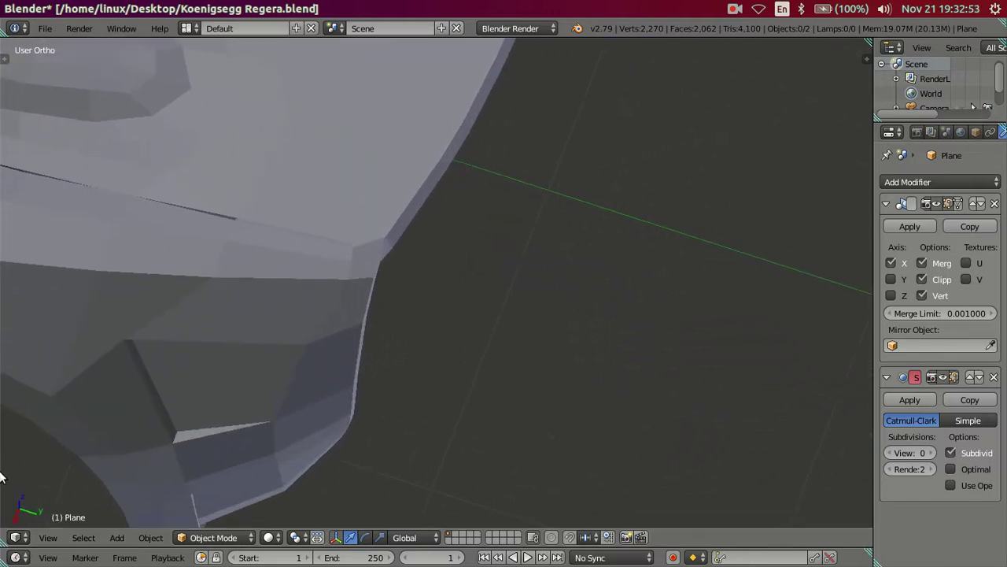
Step: Check the reference photo's rear wing, then return to Edit Mode on the mesh
{"action": "left_click", "coordinate": [13, 297]}
{"action": "scroll", "coordinate": [503, 256], "scroll_direction": "down", "scroll_amount": 1}
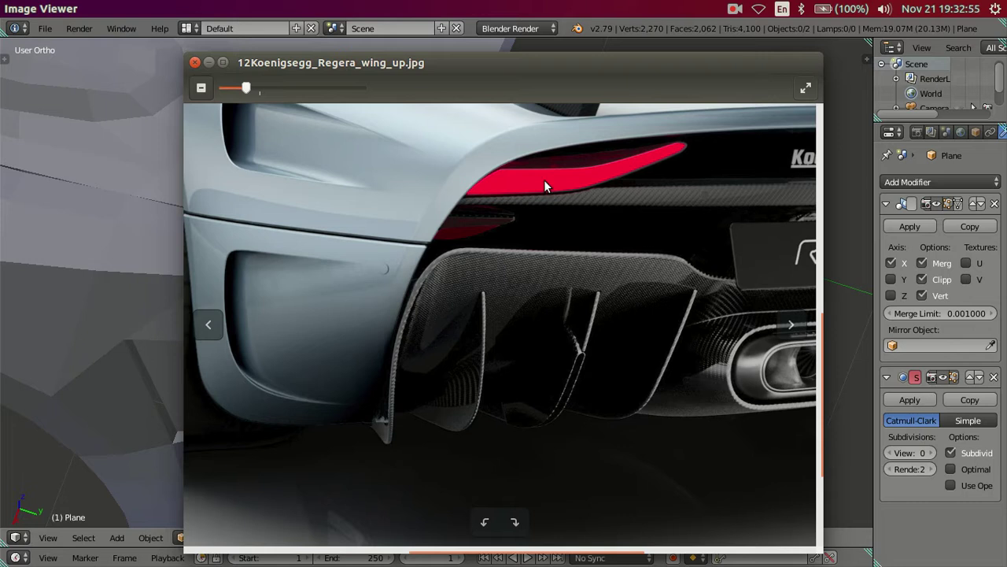
{"action": "left_click_drag", "start_coordinate": [543, 179], "coordinate": [397, 360]}
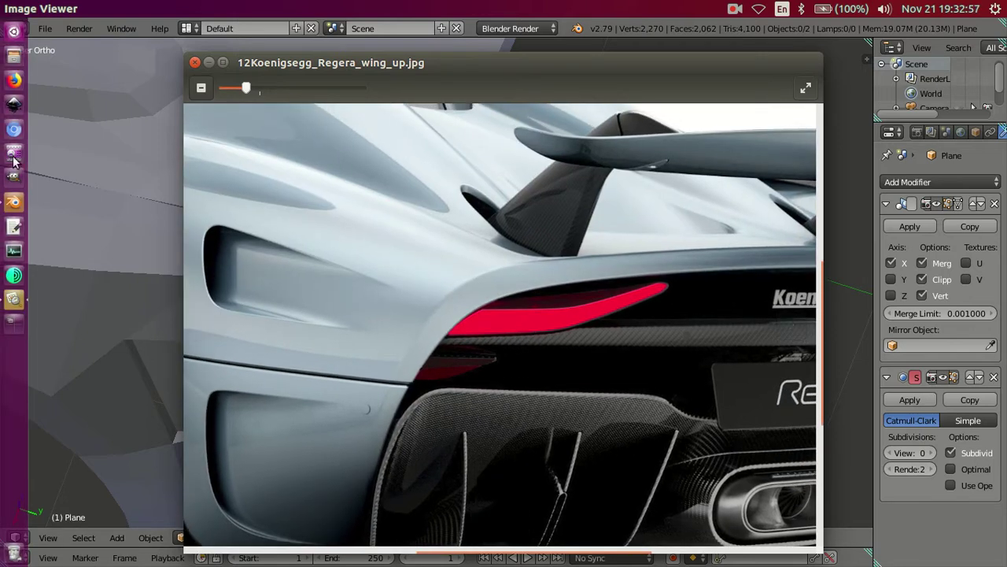
{"action": "left_click", "coordinate": [15, 203]}
{"action": "mouse_move", "coordinate": [474, 213]}
{"action": "middle_mouse_down"}
{"action": "mouse_move", "coordinate": [519, 259]}
{"action": "mouse_move", "coordinate": [456, 260]}
{"action": "mouse_move", "coordinate": [406, 208]}
{"action": "mouse_move", "coordinate": [395, 238]}
{"action": "middle_mouse_up"}
{"action": "key", "text": "Tab"}
Step: Shift the five-vertex edge path down the wheel-arch lip about 0.0084 along Y
{"action": "middle_click_drag", "start_coordinate": [373, 184], "coordinate": [391, 252]}
{"action": "right_click", "coordinate": [377, 246]}
{"action": "middle_click_drag", "start_coordinate": [310, 419], "coordinate": [284, 376]}
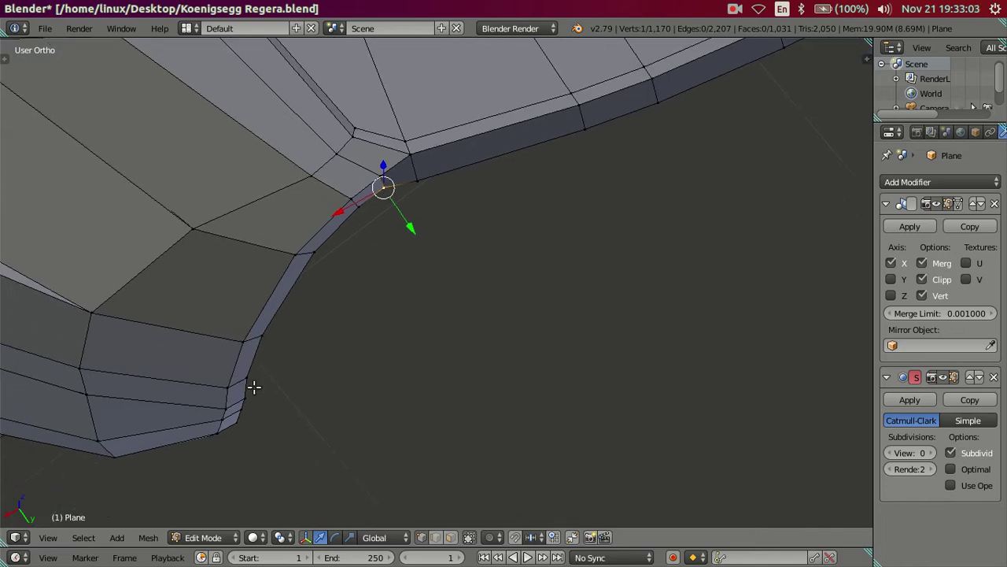
{"action": "right_click", "coordinate": [257, 378], "text": "ctrl"}
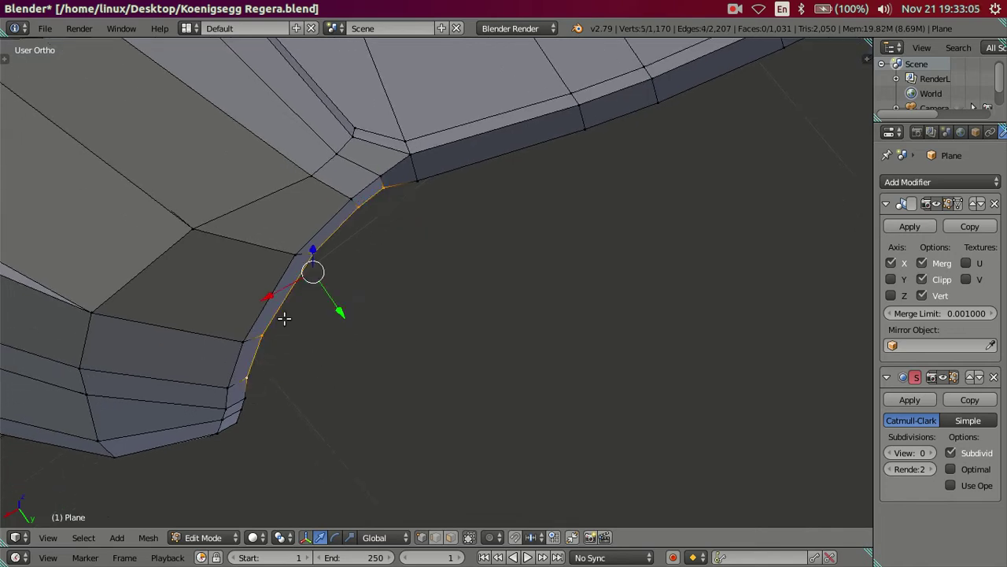
{"action": "left_click_drag", "start_coordinate": [336, 309], "coordinate": [338, 311]}
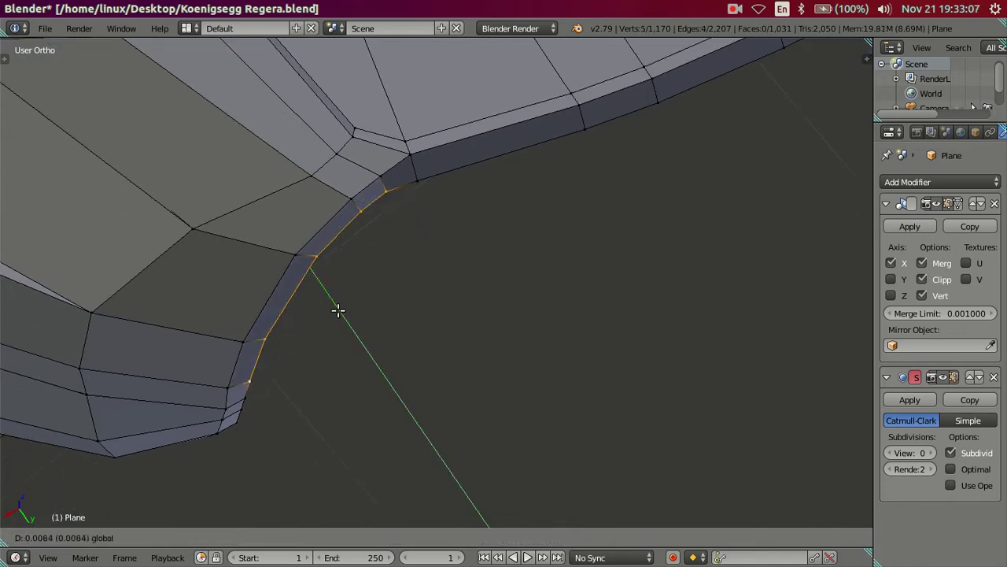
{"action": "left_click", "coordinate": [338, 311]}
{"action": "key", "text": "a"}
Step: Orbit around the body, then return to the top view over the reference image
{"action": "mouse_move", "coordinate": [335, 307]}
{"action": "middle_mouse_down"}
{"action": "mouse_move", "coordinate": [423, 193]}
{"action": "mouse_move", "coordinate": [385, 281]}
{"action": "mouse_move", "coordinate": [373, 283]}
{"action": "middle_mouse_up"}
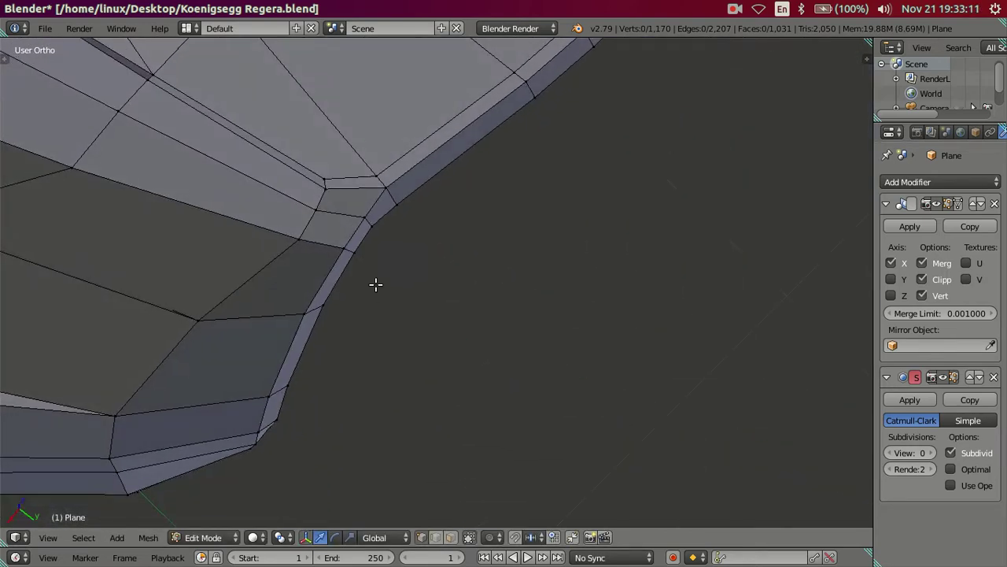
{"action": "middle_click_drag", "start_coordinate": [372, 214], "coordinate": [424, 253]}
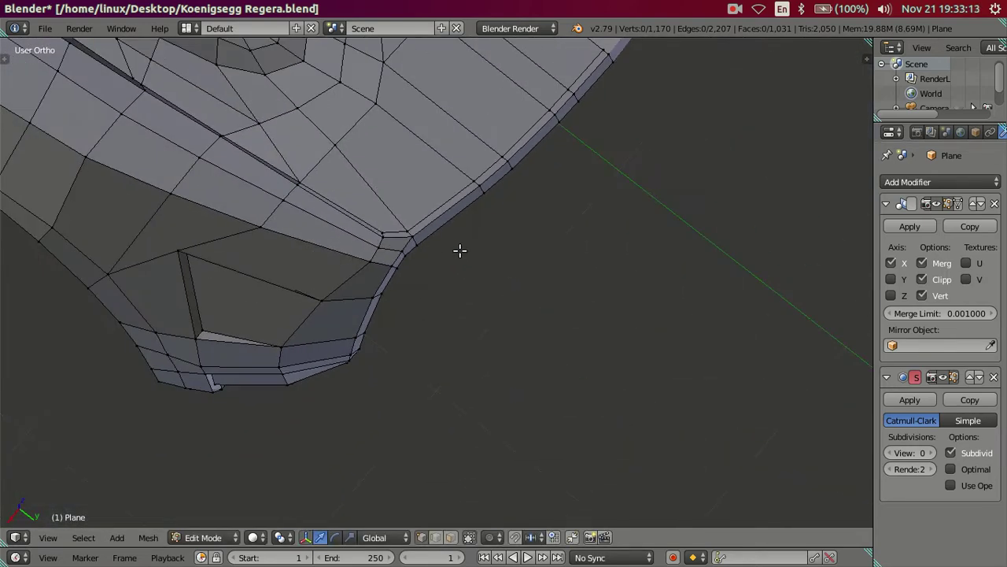
{"action": "key", "text": "KP_7"}
{"action": "scroll", "coordinate": [448, 240], "scroll_direction": "up", "scroll_amount": 2}
{"action": "key", "text": "z"}
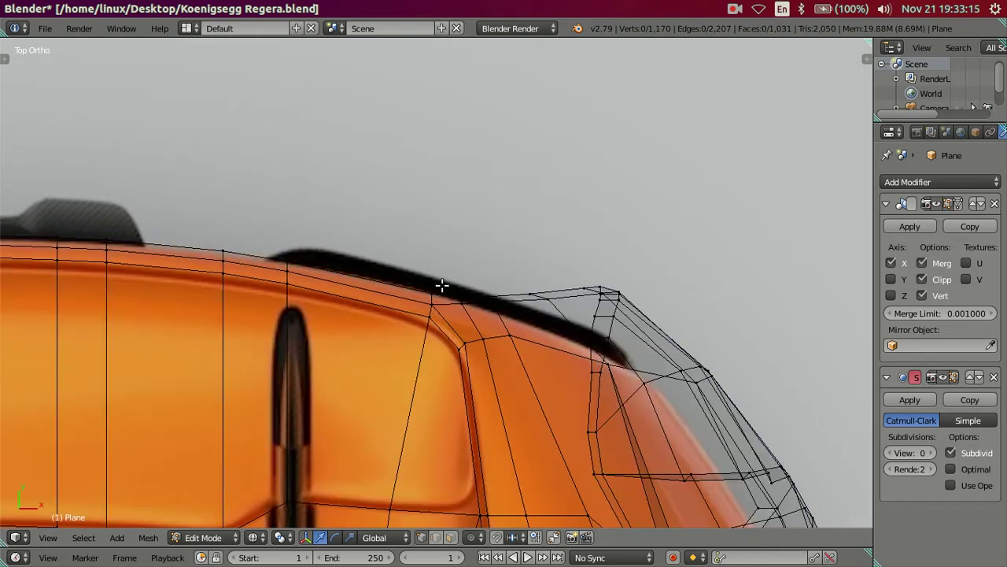
{"action": "key", "text": "z"}
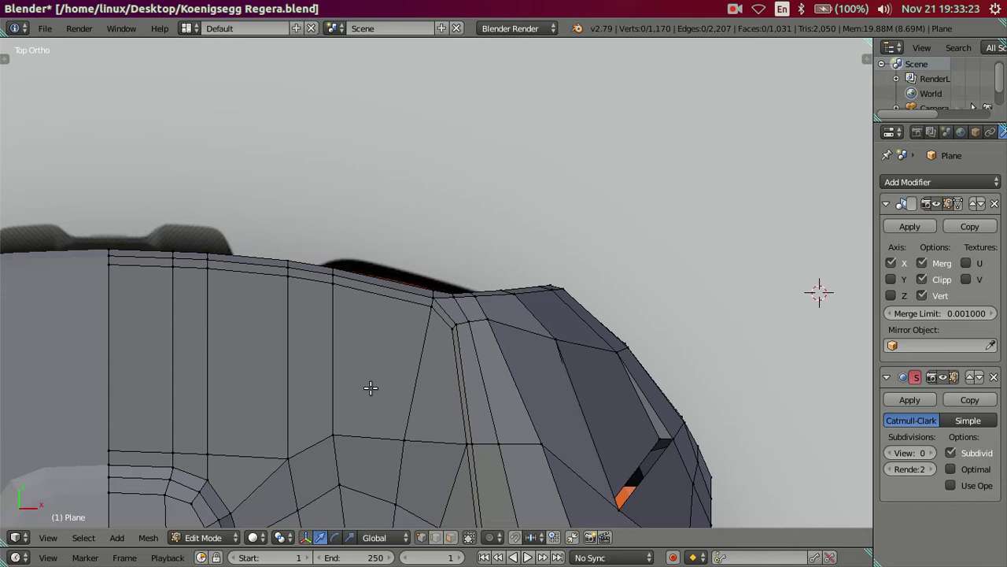
{"action": "key", "text": "z"}
{"action": "scroll", "coordinate": [375, 291], "scroll_direction": "up", "scroll_amount": 1}
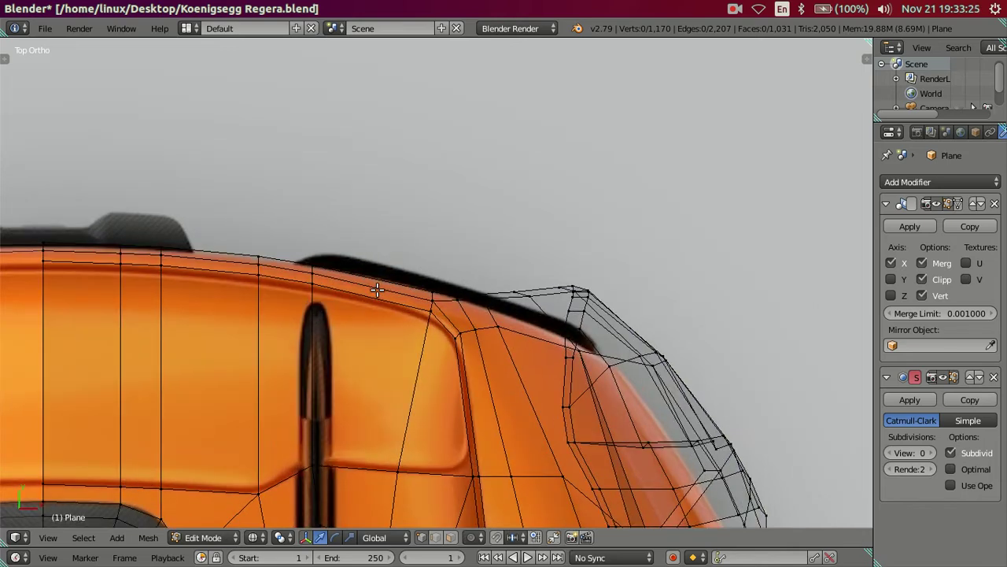
{"action": "scroll", "coordinate": [377, 289], "scroll_direction": "down", "scroll_amount": 2}
{"action": "scroll", "coordinate": [377, 289], "scroll_direction": "down", "scroll_amount": 1}
{"action": "key", "text": "z"}
{"action": "mouse_move", "coordinate": [384, 288]}
{"action": "middle_mouse_down"}
{"action": "mouse_move", "coordinate": [634, 303]}
{"action": "mouse_move", "coordinate": [498, 139]}
{"action": "mouse_move", "coordinate": [483, 292]}
{"action": "mouse_move", "coordinate": [527, 273]}
{"action": "mouse_move", "coordinate": [472, 275]}
{"action": "middle_mouse_up"}
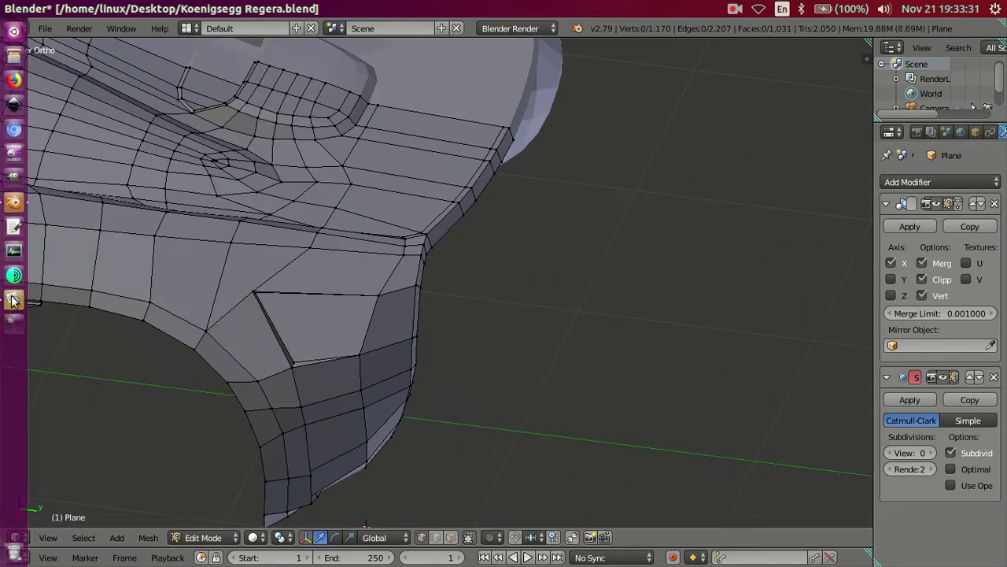
{"action": "left_click", "coordinate": [12, 300]}
{"action": "scroll", "coordinate": [491, 281], "scroll_direction": "down", "scroll_amount": 2}
{"action": "scroll", "coordinate": [510, 291], "scroll_direction": "down", "scroll_amount": 1}
{"action": "scroll", "coordinate": [512, 321], "scroll_direction": "up", "scroll_amount": 2}
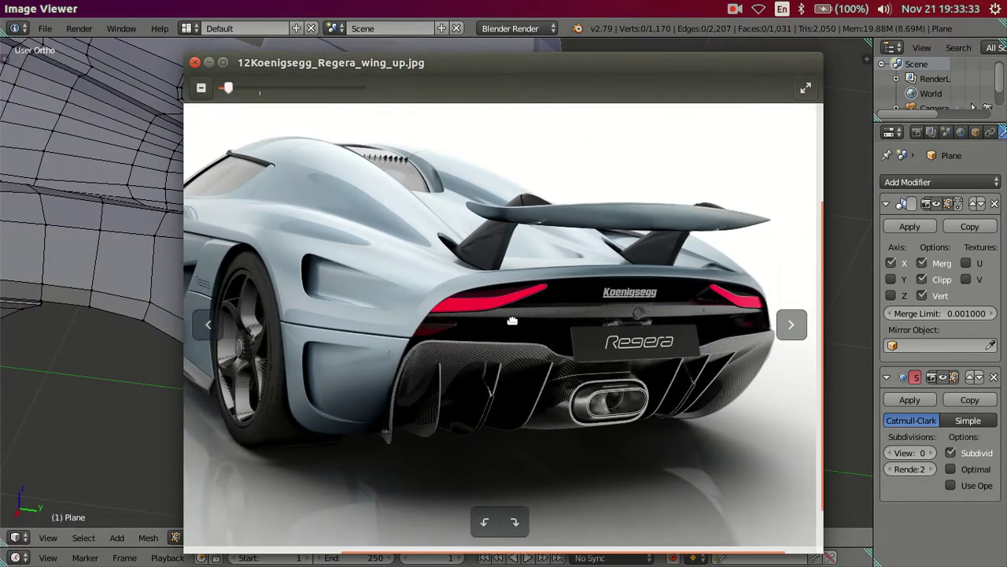
{"action": "left_click_drag", "start_coordinate": [512, 321], "coordinate": [474, 324]}
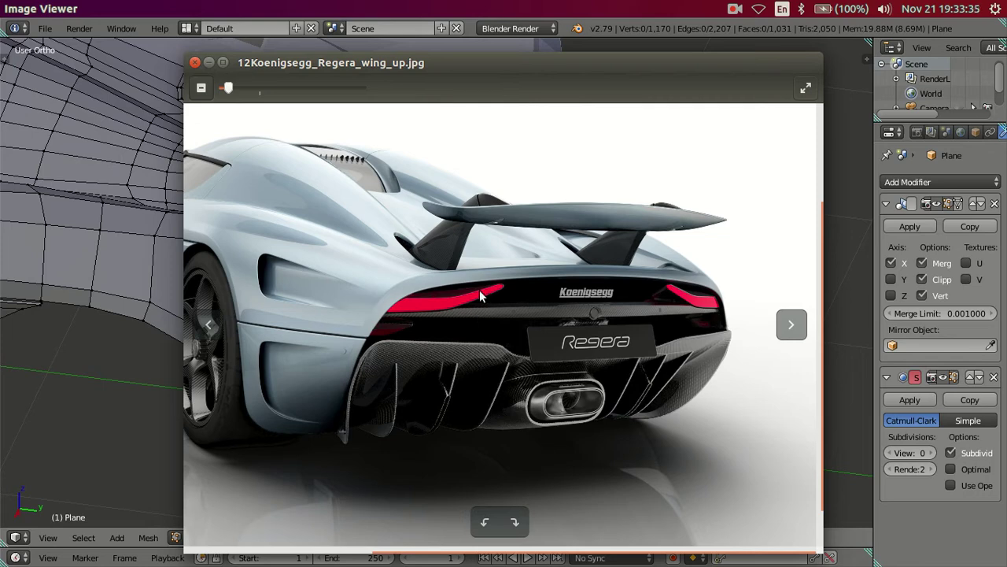
{"action": "left_click", "coordinate": [14, 179]}
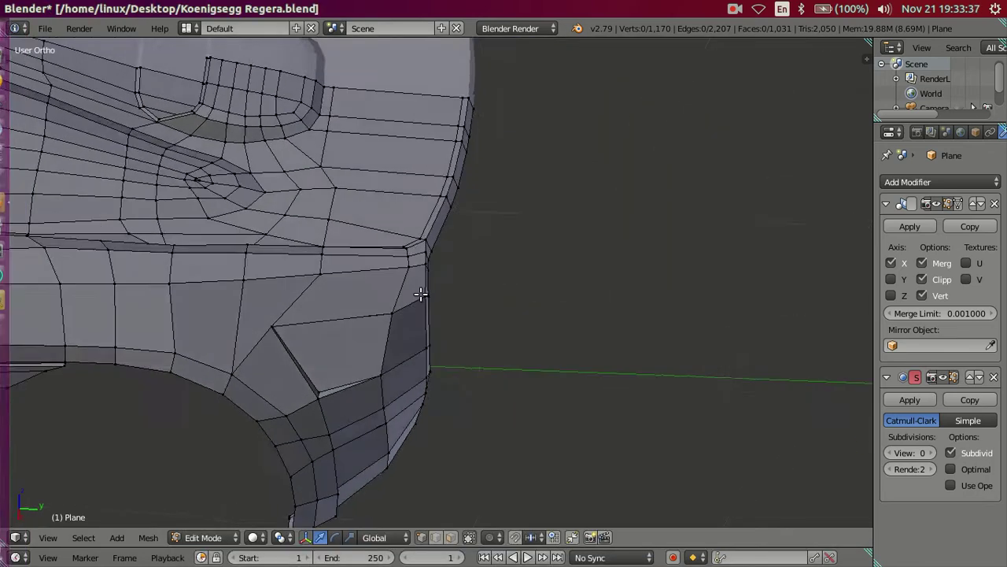
Step: Circle-select the rear deck's top edge strip and shift it up along Y onto the top-view outline
{"action": "scroll", "coordinate": [472, 367], "scroll_direction": "up", "scroll_amount": 2}
{"action": "scroll", "coordinate": [499, 339], "scroll_direction": "up", "scroll_amount": 2}
{"action": "scroll", "coordinate": [499, 339], "scroll_direction": "down", "scroll_amount": 2}
{"action": "scroll", "coordinate": [517, 326], "scroll_direction": "down", "scroll_amount": 2}
{"action": "mouse_move", "coordinate": [524, 355]}
{"action": "middle_mouse_down"}
{"action": "mouse_move", "coordinate": [535, 333]}
{"action": "mouse_move", "coordinate": [512, 312]}
{"action": "middle_mouse_up"}
{"action": "key", "text": "KP_7"}
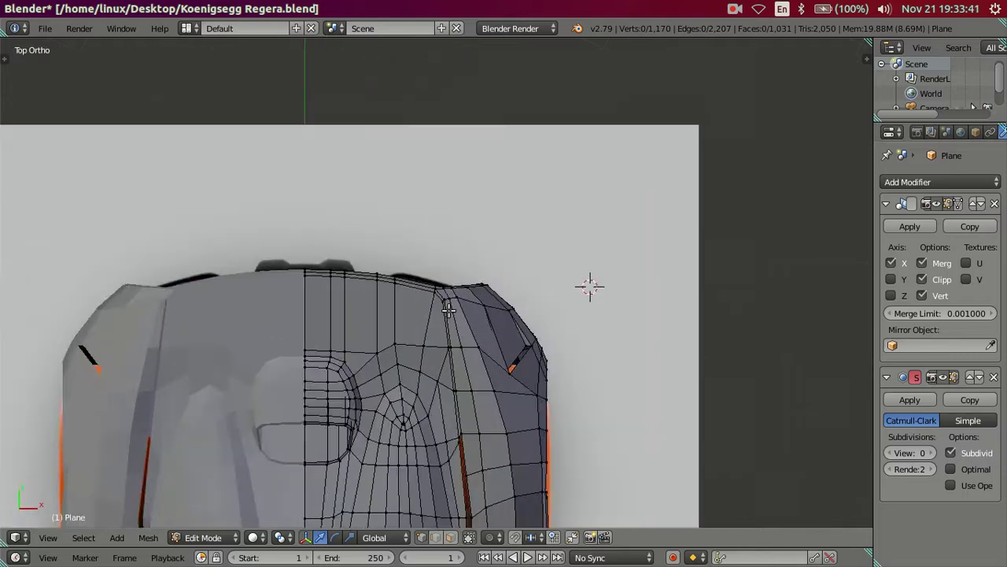
{"action": "scroll", "coordinate": [432, 299], "scroll_direction": "up", "scroll_amount": 2}
{"action": "scroll", "coordinate": [433, 299], "scroll_direction": "up", "scroll_amount": 2}
{"action": "scroll", "coordinate": [432, 299], "scroll_direction": "up", "scroll_amount": 1}
{"action": "scroll", "coordinate": [433, 299], "scroll_direction": "down", "scroll_amount": 1}
{"action": "scroll", "coordinate": [433, 299], "scroll_direction": "up", "scroll_amount": 1}
{"action": "mouse_move", "coordinate": [585, 364]}
{"action": "middle_mouse_down"}
{"action": "mouse_move", "coordinate": [526, 302]}
{"action": "mouse_move", "coordinate": [465, 270]}
{"action": "middle_mouse_up"}
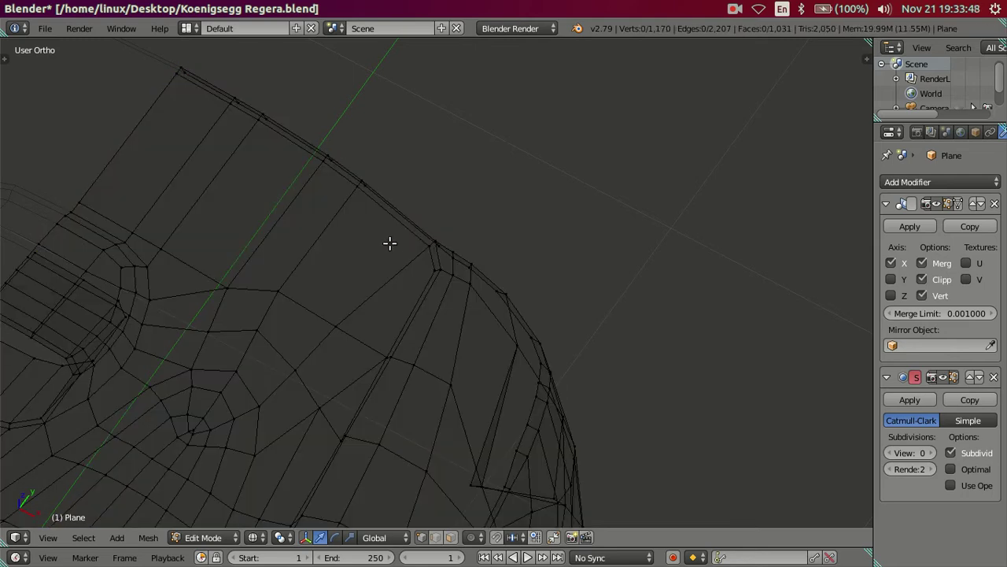
{"action": "key", "text": "c"}
{"action": "left_click_drag", "start_coordinate": [205, 86], "coordinate": [432, 252]}
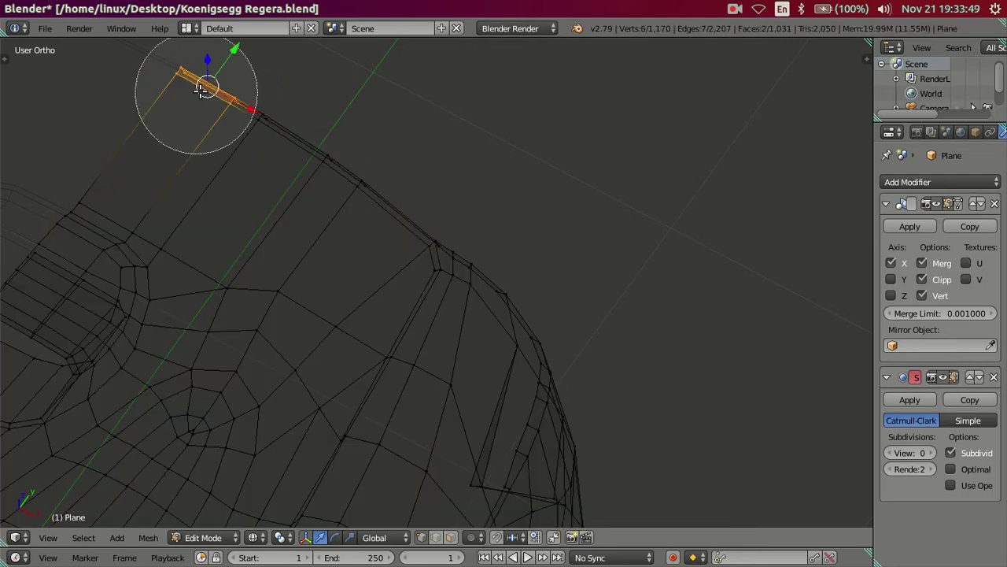
{"action": "key", "text": "Escape"}
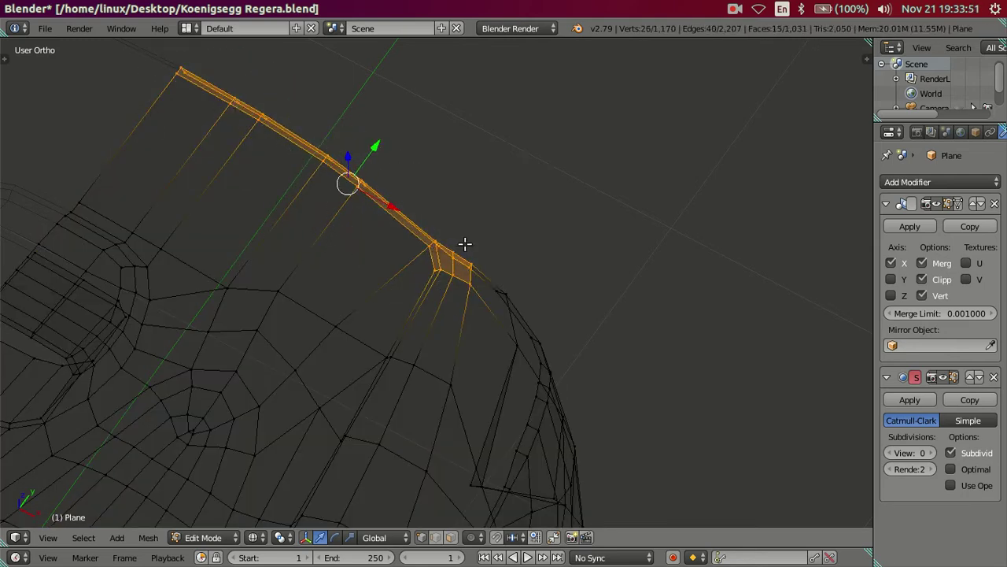
{"action": "key", "text": "KP_7"}
{"action": "left_click_drag", "start_coordinate": [303, 211], "coordinate": [303, 203]}
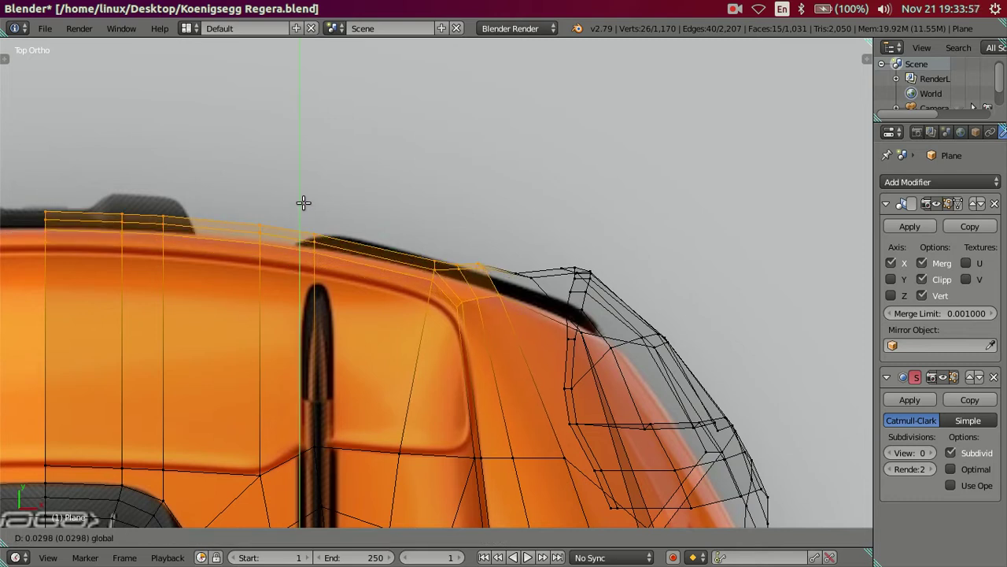
{"action": "left_click_drag", "start_coordinate": [302, 203], "coordinate": [303, 203]}
Step: Deselect the rear-corner vertices and raise the remaining top edge loop further along Y
{"action": "key", "text": "c"}
{"action": "middle_click_drag", "start_coordinate": [520, 259], "coordinate": [532, 258]}
{"action": "key", "text": "Escape"}
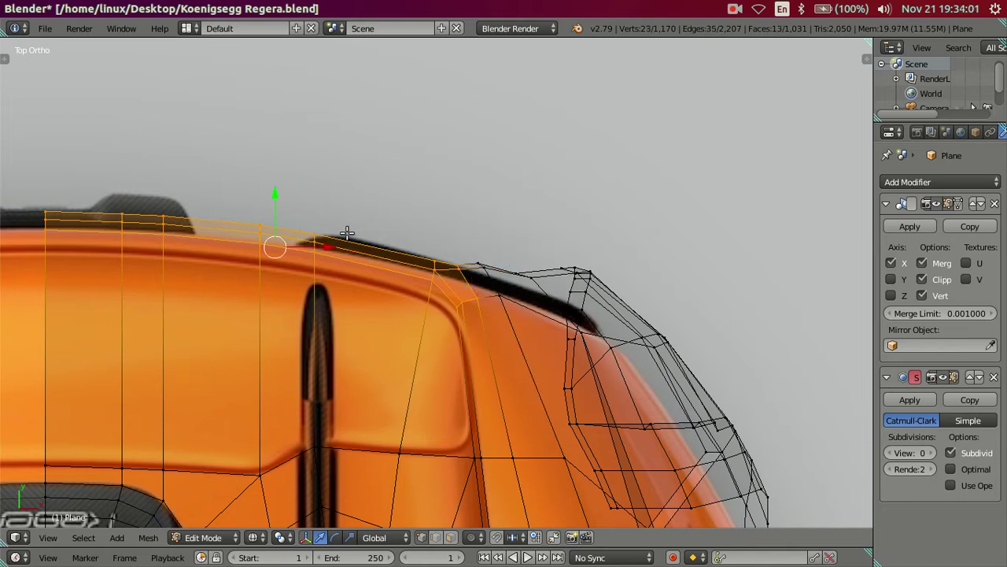
{"action": "left_click_drag", "start_coordinate": [272, 192], "coordinate": [271, 186]}
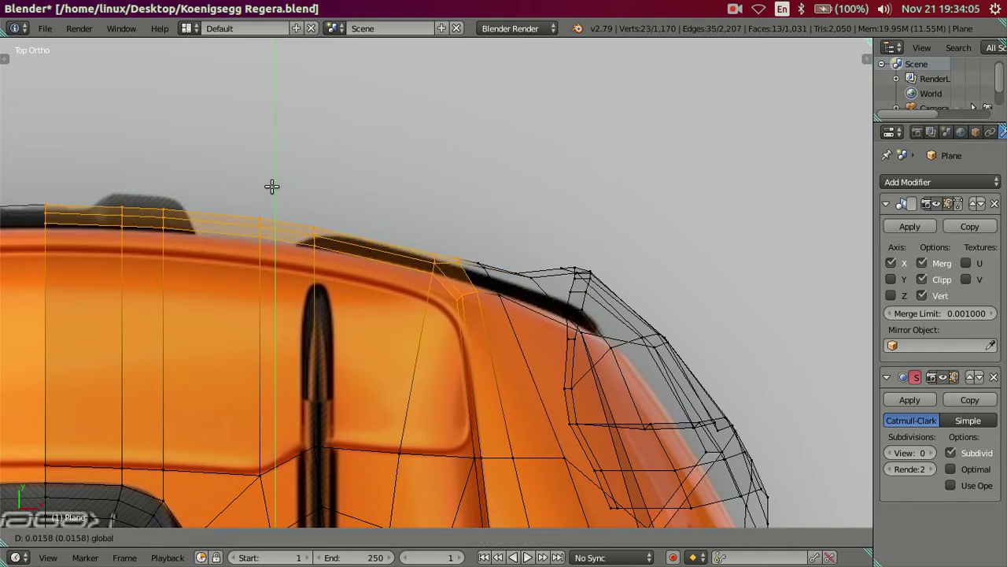
{"action": "left_click_drag", "start_coordinate": [271, 186], "coordinate": [271, 187]}
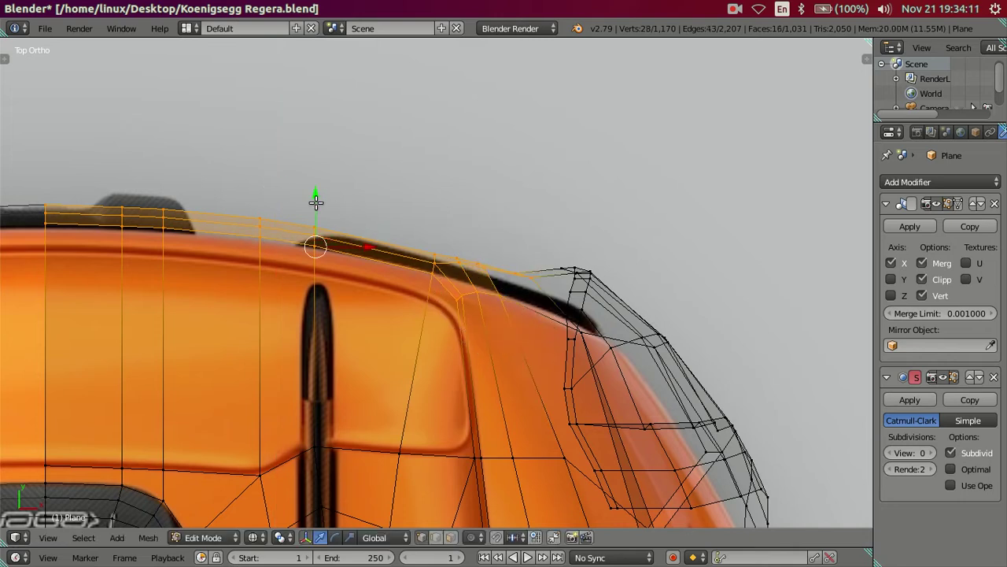
{"action": "left_click_drag", "start_coordinate": [316, 203], "coordinate": [317, 189]}
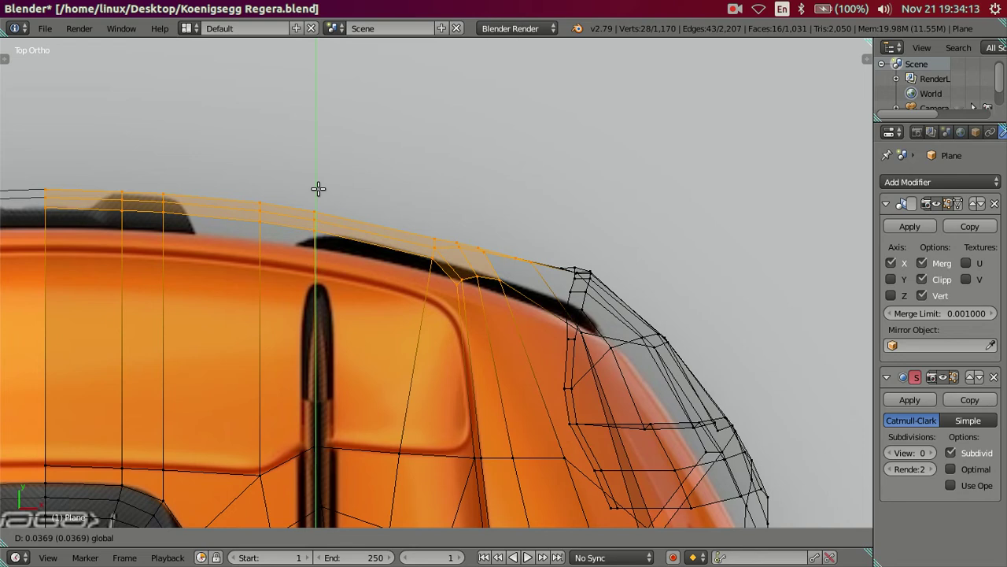
{"action": "left_click", "coordinate": [318, 188]}
Step: Check the mesh in solid shading over the reference and fine-tune the top edge loop along Y
{"action": "key", "text": "z"}
{"action": "scroll", "coordinate": [838, 328], "scroll_direction": "up", "scroll_amount": 2}
{"action": "scroll", "coordinate": [542, 374], "scroll_direction": "up", "scroll_amount": 2}
{"action": "key", "text": "z"}
{"action": "mouse_move", "coordinate": [542, 374]}
{"action": "middle_mouse_down"}
{"action": "mouse_move", "coordinate": [475, 294]}
{"action": "mouse_move", "coordinate": [373, 259]}
{"action": "mouse_move", "coordinate": [351, 290]}
{"action": "middle_mouse_up"}
{"action": "middle_click_drag", "start_coordinate": [328, 379], "coordinate": [425, 330]}
{"action": "key", "text": "KP_7"}
{"action": "key", "text": "z"}
{"action": "left_click_drag", "start_coordinate": [234, 249], "coordinate": [237, 234]}
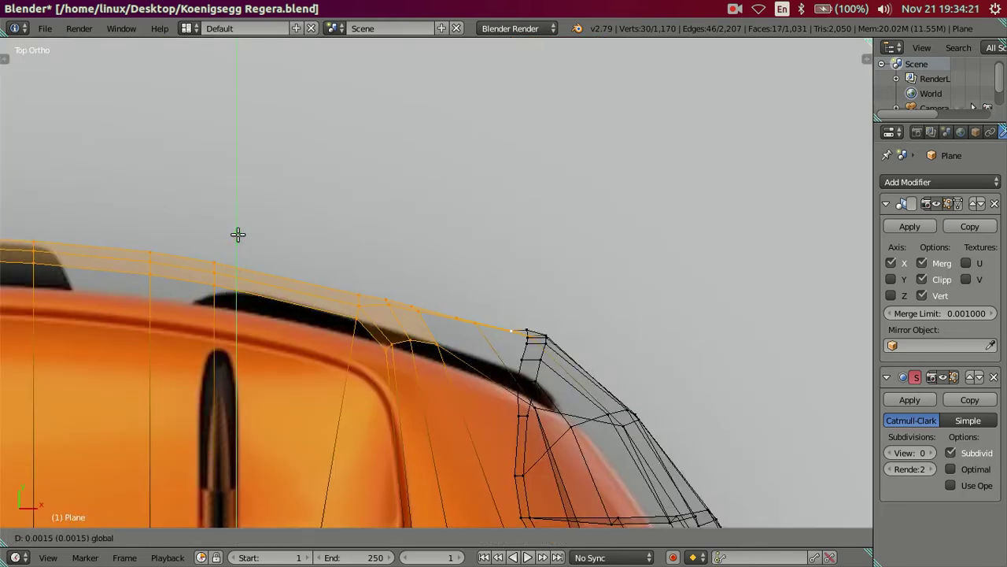
{"action": "left_click", "coordinate": [237, 230]}
Step: Clear the selection and circle-select the faces around the rear intake in wireframe
{"action": "key", "text": "a"}
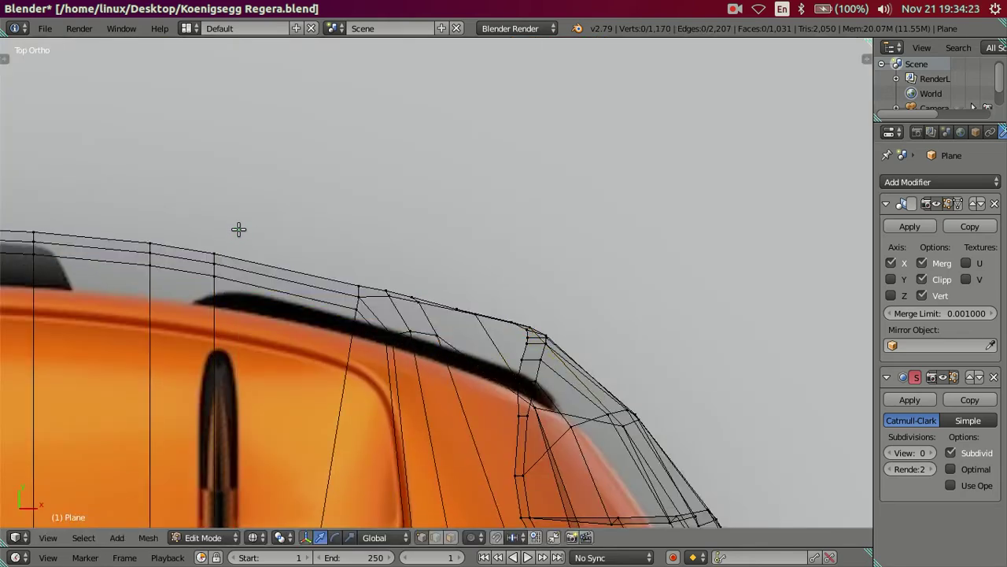
{"action": "key", "text": "z"}
{"action": "mouse_move", "coordinate": [295, 243]}
{"action": "middle_mouse_down", "text": "shift"}
{"action": "mouse_move", "coordinate": [501, 357]}
{"action": "mouse_move", "coordinate": [504, 339]}
{"action": "mouse_move", "coordinate": [414, 218]}
{"action": "mouse_move", "coordinate": [354, 254]}
{"action": "mouse_move", "coordinate": [363, 293]}
{"action": "mouse_move", "coordinate": [401, 311]}
{"action": "mouse_move", "coordinate": [457, 410]}
{"action": "mouse_move", "coordinate": [444, 322]}
{"action": "mouse_move", "coordinate": [465, 387]}
{"action": "mouse_move", "coordinate": [499, 428]}
{"action": "mouse_move", "coordinate": [541, 337]}
{"action": "mouse_move", "coordinate": [546, 294]}
{"action": "mouse_move", "coordinate": [495, 243]}
{"action": "mouse_move", "coordinate": [443, 236]}
{"action": "mouse_move", "coordinate": [406, 279]}
{"action": "mouse_move", "coordinate": [411, 343]}
{"action": "mouse_move", "coordinate": [415, 320]}
{"action": "mouse_move", "coordinate": [425, 346]}
{"action": "mouse_move", "coordinate": [416, 294]}
{"action": "mouse_move", "coordinate": [432, 352]}
{"action": "mouse_move", "coordinate": [427, 382]}
{"action": "mouse_move", "coordinate": [443, 332]}
{"action": "mouse_move", "coordinate": [458, 361]}
{"action": "middle_mouse_up", "text": "shift"}
{"action": "scroll", "coordinate": [443, 307], "scroll_direction": "up", "scroll_amount": 3}
{"action": "key", "text": "z"}
{"action": "scroll", "coordinate": [458, 362], "scroll_direction": "up", "scroll_amount": 2}
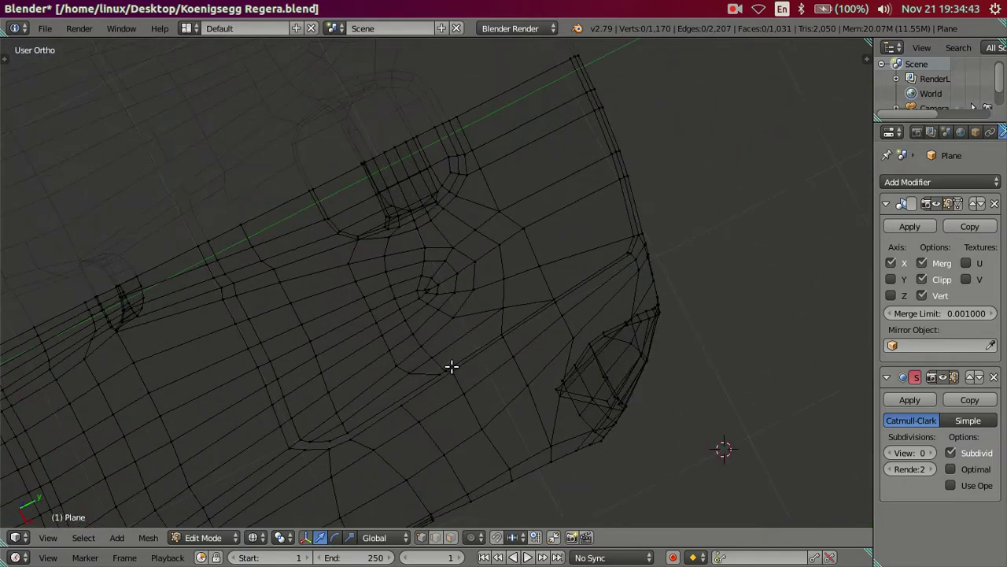
{"action": "scroll", "coordinate": [449, 359], "scroll_direction": "up", "scroll_amount": 1}
{"action": "key", "text": "c"}
{"action": "scroll", "coordinate": [347, 189], "scroll_direction": "down", "scroll_amount": 2}
{"action": "mouse_move", "coordinate": [354, 168]}
{"action": "left_mouse_down"}
{"action": "mouse_move", "coordinate": [400, 165]}
{"action": "mouse_move", "coordinate": [494, 213]}
{"action": "mouse_move", "coordinate": [429, 271]}
{"action": "mouse_move", "coordinate": [393, 285]}
{"action": "left_mouse_up"}
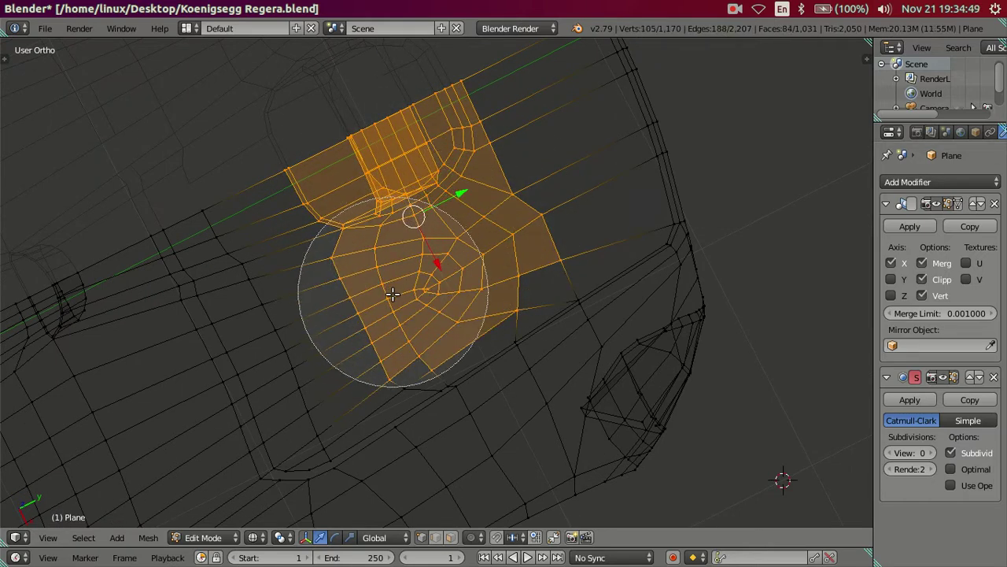
{"action": "key", "text": "Escape"}
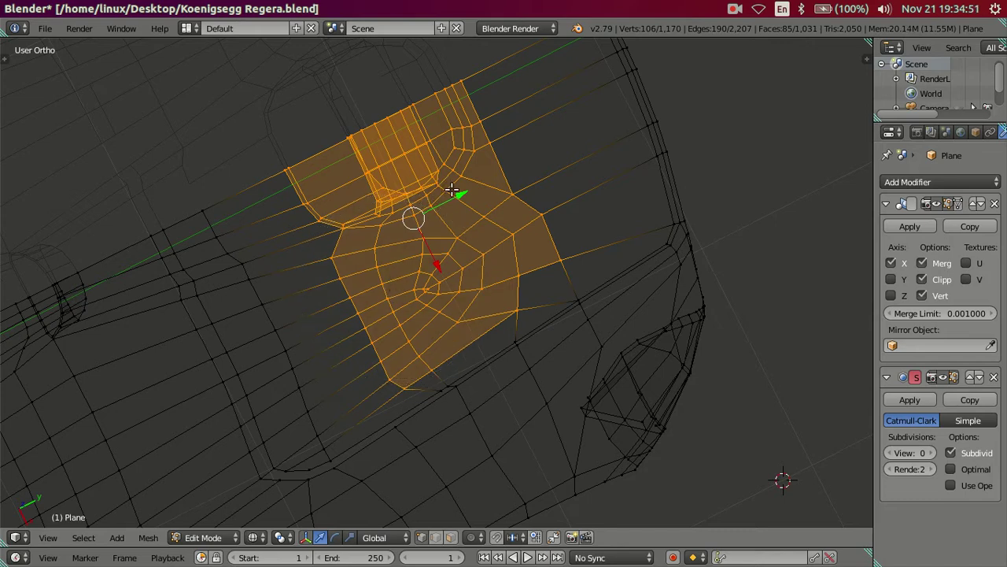
Step: Move the intake face patch about 0.127 units to line up with the top reference
{"action": "key", "text": "g"}
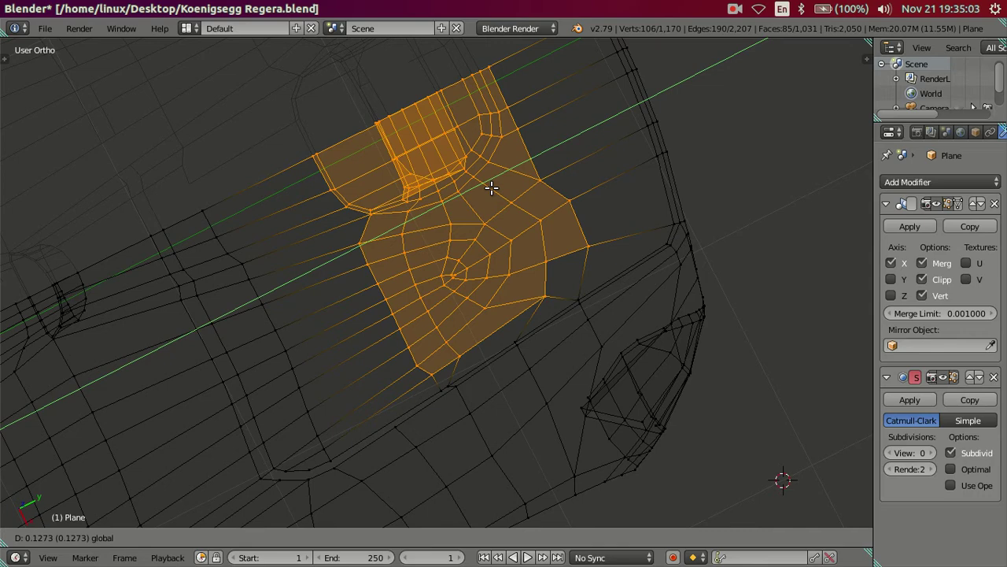
{"action": "left_click", "coordinate": [491, 187]}
{"action": "key", "text": "KP_7"}
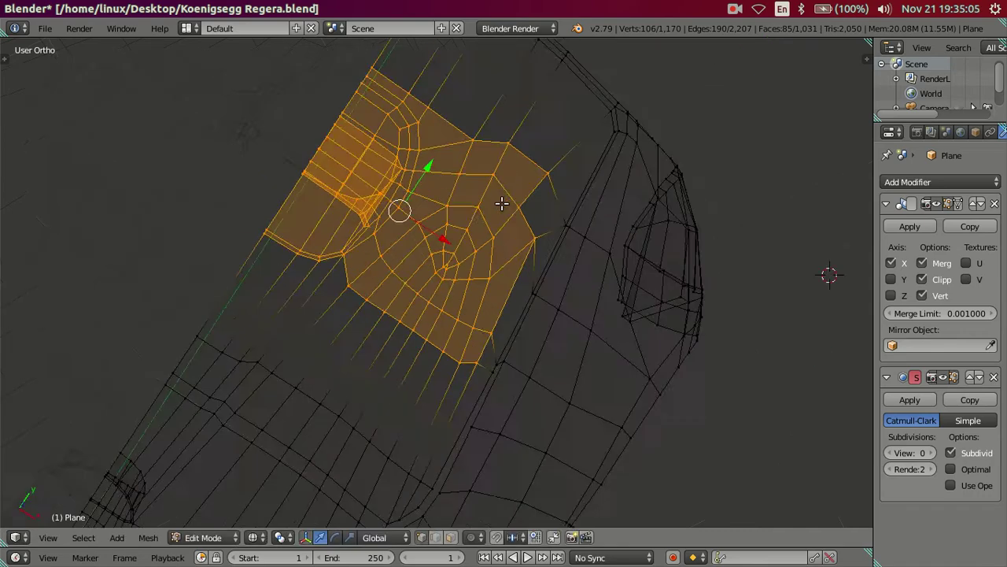
{"action": "middle_click_drag", "start_coordinate": [441, 208], "coordinate": [445, 259], "text": "shift"}
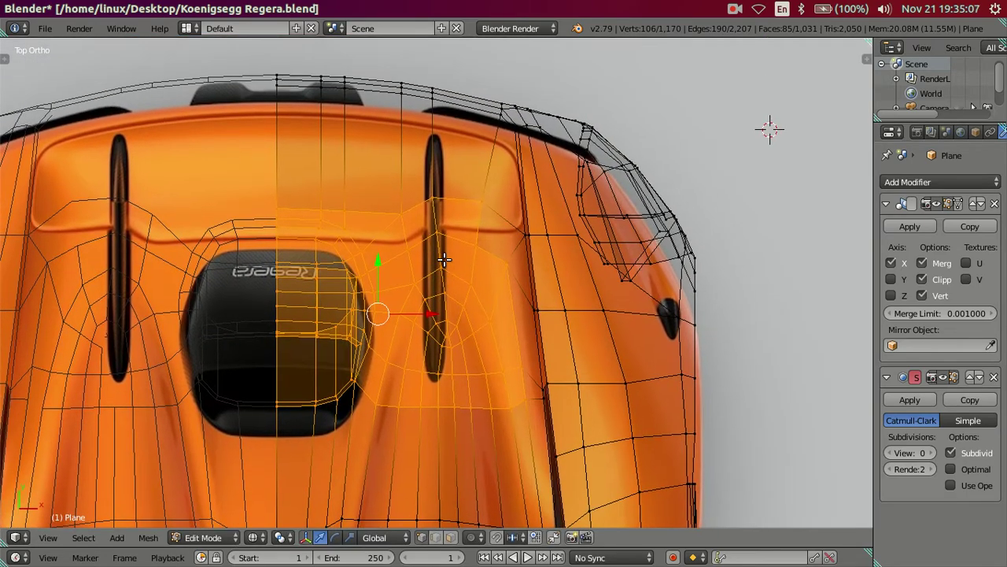
Step: Switch to solid shading and exit to Object Mode to view the whole car
{"action": "key", "text": "alt+z"}
{"action": "scroll", "coordinate": [535, 292], "scroll_direction": "down", "scroll_amount": 3}
{"action": "middle_click_drag", "start_coordinate": [593, 207], "coordinate": [522, 254]}
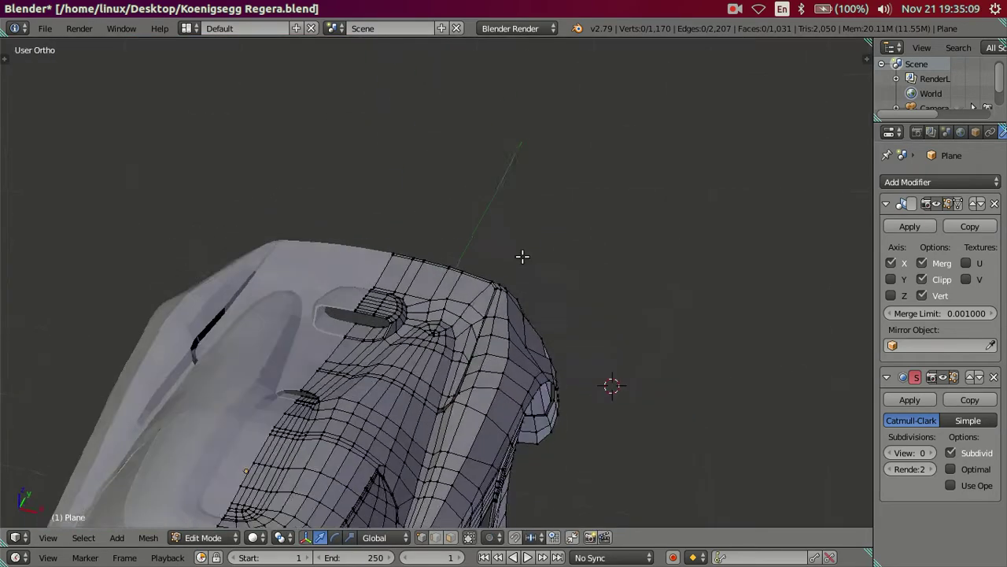
{"action": "key", "text": "Tab"}
{"action": "mouse_move", "coordinate": [474, 299]}
{"action": "middle_mouse_down"}
{"action": "mouse_move", "coordinate": [402, 364]}
{"action": "mouse_move", "coordinate": [467, 352]}
{"action": "mouse_move", "coordinate": [544, 393]}
{"action": "mouse_move", "coordinate": [533, 360]}
{"action": "middle_mouse_up"}
Step: Re-enter Edit Mode and inspect the body mesh in wireframe from higher angles
{"action": "key", "text": "Tab"}
{"action": "scroll", "coordinate": [467, 352], "scroll_direction": "up", "scroll_amount": 3}
{"action": "scroll", "coordinate": [544, 394], "scroll_direction": "up", "scroll_amount": 2}
{"action": "scroll", "coordinate": [544, 393], "scroll_direction": "up", "scroll_amount": 2}
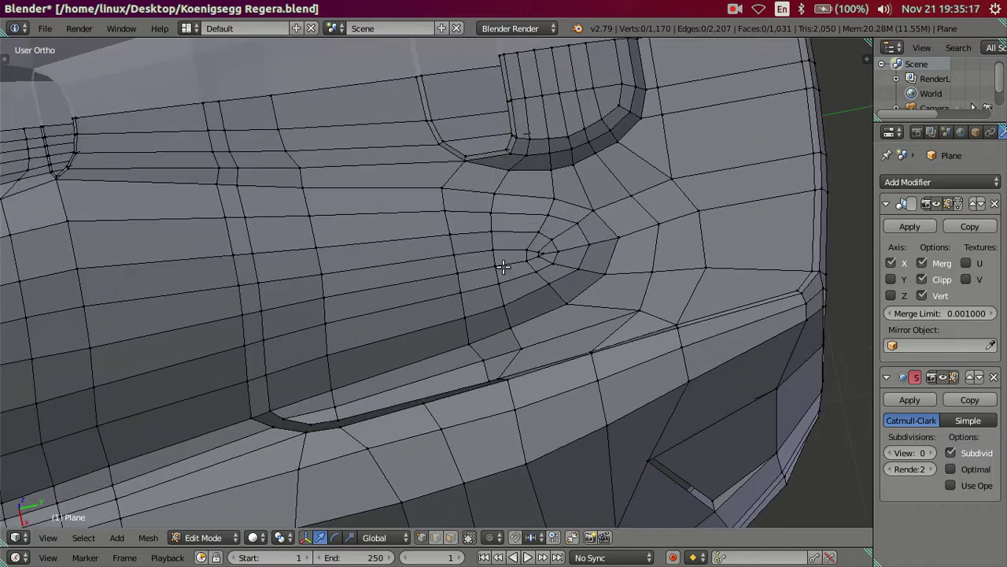
{"action": "key", "text": "z"}
{"action": "middle_click_drag", "start_coordinate": [494, 259], "coordinate": [498, 259]}
{"action": "scroll", "coordinate": [498, 259], "scroll_direction": "down", "scroll_amount": 2}
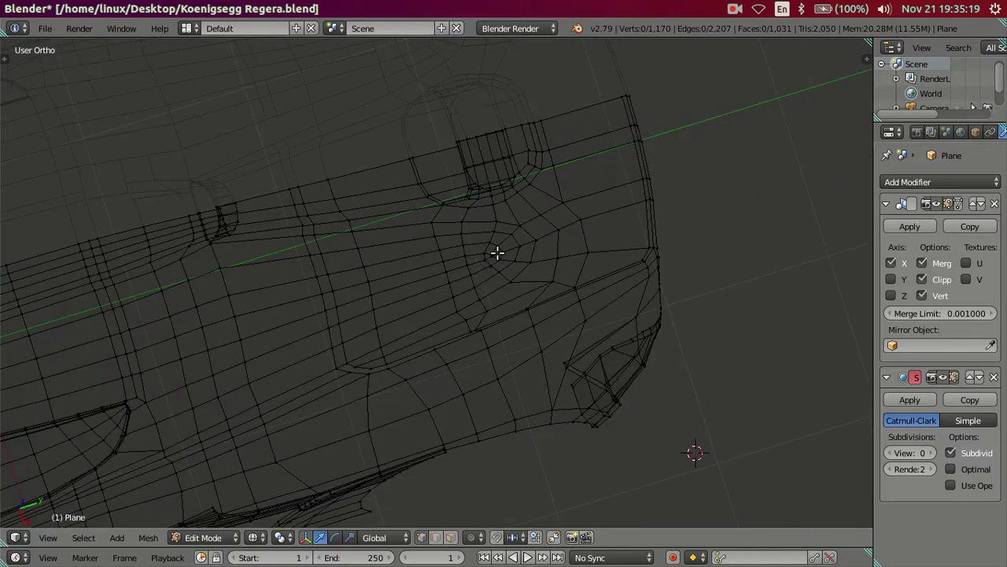
{"action": "mouse_move", "coordinate": [436, 288]}
{"action": "middle_mouse_down"}
{"action": "mouse_move", "coordinate": [552, 304]}
{"action": "mouse_move", "coordinate": [505, 337]}
{"action": "mouse_move", "coordinate": [565, 339]}
{"action": "middle_mouse_up"}
Step: Return to solid shading in Object Mode, showing the full body with 2,062 faces
{"action": "key", "text": "z"}
{"action": "scroll", "coordinate": [440, 292], "scroll_direction": "down", "scroll_amount": 2}
{"action": "scroll", "coordinate": [552, 303], "scroll_direction": "down", "scroll_amount": 3}
{"action": "key", "text": "Tab"}
{"action": "scroll", "coordinate": [559, 366], "scroll_direction": "up", "scroll_amount": 2}
{"action": "mouse_move", "coordinate": [554, 392]}
{"action": "middle_mouse_down"}
{"action": "mouse_move", "coordinate": [552, 414]}
{"action": "mouse_move", "coordinate": [578, 425]}
{"action": "middle_mouse_up"}
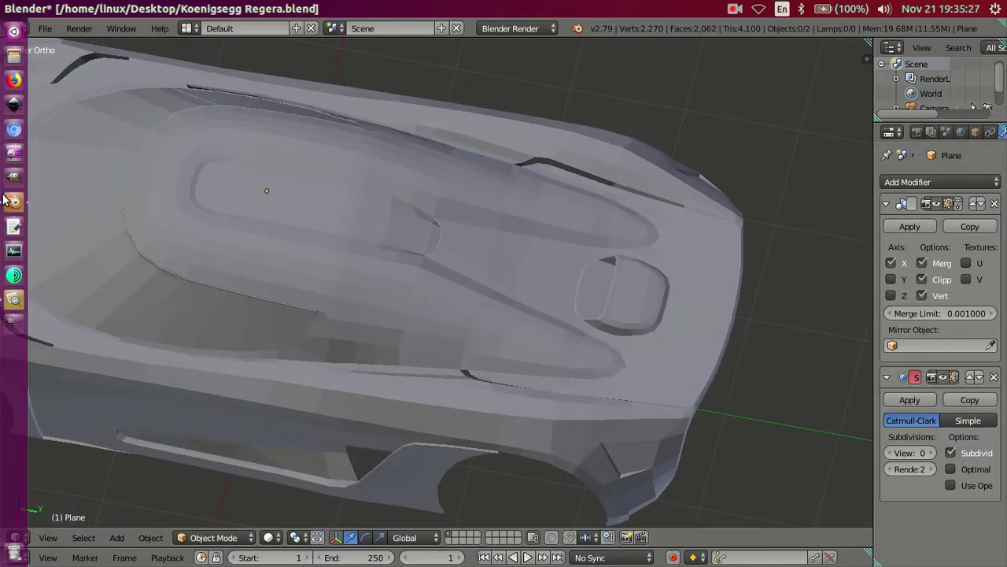
Step: View the rear photo 12Koenigsegg_Regera_wing_up.jpg in Image Viewer, then return to Blender
{"action": "left_click", "coordinate": [13, 304]}
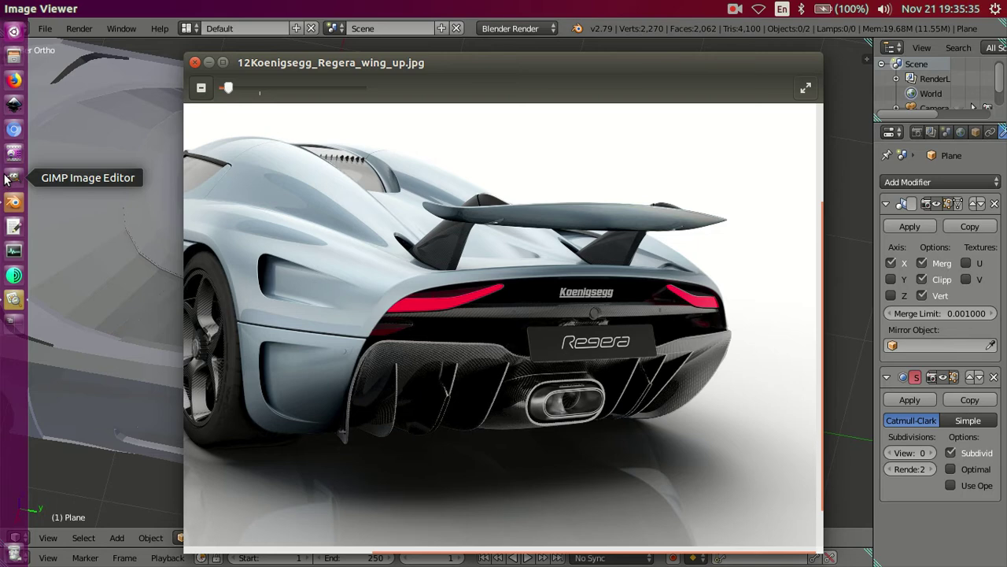
{"action": "left_click", "coordinate": [15, 177]}
Step: Enter Edit Mode, zoom in on the wheel arch and lower the selected vertices along Z
{"action": "mouse_move", "coordinate": [299, 206]}
{"action": "middle_mouse_down"}
{"action": "mouse_move", "coordinate": [282, 140]}
{"action": "mouse_move", "coordinate": [261, 139]}
{"action": "mouse_move", "coordinate": [328, 254]}
{"action": "middle_mouse_up"}
{"action": "key", "text": "Tab"}
{"action": "mouse_move", "coordinate": [513, 307]}
{"action": "middle_mouse_down"}
{"action": "mouse_move", "coordinate": [418, 194]}
{"action": "mouse_move", "coordinate": [528, 401]}
{"action": "mouse_move", "coordinate": [515, 342]}
{"action": "mouse_move", "coordinate": [315, 164]}
{"action": "middle_mouse_up"}
{"action": "scroll", "coordinate": [404, 236], "scroll_direction": "up", "scroll_amount": 3}
{"action": "scroll", "coordinate": [399, 260], "scroll_direction": "up", "scroll_amount": 2}
{"action": "scroll", "coordinate": [399, 260], "scroll_direction": "up", "scroll_amount": 2}
{"action": "middle_click_drag", "start_coordinate": [333, 122], "coordinate": [408, 241]}
{"action": "scroll", "coordinate": [324, 247], "scroll_direction": "up", "scroll_amount": 2}
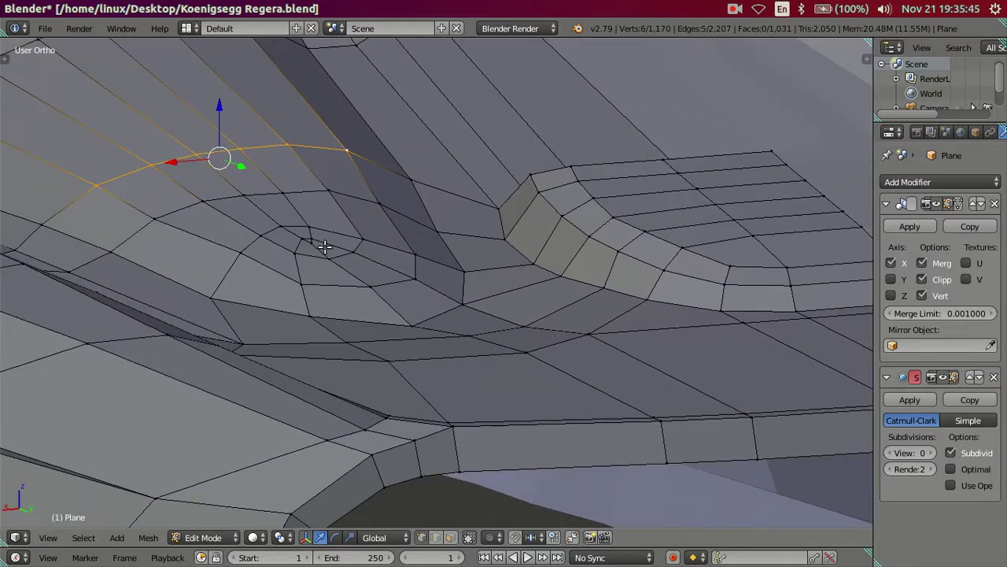
{"action": "mouse_move", "coordinate": [168, 218]}
{"action": "middle_mouse_down"}
{"action": "mouse_move", "coordinate": [299, 200]}
{"action": "mouse_move", "coordinate": [422, 141]}
{"action": "mouse_move", "coordinate": [457, 232]}
{"action": "middle_mouse_up"}
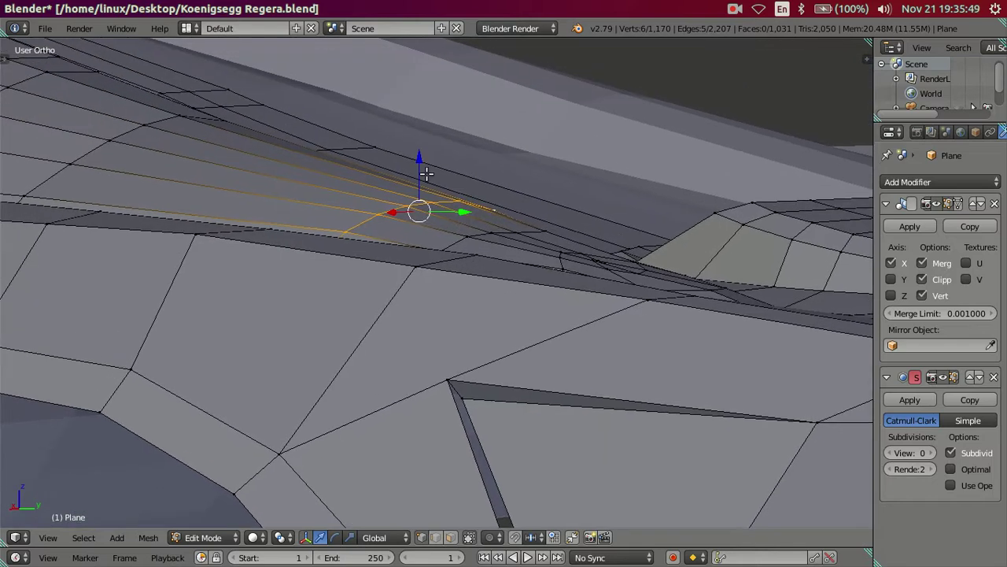
{"action": "left_click_drag", "start_coordinate": [421, 156], "coordinate": [425, 164]}
Step: Lower another wheel-arch vertex slightly along Z from a new viewing angle
{"action": "scroll", "coordinate": [414, 193], "scroll_direction": "down", "scroll_amount": 3}
{"action": "key", "text": "Tab"}
{"action": "mouse_move", "coordinate": [415, 193]}
{"action": "middle_mouse_down"}
{"action": "mouse_move", "coordinate": [487, 273]}
{"action": "mouse_move", "coordinate": [453, 275]}
{"action": "mouse_move", "coordinate": [366, 245]}
{"action": "mouse_move", "coordinate": [388, 251]}
{"action": "mouse_move", "coordinate": [281, 273]}
{"action": "mouse_move", "coordinate": [270, 251]}
{"action": "mouse_move", "coordinate": [321, 251]}
{"action": "mouse_move", "coordinate": [307, 260]}
{"action": "middle_mouse_up"}
{"action": "key", "text": "Tab"}
{"action": "scroll", "coordinate": [307, 261], "scroll_direction": "up", "scroll_amount": 2}
{"action": "middle_click_drag", "start_coordinate": [386, 247], "coordinate": [291, 246]}
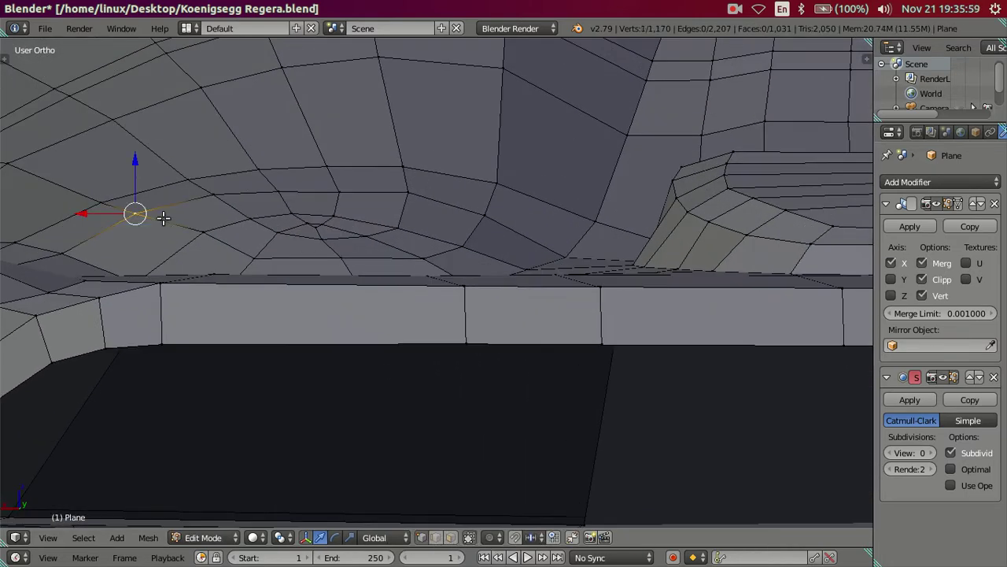
{"action": "key", "text": "g"}
{"action": "key", "text": "z"}
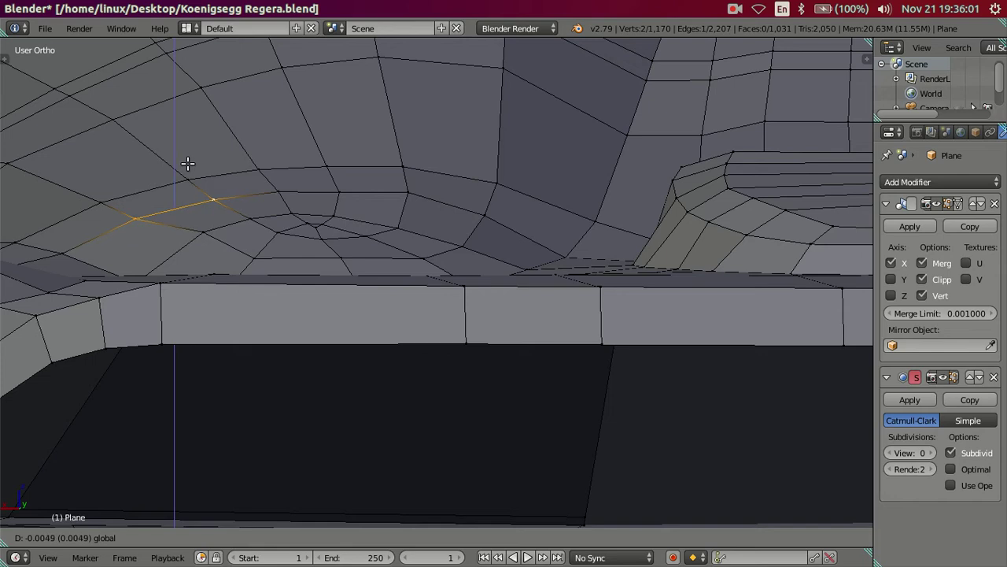
{"action": "left_click", "coordinate": [188, 163]}
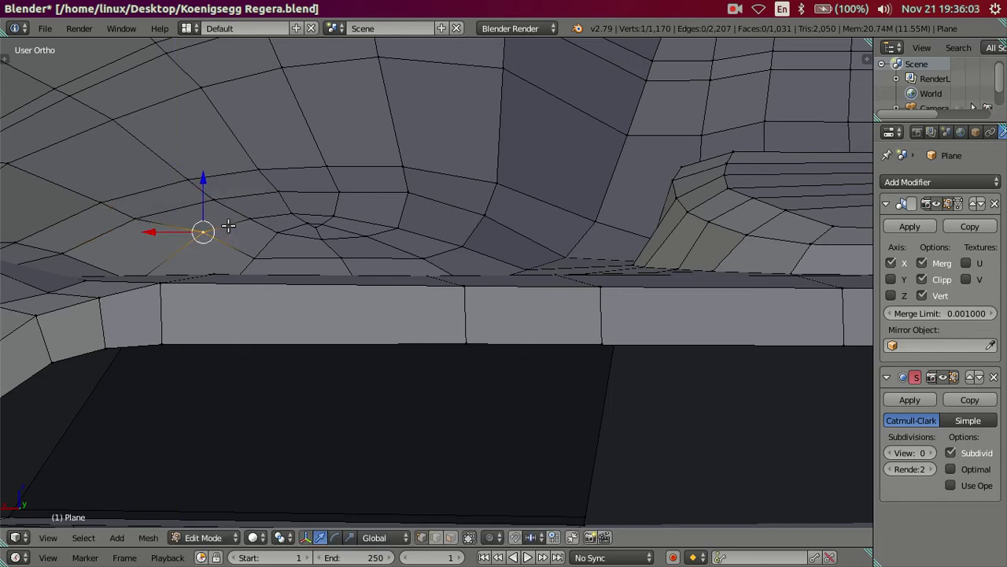
Step: Lower the remaining wheel-arch vertices along Z and return to Object Mode
{"action": "key", "text": "g"}
{"action": "key", "text": "z"}
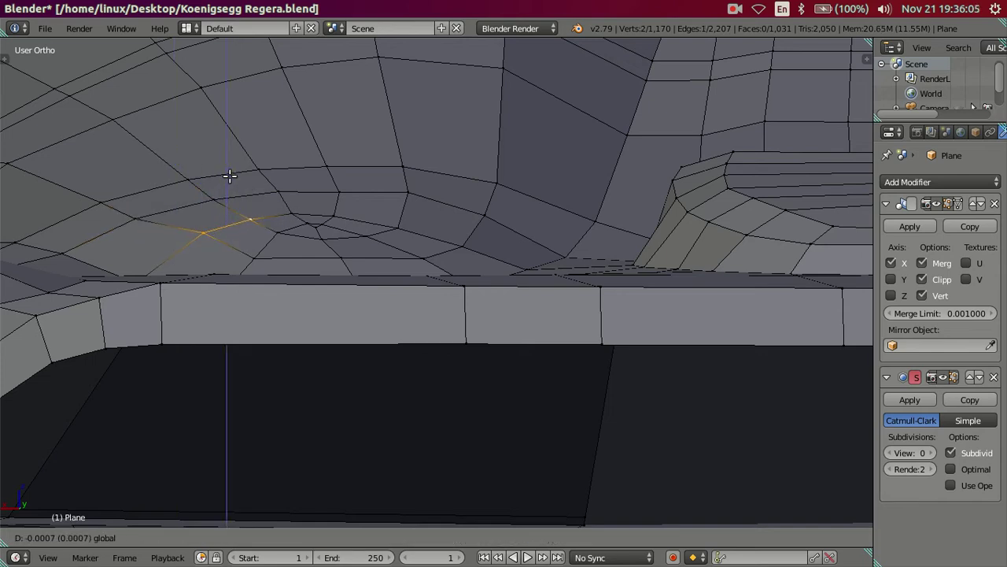
{"action": "left_click", "coordinate": [235, 179]}
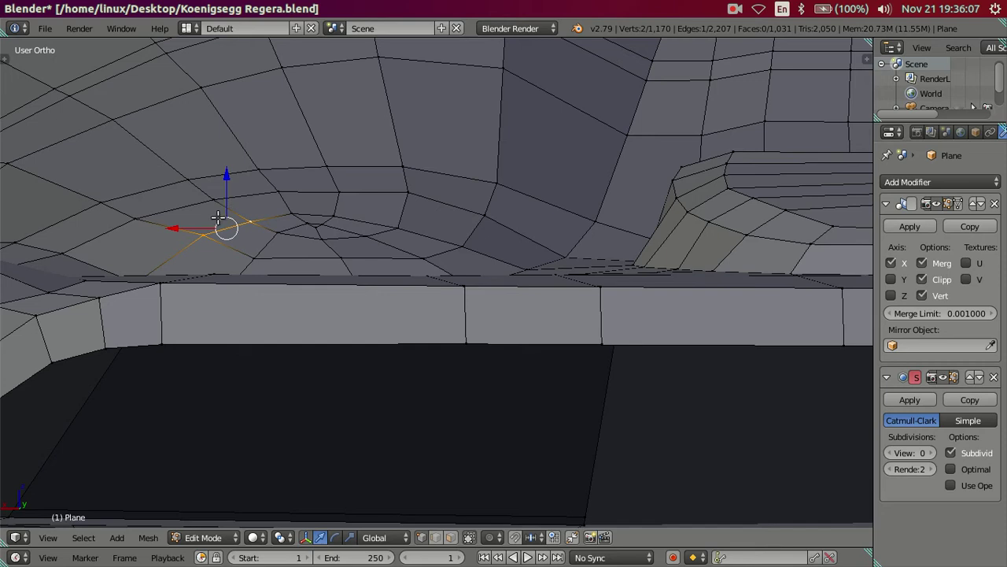
{"action": "left_click_drag", "start_coordinate": [202, 186], "coordinate": [209, 196]}
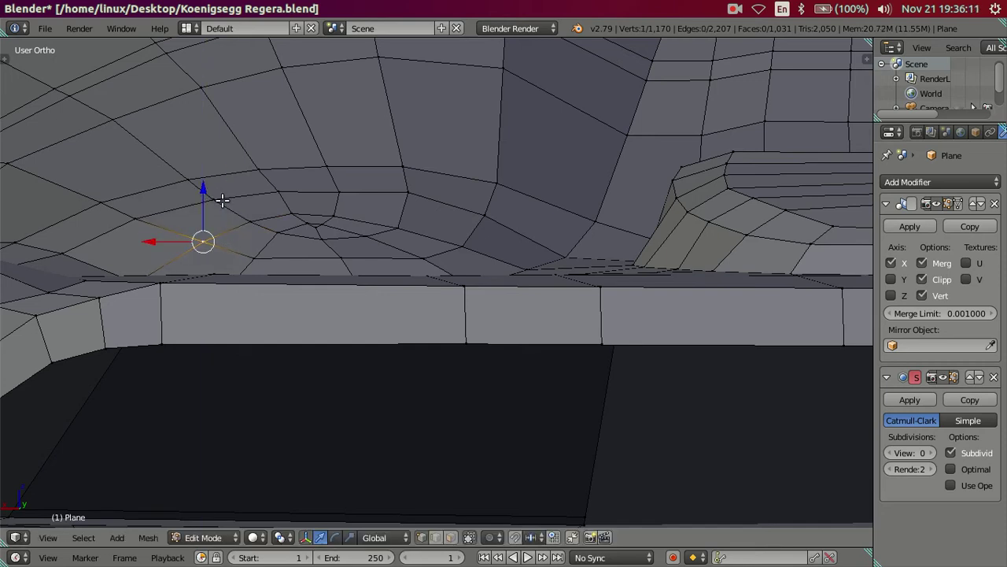
{"action": "mouse_move", "coordinate": [309, 242]}
{"action": "middle_mouse_down"}
{"action": "mouse_move", "coordinate": [359, 231]}
{"action": "mouse_move", "coordinate": [337, 243]}
{"action": "mouse_move", "coordinate": [386, 257]}
{"action": "mouse_move", "coordinate": [391, 288]}
{"action": "mouse_move", "coordinate": [393, 268]}
{"action": "mouse_move", "coordinate": [435, 237]}
{"action": "middle_mouse_up"}
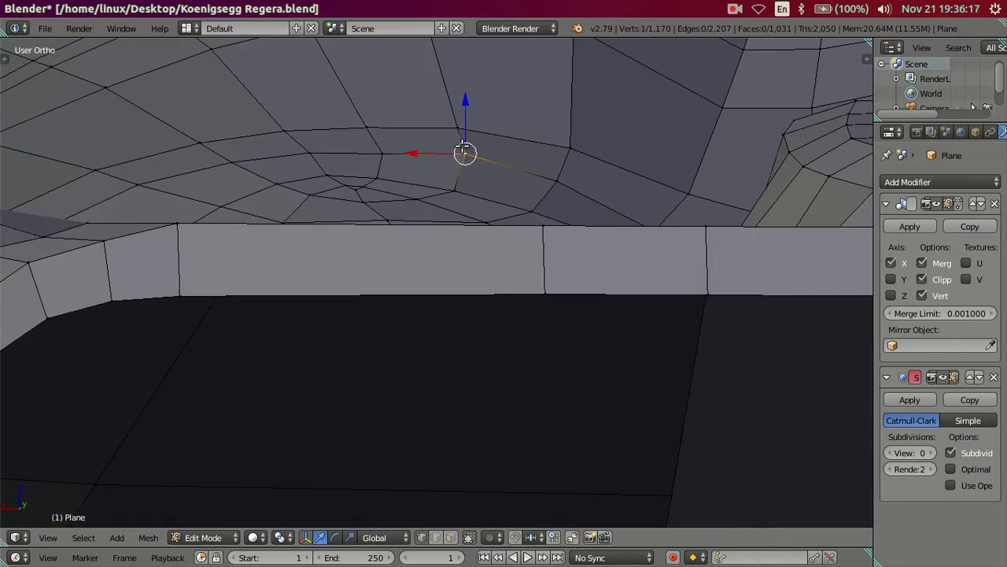
{"action": "left_click_drag", "start_coordinate": [470, 109], "coordinate": [473, 107]}
{"action": "mouse_move", "coordinate": [465, 157]}
{"action": "middle_mouse_down"}
{"action": "mouse_move", "coordinate": [389, 152]}
{"action": "mouse_move", "coordinate": [344, 169]}
{"action": "mouse_move", "coordinate": [443, 286]}
{"action": "mouse_move", "coordinate": [491, 389]}
{"action": "mouse_move", "coordinate": [518, 383]}
{"action": "mouse_move", "coordinate": [525, 284]}
{"action": "mouse_move", "coordinate": [521, 258]}
{"action": "mouse_move", "coordinate": [495, 270]}
{"action": "middle_mouse_up"}
{"action": "key", "text": "z"}
{"action": "key", "text": "z"}
{"action": "key", "text": "Tab"}
Step: Raise the curved edge loop above the wheel arch along Z in Edit Mode
{"action": "scroll", "coordinate": [495, 270], "scroll_direction": "up", "scroll_amount": 2}
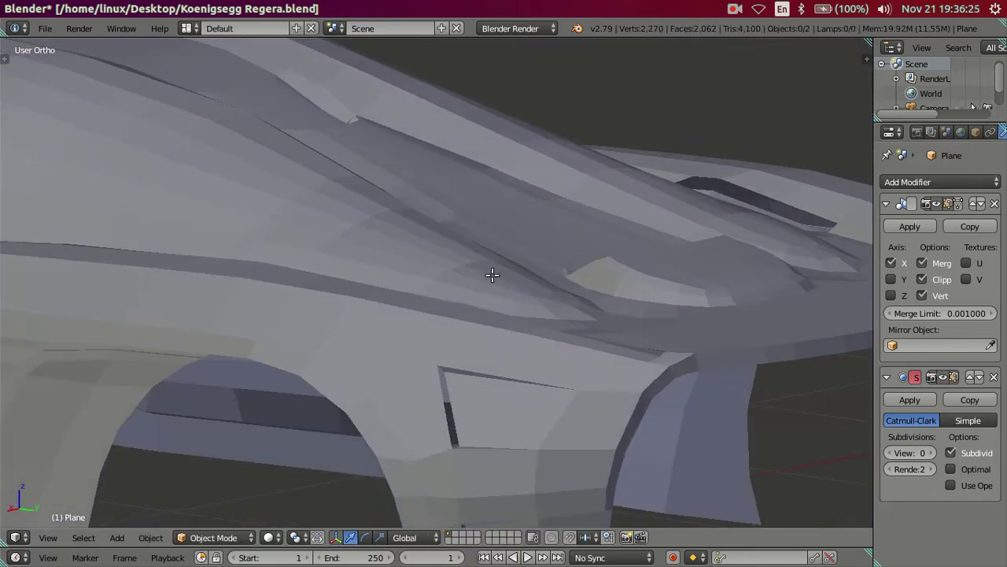
{"action": "key", "text": "Tab"}
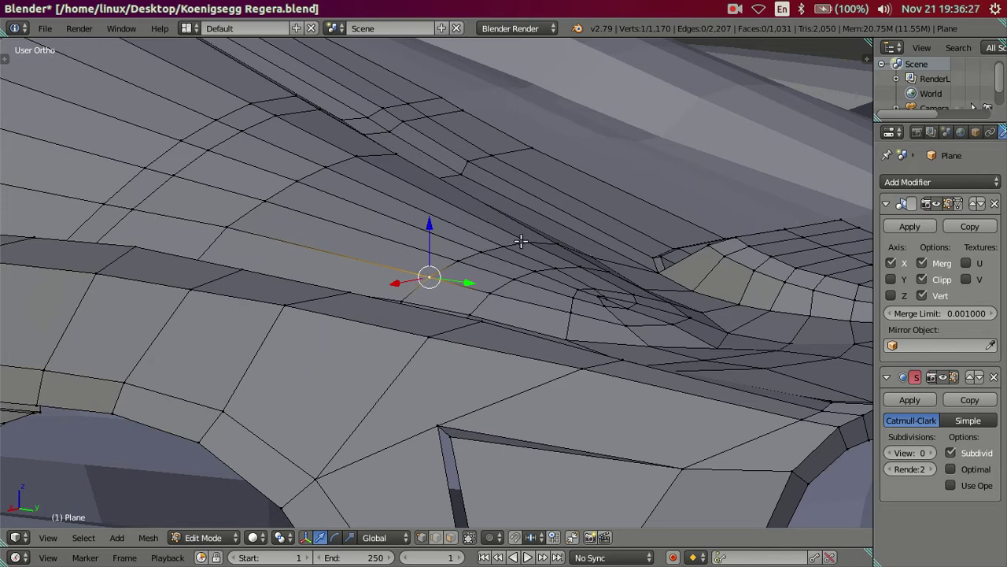
{"action": "mouse_move", "coordinate": [510, 248]}
{"action": "middle_mouse_down"}
{"action": "mouse_move", "coordinate": [457, 252]}
{"action": "mouse_move", "coordinate": [441, 239]}
{"action": "mouse_move", "coordinate": [454, 226]}
{"action": "middle_mouse_up"}
{"action": "scroll", "coordinate": [464, 244], "scroll_direction": "up", "scroll_amount": 3}
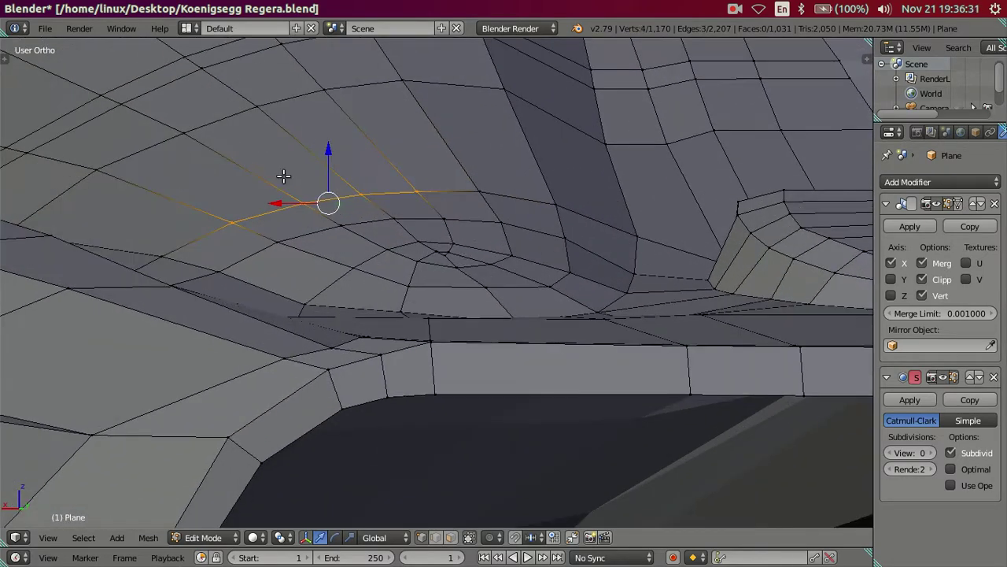
{"action": "left_click", "coordinate": [328, 151]}
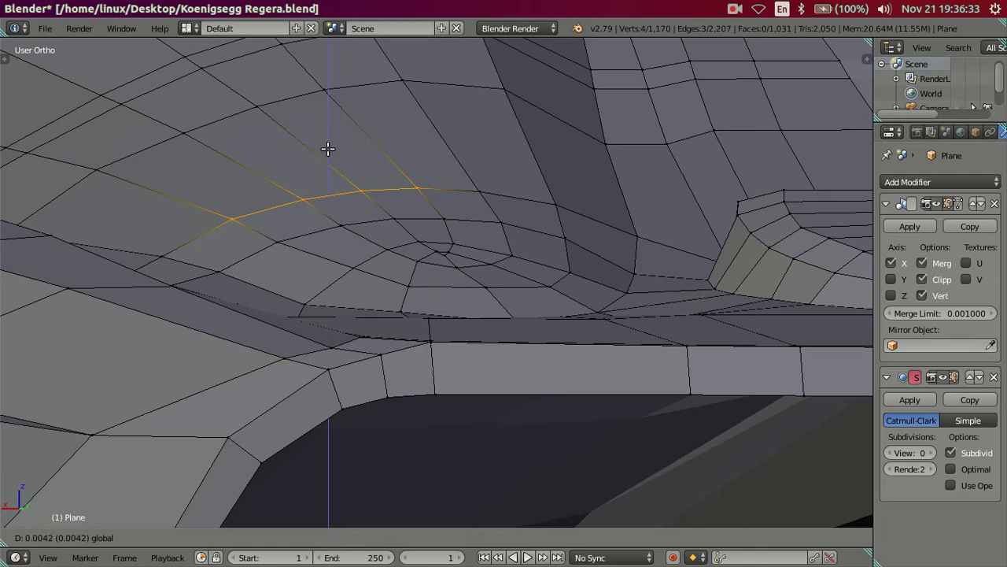
{"action": "left_click", "coordinate": [330, 151]}
{"action": "key", "text": "Tab"}
Step: Check the raised loop in wireframe and solid, then view the car's rear in Object Mode
{"action": "middle_click_drag", "start_coordinate": [340, 180], "coordinate": [416, 249]}
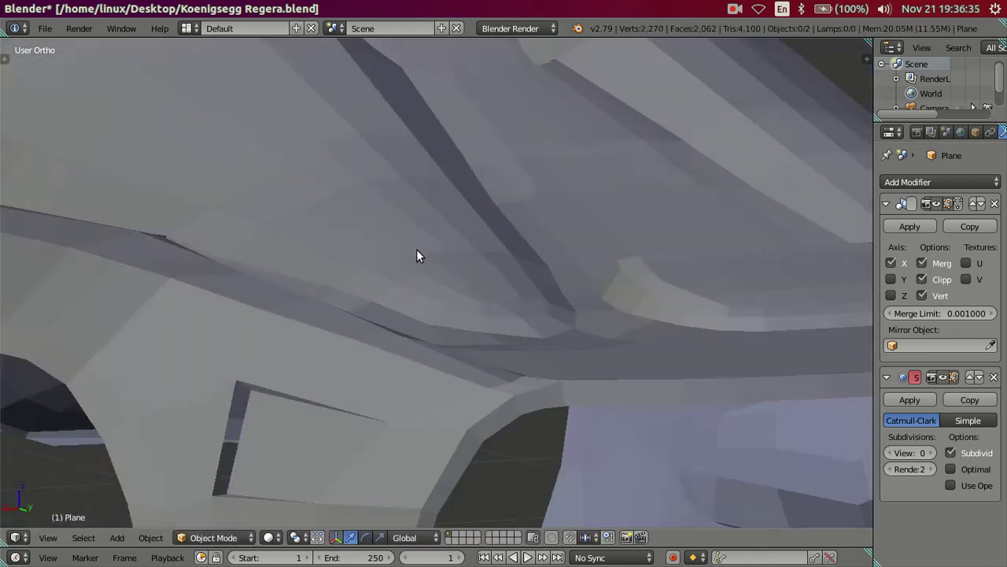
{"action": "key", "text": "Tab"}
{"action": "key", "text": "z"}
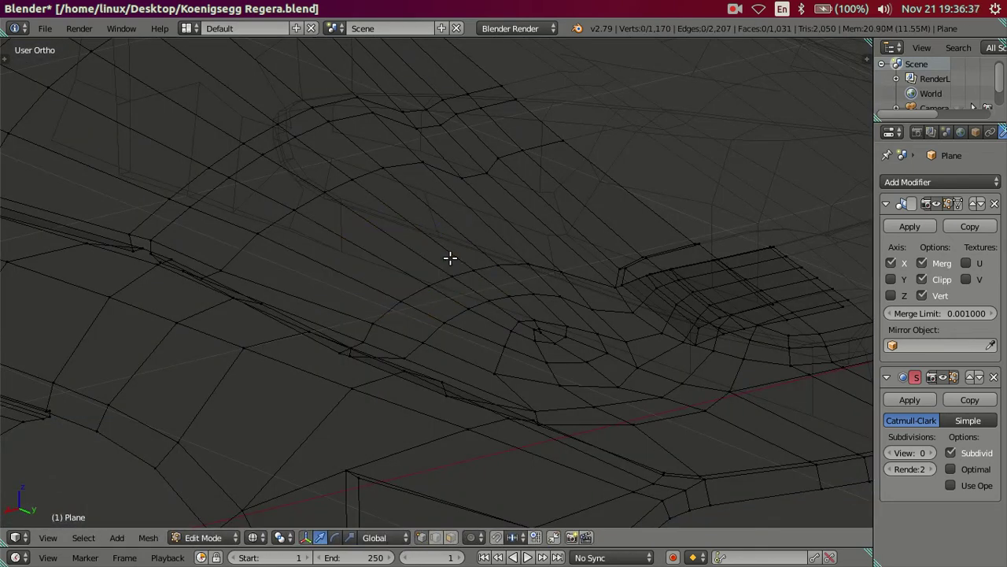
{"action": "key", "text": "z"}
{"action": "key", "text": "Tab"}
{"action": "scroll", "coordinate": [426, 258], "scroll_direction": "down", "scroll_amount": 2}
{"action": "scroll", "coordinate": [451, 283], "scroll_direction": "down", "scroll_amount": 2}
{"action": "scroll", "coordinate": [477, 248], "scroll_direction": "down", "scroll_amount": 3}
{"action": "mouse_move", "coordinate": [477, 249]}
{"action": "middle_mouse_down"}
{"action": "mouse_move", "coordinate": [400, 344]}
{"action": "mouse_move", "coordinate": [475, 346]}
{"action": "mouse_move", "coordinate": [499, 418]}
{"action": "mouse_move", "coordinate": [497, 462]}
{"action": "mouse_move", "coordinate": [467, 308]}
{"action": "mouse_move", "coordinate": [481, 411]}
{"action": "mouse_move", "coordinate": [473, 368]}
{"action": "mouse_move", "coordinate": [453, 348]}
{"action": "mouse_move", "coordinate": [385, 303]}
{"action": "mouse_move", "coordinate": [342, 313]}
{"action": "mouse_move", "coordinate": [308, 295]}
{"action": "mouse_move", "coordinate": [483, 366]}
{"action": "mouse_move", "coordinate": [562, 377]}
{"action": "mouse_move", "coordinate": [420, 364]}
{"action": "mouse_move", "coordinate": [441, 333]}
{"action": "mouse_move", "coordinate": [416, 315]}
{"action": "middle_mouse_up"}
{"action": "scroll", "coordinate": [415, 317], "scroll_direction": "down", "scroll_amount": 3}
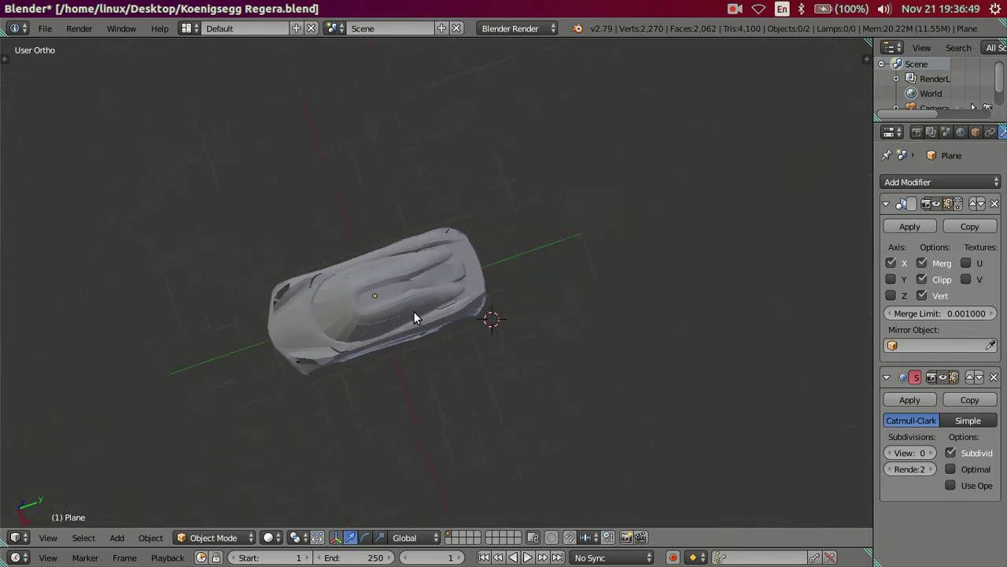
{"action": "key", "text": "KP_7"}
{"action": "scroll", "coordinate": [415, 318], "scroll_direction": "up", "scroll_amount": 3}
{"action": "key", "text": "alt+z"}
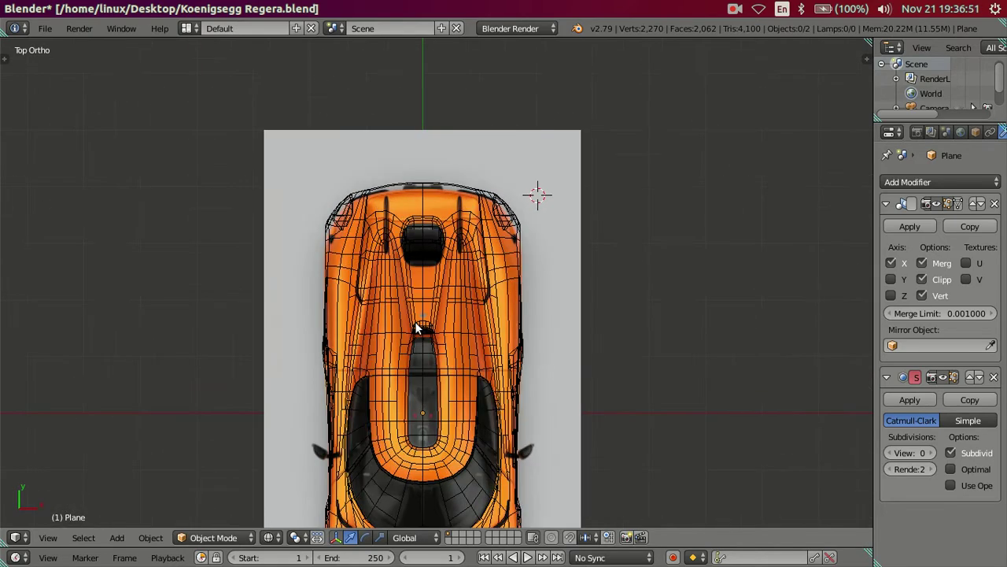
{"action": "middle_click_drag", "start_coordinate": [412, 328], "coordinate": [436, 176], "text": "shift"}
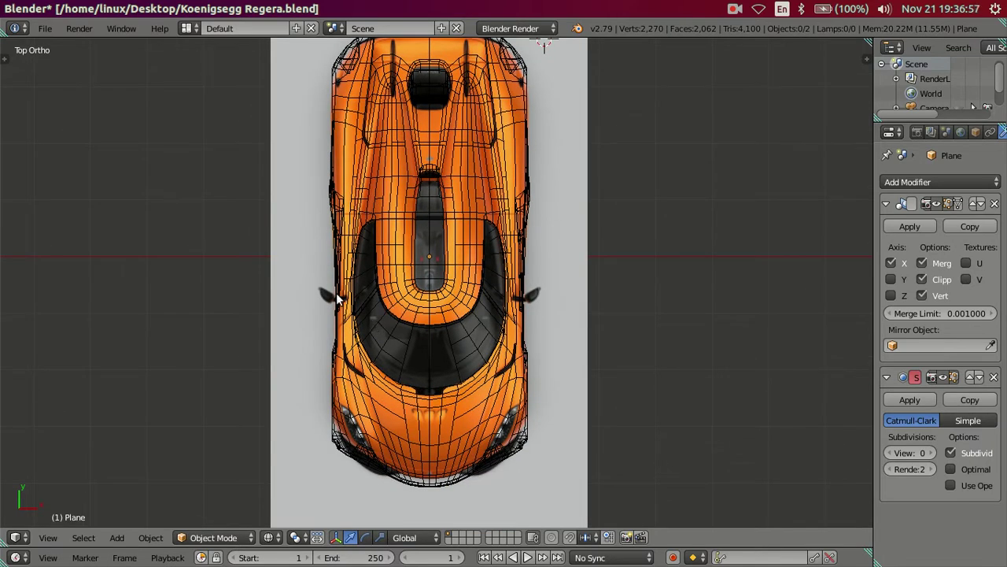
{"action": "scroll", "coordinate": [349, 341], "scroll_direction": "up", "scroll_amount": 2}
{"action": "middle_click_drag", "start_coordinate": [358, 338], "coordinate": [393, 359], "text": "shift"}
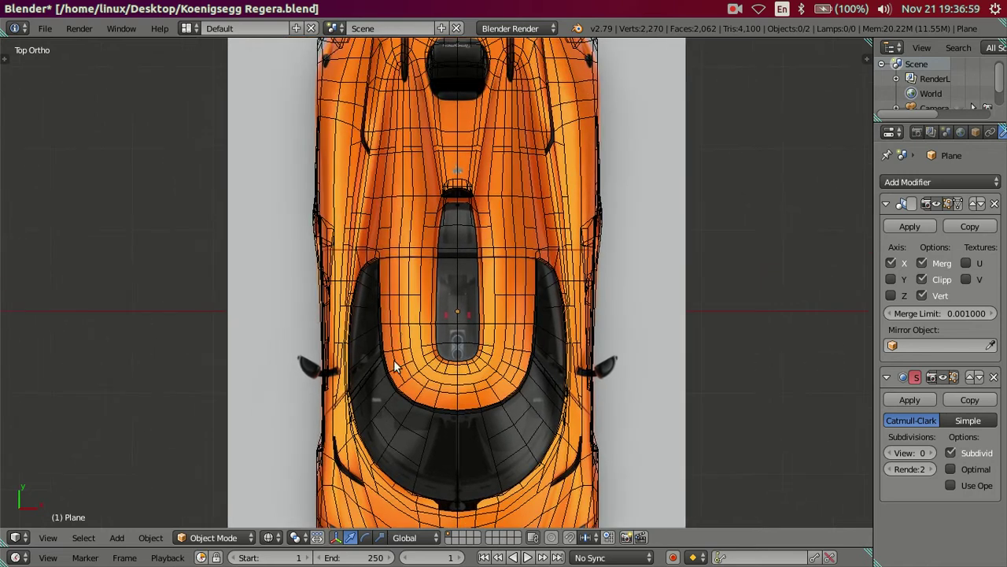
{"action": "middle_click_drag", "start_coordinate": [449, 240], "coordinate": [449, 252], "text": "shift"}
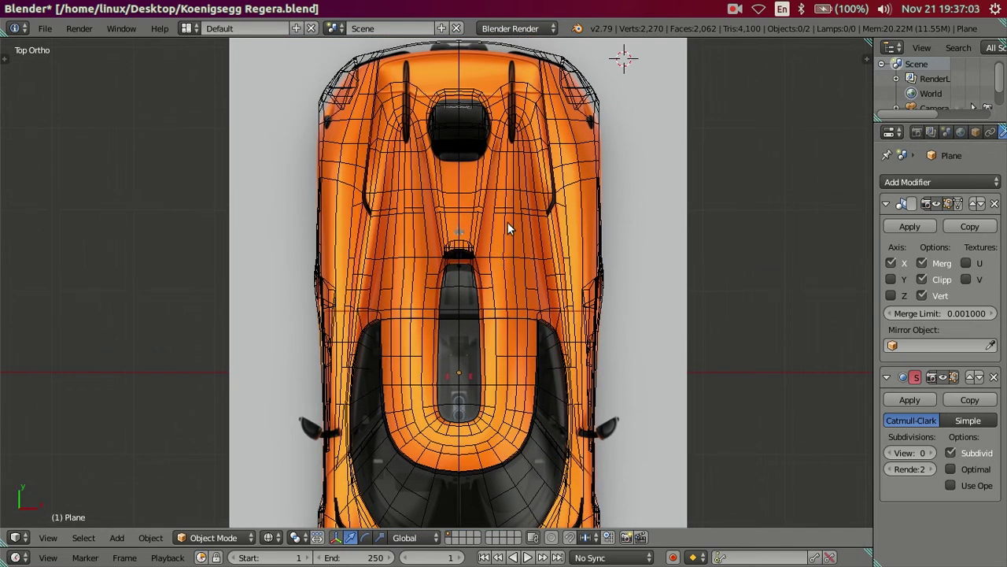
{"action": "key", "text": "alt+z"}
{"action": "middle_click_drag", "start_coordinate": [508, 222], "coordinate": [507, 238], "text": "shift"}
{"action": "key", "text": "alt+z"}
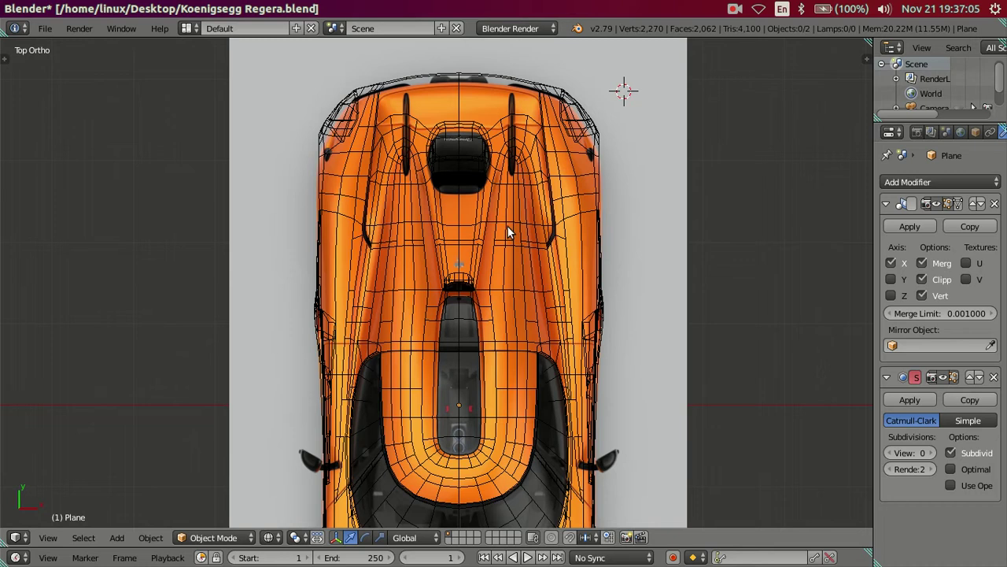
{"action": "key", "text": "alt+z"}
{"action": "key", "text": "alt+z"}
{"action": "key", "text": "alt+z"}
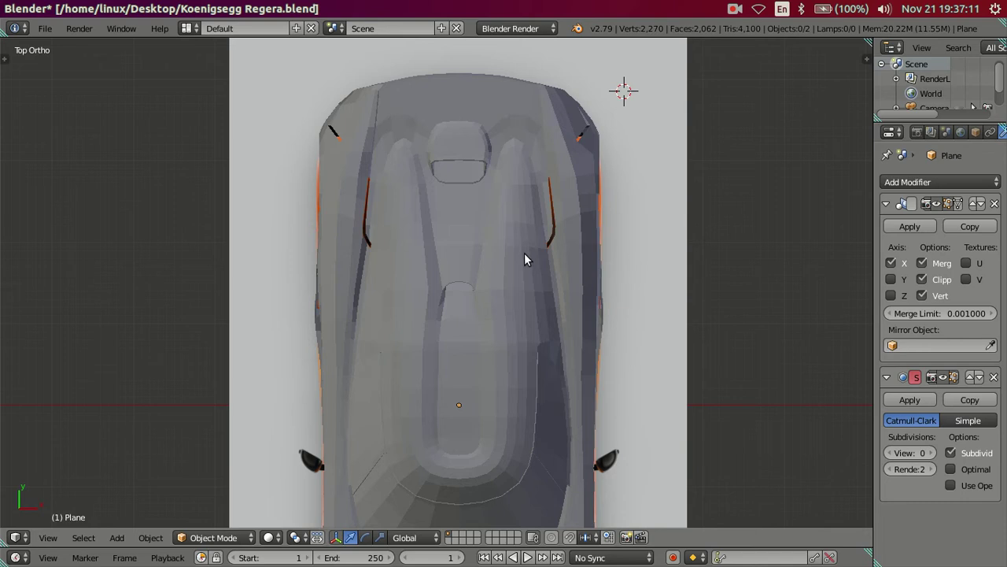
Step: Raise the Subdivision Surface viewport level to 2 and orbit around the smoothed 33,827-vertex body
{"action": "mouse_move", "coordinate": [562, 320]}
{"action": "middle_mouse_down"}
{"action": "mouse_move", "coordinate": [404, 141]}
{"action": "mouse_move", "coordinate": [383, 200]}
{"action": "mouse_move", "coordinate": [469, 170]}
{"action": "mouse_move", "coordinate": [452, 293]}
{"action": "mouse_move", "coordinate": [486, 229]}
{"action": "mouse_move", "coordinate": [492, 176]}
{"action": "mouse_move", "coordinate": [422, 229]}
{"action": "mouse_move", "coordinate": [445, 236]}
{"action": "middle_mouse_up"}
{"action": "left_click_drag", "start_coordinate": [924, 452], "coordinate": [940, 453]}
{"action": "mouse_move", "coordinate": [755, 362]}
{"action": "middle_mouse_down"}
{"action": "mouse_move", "coordinate": [701, 335]}
{"action": "mouse_move", "coordinate": [612, 368]}
{"action": "mouse_move", "coordinate": [606, 380]}
{"action": "mouse_move", "coordinate": [588, 348]}
{"action": "mouse_move", "coordinate": [554, 338]}
{"action": "mouse_move", "coordinate": [522, 367]}
{"action": "mouse_move", "coordinate": [659, 349]}
{"action": "mouse_move", "coordinate": [549, 307]}
{"action": "mouse_move", "coordinate": [488, 316]}
{"action": "mouse_move", "coordinate": [448, 262]}
{"action": "mouse_move", "coordinate": [467, 263]}
{"action": "mouse_move", "coordinate": [375, 279]}
{"action": "middle_mouse_up"}
{"action": "scroll", "coordinate": [527, 312], "scroll_direction": "up", "scroll_amount": 5}
{"action": "middle_click_drag", "start_coordinate": [49, 279], "coordinate": [251, 257]}
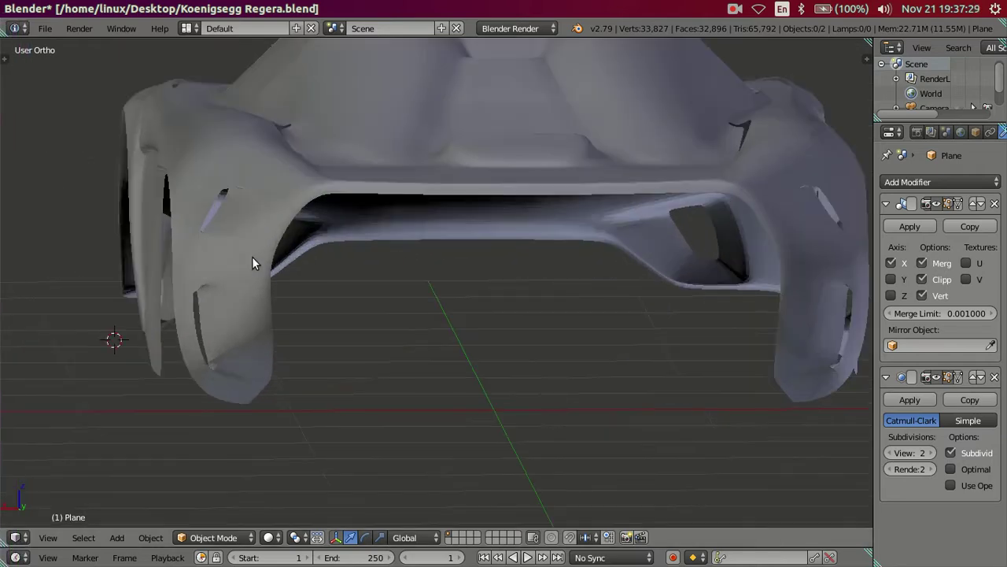
{"action": "key", "text": "Tab"}
Step: Drop the viewport subdivision level to 0 and frame the front wheel-arch corner
{"action": "left_click", "coordinate": [894, 458]}
{"action": "left_click", "coordinate": [894, 458]}
{"action": "scroll", "coordinate": [330, 314], "scroll_direction": "up", "scroll_amount": 3}
{"action": "middle_click_drag", "start_coordinate": [331, 315], "coordinate": [358, 313]}
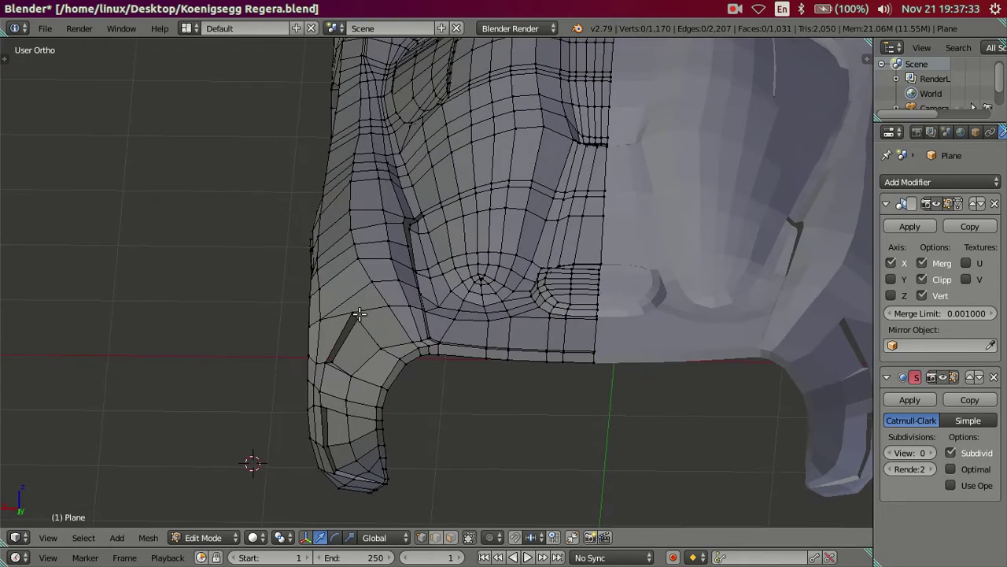
{"action": "scroll", "coordinate": [389, 341], "scroll_direction": "up", "scroll_amount": 2}
{"action": "key", "text": "z"}
{"action": "mouse_move", "coordinate": [352, 367]}
{"action": "middle_mouse_down"}
{"action": "mouse_move", "coordinate": [317, 349]}
{"action": "mouse_move", "coordinate": [480, 366]}
{"action": "middle_mouse_up"}
{"action": "scroll", "coordinate": [354, 353], "scroll_direction": "up", "scroll_amount": 2}
{"action": "key", "text": "z"}
{"action": "scroll", "coordinate": [490, 386], "scroll_direction": "down", "scroll_amount": 2}
{"action": "mouse_move", "coordinate": [380, 225]}
{"action": "middle_mouse_down"}
{"action": "mouse_move", "coordinate": [398, 296]}
{"action": "mouse_move", "coordinate": [402, 281]}
{"action": "mouse_move", "coordinate": [238, 266]}
{"action": "middle_mouse_up"}
{"action": "scroll", "coordinate": [398, 296], "scroll_direction": "up", "scroll_amount": 1}
Step: Slide a corner vertex slightly along X and add a new loop cut along the body
{"action": "left_click_drag", "start_coordinate": [222, 254], "coordinate": [209, 251]}
{"action": "mouse_move", "coordinate": [209, 251]}
{"action": "middle_mouse_down"}
{"action": "mouse_move", "coordinate": [292, 290]}
{"action": "mouse_move", "coordinate": [354, 277]}
{"action": "mouse_move", "coordinate": [394, 293]}
{"action": "middle_mouse_up"}
{"action": "key", "text": "a"}
{"action": "key", "text": "ctrl+r"}
{"action": "left_click", "coordinate": [433, 283]}
Step: Knife a new edge across the face above the wheel arch
{"action": "scroll", "coordinate": [553, 351], "scroll_direction": "up", "scroll_amount": 2}
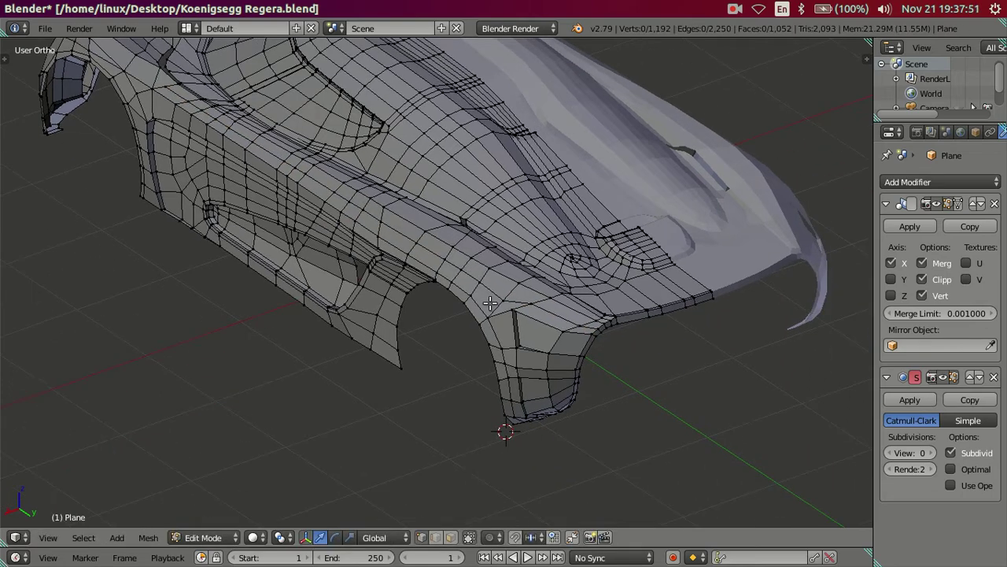
{"action": "scroll", "coordinate": [543, 349], "scroll_direction": "up", "scroll_amount": 3}
{"action": "scroll", "coordinate": [531, 346], "scroll_direction": "up", "scroll_amount": 2}
{"action": "scroll", "coordinate": [520, 343], "scroll_direction": "up", "scroll_amount": 2}
{"action": "key", "text": "z"}
{"action": "scroll", "coordinate": [522, 307], "scroll_direction": "up", "scroll_amount": 1}
{"action": "key", "text": "z"}
{"action": "scroll", "coordinate": [521, 304], "scroll_direction": "up", "scroll_amount": 1}
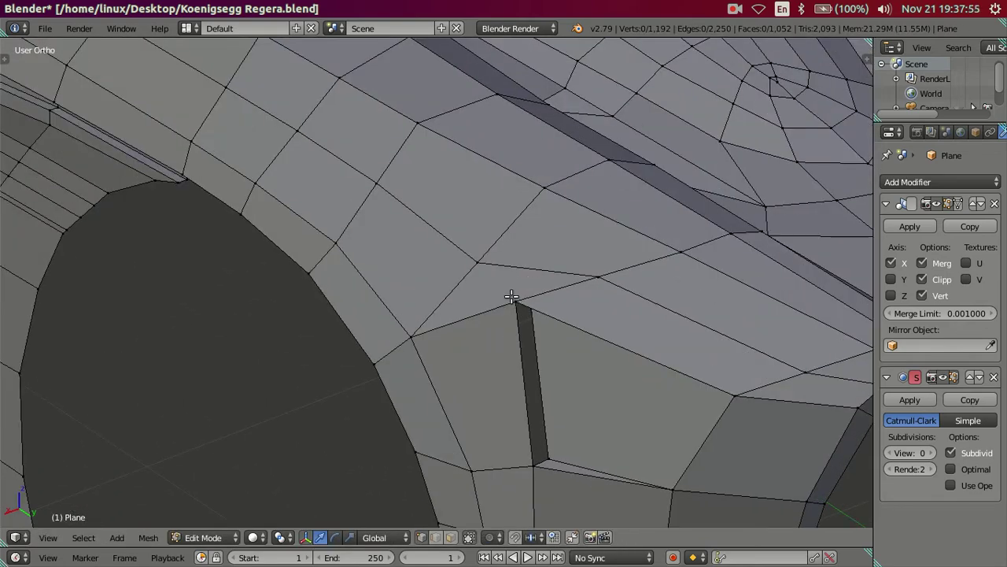
{"action": "key", "text": "k"}
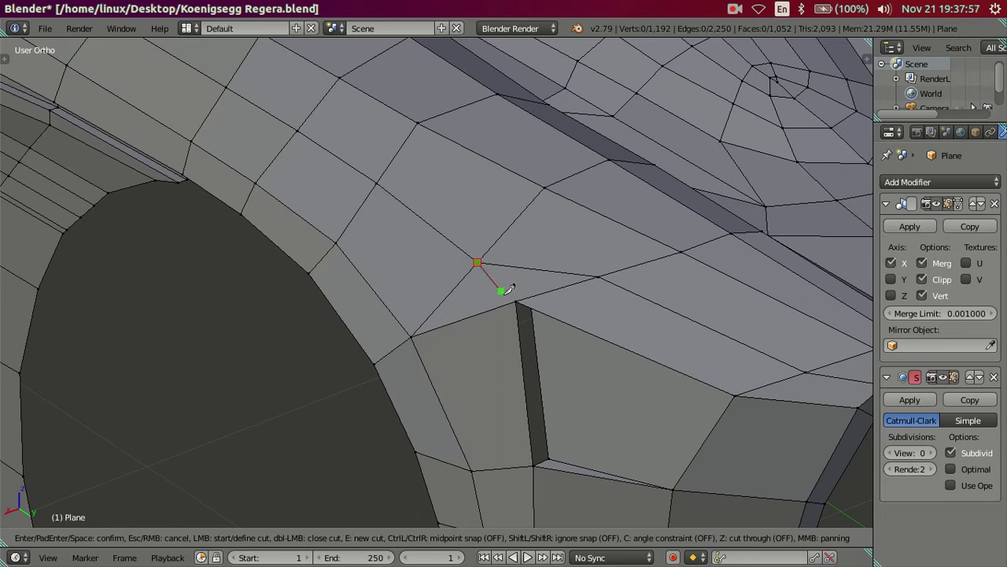
{"action": "left_click", "coordinate": [516, 301]}
{"action": "key", "text": "Return"}
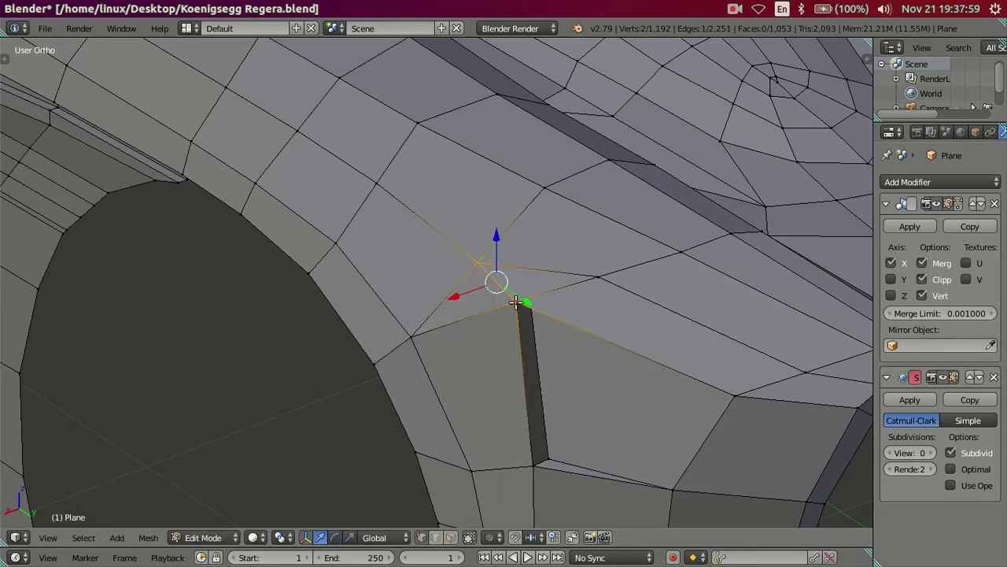
Step: Dissolve the leftover edges at the wheel-arch corner
{"action": "left_click", "coordinate": [634, 284], "text": "alt"}
{"action": "key", "text": "x"}
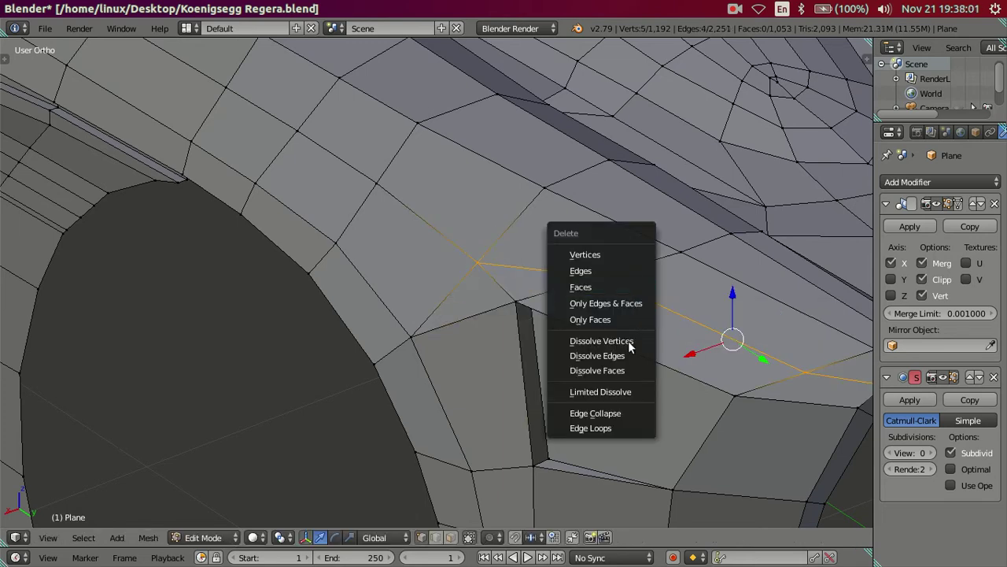
{"action": "left_click", "coordinate": [625, 352]}
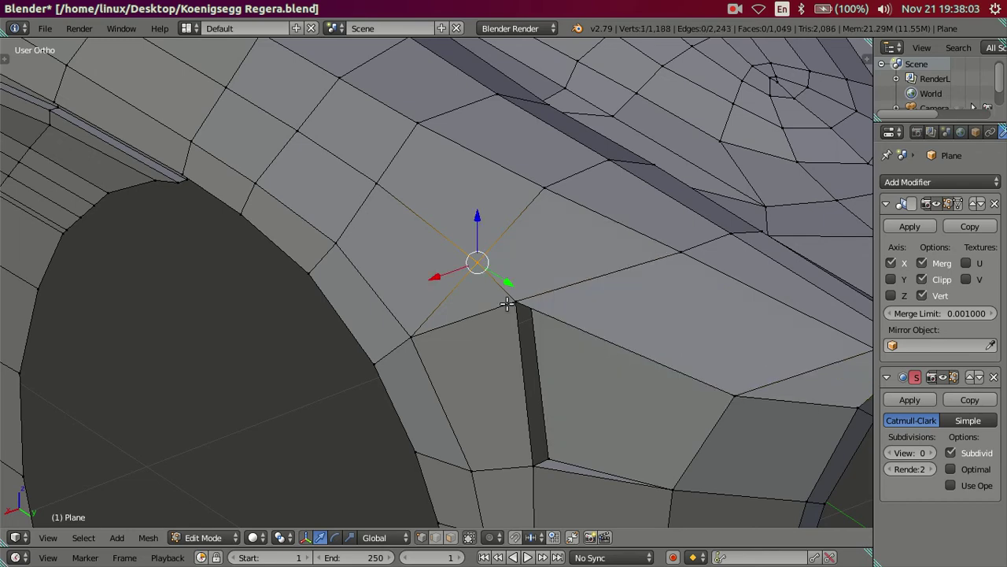
{"action": "scroll", "coordinate": [425, 280], "scroll_direction": "down", "scroll_amount": 5}
{"action": "scroll", "coordinate": [425, 280], "scroll_direction": "down", "scroll_amount": 2}
Step: Select the edge loop down the front fender and nudge it along X and Z
{"action": "mouse_move", "coordinate": [425, 280]}
{"action": "middle_mouse_down"}
{"action": "mouse_move", "coordinate": [314, 252]}
{"action": "mouse_move", "coordinate": [334, 228]}
{"action": "middle_mouse_up"}
{"action": "scroll", "coordinate": [315, 252], "scroll_direction": "down", "scroll_amount": 2}
{"action": "scroll", "coordinate": [338, 208], "scroll_direction": "up", "scroll_amount": 3}
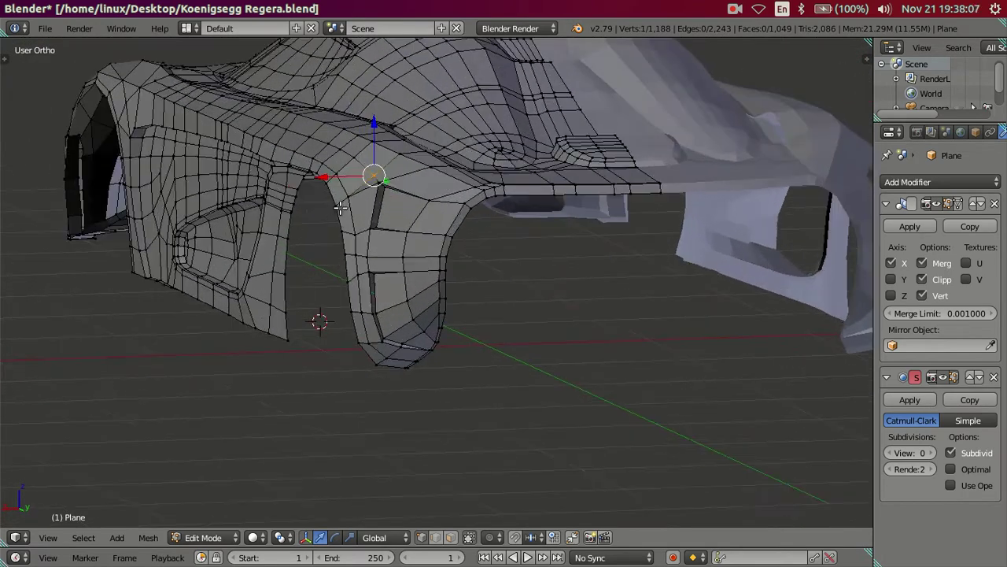
{"action": "scroll", "coordinate": [417, 325], "scroll_direction": "down", "scroll_amount": 2}
{"action": "middle_click_drag", "start_coordinate": [418, 325], "coordinate": [397, 319]}
{"action": "scroll", "coordinate": [393, 318], "scroll_direction": "up", "scroll_amount": 2}
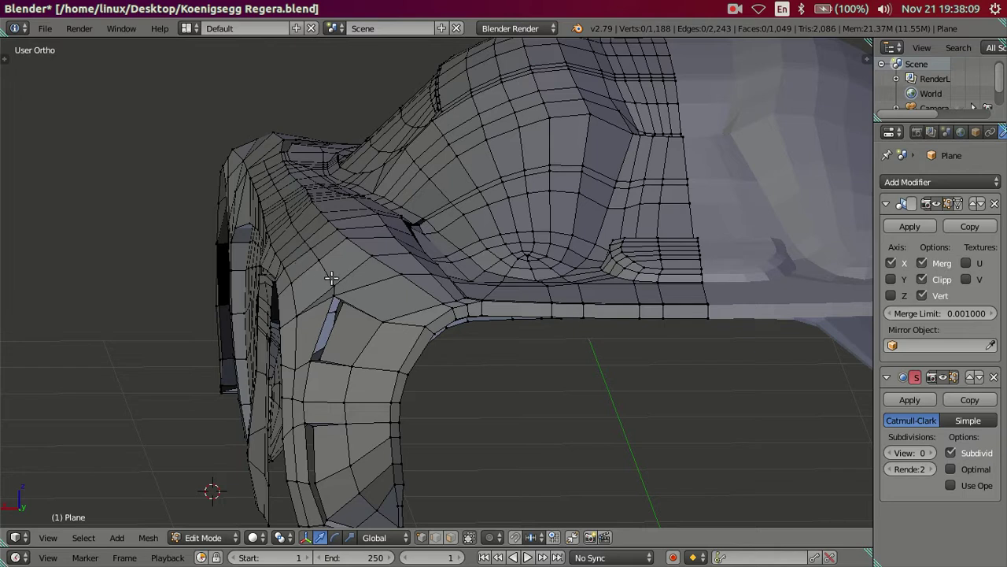
{"action": "middle_click_drag", "start_coordinate": [318, 244], "coordinate": [360, 315]}
{"action": "scroll", "coordinate": [347, 322], "scroll_direction": "up", "scroll_amount": 3}
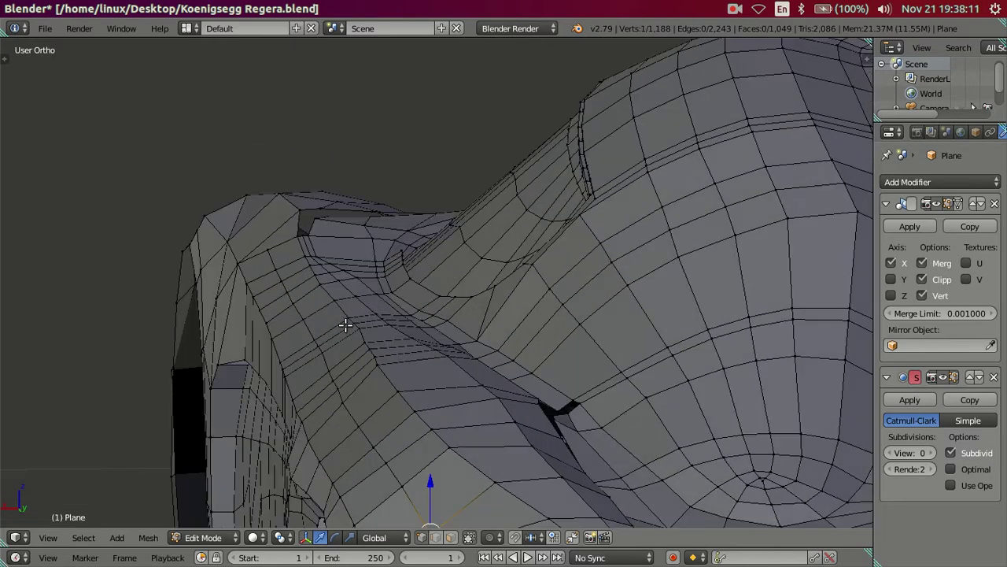
{"action": "right_click", "coordinate": [273, 248], "text": "alt"}
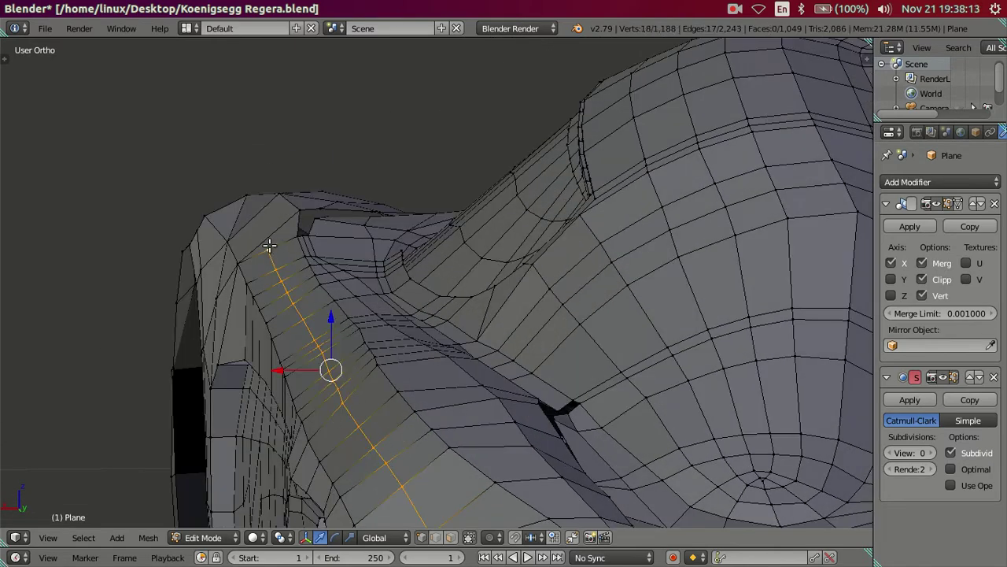
{"action": "middle_click_drag", "start_coordinate": [251, 225], "coordinate": [277, 248]}
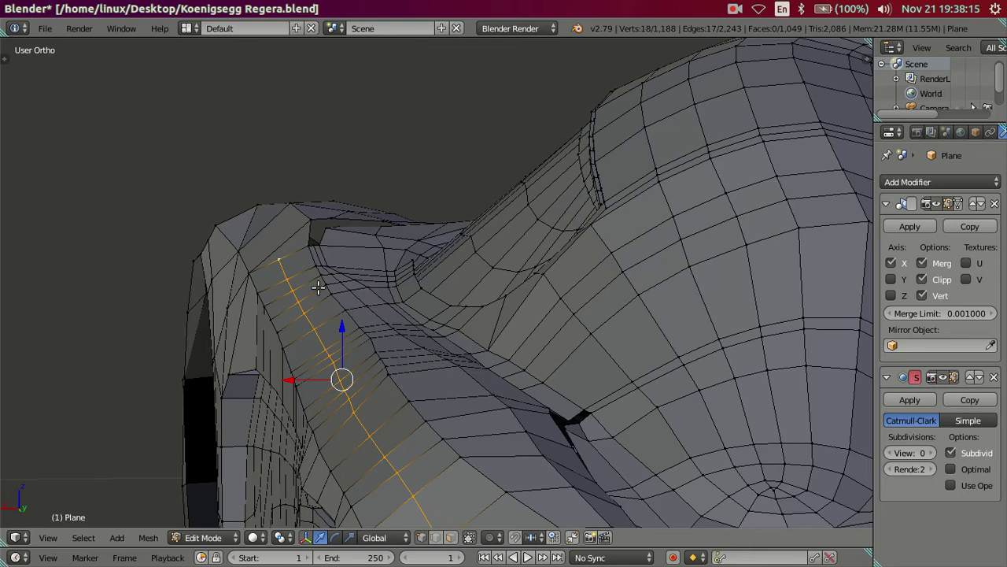
{"action": "middle_click_drag", "start_coordinate": [318, 288], "coordinate": [330, 316]}
{"action": "left_click_drag", "start_coordinate": [312, 394], "coordinate": [303, 391]}
{"action": "left_click_drag", "start_coordinate": [347, 349], "coordinate": [352, 345]}
{"action": "left_click_drag", "start_coordinate": [301, 391], "coordinate": [305, 387]}
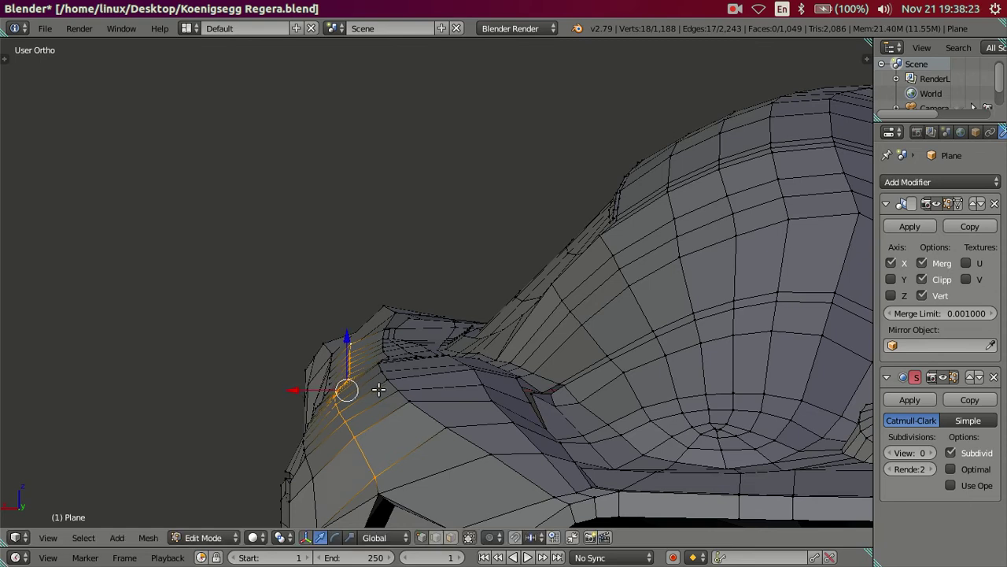
{"action": "key", "text": "KP_8"}
{"action": "key", "text": "KP_8"}
{"action": "key", "text": "KP_8"}
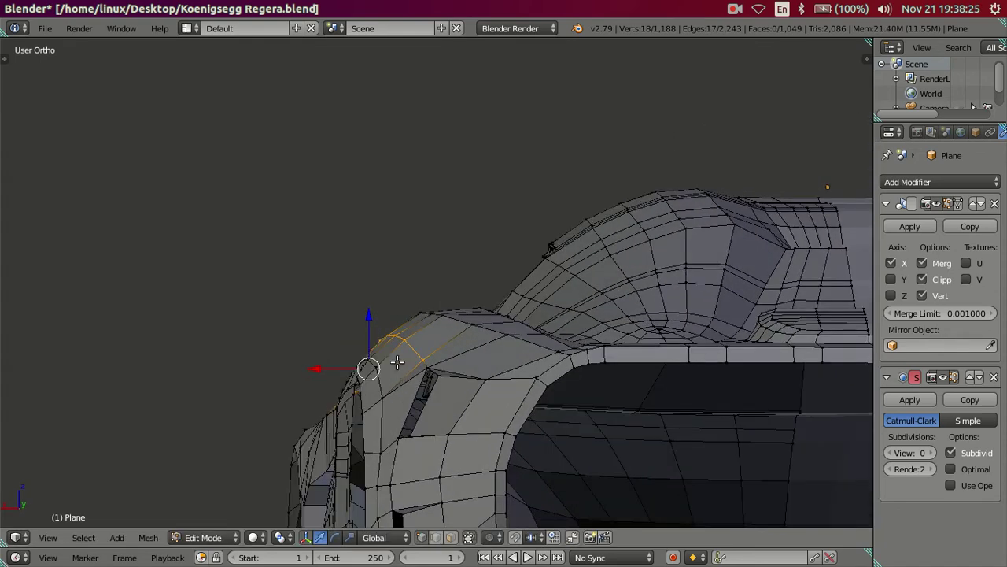
{"action": "left_click_drag", "start_coordinate": [370, 317], "coordinate": [373, 322]}
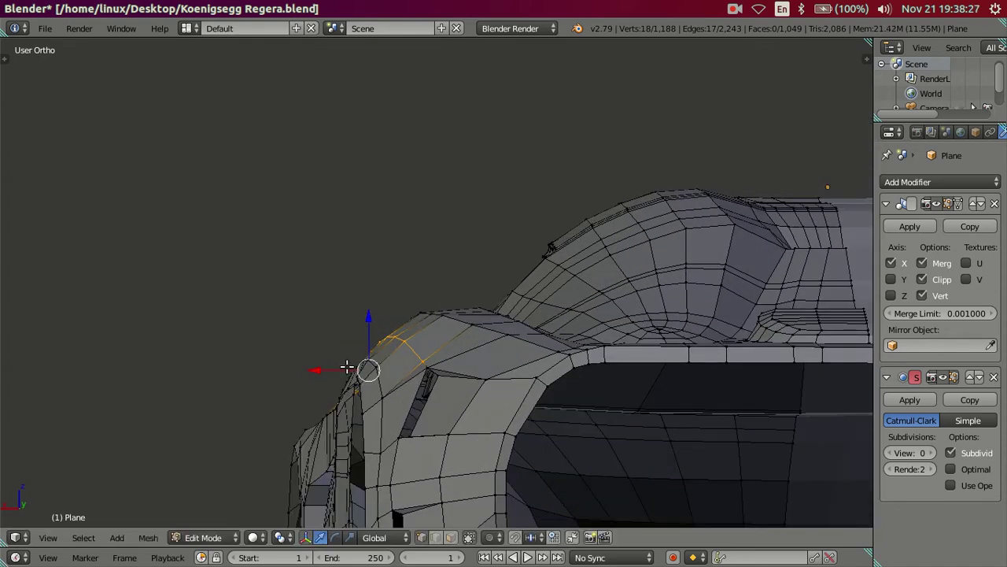
Step: Review the car front in Object Mode, then return to Edit Mode
{"action": "middle_click_drag", "start_coordinate": [425, 378], "coordinate": [498, 403]}
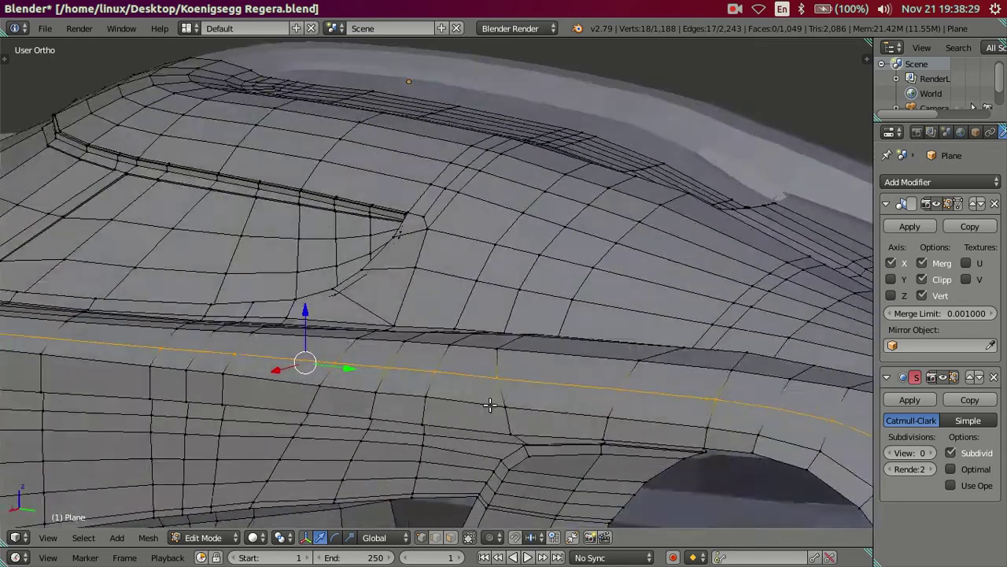
{"action": "key", "text": "Tab"}
{"action": "scroll", "coordinate": [503, 408], "scroll_direction": "up", "scroll_amount": 2}
{"action": "scroll", "coordinate": [550, 401], "scroll_direction": "down", "scroll_amount": 4}
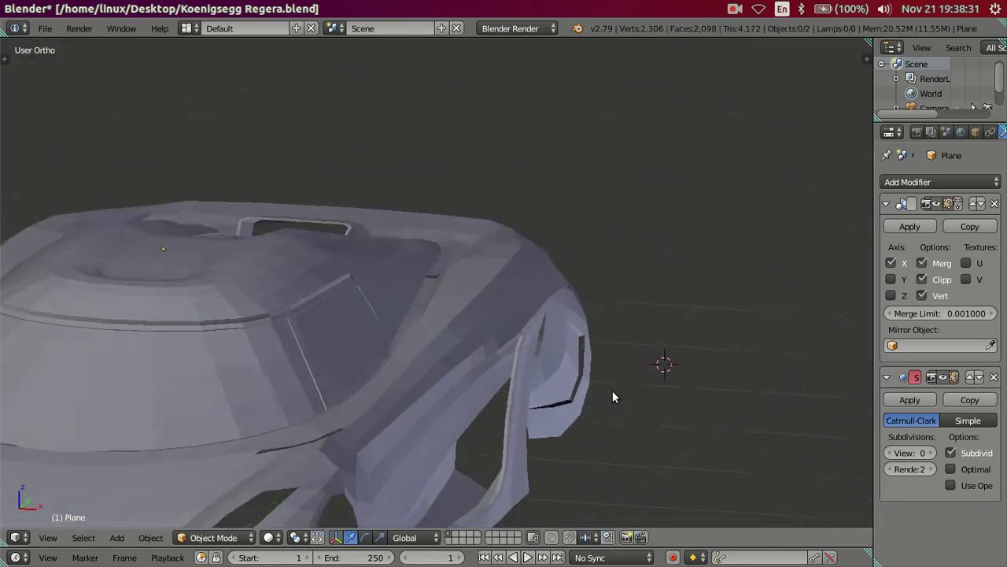
{"action": "middle_click_drag", "start_coordinate": [612, 390], "coordinate": [624, 396]}
{"action": "key", "text": "Tab"}
{"action": "mouse_move", "coordinate": [553, 348]}
{"action": "middle_mouse_down"}
{"action": "mouse_move", "coordinate": [266, 315]}
{"action": "mouse_move", "coordinate": [432, 360]}
{"action": "middle_mouse_up"}
Step: Pick a fender vertex and inspect it from several numpad view angles
{"action": "key", "text": "a"}
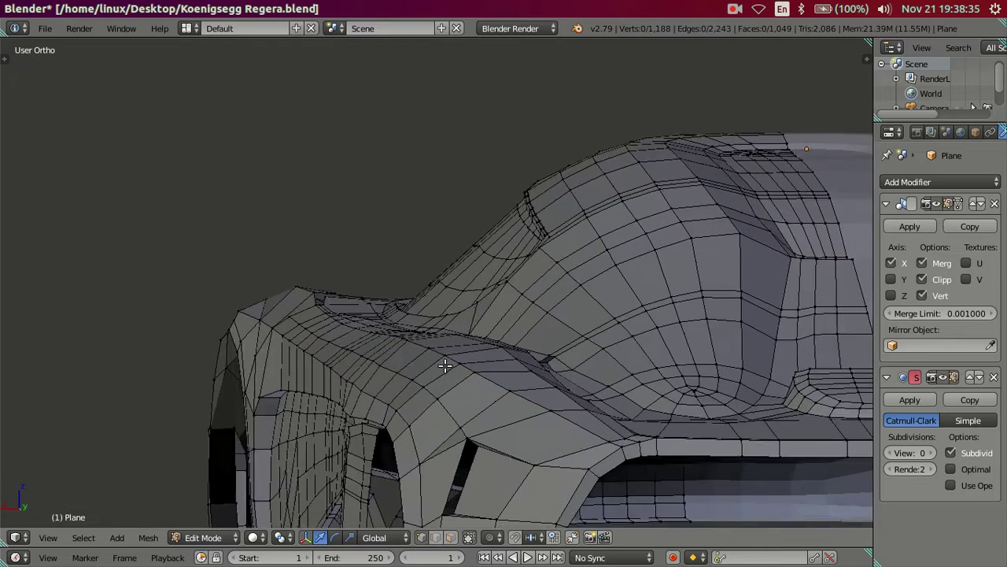
{"action": "scroll", "coordinate": [433, 360], "scroll_direction": "up", "scroll_amount": 4}
{"action": "right_click", "coordinate": [430, 381]}
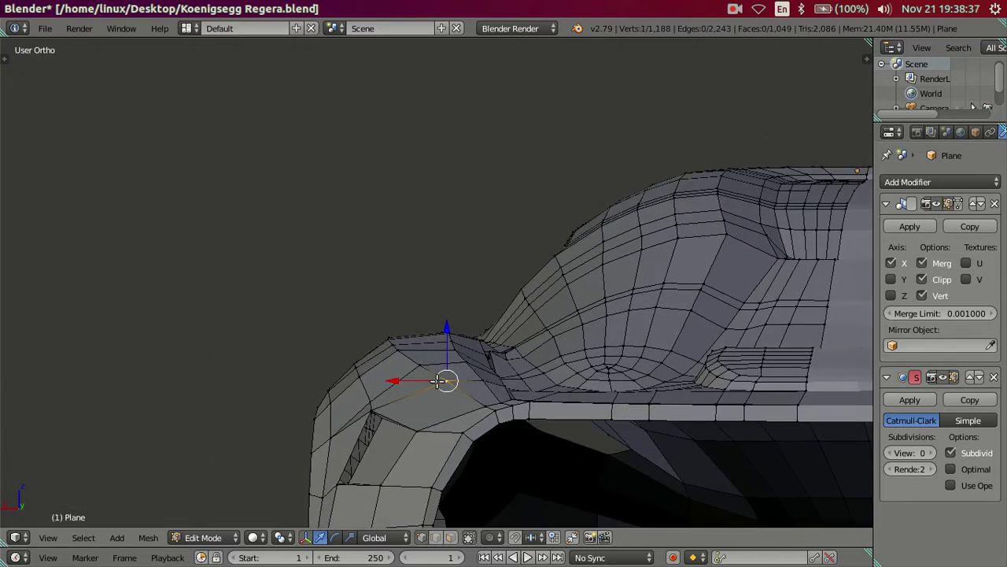
{"action": "middle_click_drag", "start_coordinate": [431, 381], "coordinate": [443, 398]}
{"action": "key", "text": "KP_8"}
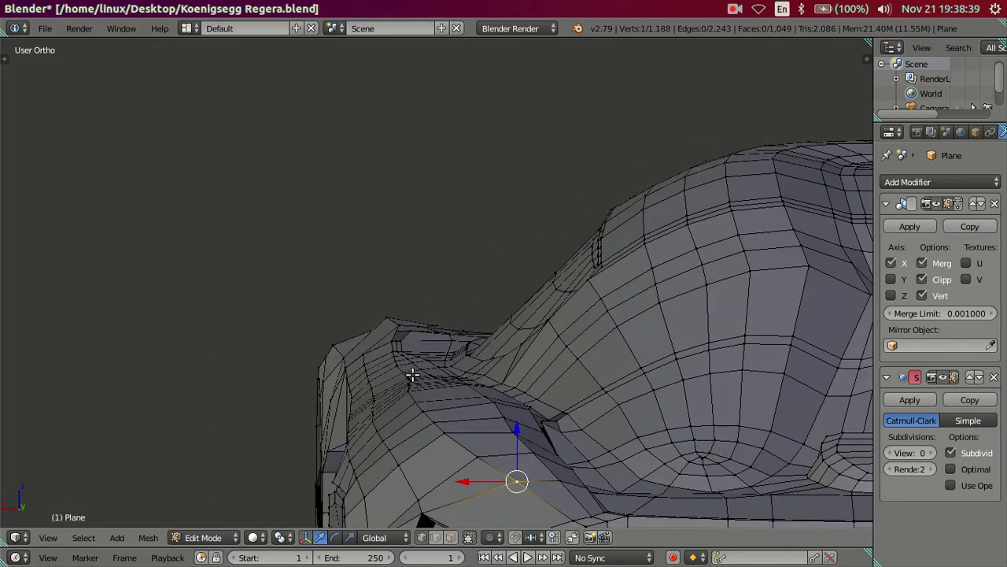
{"action": "key", "text": "KP_6"}
{"action": "key", "text": "KP_6"}
{"action": "key", "text": "KP_6"}
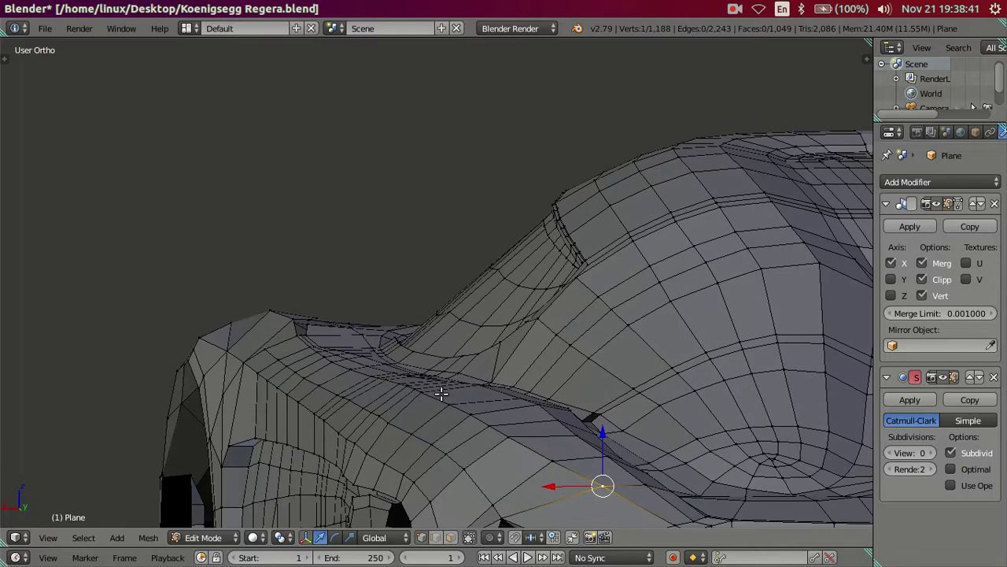
{"action": "key", "text": "KP_6"}
{"action": "key", "text": "KP_4"}
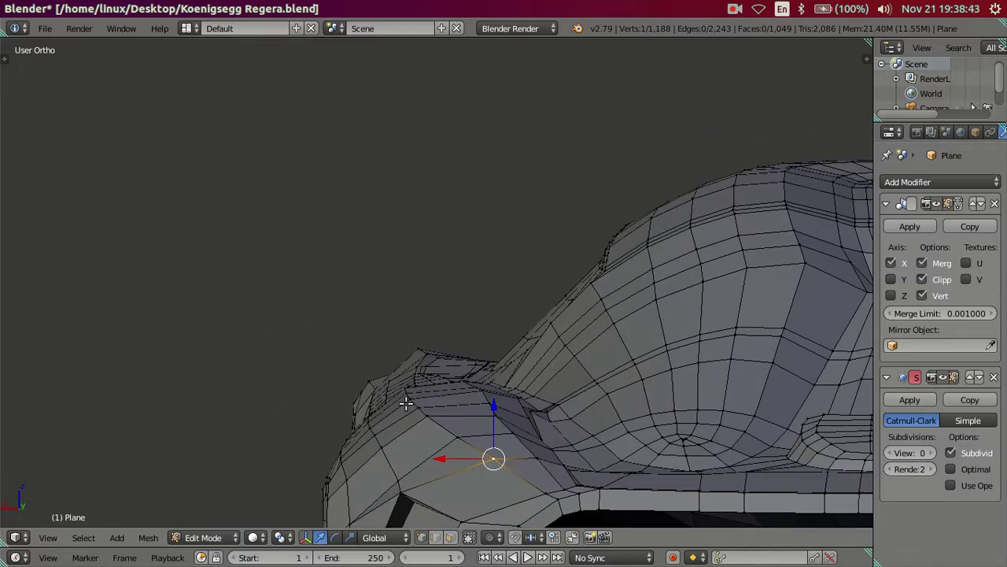
{"action": "key", "text": "a"}
{"action": "key", "text": "KP_8"}
{"action": "key", "text": "KP_4"}
{"action": "key", "text": "KP_4"}
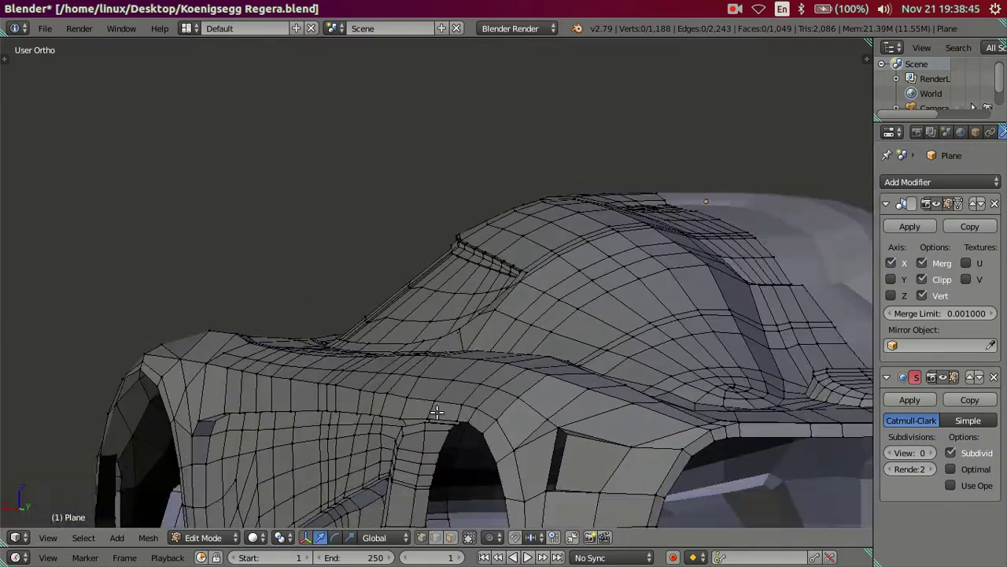
{"action": "key", "text": "KP_2"}
{"action": "key", "text": "KP_2"}
{"action": "key", "text": "KP_2"}
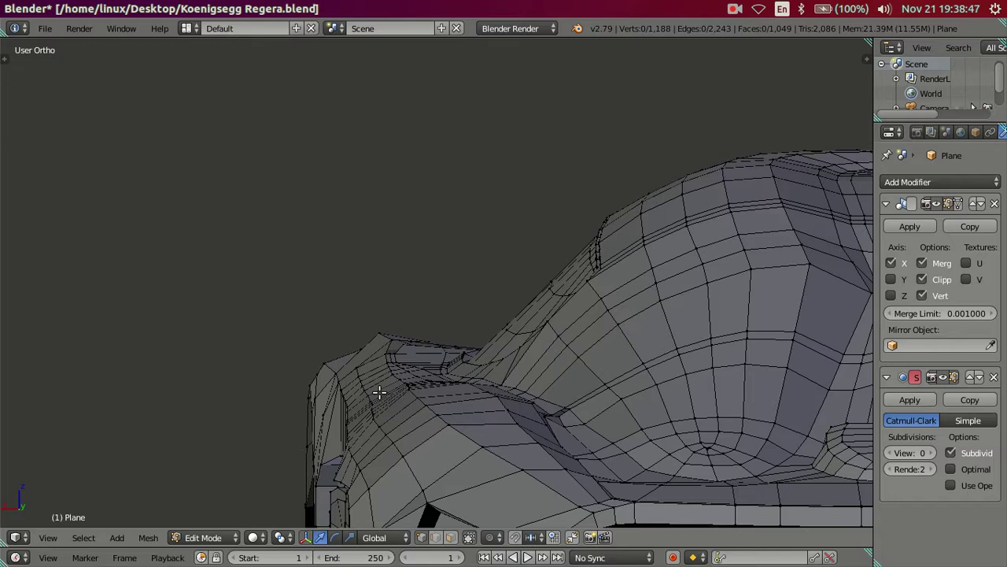
Step: Move the rear haunch edge loop vertically along Z
{"action": "right_click", "coordinate": [379, 391], "text": "alt"}
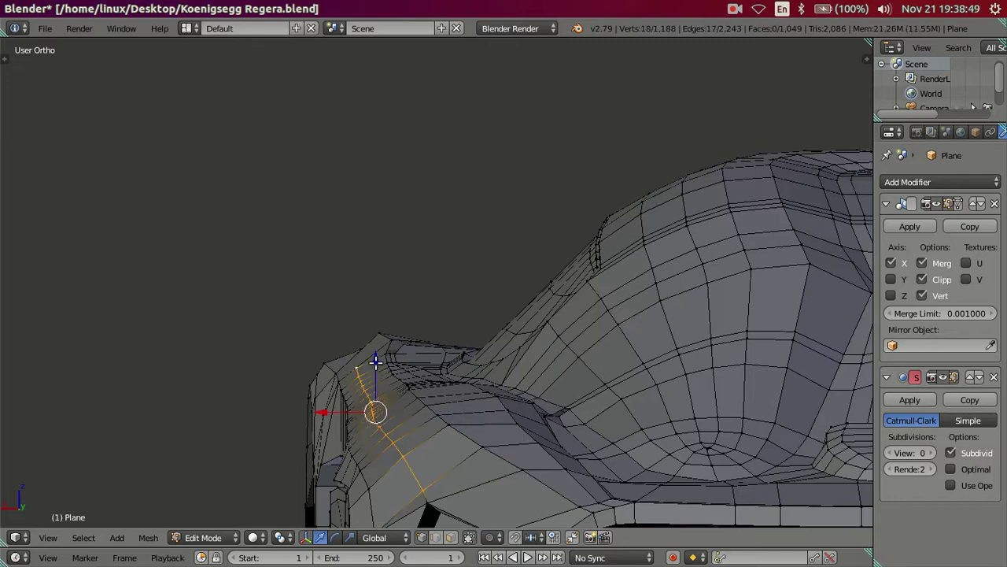
{"action": "key", "text": "g"}
{"action": "key", "text": "z"}
{"action": "key", "text": "Escape"}
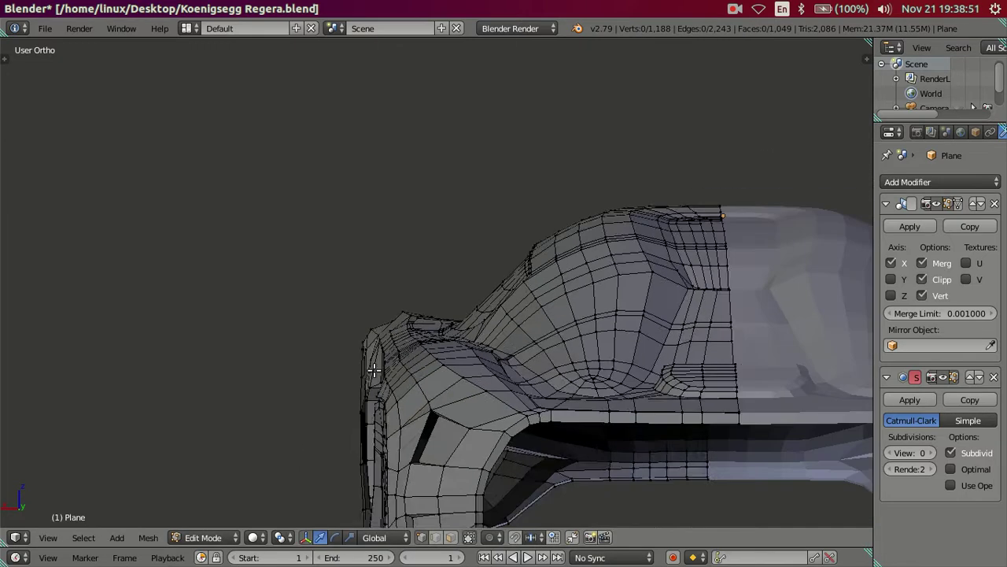
Step: Return to Object Mode and set the viewport subdivision level to 2
{"action": "key", "text": "Tab"}
{"action": "scroll", "coordinate": [374, 376], "scroll_direction": "down", "scroll_amount": 3}
{"action": "mouse_move", "coordinate": [374, 373]}
{"action": "middle_mouse_down"}
{"action": "mouse_move", "coordinate": [456, 391]}
{"action": "mouse_move", "coordinate": [613, 400]}
{"action": "mouse_move", "coordinate": [560, 404]}
{"action": "middle_mouse_up"}
{"action": "left_click", "coordinate": [934, 453]}
{"action": "left_click", "coordinate": [934, 452]}
{"action": "mouse_move", "coordinate": [685, 339]}
{"action": "middle_mouse_down"}
{"action": "mouse_move", "coordinate": [597, 368]}
{"action": "mouse_move", "coordinate": [521, 352]}
{"action": "mouse_move", "coordinate": [485, 321]}
{"action": "mouse_move", "coordinate": [435, 309]}
{"action": "mouse_move", "coordinate": [400, 317]}
{"action": "mouse_move", "coordinate": [391, 354]}
{"action": "mouse_move", "coordinate": [393, 335]}
{"action": "mouse_move", "coordinate": [735, 377]}
{"action": "mouse_move", "coordinate": [423, 289]}
{"action": "mouse_move", "coordinate": [494, 400]}
{"action": "mouse_move", "coordinate": [405, 250]}
{"action": "middle_mouse_up"}
Step: Set viewport subdivision back to 0 and edit the mesh from top view
{"action": "left_click", "coordinate": [889, 453]}
{"action": "left_click", "coordinate": [889, 452]}
{"action": "middle_click_drag", "start_coordinate": [522, 267], "coordinate": [563, 366], "text": "shift"}
{"action": "scroll", "coordinate": [475, 354], "scroll_direction": "up", "scroll_amount": 3}
{"action": "key", "text": "Tab"}
{"action": "scroll", "coordinate": [475, 354], "scroll_direction": "up", "scroll_amount": 2}
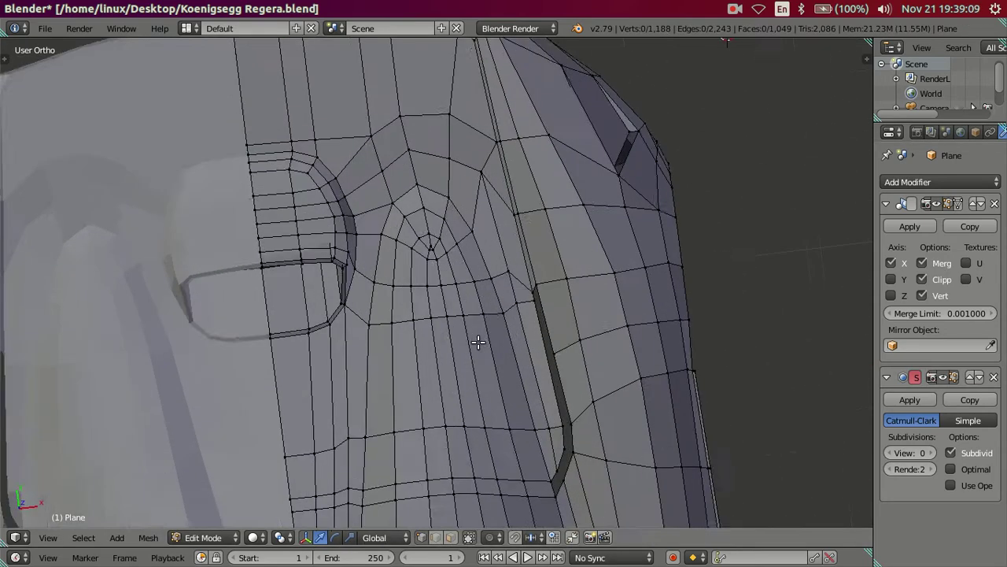
{"action": "scroll", "coordinate": [484, 339], "scroll_direction": "down", "scroll_amount": 1}
{"action": "scroll", "coordinate": [500, 324], "scroll_direction": "down", "scroll_amount": 1}
{"action": "key", "text": "KP_7"}
{"action": "scroll", "coordinate": [499, 324], "scroll_direction": "up", "scroll_amount": 1}
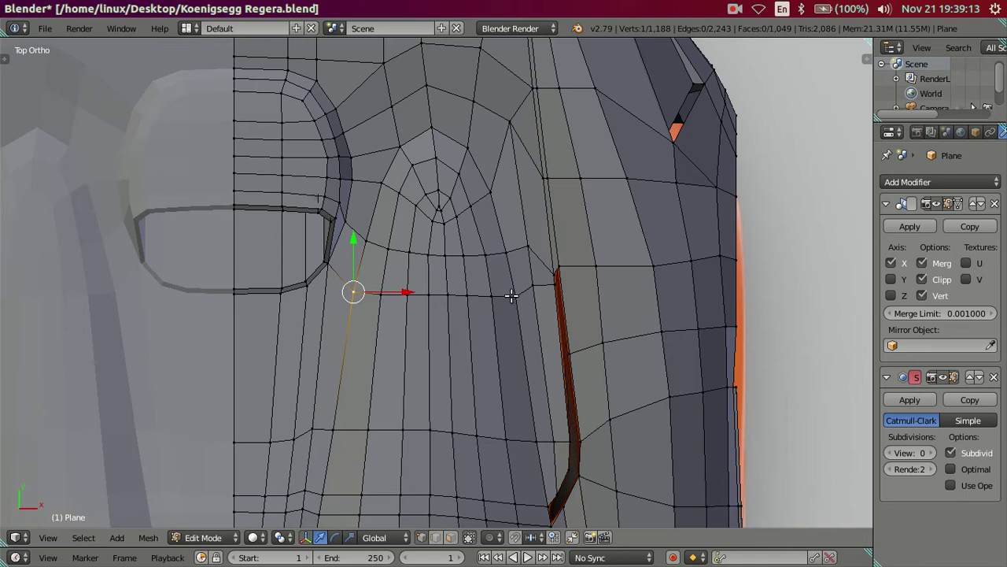
Step: Select the rear deck face strip behind the engine cover and narrow it along X
{"action": "left_click", "coordinate": [513, 296], "text": "shift"}
{"action": "key", "text": "alt+z"}
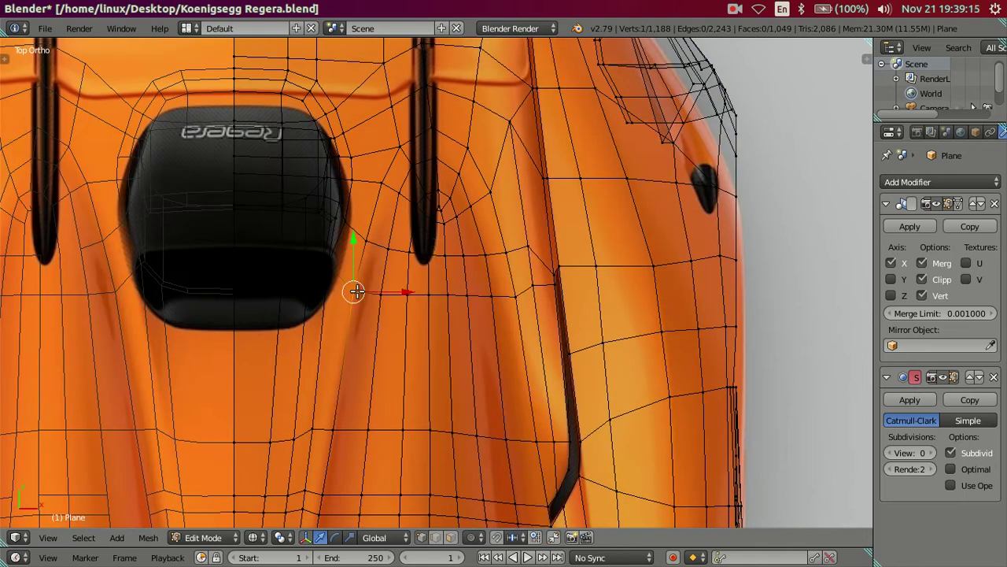
{"action": "left_click", "coordinate": [512, 296], "text": "alt"}
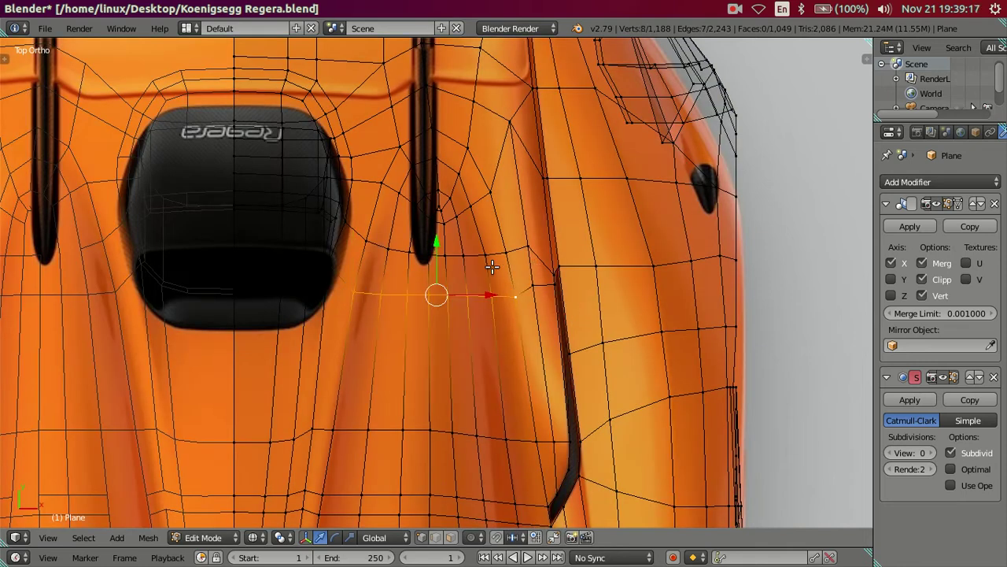
{"action": "key", "text": "alt+z"}
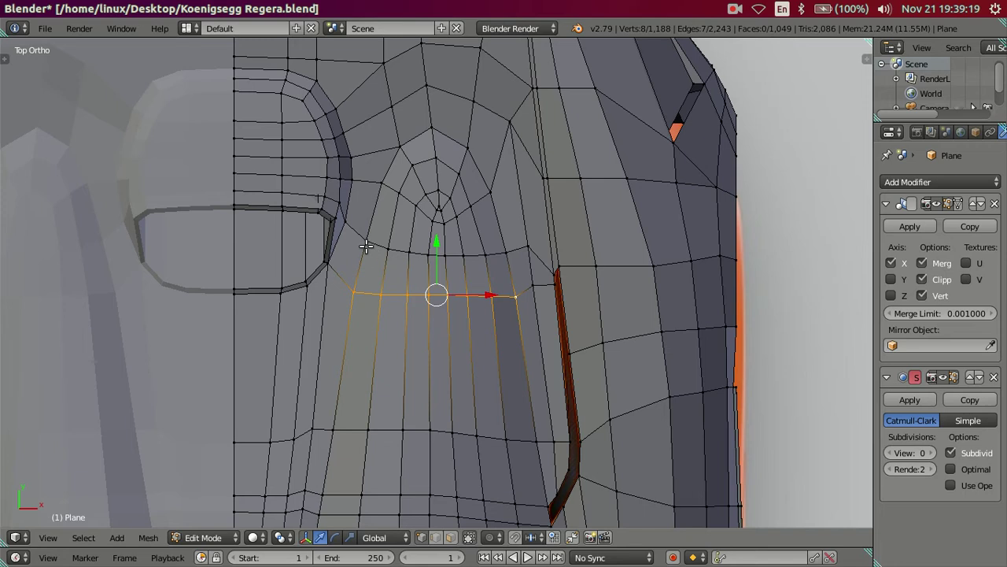
{"action": "left_click", "coordinate": [510, 266], "text": "alt+shift"}
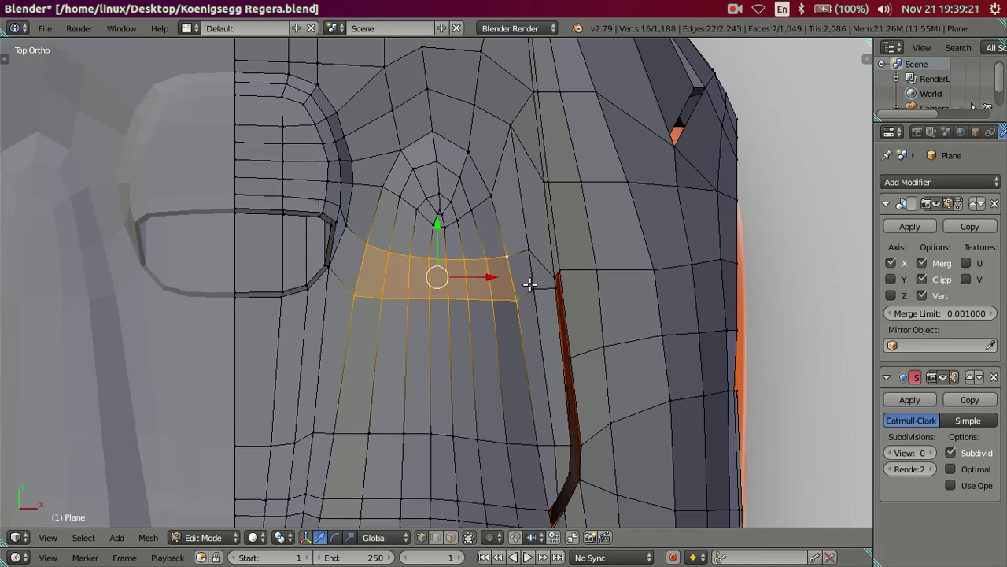
{"action": "scroll", "coordinate": [533, 285], "scroll_direction": "up", "scroll_amount": 2, "text": "shift"}
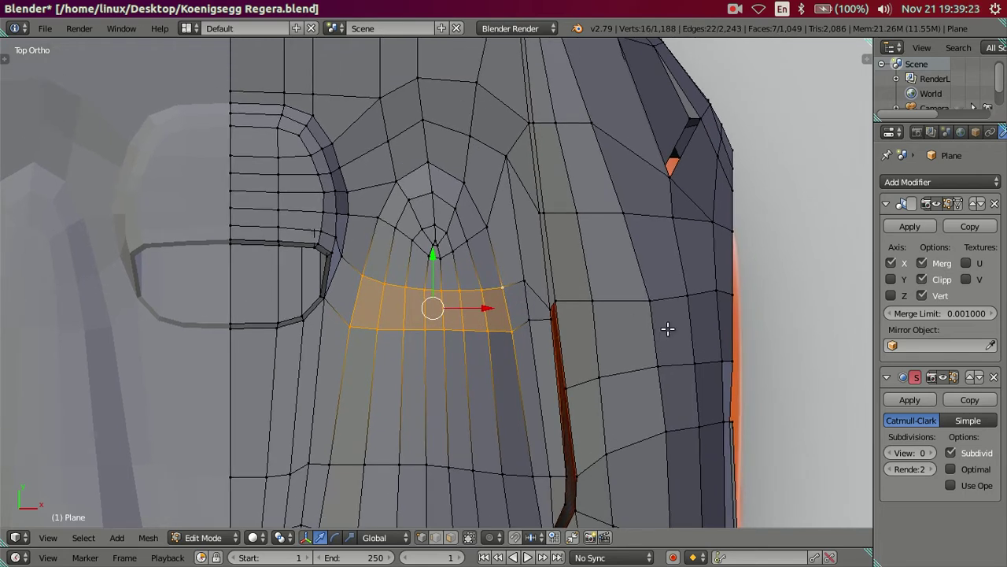
{"action": "key", "text": "s"}
{"action": "key", "text": "x"}
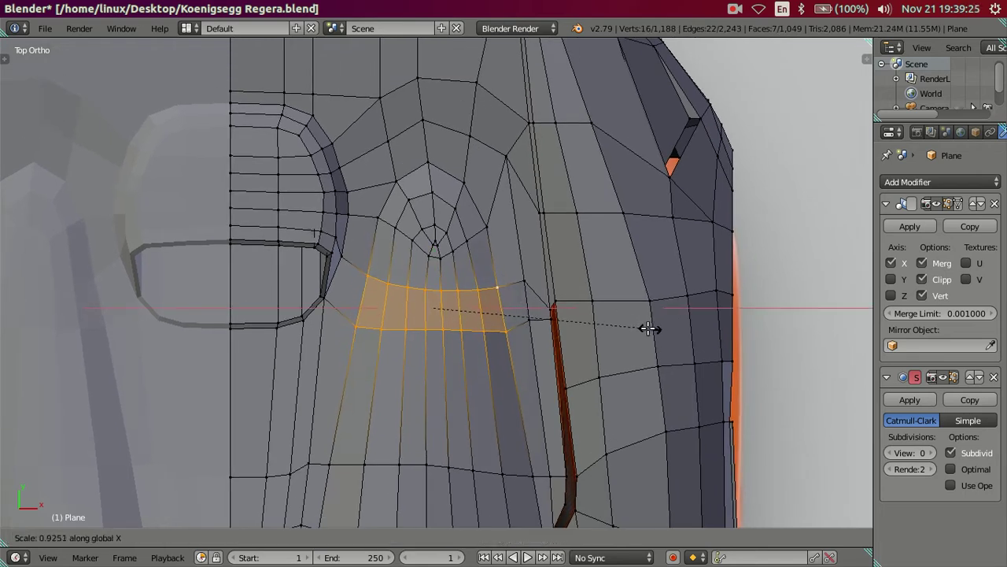
{"action": "left_click", "coordinate": [646, 329]}
Step: Circle-select the disc of faces around the pole and narrow it along X
{"action": "key", "text": "a"}
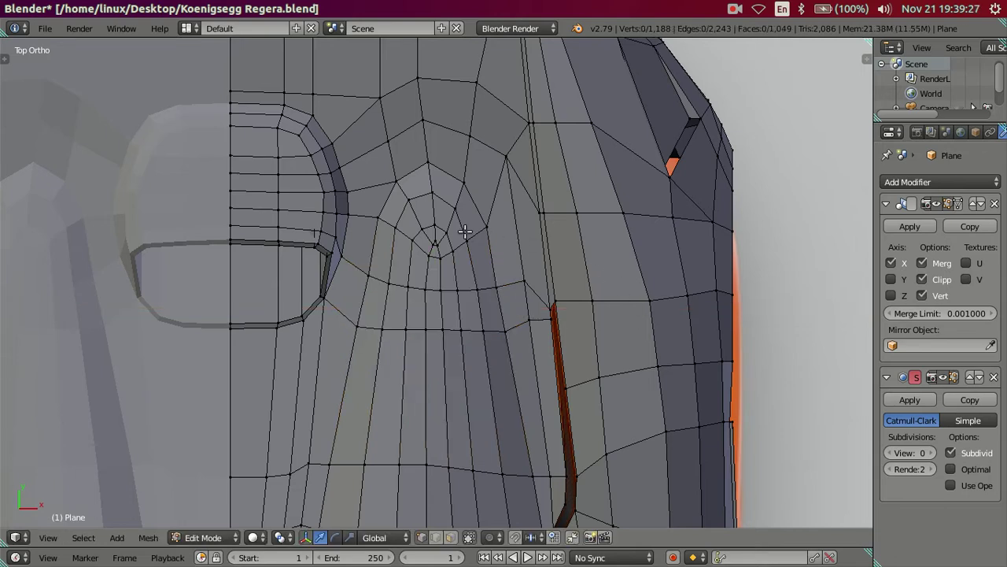
{"action": "key", "text": "c"}
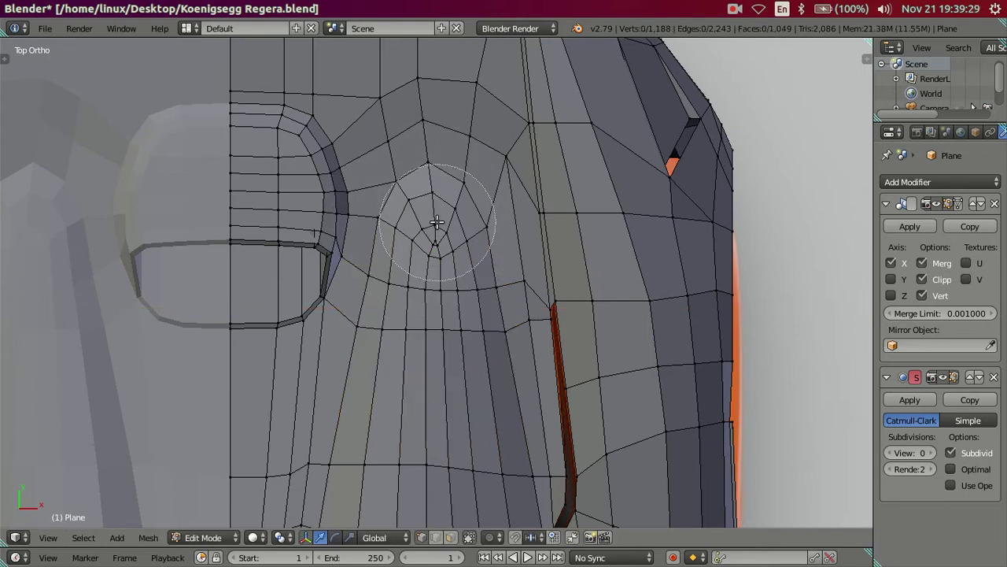
{"action": "left_click", "coordinate": [428, 219]}
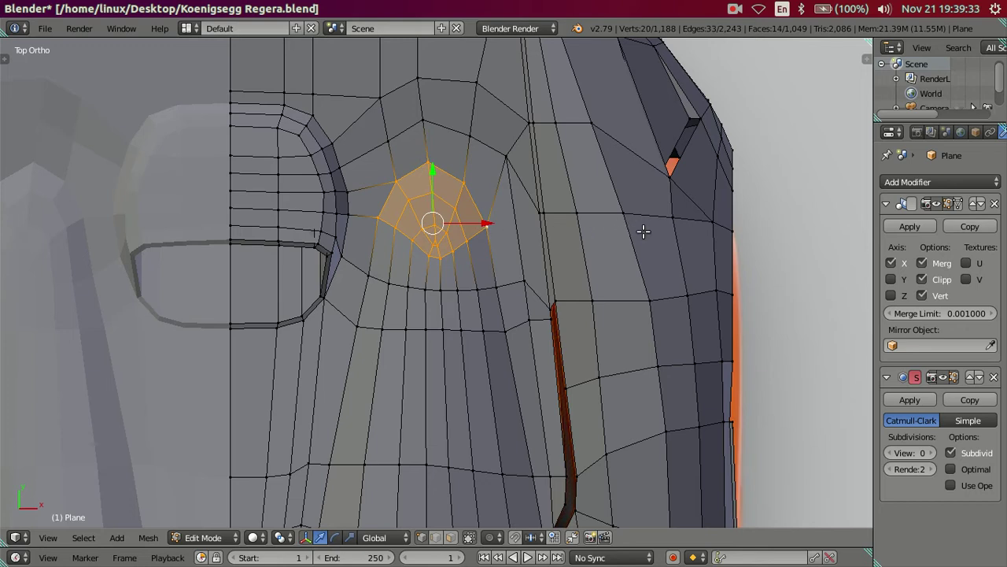
{"action": "key", "text": "s"}
{"action": "key", "text": "x"}
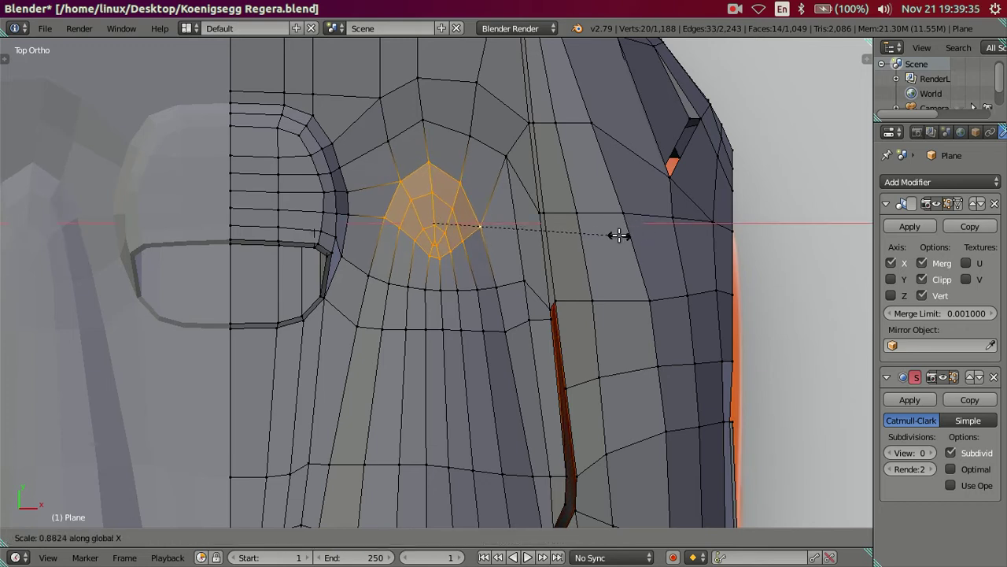
{"action": "left_click", "coordinate": [619, 235]}
{"action": "scroll", "coordinate": [439, 230], "scroll_direction": "down", "scroll_amount": 2}
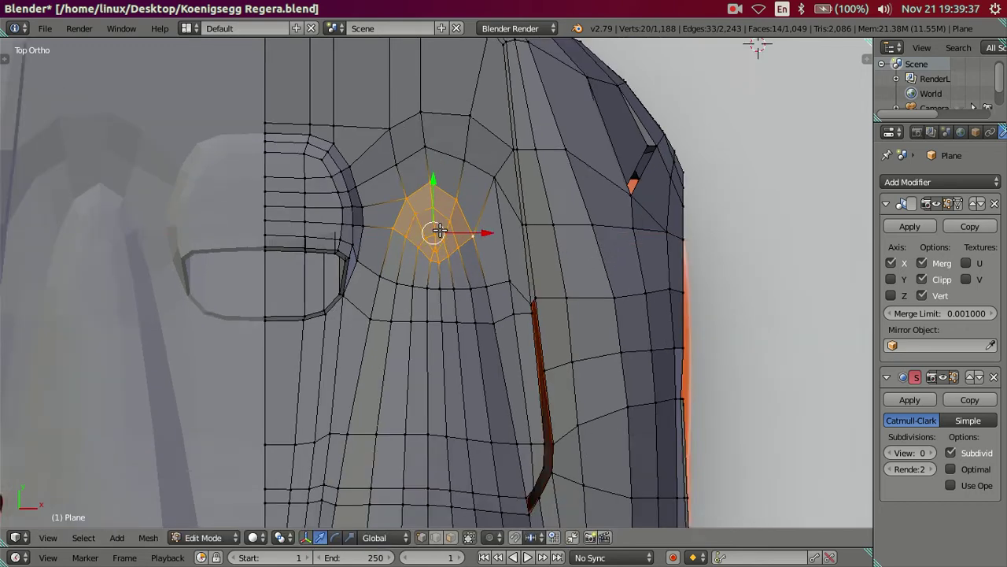
{"action": "scroll", "coordinate": [439, 230], "scroll_direction": "up", "scroll_amount": 2}
Step: Clear the selection, return to Object Mode and orbit to a front-facing view
{"action": "key", "text": "a"}
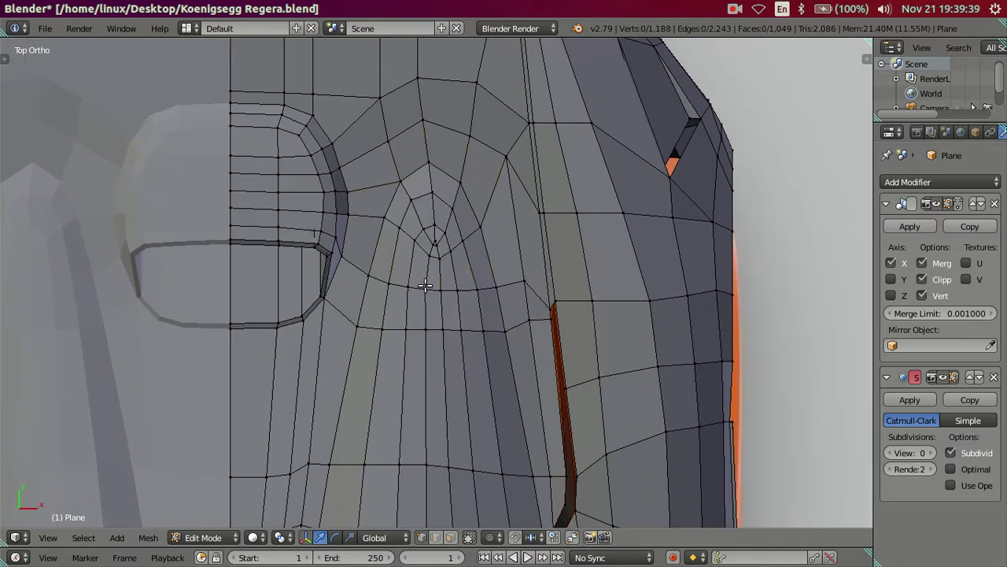
{"action": "scroll", "coordinate": [572, 380], "scroll_direction": "up", "scroll_amount": 2}
{"action": "middle_click_drag", "start_coordinate": [571, 380], "coordinate": [519, 281]}
{"action": "scroll", "coordinate": [454, 275], "scroll_direction": "down", "scroll_amount": 3}
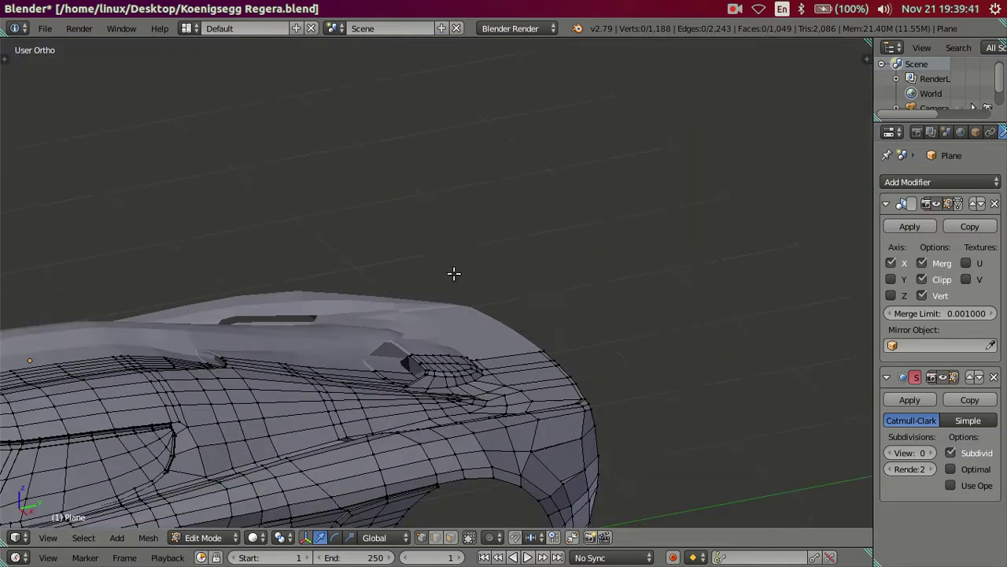
{"action": "key", "text": "Tab"}
{"action": "scroll", "coordinate": [552, 441], "scroll_direction": "up", "scroll_amount": 3}
{"action": "mouse_move", "coordinate": [553, 441]}
{"action": "middle_mouse_down"}
{"action": "mouse_move", "coordinate": [559, 461]}
{"action": "mouse_move", "coordinate": [560, 449]}
{"action": "mouse_move", "coordinate": [653, 488]}
{"action": "mouse_move", "coordinate": [668, 472]}
{"action": "mouse_move", "coordinate": [669, 413]}
{"action": "mouse_move", "coordinate": [693, 360]}
{"action": "mouse_move", "coordinate": [789, 351]}
{"action": "mouse_move", "coordinate": [816, 367]}
{"action": "mouse_move", "coordinate": [829, 316]}
{"action": "mouse_move", "coordinate": [825, 367]}
{"action": "mouse_move", "coordinate": [605, 378]}
{"action": "mouse_move", "coordinate": [685, 362]}
{"action": "mouse_move", "coordinate": [691, 391]}
{"action": "mouse_move", "coordinate": [601, 308]}
{"action": "mouse_move", "coordinate": [483, 394]}
{"action": "mouse_move", "coordinate": [454, 317]}
{"action": "mouse_move", "coordinate": [398, 304]}
{"action": "mouse_move", "coordinate": [380, 331]}
{"action": "mouse_move", "coordinate": [404, 301]}
{"action": "middle_mouse_up"}
{"action": "scroll", "coordinate": [483, 394], "scroll_direction": "up", "scroll_amount": 4}
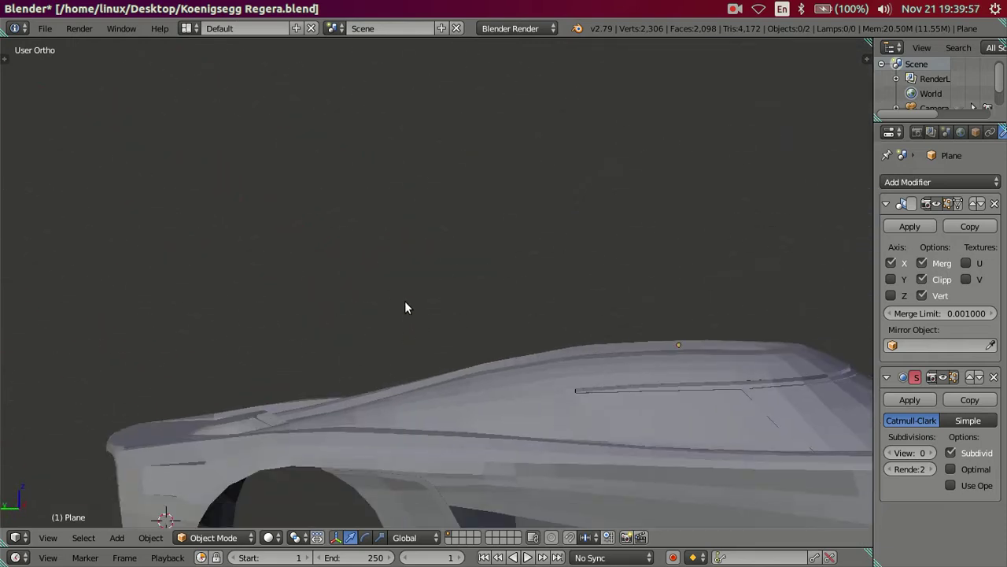
Step: Enter Edit Mode and orbit low and close to the rear deck wall
{"action": "key", "text": "Tab"}
{"action": "mouse_move", "coordinate": [404, 343]}
{"action": "middle_mouse_down"}
{"action": "mouse_move", "coordinate": [418, 411]}
{"action": "mouse_move", "coordinate": [566, 433]}
{"action": "mouse_move", "coordinate": [638, 428]}
{"action": "mouse_move", "coordinate": [645, 411]}
{"action": "mouse_move", "coordinate": [638, 427]}
{"action": "mouse_move", "coordinate": [603, 404]}
{"action": "mouse_move", "coordinate": [533, 459]}
{"action": "mouse_move", "coordinate": [517, 364]}
{"action": "middle_mouse_up"}
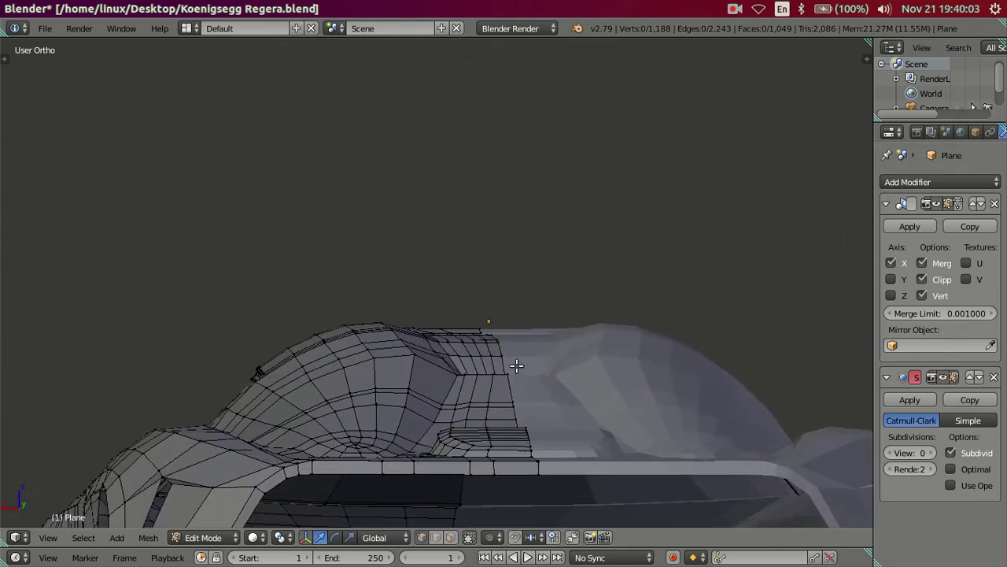
{"action": "scroll", "coordinate": [503, 366], "scroll_direction": "up", "scroll_amount": 2}
{"action": "scroll", "coordinate": [480, 352], "scroll_direction": "up", "scroll_amount": 2}
{"action": "middle_click_drag", "start_coordinate": [470, 337], "coordinate": [465, 338]}
{"action": "key", "text": "z"}
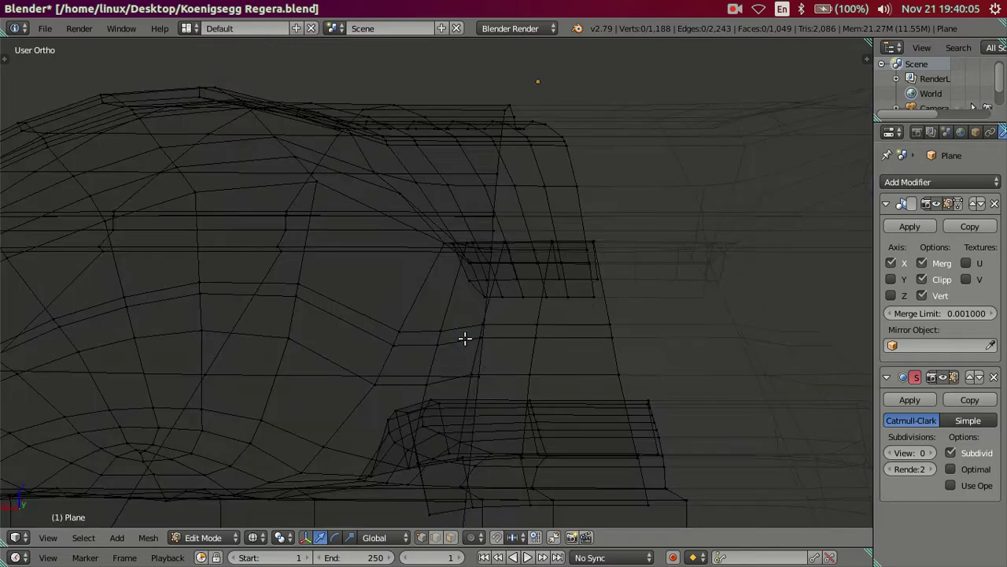
{"action": "key", "text": "z"}
{"action": "middle_click_drag", "start_coordinate": [482, 378], "coordinate": [457, 348]}
{"action": "scroll", "coordinate": [456, 348], "scroll_direction": "up", "scroll_amount": 2}
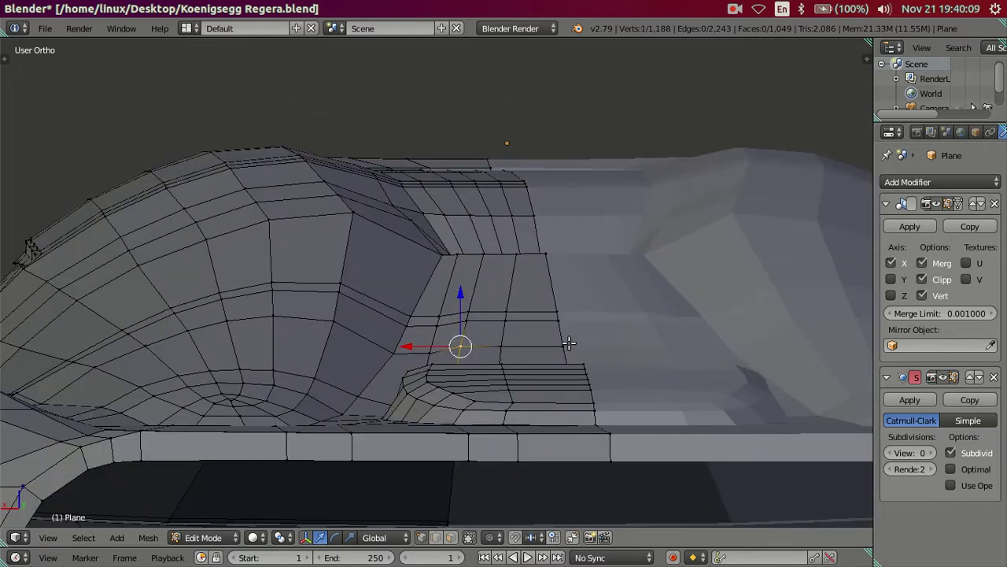
Step: Select two rear deck wall edge loops and shift the strip along Z
{"action": "right_click", "coordinate": [566, 344], "text": "alt"}
{"action": "scroll", "coordinate": [492, 354], "scroll_direction": "up", "scroll_amount": 3}
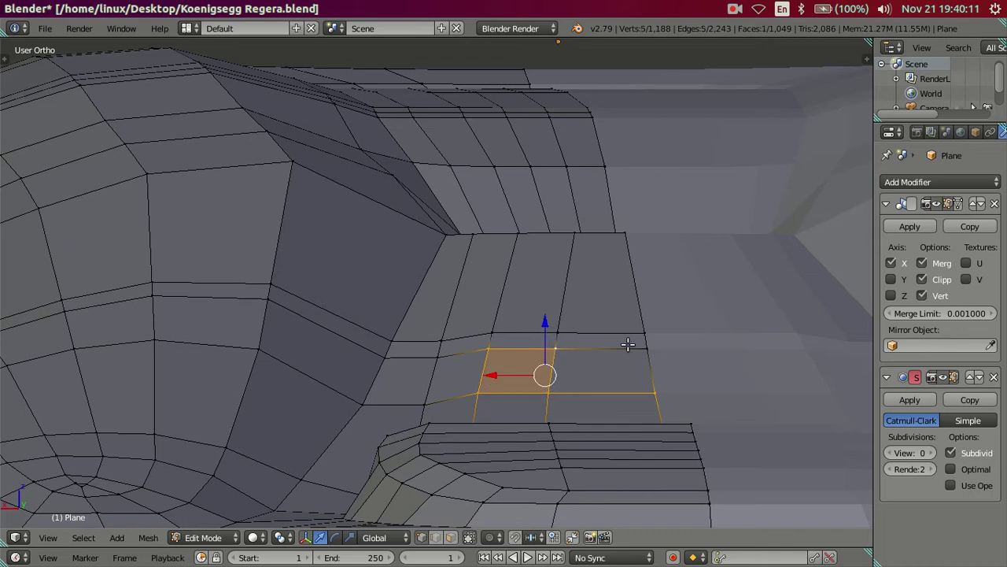
{"action": "right_click", "coordinate": [555, 333], "text": "alt+shift"}
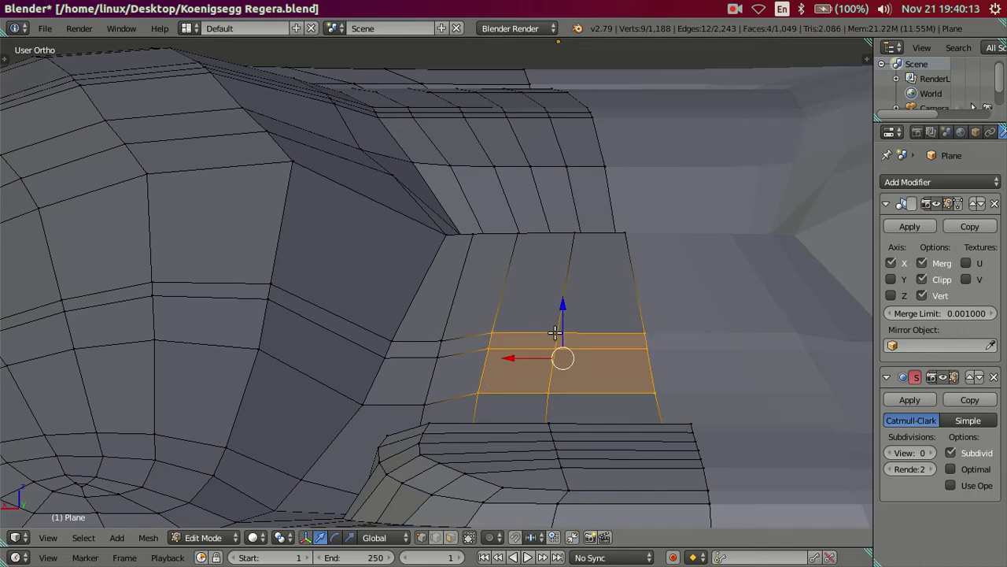
{"action": "left_click_drag", "start_coordinate": [561, 309], "coordinate": [568, 318]}
{"action": "key", "text": "a"}
Step: Return to Object Mode and orbit to view the whole car body
{"action": "mouse_move", "coordinate": [562, 359]}
{"action": "middle_mouse_down"}
{"action": "mouse_move", "coordinate": [593, 347]}
{"action": "mouse_move", "coordinate": [632, 395]}
{"action": "mouse_move", "coordinate": [555, 308]}
{"action": "mouse_move", "coordinate": [542, 307]}
{"action": "mouse_move", "coordinate": [477, 401]}
{"action": "mouse_move", "coordinate": [474, 456]}
{"action": "mouse_move", "coordinate": [414, 414]}
{"action": "mouse_move", "coordinate": [355, 391]}
{"action": "mouse_move", "coordinate": [275, 440]}
{"action": "mouse_move", "coordinate": [274, 380]}
{"action": "mouse_move", "coordinate": [351, 292]}
{"action": "middle_mouse_up"}
{"action": "scroll", "coordinate": [364, 186], "scroll_direction": "down", "scroll_amount": 3}
{"action": "scroll", "coordinate": [365, 216], "scroll_direction": "down", "scroll_amount": 3}
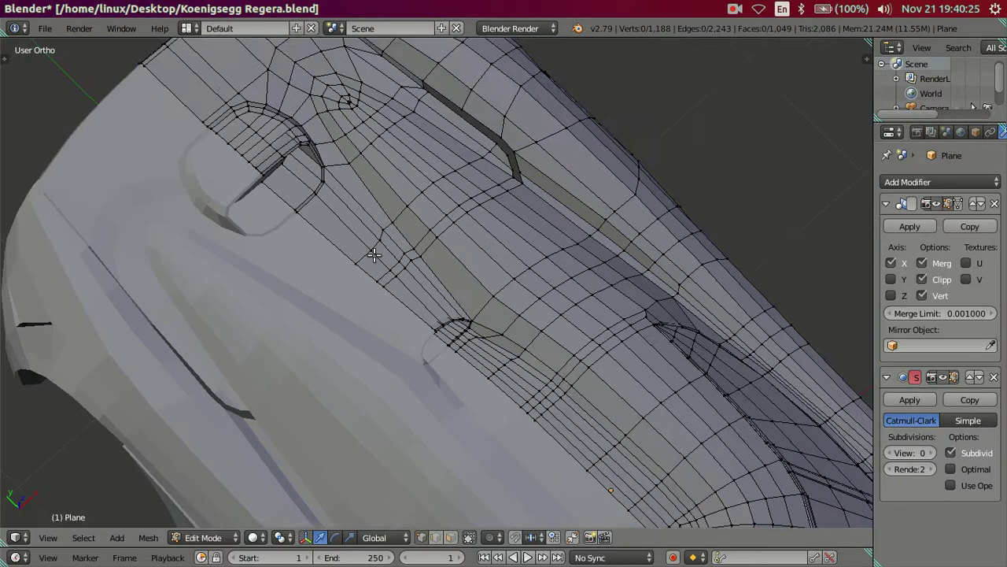
{"action": "key", "text": "Tab"}
{"action": "mouse_move", "coordinate": [514, 269]}
{"action": "middle_mouse_down"}
{"action": "mouse_move", "coordinate": [528, 223]}
{"action": "mouse_move", "coordinate": [544, 314]}
{"action": "mouse_move", "coordinate": [468, 270]}
{"action": "mouse_move", "coordinate": [364, 279]}
{"action": "mouse_move", "coordinate": [395, 294]}
{"action": "mouse_move", "coordinate": [535, 254]}
{"action": "mouse_move", "coordinate": [580, 254]}
{"action": "mouse_move", "coordinate": [558, 231]}
{"action": "mouse_move", "coordinate": [443, 210]}
{"action": "middle_mouse_up"}
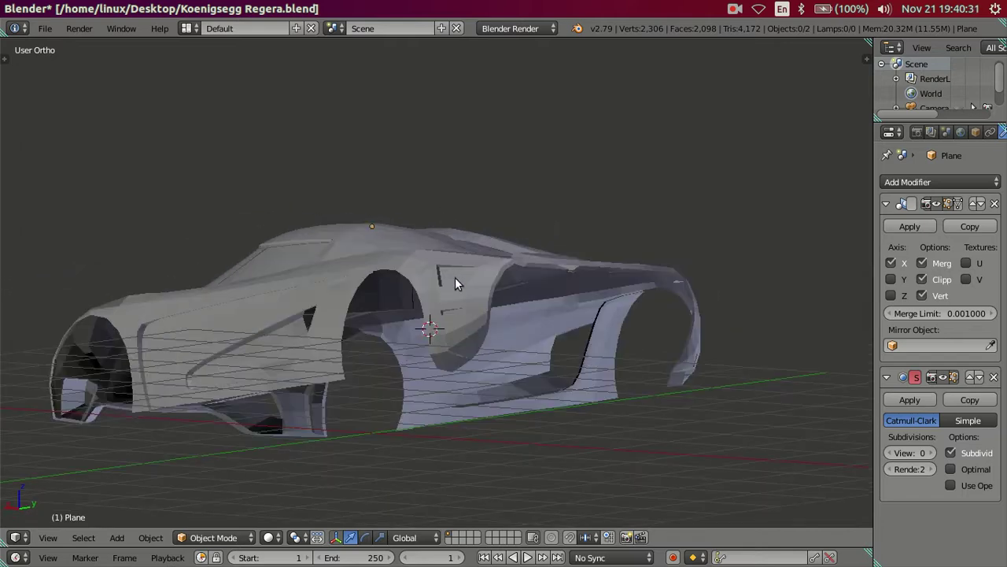
{"action": "scroll", "coordinate": [456, 281], "scroll_direction": "up", "scroll_amount": 3}
{"action": "mouse_move", "coordinate": [524, 299]}
{"action": "middle_mouse_down"}
{"action": "mouse_move", "coordinate": [517, 270]}
{"action": "mouse_move", "coordinate": [448, 317]}
{"action": "mouse_move", "coordinate": [468, 333]}
{"action": "middle_mouse_up"}
{"action": "scroll", "coordinate": [517, 270], "scroll_direction": "down", "scroll_amount": 3}
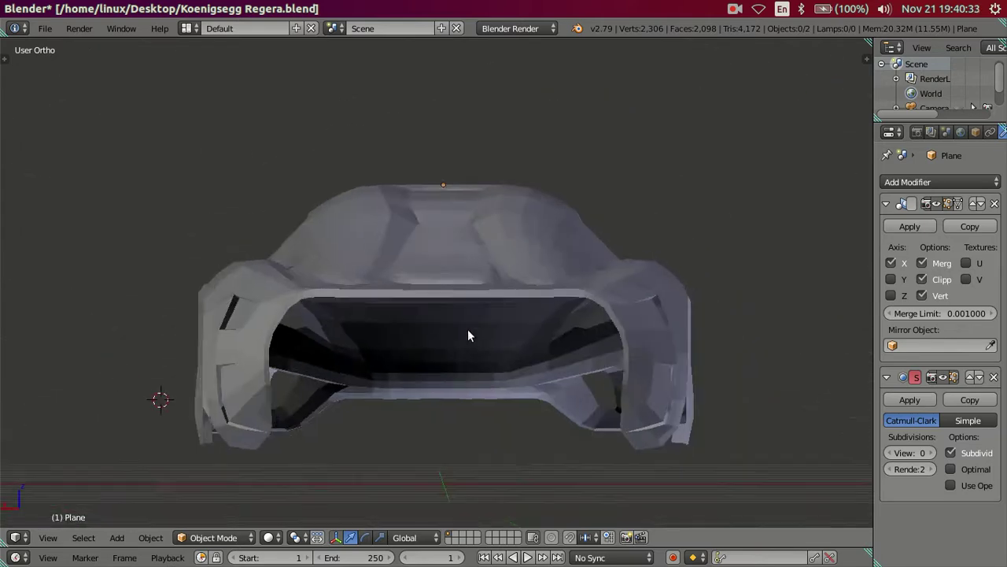
{"action": "scroll", "coordinate": [470, 328], "scroll_direction": "up", "scroll_amount": 1}
{"action": "key", "text": "ctrl+KP_1"}
{"action": "scroll", "coordinate": [410, 360], "scroll_direction": "up", "scroll_amount": 4}
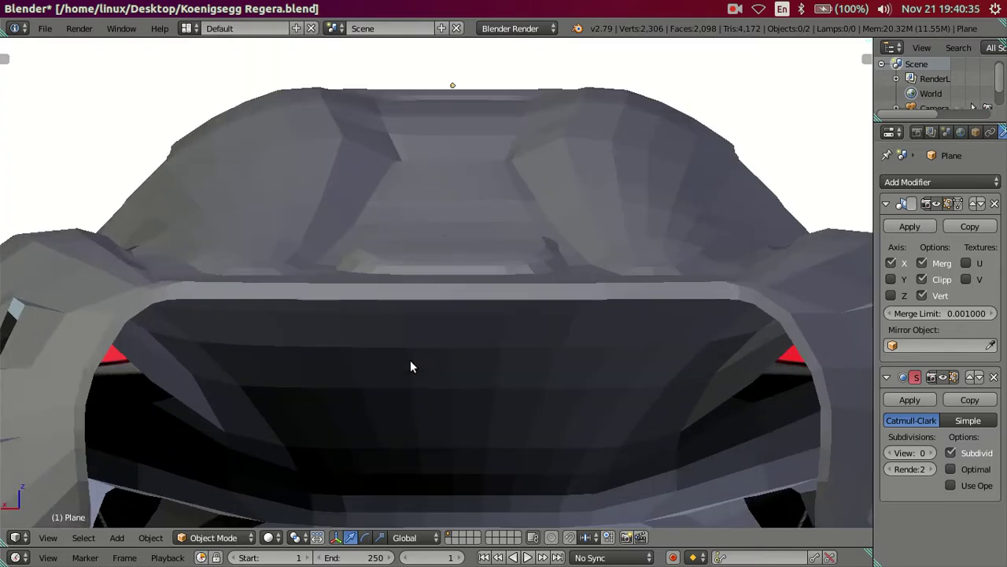
{"action": "key", "text": "z"}
{"action": "scroll", "coordinate": [410, 360], "scroll_direction": "down", "scroll_amount": 2}
{"action": "scroll", "coordinate": [441, 354], "scroll_direction": "up", "scroll_amount": 1}
{"action": "scroll", "coordinate": [441, 343], "scroll_direction": "up", "scroll_amount": 2}
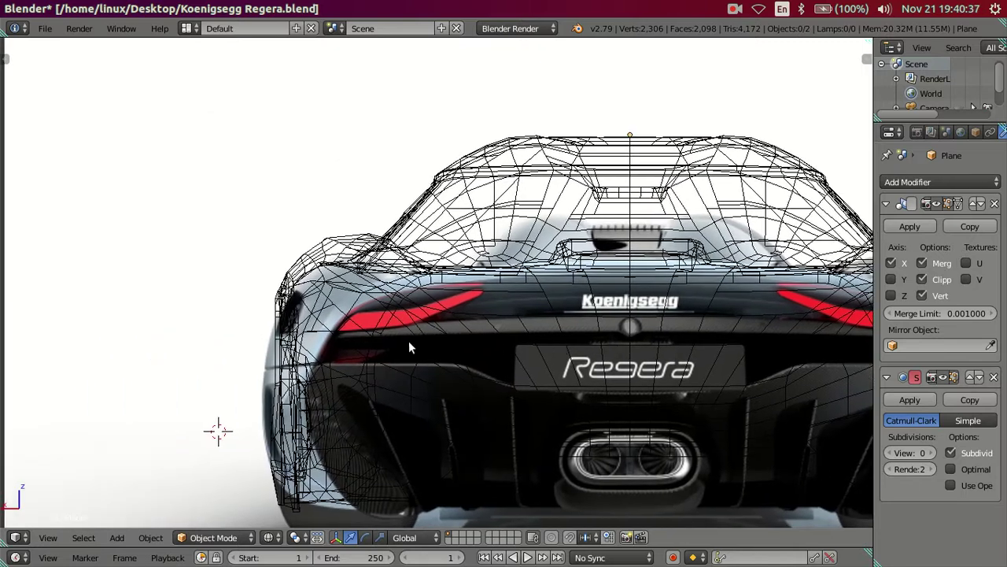
{"action": "scroll", "coordinate": [397, 337], "scroll_direction": "up", "scroll_amount": 2}
{"action": "scroll", "coordinate": [389, 335], "scroll_direction": "up", "scroll_amount": 1}
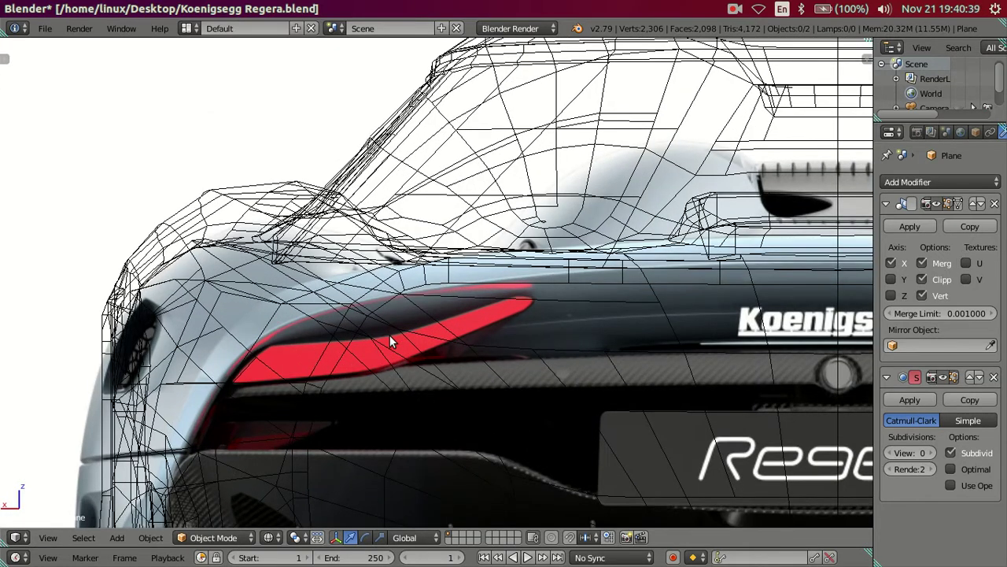
{"action": "key", "text": "z"}
{"action": "scroll", "coordinate": [391, 331], "scroll_direction": "down", "scroll_amount": 3}
{"action": "scroll", "coordinate": [406, 332], "scroll_direction": "down", "scroll_amount": 1}
{"action": "mouse_move", "coordinate": [406, 332]}
{"action": "middle_mouse_down"}
{"action": "mouse_move", "coordinate": [584, 383]}
{"action": "mouse_move", "coordinate": [441, 346]}
{"action": "middle_mouse_up"}
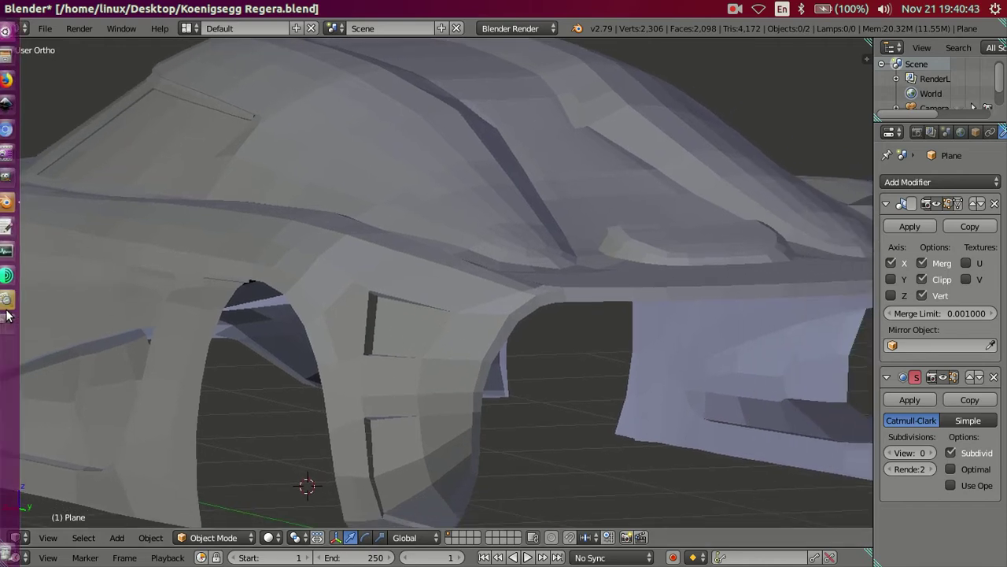
{"action": "left_click", "coordinate": [14, 299]}
{"action": "scroll", "coordinate": [388, 305], "scroll_direction": "up", "scroll_amount": 1}
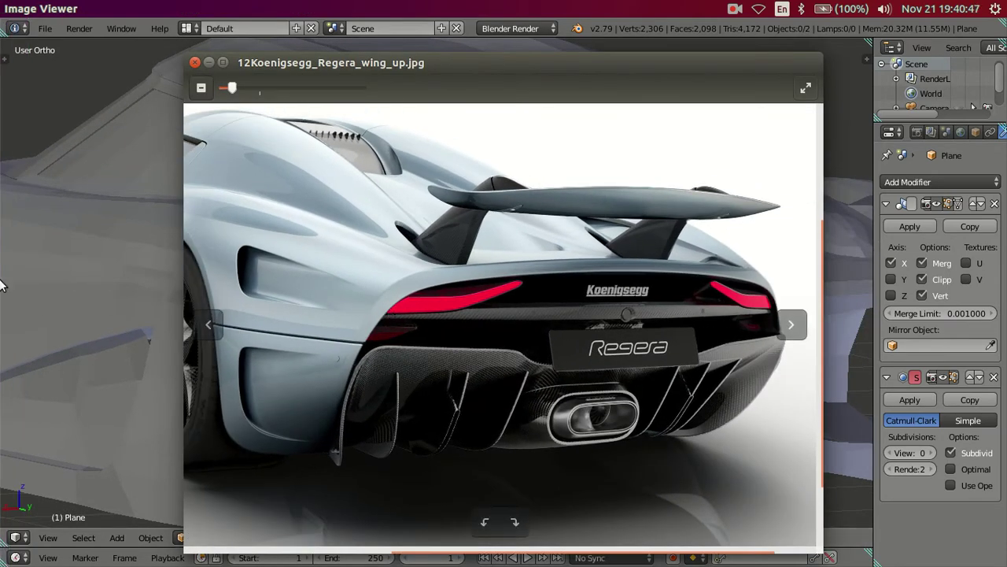
{"action": "mouse_move", "coordinate": [4, 230]}
{"action": "left_click", "coordinate": [16, 207]}
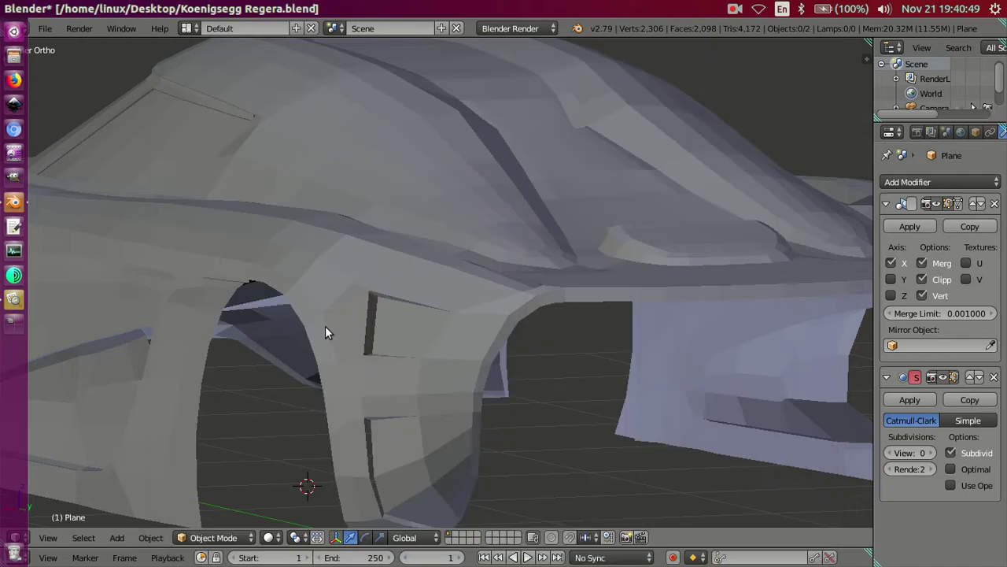
{"action": "scroll", "coordinate": [330, 328], "scroll_direction": "up", "scroll_amount": 1}
{"action": "scroll", "coordinate": [500, 295], "scroll_direction": "up", "scroll_amount": 1}
{"action": "scroll", "coordinate": [507, 315], "scroll_direction": "up", "scroll_amount": 1}
Step: In Edit Mode, select the wheel-arch rim edge loop and shift it slightly sideways along X
{"action": "key", "text": "Tab"}
{"action": "mouse_move", "coordinate": [522, 344]}
{"action": "middle_mouse_down"}
{"action": "mouse_move", "coordinate": [526, 387]}
{"action": "mouse_move", "coordinate": [522, 360]}
{"action": "mouse_move", "coordinate": [484, 337]}
{"action": "middle_mouse_up"}
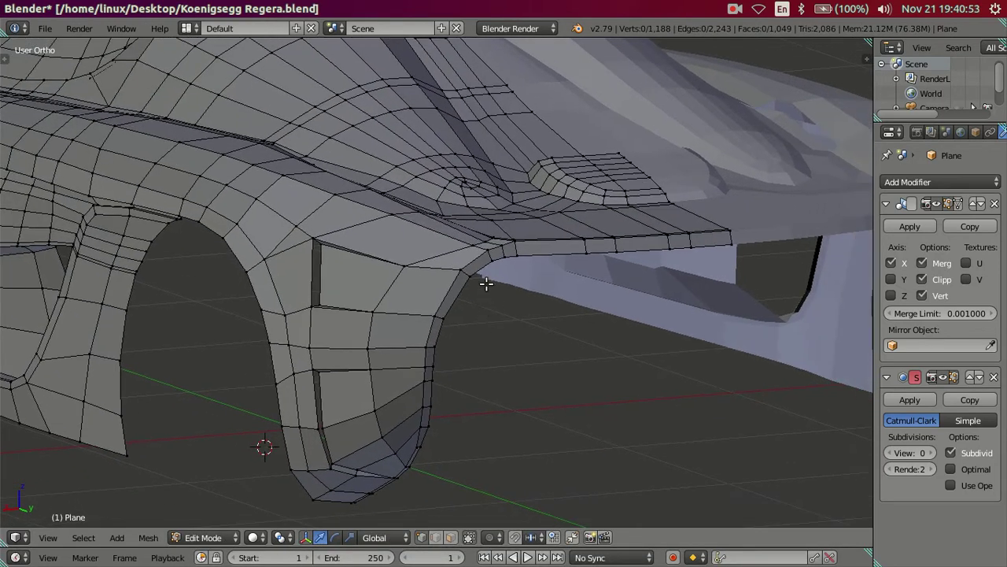
{"action": "scroll", "coordinate": [485, 284], "scroll_direction": "up", "scroll_amount": 1}
{"action": "right_click", "coordinate": [442, 359]}
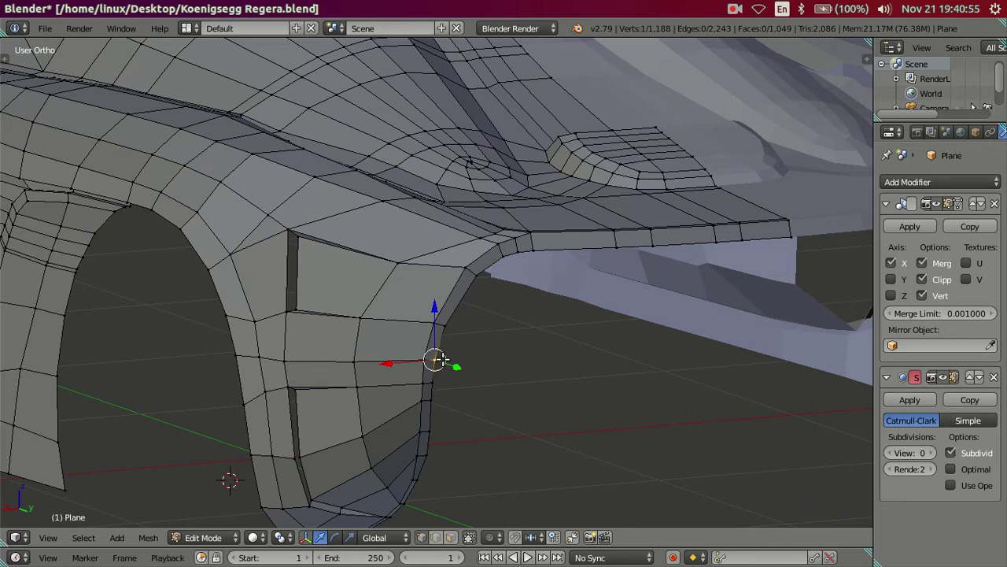
{"action": "right_click", "coordinate": [520, 255], "text": "alt"}
{"action": "scroll", "coordinate": [520, 255], "scroll_direction": "up", "scroll_amount": 2}
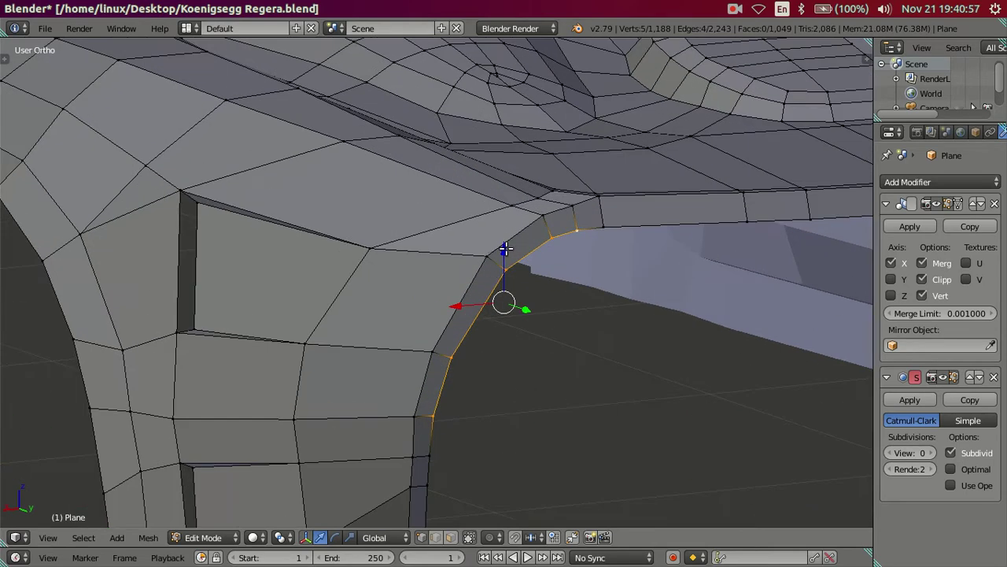
{"action": "left_click_drag", "start_coordinate": [469, 301], "coordinate": [494, 276]}
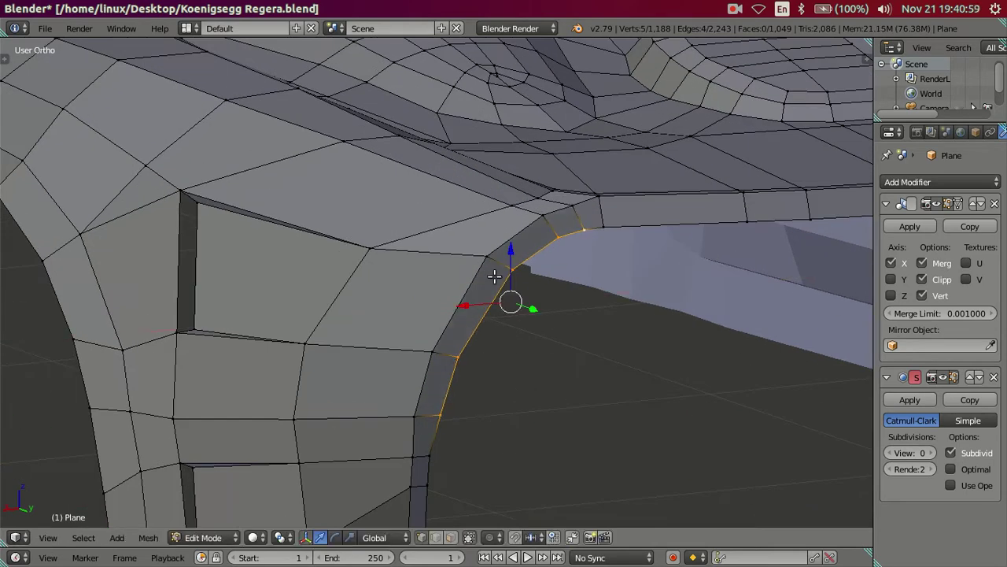
Step: Lower the remaining rim vertices slightly along Z and raise one corner vertex a touch
{"action": "right_click", "coordinate": [465, 406], "text": "shift"}
{"action": "left_click_drag", "start_coordinate": [529, 224], "coordinate": [526, 231]}
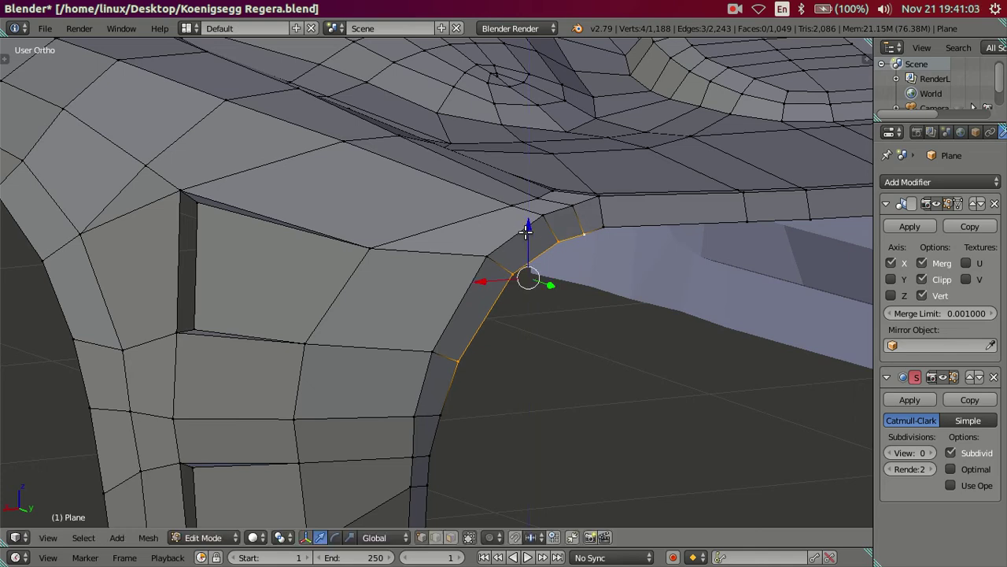
{"action": "right_click", "coordinate": [581, 232]}
{"action": "left_click_drag", "start_coordinate": [584, 185], "coordinate": [585, 182]}
{"action": "mouse_move", "coordinate": [585, 183]}
{"action": "middle_mouse_down"}
{"action": "mouse_move", "coordinate": [427, 273]}
{"action": "mouse_move", "coordinate": [407, 291]}
{"action": "mouse_move", "coordinate": [423, 341]}
{"action": "mouse_move", "coordinate": [405, 335]}
{"action": "middle_mouse_up"}
{"action": "scroll", "coordinate": [354, 386], "scroll_direction": "up", "scroll_amount": 3}
{"action": "mouse_move", "coordinate": [310, 439]}
{"action": "middle_mouse_down", "text": "shift"}
{"action": "mouse_move", "coordinate": [333, 355]}
{"action": "mouse_move", "coordinate": [425, 417]}
{"action": "mouse_move", "coordinate": [436, 378]}
{"action": "middle_mouse_up", "text": "shift"}
{"action": "scroll", "coordinate": [437, 378], "scroll_direction": "up", "scroll_amount": 2}
{"action": "scroll", "coordinate": [421, 378], "scroll_direction": "up", "scroll_amount": 2}
{"action": "mouse_move", "coordinate": [367, 362]}
{"action": "middle_mouse_down"}
{"action": "mouse_move", "coordinate": [283, 299]}
{"action": "mouse_move", "coordinate": [348, 400]}
{"action": "mouse_move", "coordinate": [336, 413]}
{"action": "mouse_move", "coordinate": [425, 418]}
{"action": "mouse_move", "coordinate": [389, 286]}
{"action": "mouse_move", "coordinate": [398, 220]}
{"action": "mouse_move", "coordinate": [377, 214]}
{"action": "mouse_move", "coordinate": [461, 270]}
{"action": "mouse_move", "coordinate": [432, 272]}
{"action": "mouse_move", "coordinate": [430, 344]}
{"action": "mouse_move", "coordinate": [297, 426]}
{"action": "middle_mouse_up"}
Step: In wireframe, extrude a small face from the panel edge along X and nudge its vertex along X
{"action": "scroll", "coordinate": [430, 343], "scroll_direction": "up", "scroll_amount": 3}
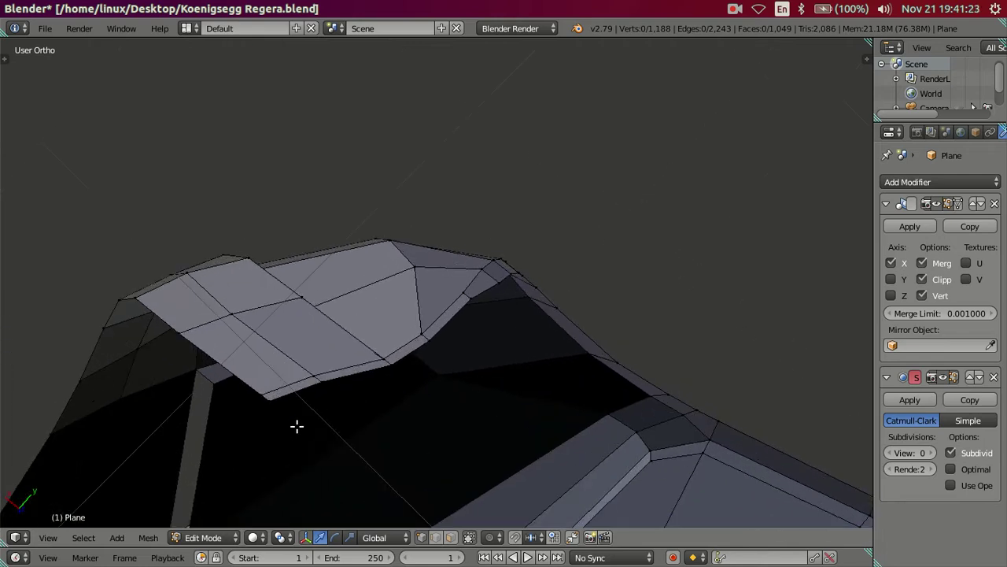
{"action": "key", "text": "z"}
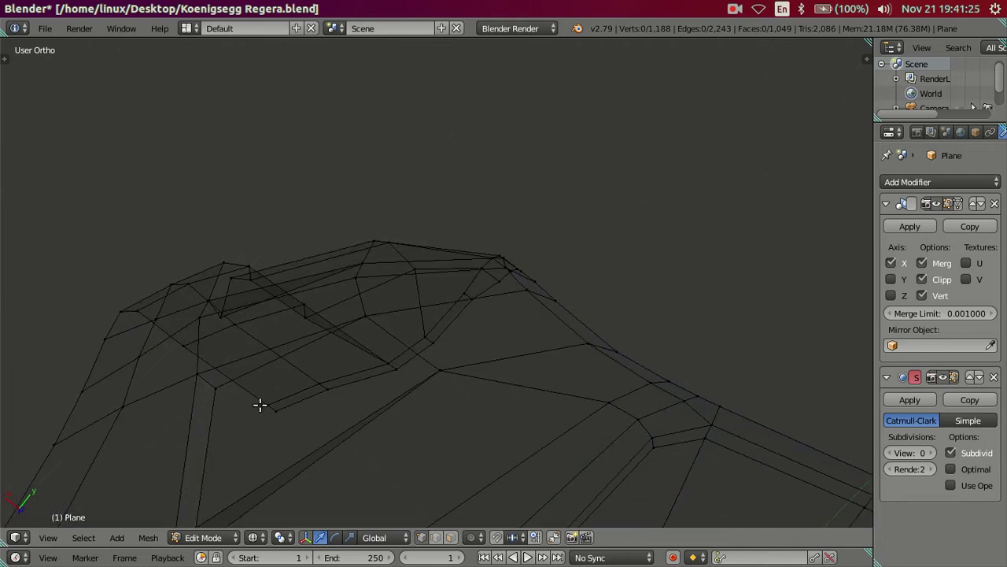
{"action": "key", "text": "e"}
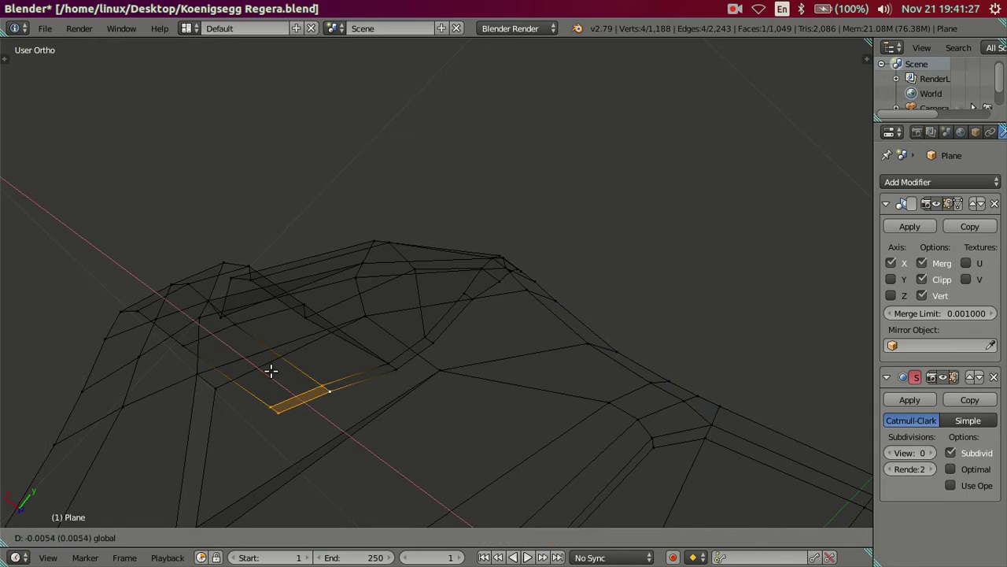
{"action": "key", "text": "x"}
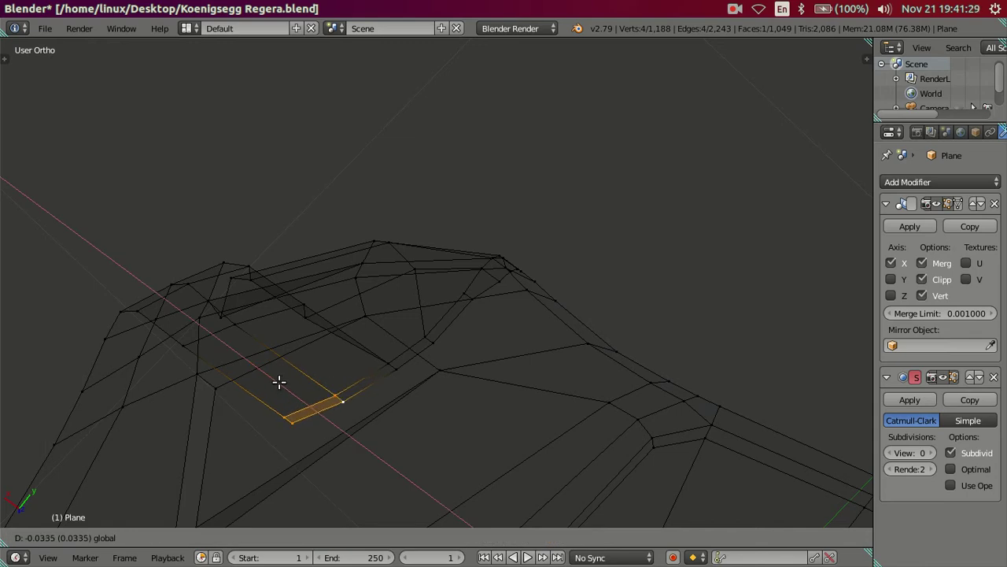
{"action": "left_click", "coordinate": [278, 381]}
{"action": "left_click_drag", "start_coordinate": [255, 393], "coordinate": [261, 394]}
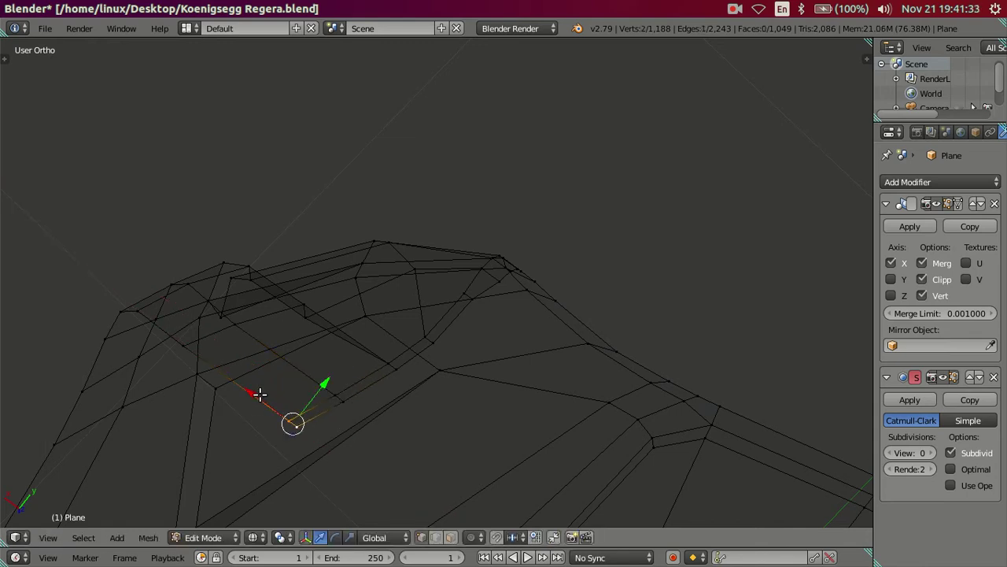
{"action": "key", "text": "z"}
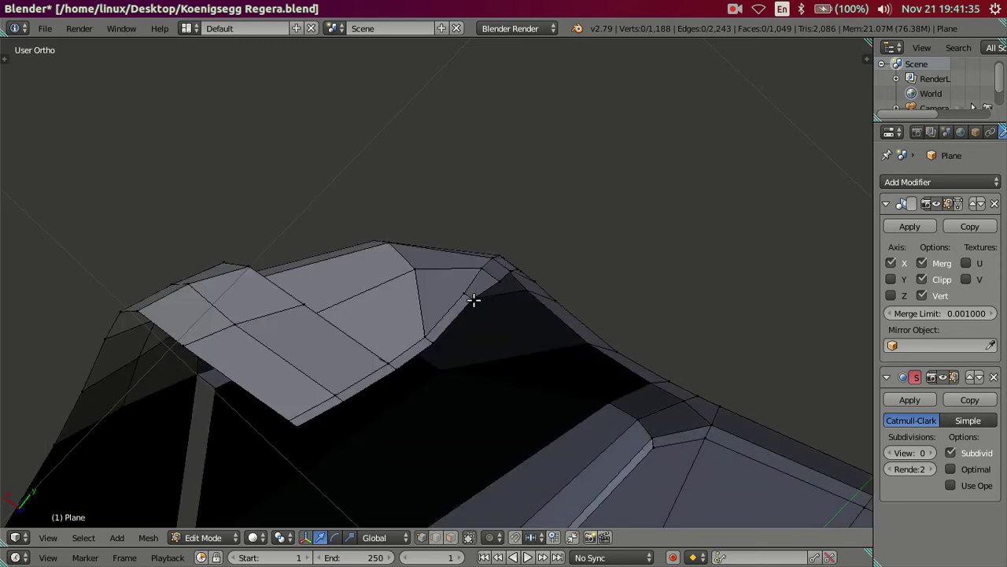
{"action": "left_click_drag", "start_coordinate": [429, 272], "coordinate": [449, 276]}
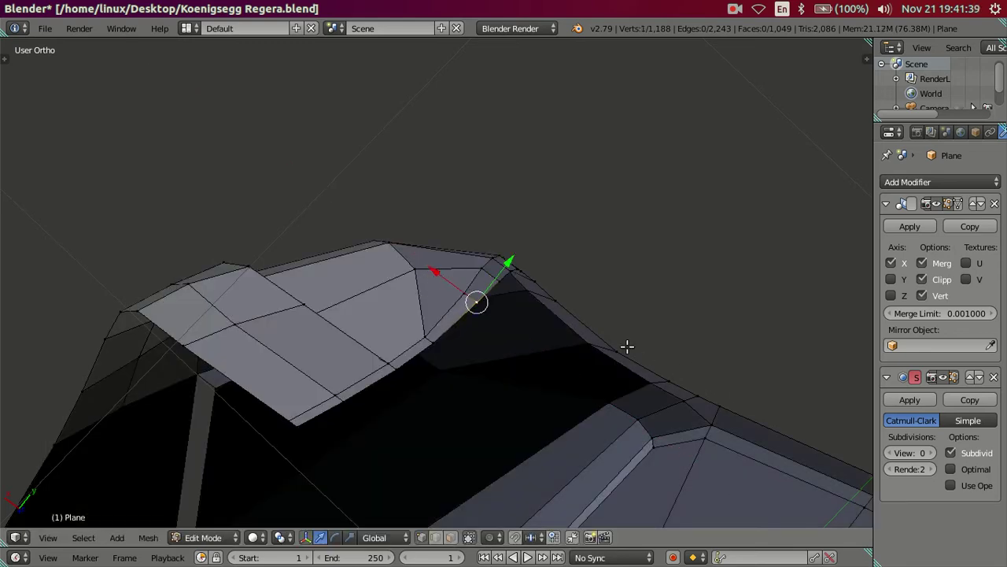
Step: Shift the arch's bottom rim edge loop along Y, then return to Object Mode
{"action": "mouse_move", "coordinate": [627, 346]}
{"action": "middle_mouse_down"}
{"action": "mouse_move", "coordinate": [648, 354]}
{"action": "mouse_move", "coordinate": [668, 407]}
{"action": "mouse_move", "coordinate": [672, 462]}
{"action": "mouse_move", "coordinate": [686, 427]}
{"action": "mouse_move", "coordinate": [672, 472]}
{"action": "mouse_move", "coordinate": [656, 83]}
{"action": "mouse_move", "coordinate": [632, 126]}
{"action": "mouse_move", "coordinate": [495, 222]}
{"action": "mouse_move", "coordinate": [499, 265]}
{"action": "mouse_move", "coordinate": [467, 253]}
{"action": "mouse_move", "coordinate": [448, 277]}
{"action": "mouse_move", "coordinate": [472, 274]}
{"action": "mouse_move", "coordinate": [456, 277]}
{"action": "middle_mouse_up"}
{"action": "mouse_move", "coordinate": [558, 233]}
{"action": "middle_mouse_down"}
{"action": "mouse_move", "coordinate": [533, 301]}
{"action": "mouse_move", "coordinate": [666, 223]}
{"action": "mouse_move", "coordinate": [513, 330]}
{"action": "mouse_move", "coordinate": [526, 418]}
{"action": "middle_mouse_up"}
{"action": "right_click", "coordinate": [666, 222], "text": "alt"}
{"action": "scroll", "coordinate": [491, 395], "scroll_direction": "up", "scroll_amount": 2}
{"action": "left_click_drag", "start_coordinate": [489, 370], "coordinate": [479, 396]}
{"action": "key", "text": "a"}
{"action": "mouse_move", "coordinate": [478, 395]}
{"action": "middle_mouse_down"}
{"action": "mouse_move", "coordinate": [457, 342]}
{"action": "mouse_move", "coordinate": [449, 255]}
{"action": "mouse_move", "coordinate": [467, 165]}
{"action": "mouse_move", "coordinate": [498, 180]}
{"action": "mouse_move", "coordinate": [515, 238]}
{"action": "mouse_move", "coordinate": [479, 244]}
{"action": "mouse_move", "coordinate": [491, 297]}
{"action": "mouse_move", "coordinate": [563, 282]}
{"action": "mouse_move", "coordinate": [517, 253]}
{"action": "mouse_move", "coordinate": [457, 263]}
{"action": "middle_mouse_up"}
{"action": "key", "text": "Tab"}
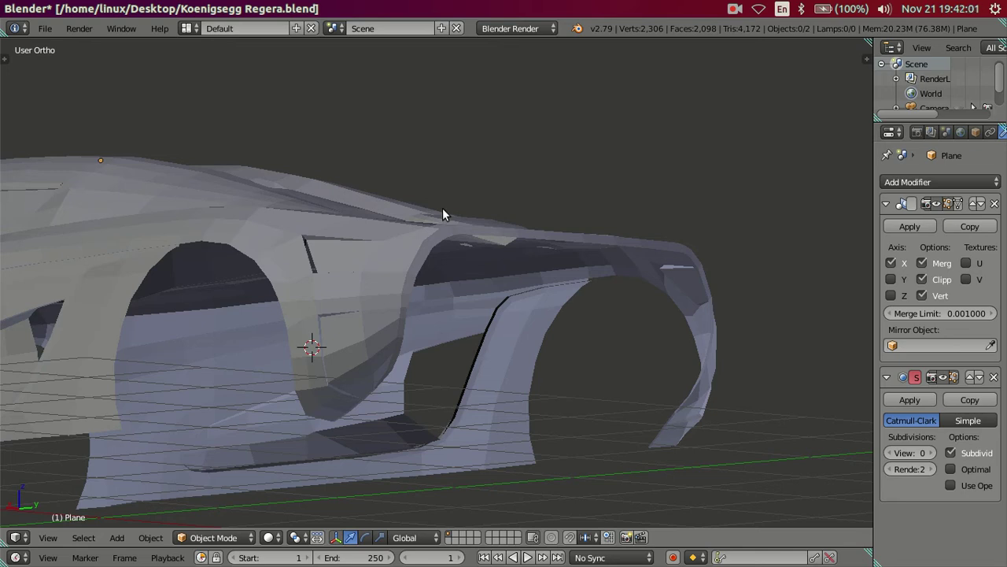
{"action": "mouse_move", "coordinate": [377, 155]}
{"action": "middle_mouse_down"}
{"action": "mouse_move", "coordinate": [584, 279]}
{"action": "mouse_move", "coordinate": [486, 259]}
{"action": "mouse_move", "coordinate": [402, 314]}
{"action": "mouse_move", "coordinate": [409, 366]}
{"action": "mouse_move", "coordinate": [422, 365]}
{"action": "mouse_move", "coordinate": [450, 411]}
{"action": "mouse_move", "coordinate": [421, 307]}
{"action": "mouse_move", "coordinate": [383, 330]}
{"action": "mouse_move", "coordinate": [508, 220]}
{"action": "mouse_move", "coordinate": [546, 225]}
{"action": "mouse_move", "coordinate": [682, 285]}
{"action": "middle_mouse_up"}
Step: Enter Edit Mode in top orthographic view with the orange reference texture shown
{"action": "mouse_move", "coordinate": [331, 291]}
{"action": "middle_mouse_down"}
{"action": "mouse_move", "coordinate": [443, 288]}
{"action": "mouse_move", "coordinate": [465, 265]}
{"action": "mouse_move", "coordinate": [485, 263]}
{"action": "middle_mouse_up"}
{"action": "scroll", "coordinate": [449, 284], "scroll_direction": "up", "scroll_amount": 2}
{"action": "key", "text": "Tab"}
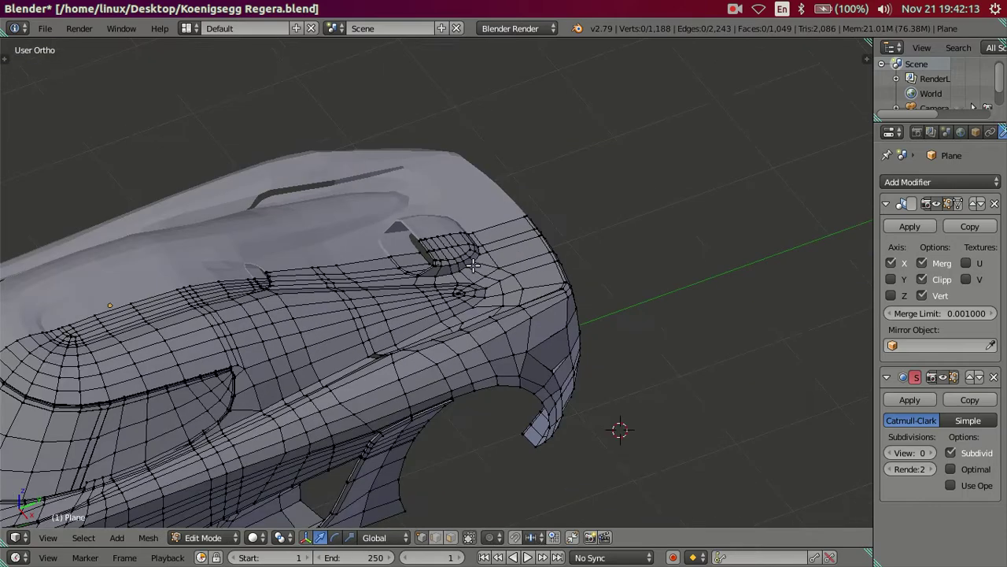
{"action": "key", "text": "KP_7"}
{"action": "key", "text": "alt+z"}
{"action": "scroll", "coordinate": [468, 258], "scroll_direction": "up", "scroll_amount": 2}
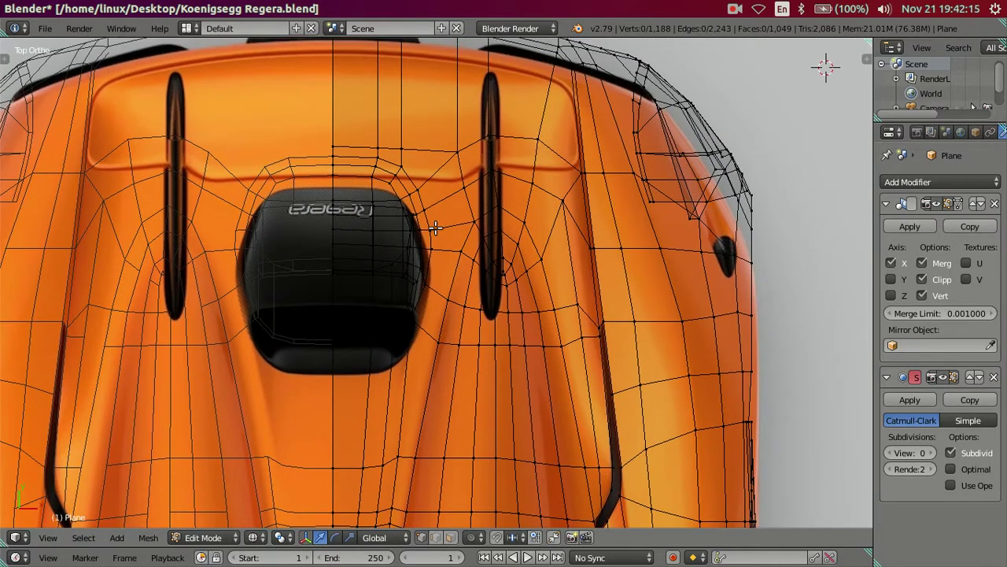
{"action": "scroll", "coordinate": [457, 257], "scroll_direction": "up", "scroll_amount": 2, "text": "shift"}
{"action": "key", "text": "alt+z"}
{"action": "key", "text": "alt+z"}
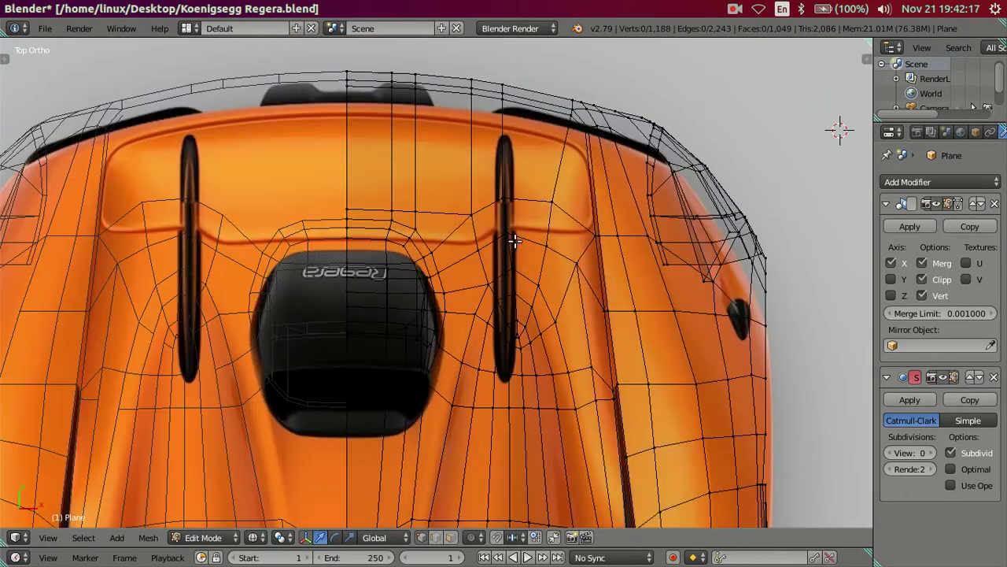
{"action": "scroll", "coordinate": [537, 203], "scroll_direction": "up", "scroll_amount": 2, "text": "shift"}
Step: Add a loop cut across the rear deck
{"action": "key", "text": "ctrl+r"}
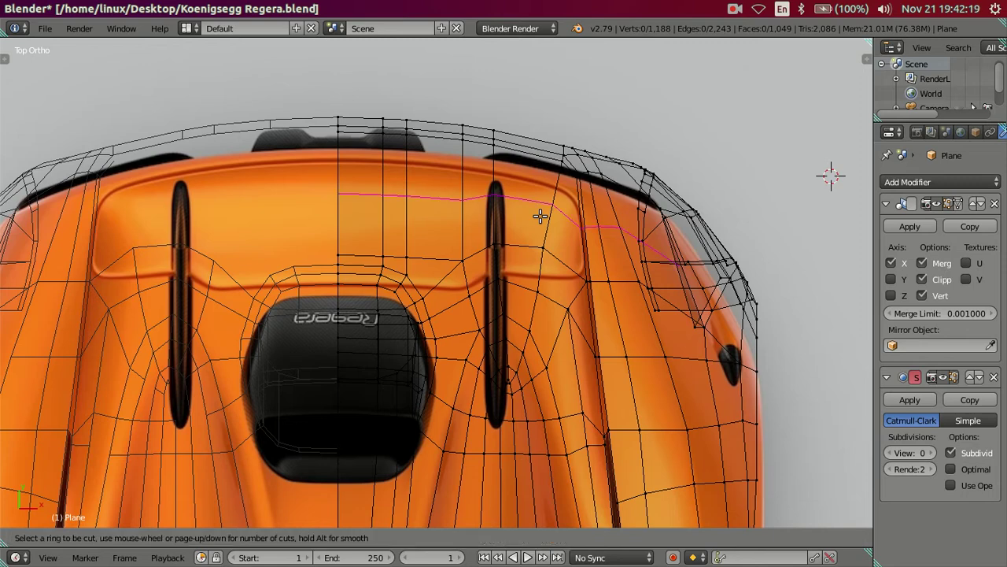
{"action": "left_click", "coordinate": [539, 216]}
{"action": "right_click", "coordinate": [547, 223]}
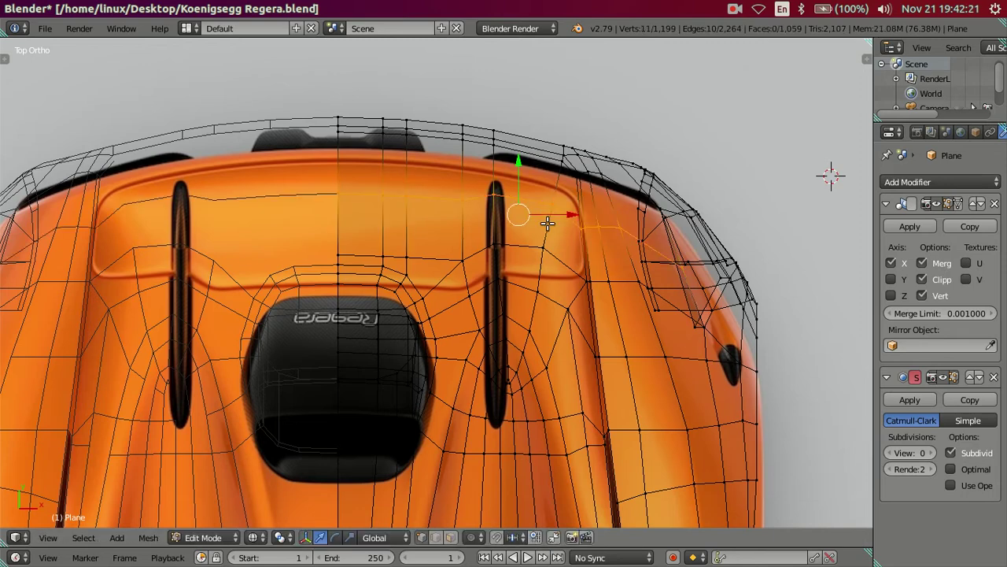
{"action": "key", "text": "a"}
{"action": "key", "text": "alt+z"}
{"action": "mouse_move", "coordinate": [686, 365]}
{"action": "middle_mouse_down"}
{"action": "mouse_move", "coordinate": [652, 315]}
{"action": "mouse_move", "coordinate": [535, 214]}
{"action": "mouse_move", "coordinate": [525, 218]}
{"action": "mouse_move", "coordinate": [514, 196]}
{"action": "mouse_move", "coordinate": [506, 232]}
{"action": "mouse_move", "coordinate": [495, 235]}
{"action": "mouse_move", "coordinate": [485, 213]}
{"action": "mouse_move", "coordinate": [490, 277]}
{"action": "mouse_move", "coordinate": [521, 277]}
{"action": "mouse_move", "coordinate": [539, 378]}
{"action": "mouse_move", "coordinate": [544, 342]}
{"action": "middle_mouse_up"}
Step: Back in top view, compare the deck vertices against the orange reference texture
{"action": "key", "text": "KP_7"}
{"action": "key", "text": "alt+z"}
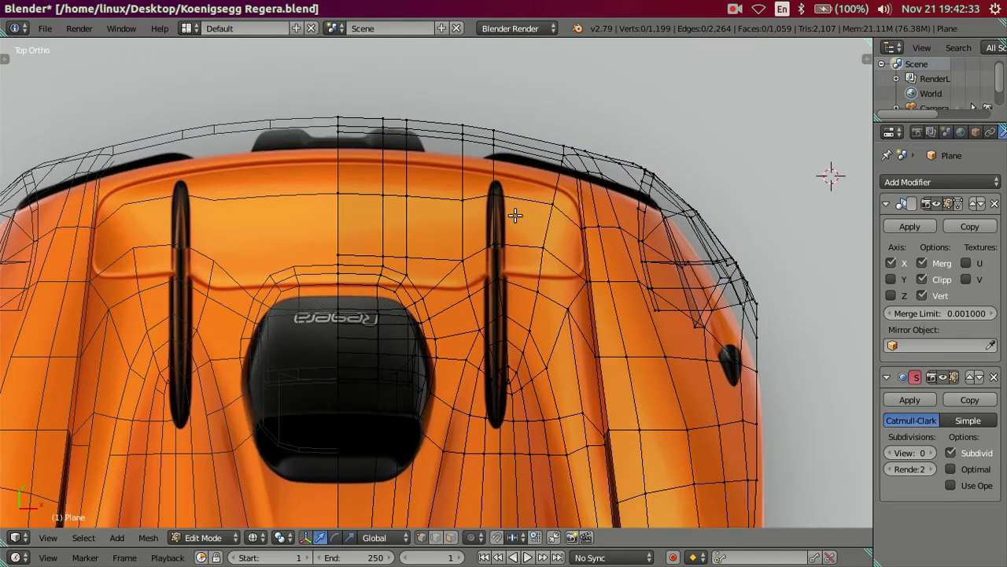
{"action": "right_click", "coordinate": [543, 246], "text": "shift"}
{"action": "key", "text": "a"}
{"action": "key", "text": "alt+z"}
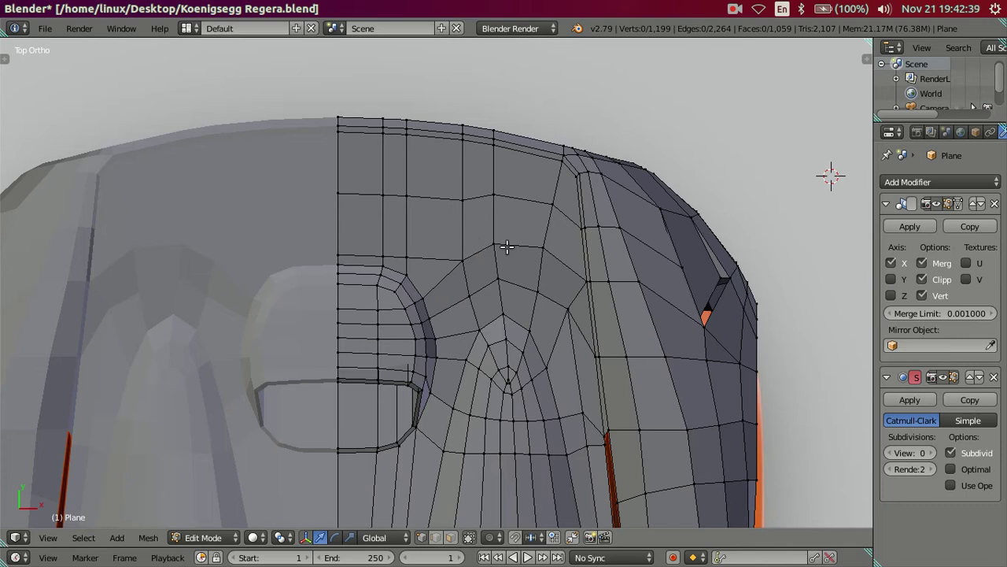
{"action": "key", "text": "alt+z"}
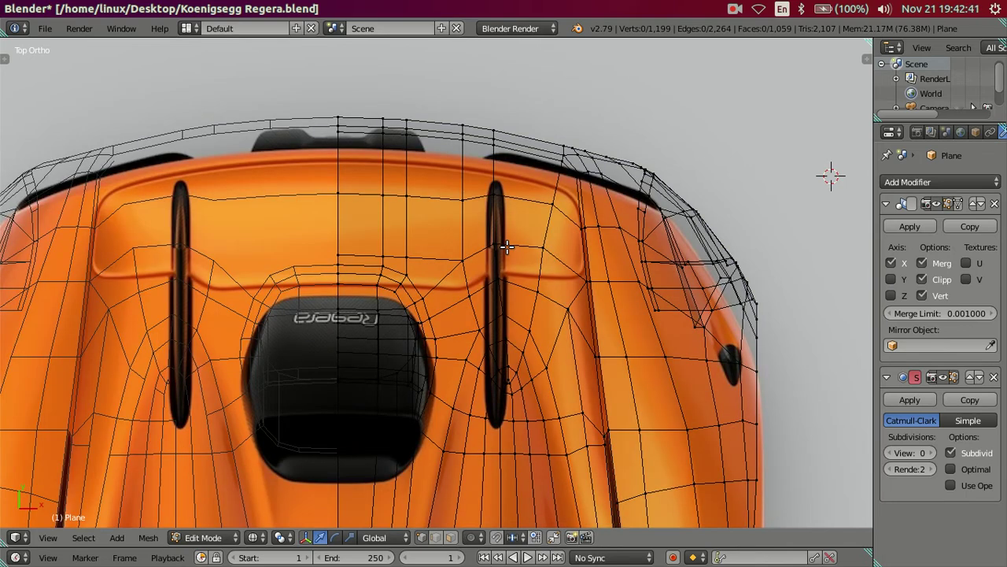
Step: Select the deck edge beside the intake and move it along Y to match the reference
{"action": "middle_click_drag", "start_coordinate": [507, 246], "coordinate": [557, 304], "text": "shift"}
{"action": "scroll", "coordinate": [557, 303], "scroll_direction": "up", "scroll_amount": 2}
{"action": "right_click", "coordinate": [659, 289], "text": "shift"}
{"action": "right_click", "coordinate": [669, 367], "text": "ctrl"}
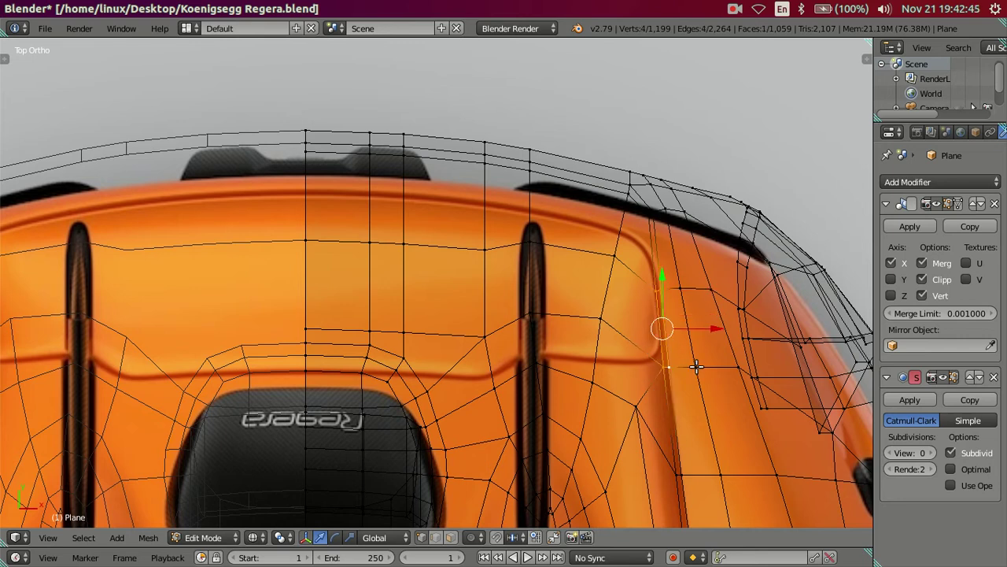
{"action": "right_click", "coordinate": [680, 287], "text": "ctrl"}
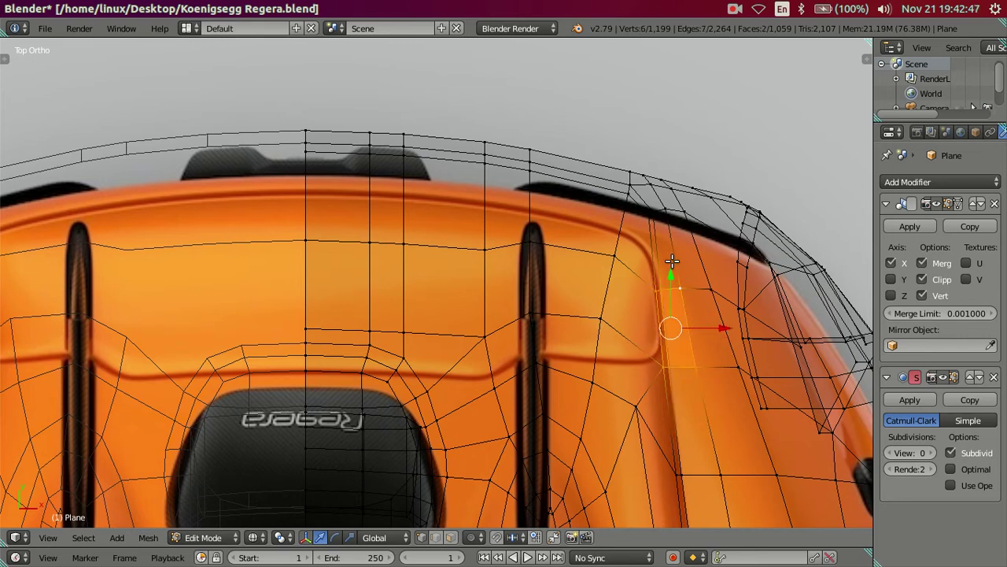
{"action": "mouse_move", "coordinate": [670, 277]}
{"action": "left_mouse_down"}
{"action": "mouse_move", "coordinate": [660, 224]}
{"action": "mouse_move", "coordinate": [661, 262]}
{"action": "left_mouse_up"}
{"action": "right_click", "coordinate": [690, 351]}
{"action": "right_click", "coordinate": [672, 269], "text": "shift"}
{"action": "key", "text": "g"}
{"action": "key", "text": "y"}
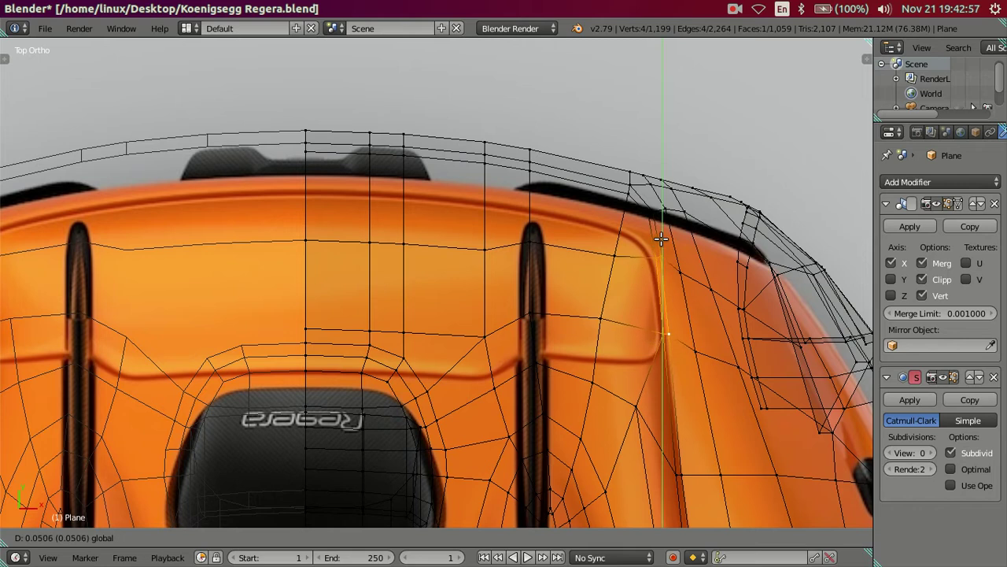
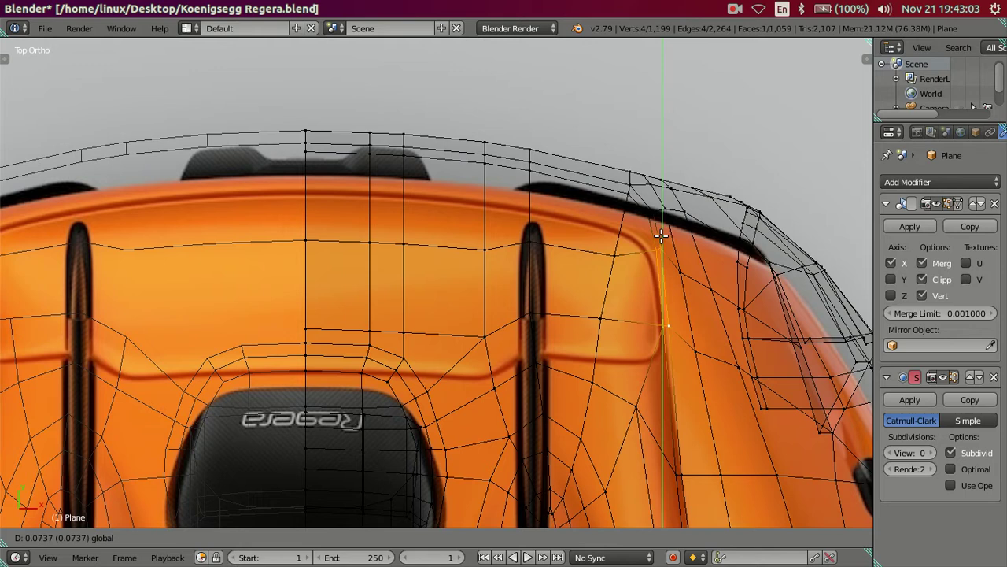
Step: Slide the rear deck corner vertices and one edge vertex along Y to fit the reference
{"action": "left_click", "coordinate": [661, 235]}
{"action": "key", "text": "z"}
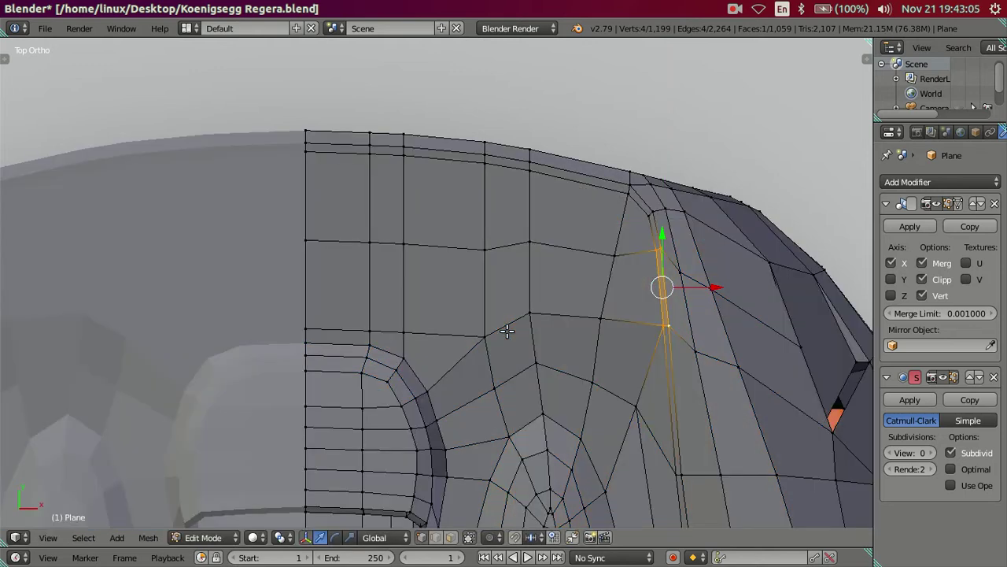
{"action": "middle_click_drag", "start_coordinate": [561, 283], "coordinate": [557, 315], "text": "shift"}
{"action": "left_click", "coordinate": [596, 351], "text": "shift"}
{"action": "key", "text": "z"}
{"action": "left_click_drag", "start_coordinate": [639, 267], "coordinate": [648, 266]}
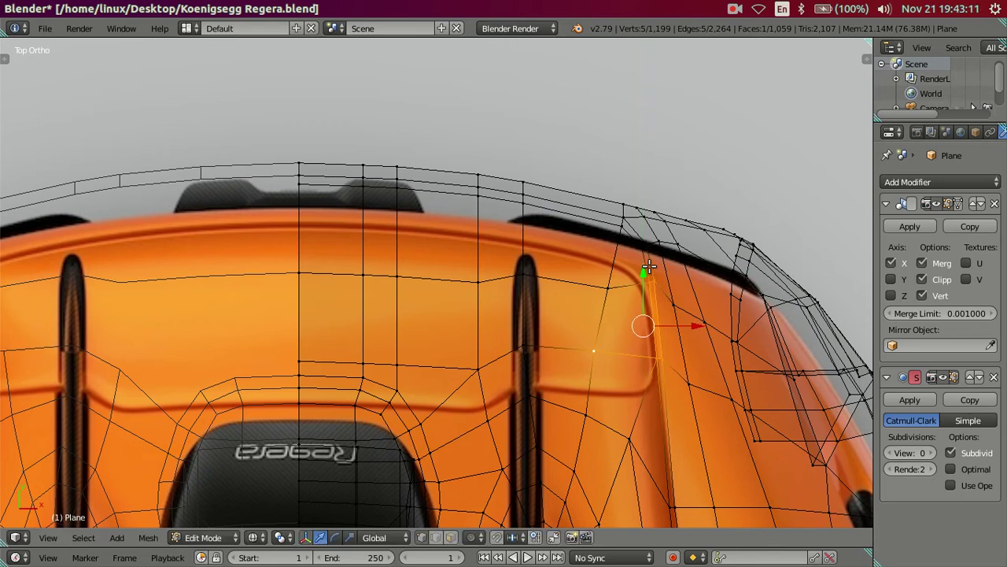
{"action": "right_click", "coordinate": [610, 355], "text": "shift"}
{"action": "right_click", "coordinate": [613, 360], "text": "shift"}
{"action": "left_click_drag", "start_coordinate": [639, 273], "coordinate": [640, 272]}
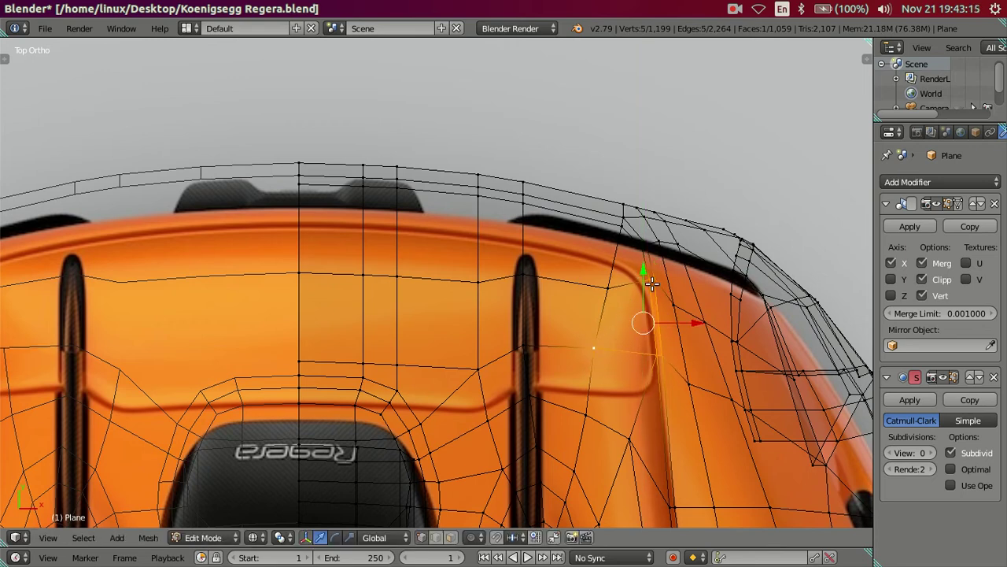
{"action": "right_click", "coordinate": [650, 277]}
{"action": "left_click_drag", "start_coordinate": [652, 226], "coordinate": [656, 247]}
Step: Dissolve the old edge loop across the rear deck
{"action": "right_click", "coordinate": [582, 285], "text": "alt"}
{"action": "key", "text": "x"}
{"action": "left_click", "coordinate": [595, 285]}
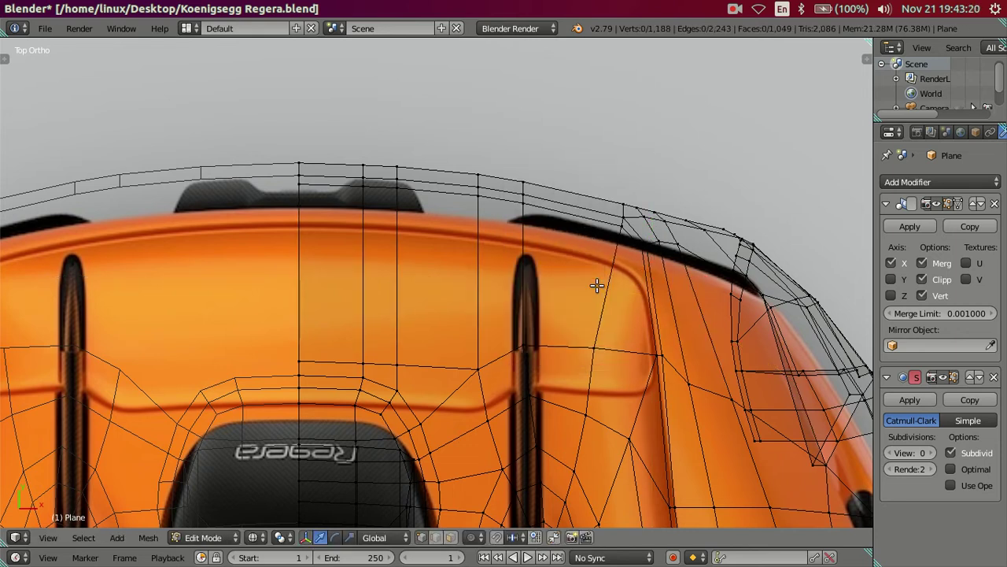
{"action": "scroll", "coordinate": [596, 285], "scroll_direction": "down", "scroll_amount": 2}
{"action": "scroll", "coordinate": [591, 317], "scroll_direction": "down", "scroll_amount": 1}
{"action": "scroll", "coordinate": [588, 328], "scroll_direction": "up", "scroll_amount": 1}
{"action": "scroll", "coordinate": [582, 331], "scroll_direction": "up", "scroll_amount": 1}
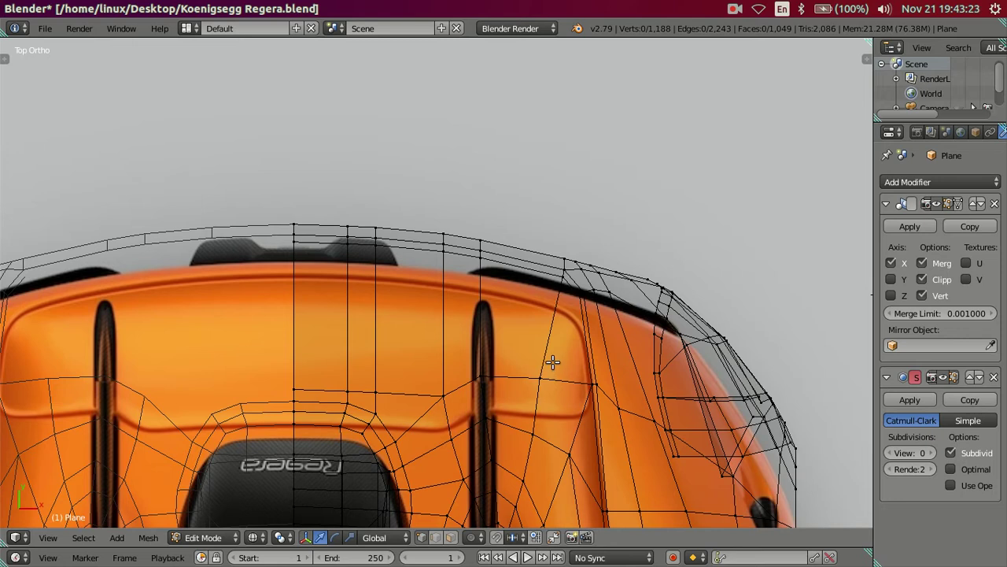
{"action": "scroll", "coordinate": [554, 358], "scroll_direction": "up", "scroll_amount": 1}
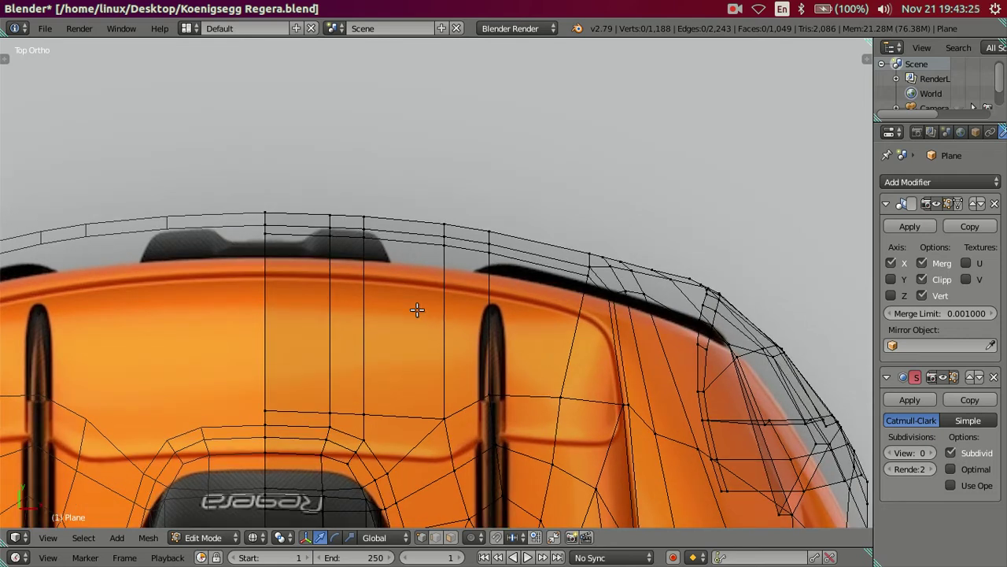
{"action": "scroll", "coordinate": [417, 327], "scroll_direction": "down", "scroll_amount": 2}
Step: Begin a new horizontal loop cut across the rear deck with Ctrl+R
{"action": "key", "text": "z"}
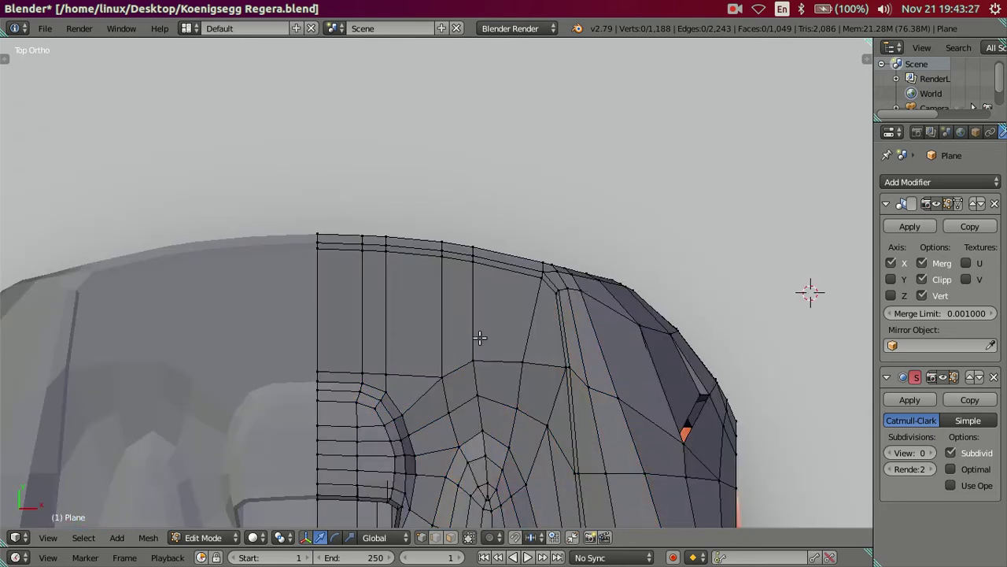
{"action": "scroll", "coordinate": [503, 335], "scroll_direction": "up", "scroll_amount": 2}
{"action": "key", "text": "ctrl+r"}
Step: Place the new rear deck loop and lower its six vertices slightly along Z
{"action": "left_click", "coordinate": [536, 330]}
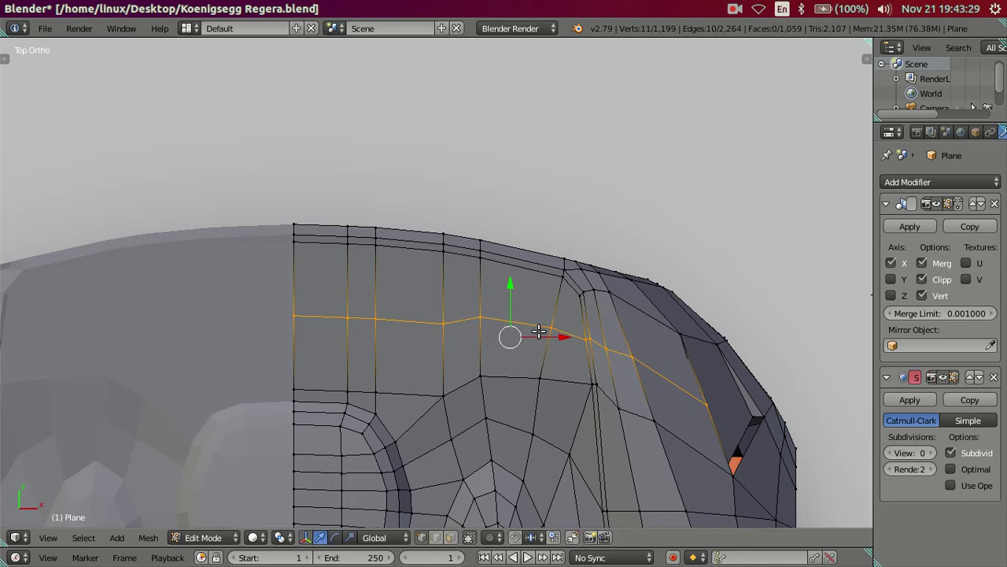
{"action": "left_click", "coordinate": [538, 330]}
{"action": "key", "text": "z"}
{"action": "left_click", "coordinate": [548, 329]}
{"action": "left_click", "coordinate": [481, 322], "text": "shift"}
{"action": "left_click", "coordinate": [443, 323], "text": "shift"}
{"action": "left_click", "coordinate": [375, 318], "text": "shift"}
{"action": "left_click", "coordinate": [338, 320], "text": "shift"}
{"action": "left_click", "coordinate": [307, 317], "text": "shift"}
{"action": "key", "text": "z"}
{"action": "key", "text": "z"}
{"action": "key", "text": "z"}
{"action": "mouse_move", "coordinate": [486, 370]}
{"action": "middle_mouse_down"}
{"action": "mouse_move", "coordinate": [512, 343]}
{"action": "mouse_move", "coordinate": [445, 263]}
{"action": "mouse_move", "coordinate": [381, 257]}
{"action": "middle_mouse_up"}
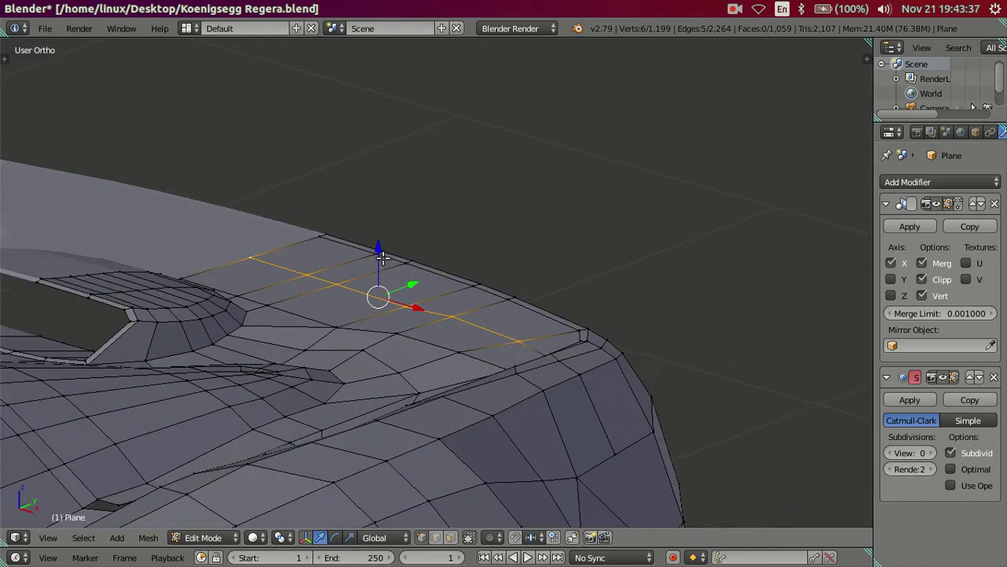
{"action": "left_click_drag", "start_coordinate": [380, 244], "coordinate": [384, 253]}
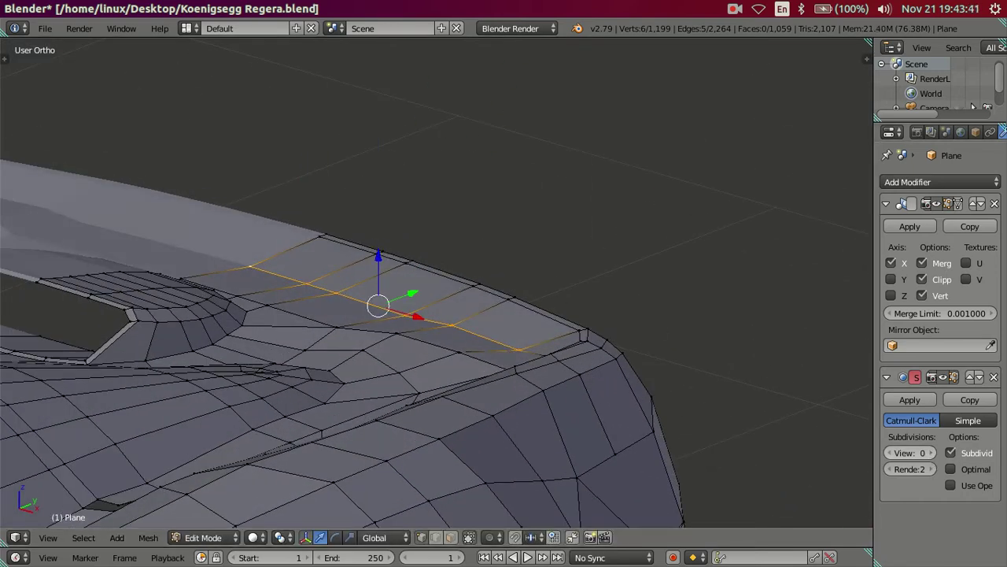
Step: Preview the body smoothed at Subdivision level 2 in Object Mode from several angles
{"action": "key", "text": "ctrl+2"}
{"action": "mouse_move", "coordinate": [472, 378]}
{"action": "middle_mouse_down"}
{"action": "mouse_move", "coordinate": [647, 386]}
{"action": "mouse_move", "coordinate": [726, 330]}
{"action": "mouse_move", "coordinate": [461, 376]}
{"action": "middle_mouse_up"}
{"action": "key", "text": "Tab"}
{"action": "key", "text": "Tab"}
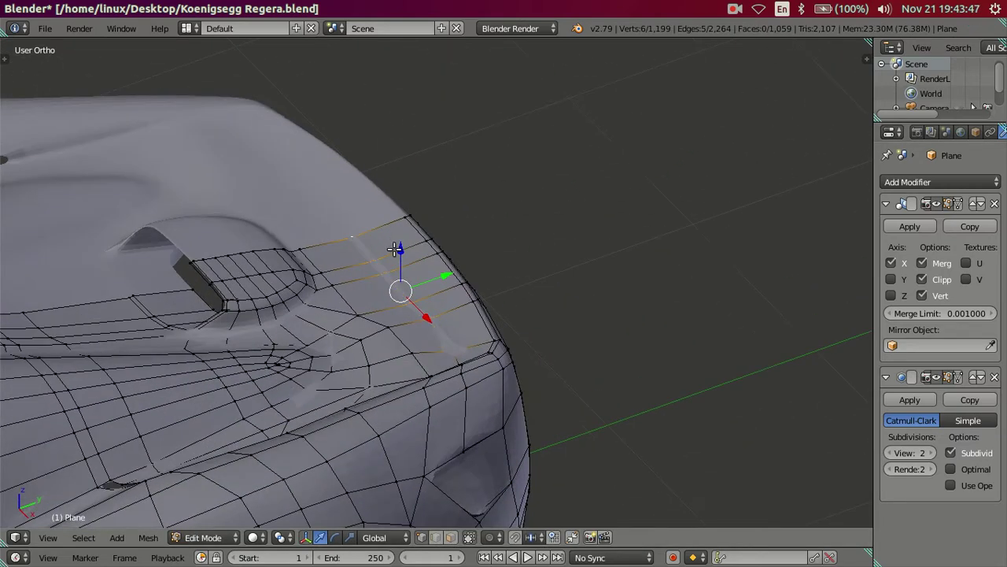
{"action": "key", "text": "Tab"}
{"action": "mouse_move", "coordinate": [444, 303]}
{"action": "middle_mouse_down"}
{"action": "mouse_move", "coordinate": [434, 273]}
{"action": "mouse_move", "coordinate": [400, 248]}
{"action": "mouse_move", "coordinate": [380, 263]}
{"action": "mouse_move", "coordinate": [418, 312]}
{"action": "middle_mouse_up"}
{"action": "key", "text": "Tab"}
{"action": "mouse_move", "coordinate": [423, 356]}
{"action": "middle_mouse_down"}
{"action": "mouse_move", "coordinate": [408, 297]}
{"action": "mouse_move", "coordinate": [421, 382]}
{"action": "mouse_move", "coordinate": [431, 371]}
{"action": "mouse_move", "coordinate": [498, 432]}
{"action": "mouse_move", "coordinate": [467, 335]}
{"action": "mouse_move", "coordinate": [439, 338]}
{"action": "mouse_move", "coordinate": [484, 467]}
{"action": "mouse_move", "coordinate": [515, 362]}
{"action": "mouse_move", "coordinate": [740, 341]}
{"action": "mouse_move", "coordinate": [732, 362]}
{"action": "mouse_move", "coordinate": [580, 411]}
{"action": "mouse_move", "coordinate": [583, 479]}
{"action": "mouse_move", "coordinate": [542, 327]}
{"action": "mouse_move", "coordinate": [432, 314]}
{"action": "middle_mouse_up"}
{"action": "key", "text": "Tab"}
Step: Check the camera view and set the Subdivision viewport level to 0
{"action": "scroll", "coordinate": [432, 314], "scroll_direction": "down", "scroll_amount": 3}
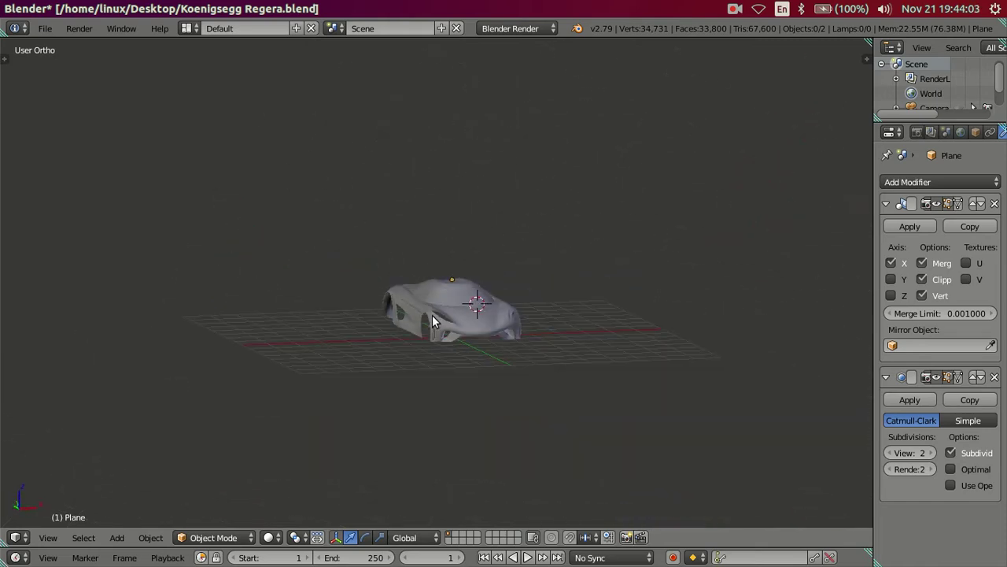
{"action": "key", "text": "KP_0"}
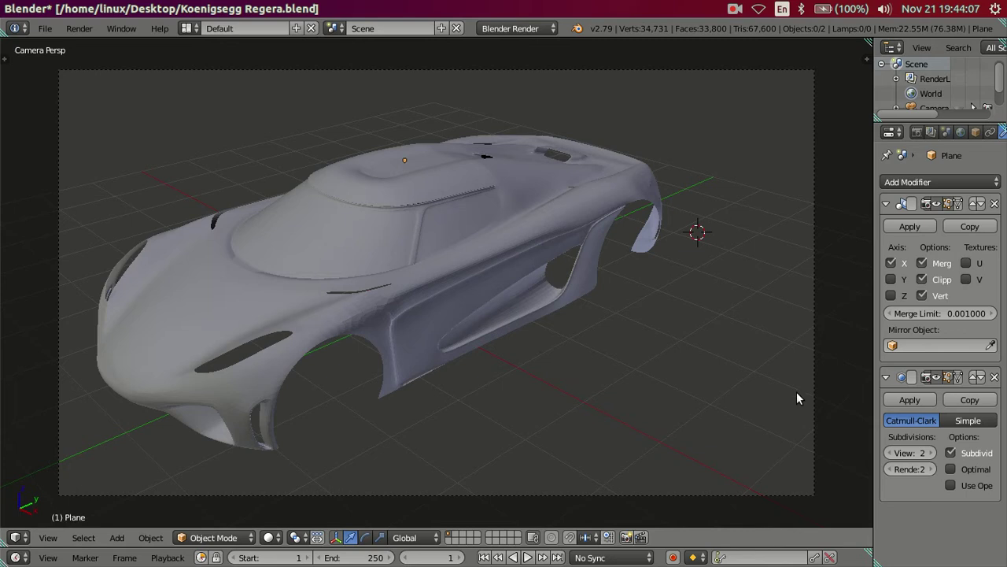
{"action": "left_click", "coordinate": [890, 452]}
{"action": "scroll", "coordinate": [629, 188], "scroll_direction": "up", "scroll_amount": 3}
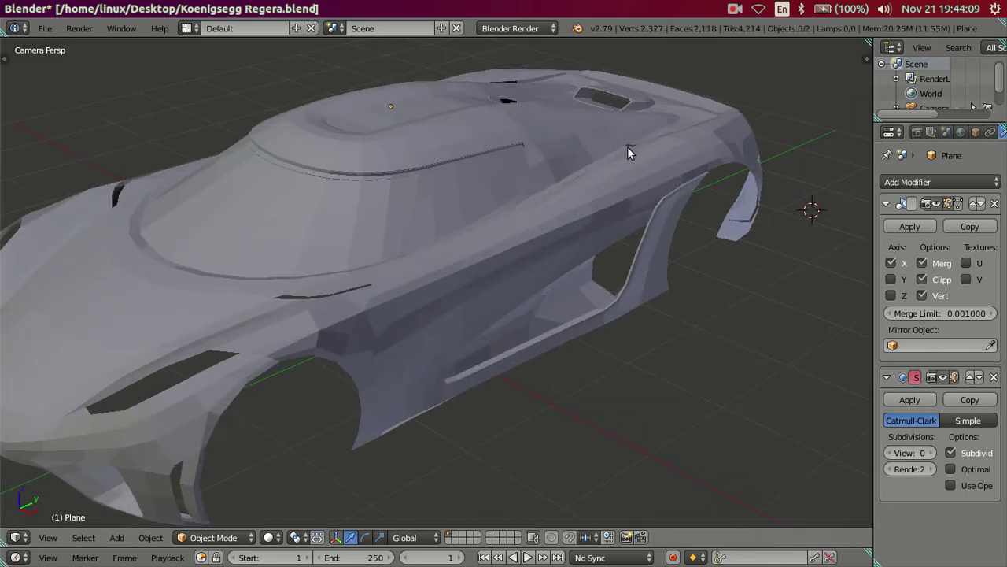
Step: Compare the low-poly body from the top against the orange reference in wireframe and solid
{"action": "middle_click_drag", "start_coordinate": [627, 129], "coordinate": [576, 278]}
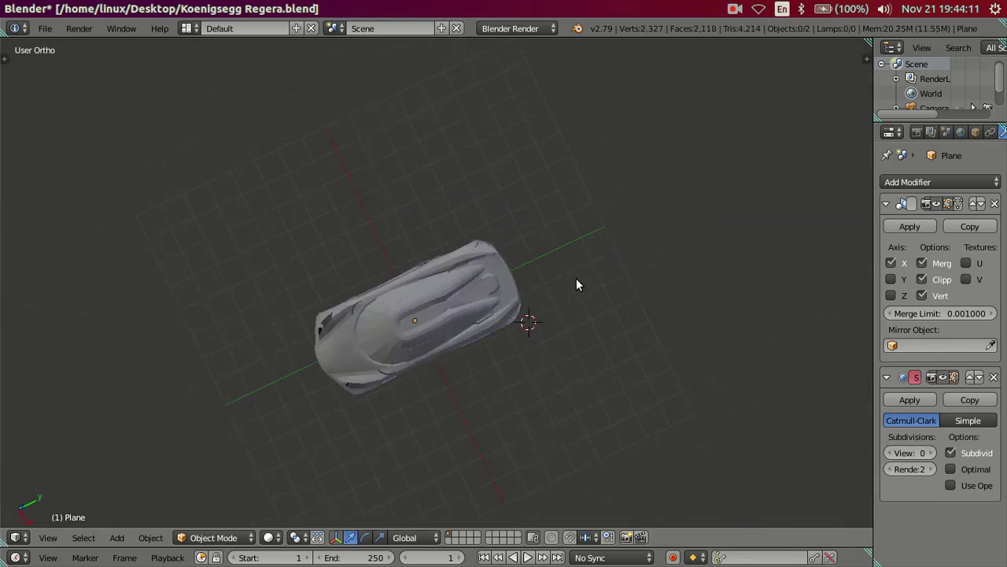
{"action": "key", "text": "KP_7"}
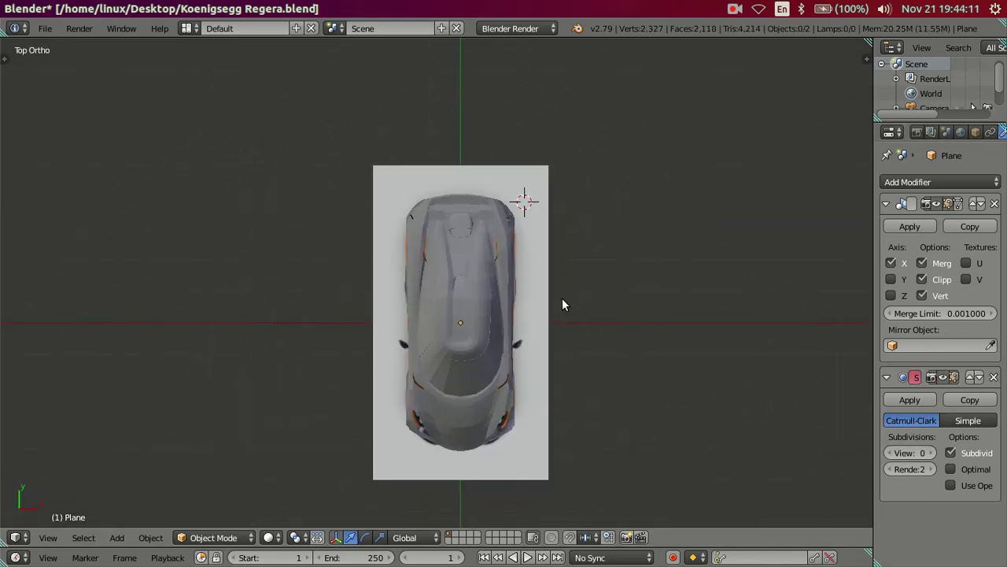
{"action": "scroll", "coordinate": [527, 224], "scroll_direction": "up", "scroll_amount": 3}
{"action": "key", "text": "z"}
{"action": "scroll", "coordinate": [512, 251], "scroll_direction": "up", "scroll_amount": 1}
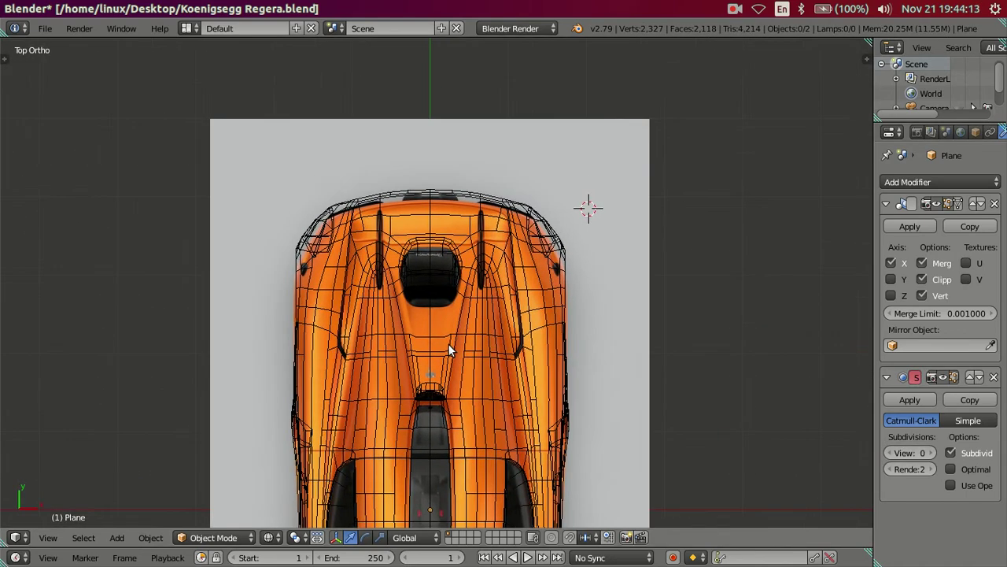
{"action": "scroll", "coordinate": [449, 346], "scroll_direction": "up", "scroll_amount": 4}
{"action": "scroll", "coordinate": [447, 343], "scroll_direction": "up", "scroll_amount": 2}
{"action": "scroll", "coordinate": [445, 346], "scroll_direction": "up", "scroll_amount": 2, "text": "shift"}
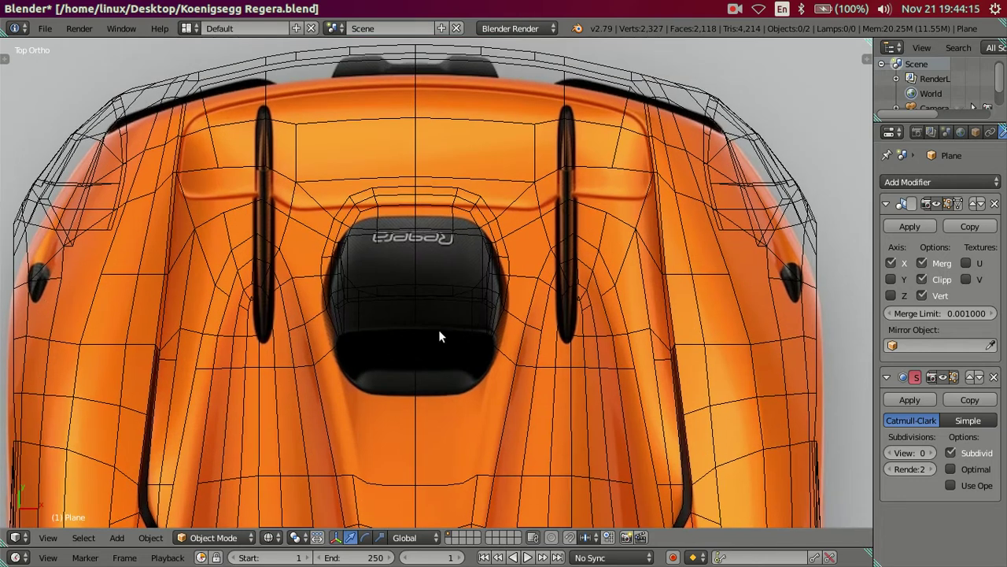
{"action": "key", "text": "z"}
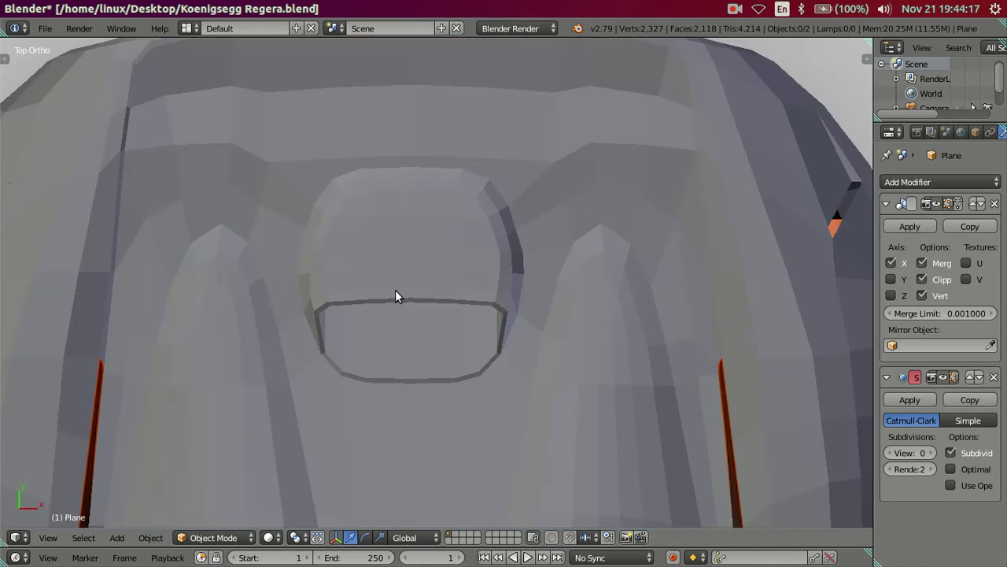
{"action": "key", "text": "z"}
{"action": "scroll", "coordinate": [403, 288], "scroll_direction": "up", "scroll_amount": 1}
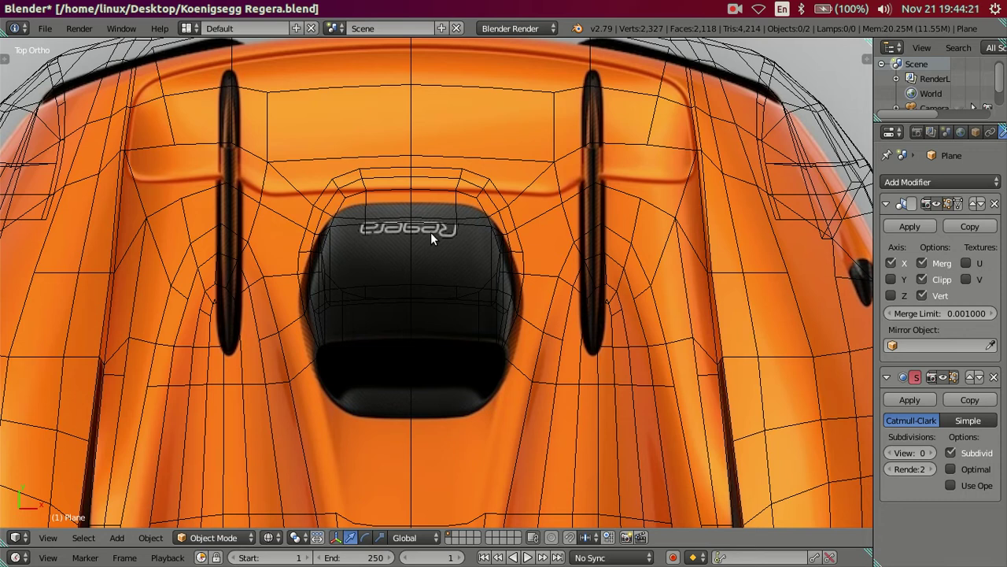
{"action": "key", "text": "alt+z"}
{"action": "key", "text": "alt+z"}
{"action": "key", "text": "alt+z"}
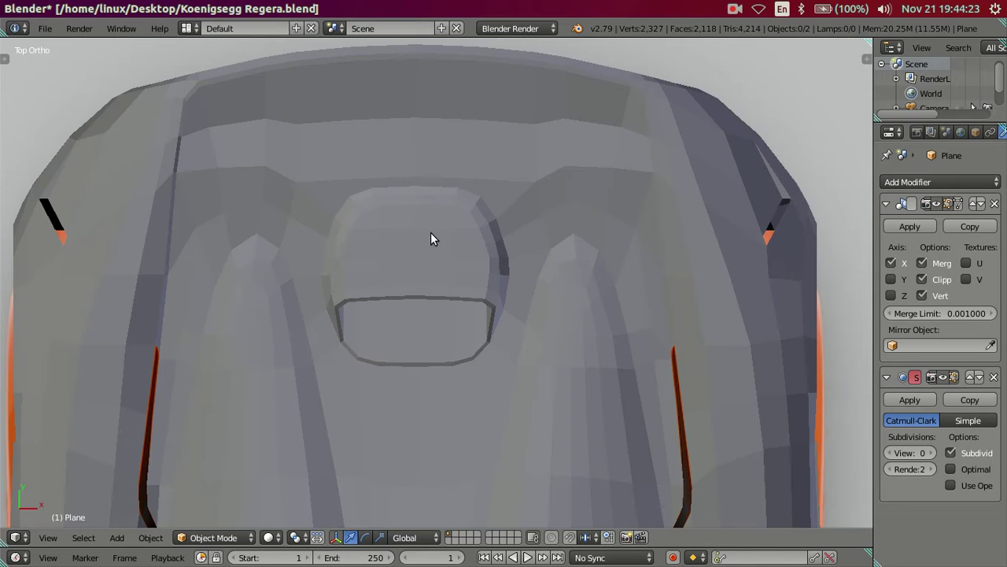
{"action": "key", "text": "alt+z"}
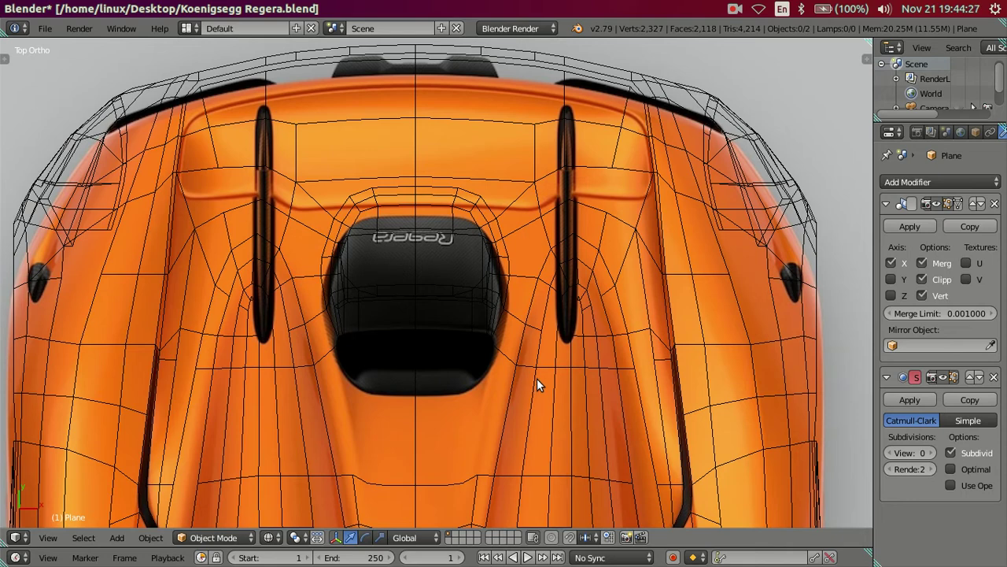
{"action": "key", "text": "alt+z"}
Step: Enter edit mode with a cleared selection and a wireframe view of the deck slot
{"action": "mouse_move", "coordinate": [684, 490]}
{"action": "middle_mouse_down"}
{"action": "mouse_move", "coordinate": [602, 404]}
{"action": "mouse_move", "coordinate": [513, 282]}
{"action": "middle_mouse_up"}
{"action": "key", "text": "Tab"}
{"action": "key", "text": "a"}
{"action": "key", "text": "alt+z"}
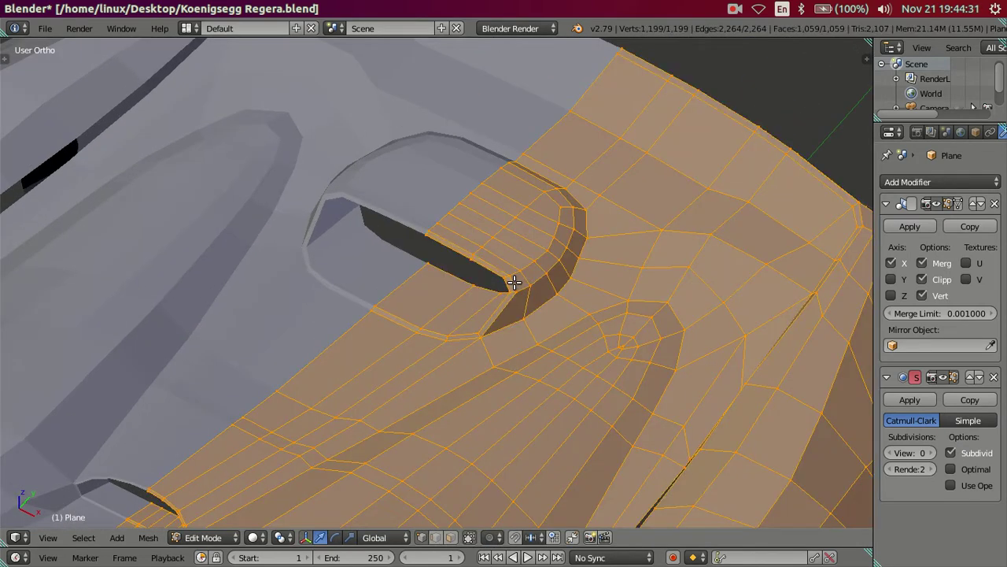
{"action": "key", "text": "alt+z"}
{"action": "scroll", "coordinate": [513, 282], "scroll_direction": "up", "scroll_amount": 1}
{"action": "middle_click_drag", "start_coordinate": [513, 281], "coordinate": [497, 328]}
{"action": "key", "text": "z"}
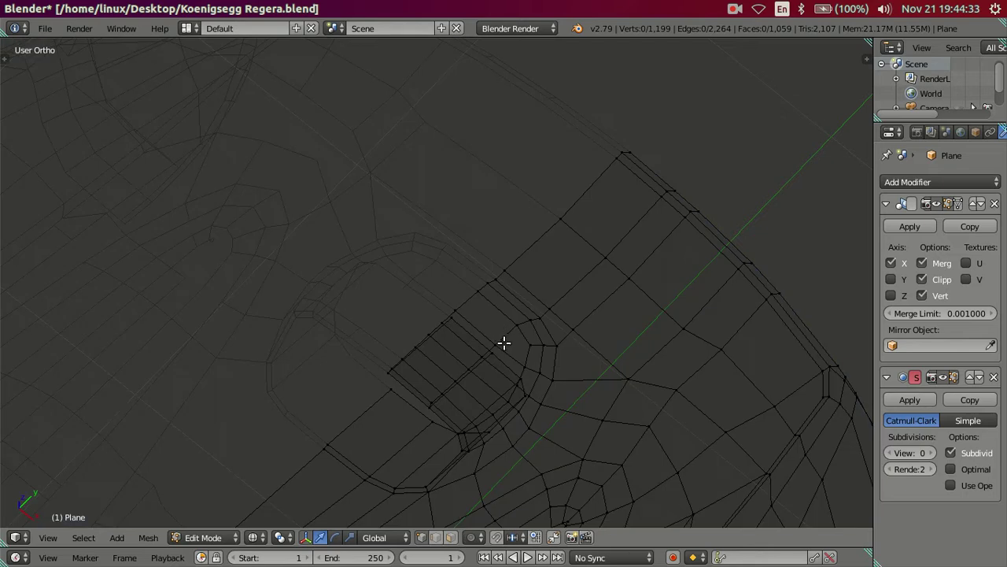
{"action": "scroll", "coordinate": [491, 344], "scroll_direction": "down", "scroll_amount": 2}
Step: Circle-select the deck slot vertices and move the patch in top view
{"action": "key", "text": "c"}
{"action": "mouse_move", "coordinate": [423, 373]}
{"action": "left_mouse_down"}
{"action": "mouse_move", "coordinate": [440, 339]}
{"action": "mouse_move", "coordinate": [411, 364]}
{"action": "left_mouse_up"}
{"action": "right_click", "coordinate": [413, 370]}
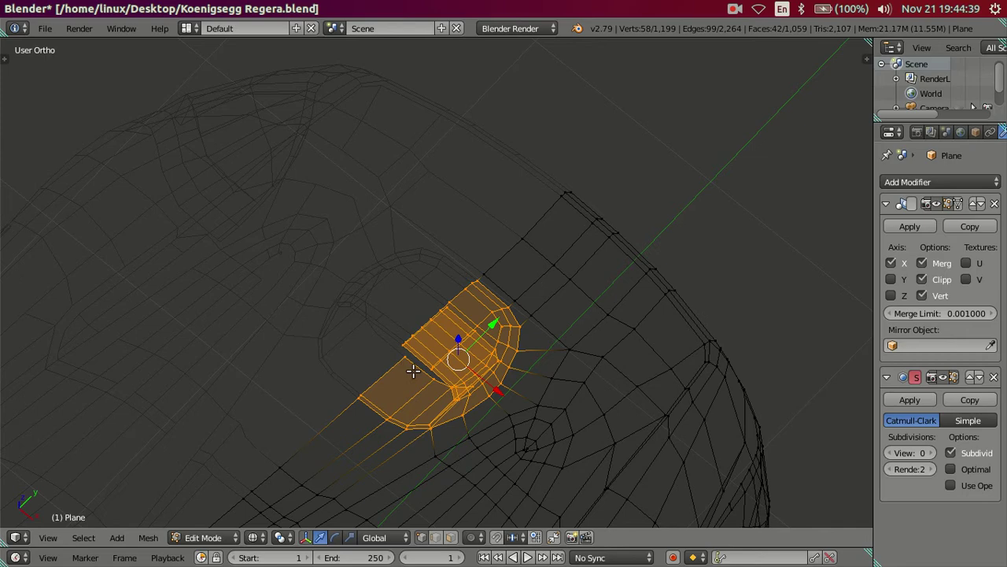
{"action": "key", "text": "KP_7"}
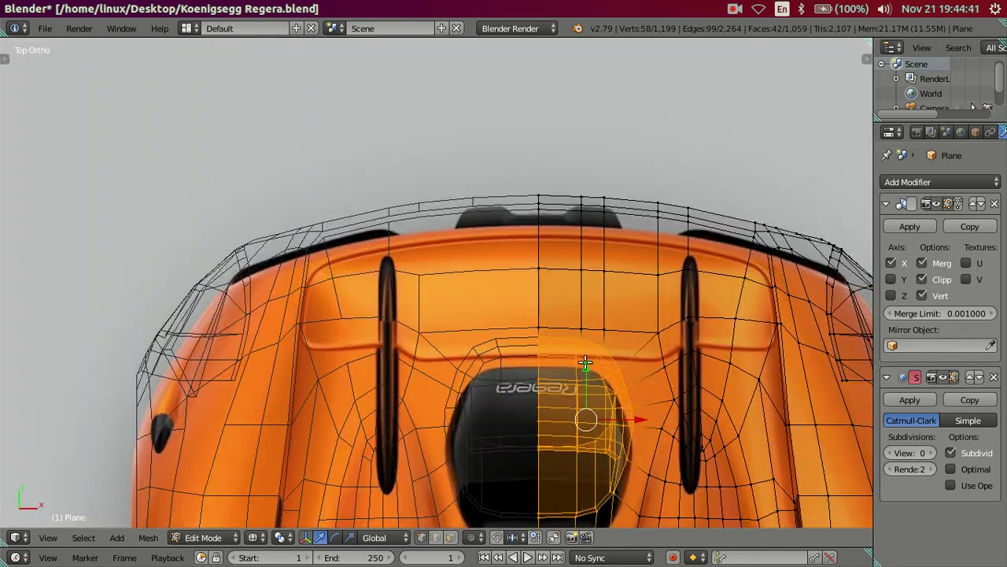
{"action": "key", "text": "g"}
{"action": "left_click", "coordinate": [585, 370]}
{"action": "key", "text": "a"}
{"action": "key", "text": "z"}
{"action": "mouse_move", "coordinate": [621, 414]}
{"action": "middle_mouse_down"}
{"action": "mouse_move", "coordinate": [538, 284]}
{"action": "mouse_move", "coordinate": [618, 265]}
{"action": "mouse_move", "coordinate": [624, 214]}
{"action": "mouse_move", "coordinate": [456, 356]}
{"action": "mouse_move", "coordinate": [464, 366]}
{"action": "mouse_move", "coordinate": [550, 309]}
{"action": "mouse_move", "coordinate": [600, 344]}
{"action": "mouse_move", "coordinate": [477, 355]}
{"action": "mouse_move", "coordinate": [488, 387]}
{"action": "mouse_move", "coordinate": [488, 344]}
{"action": "mouse_move", "coordinate": [461, 338]}
{"action": "mouse_move", "coordinate": [454, 348]}
{"action": "mouse_move", "coordinate": [492, 357]}
{"action": "middle_mouse_up"}
{"action": "key", "text": "Tab"}
{"action": "key", "text": "Tab"}
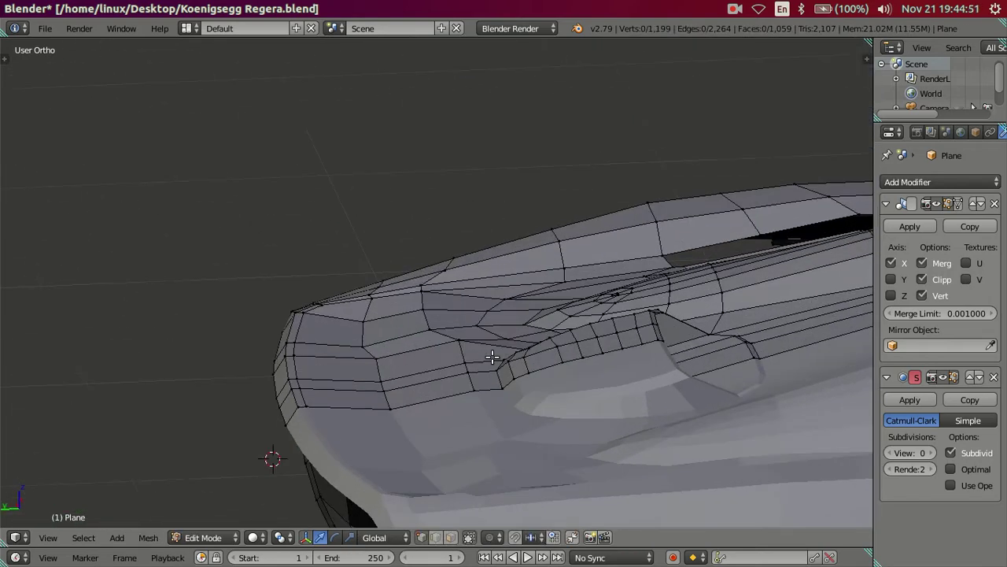
Step: Lower the vent strip by -0.0076 along Z and open 12Koenigsegg_Regera_wing_up.jpg for reference
{"action": "scroll", "coordinate": [491, 356], "scroll_direction": "up", "scroll_amount": 1}
{"action": "key", "text": "l"}
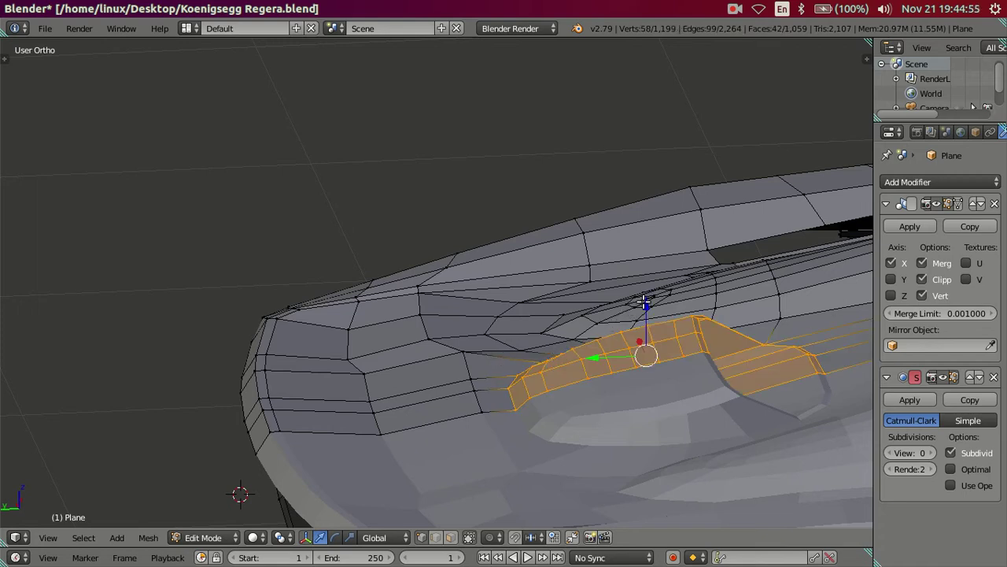
{"action": "left_click_drag", "start_coordinate": [643, 301], "coordinate": [647, 304]}
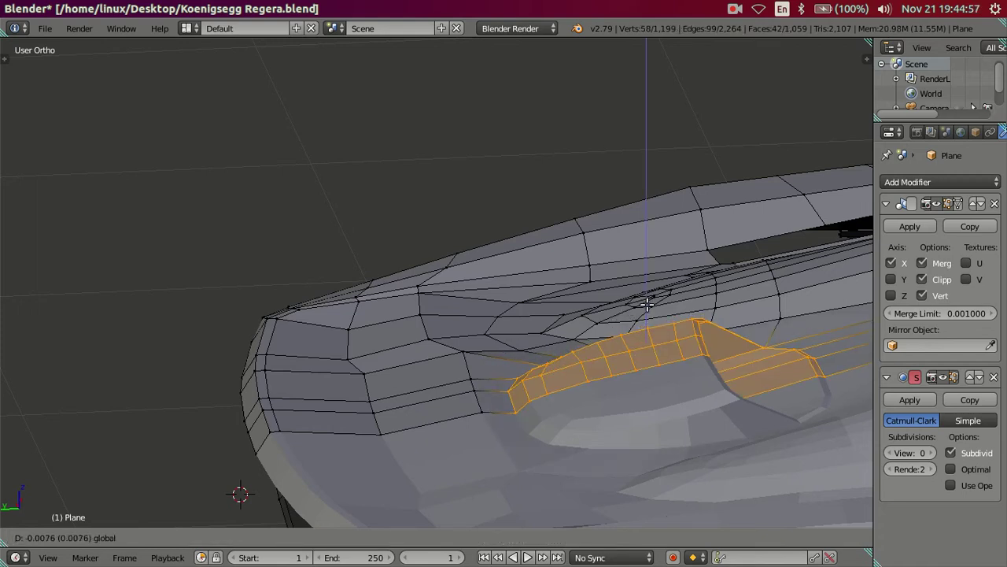
{"action": "left_click", "coordinate": [646, 304]}
{"action": "mouse_move", "coordinate": [647, 314]}
{"action": "middle_mouse_down"}
{"action": "mouse_move", "coordinate": [320, 407]}
{"action": "mouse_move", "coordinate": [499, 420]}
{"action": "middle_mouse_up"}
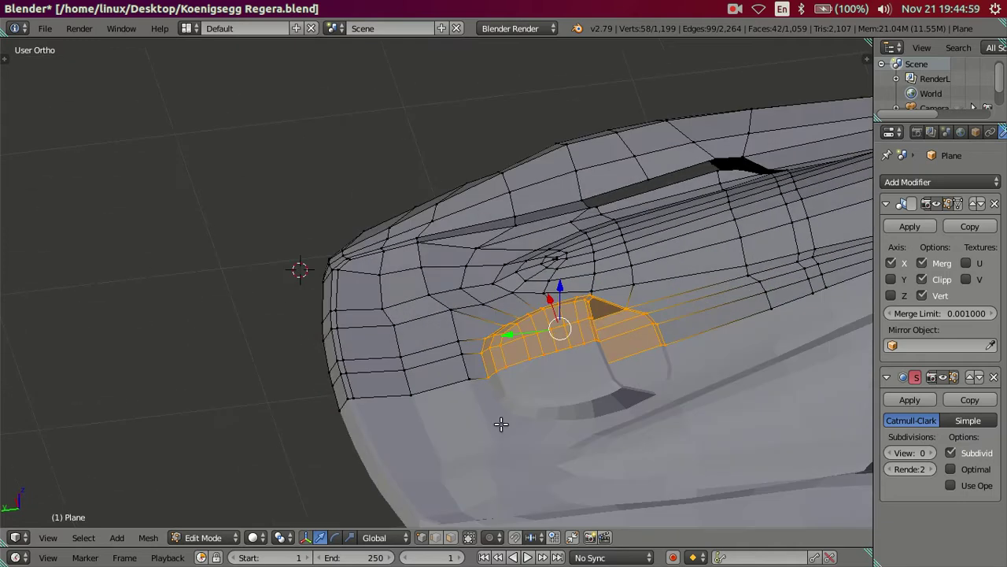
{"action": "left_click", "coordinate": [14, 299]}
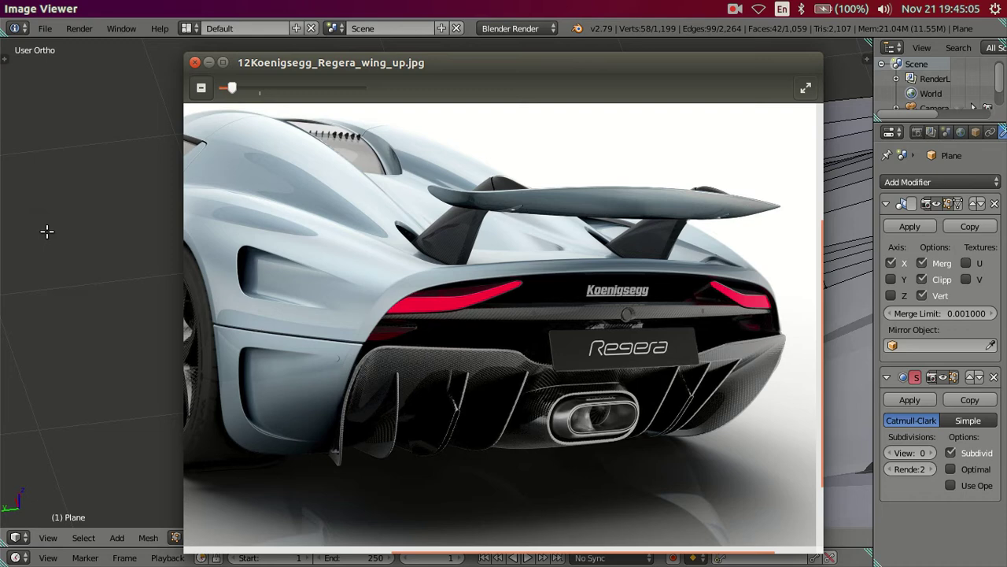
Step: Select the small upper-body face patch and frame it in the Right side view
{"action": "left_click", "coordinate": [15, 203]}
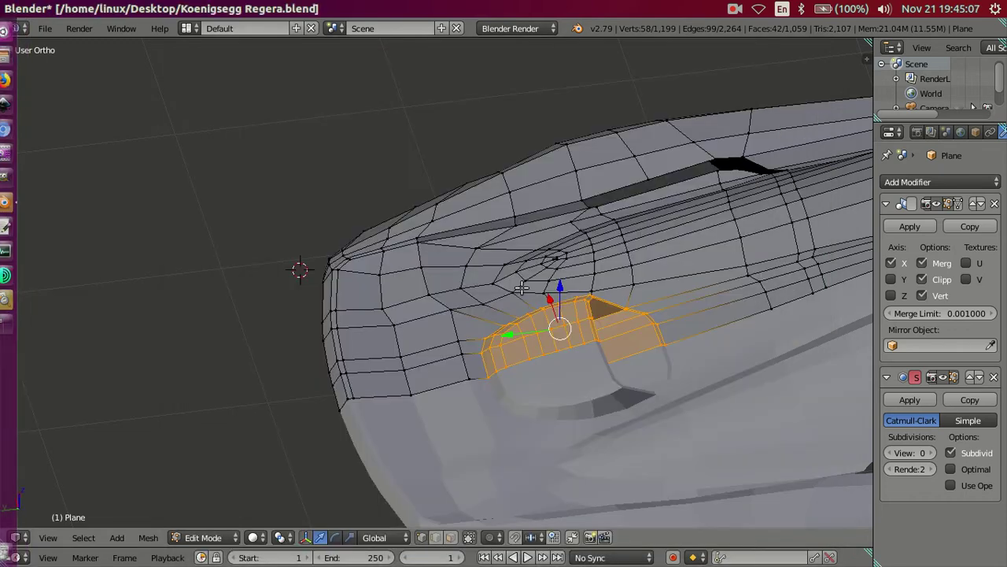
{"action": "mouse_move", "coordinate": [522, 288]}
{"action": "middle_mouse_down"}
{"action": "mouse_move", "coordinate": [564, 360]}
{"action": "mouse_move", "coordinate": [656, 333]}
{"action": "mouse_move", "coordinate": [517, 333]}
{"action": "mouse_move", "coordinate": [551, 382]}
{"action": "mouse_move", "coordinate": [650, 358]}
{"action": "mouse_move", "coordinate": [643, 302]}
{"action": "mouse_move", "coordinate": [571, 318]}
{"action": "mouse_move", "coordinate": [575, 371]}
{"action": "mouse_move", "coordinate": [530, 405]}
{"action": "mouse_move", "coordinate": [524, 300]}
{"action": "middle_mouse_up"}
{"action": "key", "text": "a"}
{"action": "key", "text": "ctrl+z"}
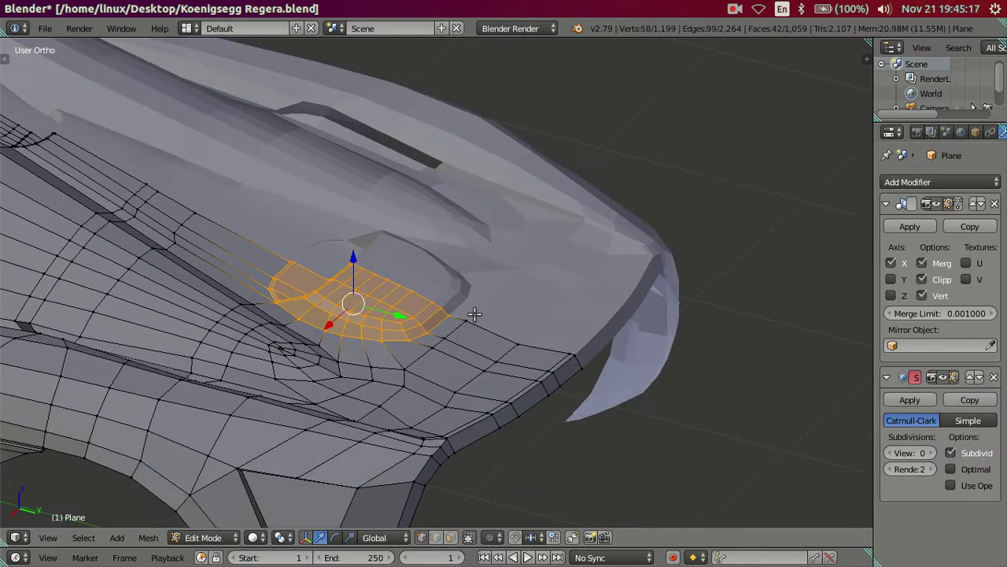
{"action": "key", "text": "KP_3"}
{"action": "scroll", "coordinate": [519, 279], "scroll_direction": "up", "scroll_amount": 2}
{"action": "scroll", "coordinate": [531, 317], "scroll_direction": "up", "scroll_amount": 2}
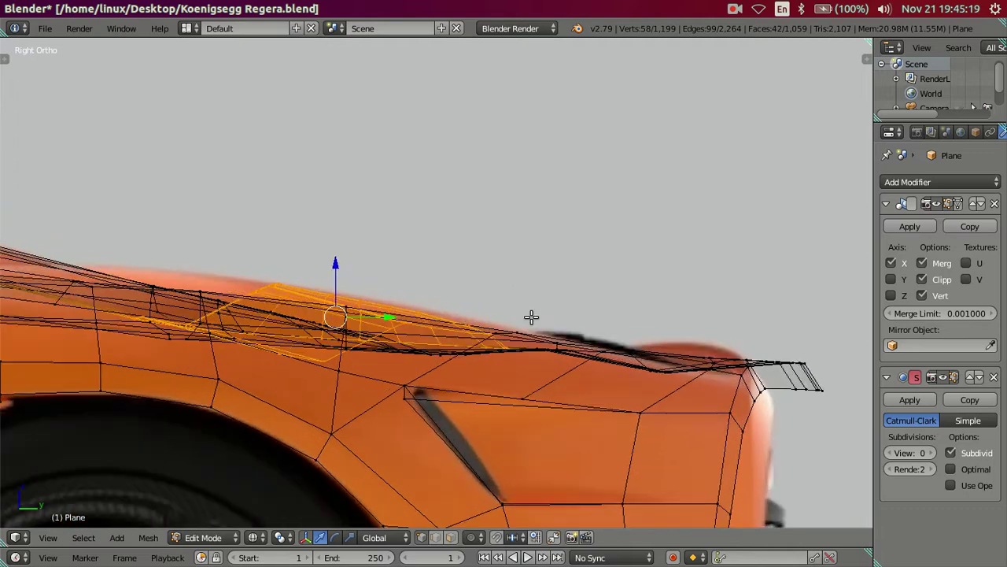
{"action": "middle_click_drag", "start_coordinate": [531, 317], "coordinate": [549, 341], "text": "shift"}
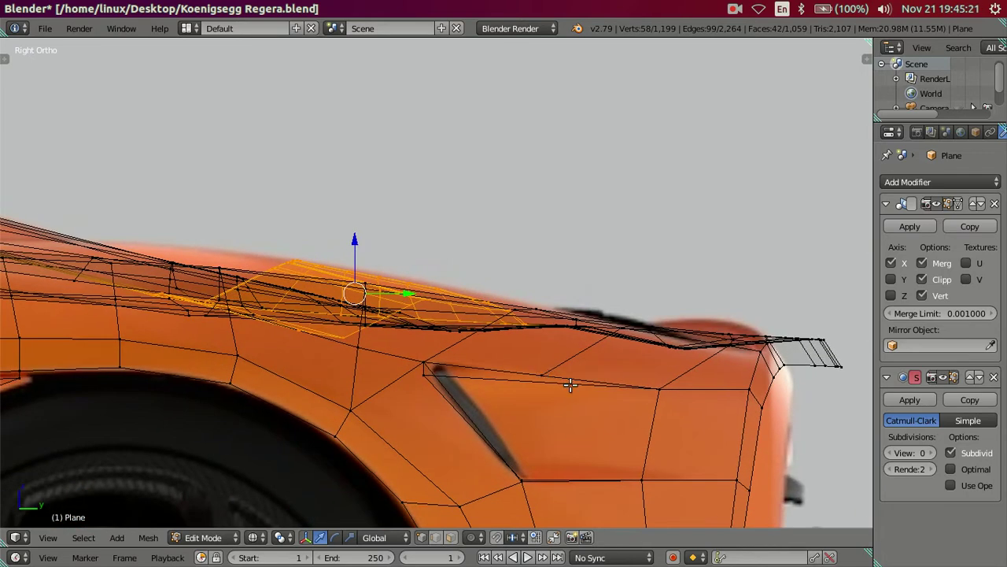
{"action": "key", "text": "r"}
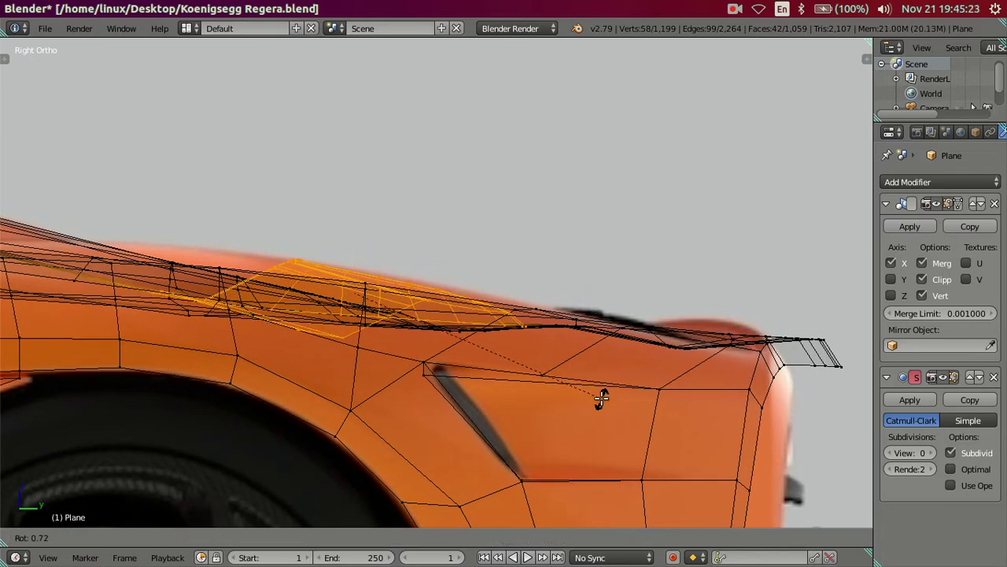
{"action": "right_click", "coordinate": [601, 399]}
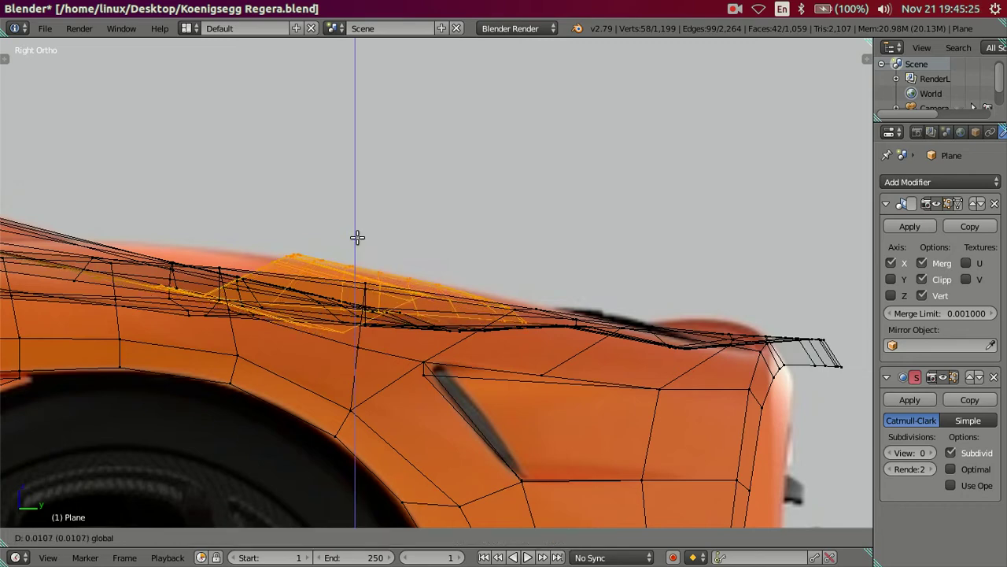
{"action": "key", "text": "alt+z"}
{"action": "mouse_move", "coordinate": [508, 299]}
{"action": "middle_mouse_down"}
{"action": "mouse_move", "coordinate": [508, 383]}
{"action": "mouse_move", "coordinate": [490, 361]}
{"action": "mouse_move", "coordinate": [495, 344]}
{"action": "middle_mouse_up"}
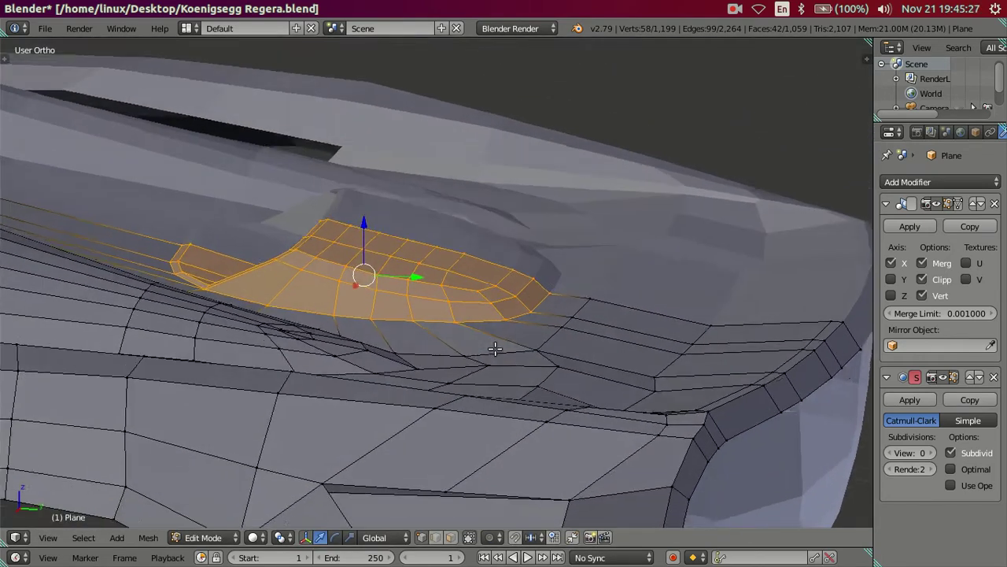
Step: Tilt the patch and raise it about 0.019 along Z to follow the side reference
{"action": "key", "text": "g"}
{"action": "key", "text": "z"}
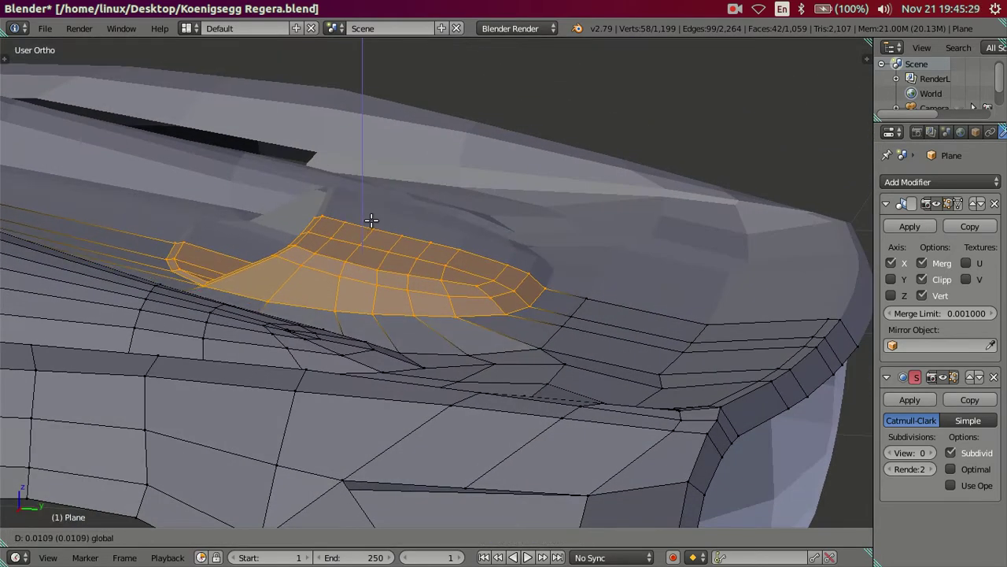
{"action": "left_click", "coordinate": [370, 220]}
{"action": "mouse_move", "coordinate": [371, 220]}
{"action": "middle_mouse_down"}
{"action": "mouse_move", "coordinate": [461, 263]}
{"action": "mouse_move", "coordinate": [472, 338]}
{"action": "mouse_move", "coordinate": [338, 263]}
{"action": "mouse_move", "coordinate": [364, 253]}
{"action": "middle_mouse_up"}
{"action": "mouse_move", "coordinate": [435, 271]}
{"action": "middle_mouse_down"}
{"action": "mouse_move", "coordinate": [461, 315]}
{"action": "mouse_move", "coordinate": [513, 317]}
{"action": "mouse_move", "coordinate": [578, 348]}
{"action": "mouse_move", "coordinate": [611, 315]}
{"action": "mouse_move", "coordinate": [596, 322]}
{"action": "middle_mouse_up"}
{"action": "key", "text": "KP_3"}
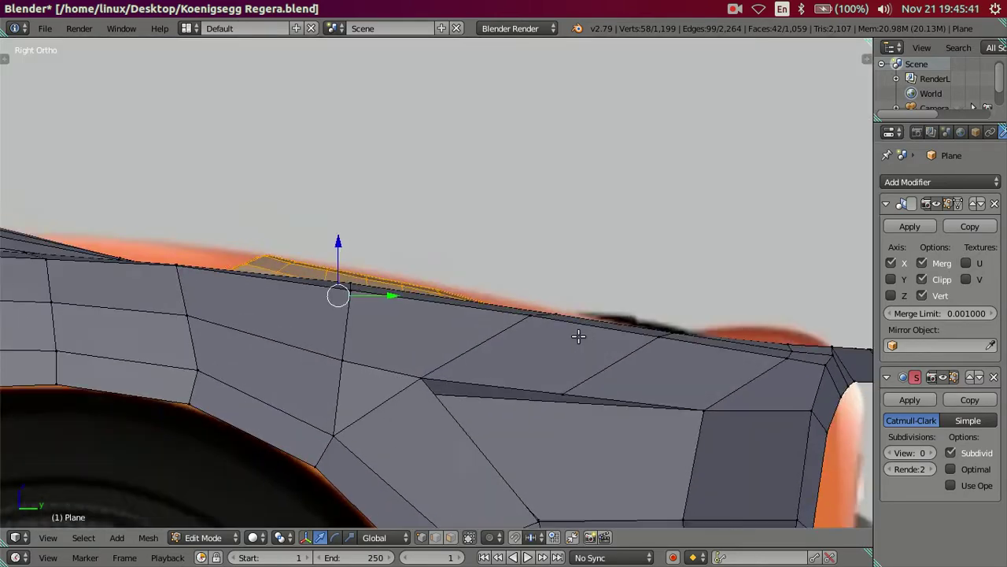
{"action": "key", "text": "z"}
{"action": "key", "text": "r"}
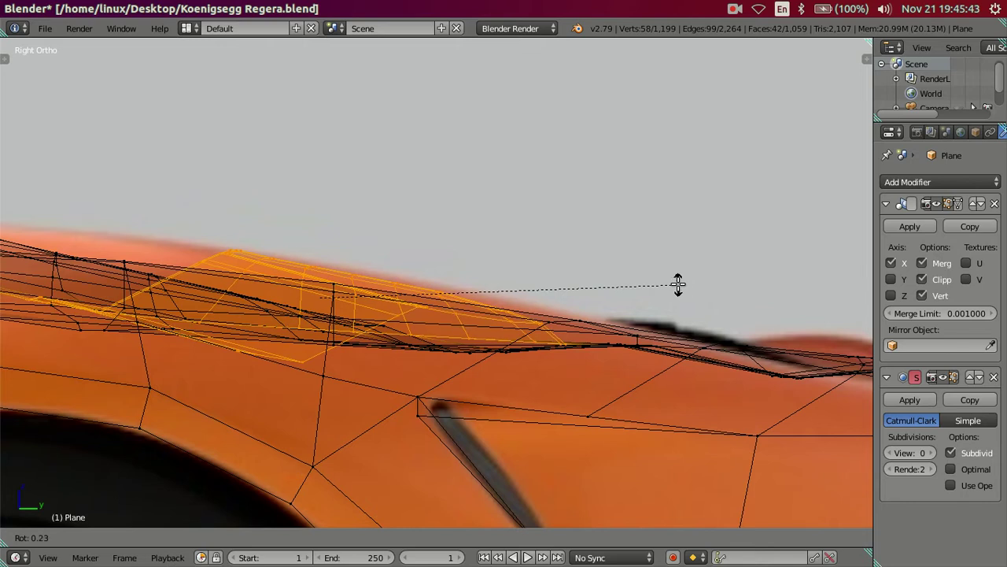
{"action": "left_click", "coordinate": [682, 288]}
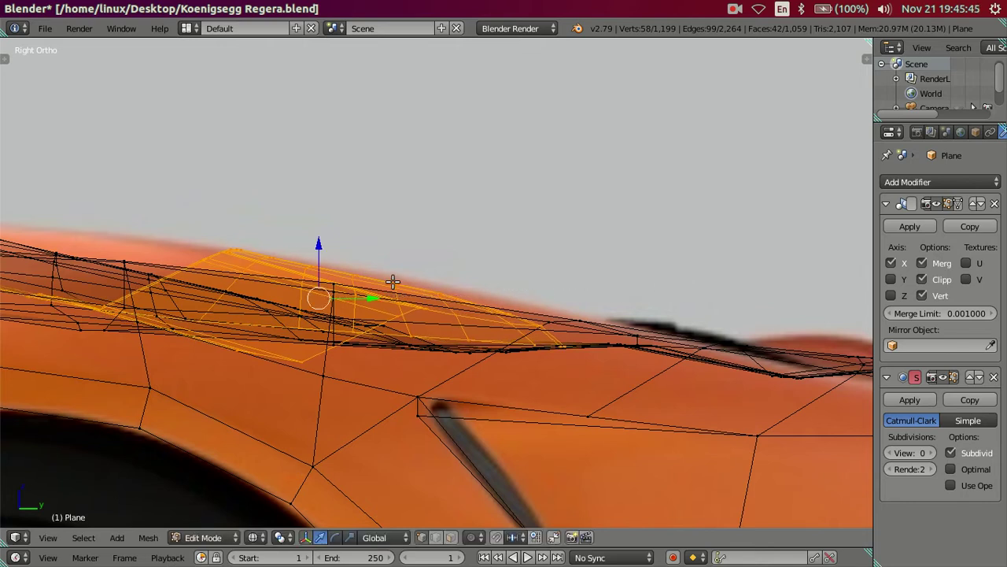
{"action": "left_click_drag", "start_coordinate": [316, 246], "coordinate": [335, 235]}
Step: Preview the smoothed body in Object Mode, then reselect the small patch near the vent
{"action": "key", "text": "a"}
{"action": "mouse_move", "coordinate": [370, 261]}
{"action": "middle_mouse_down"}
{"action": "mouse_move", "coordinate": [511, 352]}
{"action": "mouse_move", "coordinate": [501, 272]}
{"action": "mouse_move", "coordinate": [514, 366]}
{"action": "mouse_move", "coordinate": [455, 295]}
{"action": "mouse_move", "coordinate": [390, 254]}
{"action": "middle_mouse_up"}
{"action": "key", "text": "Tab"}
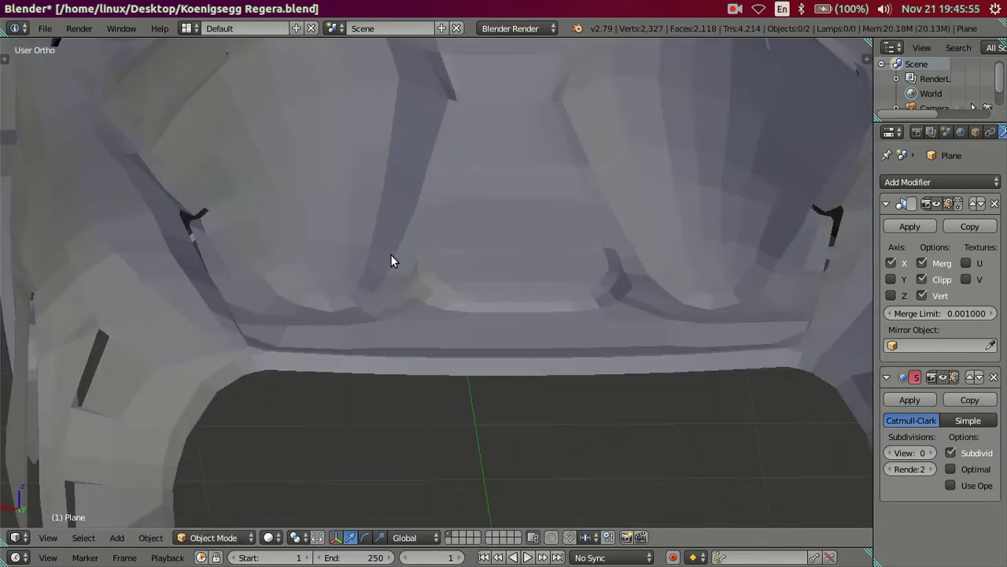
{"action": "scroll", "coordinate": [390, 254], "scroll_direction": "down", "scroll_amount": 3}
{"action": "scroll", "coordinate": [421, 286], "scroll_direction": "up", "scroll_amount": 2}
{"action": "key", "text": "Tab"}
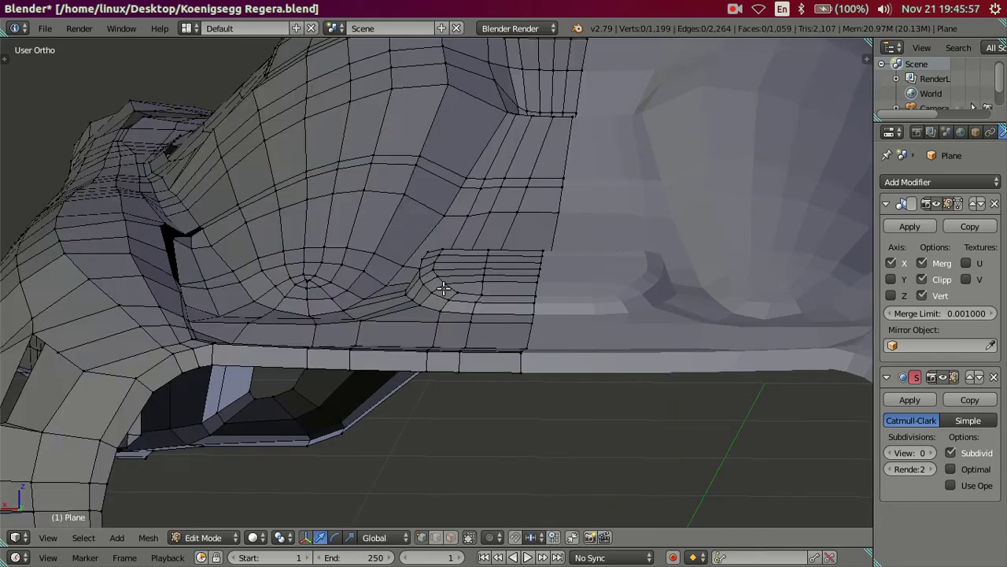
{"action": "key", "text": "l"}
{"action": "key", "text": "a"}
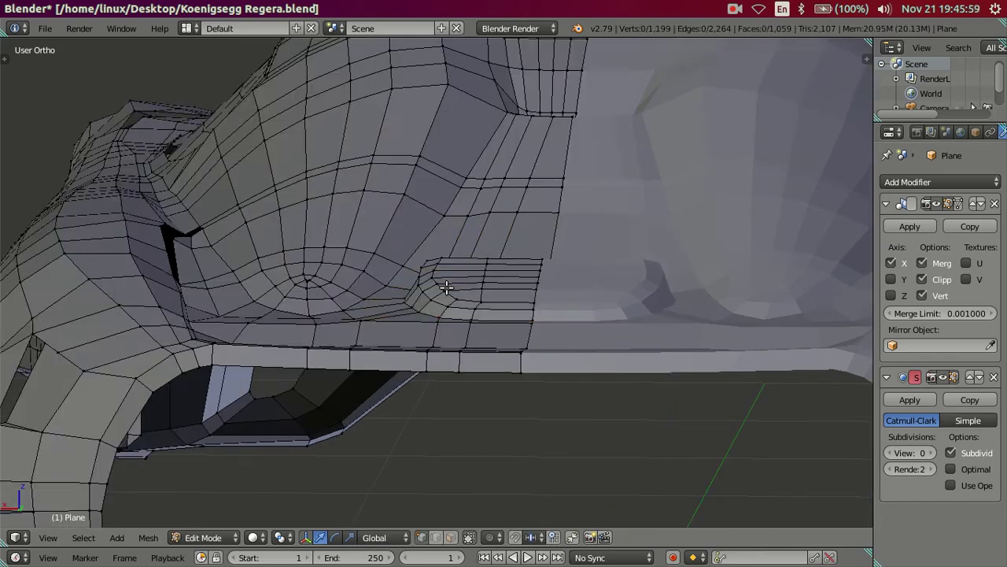
{"action": "key", "text": "a"}
{"action": "scroll", "coordinate": [447, 287], "scroll_direction": "down", "scroll_amount": 3}
{"action": "key", "text": "a"}
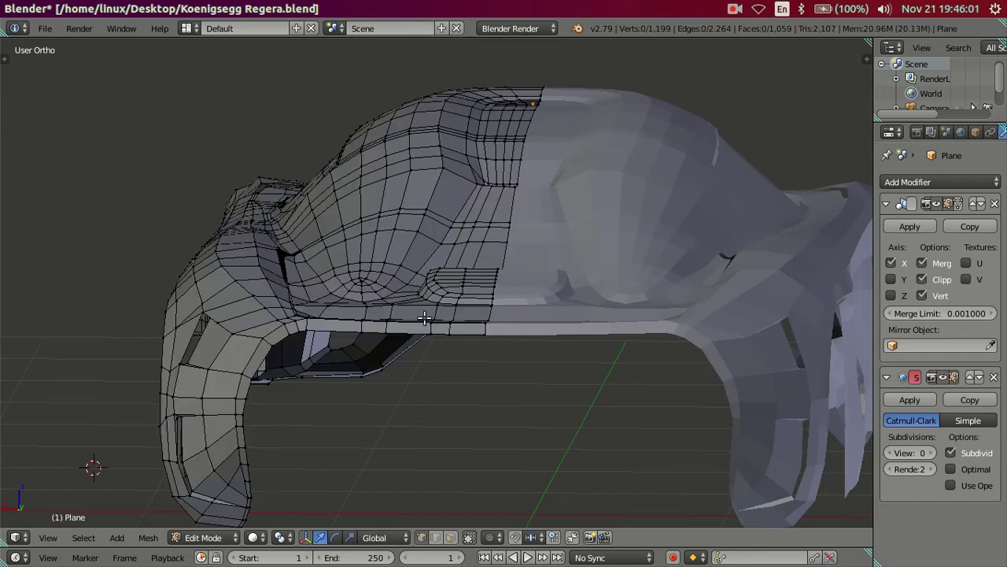
{"action": "scroll", "coordinate": [472, 331], "scroll_direction": "up", "scroll_amount": 3}
{"action": "scroll", "coordinate": [528, 397], "scroll_direction": "up", "scroll_amount": 2}
{"action": "mouse_move", "coordinate": [527, 397]}
{"action": "middle_mouse_down"}
{"action": "mouse_move", "coordinate": [591, 322]}
{"action": "mouse_move", "coordinate": [494, 404]}
{"action": "mouse_move", "coordinate": [551, 420]}
{"action": "mouse_move", "coordinate": [602, 412]}
{"action": "mouse_move", "coordinate": [456, 333]}
{"action": "mouse_move", "coordinate": [428, 398]}
{"action": "mouse_move", "coordinate": [416, 475]}
{"action": "mouse_move", "coordinate": [428, 244]}
{"action": "mouse_move", "coordinate": [491, 299]}
{"action": "mouse_move", "coordinate": [485, 371]}
{"action": "mouse_move", "coordinate": [542, 396]}
{"action": "mouse_move", "coordinate": [554, 471]}
{"action": "mouse_move", "coordinate": [464, 363]}
{"action": "mouse_move", "coordinate": [464, 398]}
{"action": "middle_mouse_up"}
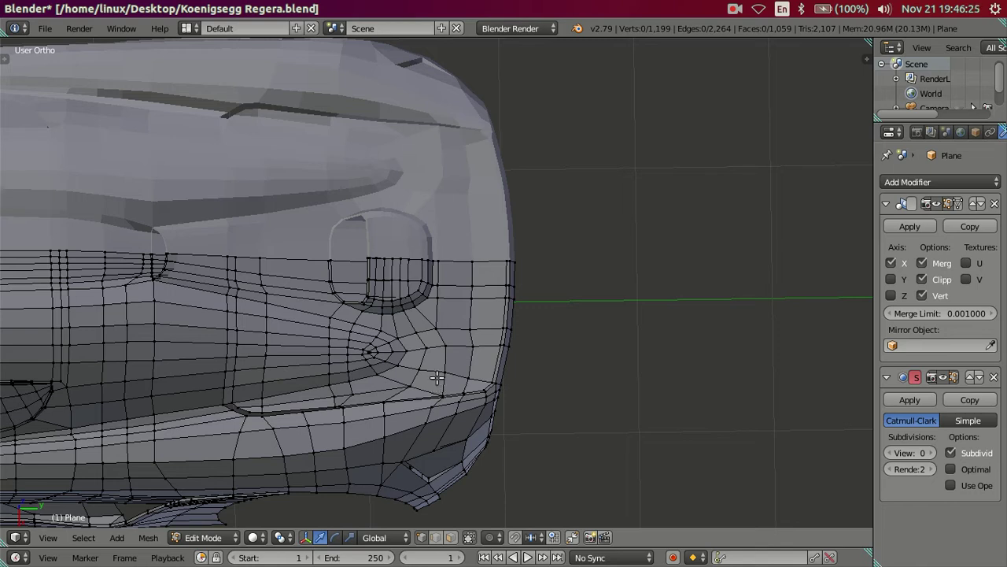
Step: Frame the car front in top wireframe view and select its vertical edge loop
{"action": "key", "text": "KP_7"}
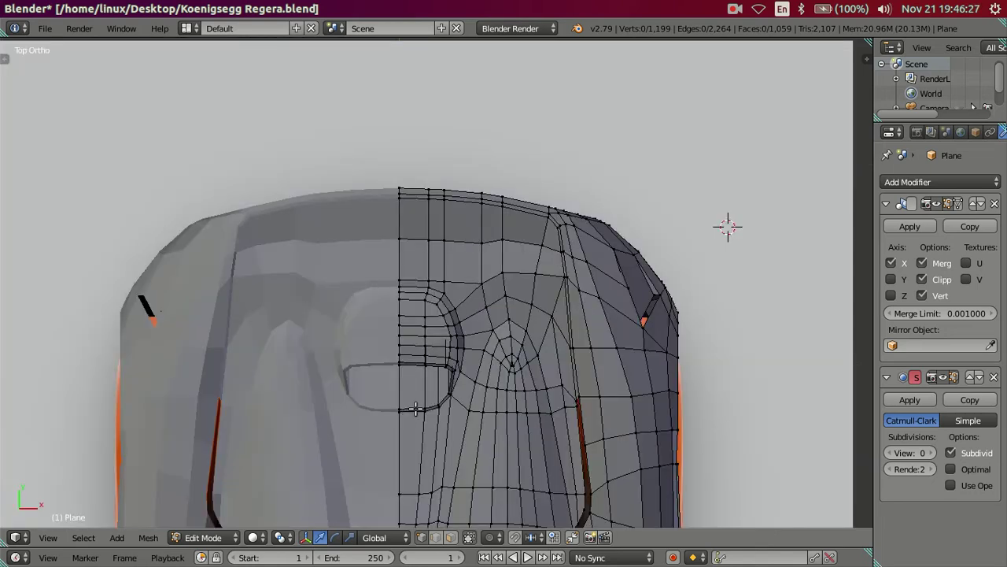
{"action": "scroll", "coordinate": [503, 350], "scroll_direction": "up", "scroll_amount": 3}
{"action": "middle_click_drag", "start_coordinate": [499, 340], "coordinate": [477, 318], "text": "shift"}
{"action": "key", "text": "z"}
{"action": "key", "text": "z"}
{"action": "scroll", "coordinate": [551, 392], "scroll_direction": "up", "scroll_amount": 2}
{"action": "scroll", "coordinate": [511, 354], "scroll_direction": "up", "scroll_amount": 2}
{"action": "scroll", "coordinate": [479, 320], "scroll_direction": "up", "scroll_amount": 2}
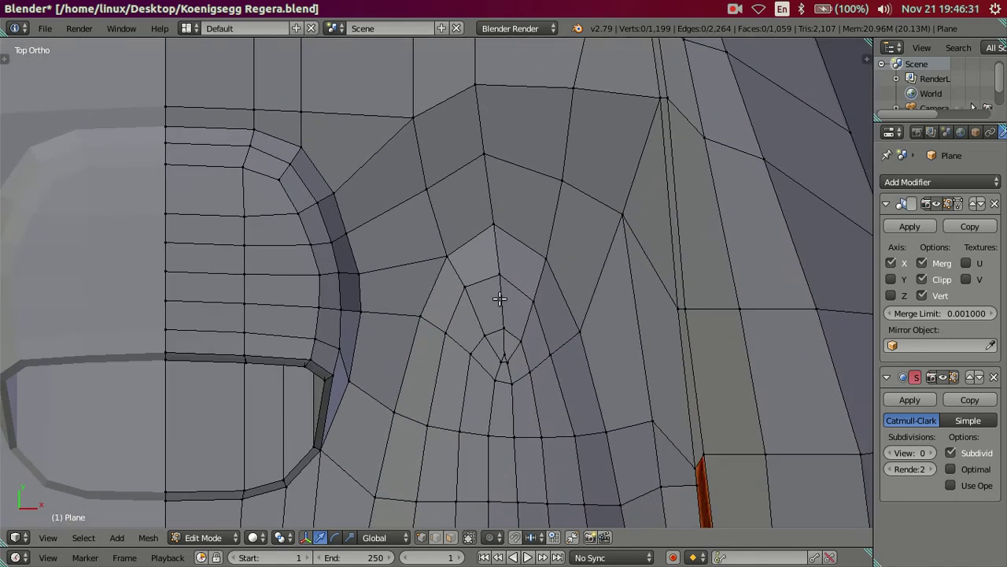
{"action": "scroll", "coordinate": [498, 294], "scroll_direction": "up", "scroll_amount": 1}
{"action": "middle_click_drag", "start_coordinate": [499, 295], "coordinate": [472, 294], "text": "shift"}
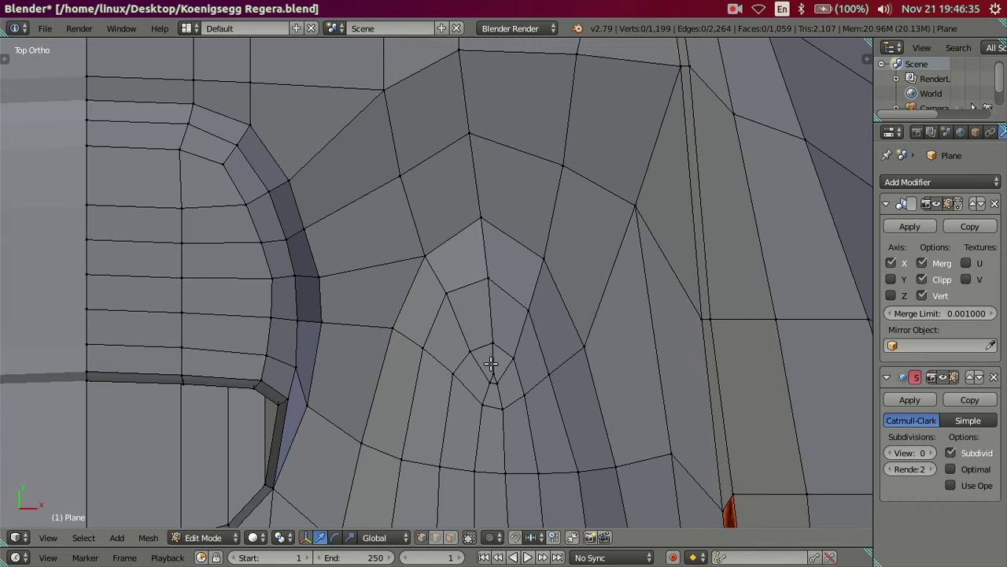
{"action": "scroll", "coordinate": [490, 317], "scroll_direction": "down", "scroll_amount": 1}
{"action": "scroll", "coordinate": [472, 265], "scroll_direction": "down", "scroll_amount": 2}
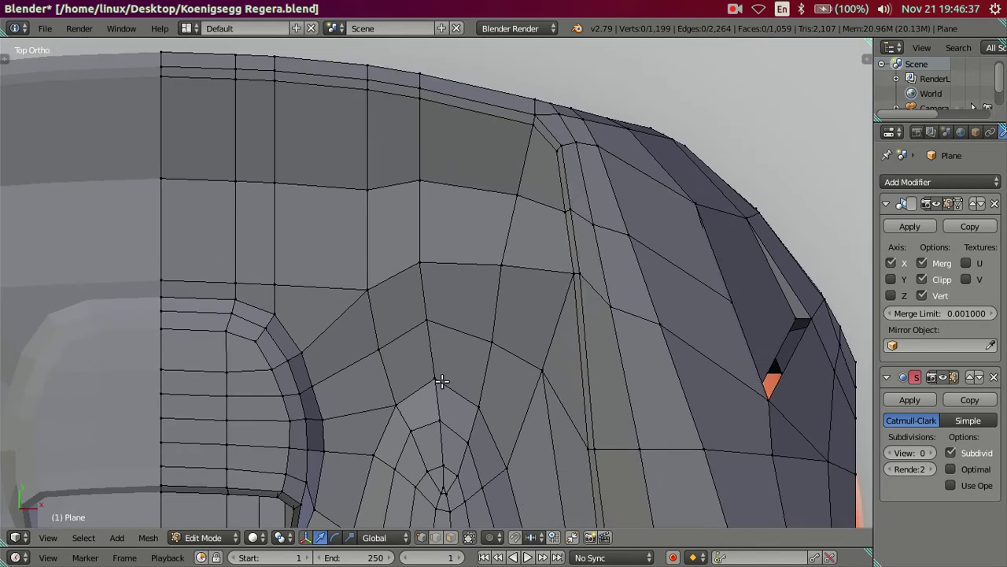
{"action": "scroll", "coordinate": [417, 231], "scroll_direction": "down", "scroll_amount": 1}
{"action": "right_click", "coordinate": [425, 247], "text": "alt"}
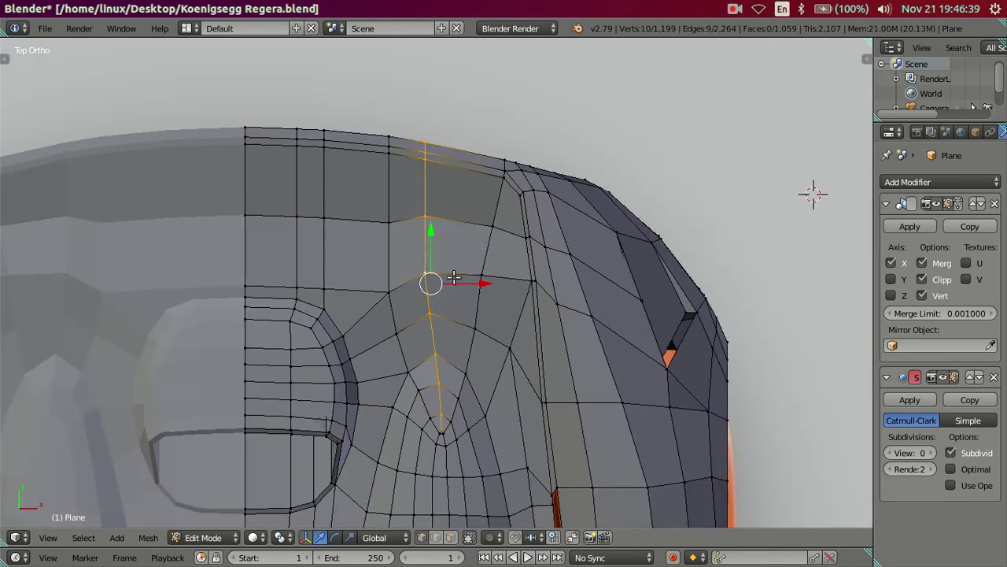
{"action": "scroll", "coordinate": [467, 318], "scroll_direction": "up", "scroll_amount": 1}
Step: Save Koenigsegg Regera.blend over the existing file
{"action": "key", "text": "alt+z"}
{"action": "key", "text": "alt+z"}
{"action": "key", "text": "ctrl+s"}
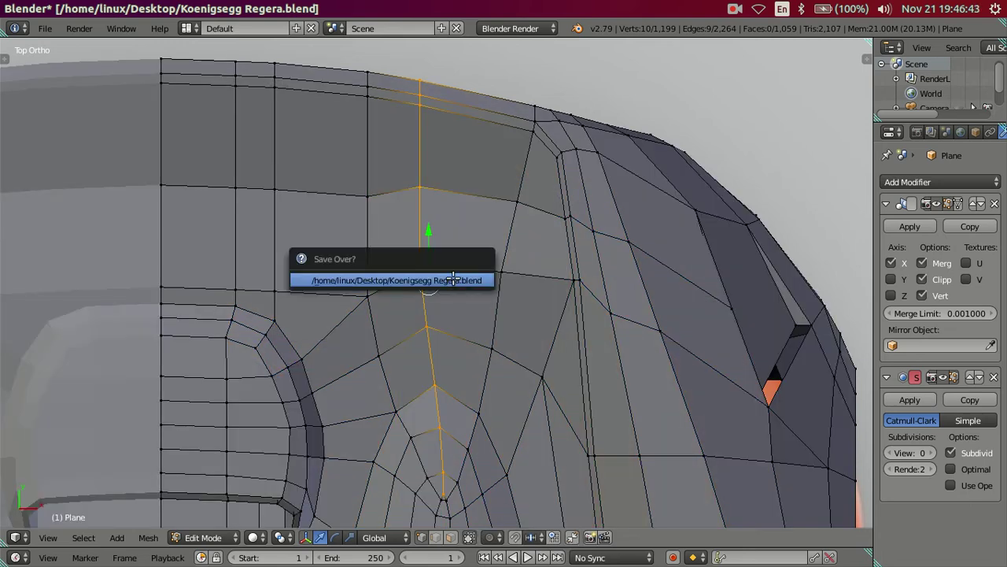
{"action": "left_click", "coordinate": [453, 278]}
{"action": "middle_click_drag", "start_coordinate": [471, 300], "coordinate": [466, 275], "text": "shift"}
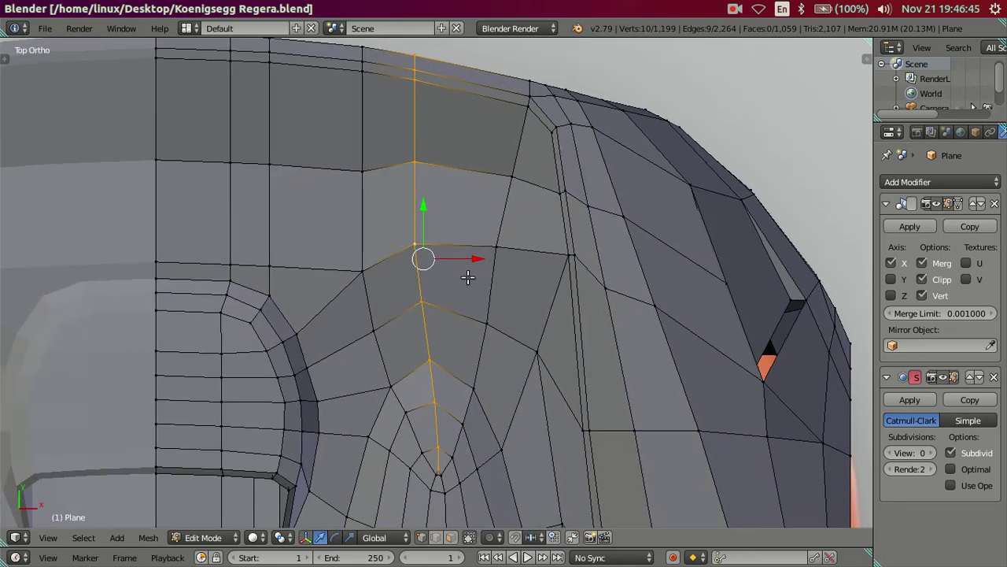
Step: Rip the selected edge loop open and slide it right to widen the slot
{"action": "key", "text": "v"}
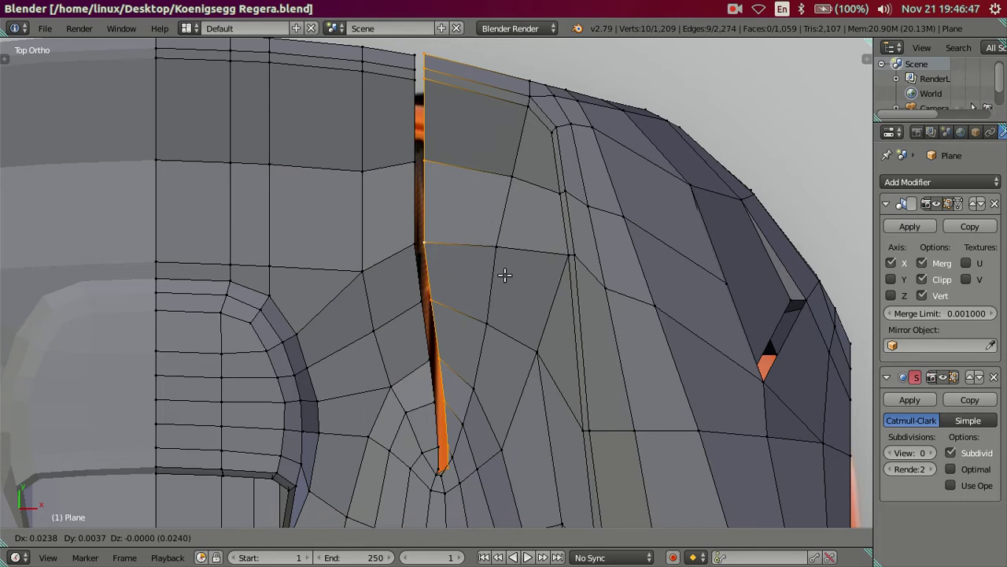
{"action": "right_click", "coordinate": [505, 276]}
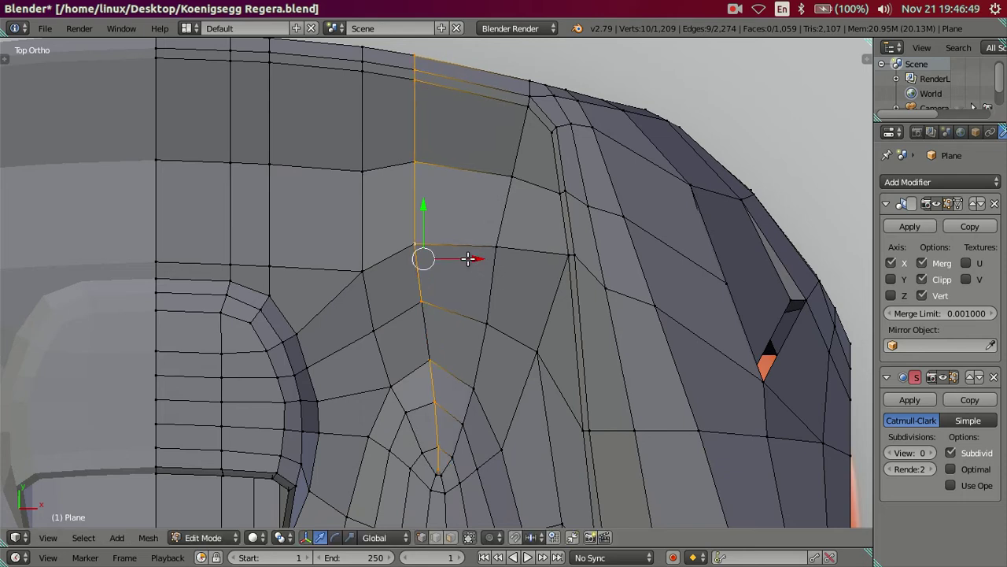
{"action": "left_click_drag", "start_coordinate": [471, 258], "coordinate": [493, 261]}
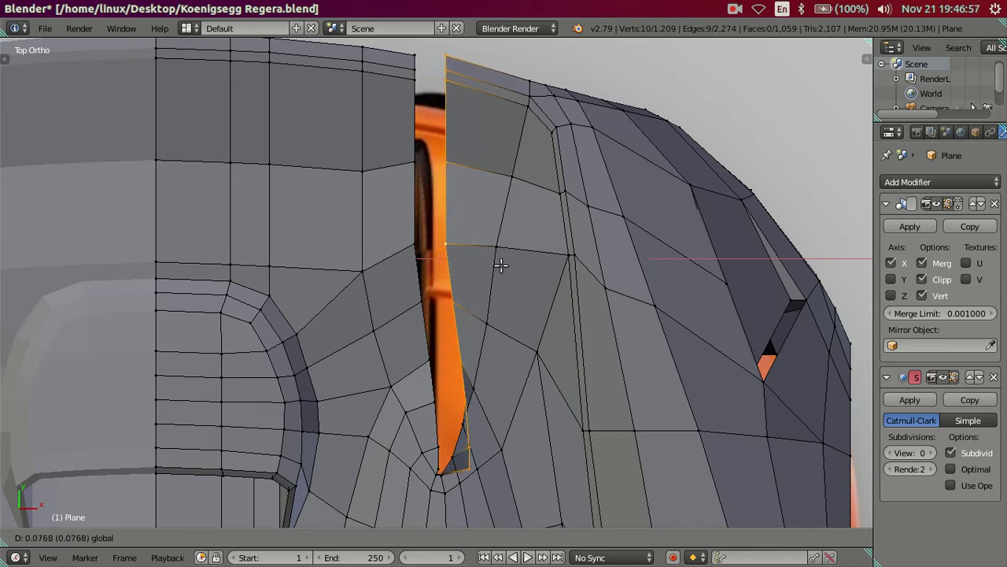
{"action": "left_click_drag", "start_coordinate": [493, 262], "coordinate": [504, 265]}
{"action": "left_click_drag", "start_coordinate": [455, 204], "coordinate": [457, 210]}
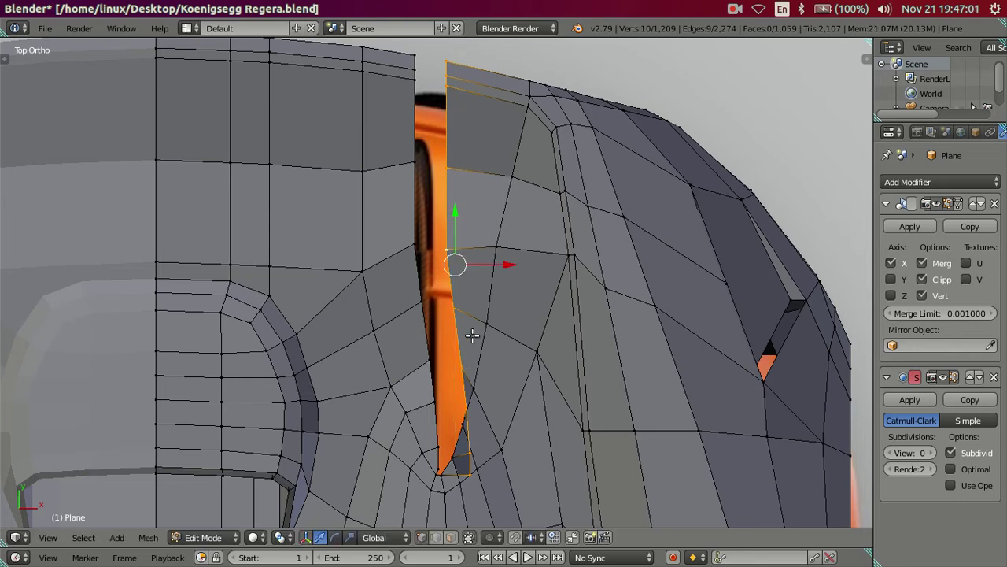
Step: In X-ray view, circle-select so only the slot's bottom three vertices stay selected
{"action": "key", "text": "z"}
{"action": "key", "text": "c"}
{"action": "middle_click_drag", "start_coordinate": [447, 169], "coordinate": [445, 212]}
{"action": "right_click", "coordinate": [442, 266]}
{"action": "key", "text": "z"}
{"action": "scroll", "coordinate": [512, 397], "scroll_direction": "up", "scroll_amount": 2}
{"action": "scroll", "coordinate": [511, 400], "scroll_direction": "up", "scroll_amount": 2}
{"action": "scroll", "coordinate": [512, 400], "scroll_direction": "up", "scroll_amount": 2}
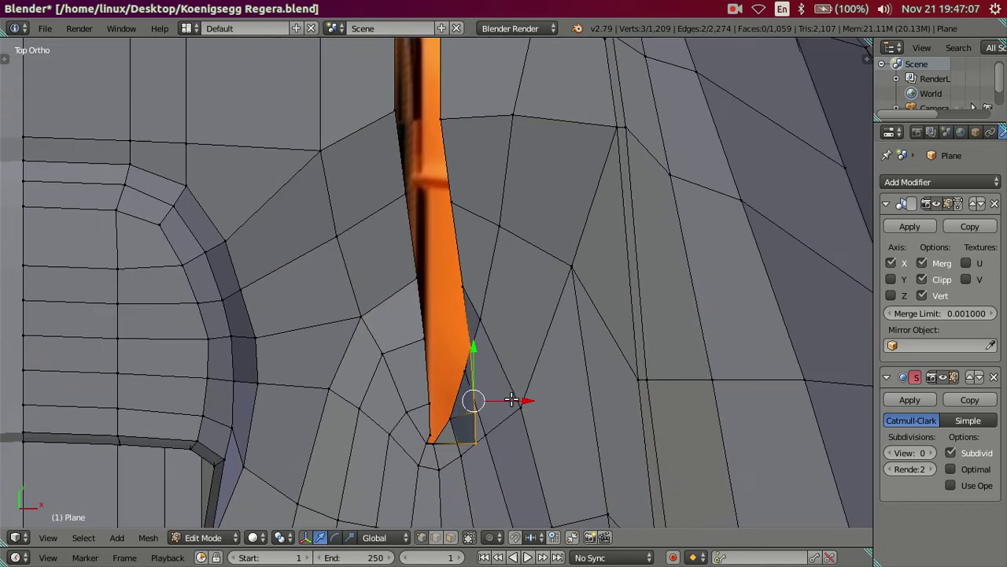
Step: Shift the slot's tip vertices left and along the Y axis
{"action": "left_click_drag", "start_coordinate": [526, 400], "coordinate": [498, 380]}
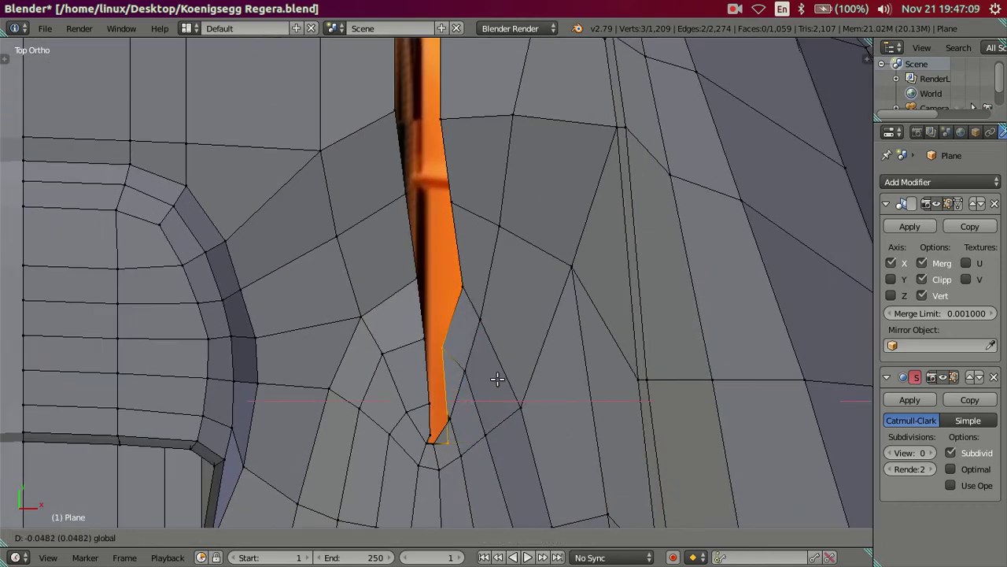
{"action": "left_click", "coordinate": [494, 375]}
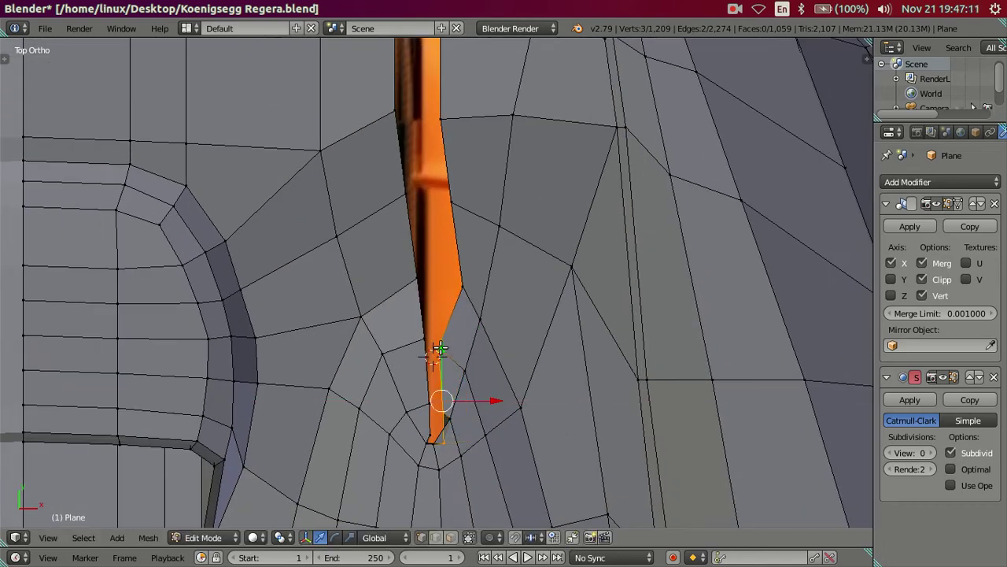
{"action": "left_click_drag", "start_coordinate": [439, 347], "coordinate": [445, 343]}
{"action": "left_click", "coordinate": [444, 334]}
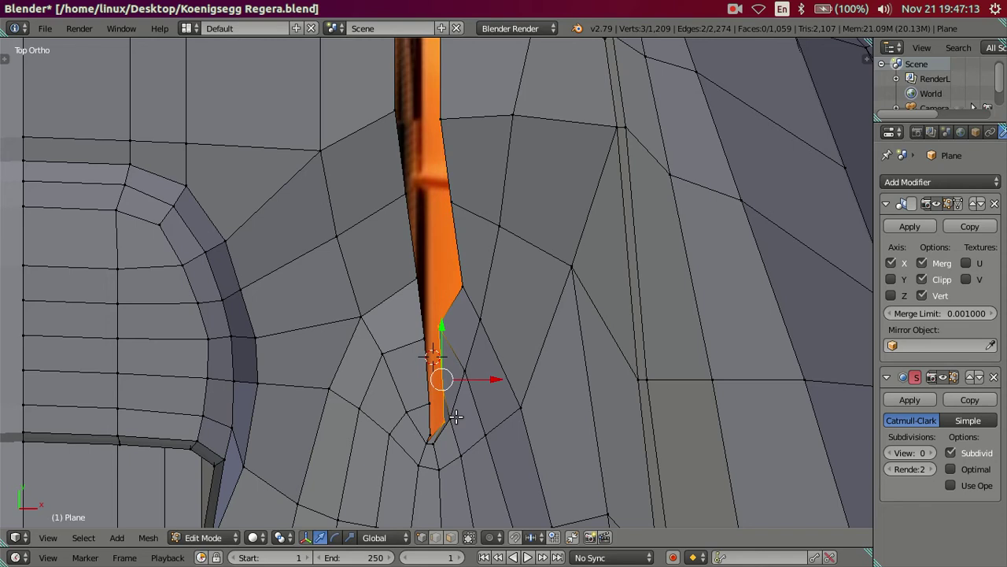
{"action": "scroll", "coordinate": [453, 417], "scroll_direction": "down", "scroll_amount": 2}
{"action": "scroll", "coordinate": [455, 393], "scroll_direction": "up", "scroll_amount": 3}
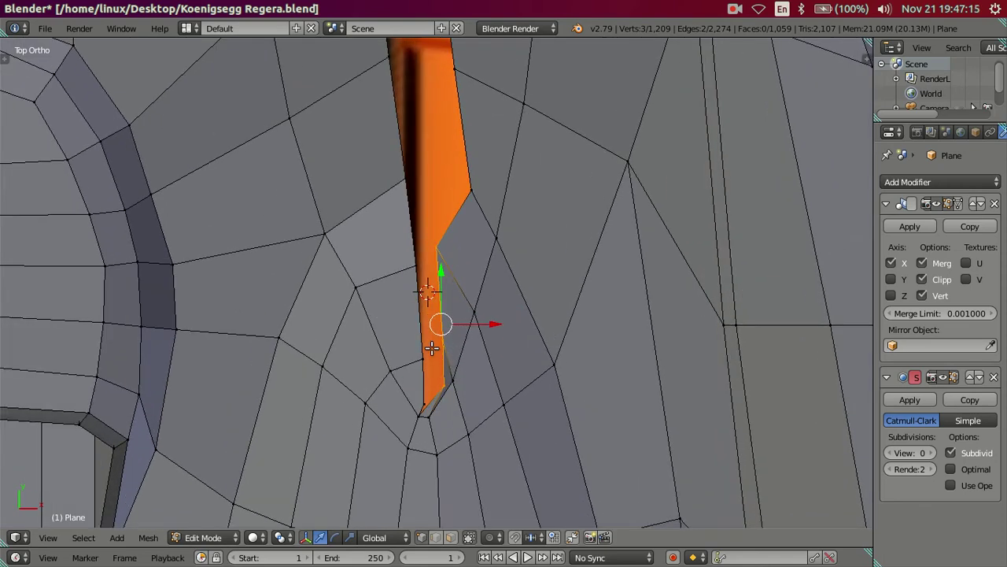
{"action": "scroll", "coordinate": [431, 348], "scroll_direction": "down", "scroll_amount": 1}
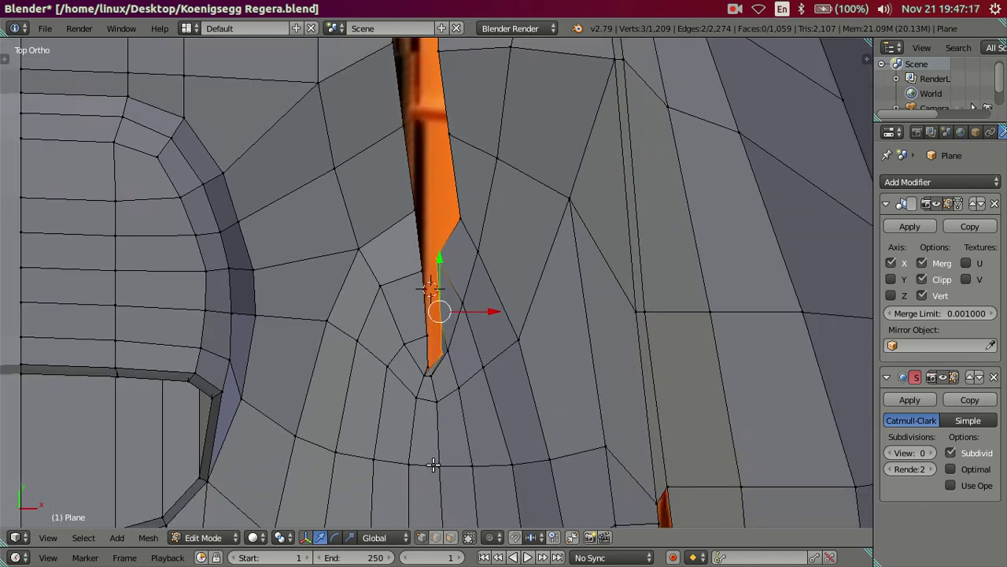
{"action": "scroll", "coordinate": [433, 465], "scroll_direction": "up", "scroll_amount": 1}
Step: Select the tip vertices and delete the small face at the slot's lower end
{"action": "left_click", "coordinate": [427, 416], "text": "shift"}
{"action": "left_click", "coordinate": [454, 400], "text": "shift"}
{"action": "left_click", "coordinate": [446, 385], "text": "shift"}
{"action": "left_click", "coordinate": [431, 406], "text": "shift"}
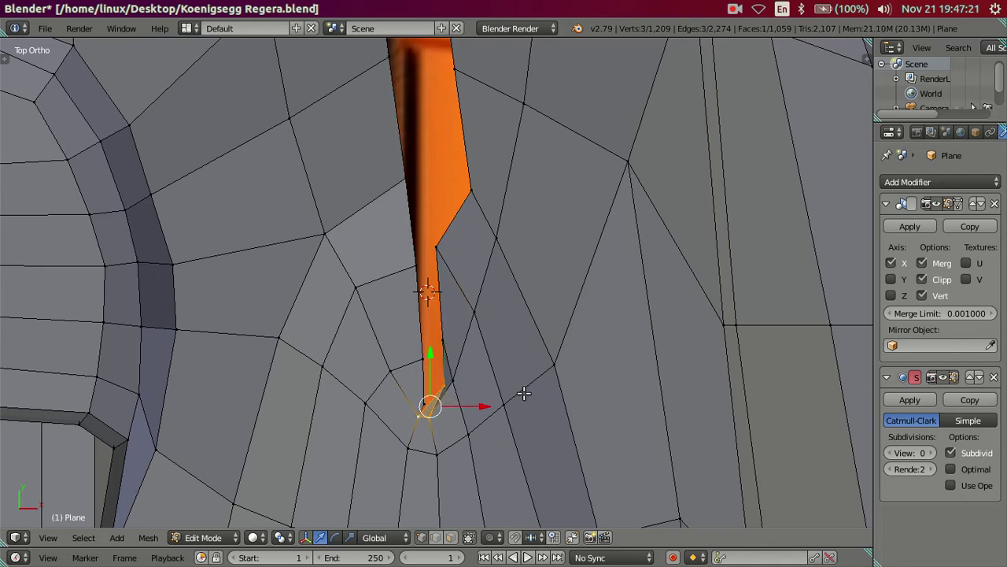
{"action": "key", "text": "x"}
{"action": "left_click", "coordinate": [502, 325]}
{"action": "scroll", "coordinate": [457, 390], "scroll_direction": "up", "scroll_amount": 1}
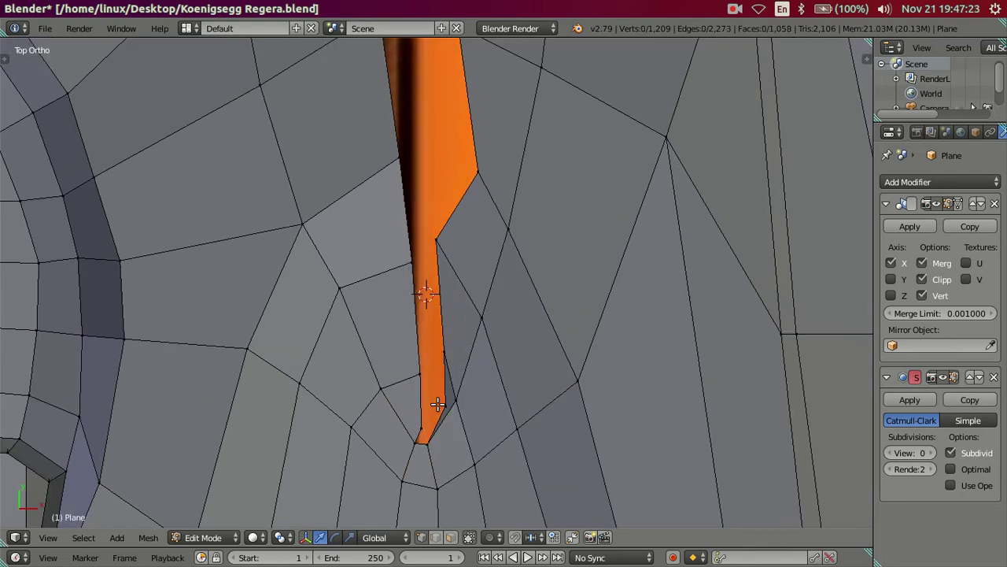
Step: Move the tip and strip vertices so the orange strip narrows into a slim point
{"action": "key", "text": "g"}
{"action": "left_click", "coordinate": [434, 409]}
{"action": "key", "text": "g"}
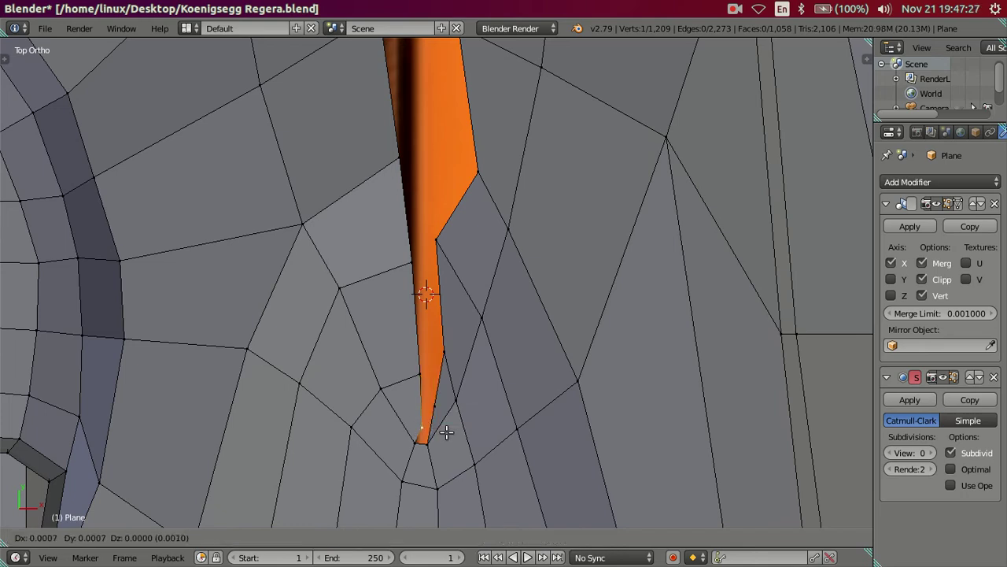
{"action": "left_click", "coordinate": [433, 409]}
{"action": "key", "text": "g"}
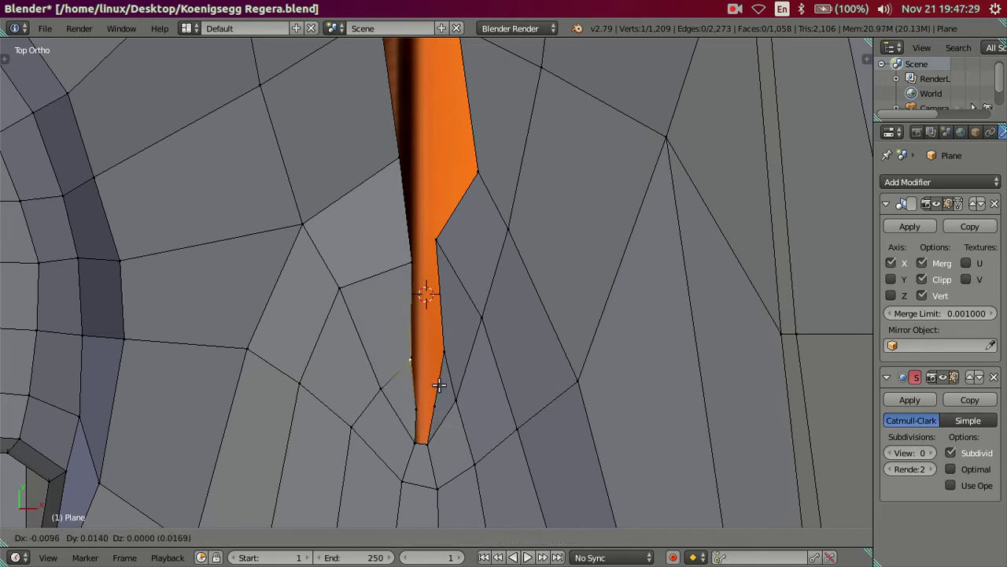
{"action": "left_click", "coordinate": [439, 382]}
{"action": "key", "text": "g"}
{"action": "left_click", "coordinate": [451, 358]}
{"action": "key", "text": "g"}
{"action": "left_click", "coordinate": [439, 279]}
{"action": "key", "text": "g"}
{"action": "left_click", "coordinate": [450, 166]}
Step: Pull the strip's left-edge vertex inward and select the vertices at the bottom tip
{"action": "right_click", "coordinate": [389, 255]}
{"action": "key", "text": "g"}
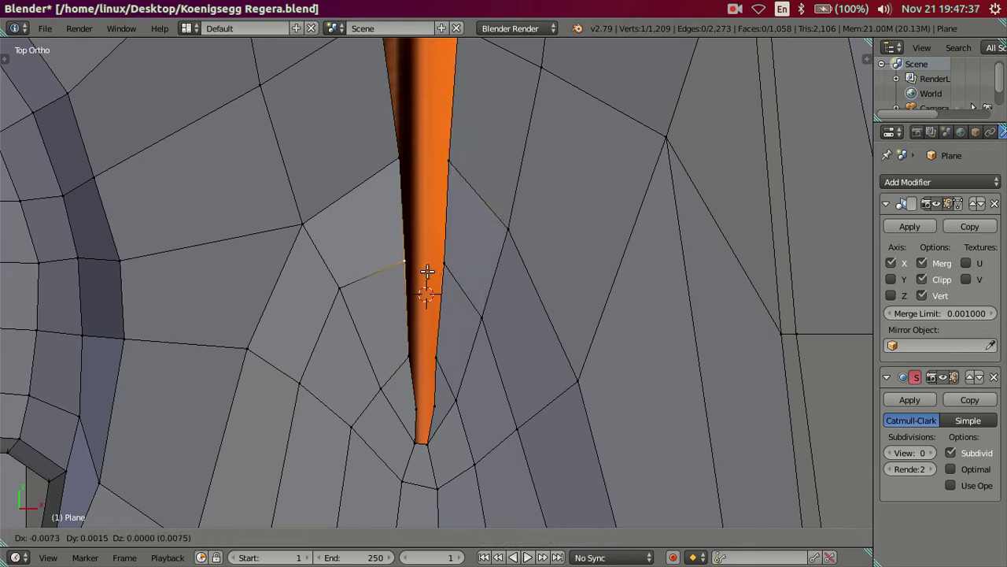
{"action": "left_click", "coordinate": [427, 271]}
{"action": "right_click", "coordinate": [408, 354]}
{"action": "right_click", "coordinate": [415, 410]}
Step: Fill the strip's bottom tip with new faces, extending the tip vertices upward
{"action": "key", "text": "ctrl+KP_Add"}
{"action": "key", "text": "f"}
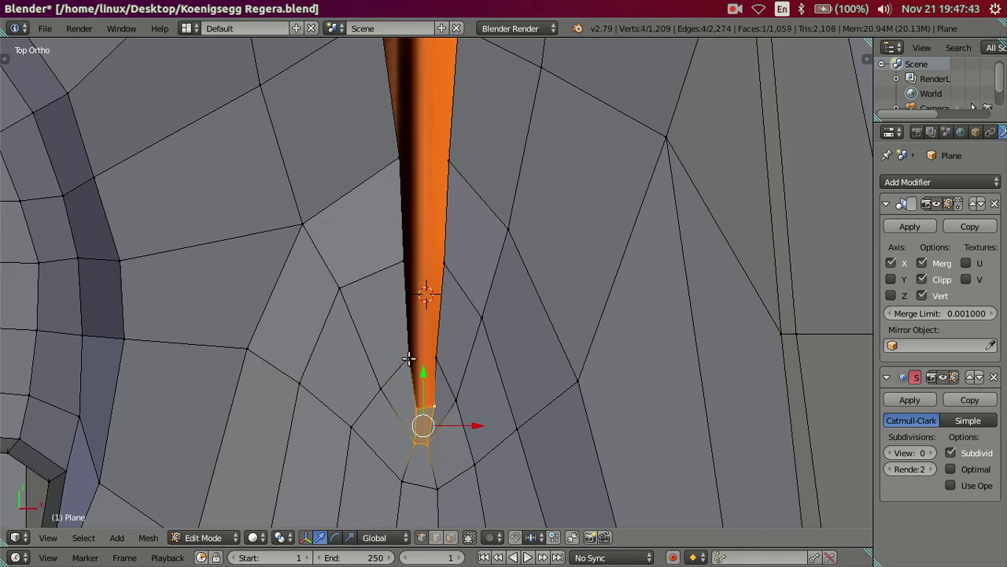
{"action": "key", "text": "g"}
{"action": "key", "text": "f"}
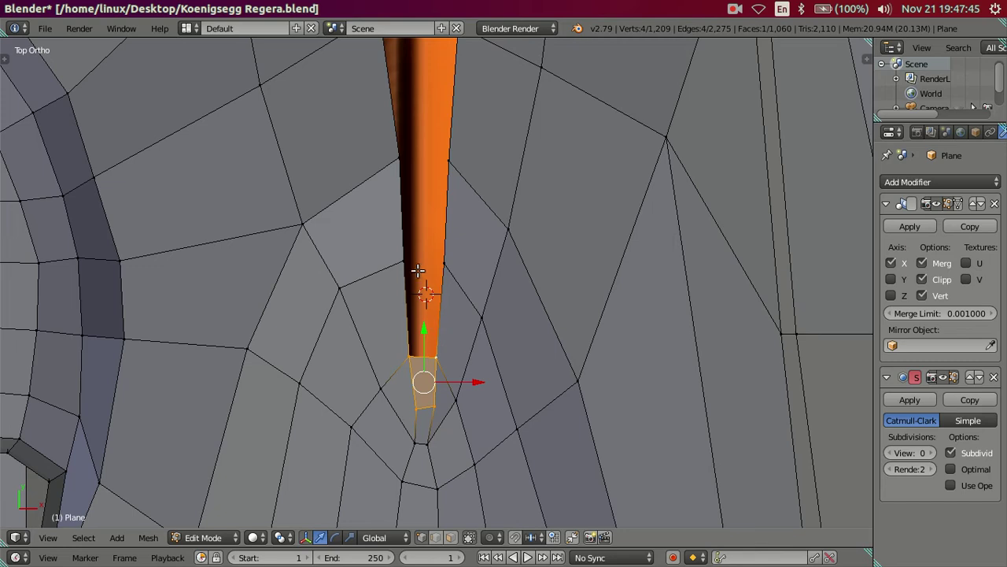
{"action": "key", "text": "g"}
{"action": "key", "text": "g"}
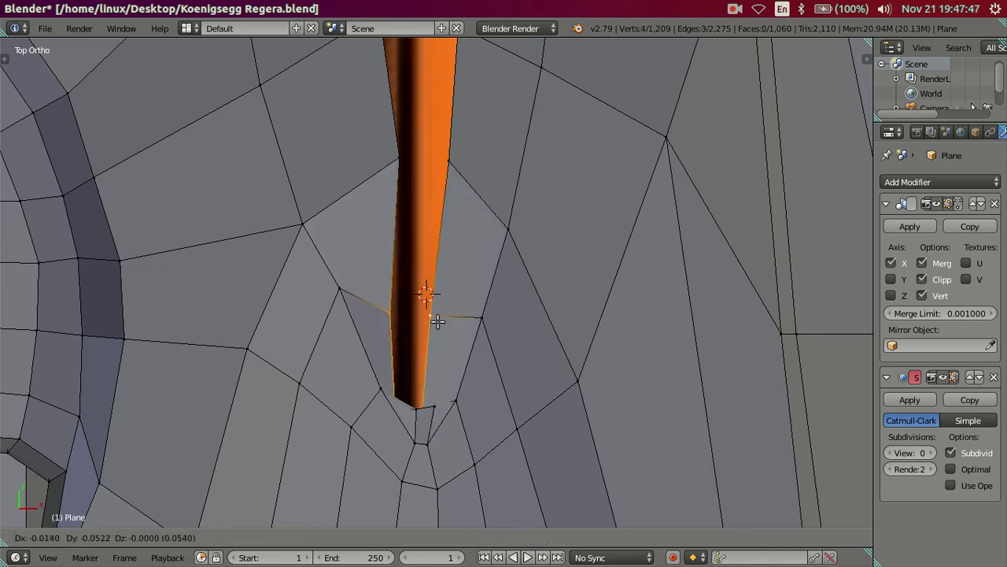
{"action": "key", "text": "Escape"}
{"action": "key", "text": "f"}
{"action": "scroll", "coordinate": [432, 316], "scroll_direction": "down", "scroll_amount": 1}
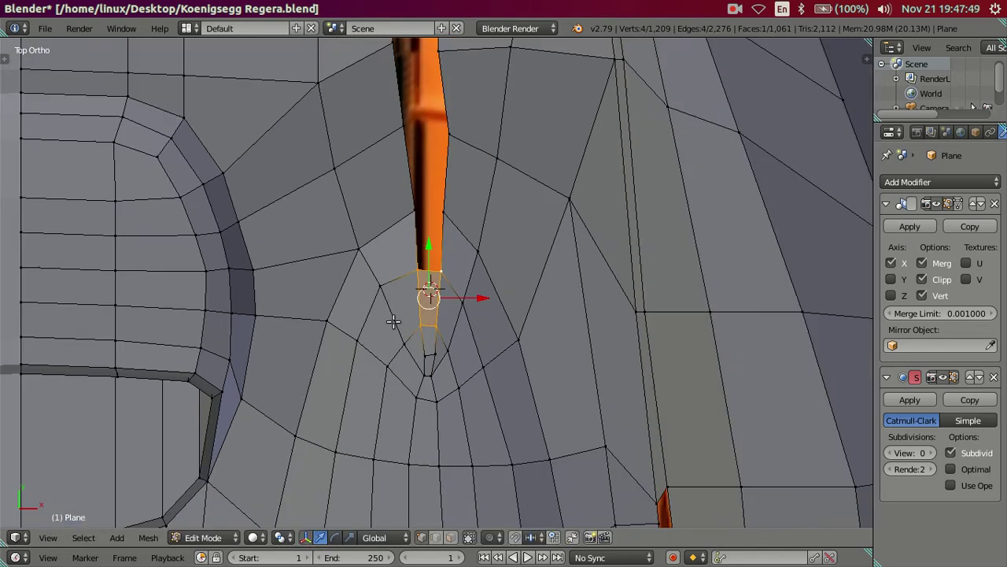
Step: Adjust the spacing and position of the vertex pair below the new face
{"action": "key", "text": "ctrl+r"}
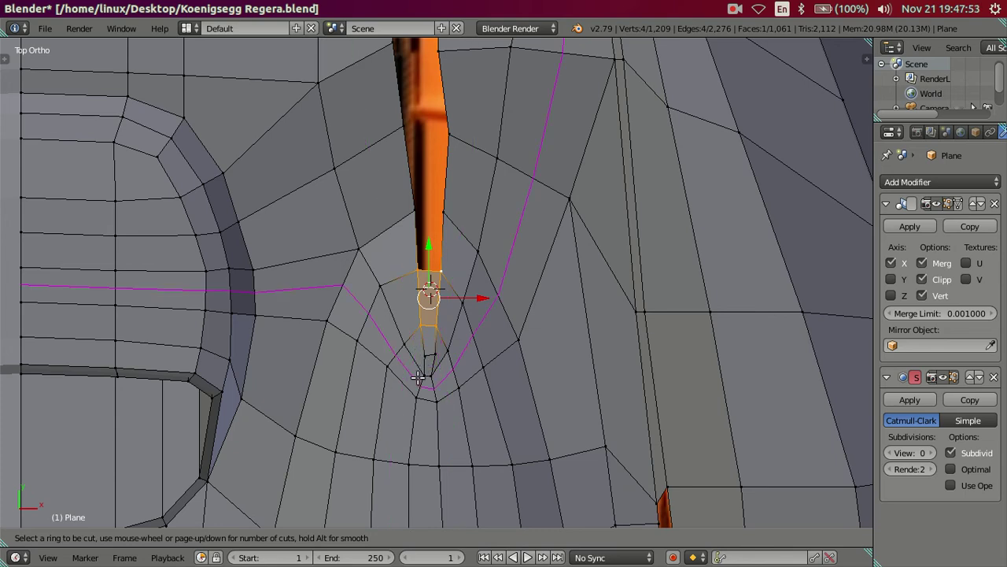
{"action": "key", "text": "Escape"}
{"action": "scroll", "coordinate": [438, 335], "scroll_direction": "up", "scroll_amount": 3}
{"action": "middle_click_drag", "start_coordinate": [437, 335], "coordinate": [460, 212], "text": "shift"}
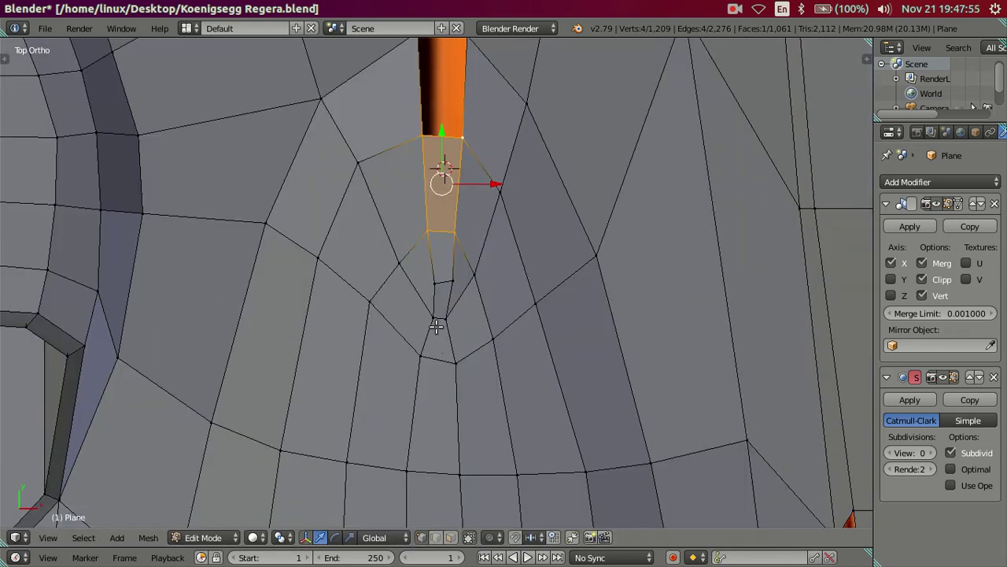
{"action": "right_click", "coordinate": [443, 319]}
{"action": "right_click", "coordinate": [445, 319], "text": "shift"}
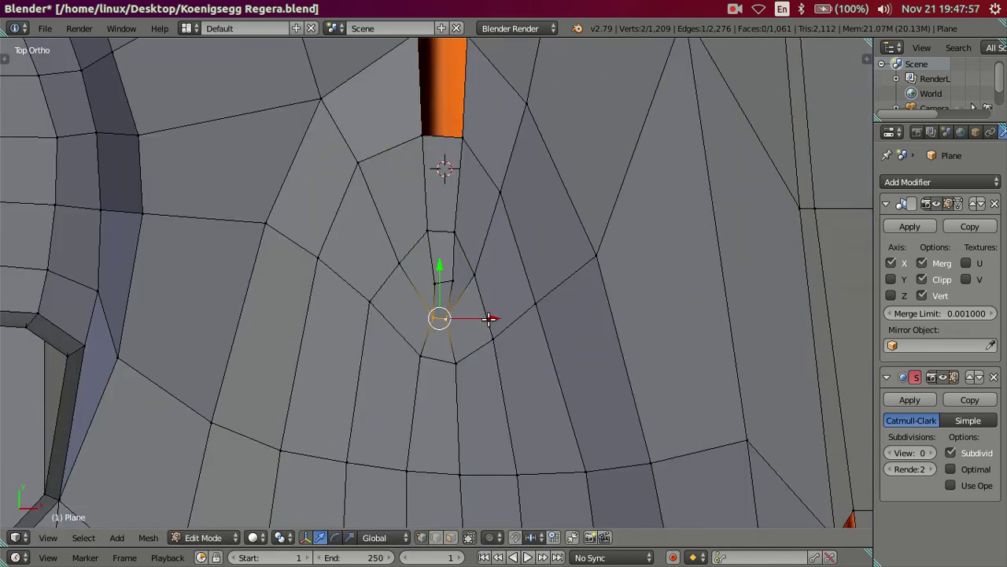
{"action": "key", "text": "s"}
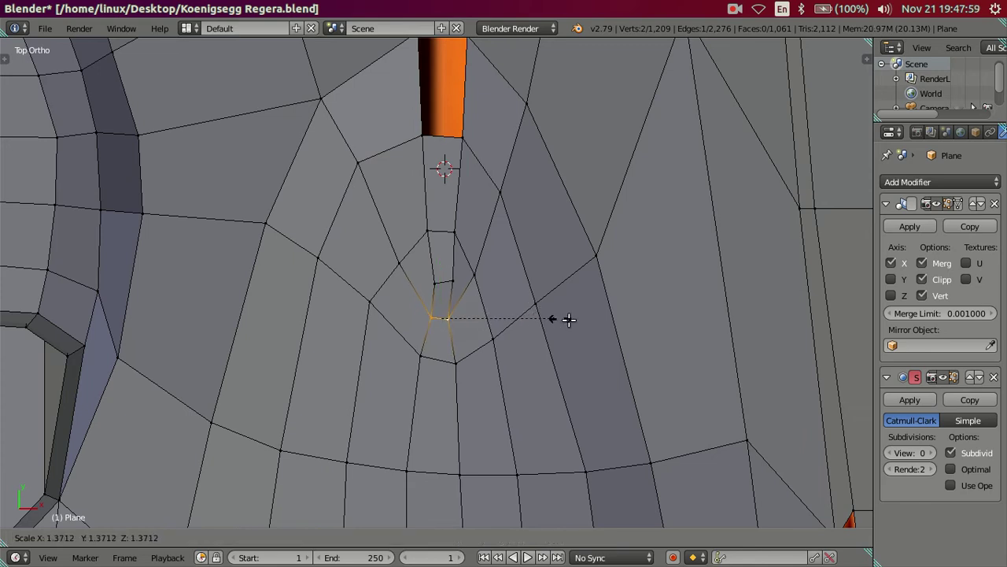
{"action": "left_click", "coordinate": [621, 322]}
{"action": "key", "text": "ctrl+z"}
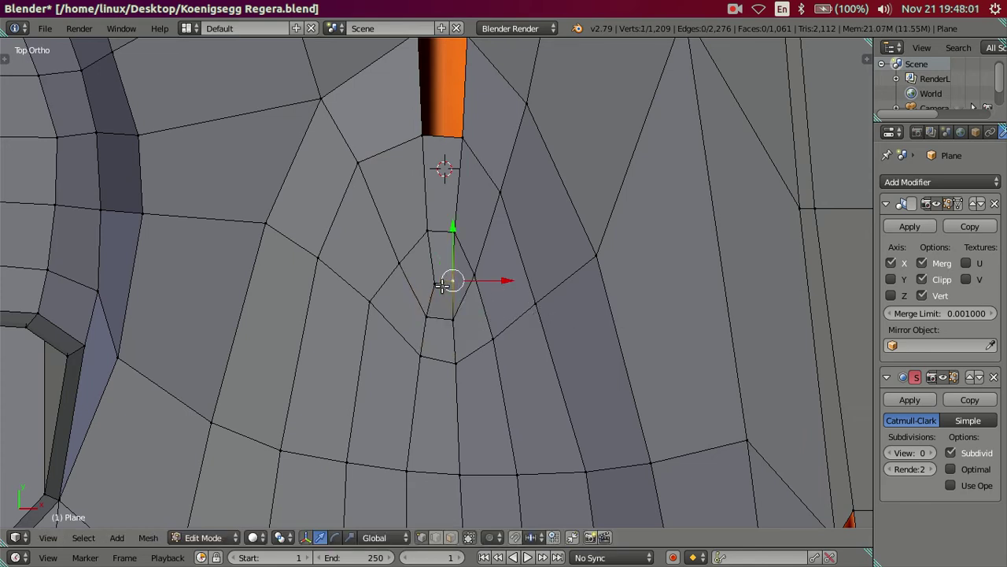
{"action": "key", "text": "s"}
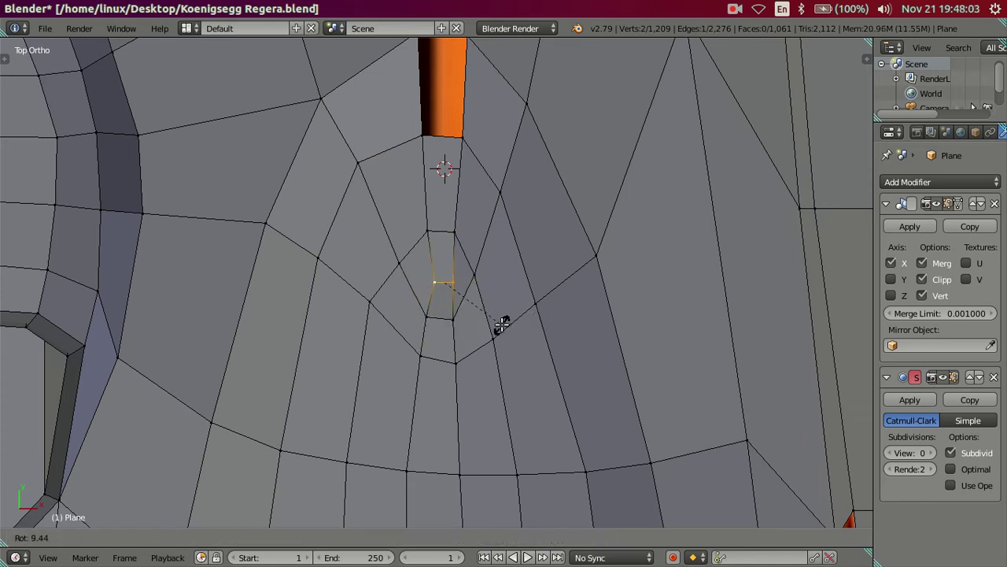
{"action": "right_click", "coordinate": [501, 325]}
{"action": "left_click_drag", "start_coordinate": [488, 281], "coordinate": [483, 281]}
Step: Slide a vertex into line, then lower three vertices along the Y axis
{"action": "right_click", "coordinate": [475, 275]}
{"action": "left_click_drag", "start_coordinate": [468, 234], "coordinate": [473, 227]}
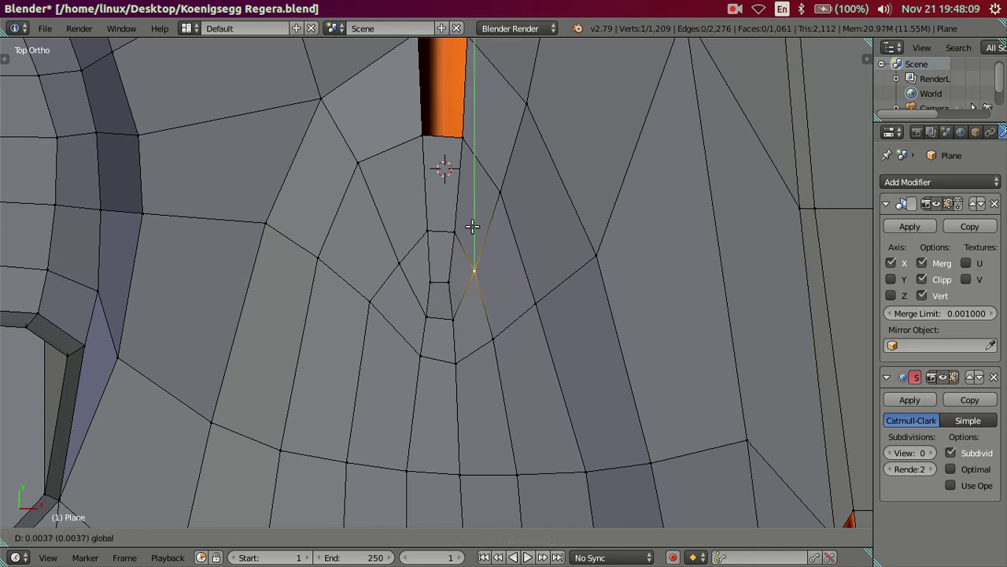
{"action": "left_click", "coordinate": [474, 225]}
{"action": "right_click", "coordinate": [411, 345], "text": "shift"}
{"action": "right_click", "coordinate": [372, 298], "text": "shift"}
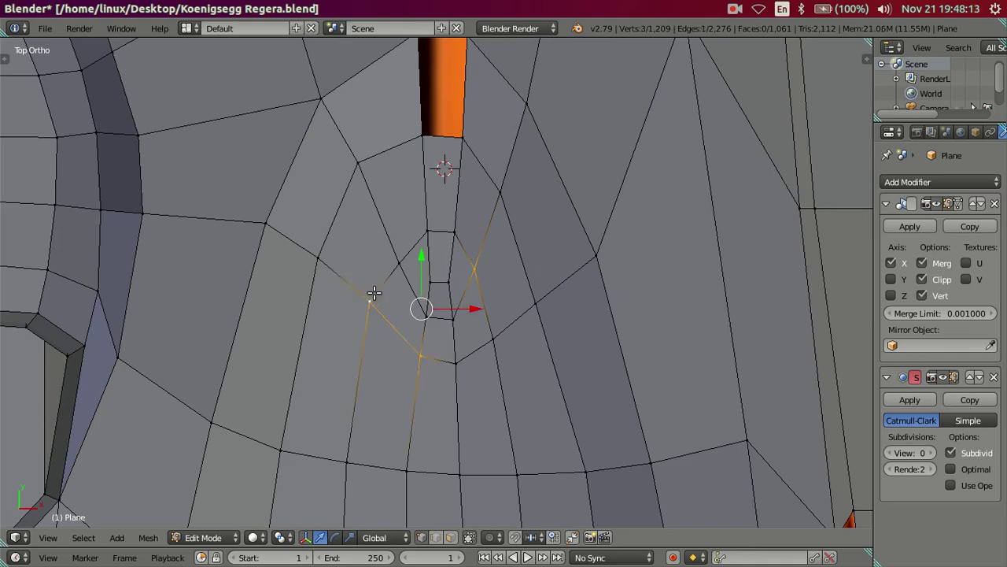
{"action": "key", "text": "g"}
{"action": "key", "text": "y"}
{"action": "left_click", "coordinate": [423, 263]}
{"action": "key", "text": "a"}
Step: Select the four vertices surrounding the strip's lower end
{"action": "scroll", "coordinate": [441, 165], "scroll_direction": "up", "scroll_amount": 2}
{"action": "scroll", "coordinate": [421, 216], "scroll_direction": "up", "scroll_amount": 1}
{"action": "scroll", "coordinate": [406, 309], "scroll_direction": "up", "scroll_amount": 1}
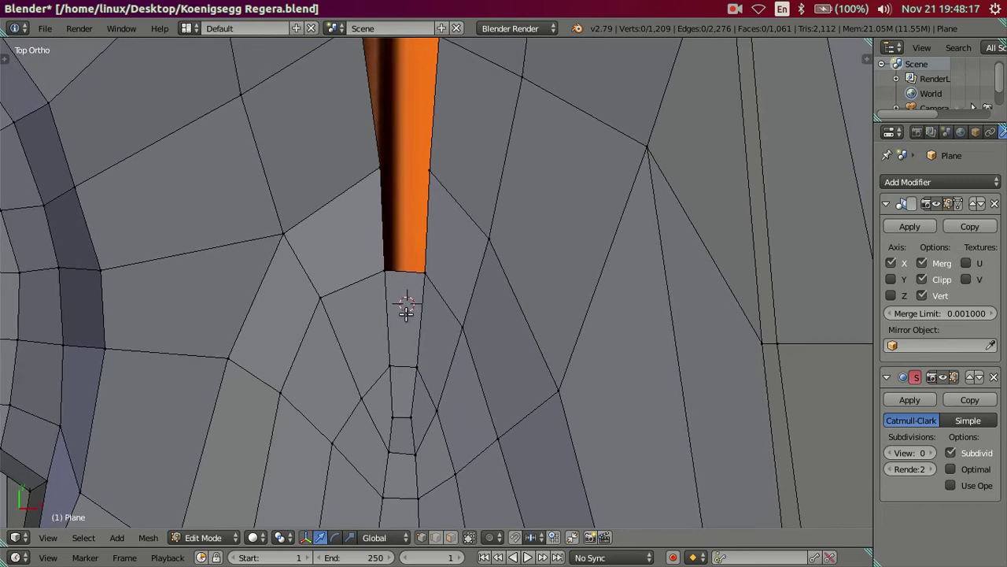
{"action": "right_click", "coordinate": [457, 312]}
{"action": "right_click", "coordinate": [321, 299]}
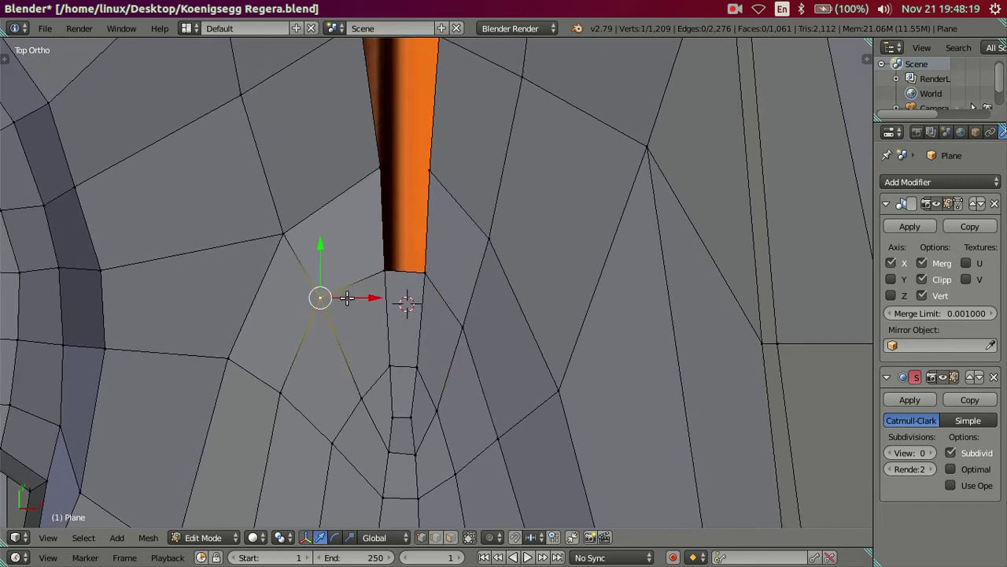
{"action": "right_click", "coordinate": [486, 246], "text": "alt"}
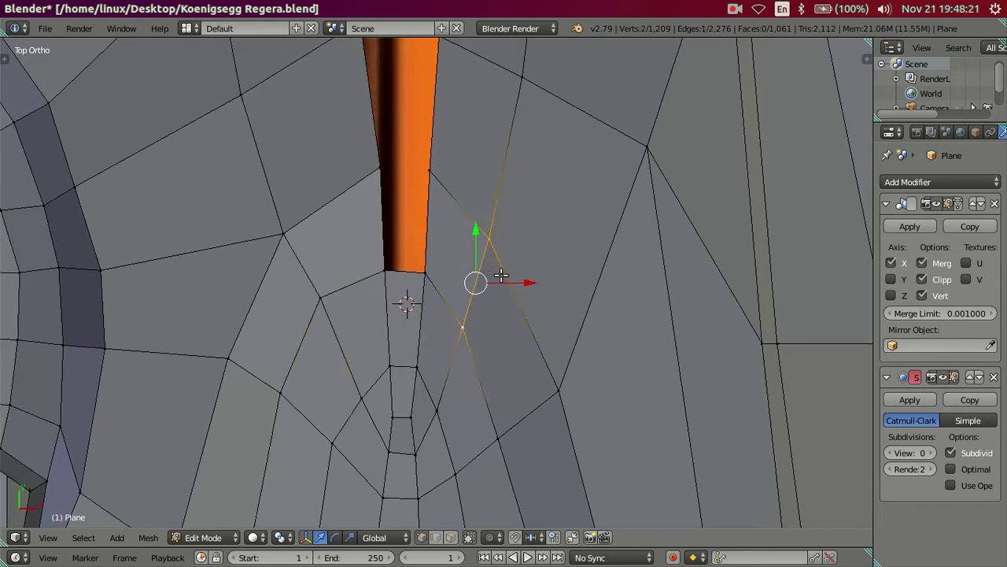
{"action": "key", "text": "g"}
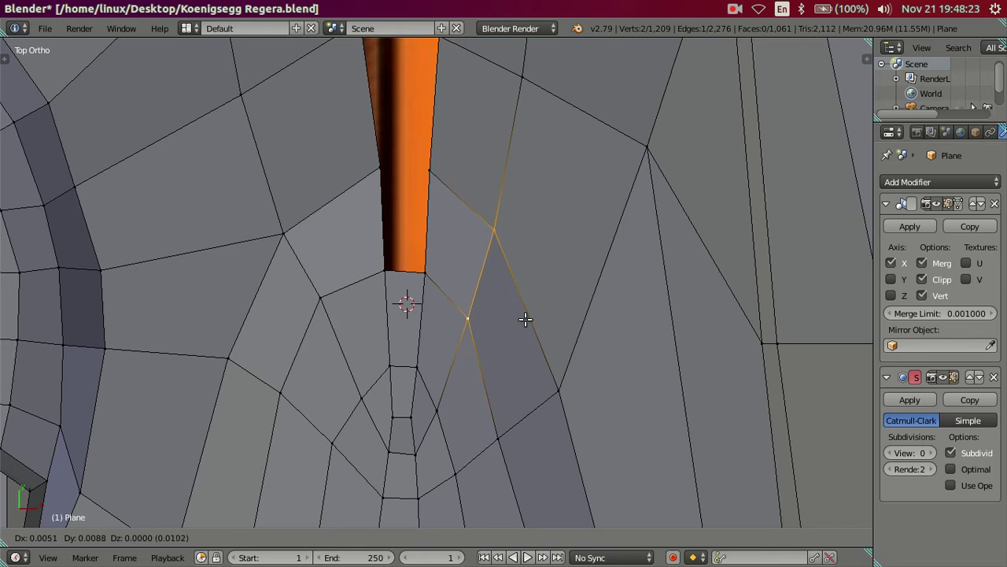
{"action": "right_click", "coordinate": [494, 314]}
{"action": "right_click", "coordinate": [423, 273]}
{"action": "right_click", "coordinate": [386, 271], "text": "shift"}
{"action": "right_click", "coordinate": [380, 168], "text": "shift"}
{"action": "right_click", "coordinate": [429, 169], "text": "shift"}
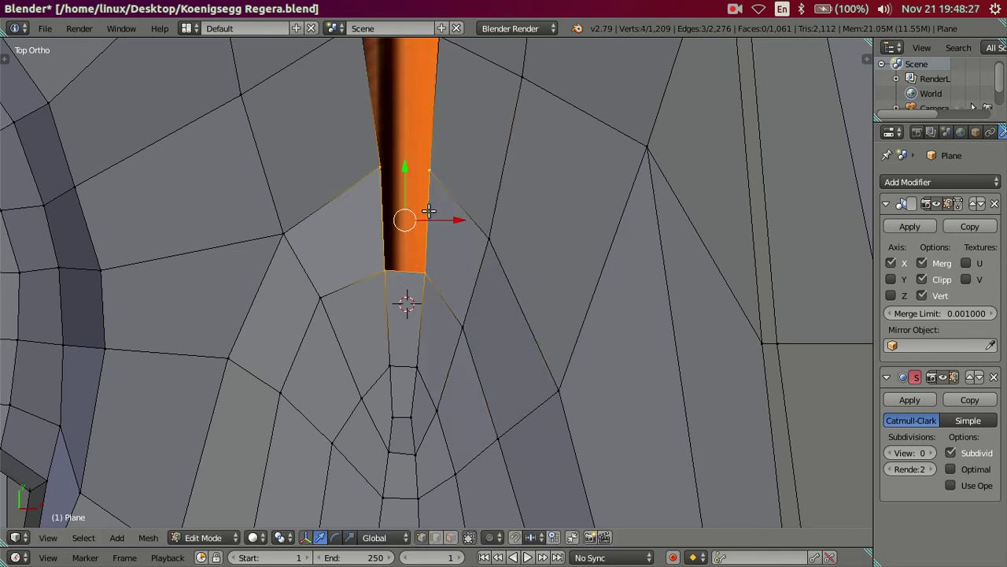
{"action": "left_click", "coordinate": [455, 222]}
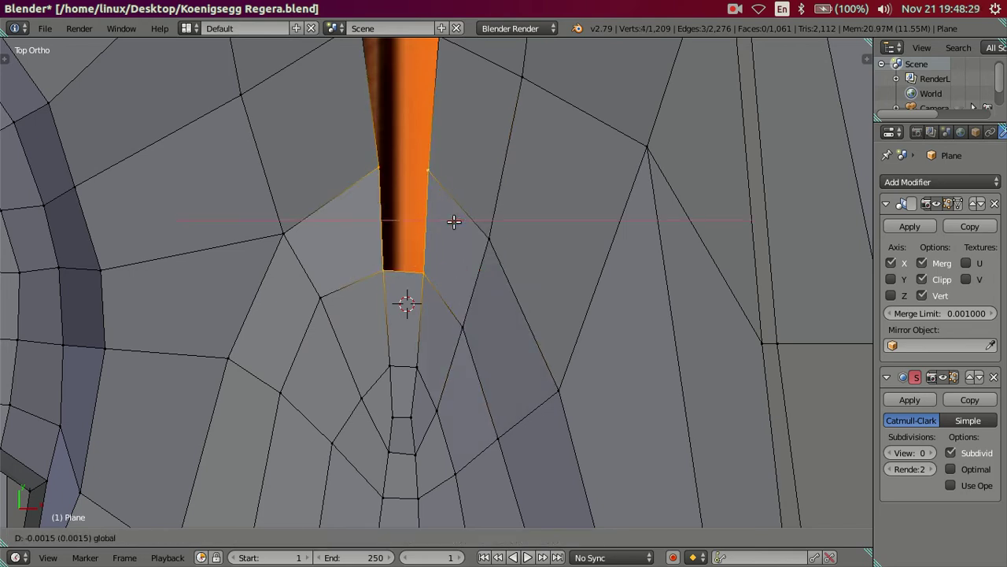
{"action": "scroll", "coordinate": [441, 268], "scroll_direction": "up", "scroll_amount": 1, "text": "shift"}
{"action": "scroll", "coordinate": [432, 291], "scroll_direction": "up", "scroll_amount": 1, "text": "shift"}
Step: Shift the strip's right edge left and realign the vertices below it along X and Y
{"action": "right_click", "coordinate": [302, 339]}
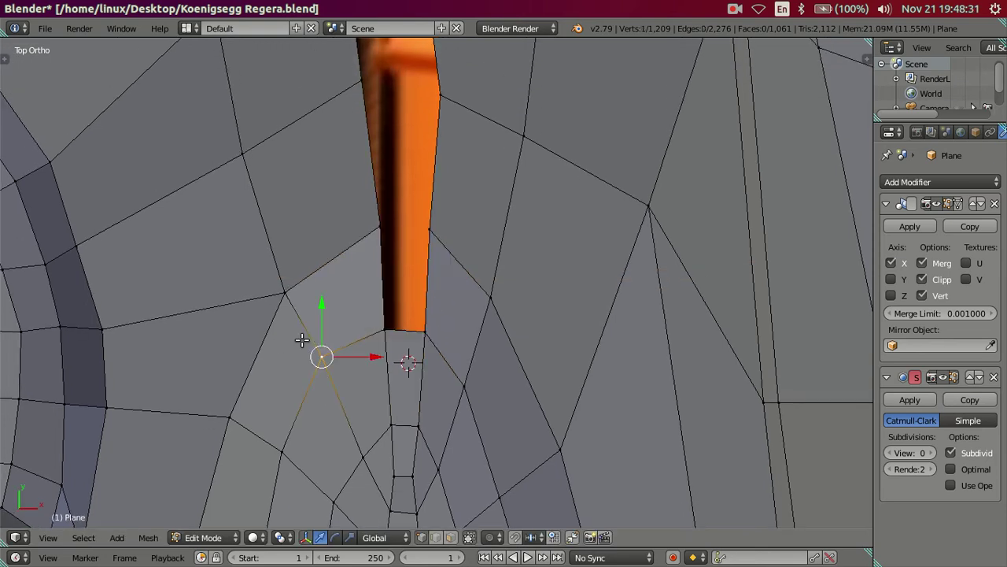
{"action": "right_click", "coordinate": [379, 331]}
{"action": "right_click", "coordinate": [374, 231], "text": "shift"}
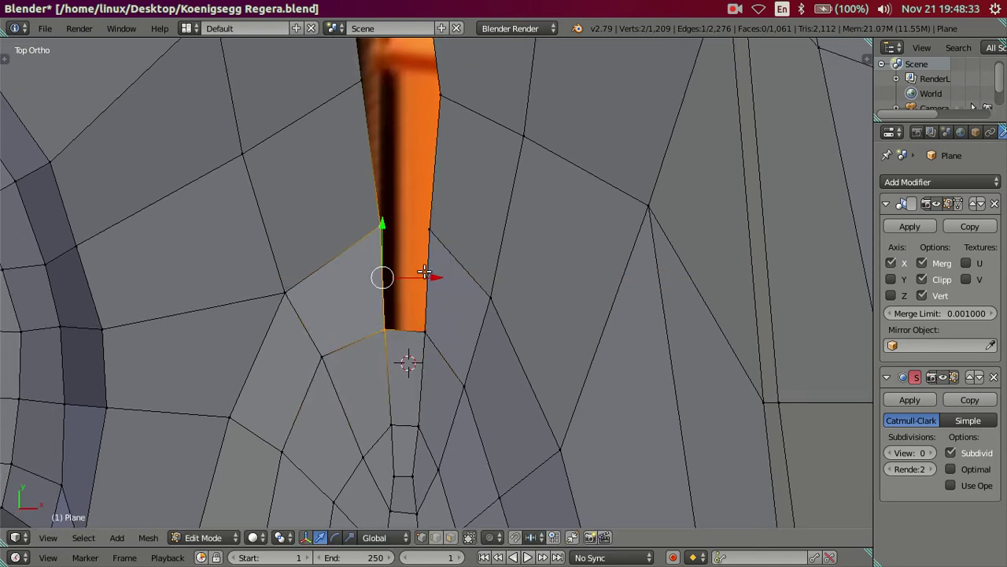
{"action": "left_click_drag", "start_coordinate": [424, 272], "coordinate": [412, 276]}
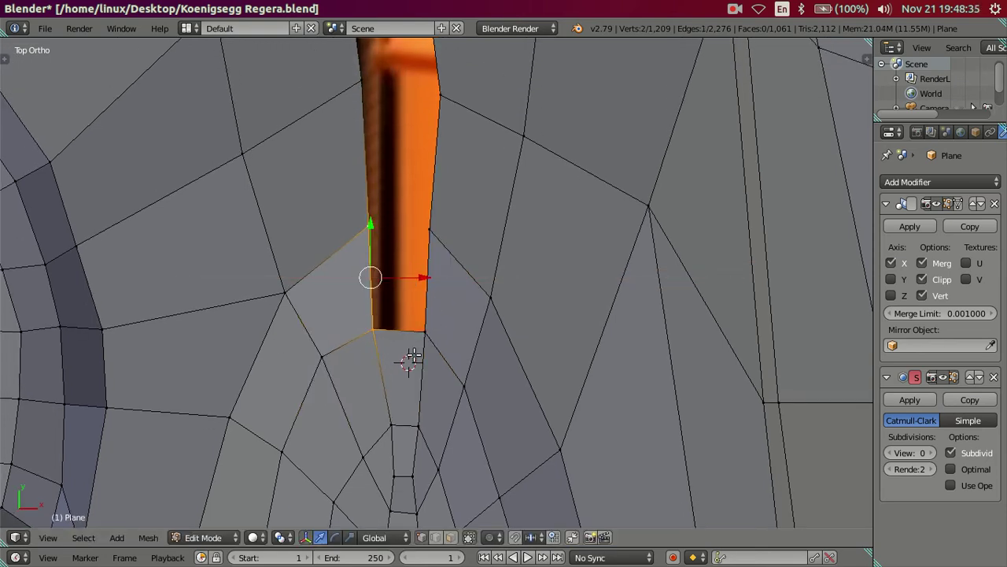
{"action": "right_click", "coordinate": [394, 423]}
{"action": "key", "text": "g"}
{"action": "key", "text": "x"}
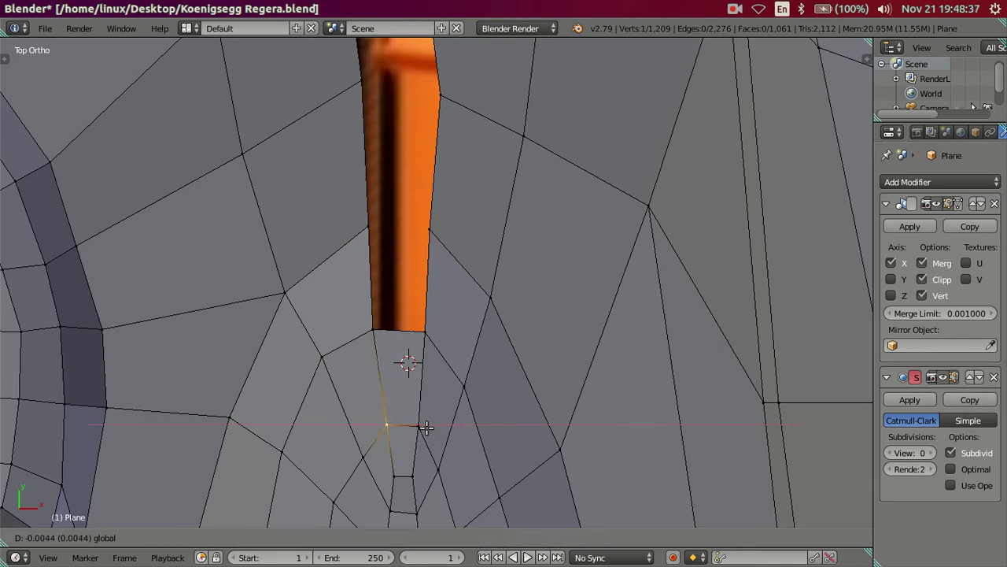
{"action": "left_click", "coordinate": [417, 427]}
{"action": "right_click", "coordinate": [362, 457]}
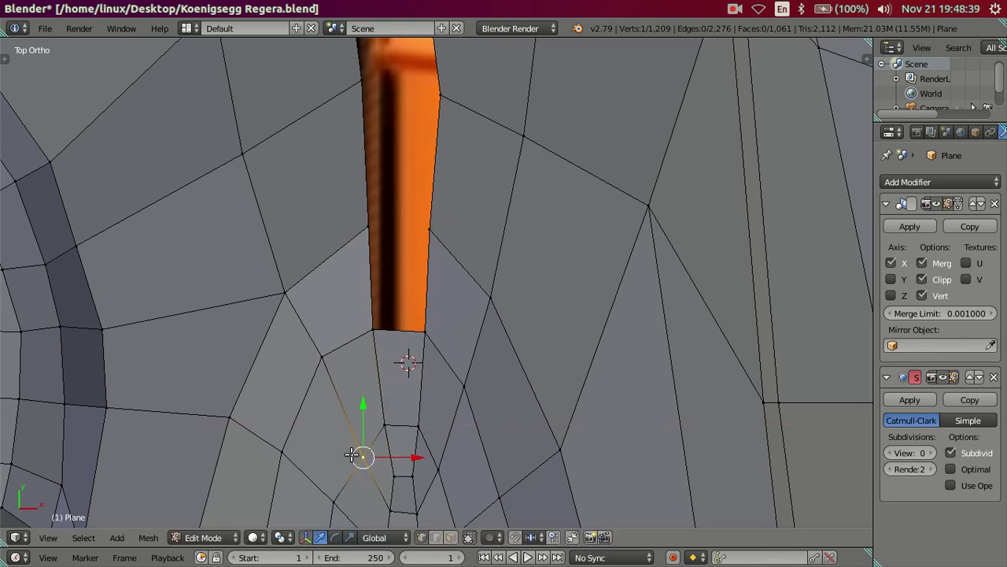
{"action": "key", "text": "g"}
{"action": "key", "text": "y"}
{"action": "left_click", "coordinate": [384, 418]}
{"action": "key", "text": "a"}
Step: Move the strip's right-side vertices vertically to line up with the left side
{"action": "scroll", "coordinate": [393, 398], "scroll_direction": "up", "scroll_amount": 3, "text": "shift"}
{"action": "scroll", "coordinate": [384, 250], "scroll_direction": "up", "scroll_amount": 2, "text": "shift"}
{"action": "scroll", "coordinate": [383, 250], "scroll_direction": "down", "scroll_amount": 2}
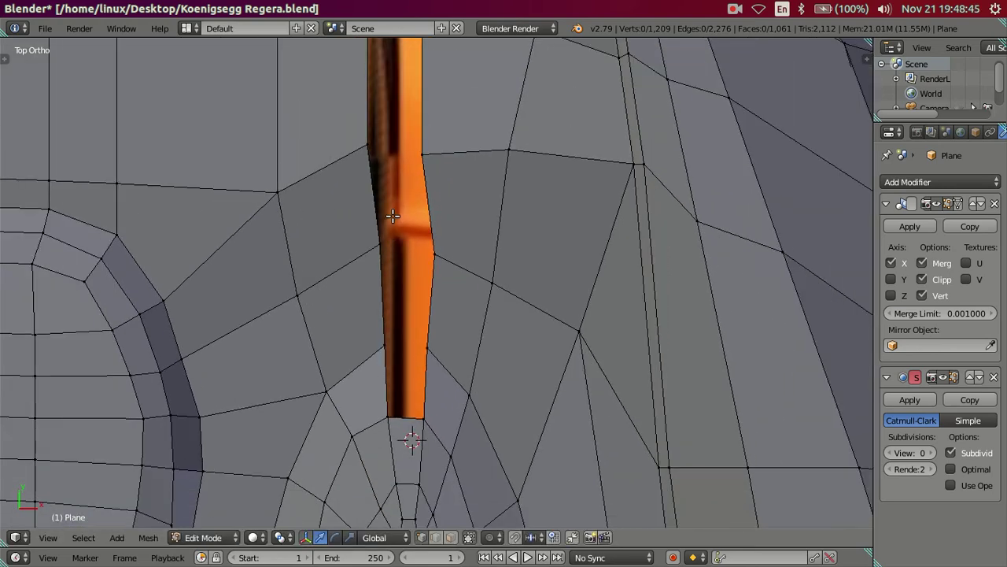
{"action": "scroll", "coordinate": [383, 249], "scroll_direction": "up", "scroll_amount": 3, "text": "shift"}
{"action": "right_click", "coordinate": [374, 319]}
{"action": "right_click", "coordinate": [363, 232], "text": "shift"}
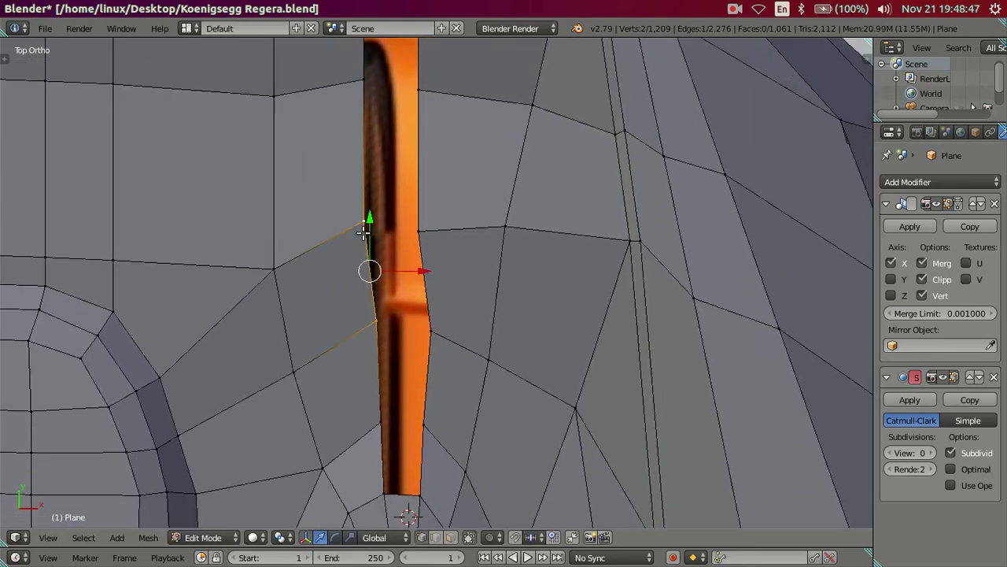
{"action": "right_click", "coordinate": [431, 308]}
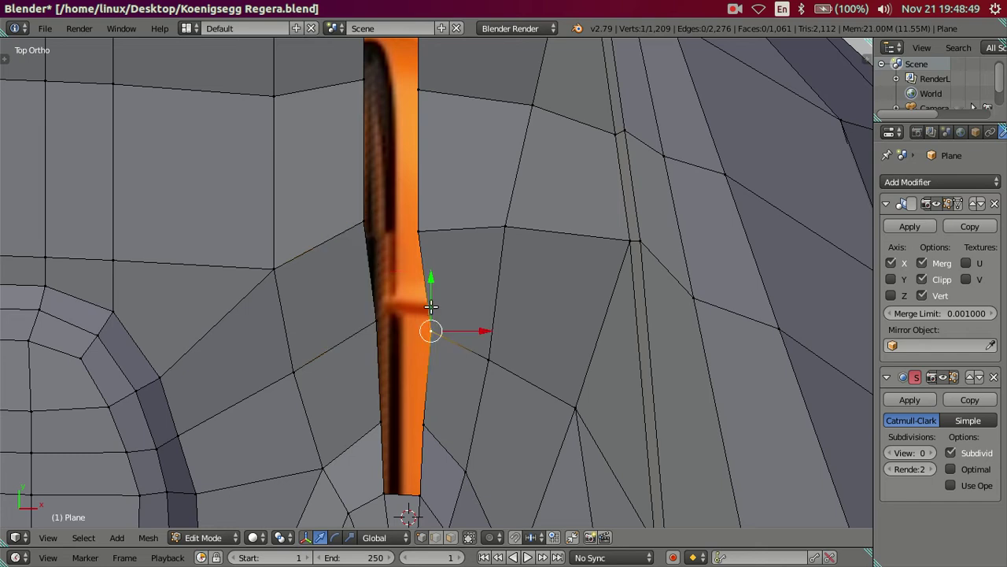
{"action": "right_click", "coordinate": [420, 229], "text": "shift"}
{"action": "key", "text": "g"}
{"action": "key", "text": "y"}
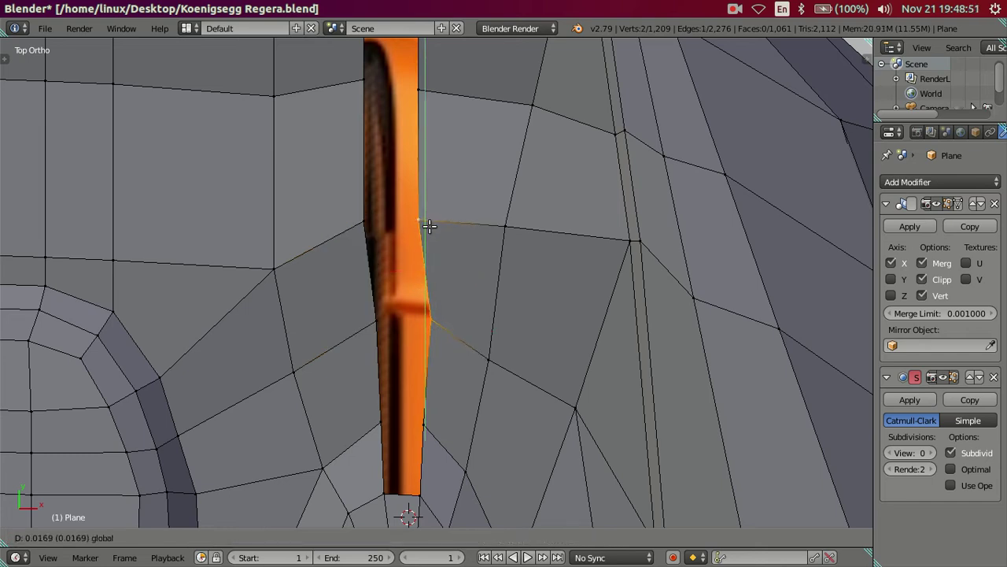
{"action": "left_click", "coordinate": [428, 226]}
Step: Fill the strip's lower end with a face, move it up, and fill the bordering gap
{"action": "right_click", "coordinate": [382, 421]}
{"action": "right_click", "coordinate": [414, 421], "text": "ctrl"}
{"action": "key", "text": "f"}
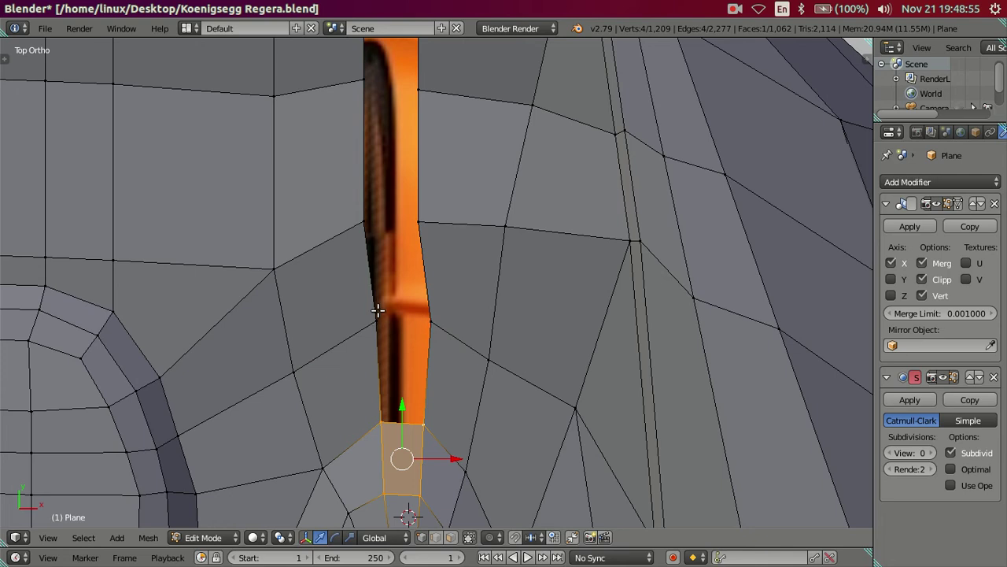
{"action": "key", "text": "g"}
{"action": "left_click", "coordinate": [335, 195]}
{"action": "right_click", "coordinate": [362, 212]}
{"action": "right_click", "coordinate": [411, 223], "text": "ctrl"}
{"action": "key", "text": "f"}
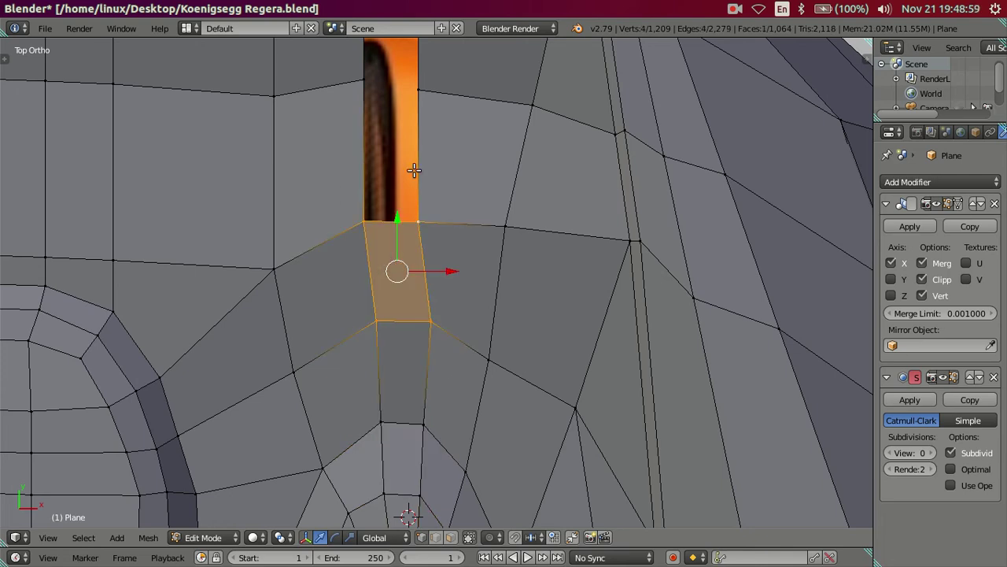
Step: Close the remaining gap with a face and reposition the slot's edge and corner vertices
{"action": "middle_click_drag", "start_coordinate": [412, 169], "coordinate": [425, 267]}
{"action": "right_click", "coordinate": [425, 273]}
{"action": "key", "text": "g"}
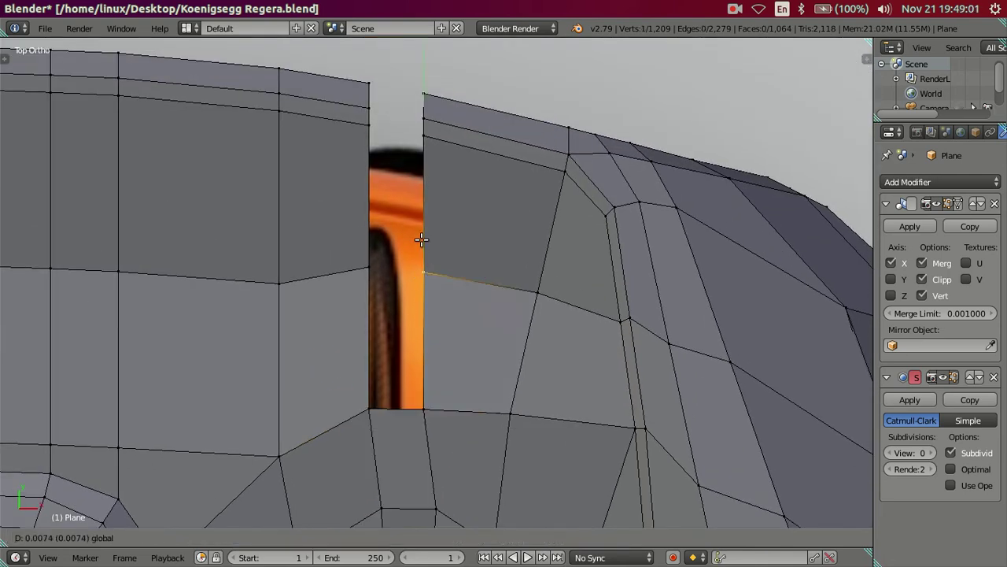
{"action": "left_click", "coordinate": [422, 239]}
{"action": "right_click", "coordinate": [367, 264]}
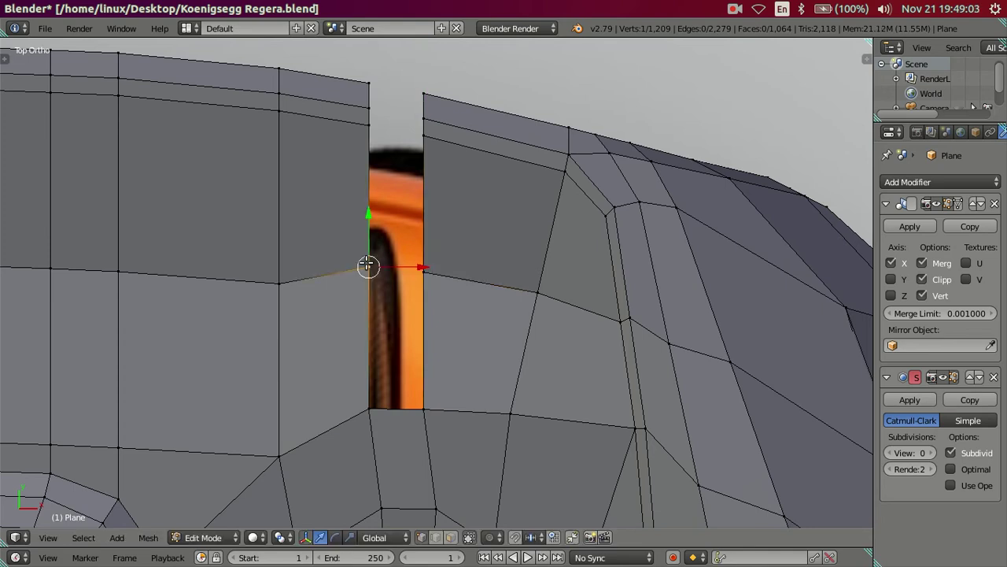
{"action": "right_click", "coordinate": [425, 273], "text": "ctrl"}
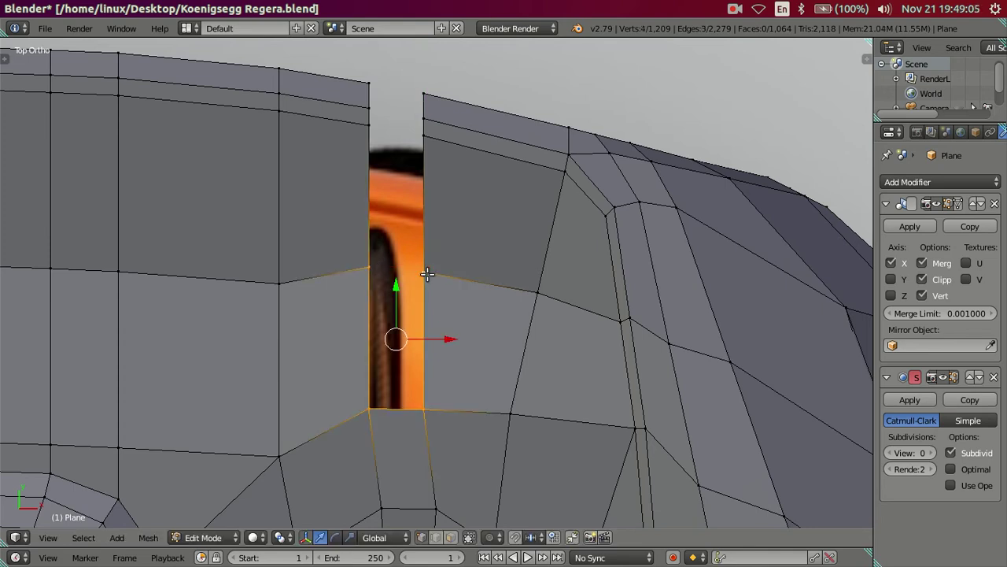
{"action": "key", "text": "f"}
{"action": "right_click", "coordinate": [410, 266]}
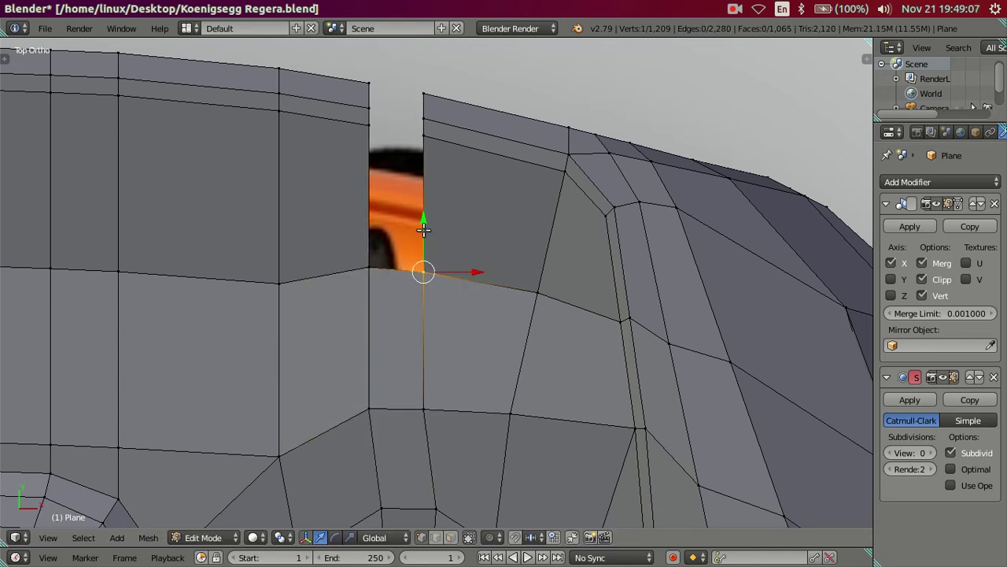
{"action": "key", "text": "g"}
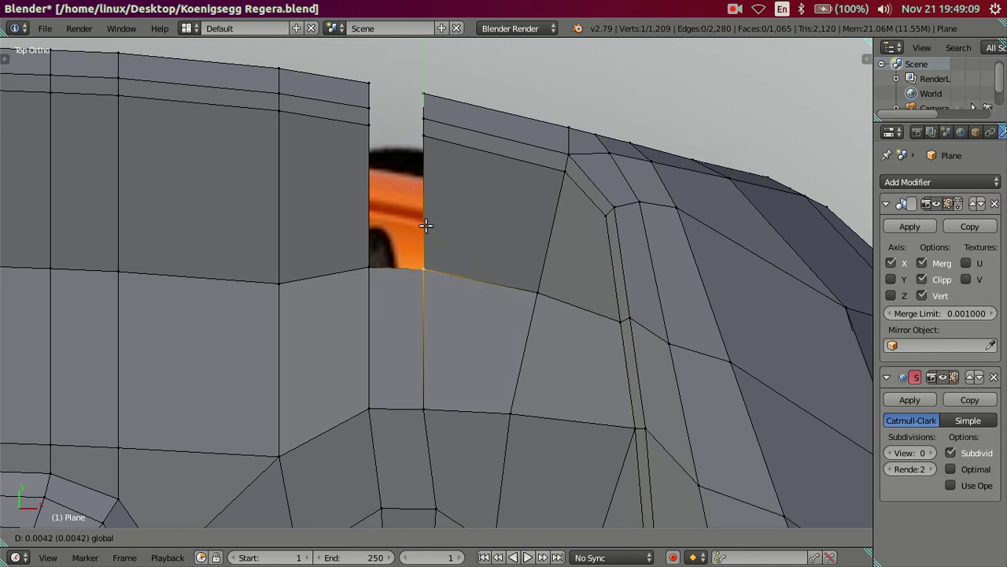
{"action": "left_click", "coordinate": [429, 228]}
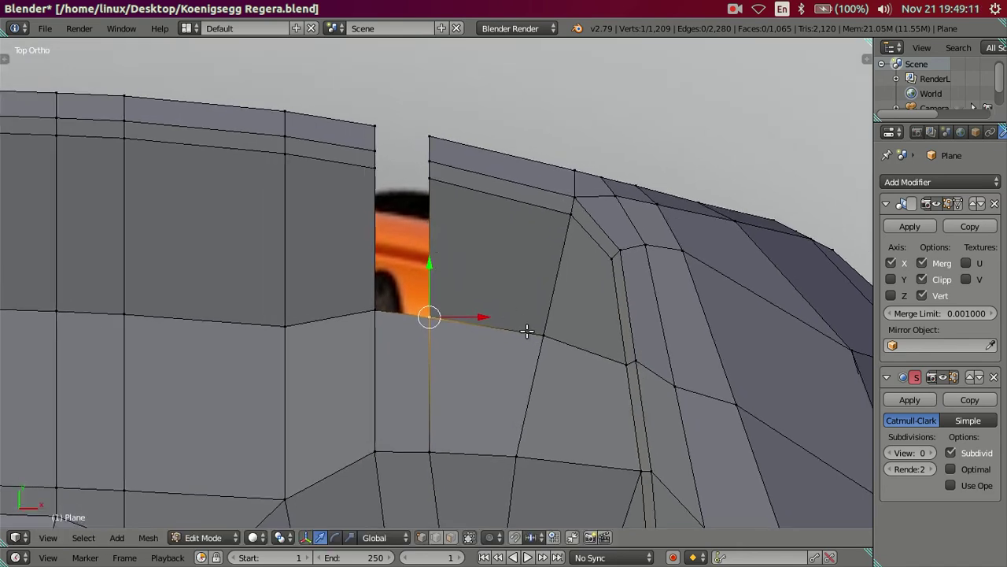
Step: Orbit around to inspect the shortened slot and the notch in the body edge
{"action": "middle_click_drag", "start_coordinate": [526, 331], "coordinate": [426, 269]}
{"action": "scroll", "coordinate": [427, 269], "scroll_direction": "down", "scroll_amount": 3}
{"action": "key", "text": "a"}
{"action": "mouse_move", "coordinate": [415, 343]}
{"action": "middle_mouse_down"}
{"action": "mouse_move", "coordinate": [438, 410]}
{"action": "mouse_move", "coordinate": [461, 314]}
{"action": "mouse_move", "coordinate": [392, 403]}
{"action": "mouse_move", "coordinate": [380, 470]}
{"action": "mouse_move", "coordinate": [328, 395]}
{"action": "mouse_move", "coordinate": [369, 423]}
{"action": "mouse_move", "coordinate": [463, 391]}
{"action": "middle_mouse_up"}
{"action": "scroll", "coordinate": [504, 382], "scroll_direction": "up", "scroll_amount": 2}
Step: Fill the notch's top and front openings with new faces
{"action": "scroll", "coordinate": [504, 370], "scroll_direction": "up", "scroll_amount": 2}
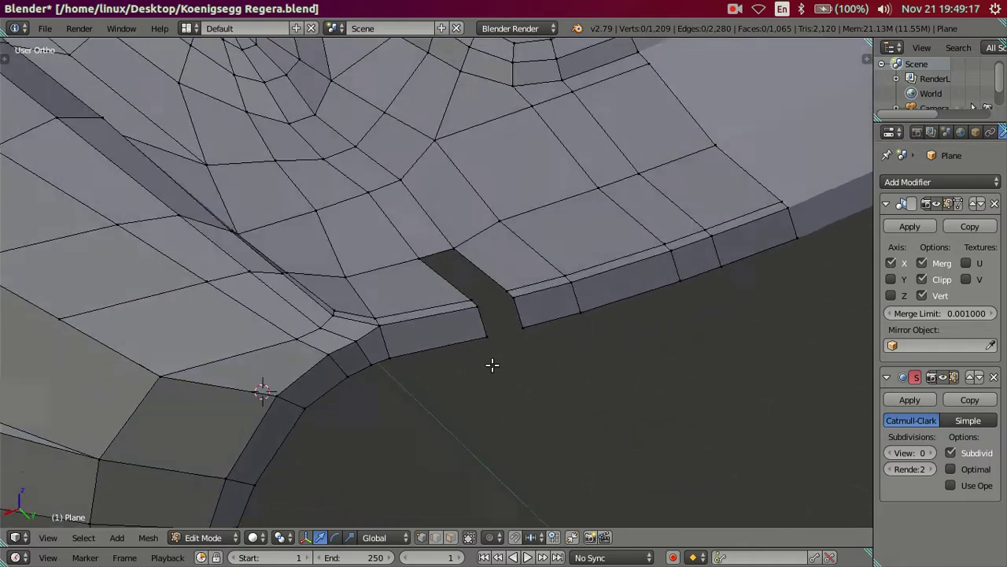
{"action": "scroll", "coordinate": [484, 350], "scroll_direction": "up", "scroll_amount": 2}
{"action": "right_click", "coordinate": [484, 322]}
{"action": "right_click", "coordinate": [546, 307], "text": "shift"}
{"action": "key", "text": "f"}
{"action": "right_click", "coordinate": [497, 337]}
{"action": "right_click", "coordinate": [574, 329], "text": "alt"}
{"action": "key", "text": "f"}
Step: Clear the selection and orbit around the body to bring the side vent into view
{"action": "middle_click_drag", "start_coordinate": [557, 377], "coordinate": [370, 386]}
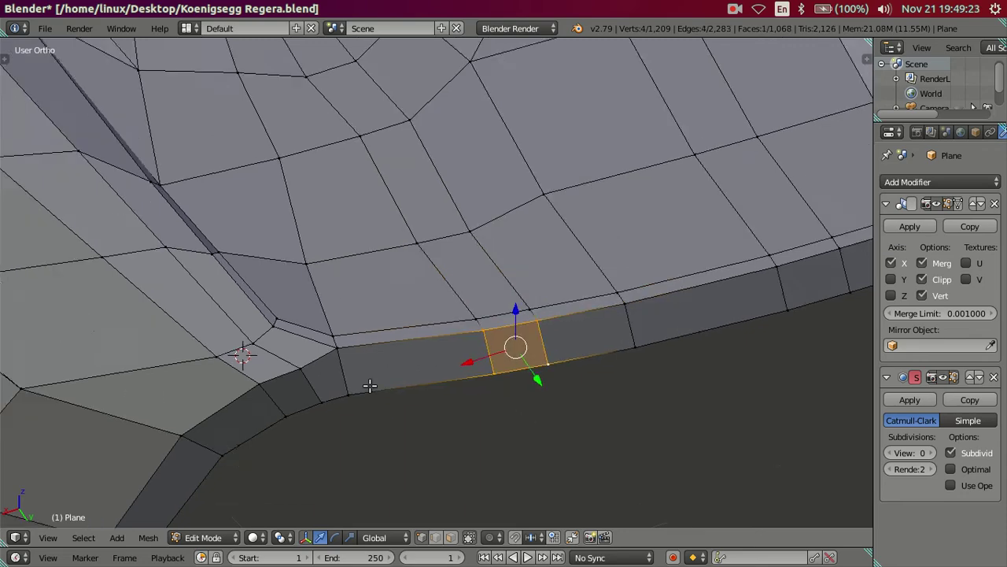
{"action": "scroll", "coordinate": [370, 385], "scroll_direction": "down", "scroll_amount": 3}
{"action": "key", "text": "a"}
{"action": "middle_click_drag", "start_coordinate": [438, 315], "coordinate": [470, 277]}
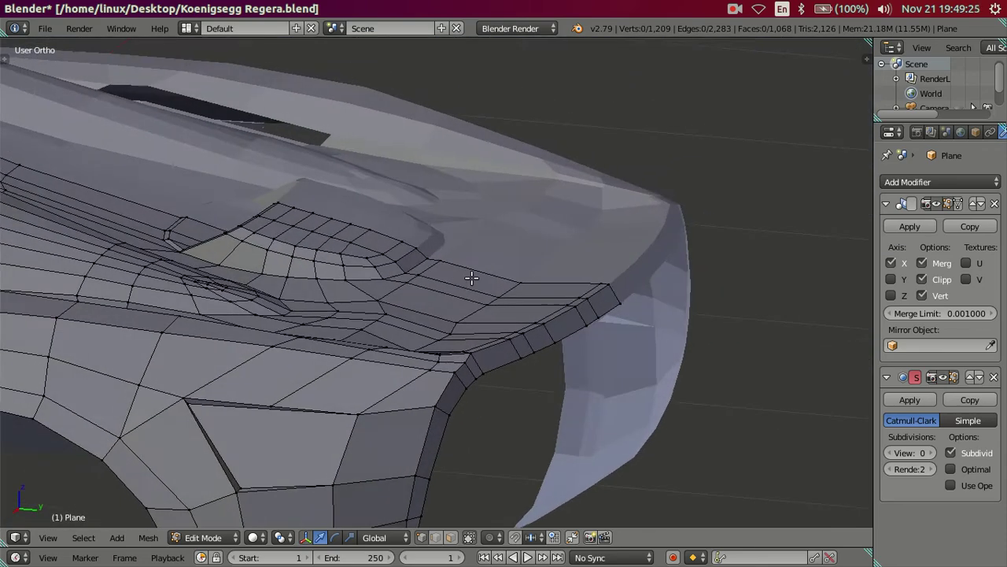
{"action": "key", "text": "Tab"}
{"action": "middle_click_drag", "start_coordinate": [432, 308], "coordinate": [351, 330]}
{"action": "scroll", "coordinate": [351, 330], "scroll_direction": "up", "scroll_amount": 3}
{"action": "mouse_move", "coordinate": [361, 392]}
{"action": "middle_mouse_down"}
{"action": "mouse_move", "coordinate": [367, 327]}
{"action": "mouse_move", "coordinate": [341, 336]}
{"action": "middle_mouse_up"}
{"action": "key", "text": "Tab"}
{"action": "scroll", "coordinate": [546, 341], "scroll_direction": "up", "scroll_amount": 2}
{"action": "key", "text": "Tab"}
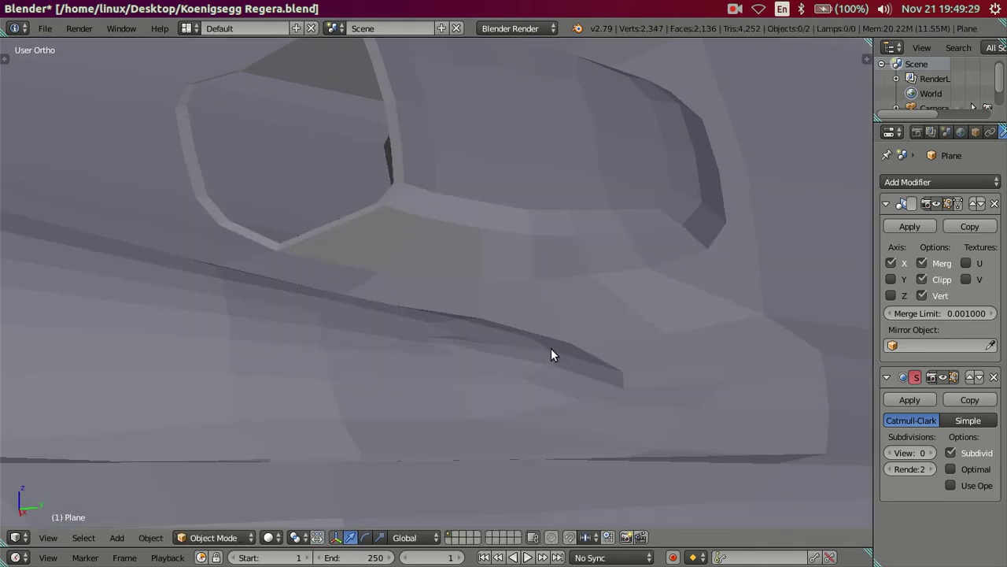
{"action": "middle_click_drag", "start_coordinate": [551, 354], "coordinate": [436, 260]}
{"action": "scroll", "coordinate": [422, 285], "scroll_direction": "up", "scroll_amount": 2}
Step: Lower the vent faces and one vent edge slightly along Z, then return to Object Mode
{"action": "key", "text": "Tab"}
{"action": "right_click", "coordinate": [227, 202]}
{"action": "right_click", "coordinate": [370, 213], "text": "shift"}
{"action": "right_click", "coordinate": [435, 224], "text": "shift"}
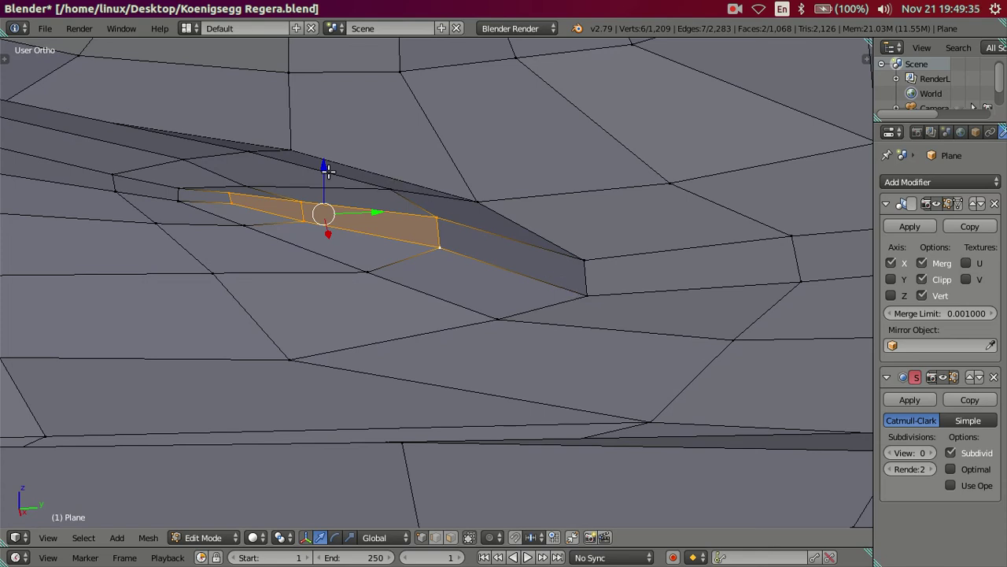
{"action": "left_click_drag", "start_coordinate": [324, 170], "coordinate": [327, 176]}
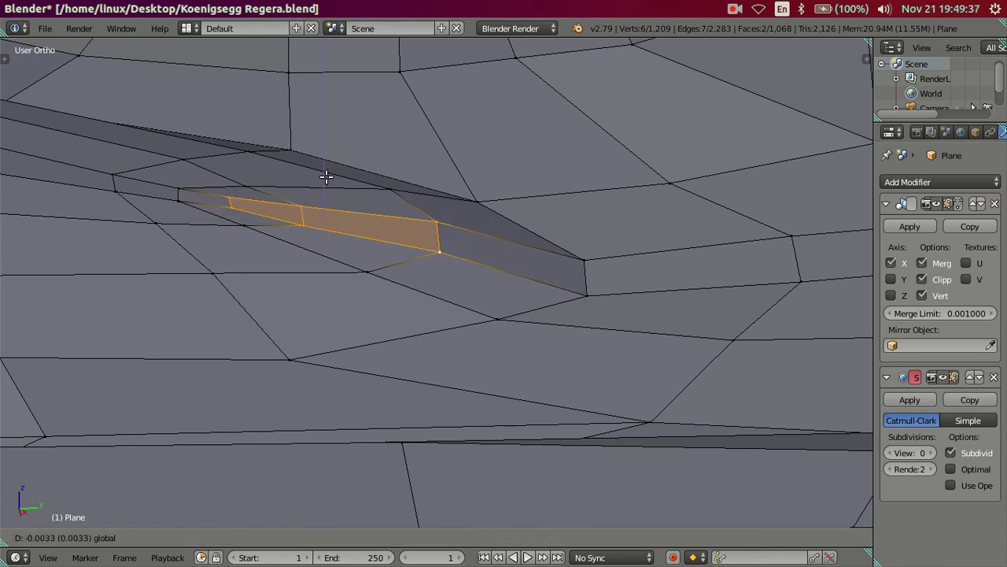
{"action": "middle_click_drag", "start_coordinate": [417, 240], "coordinate": [395, 210]}
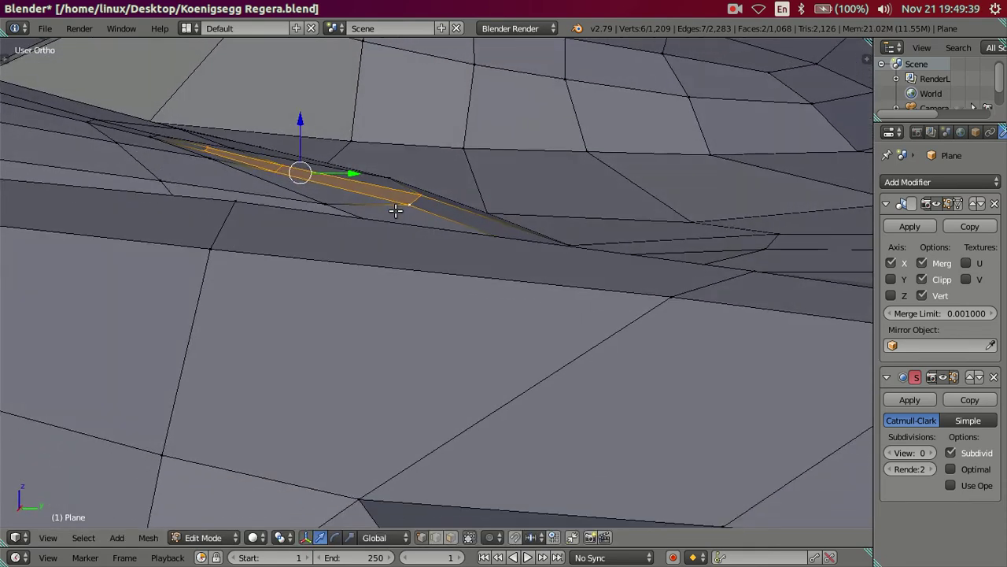
{"action": "right_click", "coordinate": [406, 205]}
{"action": "left_click_drag", "start_coordinate": [418, 154], "coordinate": [418, 155]}
{"action": "key", "text": "Tab"}
{"action": "mouse_move", "coordinate": [537, 213]}
{"action": "middle_mouse_down"}
{"action": "mouse_move", "coordinate": [510, 291]}
{"action": "mouse_move", "coordinate": [454, 332]}
{"action": "mouse_move", "coordinate": [405, 244]}
{"action": "mouse_move", "coordinate": [376, 239]}
{"action": "mouse_move", "coordinate": [335, 278]}
{"action": "mouse_move", "coordinate": [339, 288]}
{"action": "mouse_move", "coordinate": [383, 266]}
{"action": "mouse_move", "coordinate": [478, 300]}
{"action": "mouse_move", "coordinate": [597, 299]}
{"action": "mouse_move", "coordinate": [560, 340]}
{"action": "mouse_move", "coordinate": [874, 420]}
{"action": "middle_mouse_up"}
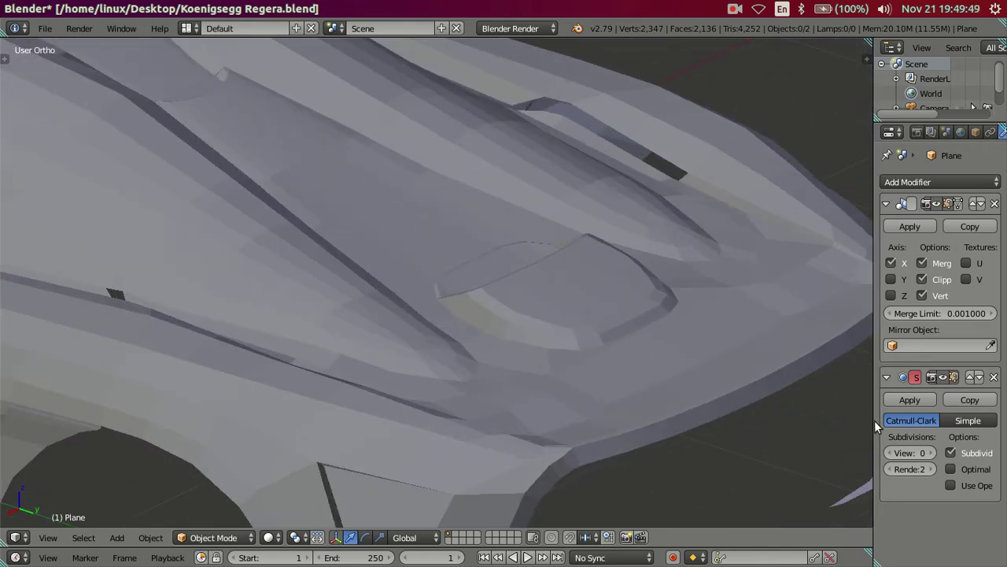
Step: Raise the Subsurf viewport level to 2 and inspect the smoothed body
{"action": "left_click", "coordinate": [930, 453]}
{"action": "left_click", "coordinate": [930, 452]}
{"action": "mouse_move", "coordinate": [710, 377]}
{"action": "middle_mouse_down"}
{"action": "mouse_move", "coordinate": [485, 350]}
{"action": "mouse_move", "coordinate": [493, 378]}
{"action": "mouse_move", "coordinate": [484, 261]}
{"action": "middle_mouse_up"}
{"action": "scroll", "coordinate": [493, 379], "scroll_direction": "up", "scroll_amount": 3}
{"action": "scroll", "coordinate": [483, 260], "scroll_direction": "up", "scroll_amount": 3}
Step: Select the hood dimple's vertices in Edit Mode and switch to wireframe shading
{"action": "key", "text": "Tab"}
{"action": "right_click", "coordinate": [407, 218]}
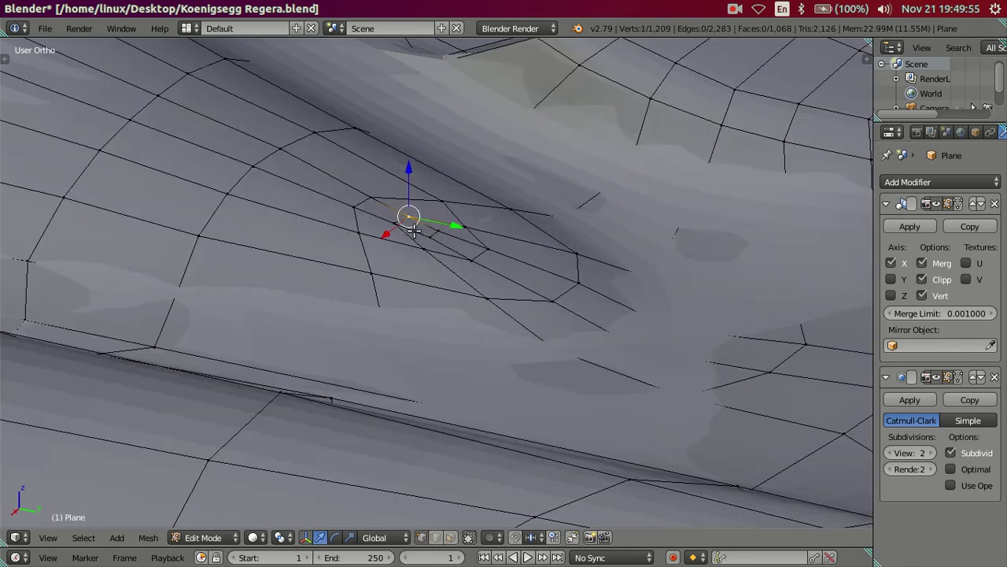
{"action": "middle_click_drag", "start_coordinate": [407, 218], "coordinate": [429, 212]}
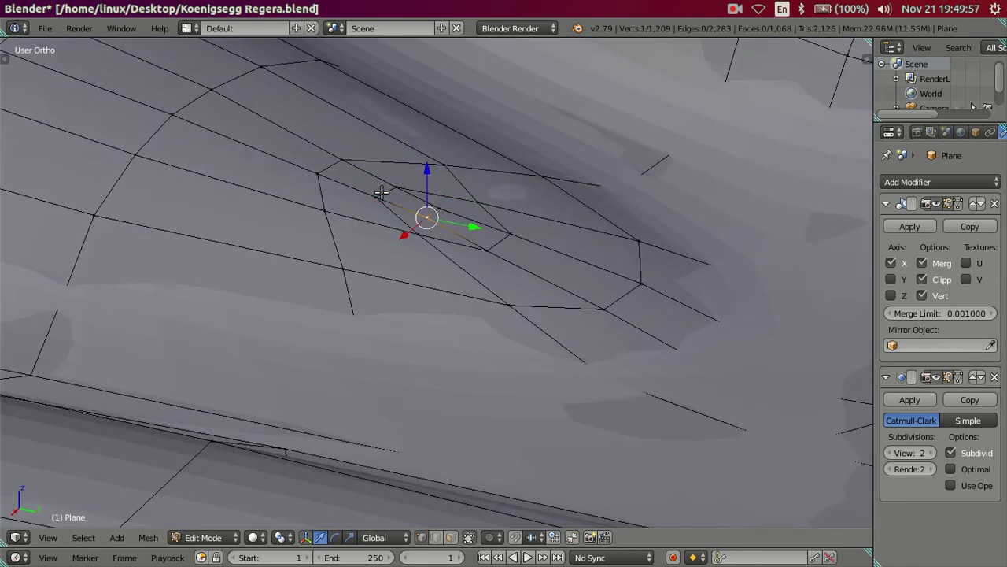
{"action": "right_click", "coordinate": [406, 190]}
{"action": "right_click", "coordinate": [399, 187], "text": "shift"}
{"action": "right_click", "coordinate": [437, 209], "text": "shift"}
{"action": "right_click", "coordinate": [426, 217], "text": "shift"}
{"action": "key", "text": "g"}
{"action": "key", "text": "Escape"}
{"action": "mouse_move", "coordinate": [432, 179]}
{"action": "middle_mouse_down"}
{"action": "mouse_move", "coordinate": [422, 180]}
{"action": "mouse_move", "coordinate": [401, 250]}
{"action": "mouse_move", "coordinate": [310, 209]}
{"action": "mouse_move", "coordinate": [269, 218]}
{"action": "mouse_move", "coordinate": [242, 160]}
{"action": "mouse_move", "coordinate": [222, 158]}
{"action": "mouse_move", "coordinate": [288, 222]}
{"action": "mouse_move", "coordinate": [347, 215]}
{"action": "mouse_move", "coordinate": [461, 234]}
{"action": "mouse_move", "coordinate": [401, 215]}
{"action": "middle_mouse_up"}
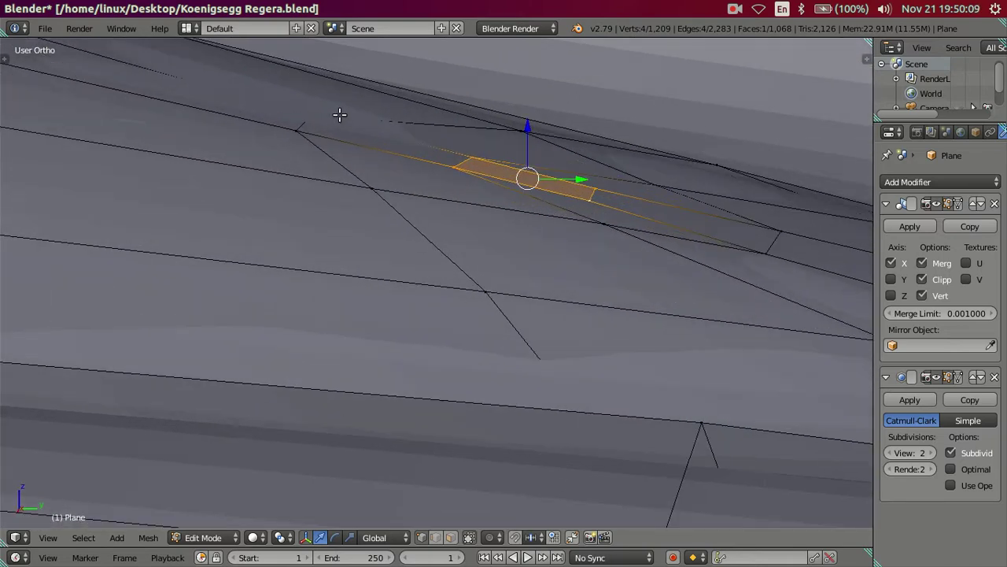
{"action": "key", "text": "z"}
{"action": "key", "text": "z"}
Step: Nudge a single vertex near the hood crease along Z, then return to Object Mode
{"action": "right_click", "coordinate": [316, 108]}
{"action": "left_click_drag", "start_coordinate": [308, 75], "coordinate": [313, 73]}
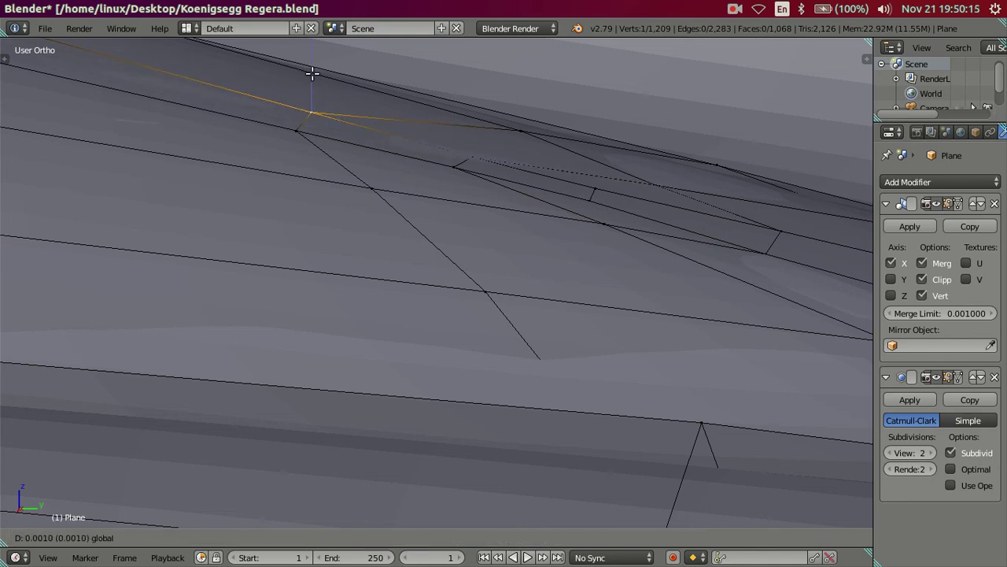
{"action": "scroll", "coordinate": [312, 73], "scroll_direction": "down", "scroll_amount": 2}
{"action": "middle_click_drag", "start_coordinate": [361, 192], "coordinate": [269, 182]}
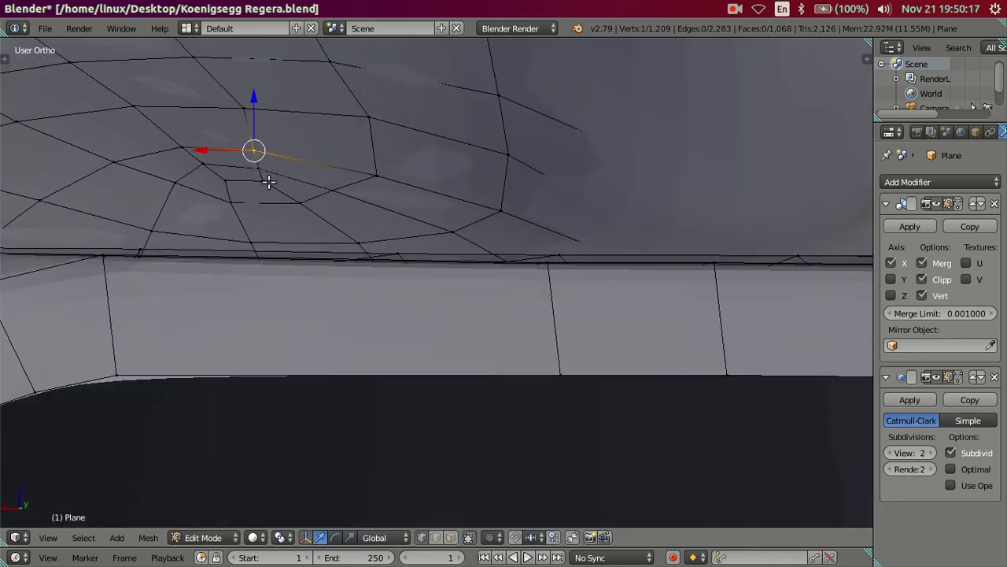
{"action": "key", "text": "KP_8"}
{"action": "scroll", "coordinate": [260, 178], "scroll_direction": "up", "scroll_amount": 3}
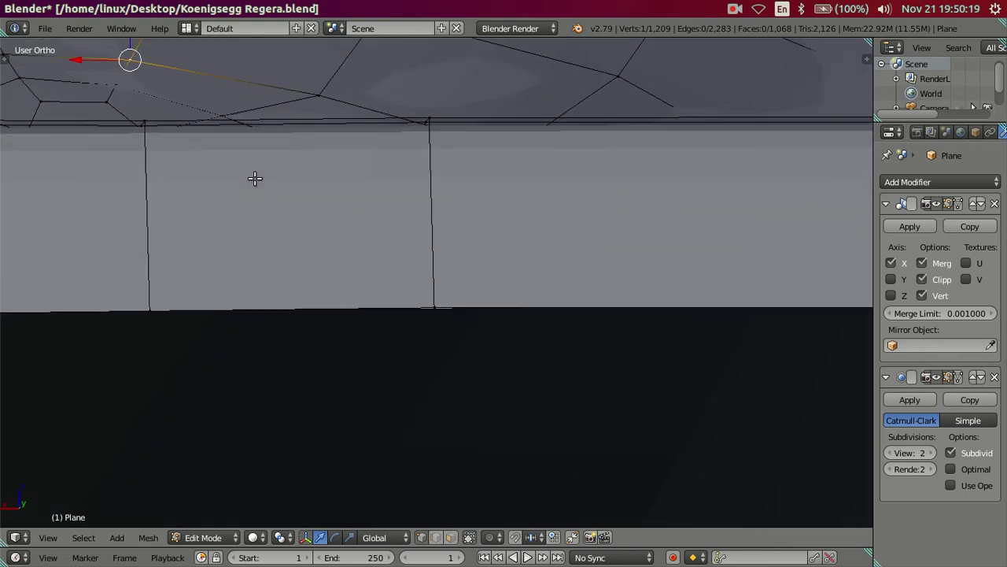
{"action": "middle_click_drag", "start_coordinate": [337, 196], "coordinate": [317, 175]}
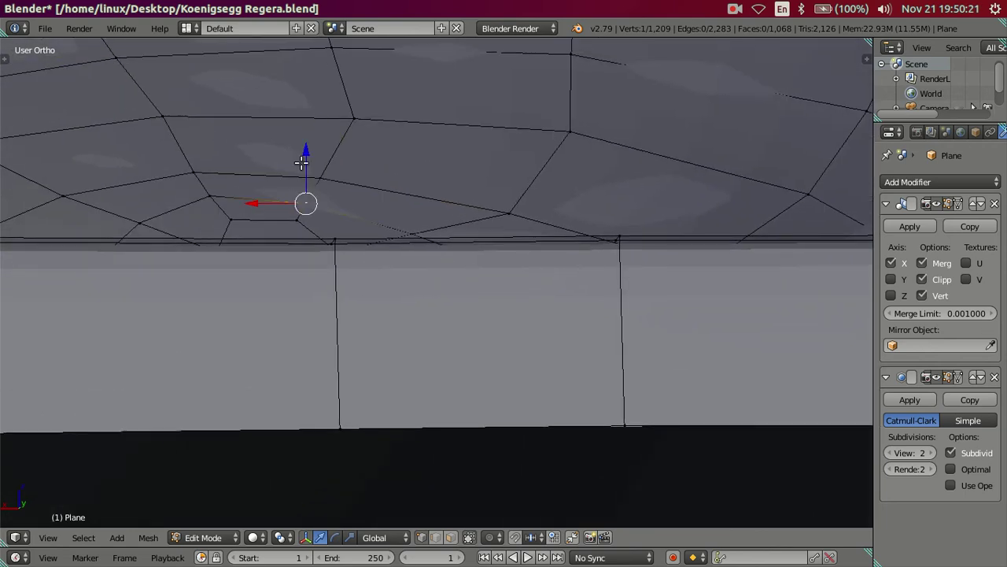
{"action": "left_click_drag", "start_coordinate": [302, 161], "coordinate": [301, 160]}
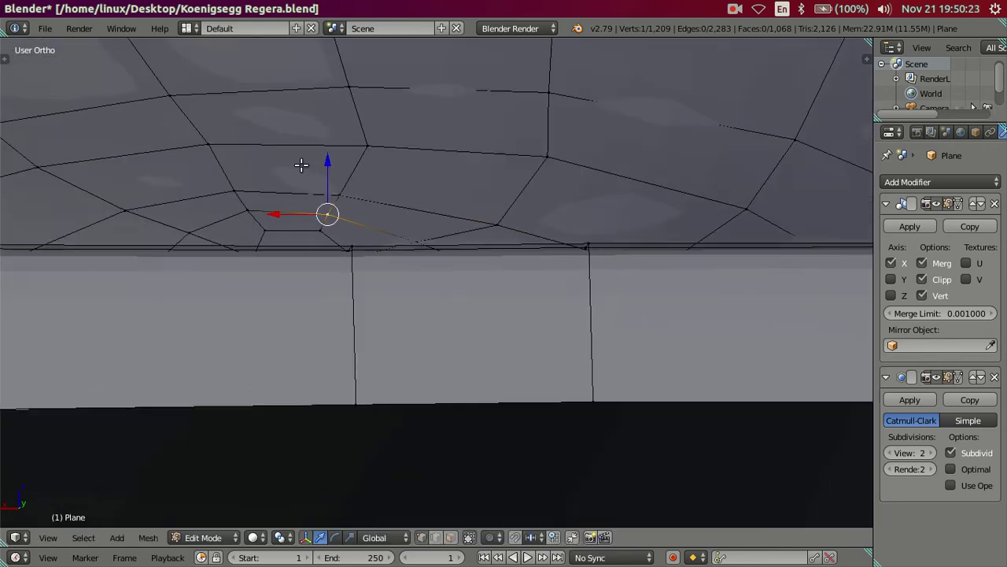
{"action": "key", "text": "Tab"}
Step: Move three surface vertices slightly along Z and check the smoothed result
{"action": "mouse_move", "coordinate": [320, 181]}
{"action": "middle_mouse_down"}
{"action": "mouse_move", "coordinate": [452, 338]}
{"action": "mouse_move", "coordinate": [472, 474]}
{"action": "mouse_move", "coordinate": [425, 299]}
{"action": "mouse_move", "coordinate": [449, 313]}
{"action": "mouse_move", "coordinate": [436, 241]}
{"action": "mouse_move", "coordinate": [408, 183]}
{"action": "mouse_move", "coordinate": [405, 205]}
{"action": "middle_mouse_up"}
{"action": "key", "text": "Tab"}
{"action": "right_click", "coordinate": [425, 297]}
{"action": "right_click", "coordinate": [376, 229], "text": "shift"}
{"action": "scroll", "coordinate": [374, 228], "scroll_direction": "up", "scroll_amount": 2}
{"action": "right_click", "coordinate": [517, 281], "text": "shift"}
{"action": "left_click_drag", "start_coordinate": [400, 184], "coordinate": [402, 183]}
{"action": "key", "text": "a"}
{"action": "key", "text": "Tab"}
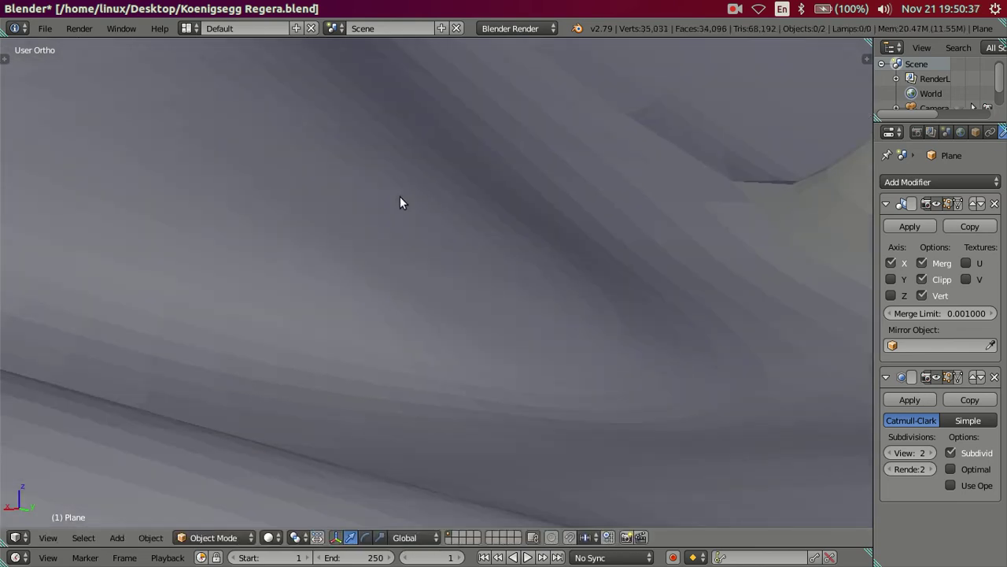
{"action": "middle_click_drag", "start_coordinate": [416, 262], "coordinate": [458, 408]}
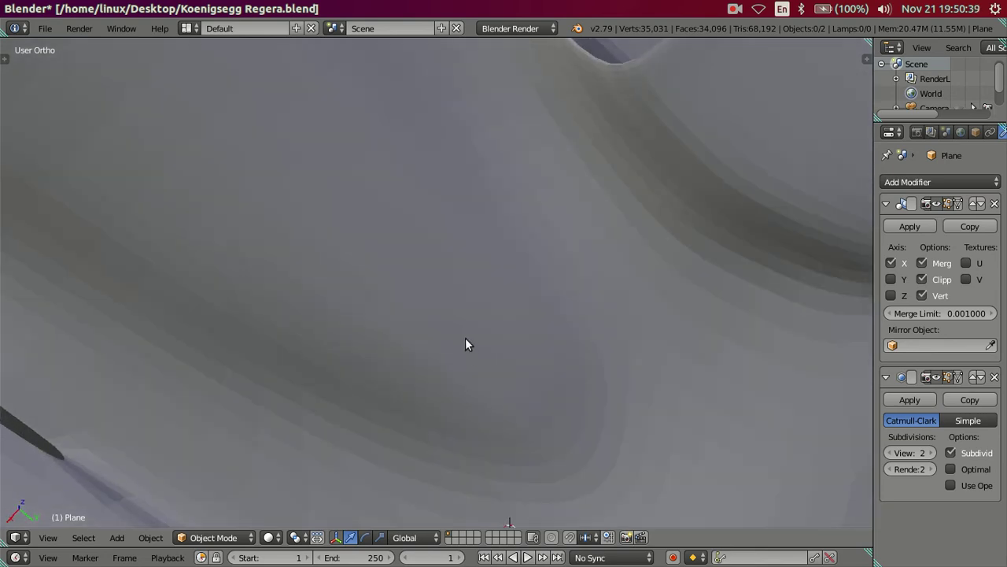
Step: Shift the short crease edge slightly along Z, then return to Object Mode
{"action": "key", "text": "Tab"}
{"action": "mouse_move", "coordinate": [450, 342]}
{"action": "middle_mouse_down"}
{"action": "mouse_move", "coordinate": [457, 239]}
{"action": "mouse_move", "coordinate": [470, 281]}
{"action": "middle_mouse_up"}
{"action": "scroll", "coordinate": [470, 280], "scroll_direction": "up", "scroll_amount": 1}
{"action": "scroll", "coordinate": [513, 234], "scroll_direction": "up", "scroll_amount": 1}
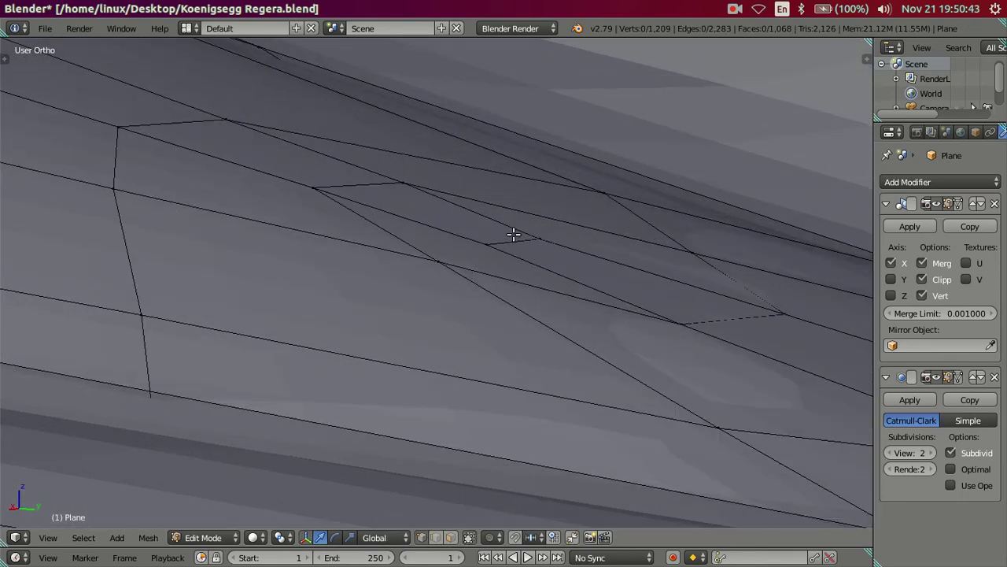
{"action": "right_click", "coordinate": [538, 236]}
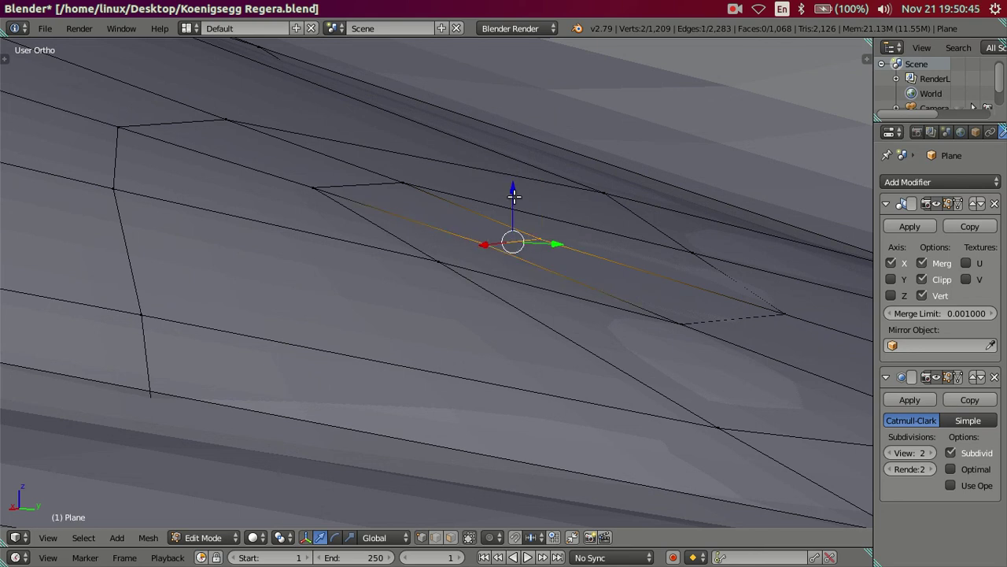
{"action": "left_click_drag", "start_coordinate": [513, 196], "coordinate": [514, 193]}
{"action": "left_click", "coordinate": [513, 196]}
{"action": "key", "text": "a"}
{"action": "key", "text": "Tab"}
{"action": "mouse_move", "coordinate": [460, 333]}
{"action": "middle_mouse_down"}
{"action": "mouse_move", "coordinate": [548, 413]}
{"action": "mouse_move", "coordinate": [553, 344]}
{"action": "mouse_move", "coordinate": [583, 307]}
{"action": "mouse_move", "coordinate": [517, 311]}
{"action": "mouse_move", "coordinate": [544, 348]}
{"action": "mouse_move", "coordinate": [513, 373]}
{"action": "mouse_move", "coordinate": [447, 303]}
{"action": "mouse_move", "coordinate": [454, 338]}
{"action": "mouse_move", "coordinate": [378, 315]}
{"action": "mouse_move", "coordinate": [483, 301]}
{"action": "middle_mouse_up"}
Step: Drag the Subsurf viewport level back to 0
{"action": "scroll", "coordinate": [483, 302], "scroll_direction": "up", "scroll_amount": 2}
{"action": "left_click_drag", "start_coordinate": [934, 454], "coordinate": [889, 455]}
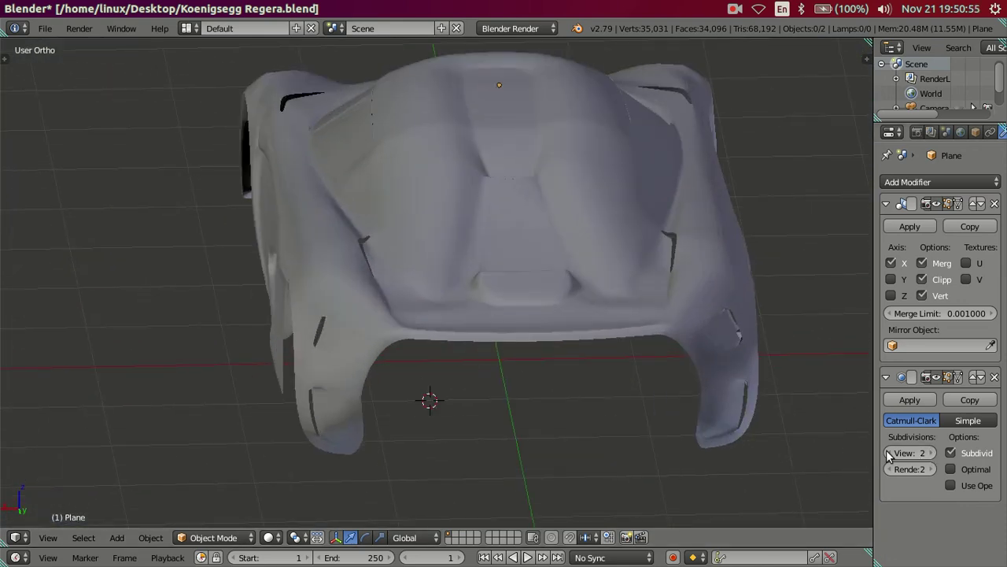
{"action": "scroll", "coordinate": [646, 399], "scroll_direction": "down", "scroll_amount": 2}
{"action": "scroll", "coordinate": [382, 329], "scroll_direction": "down", "scroll_amount": 2}
Step: Orbit around the low-poly car to check it, then save Koenigsegg Regera.blend
{"action": "mouse_move", "coordinate": [382, 329]}
{"action": "middle_mouse_down"}
{"action": "mouse_move", "coordinate": [449, 265]}
{"action": "mouse_move", "coordinate": [480, 416]}
{"action": "mouse_move", "coordinate": [446, 398]}
{"action": "mouse_move", "coordinate": [488, 400]}
{"action": "mouse_move", "coordinate": [625, 339]}
{"action": "mouse_move", "coordinate": [627, 376]}
{"action": "mouse_move", "coordinate": [591, 364]}
{"action": "mouse_move", "coordinate": [532, 288]}
{"action": "mouse_move", "coordinate": [483, 254]}
{"action": "mouse_move", "coordinate": [418, 251]}
{"action": "mouse_move", "coordinate": [483, 363]}
{"action": "mouse_move", "coordinate": [473, 348]}
{"action": "middle_mouse_up"}
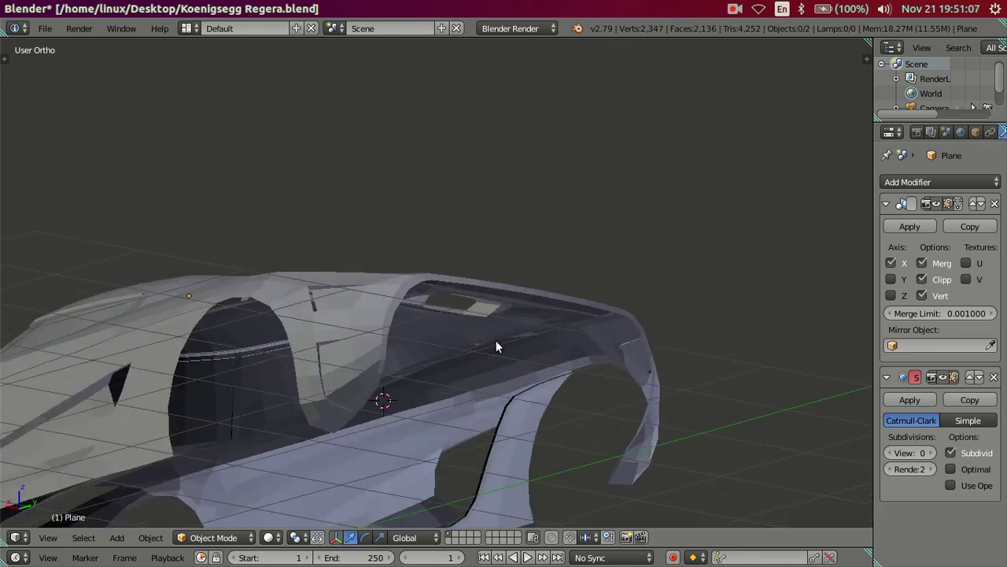
{"action": "scroll", "coordinate": [497, 329], "scroll_direction": "down", "scroll_amount": 2}
{"action": "middle_click_drag", "start_coordinate": [438, 320], "coordinate": [520, 311]}
{"action": "scroll", "coordinate": [540, 318], "scroll_direction": "up", "scroll_amount": 2}
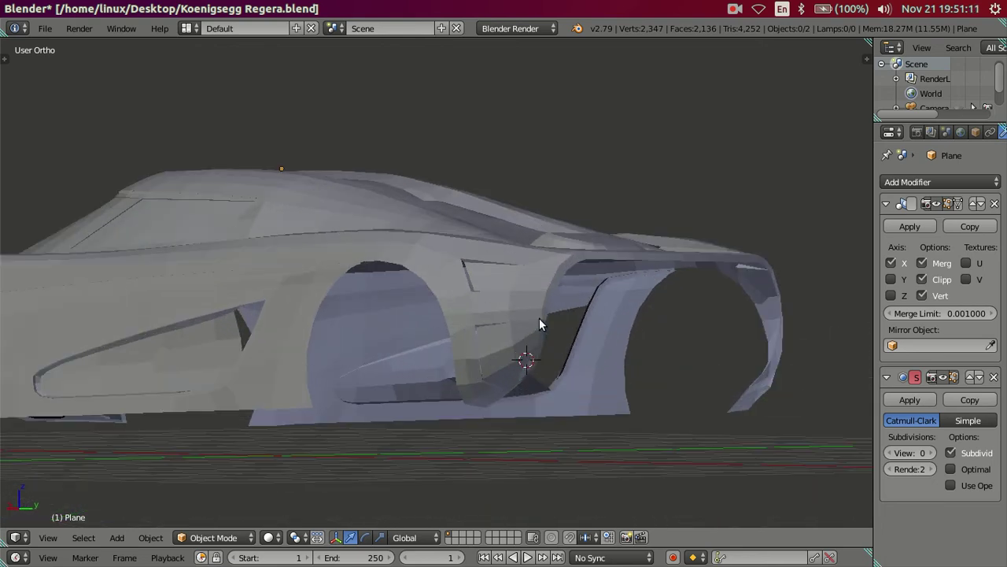
{"action": "mouse_move", "coordinate": [230, 273]}
{"action": "middle_mouse_down"}
{"action": "mouse_move", "coordinate": [561, 304]}
{"action": "mouse_move", "coordinate": [528, 307]}
{"action": "middle_mouse_up"}
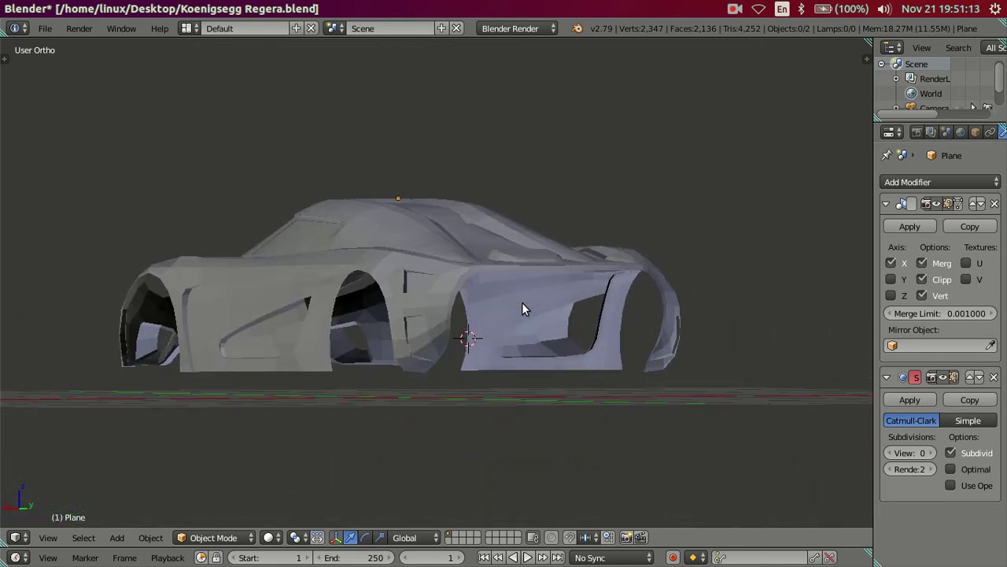
{"action": "scroll", "coordinate": [498, 329], "scroll_direction": "up", "scroll_amount": 3}
{"action": "key", "text": "ctrl+s"}
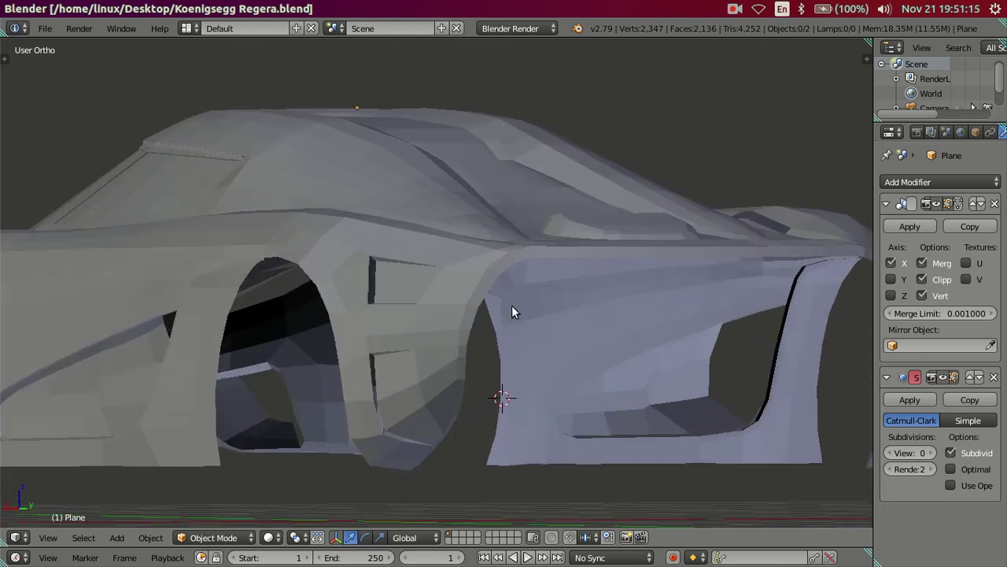